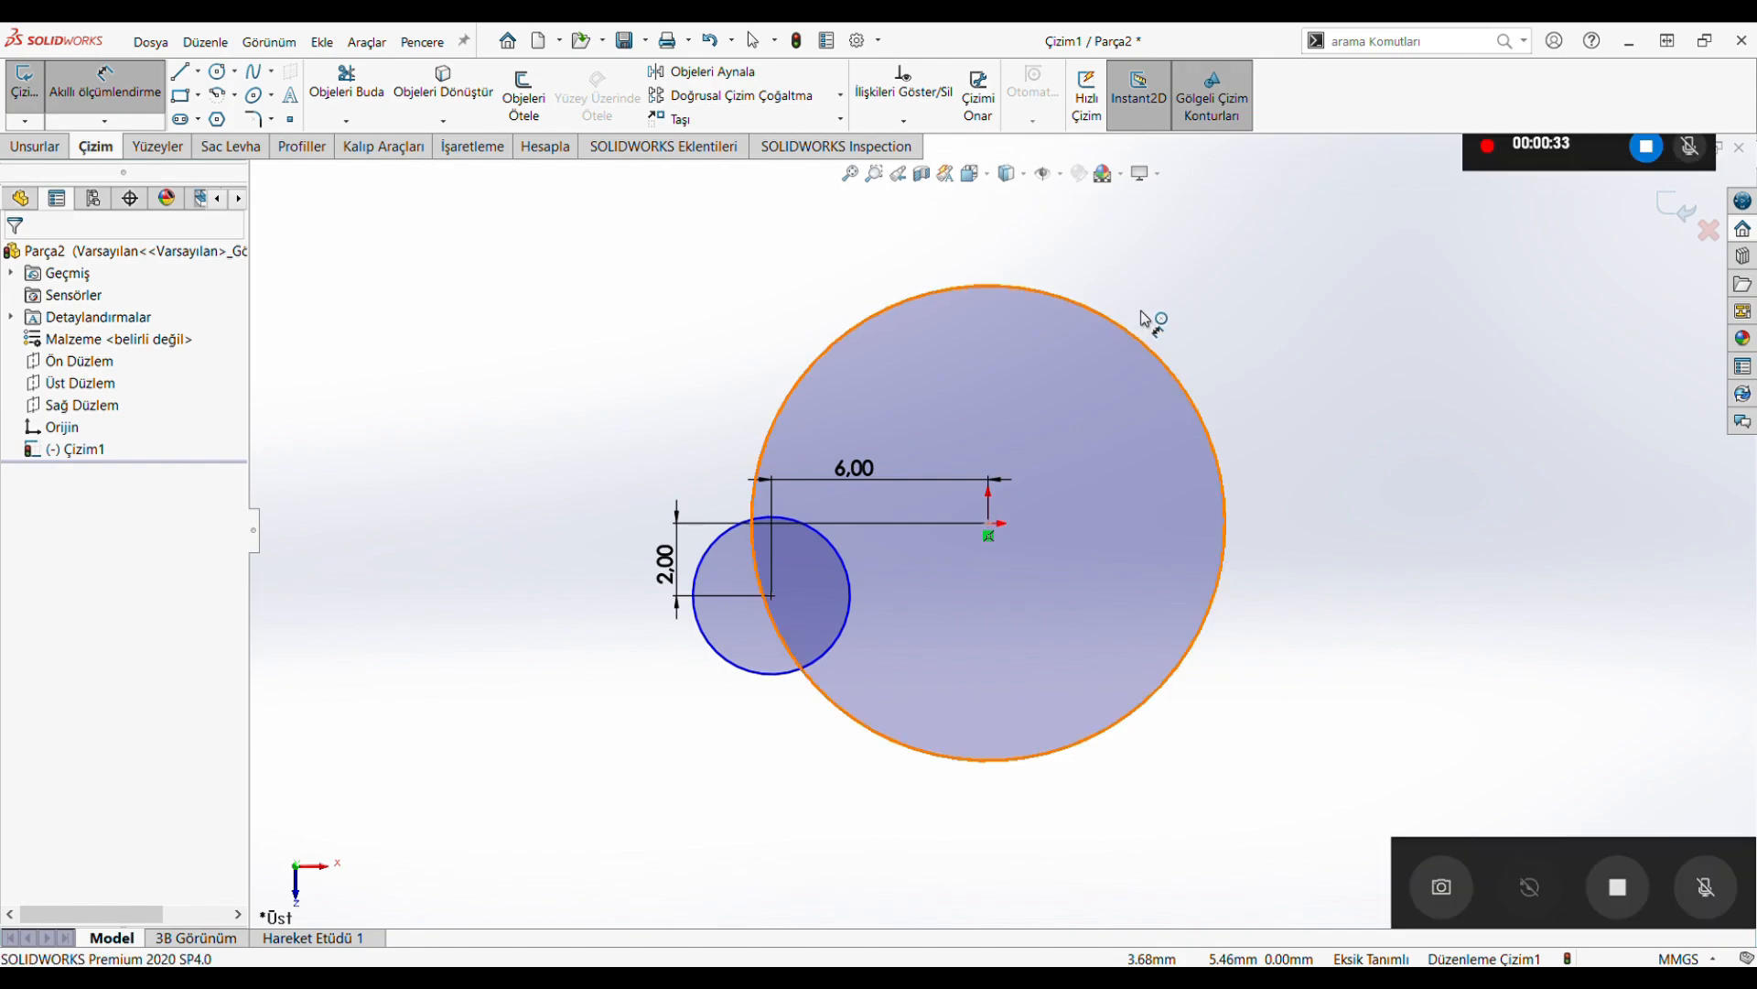
Dimension the large circle centred on the origin with a diameter of 32 mm
{"action": "left_click", "coordinate": [1124, 337]}
{"action": "left_click", "coordinate": [1167, 300]}
{"action": "left_click", "coordinate": [1165, 299]}
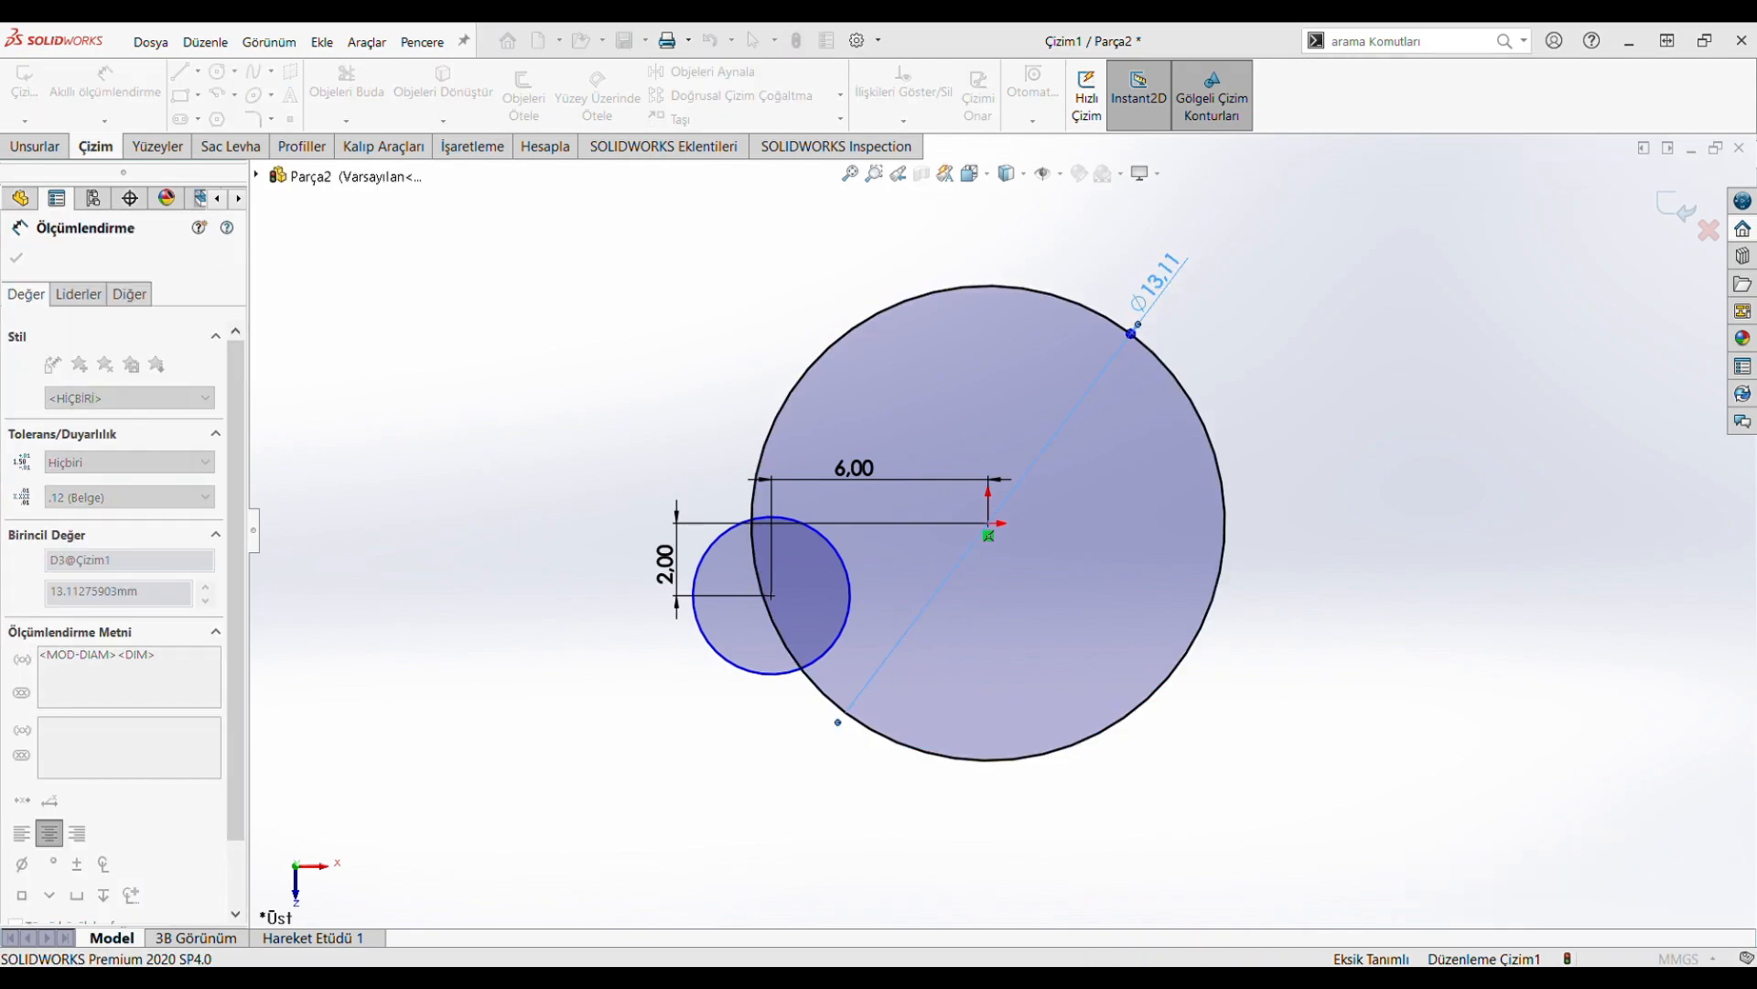
{"action": "type", "text": "32"}
{"action": "key", "text": "Return"}
{"action": "scroll", "coordinate": [926, 539], "scroll_direction": "up", "scroll_amount": 5}
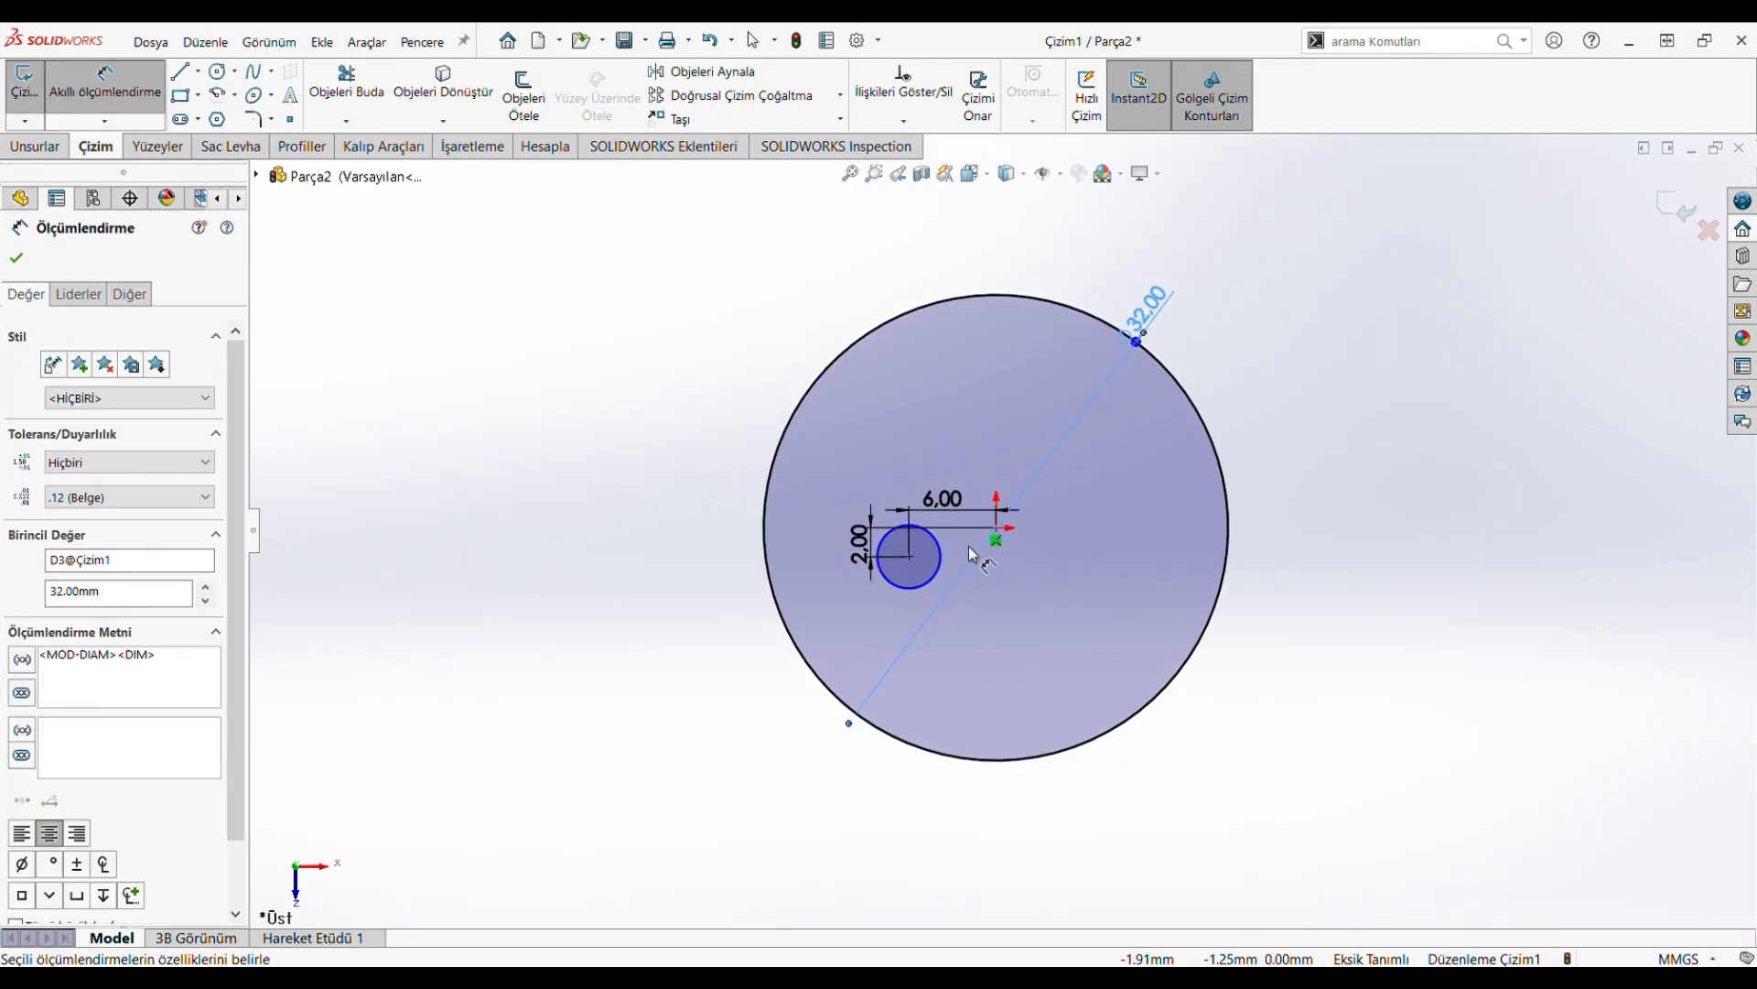
Dimension the small offset circle with a diameter of 26 mm
{"action": "scroll", "coordinate": [959, 541], "scroll_direction": "down", "scroll_amount": 2}
{"action": "left_click", "coordinate": [922, 531]}
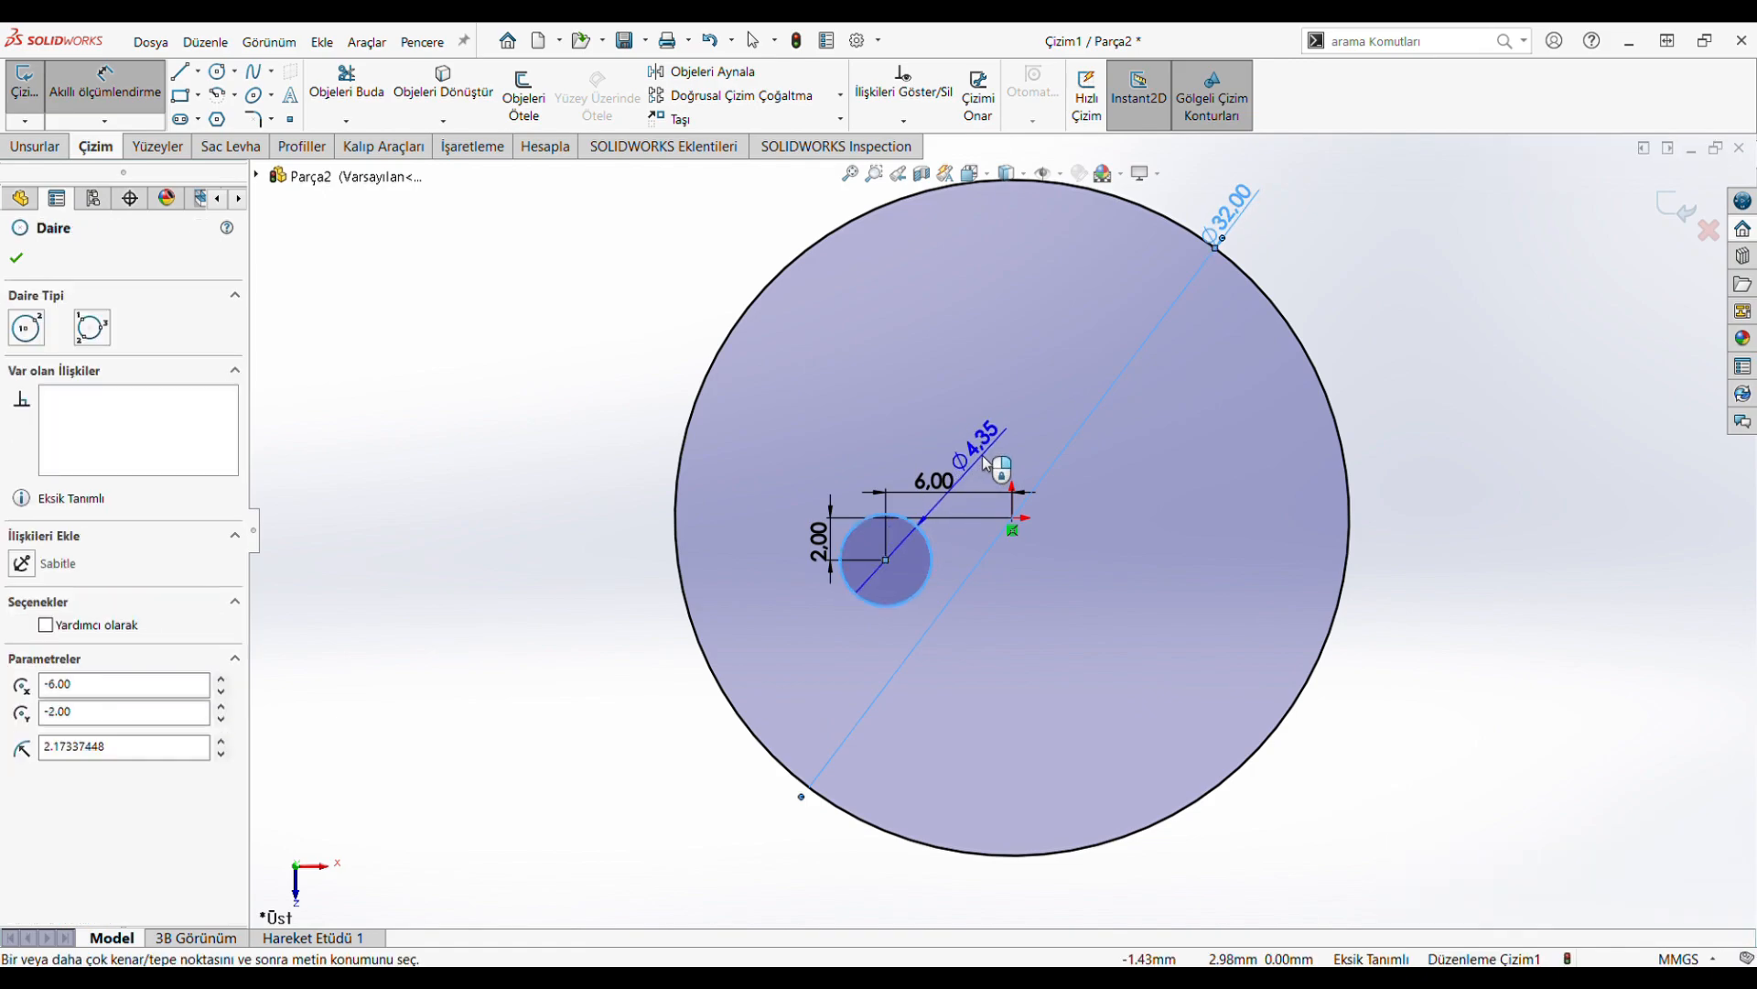
{"action": "left_click", "coordinate": [988, 467]}
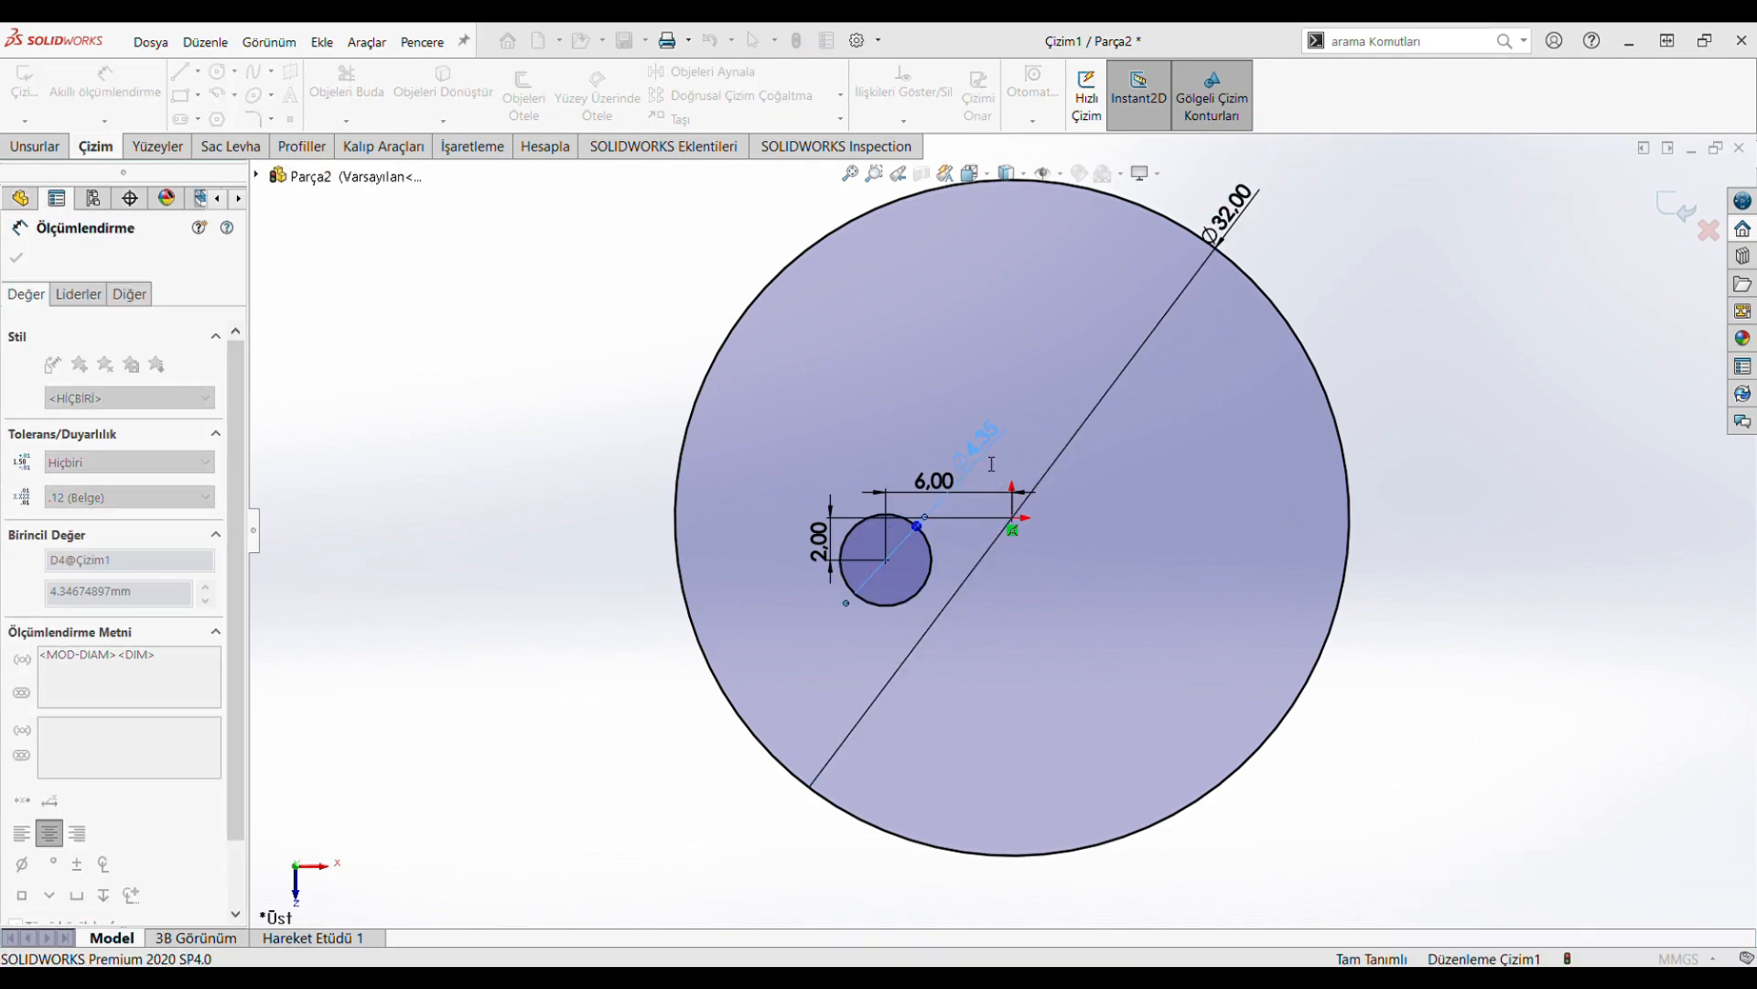
{"action": "type", "text": "26"}
{"action": "key", "text": "Return"}
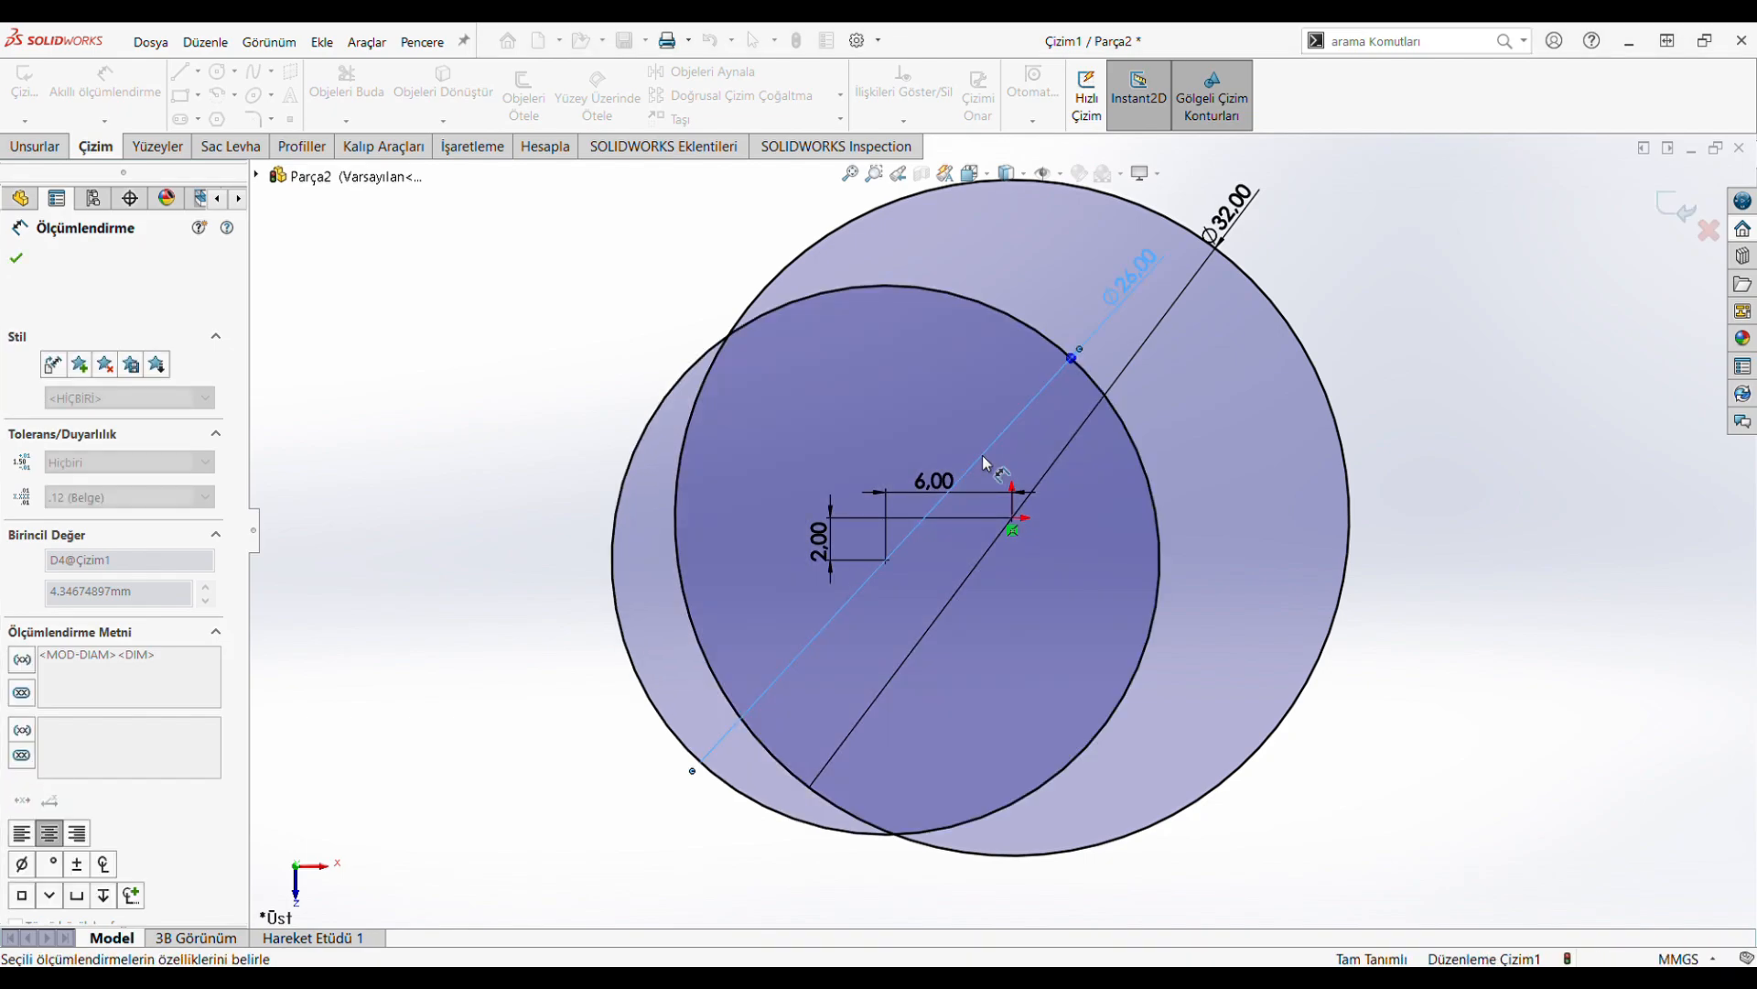
Draw a horizontal line about 20.84 mm long from the 26 mm circle's centre outward past its left edge
{"action": "left_click", "coordinate": [181, 70]}
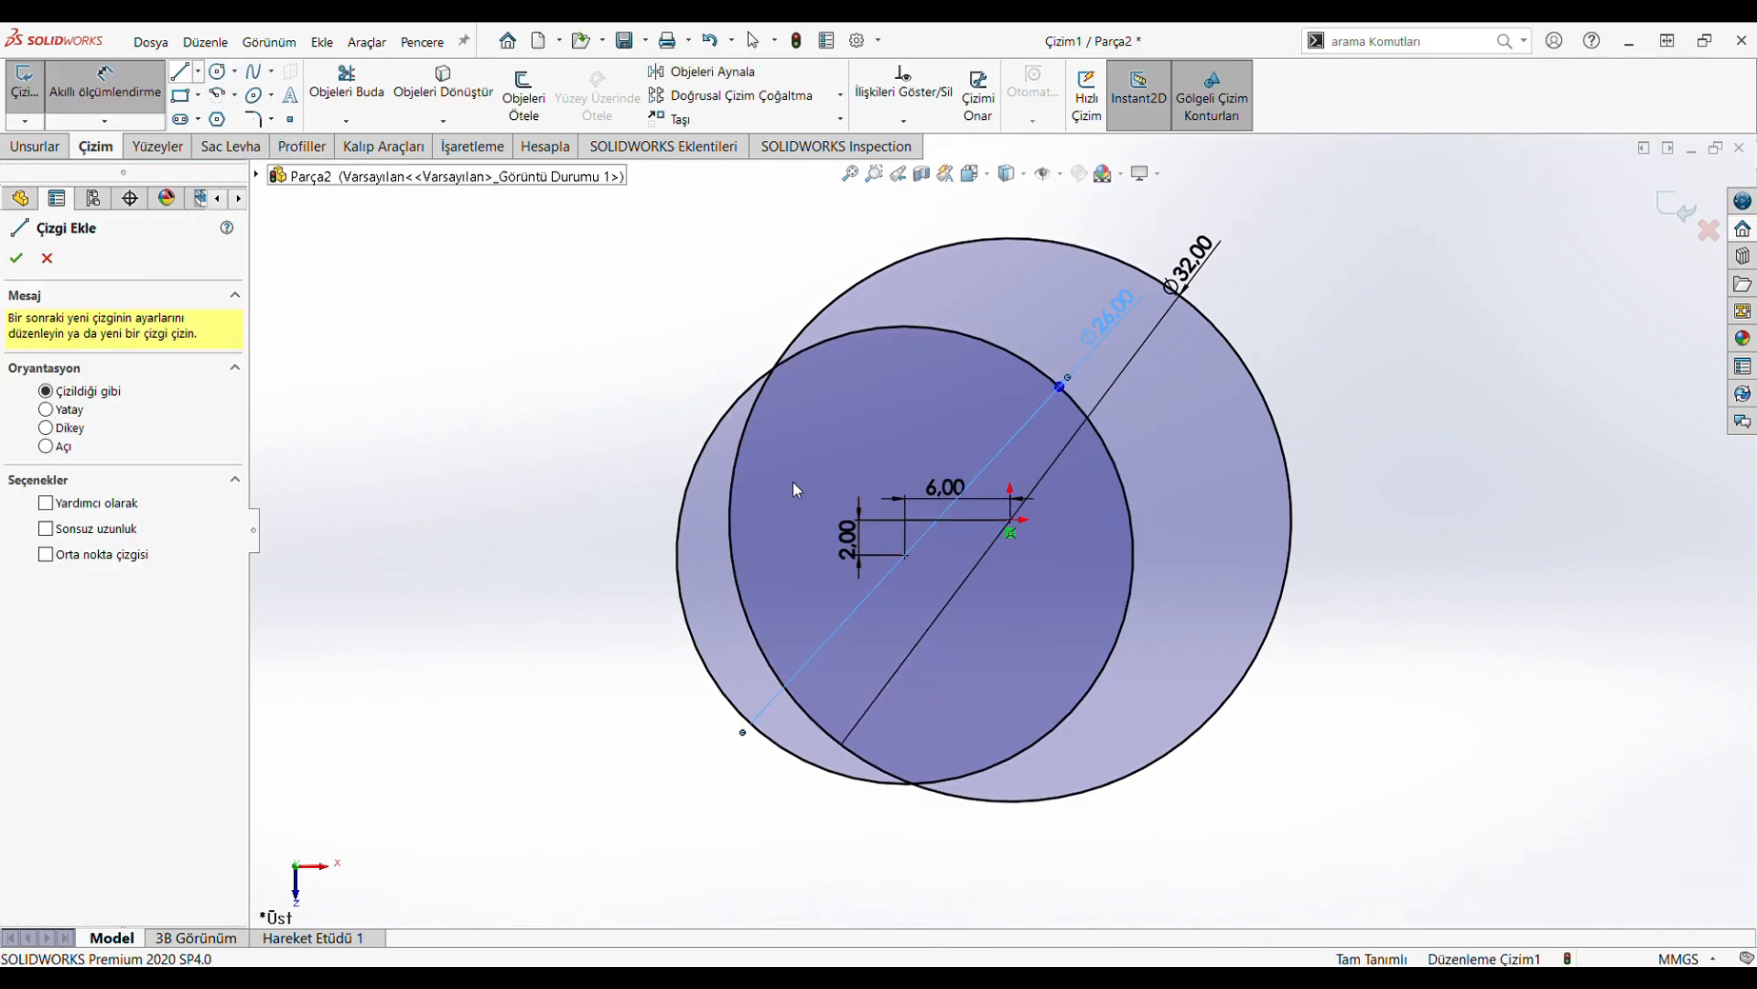
{"action": "left_click", "coordinate": [905, 554]}
{"action": "left_click", "coordinate": [188, 75]}
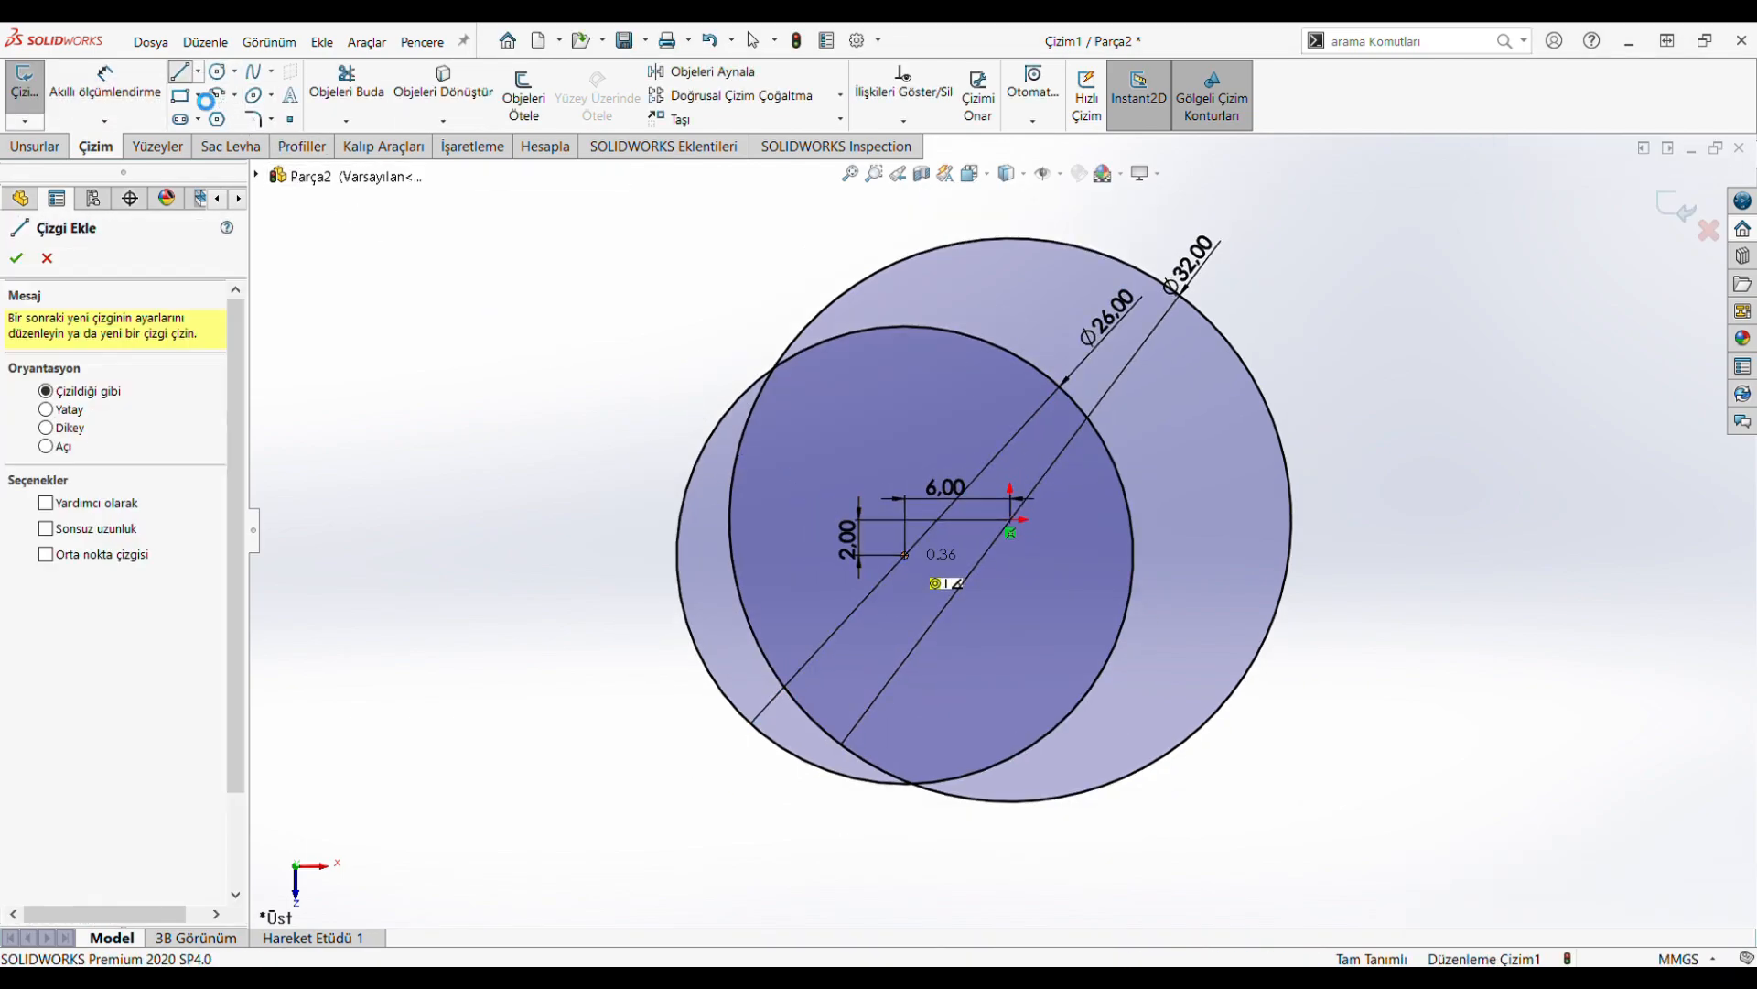
{"action": "left_click", "coordinate": [188, 75]}
{"action": "left_click", "coordinate": [904, 555]}
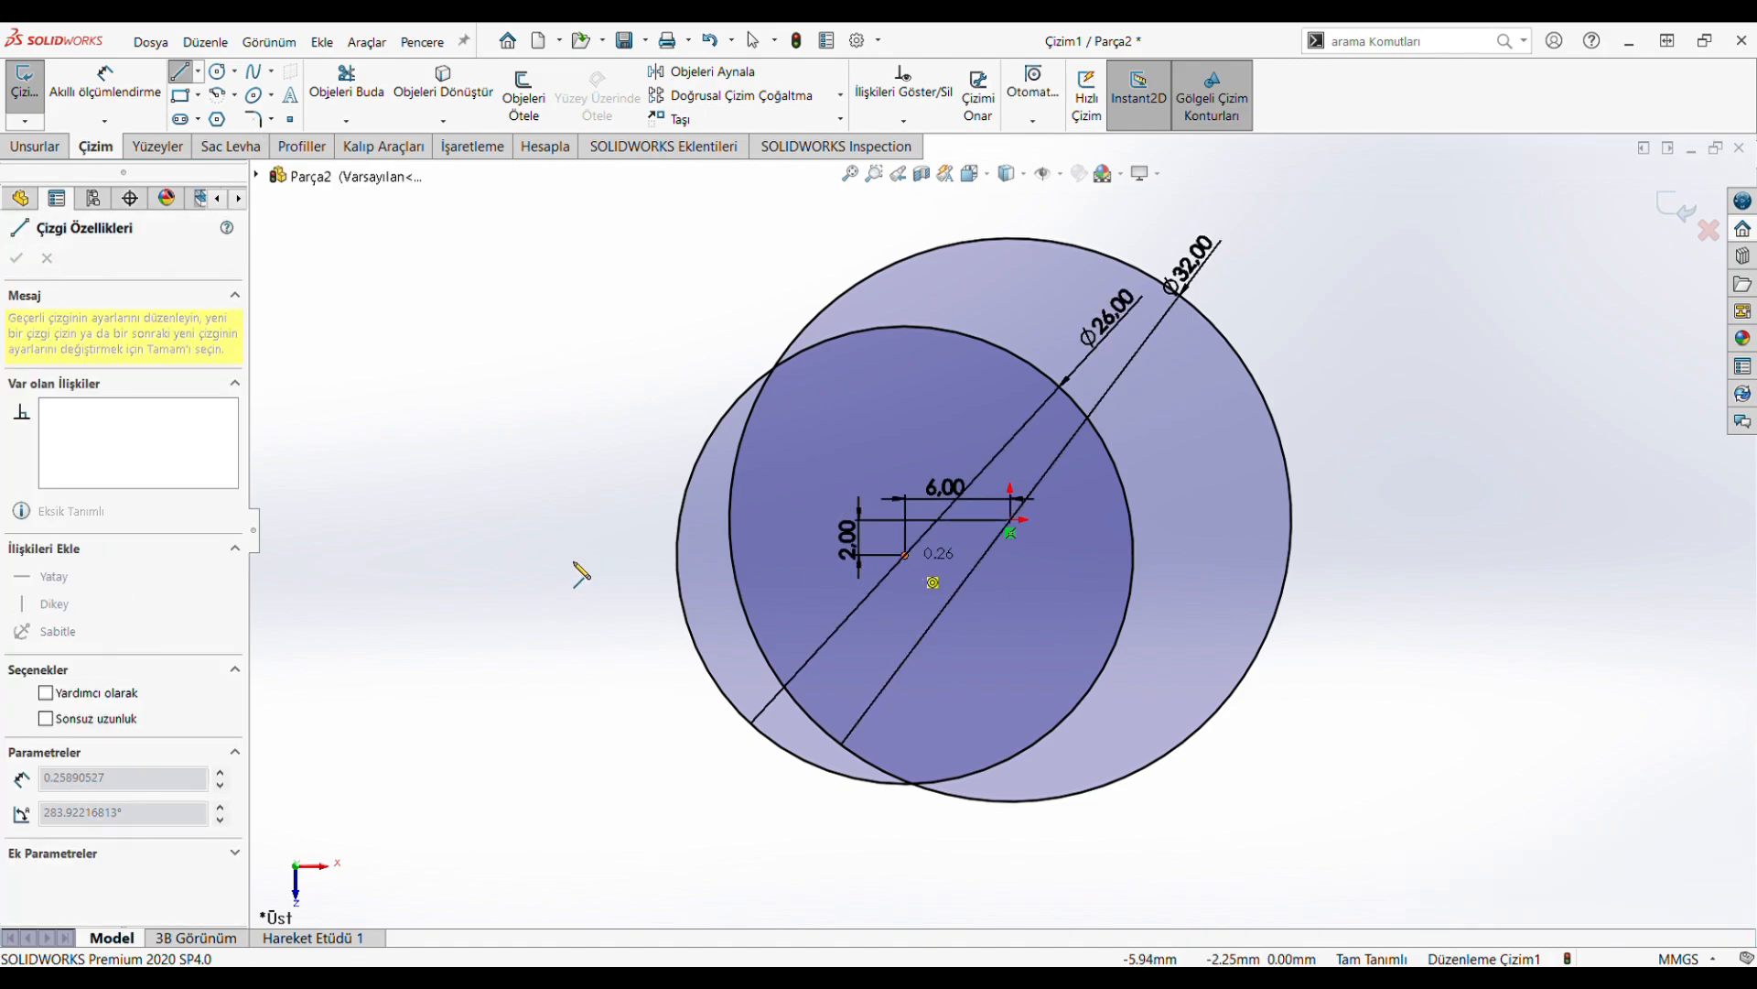
{"action": "left_click", "coordinate": [540, 555]}
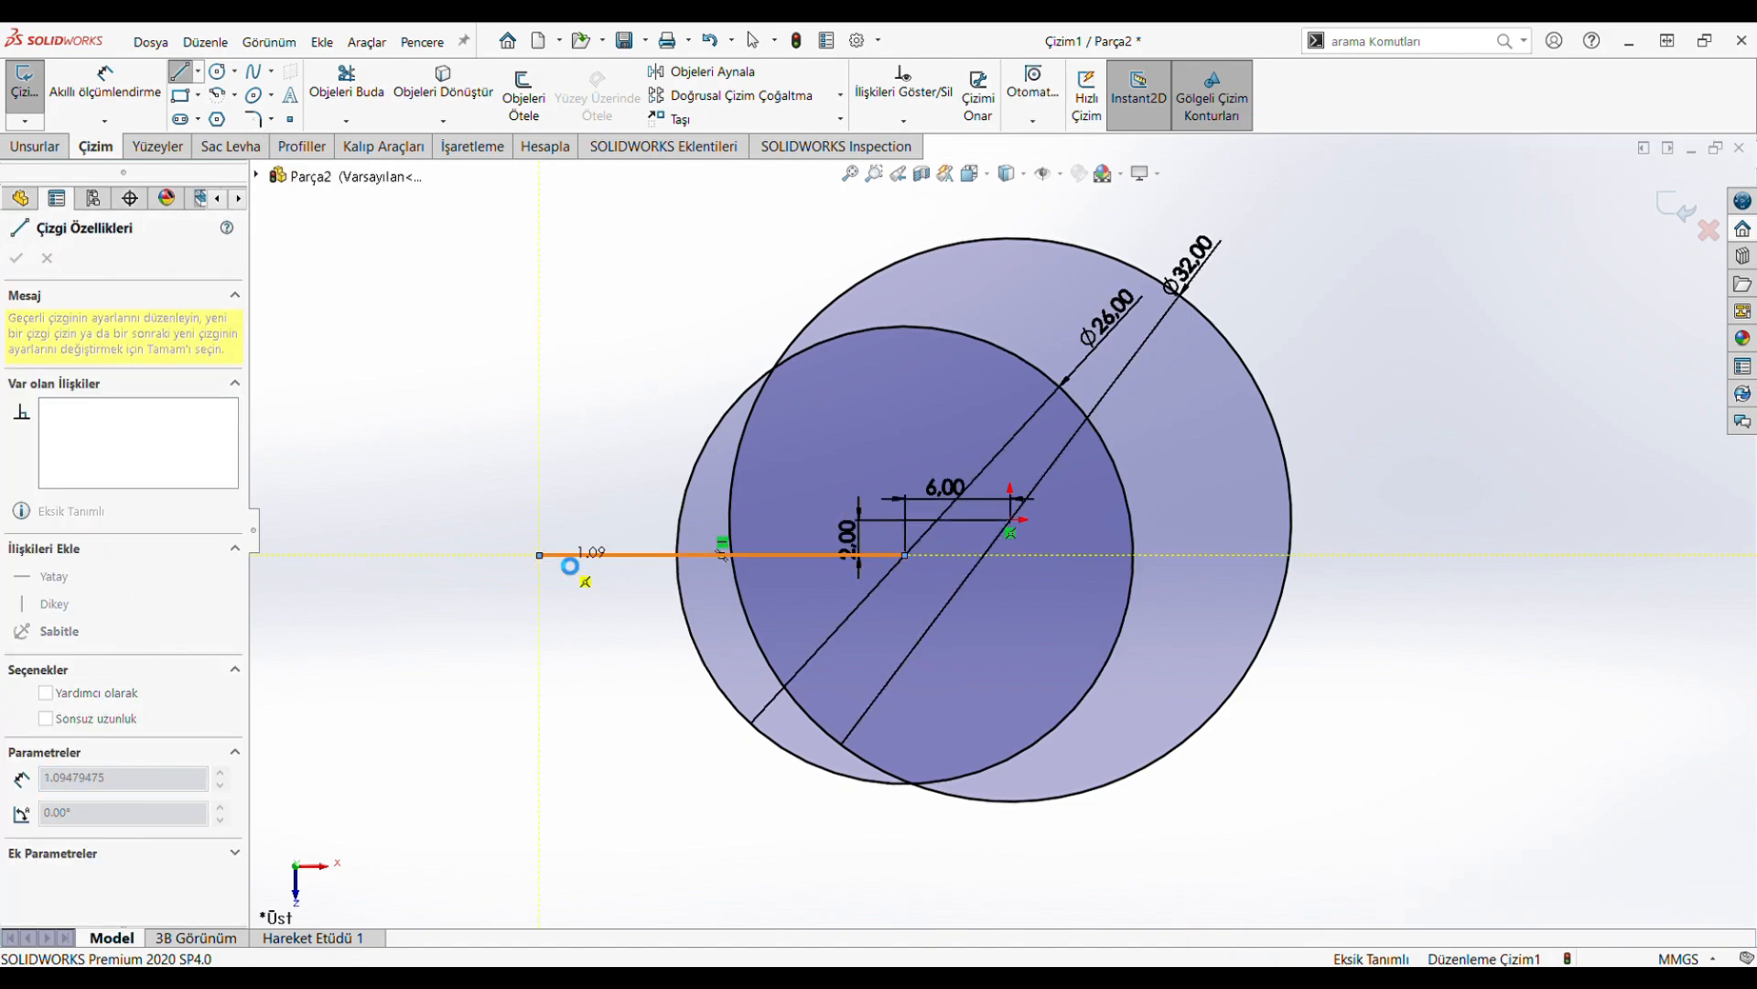
{"action": "key", "text": "Escape"}
Convert the horizontal line from the 26 mm circle's centre into construction geometry
{"action": "left_click", "coordinate": [645, 556]}
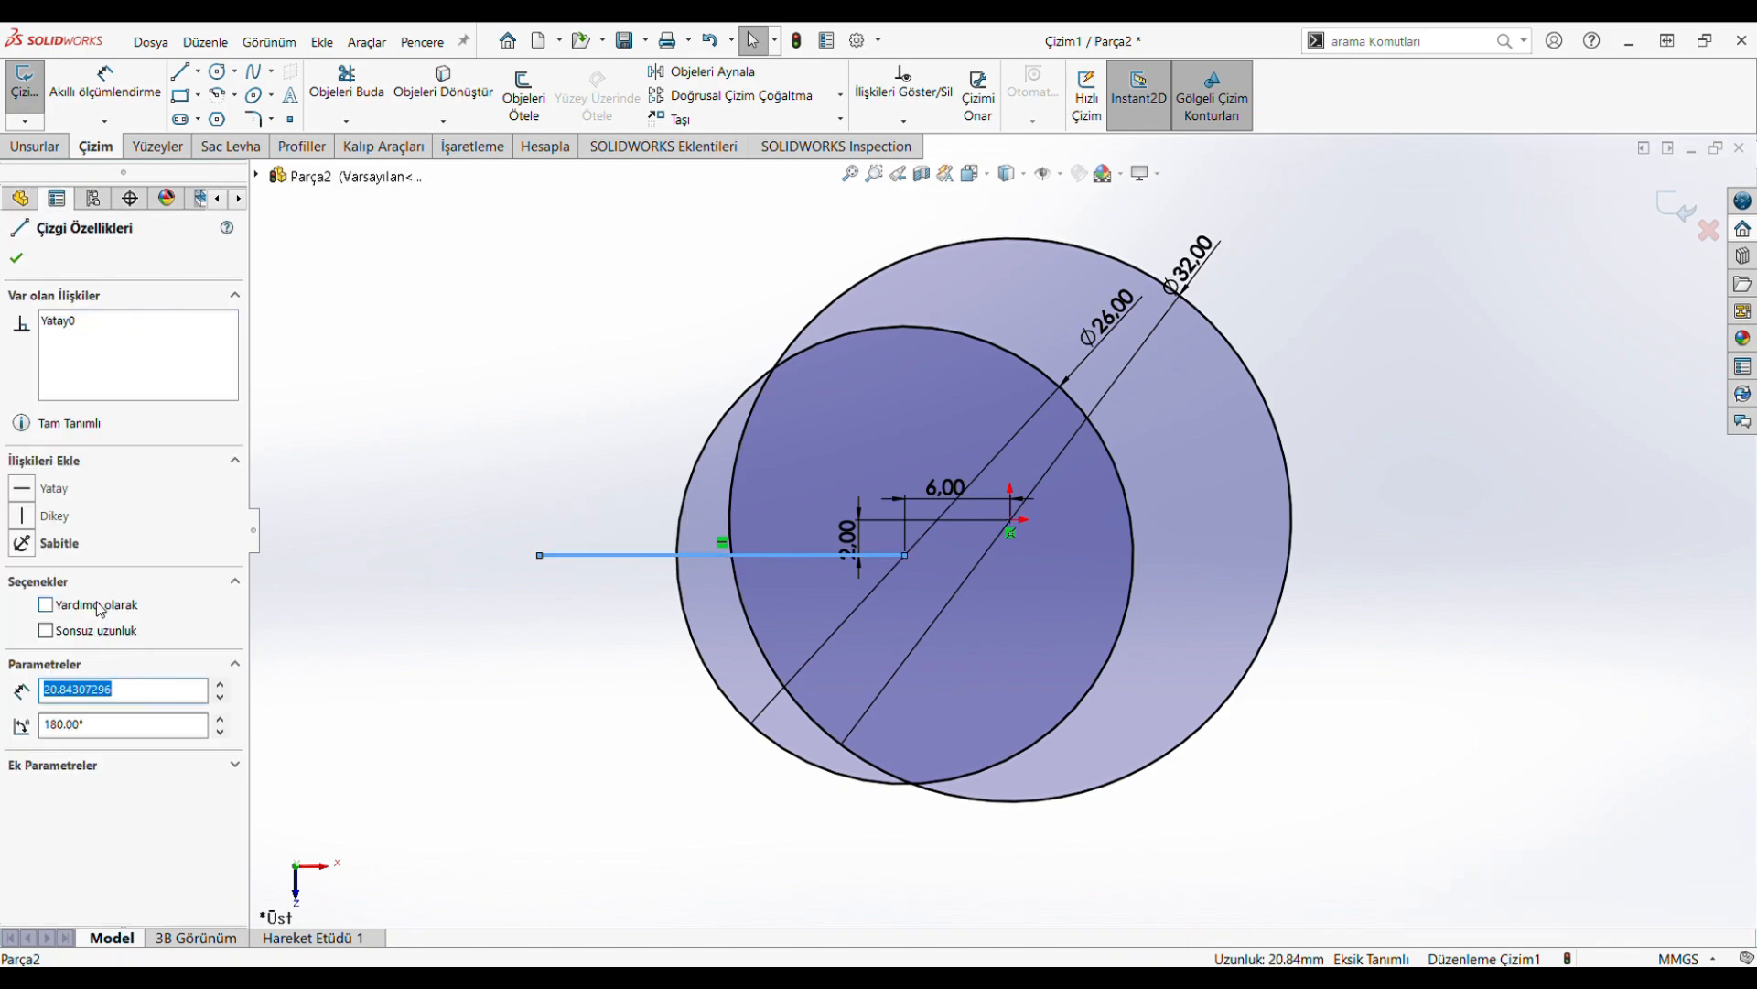
{"action": "left_click", "coordinate": [100, 610]}
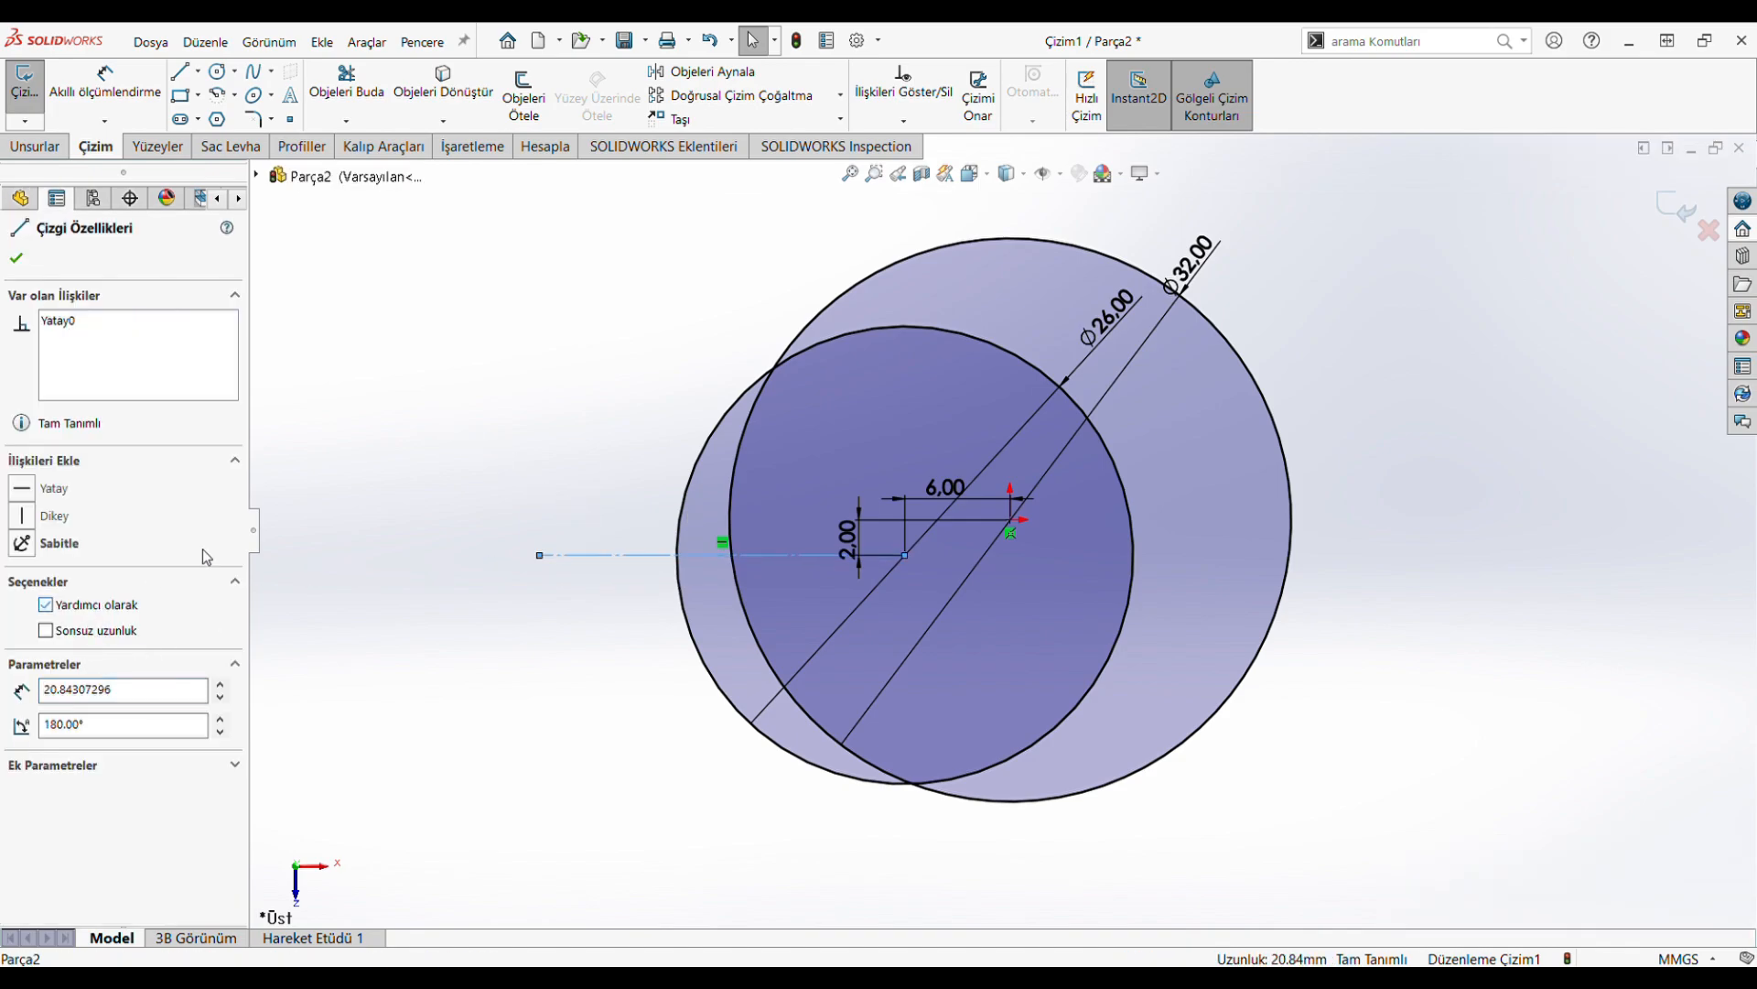
{"action": "left_click", "coordinate": [451, 405]}
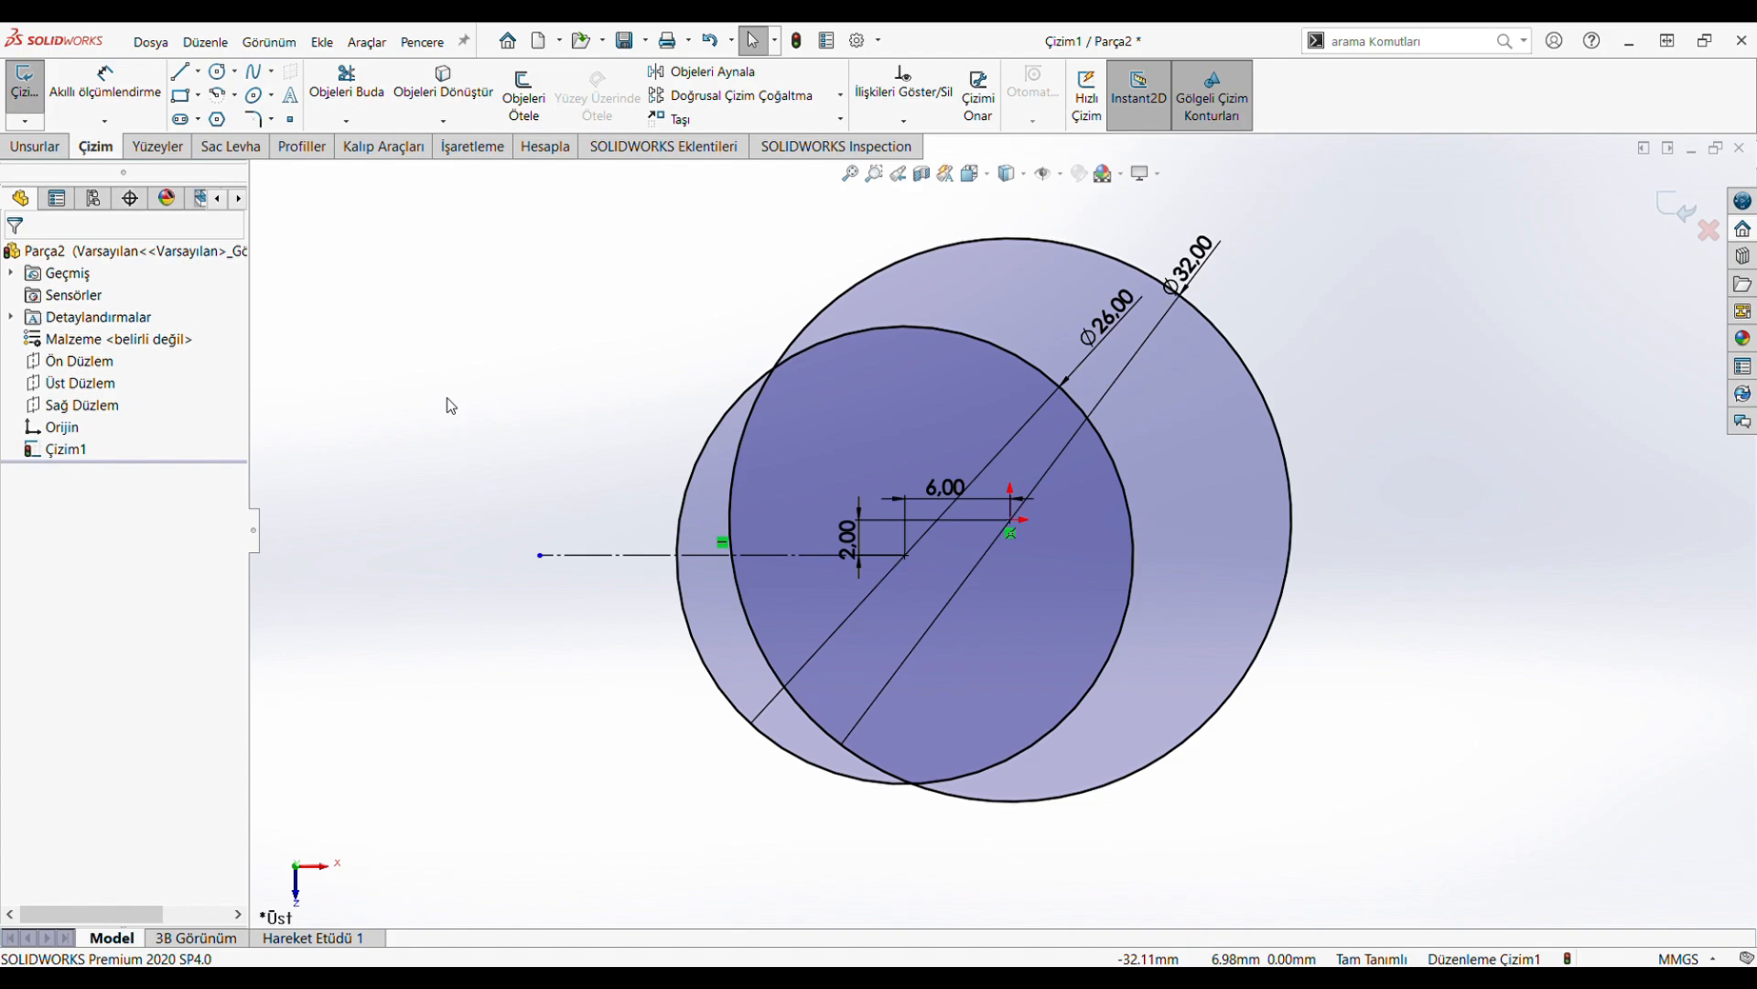
{"action": "left_click", "coordinate": [183, 79]}
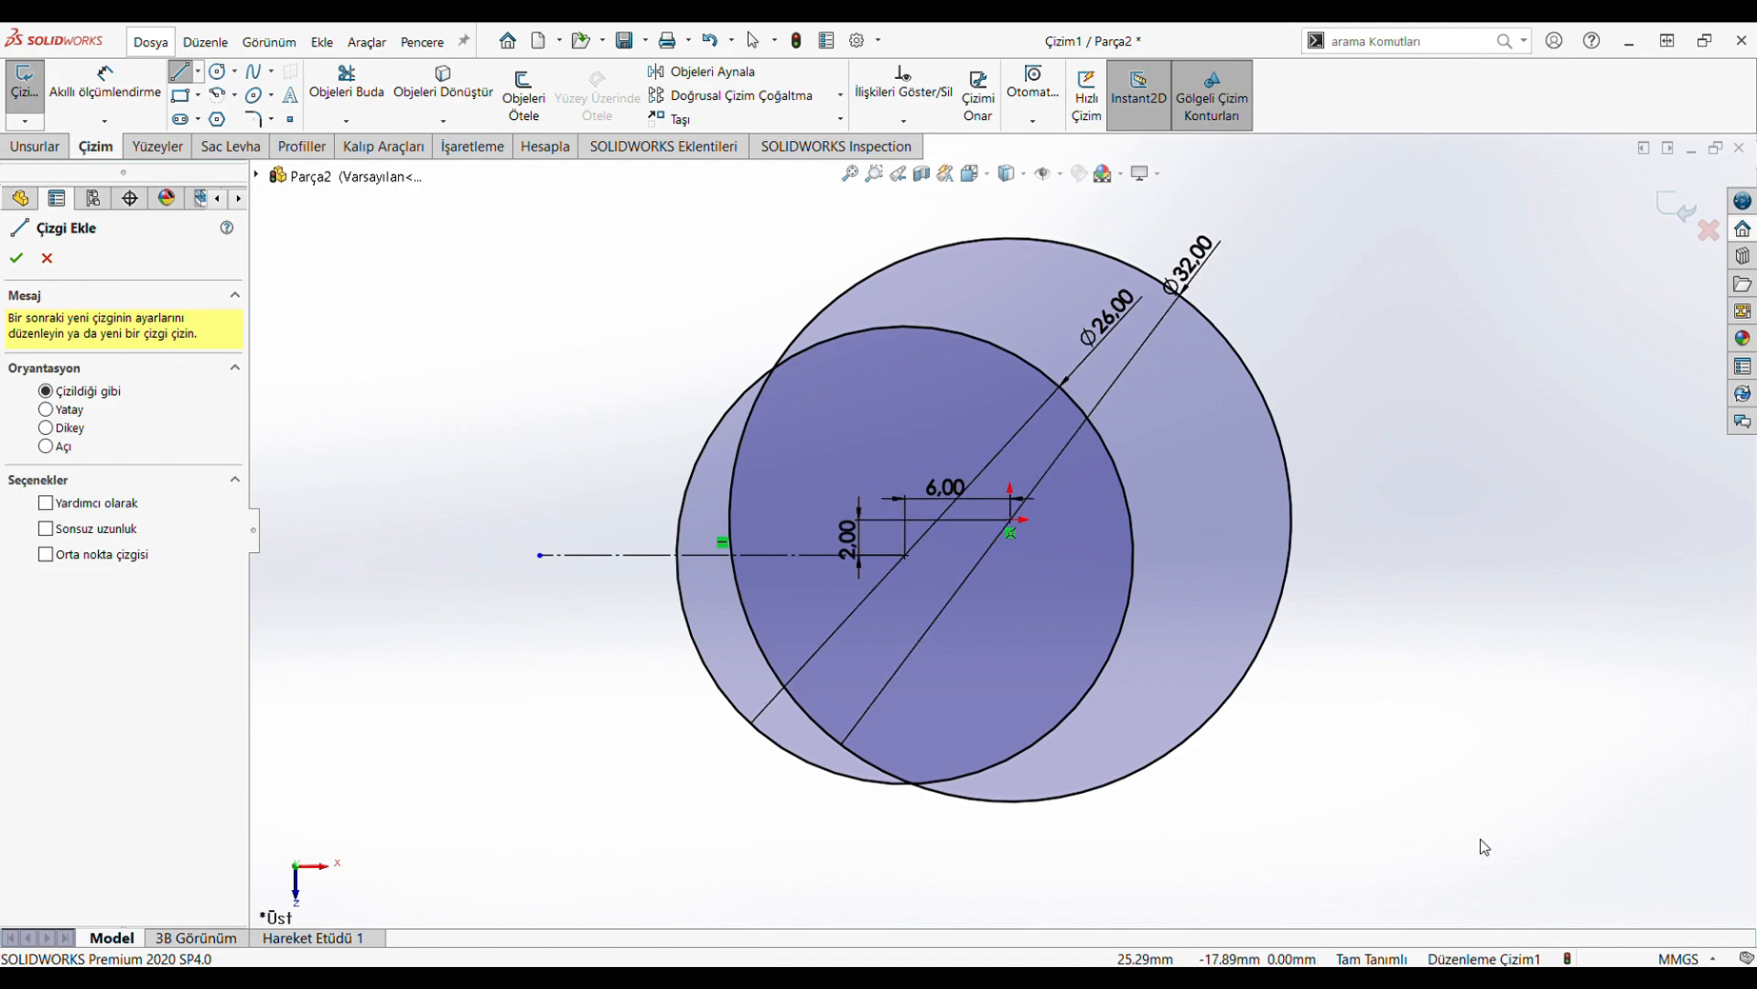
{"action": "left_click", "coordinate": [181, 72]}
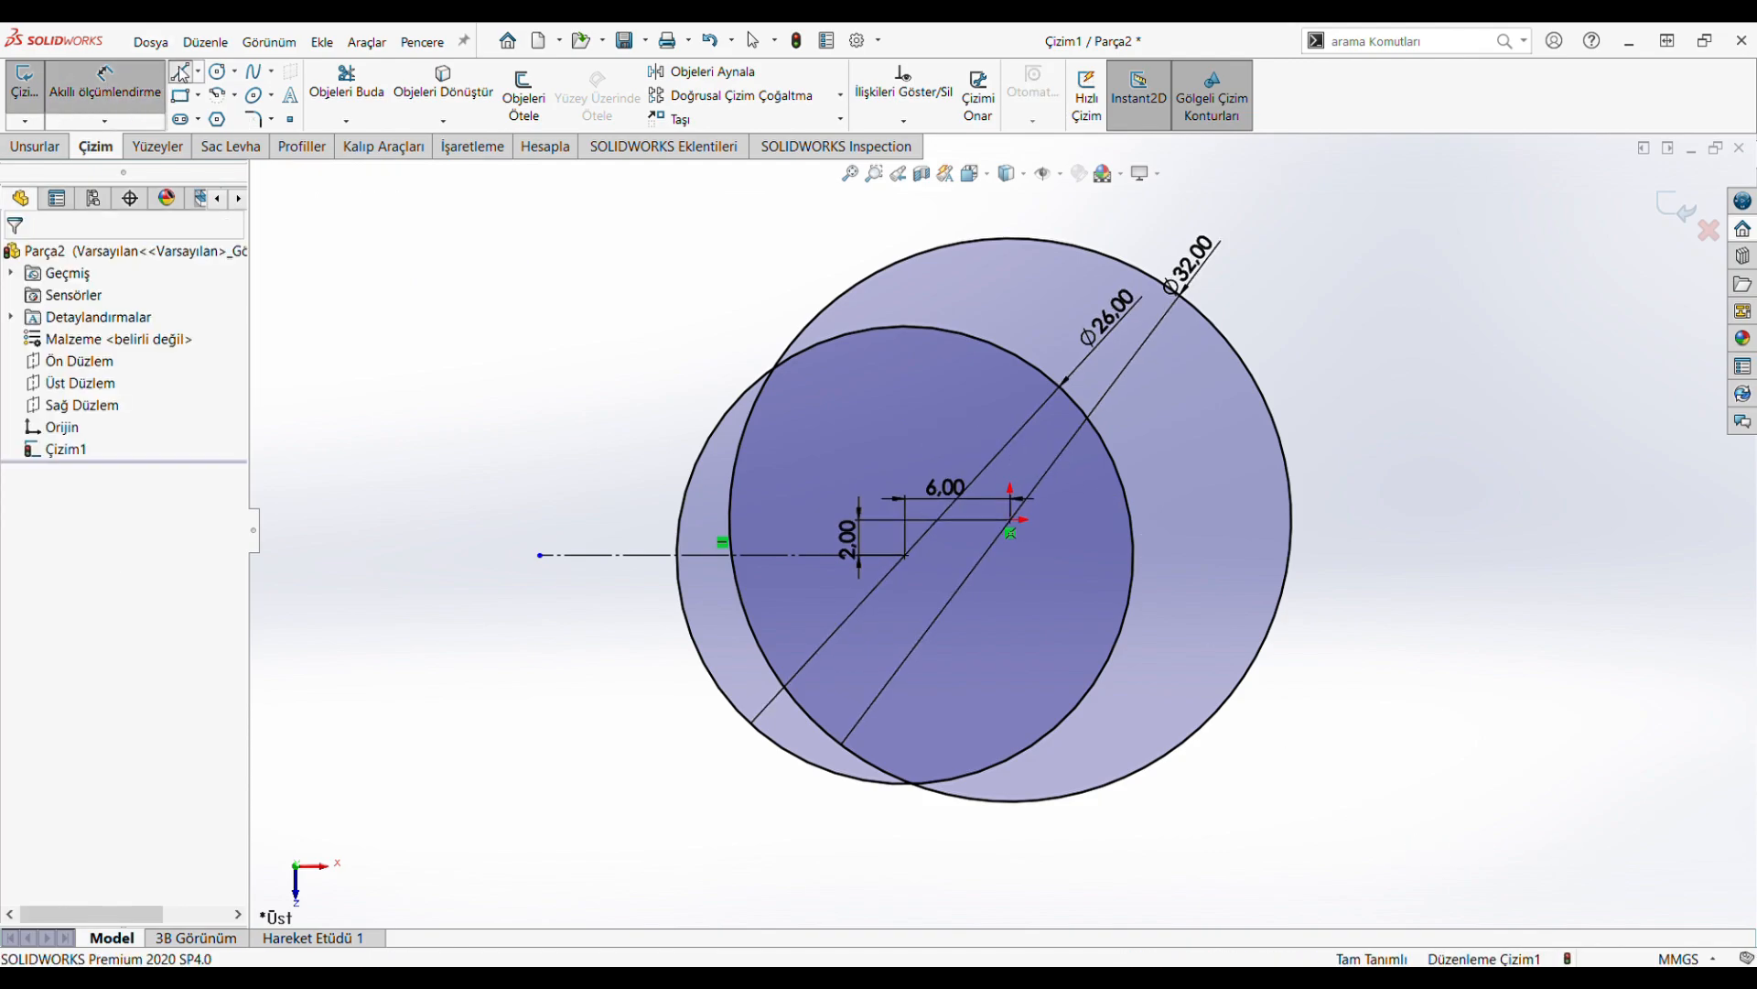
{"action": "left_click", "coordinate": [182, 73]}
{"action": "key", "text": "Escape"}
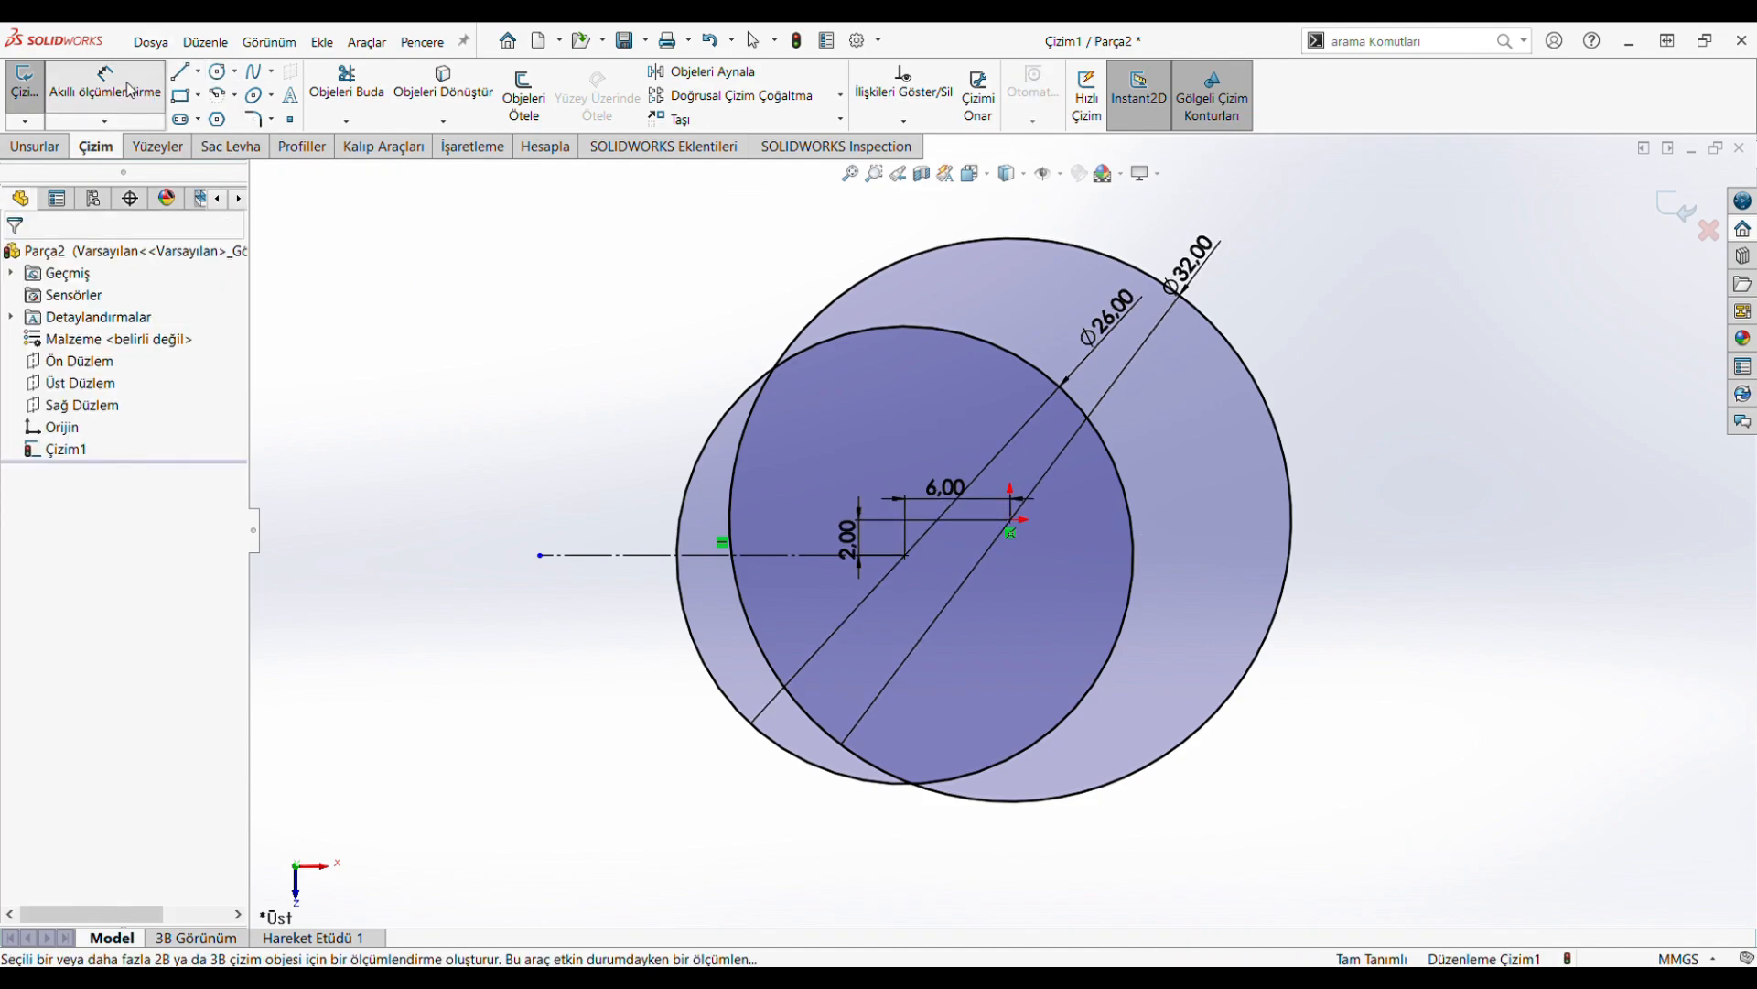
Draw three connected lines as an open slanted slot, with both perpendicular corners on the 26 mm circle and a lower side about 26 mm long
{"action": "left_click", "coordinate": [180, 72]}
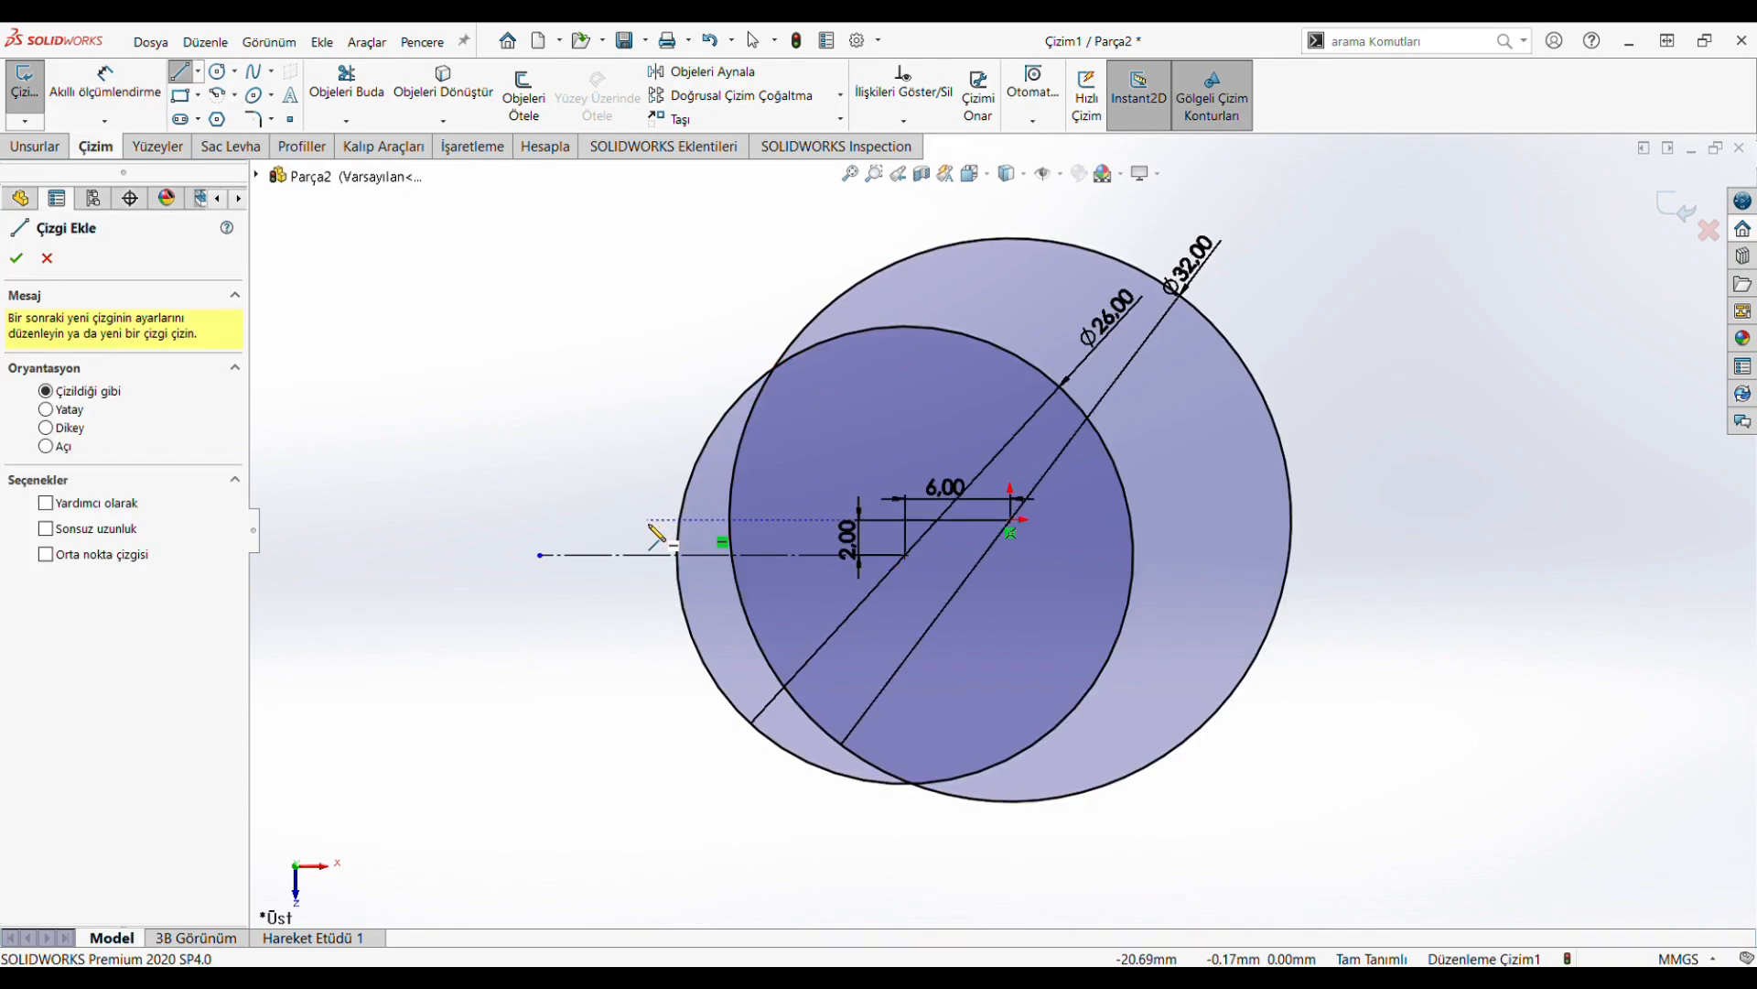
{"action": "left_click", "coordinate": [619, 539]}
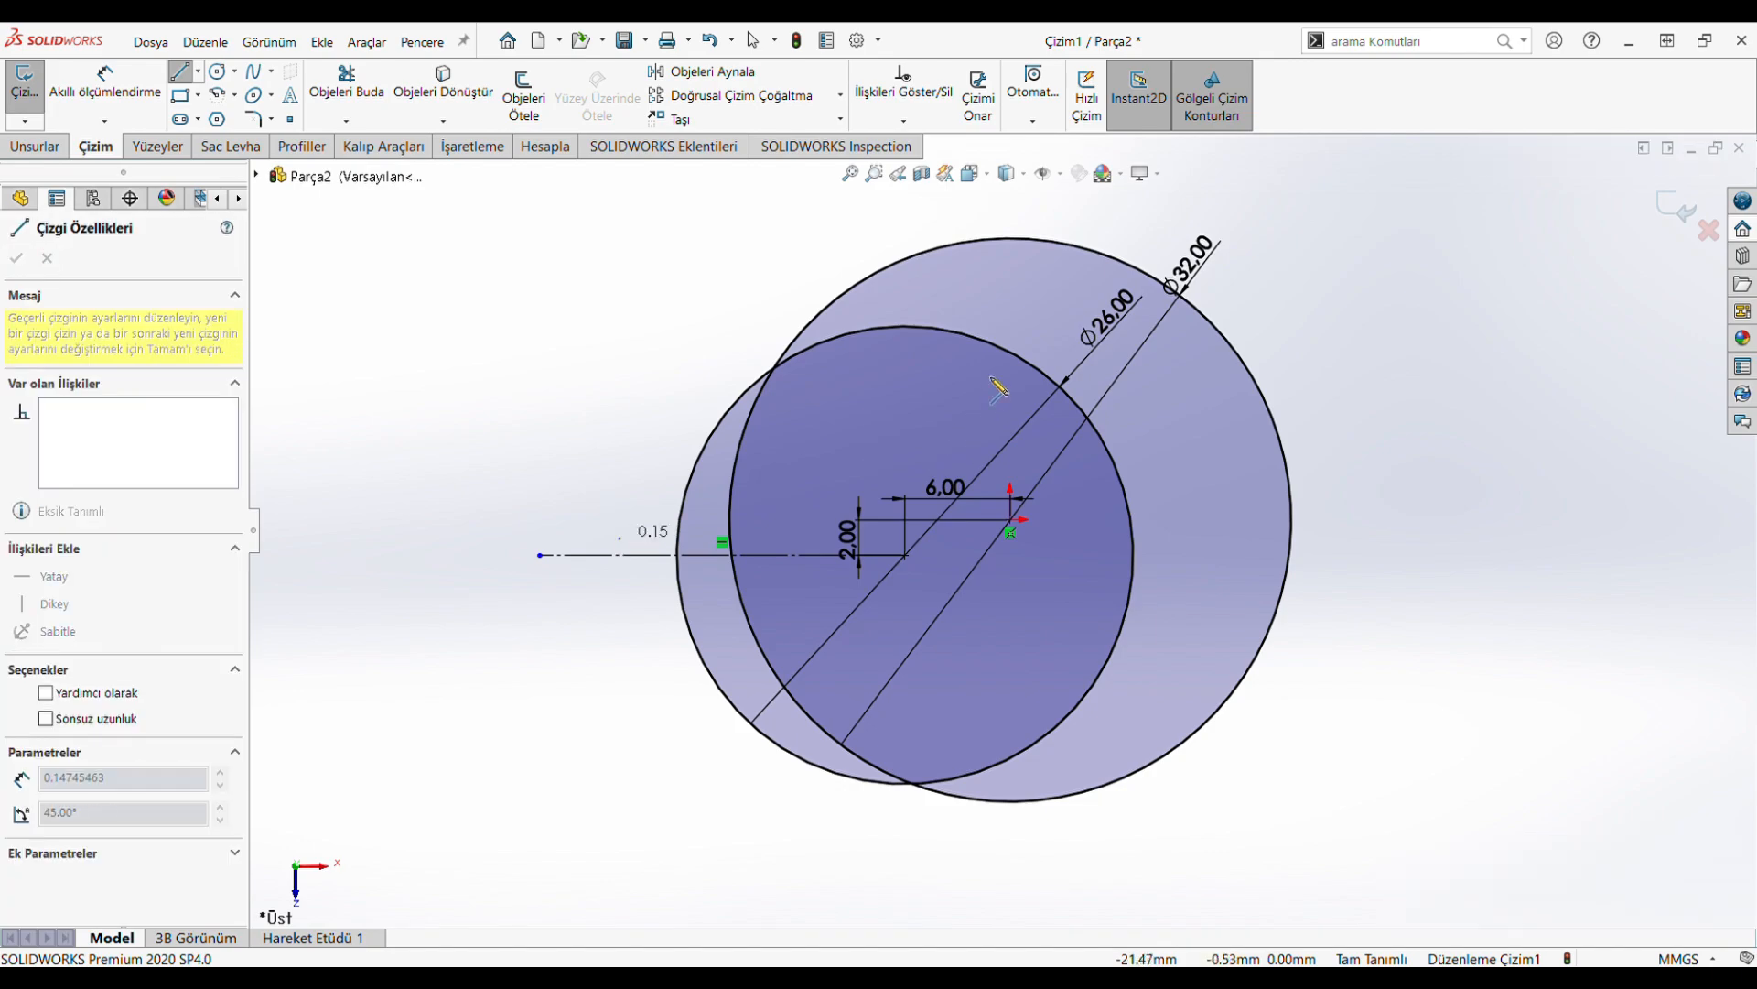
{"action": "left_click", "coordinate": [999, 347]}
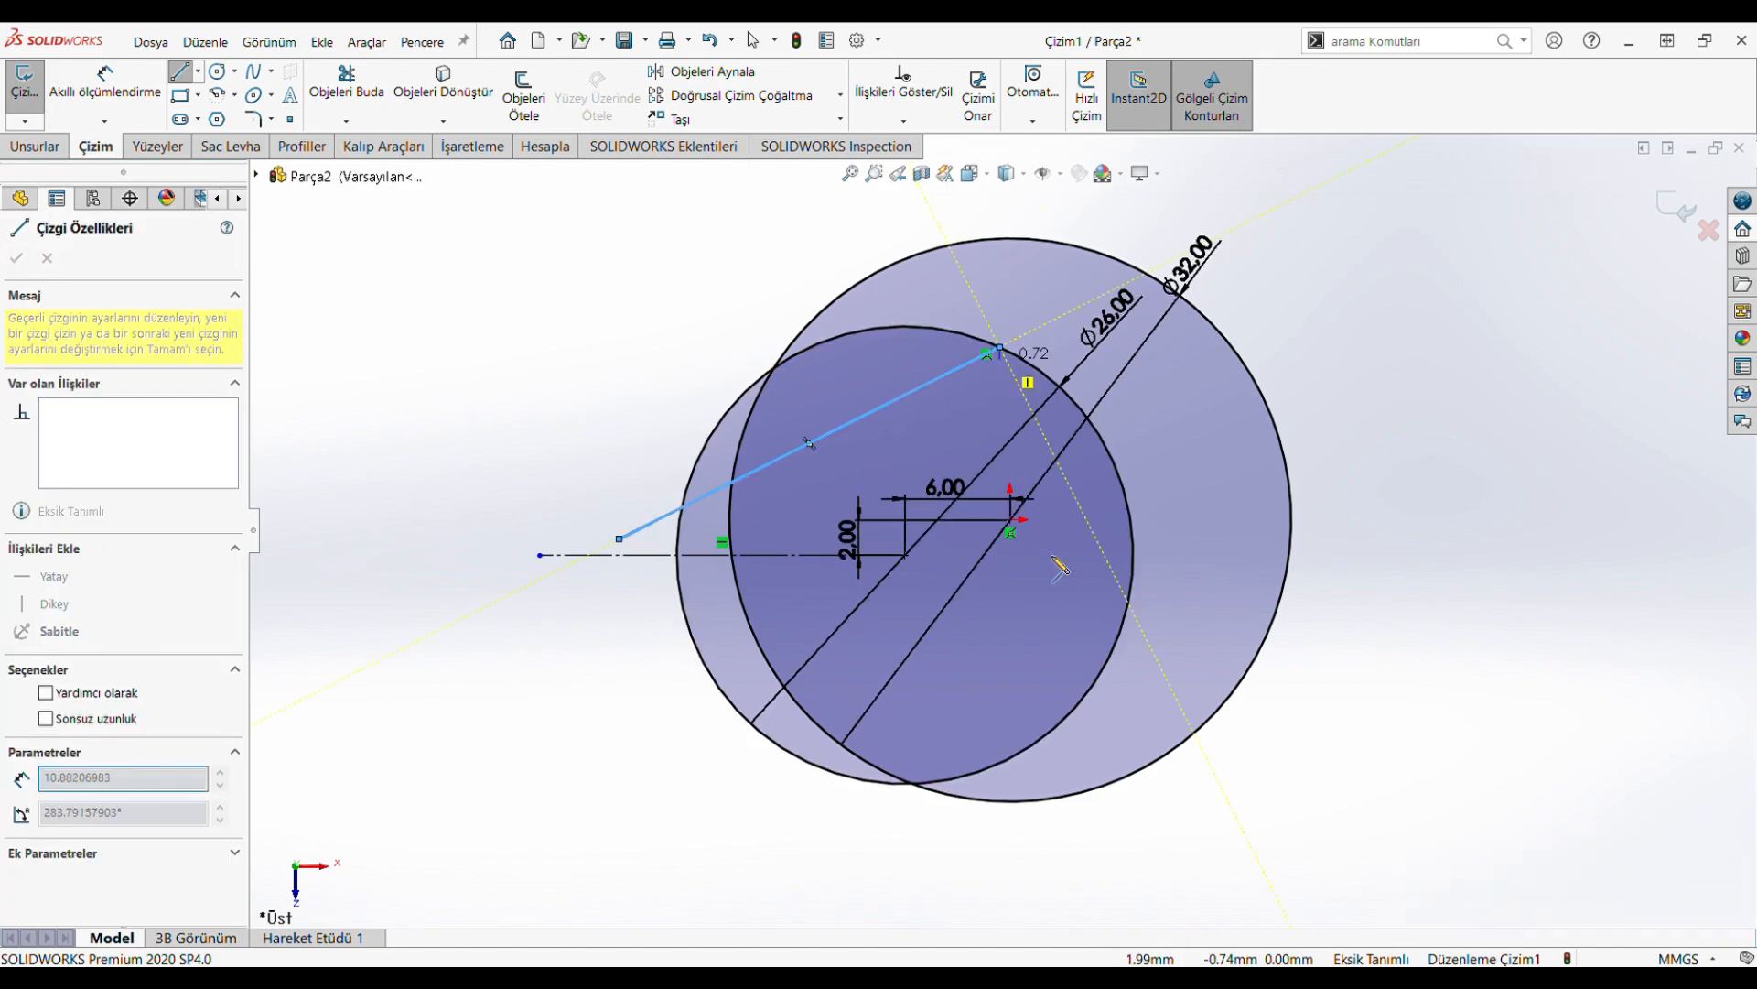
{"action": "left_click", "coordinate": [1129, 602]}
{"action": "left_click", "coordinate": [715, 811]}
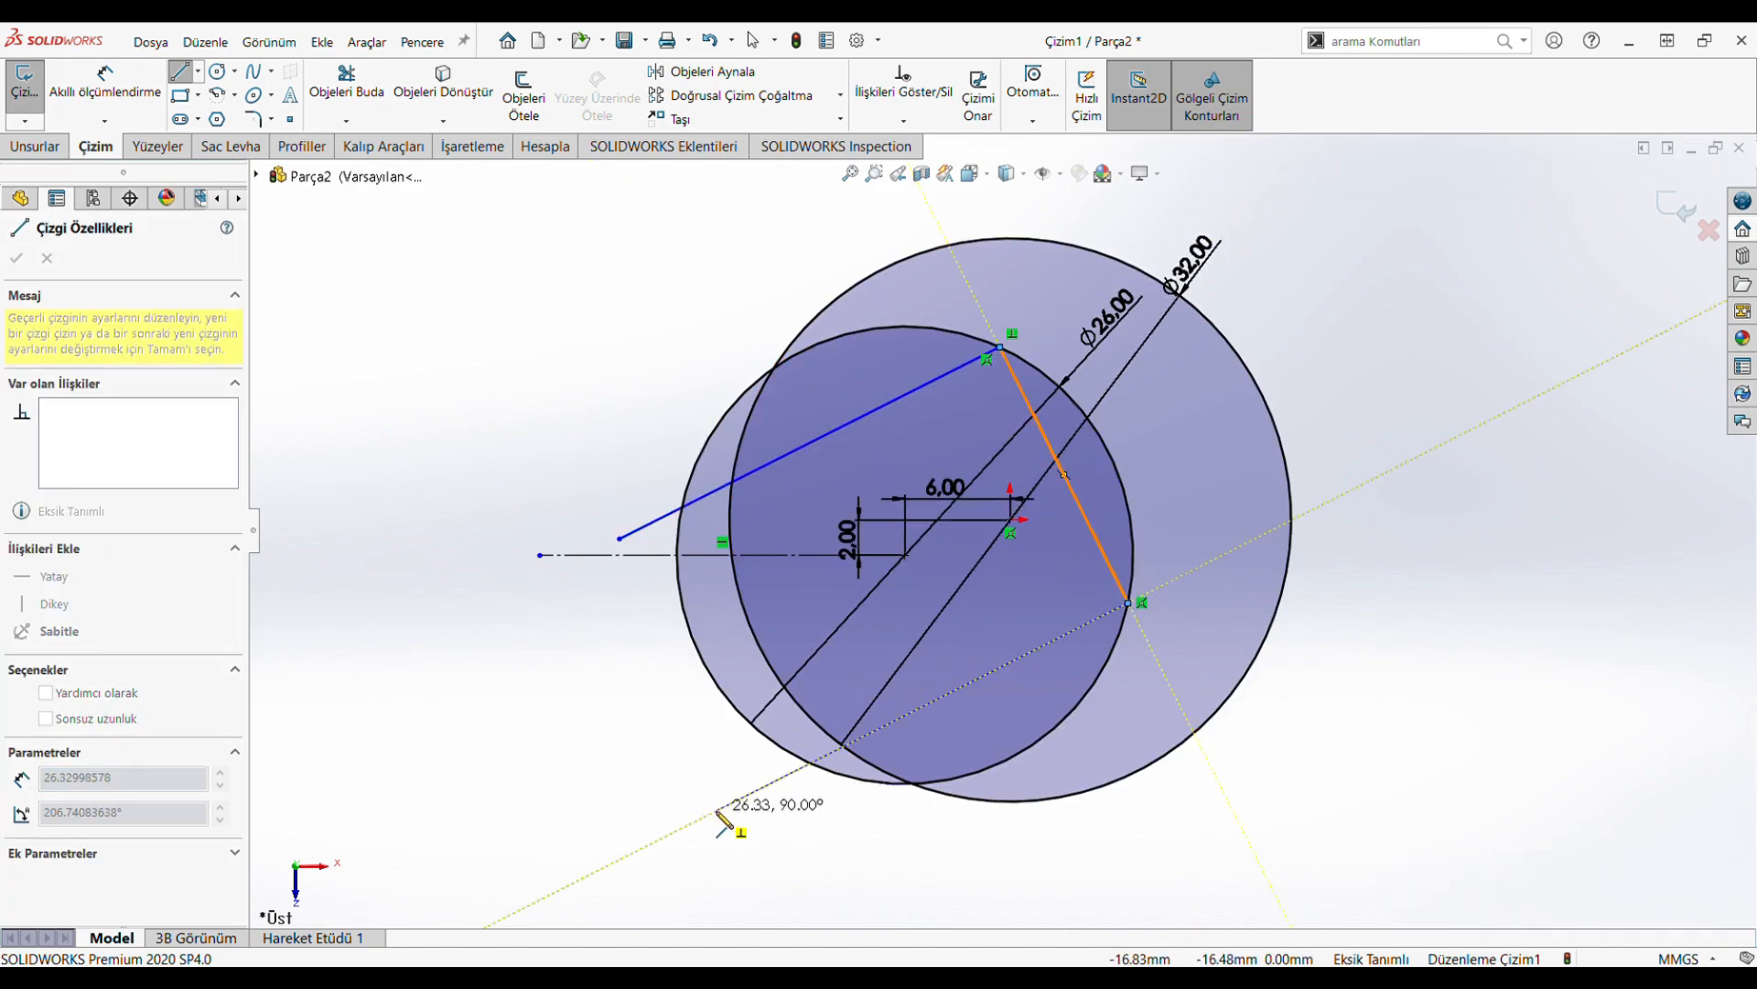
Dimension the angle between the upper slanted line and the horizontal construction line as 17°
{"action": "left_click", "coordinate": [105, 87]}
{"action": "left_click", "coordinate": [702, 501]}
{"action": "left_click", "coordinate": [705, 553]}
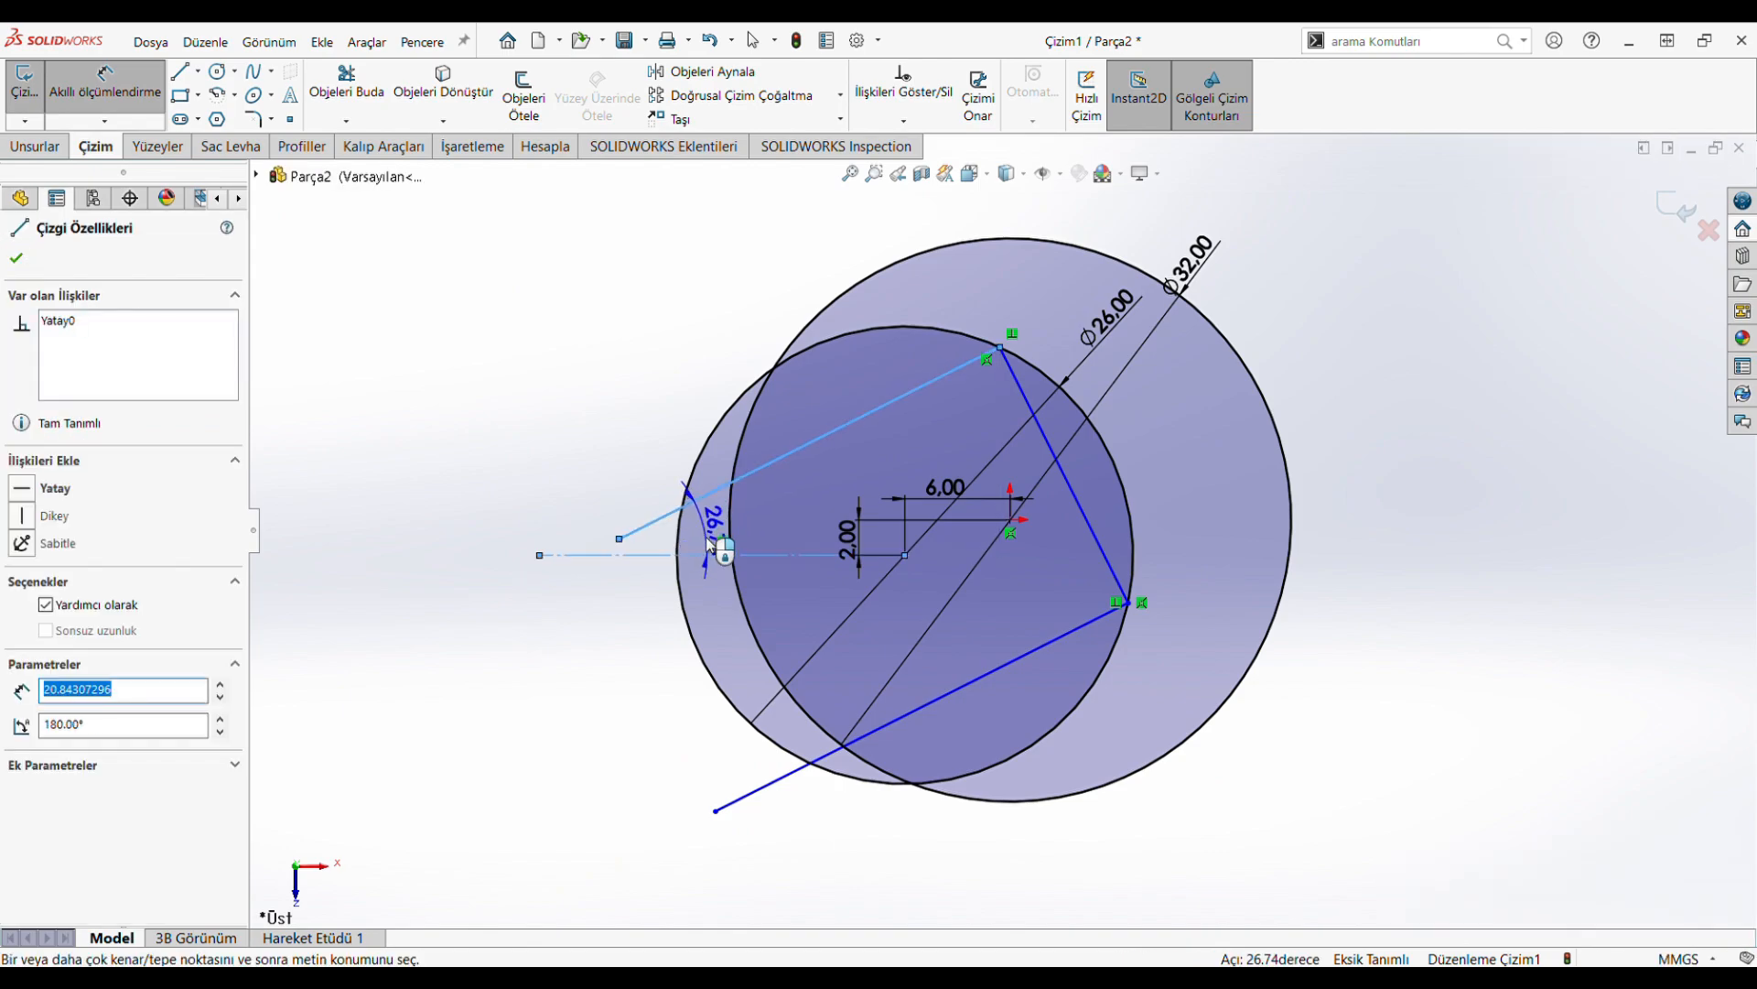
{"action": "left_click", "coordinate": [706, 537]}
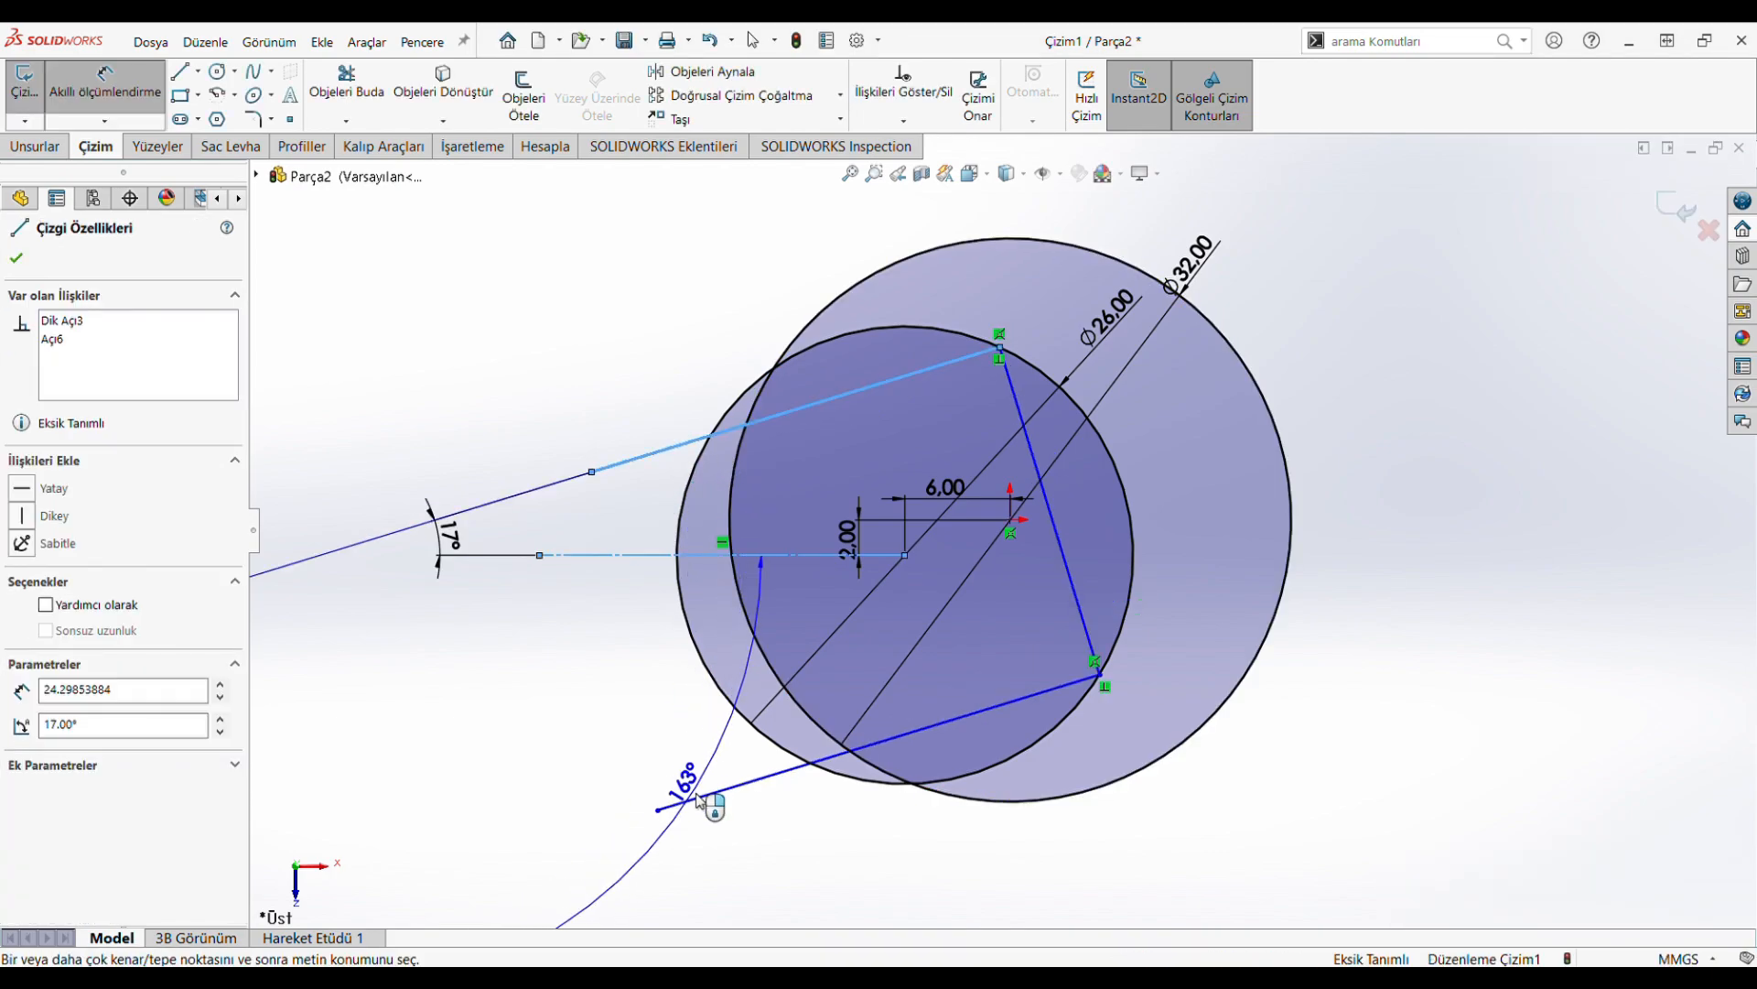
Dimension the two parallel slanted lines 17 mm apart and make the line joining their ends construction geometry
{"action": "left_click", "coordinate": [703, 795]}
{"action": "left_click", "coordinate": [640, 685]}
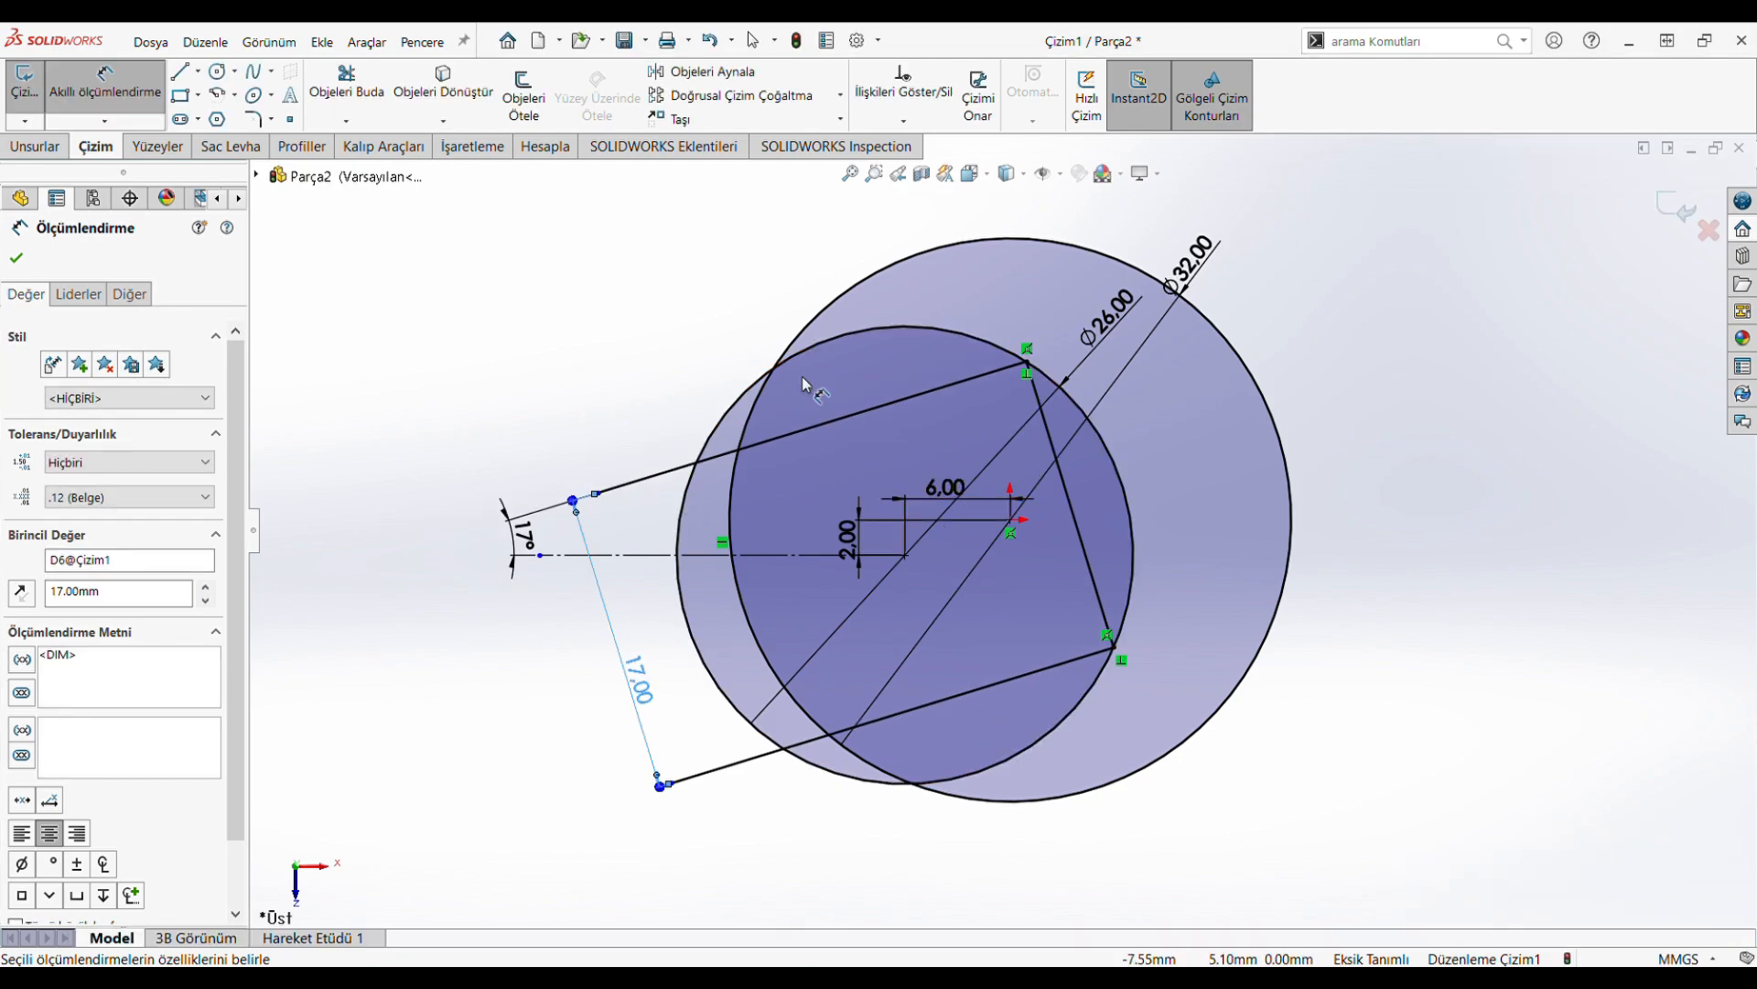
{"action": "left_click", "coordinate": [16, 259]}
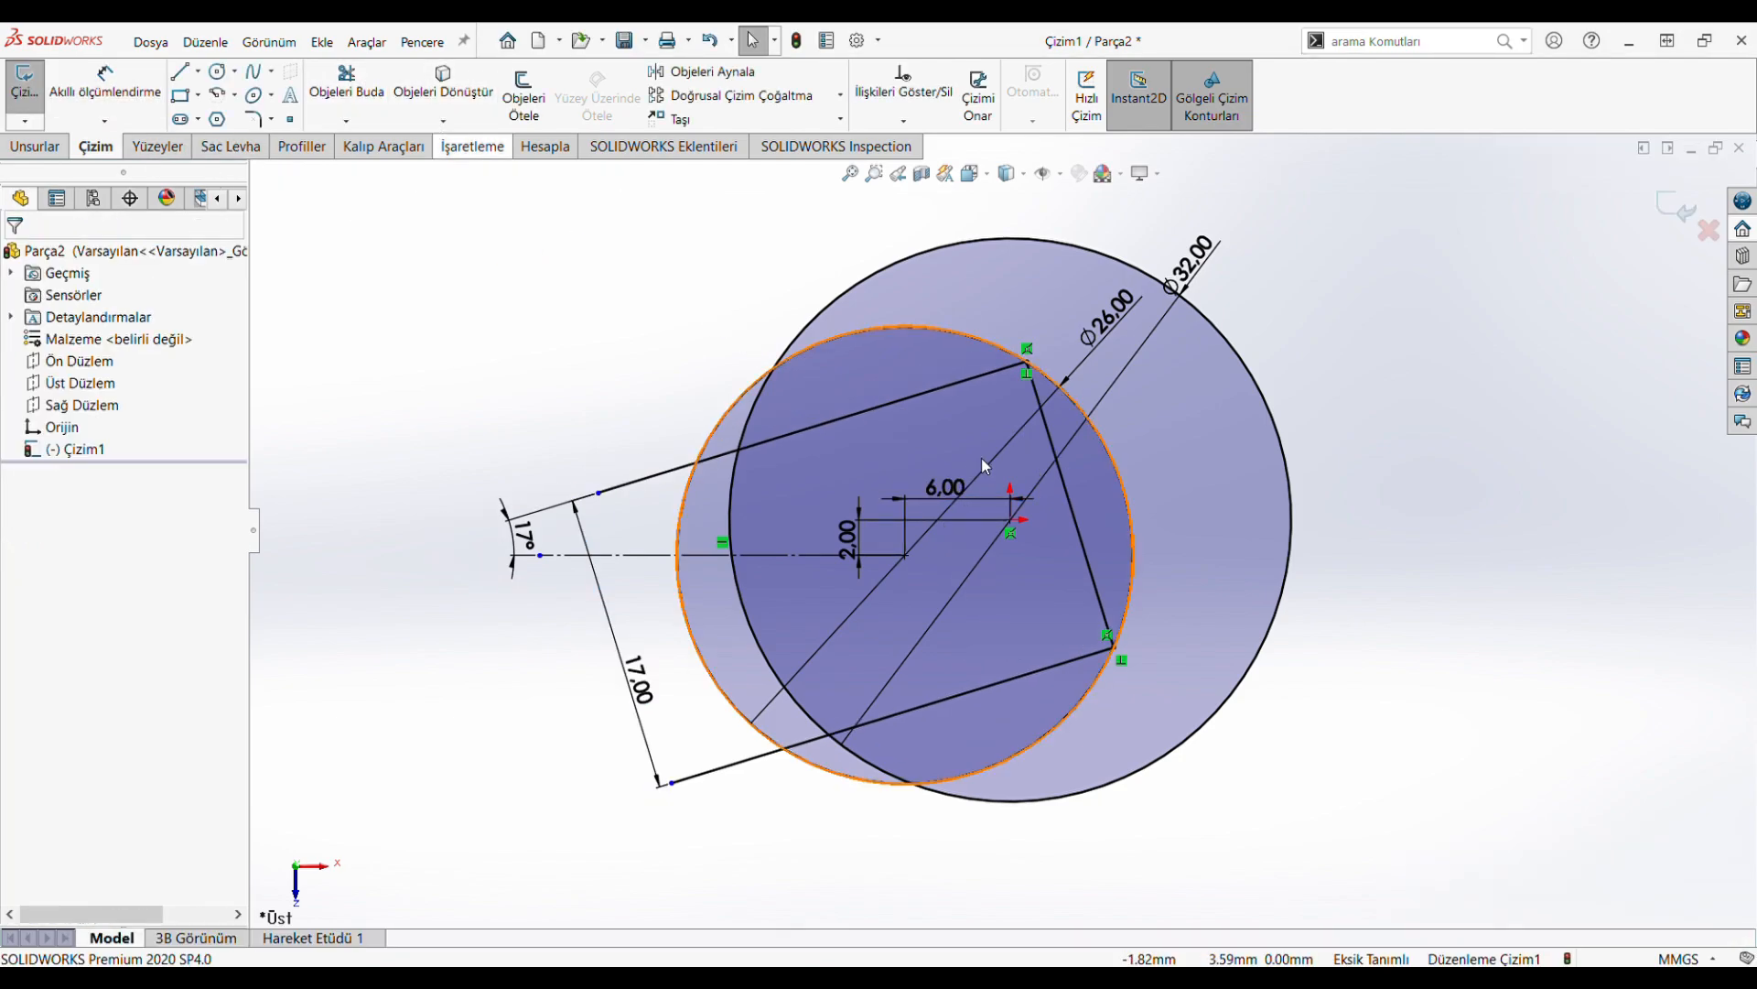
{"action": "left_click", "coordinate": [1080, 546]}
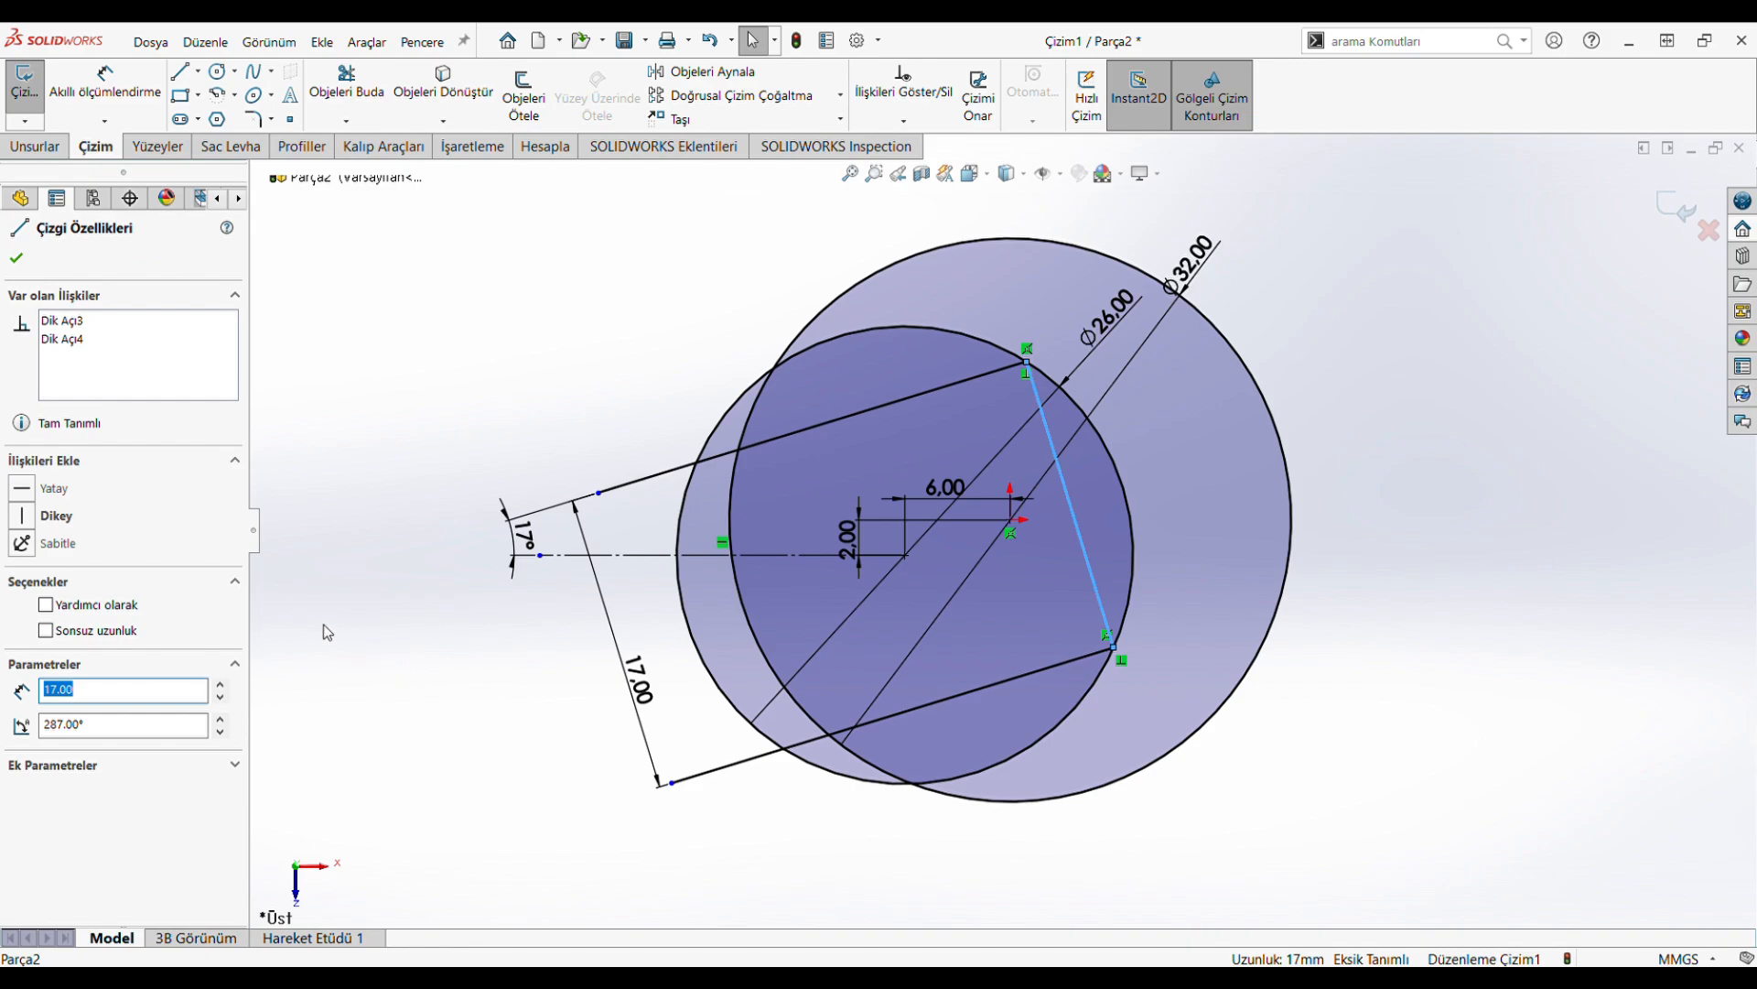
{"action": "left_click", "coordinate": [18, 261]}
Trim the open ends of both slanted lines where they extend outside the 26 mm circle
{"action": "left_click", "coordinate": [347, 84]}
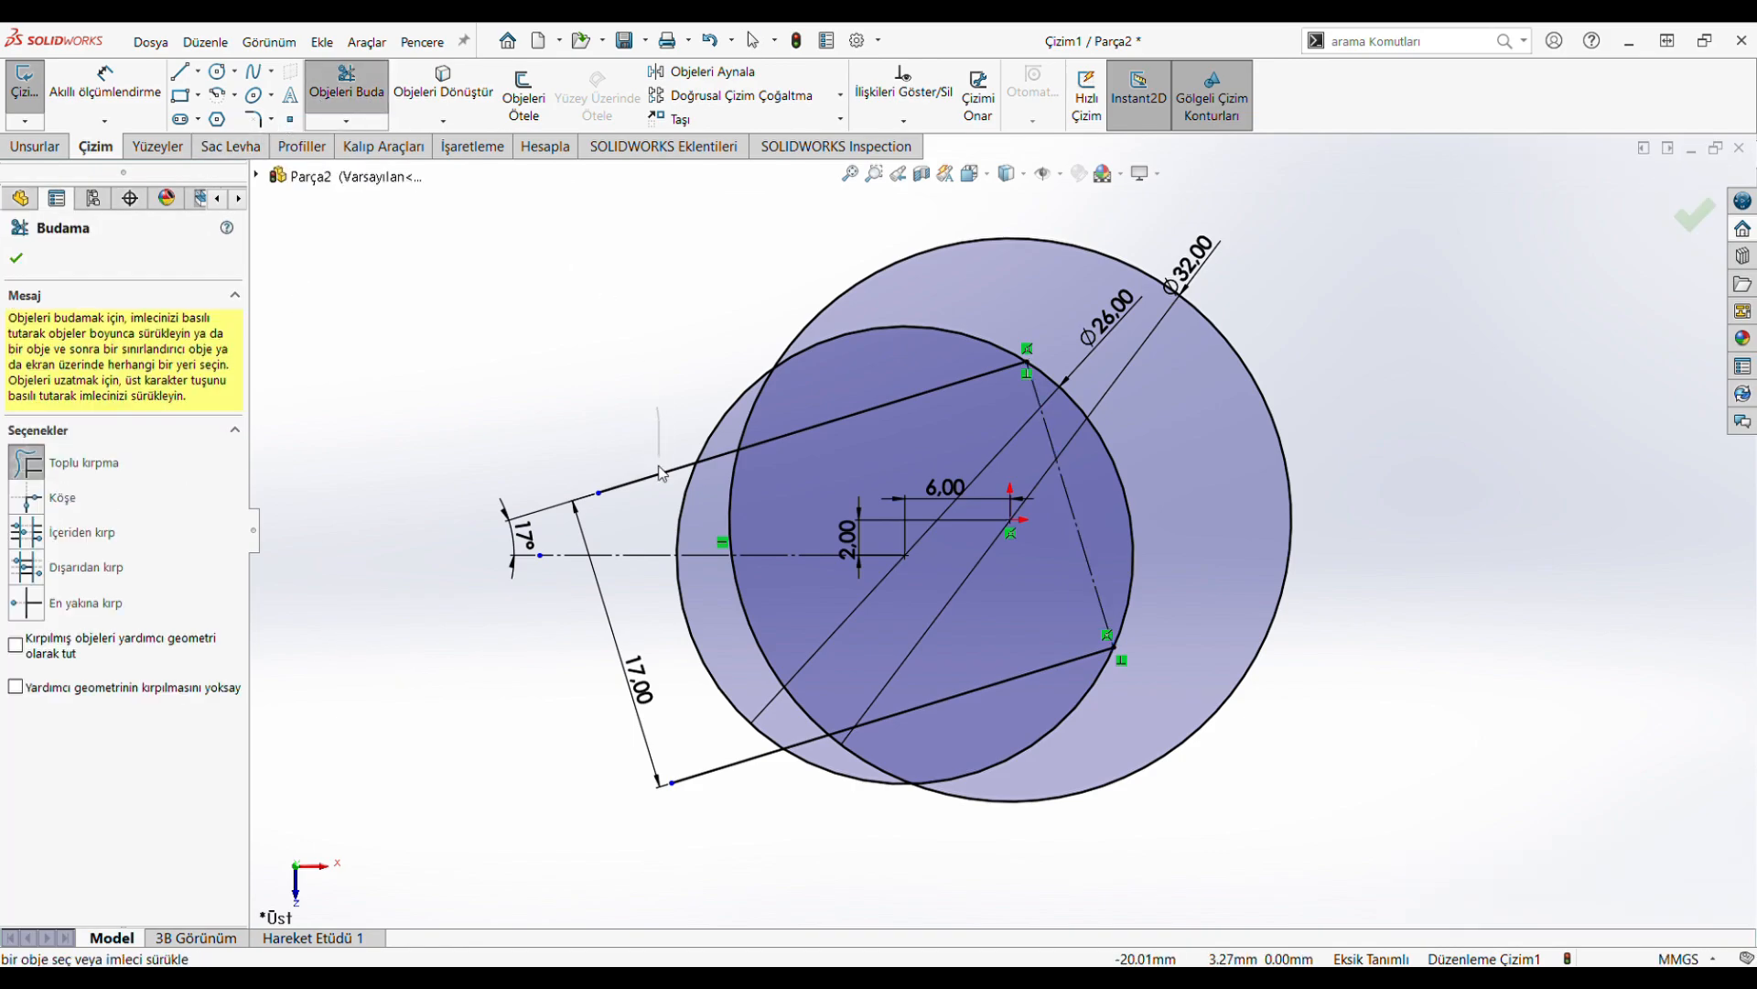
{"action": "left_click_drag", "start_coordinate": [658, 465], "coordinate": [657, 570]}
{"action": "left_click_drag", "start_coordinate": [684, 707], "coordinate": [744, 790]}
Trim the arcs of both circles that cross the slot's open side between the two slanted lines
{"action": "scroll", "coordinate": [801, 606], "scroll_direction": "down", "scroll_amount": 2}
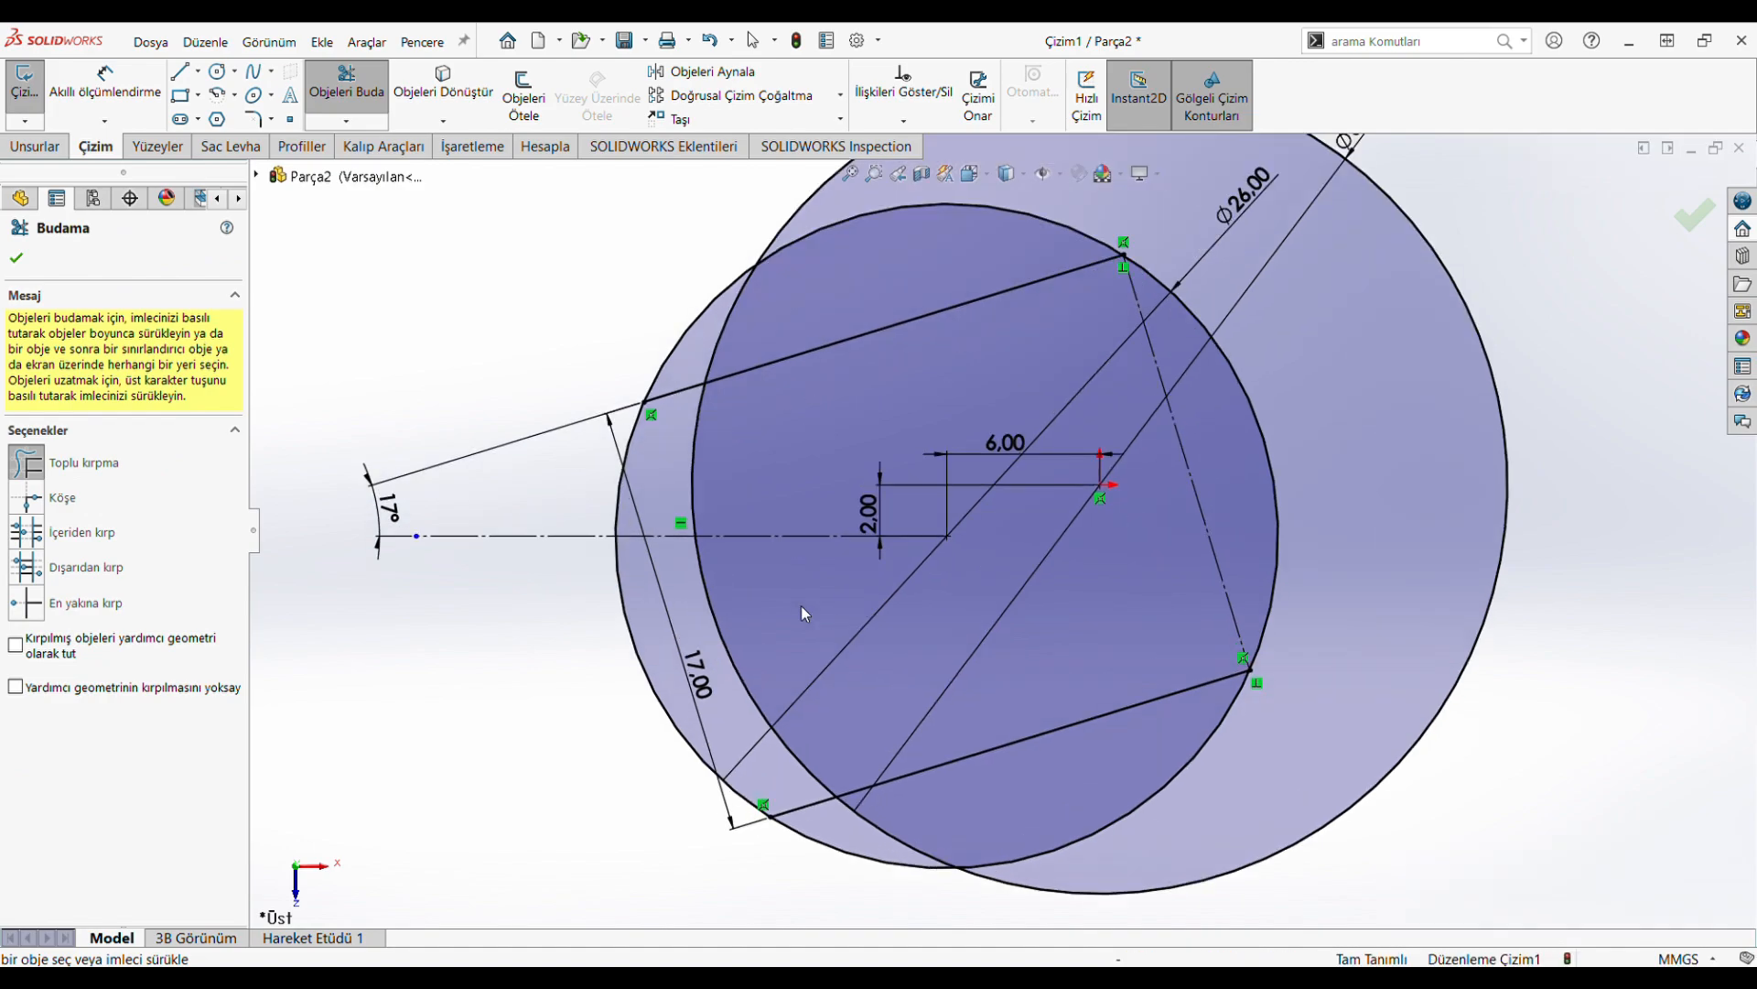
{"action": "left_click_drag", "start_coordinate": [802, 599], "coordinate": [593, 699]}
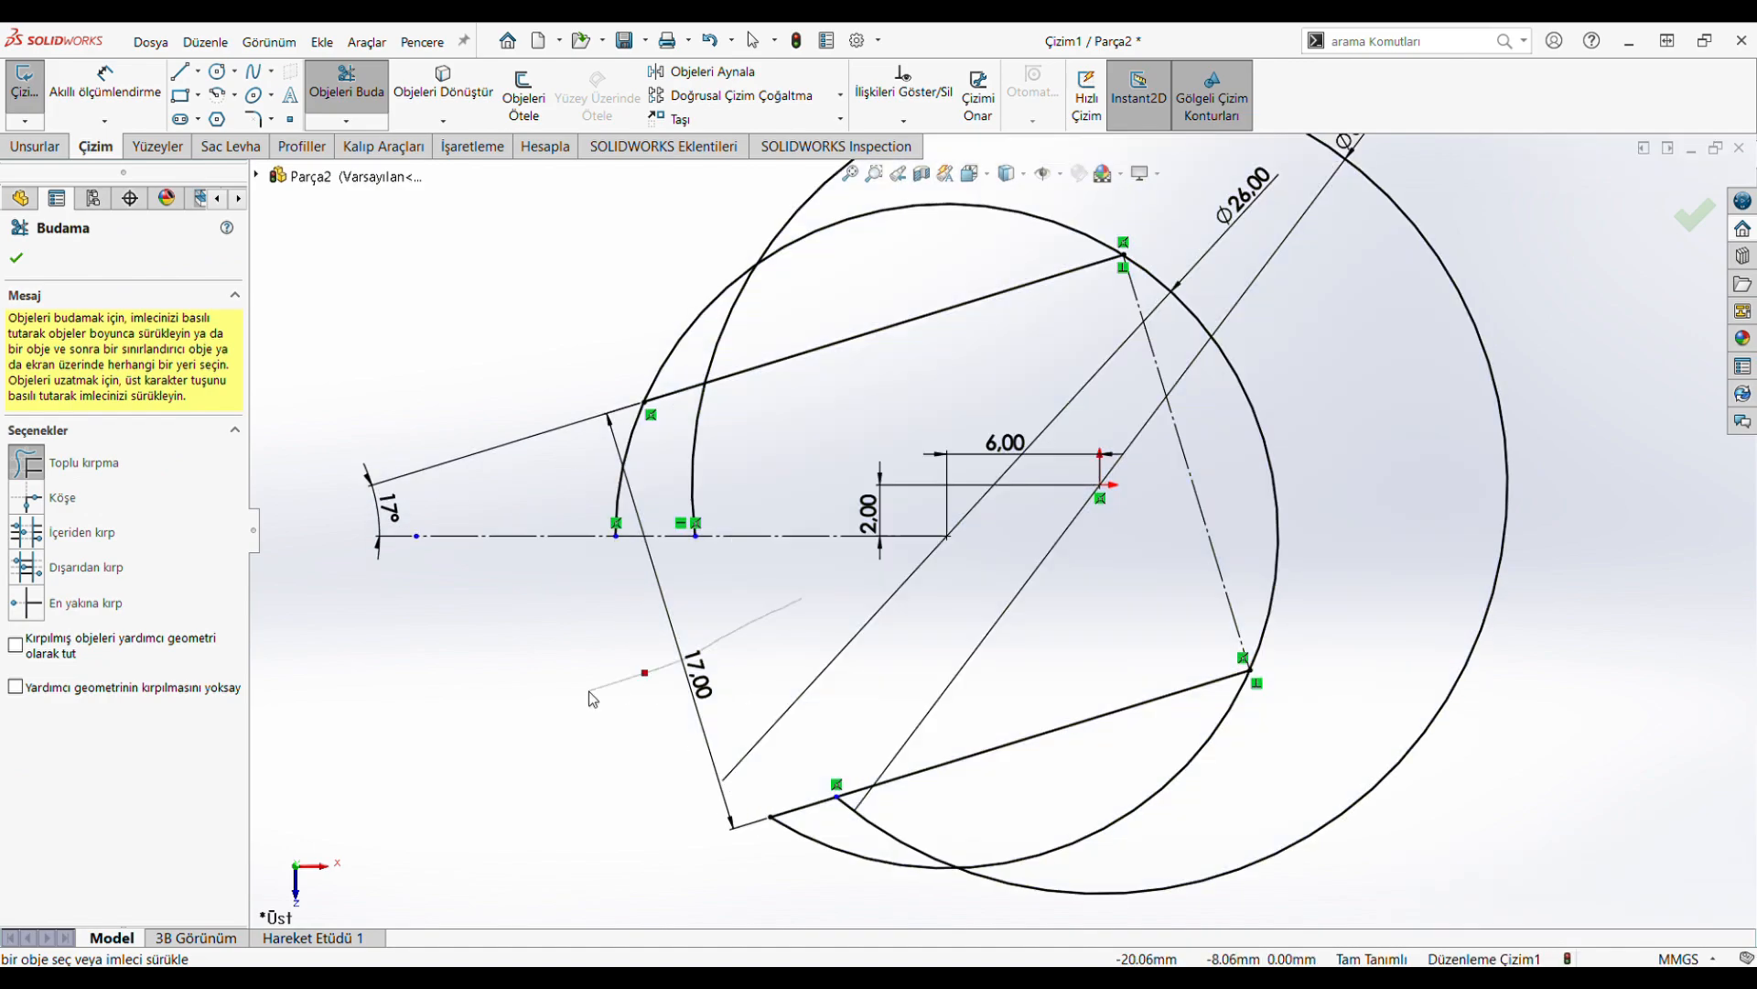
{"action": "left_click_drag", "start_coordinate": [762, 495], "coordinate": [717, 495]}
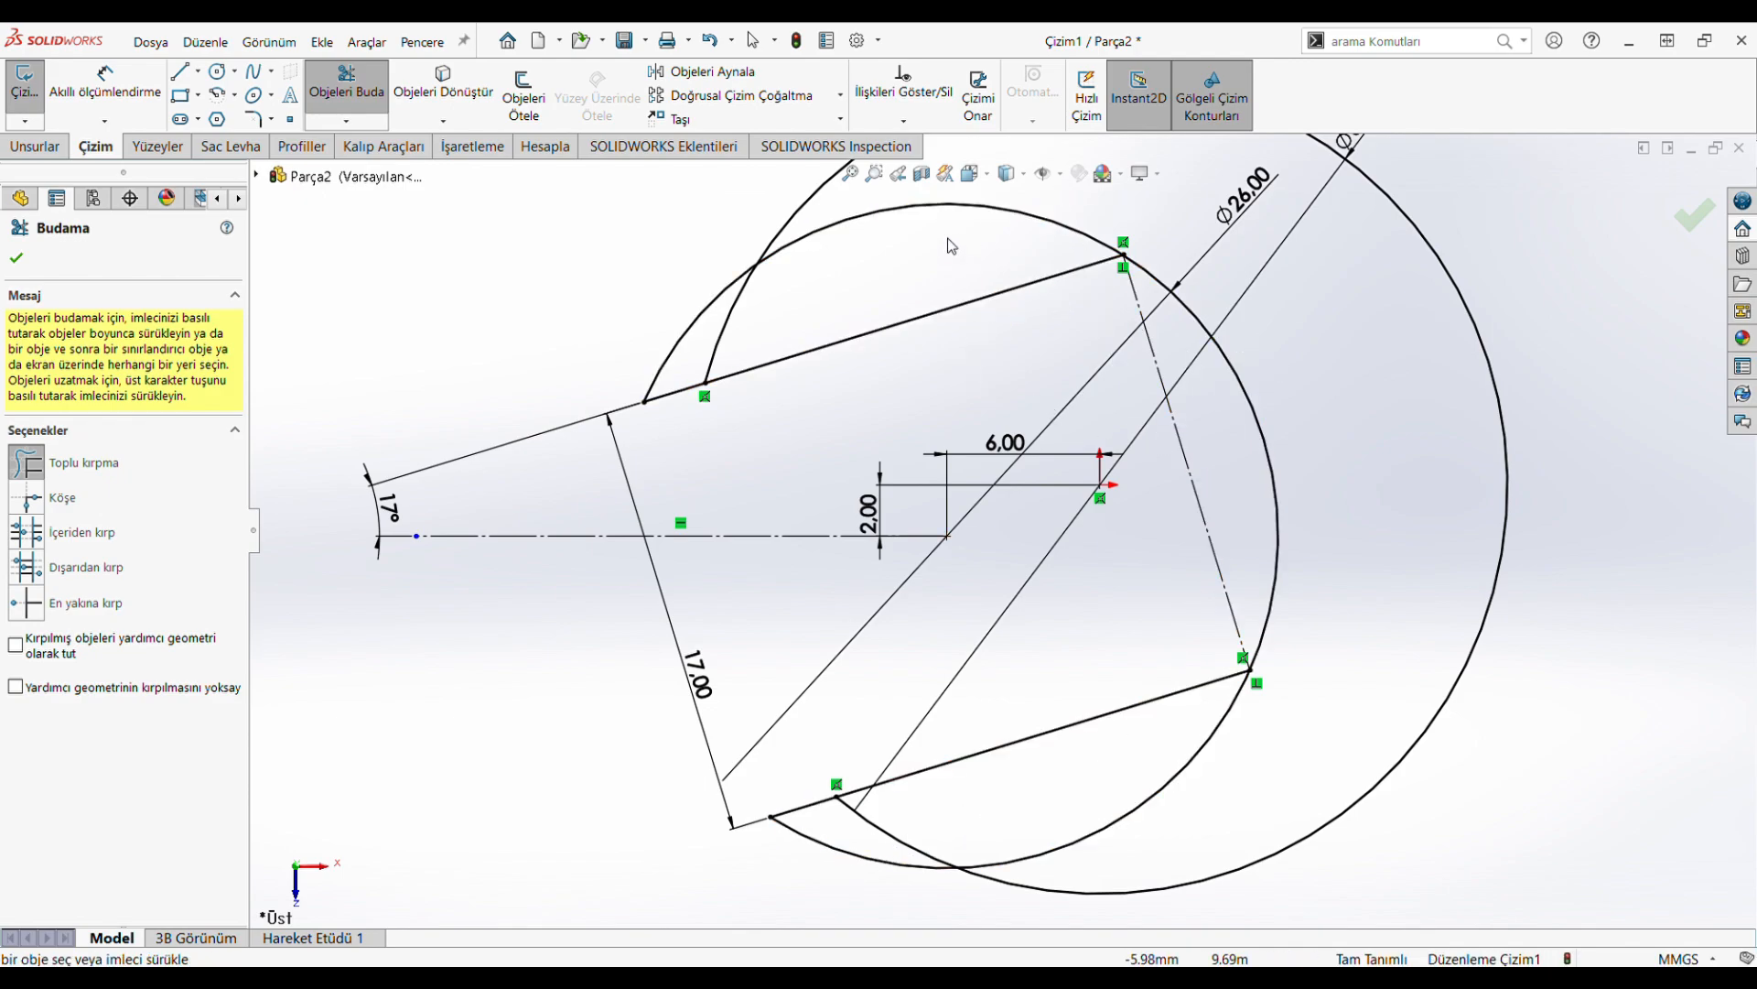
Try to trim the arcs of both circles just above the upper slanted line, and undo the trims
{"action": "left_click_drag", "start_coordinate": [840, 220], "coordinate": [842, 275]}
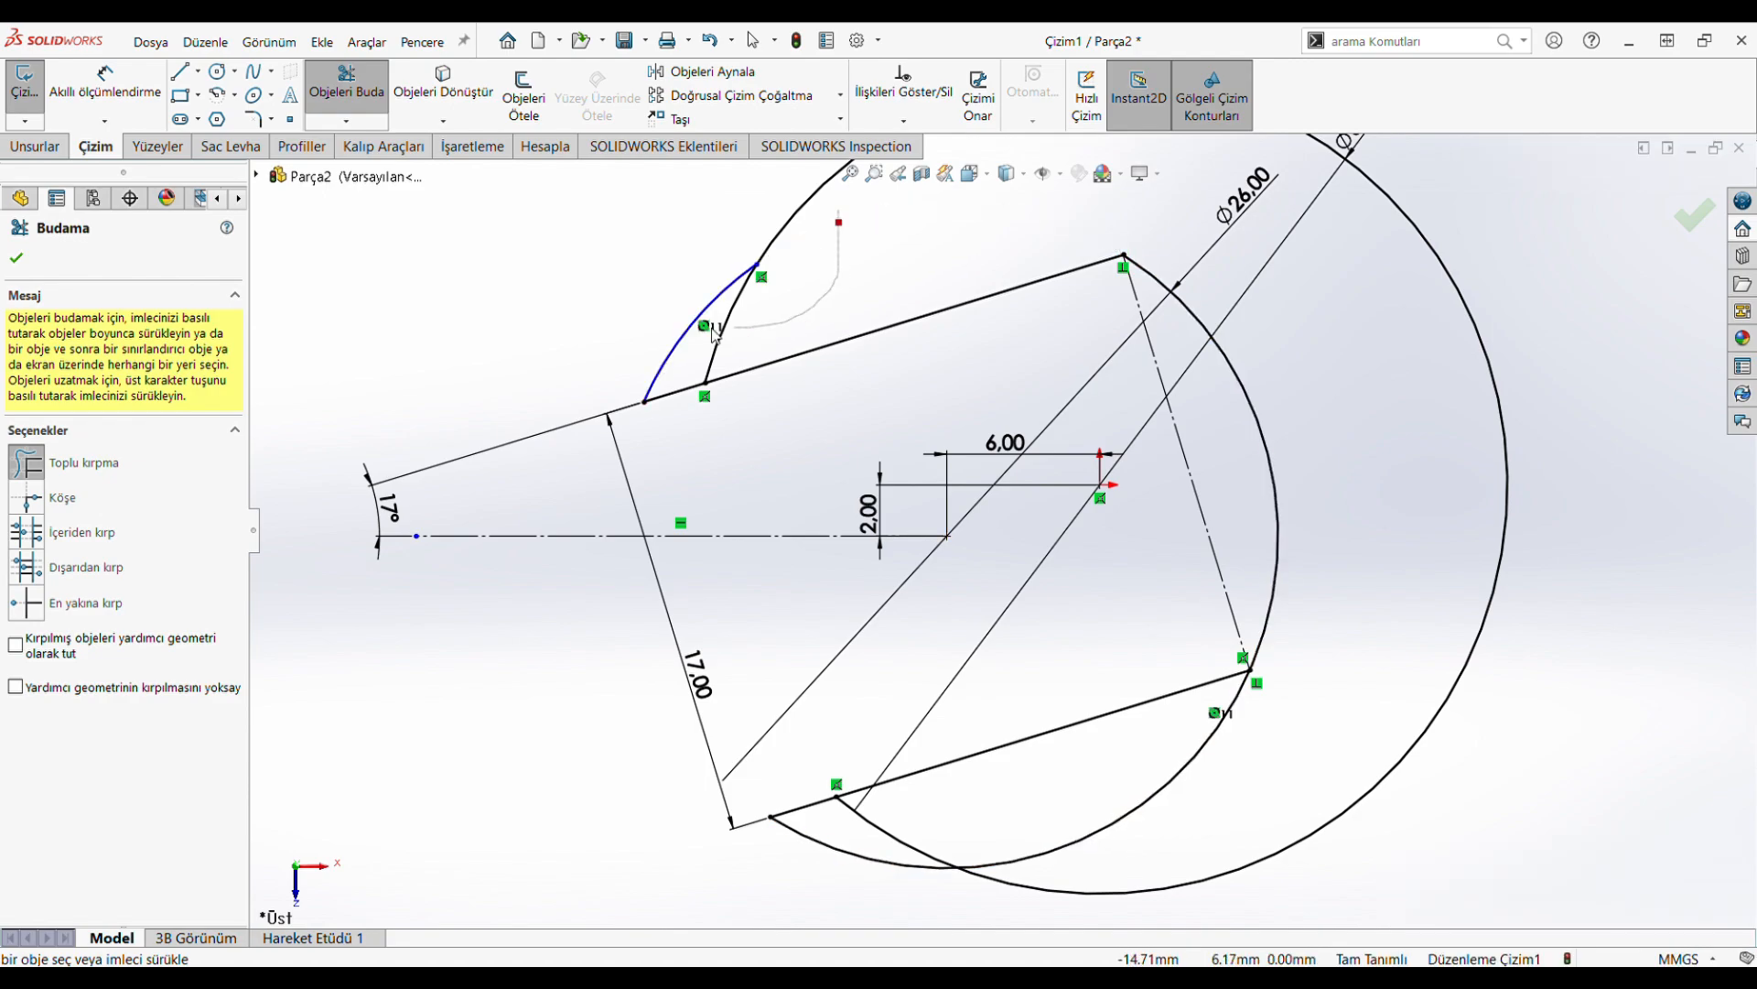
{"action": "left_click_drag", "start_coordinate": [716, 335], "coordinate": [651, 346]}
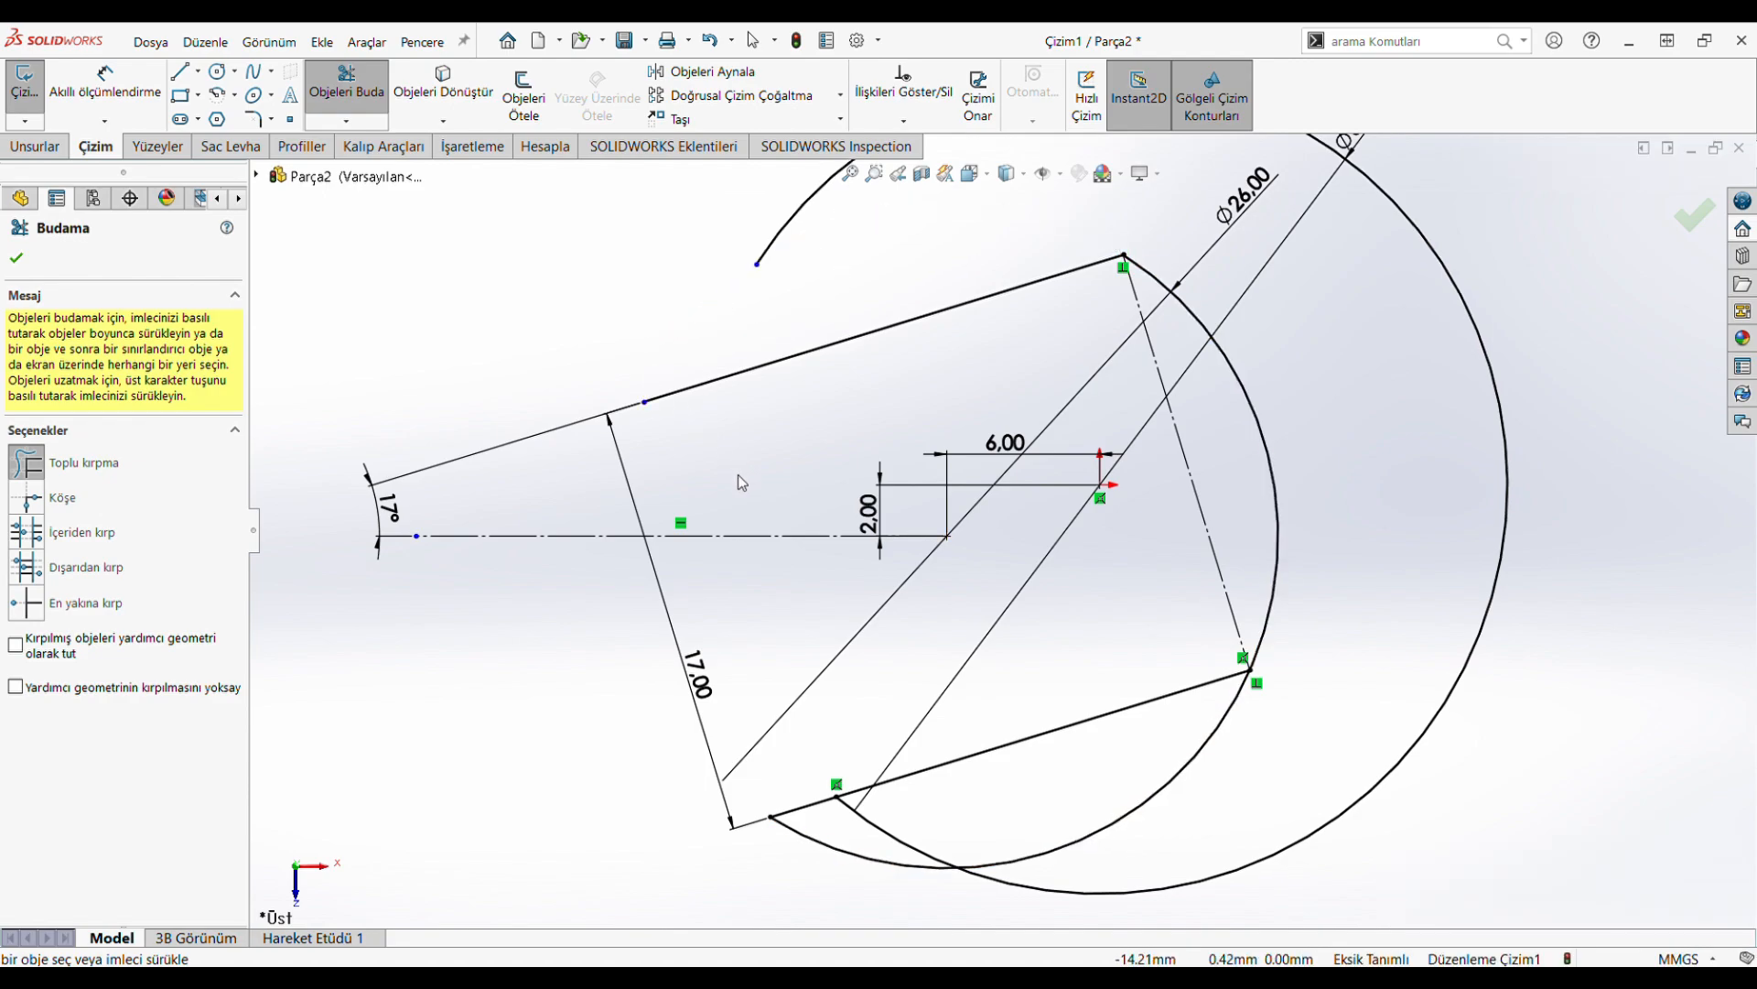
{"action": "key", "text": "ctrl+z"}
Trim the 26 mm circle's arcs outside the slanted lines and the upper line's stub beyond the 32 mm circle
{"action": "left_click", "coordinate": [346, 82]}
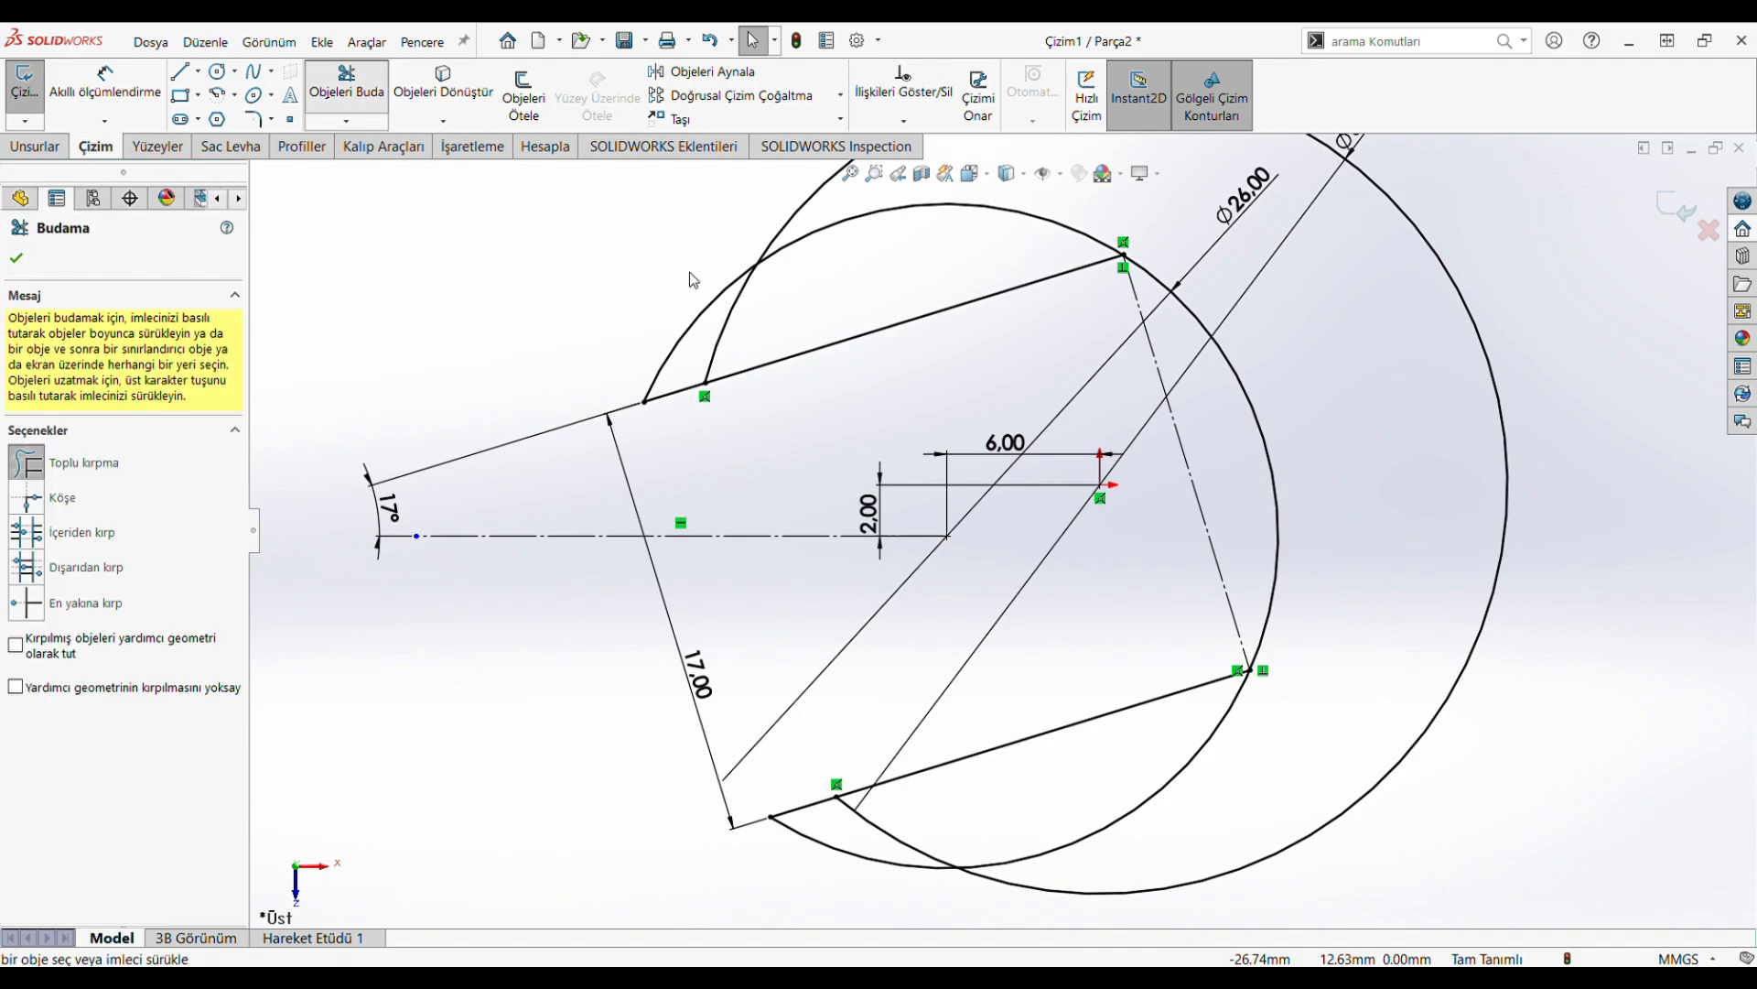
{"action": "left_click_drag", "start_coordinate": [862, 280], "coordinate": [880, 208]}
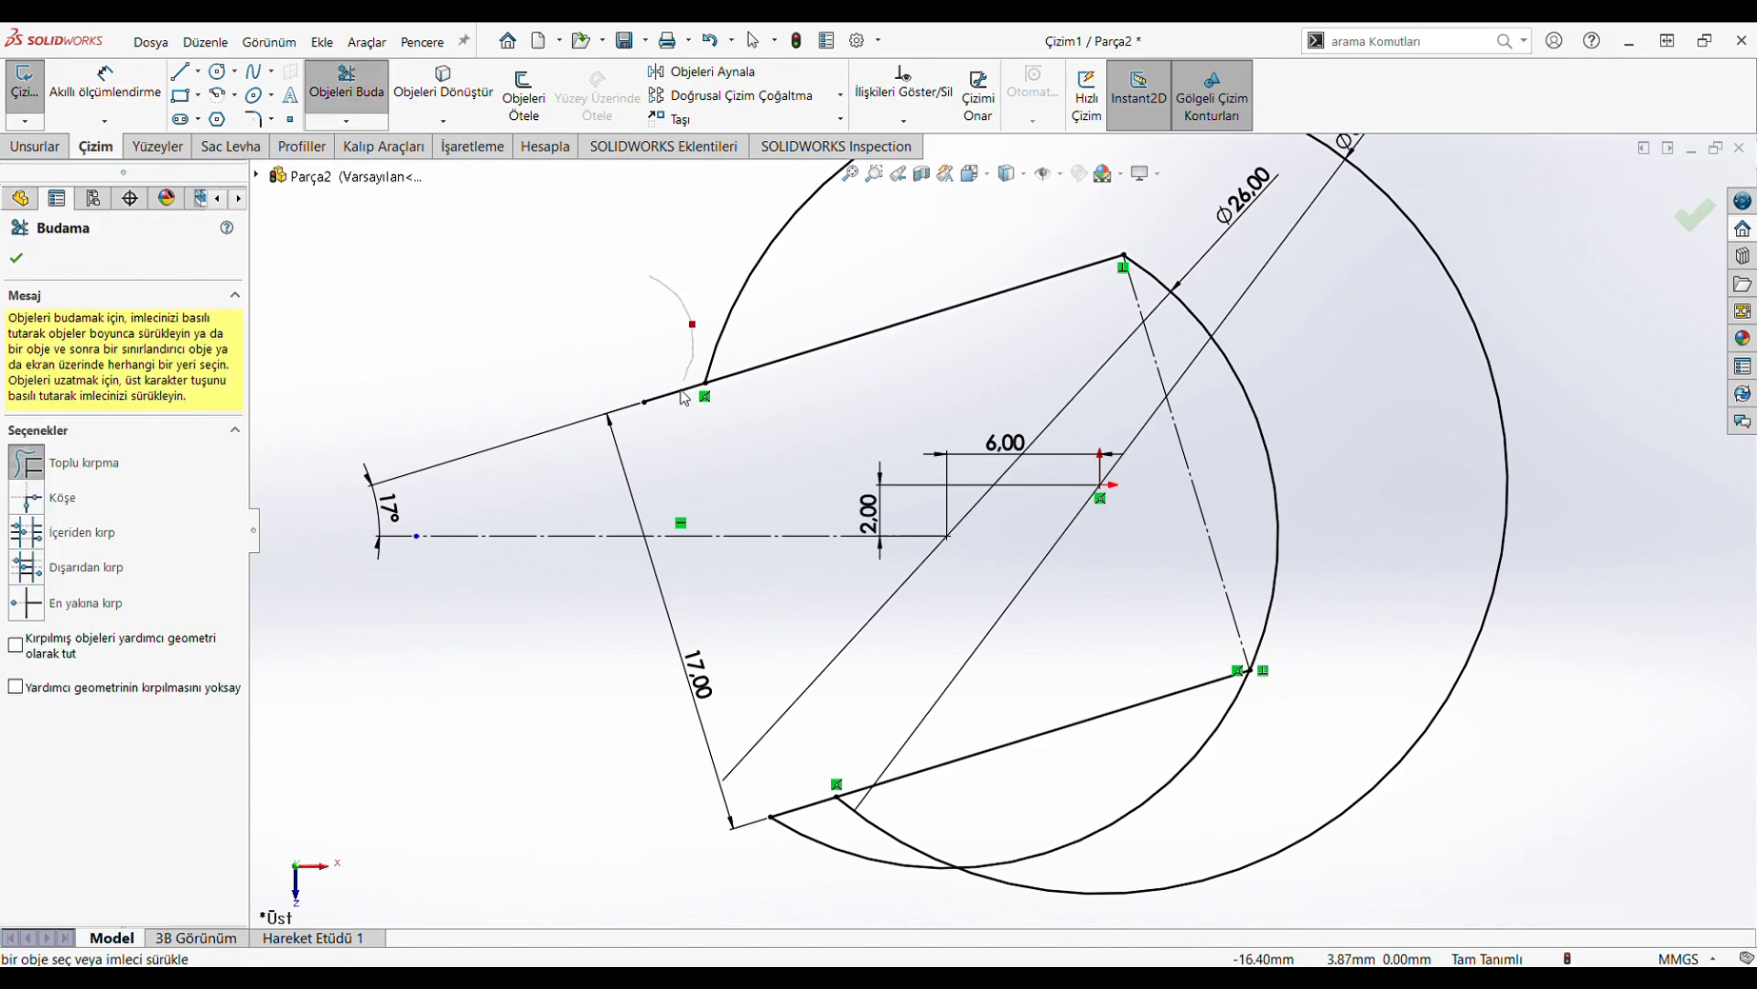
{"action": "left_click_drag", "start_coordinate": [685, 399], "coordinate": [785, 551]}
{"action": "left_click_drag", "start_coordinate": [1109, 841], "coordinate": [989, 833]}
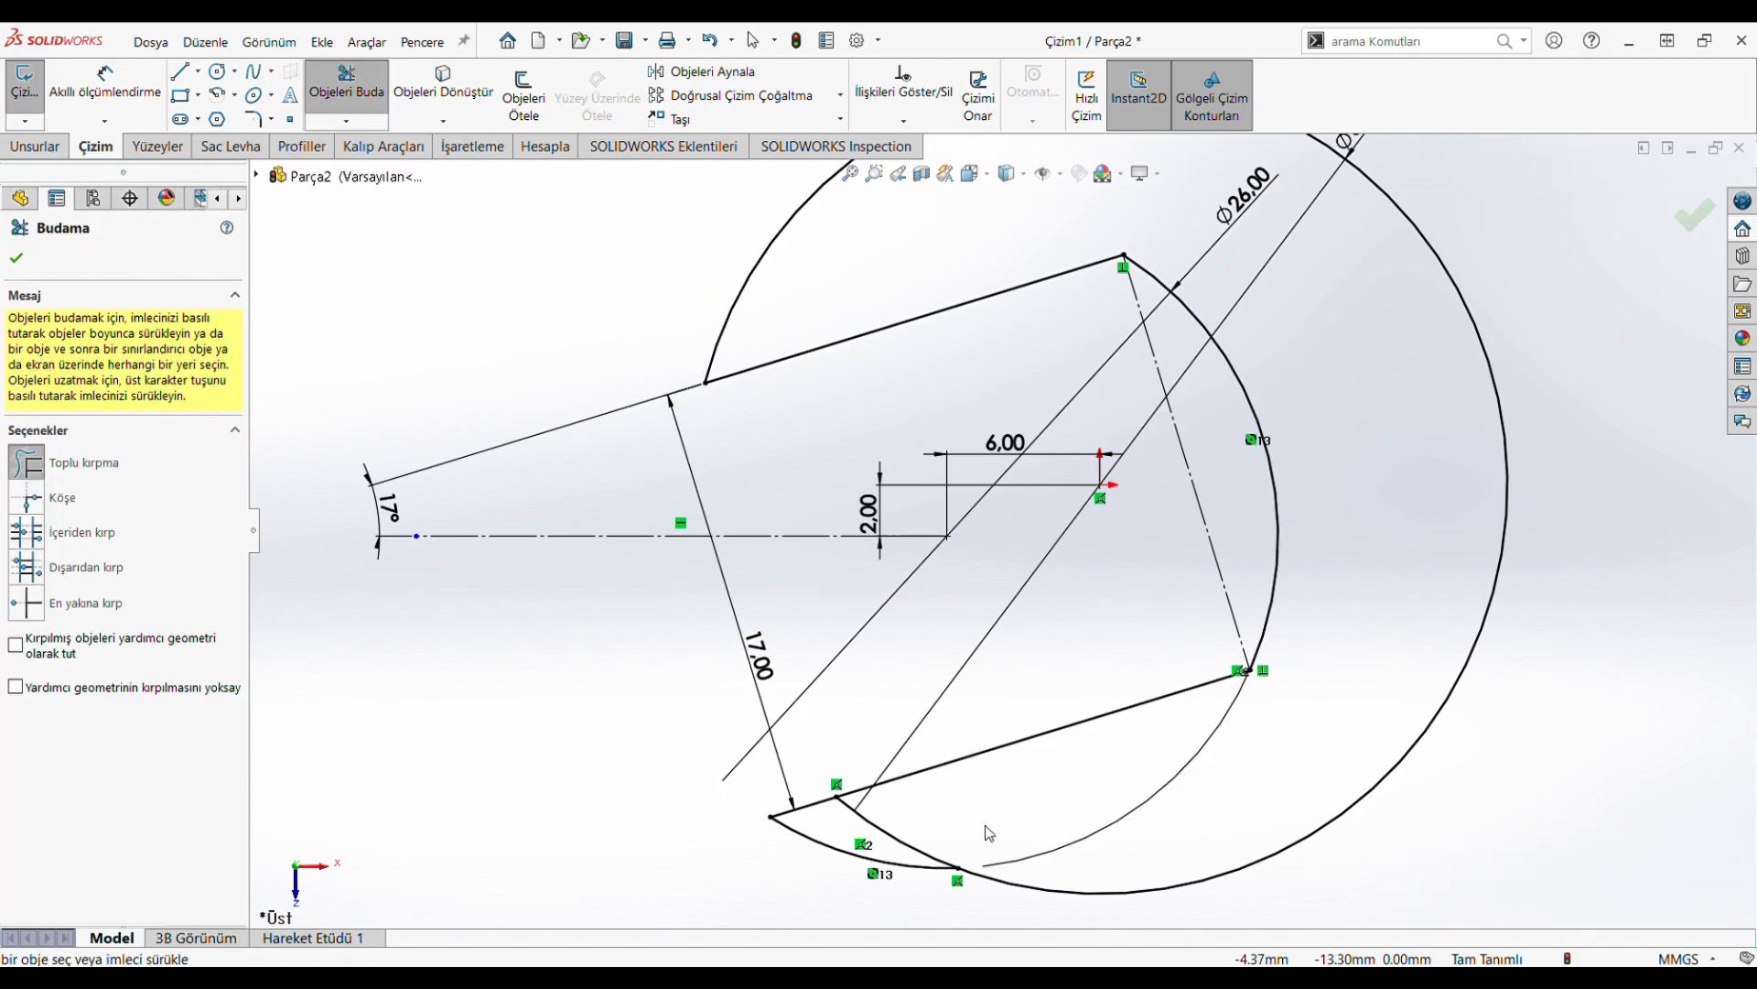
{"action": "left_click_drag", "start_coordinate": [794, 869], "coordinate": [833, 849]}
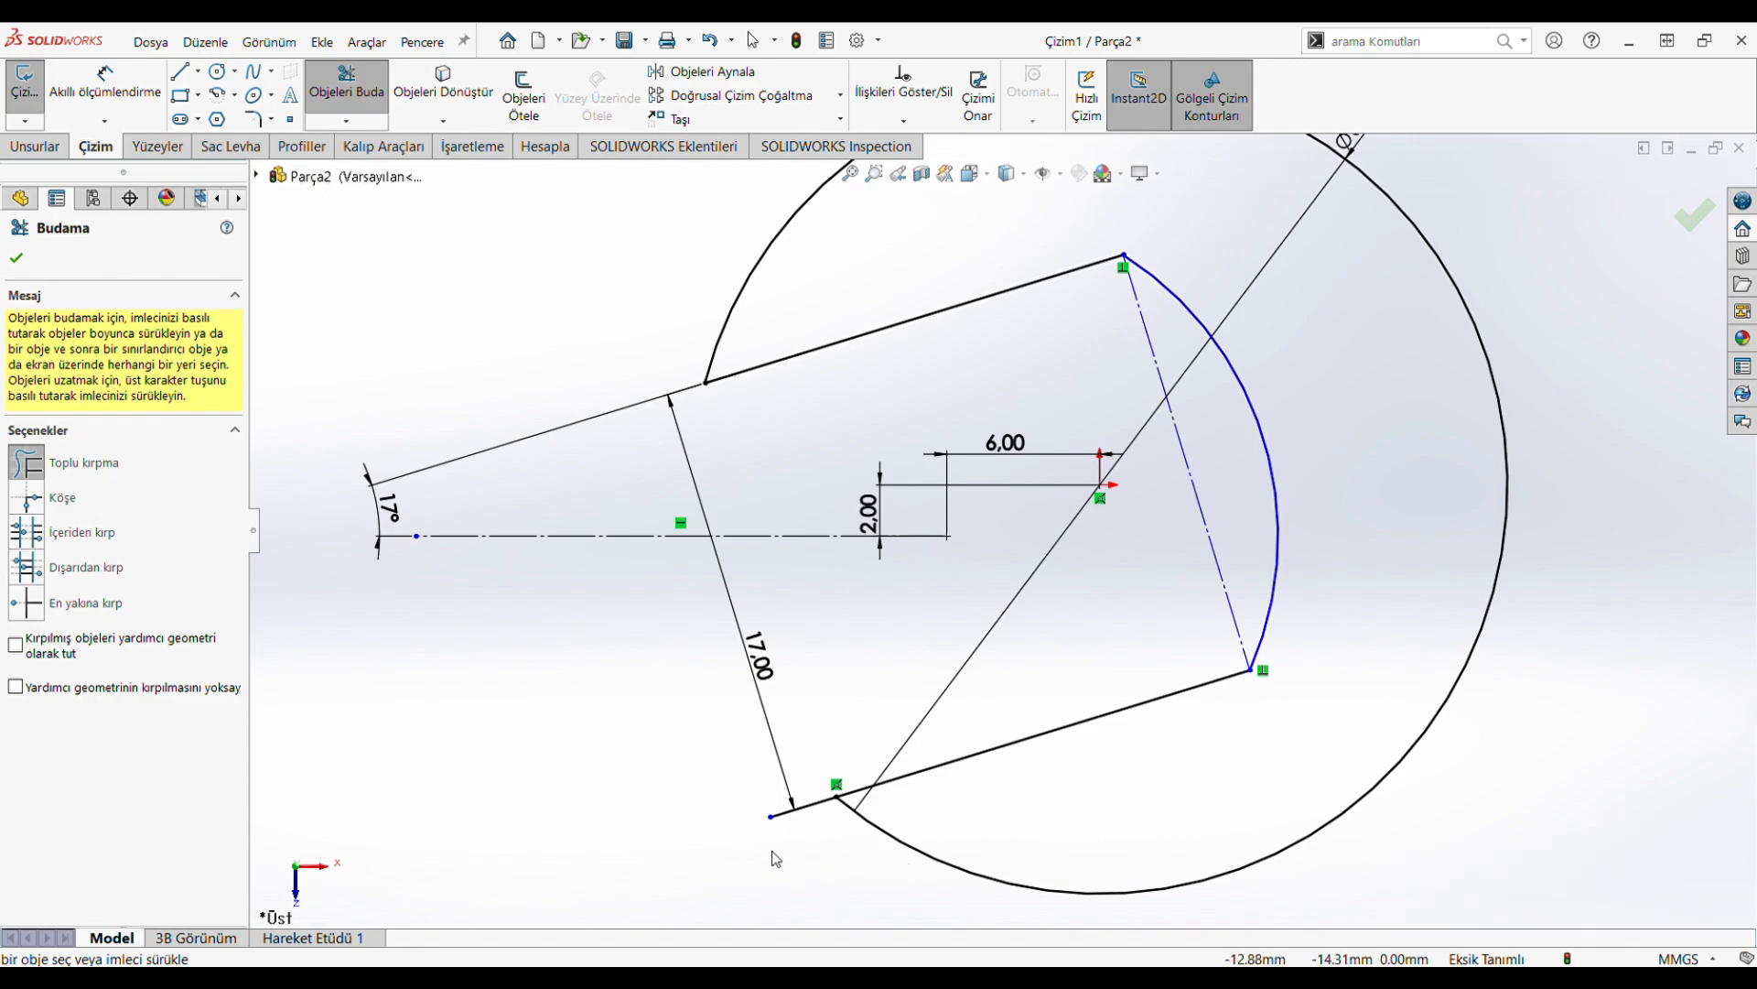
{"action": "key", "text": "f"}
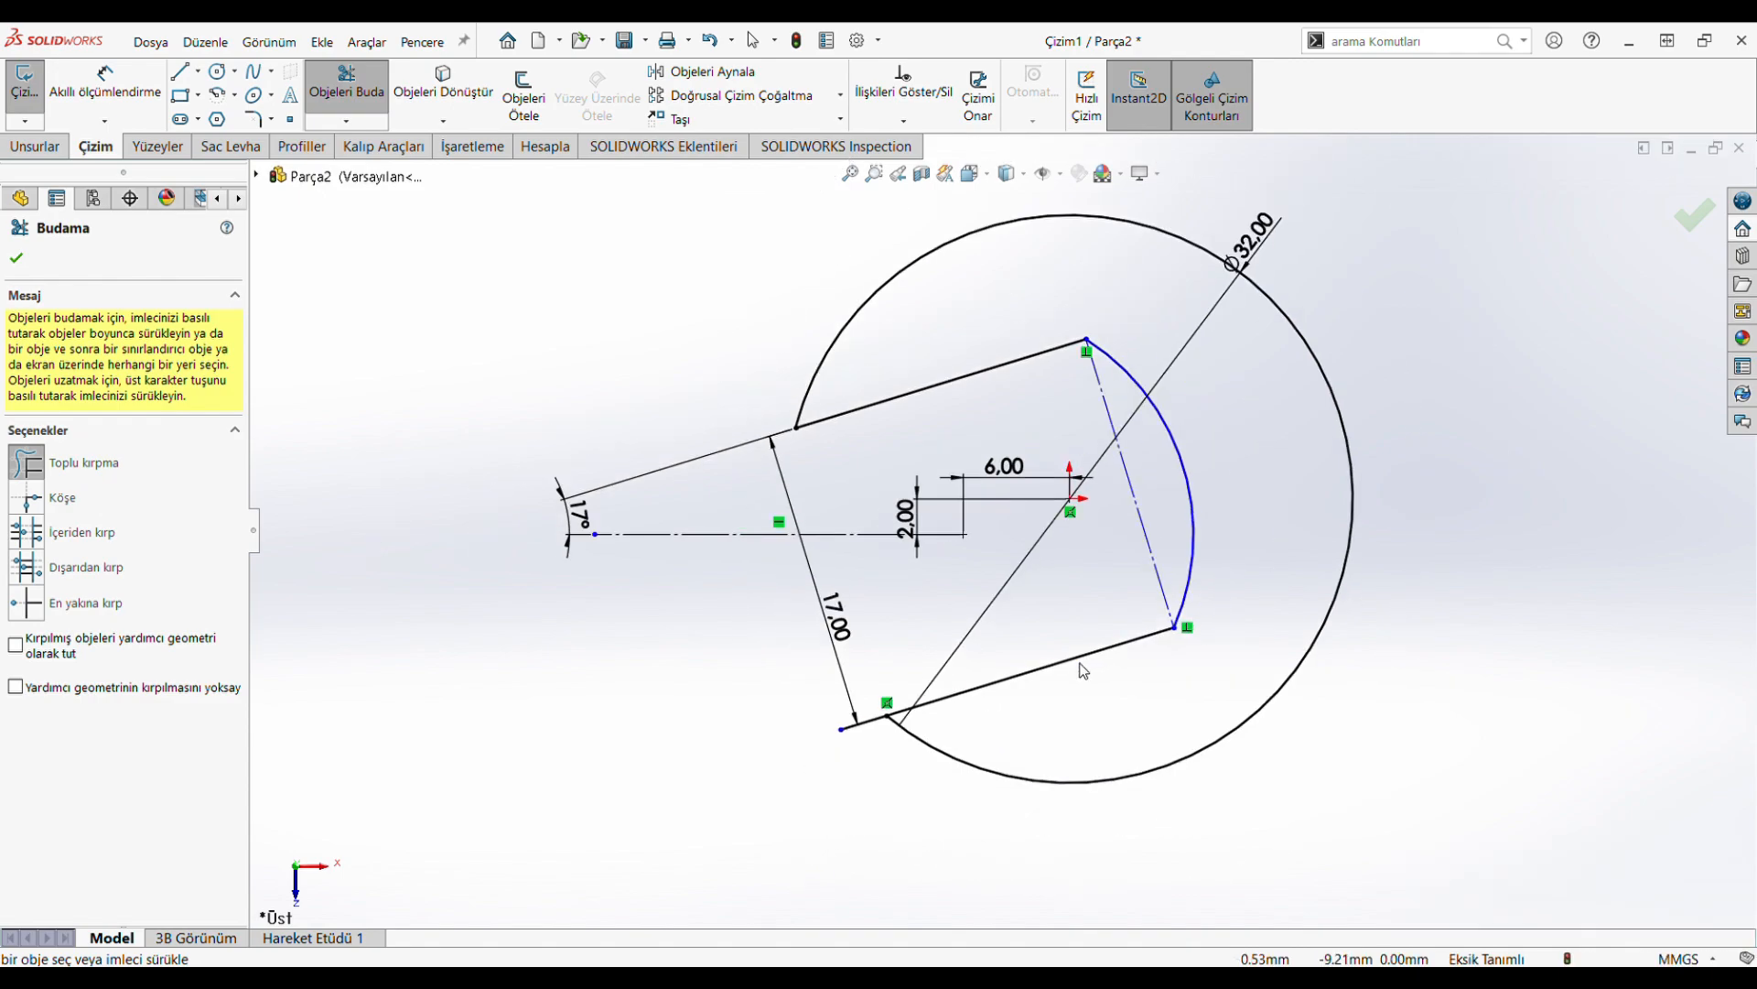
Convert the 26 mm circle's short arc outside the lower slanted line to construction geometry
{"action": "key", "text": "Escape"}
{"action": "left_click", "coordinate": [908, 768]}
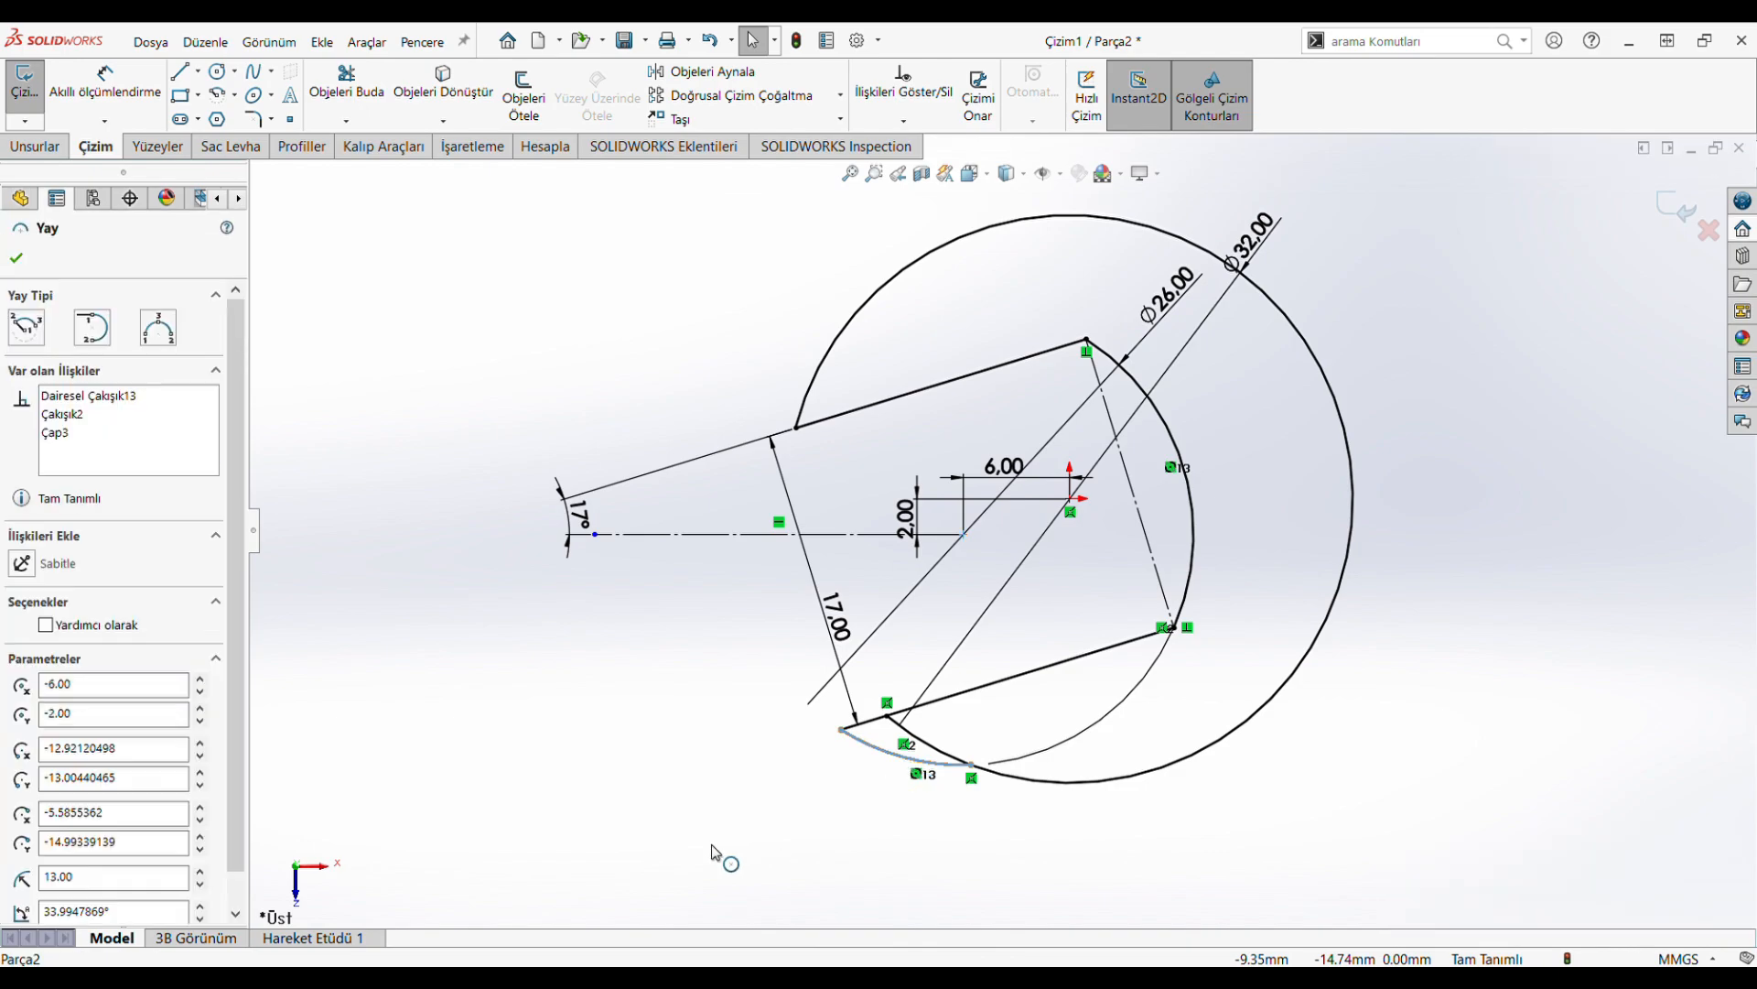
{"action": "left_click", "coordinate": [112, 553]}
{"action": "left_click", "coordinate": [526, 348]}
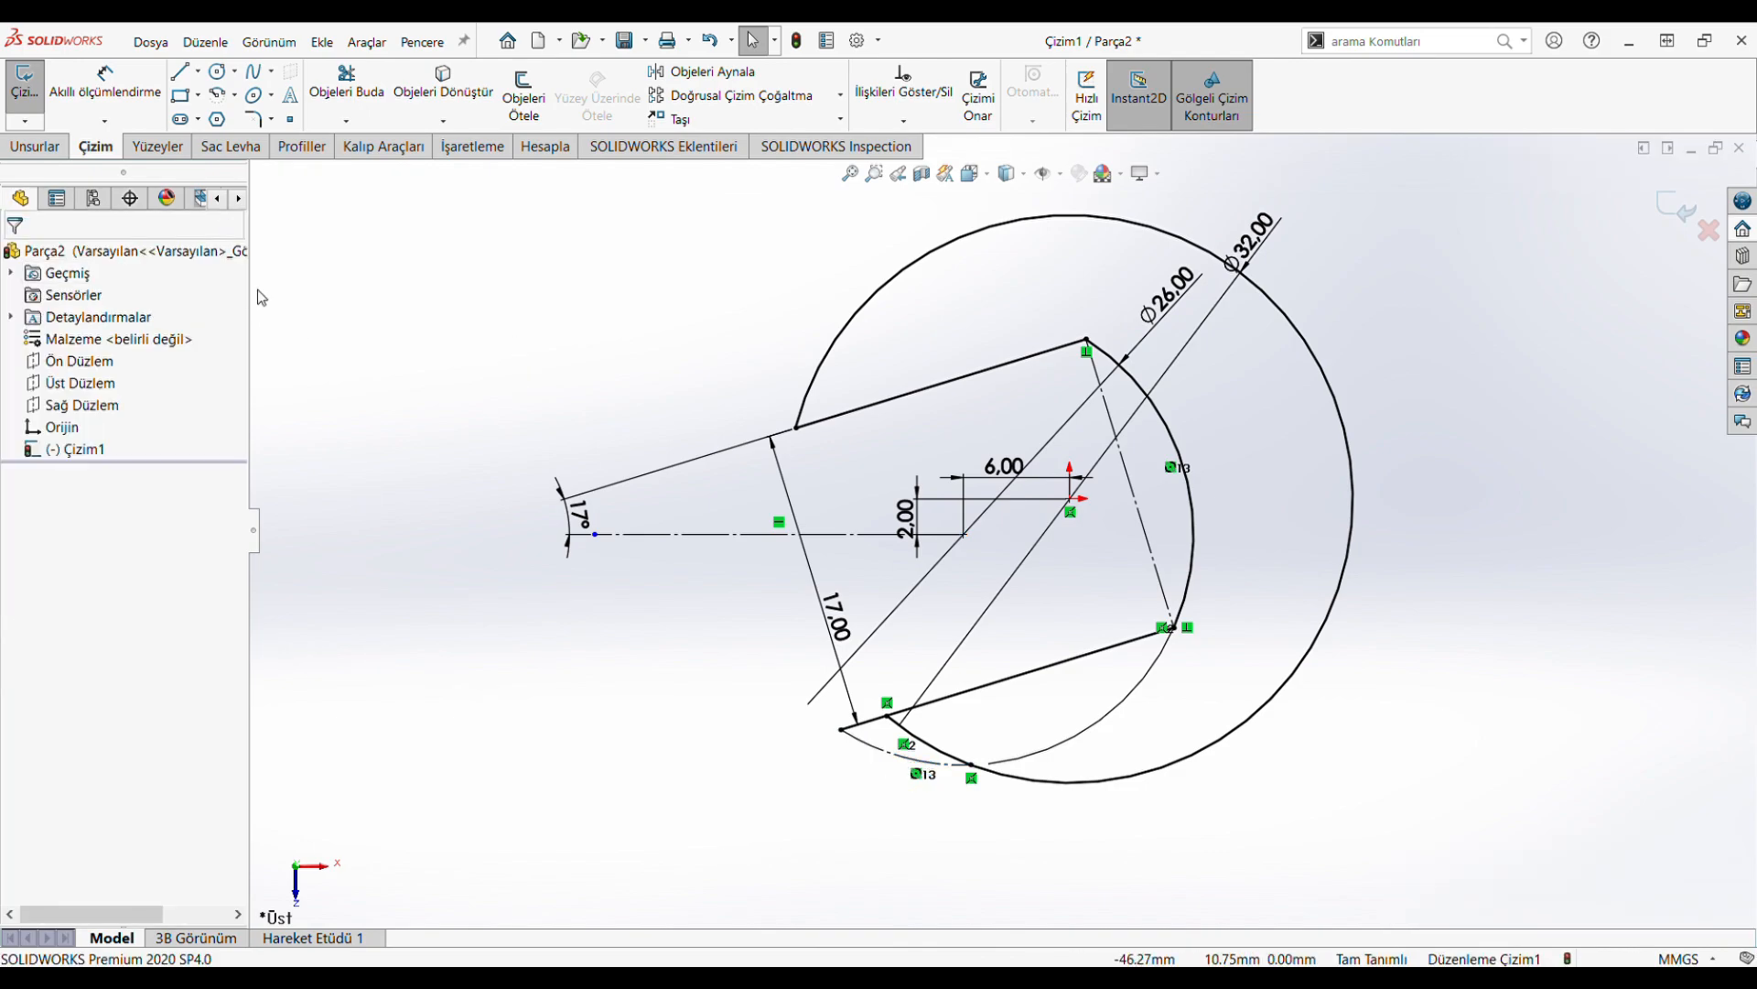
Draw a horizontal construction line about 134 mm long from the origin, extending away from the slot opening
{"action": "scroll", "coordinate": [1007, 589], "scroll_direction": "up", "scroll_amount": 6}
{"action": "scroll", "coordinate": [1593, 471], "scroll_direction": "down", "scroll_amount": 4}
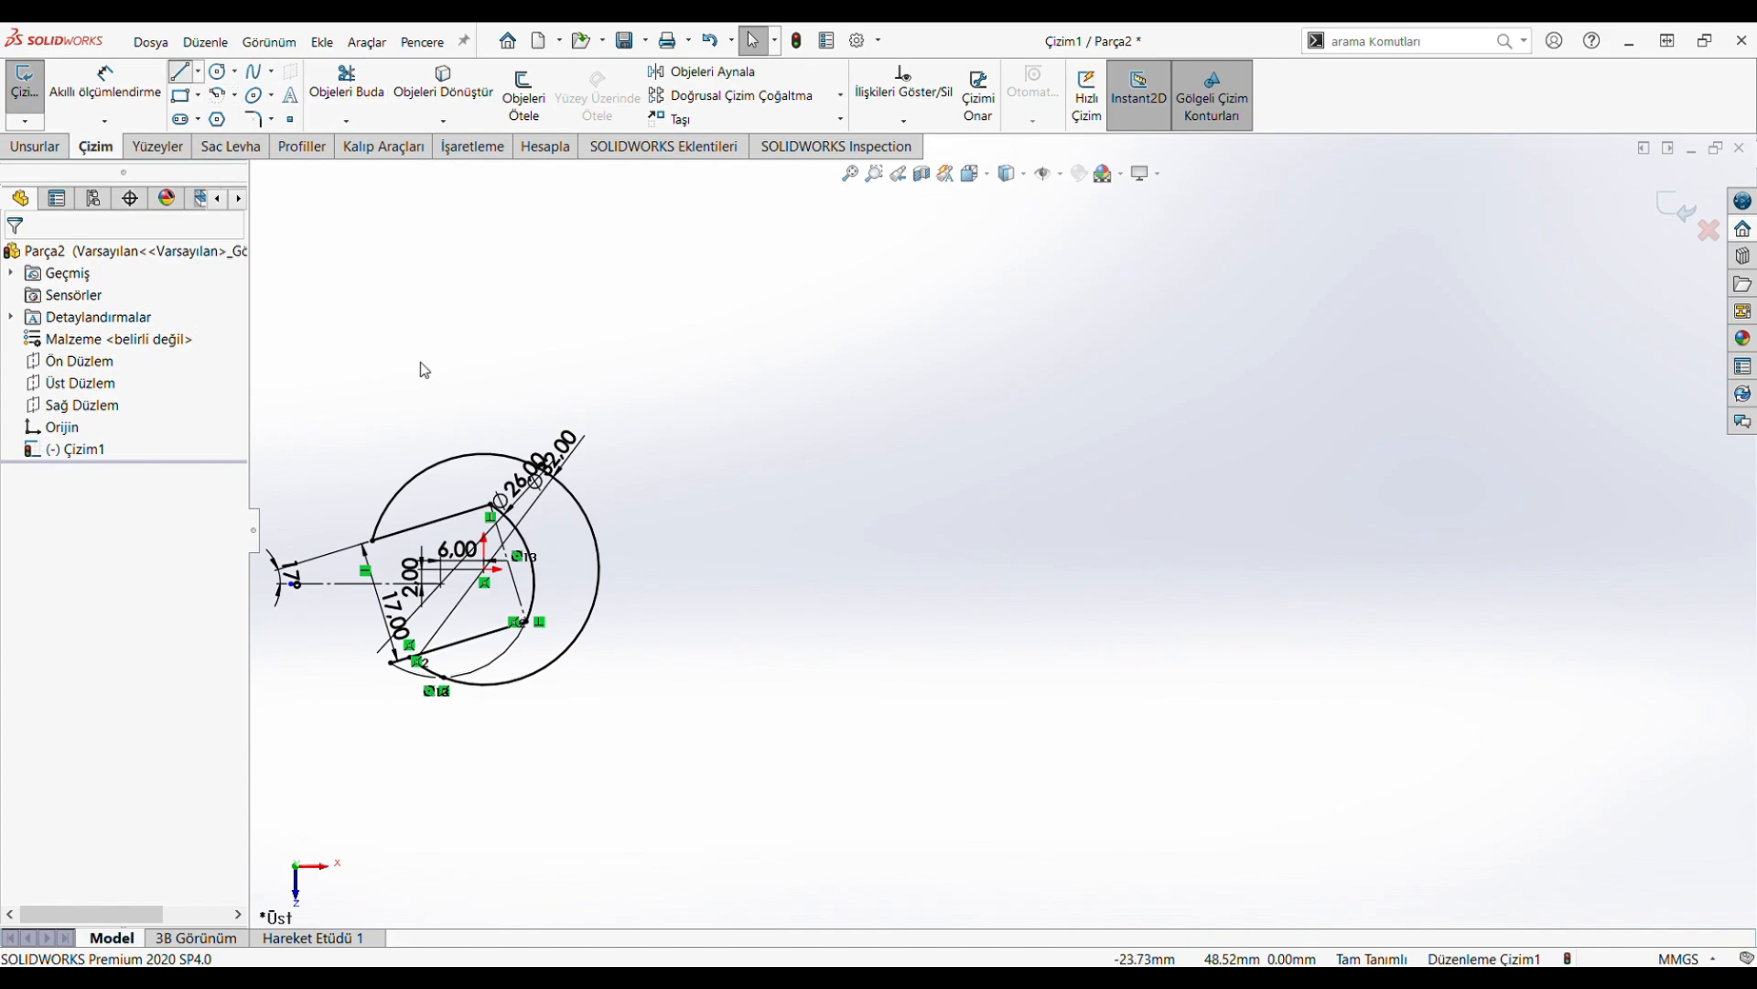
{"action": "left_click", "coordinate": [493, 568]}
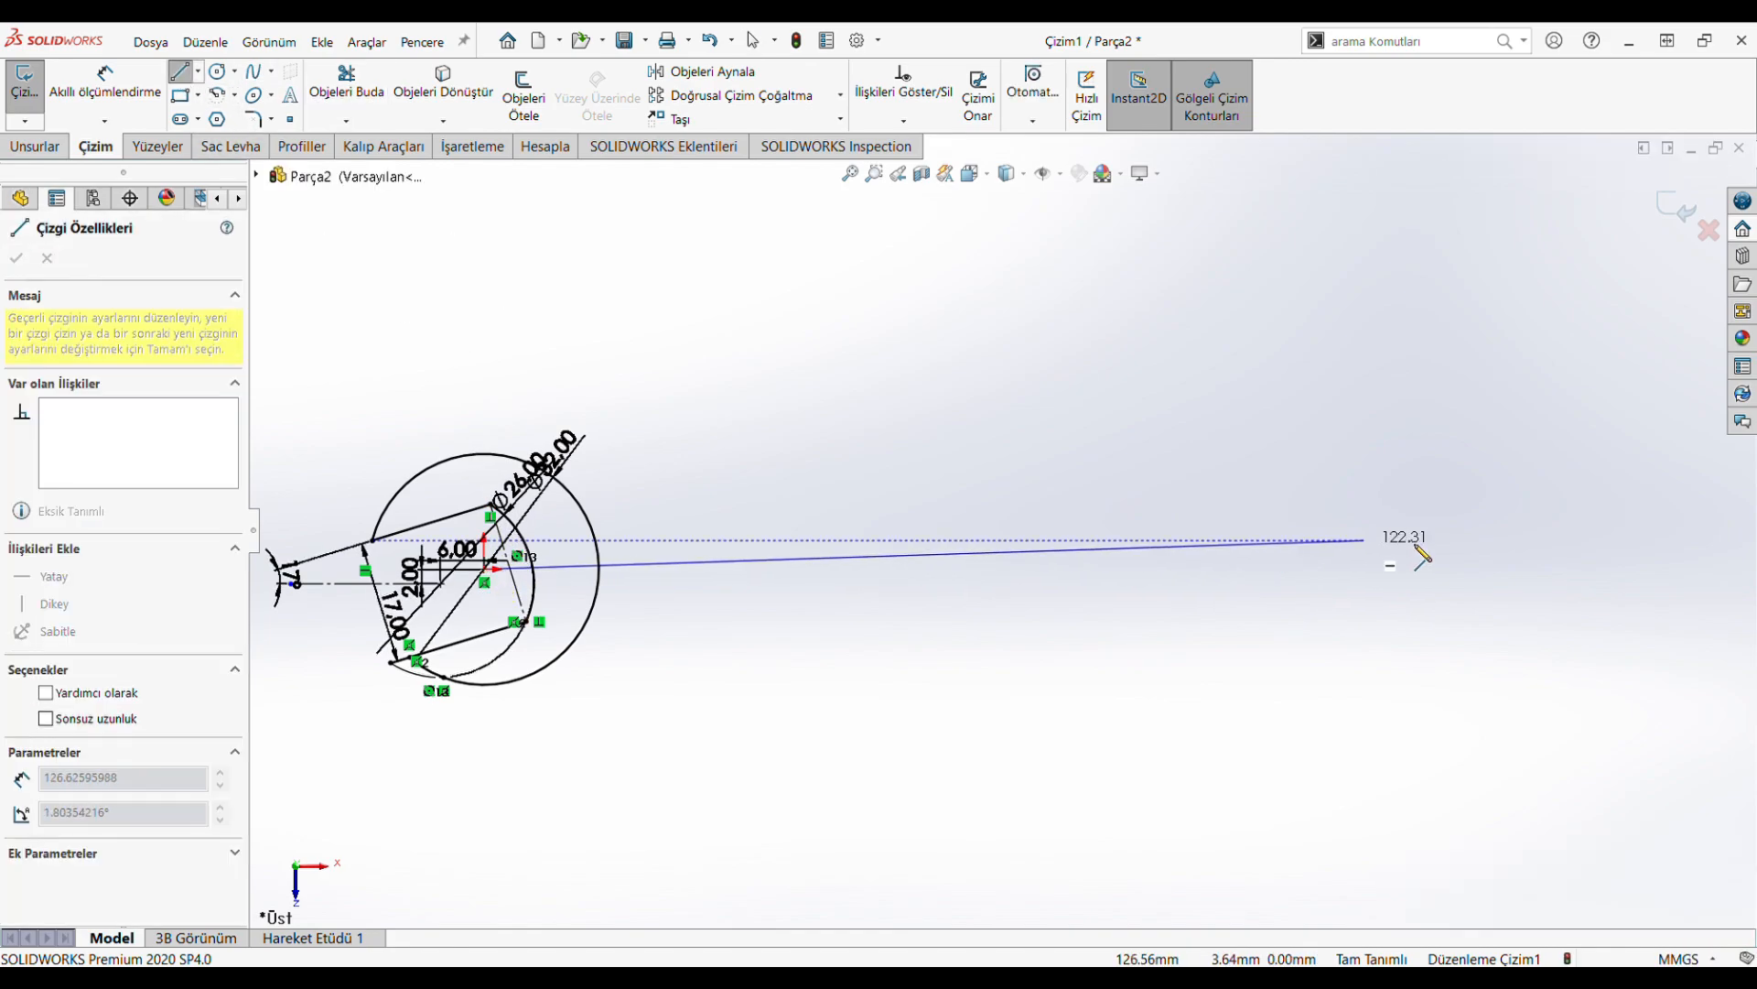
{"action": "left_click", "coordinate": [1449, 570]}
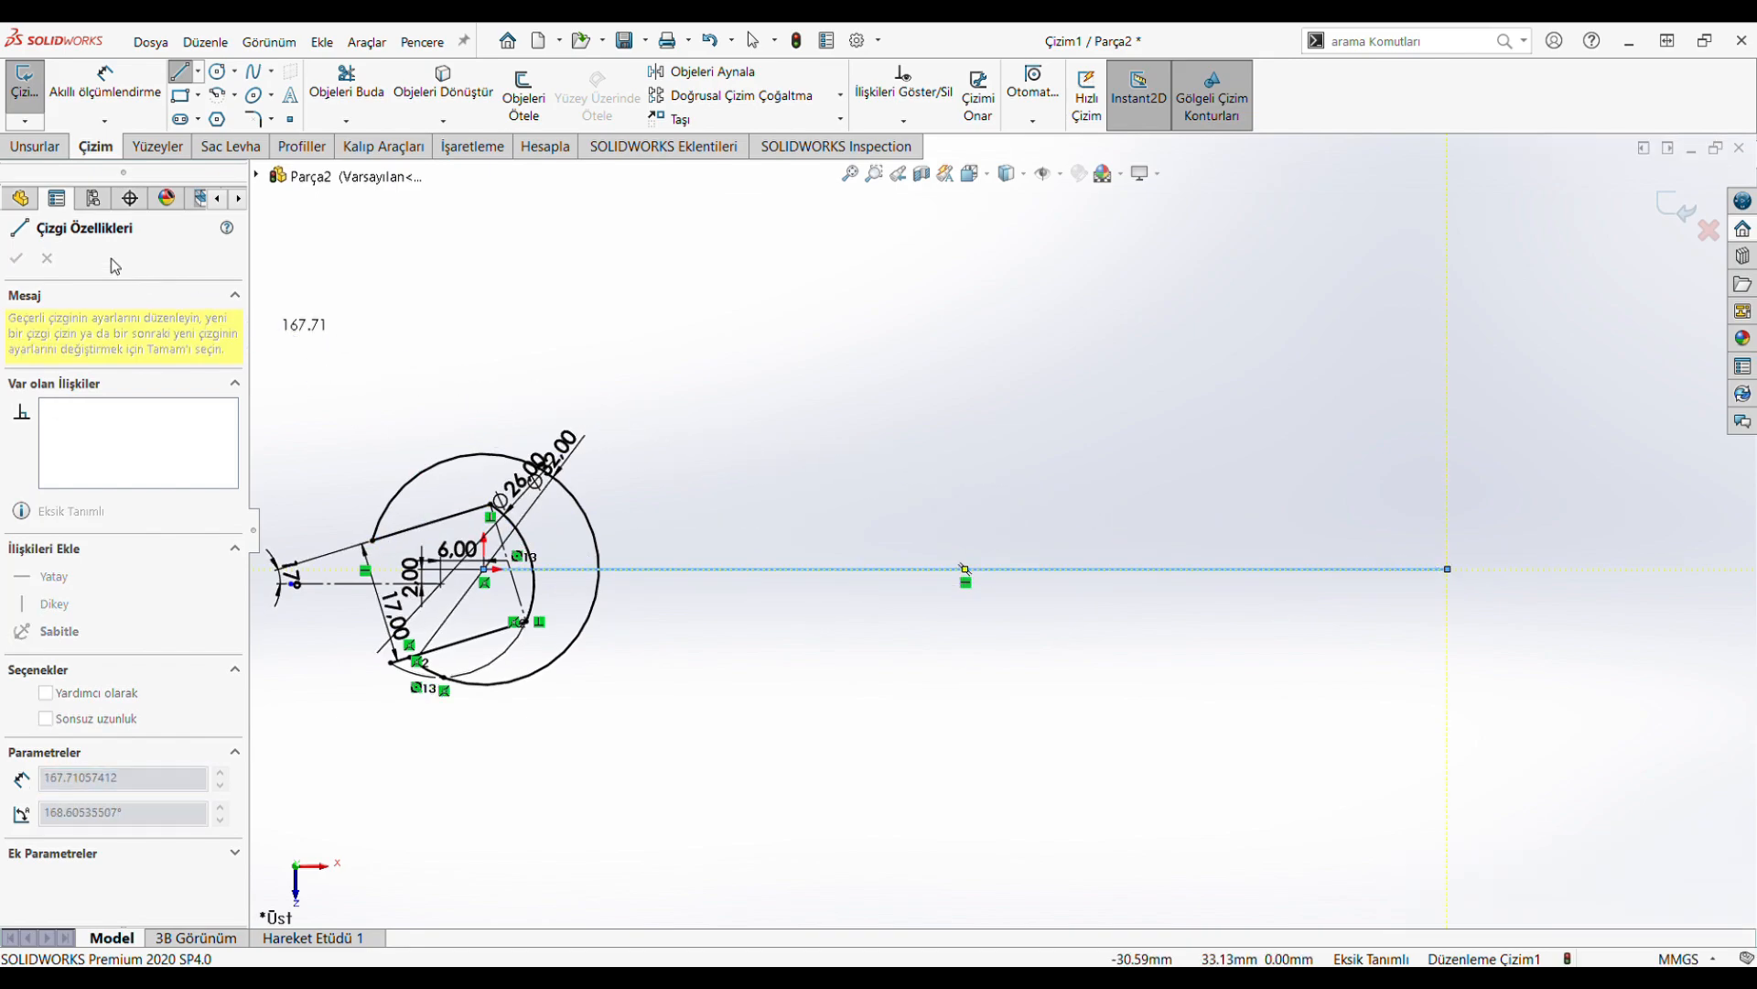
{"action": "key", "text": "Escape"}
{"action": "left_click", "coordinate": [679, 570]}
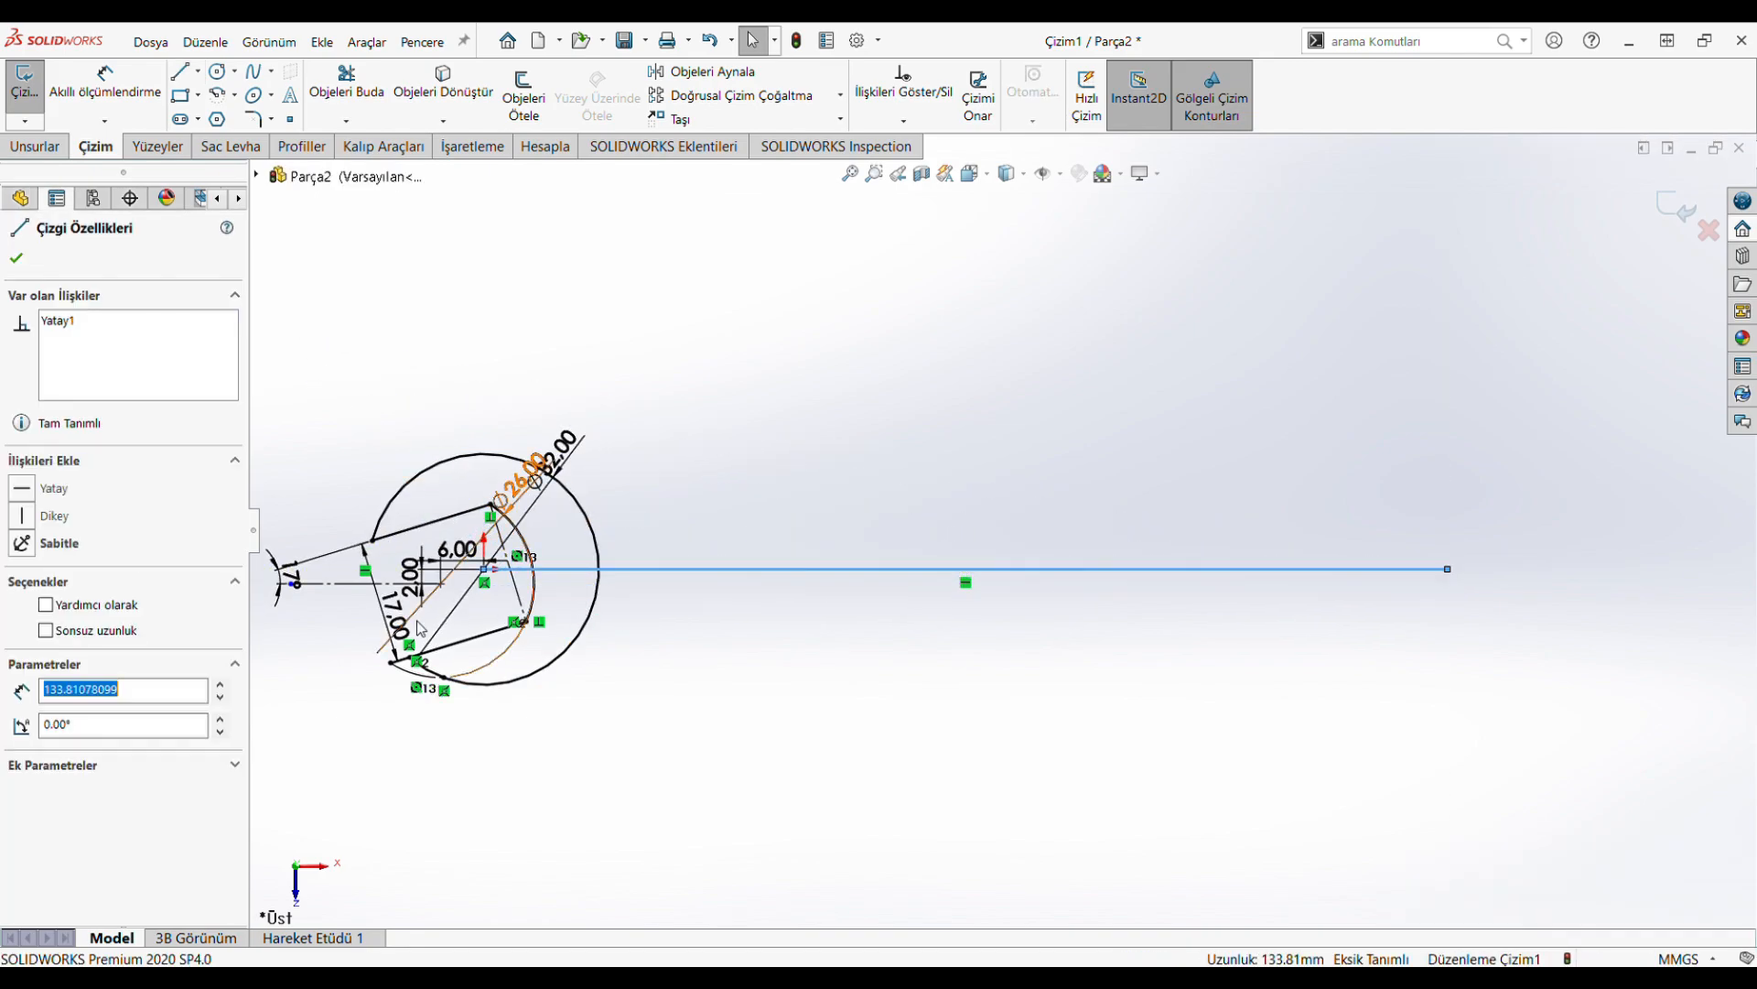
{"action": "left_click", "coordinate": [114, 608]}
Dimension the length of the horizontal construction line from the origin to 110 mm
{"action": "left_click", "coordinate": [114, 79]}
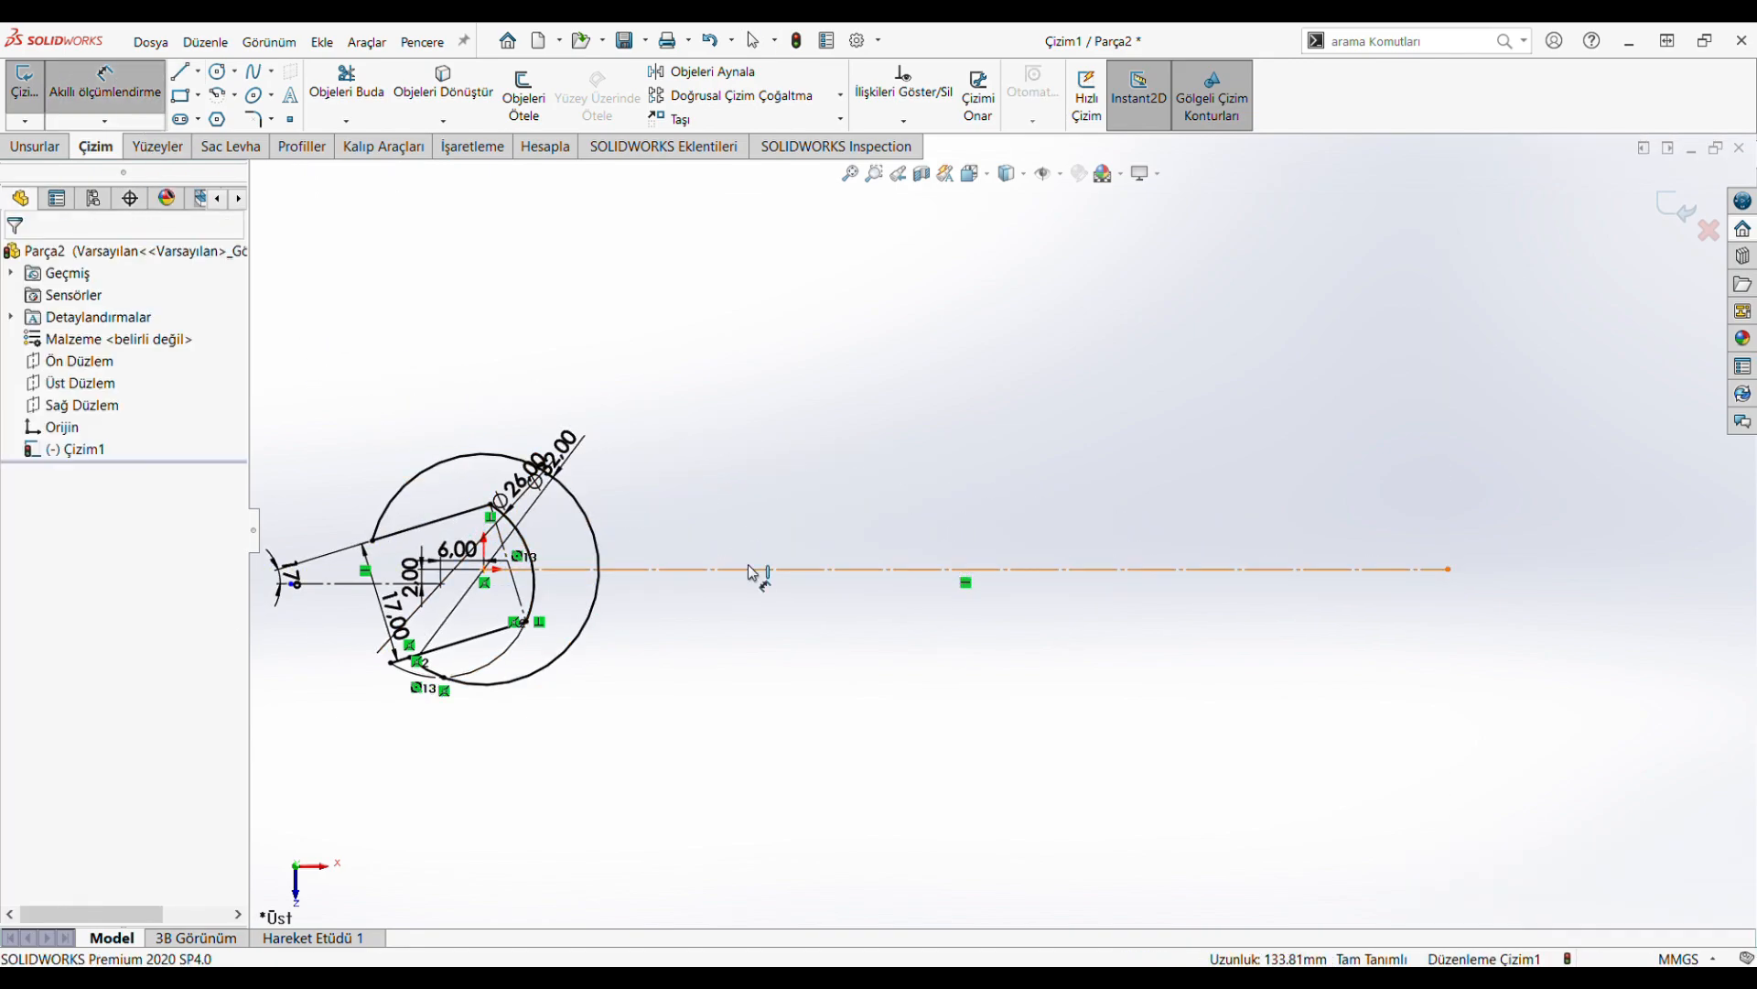
{"action": "left_click", "coordinate": [757, 569]}
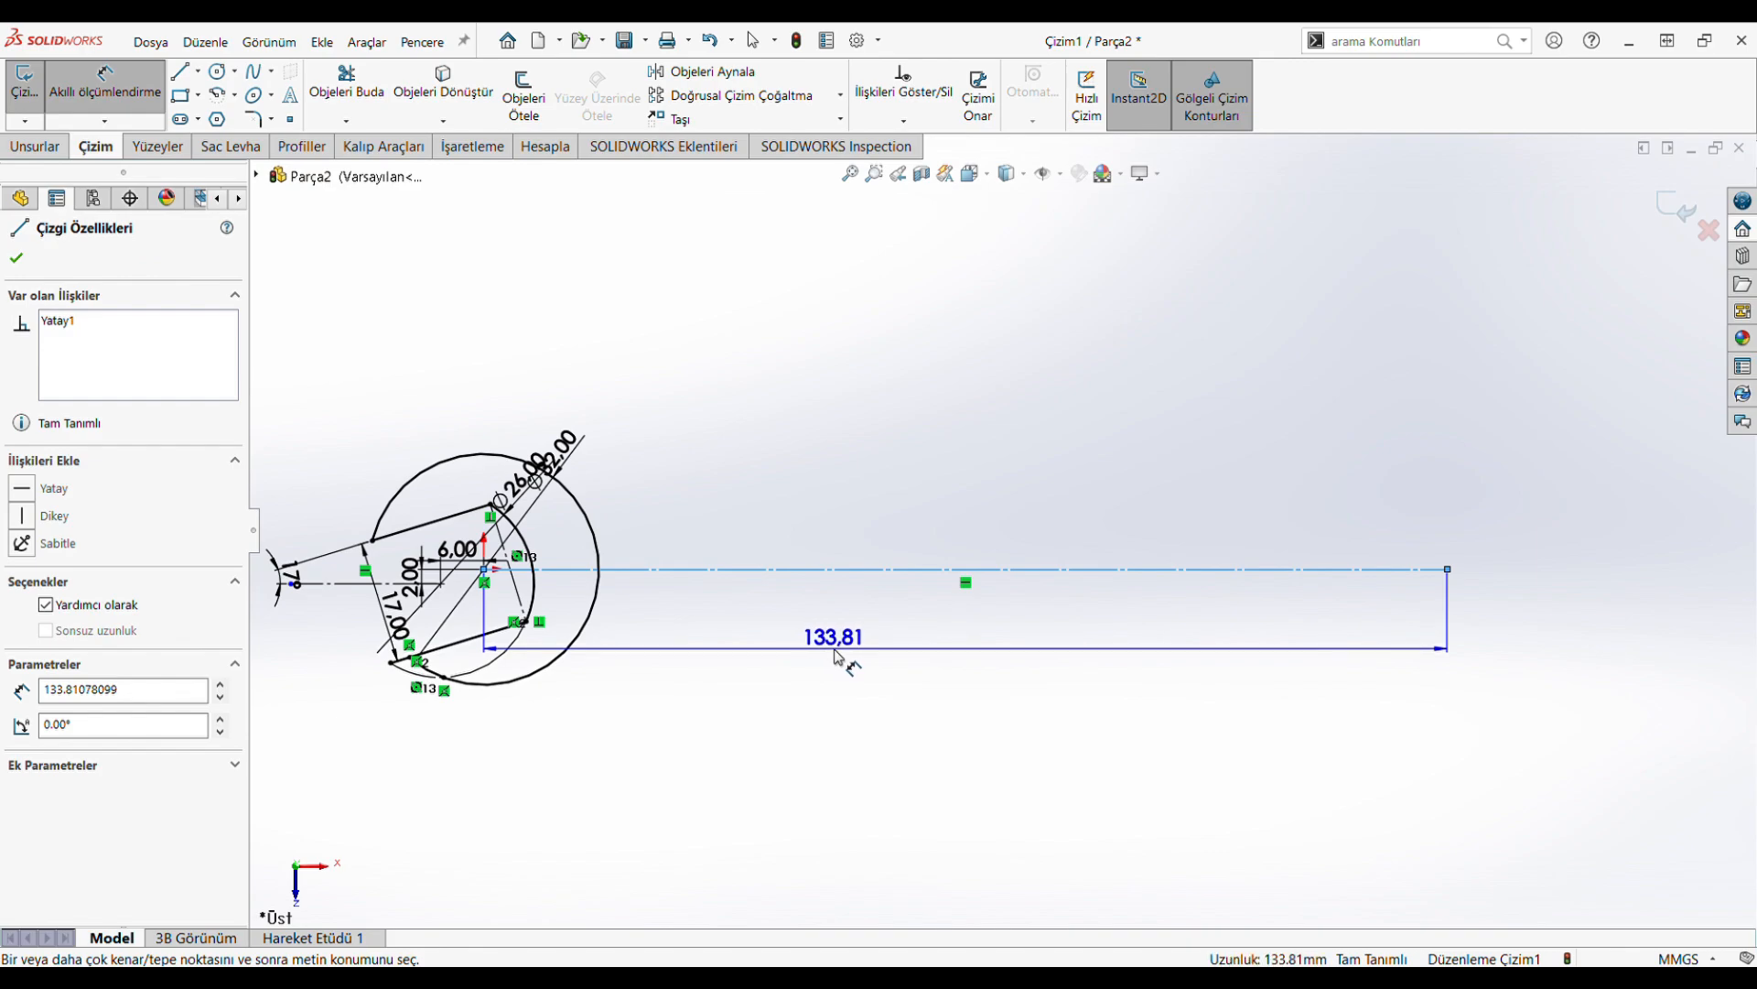
{"action": "left_click", "coordinate": [838, 657]}
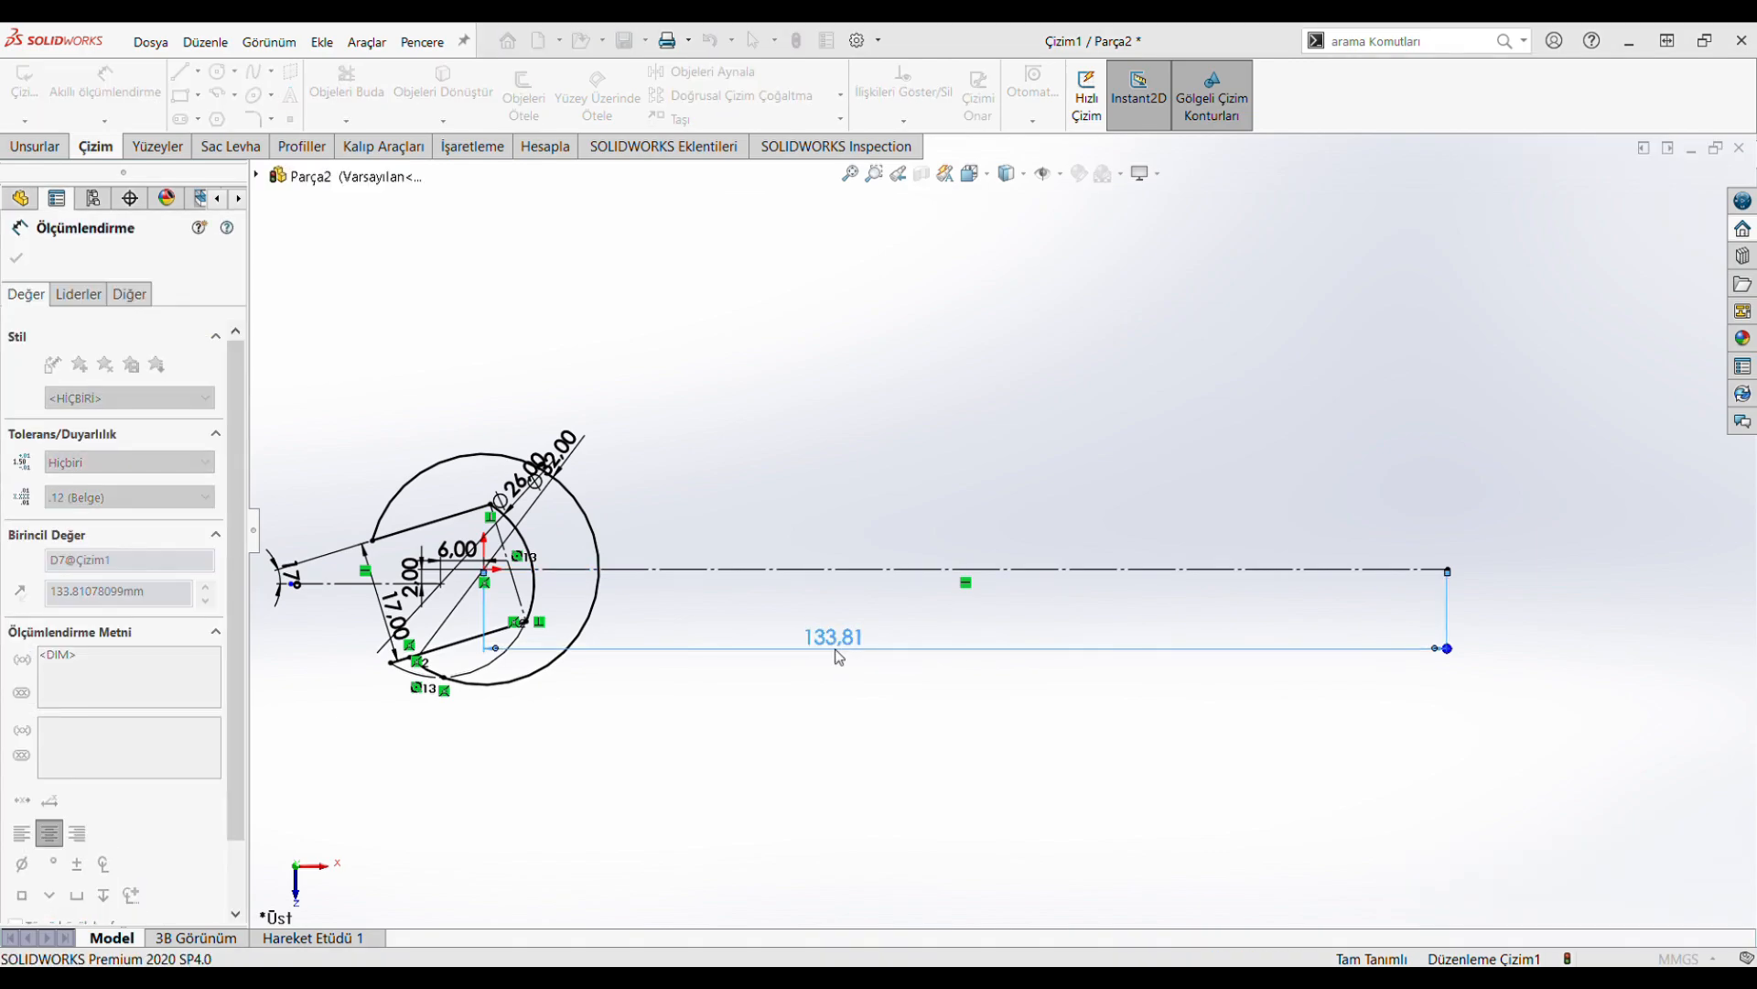
{"action": "type", "text": "110"}
{"action": "key", "text": "Return"}
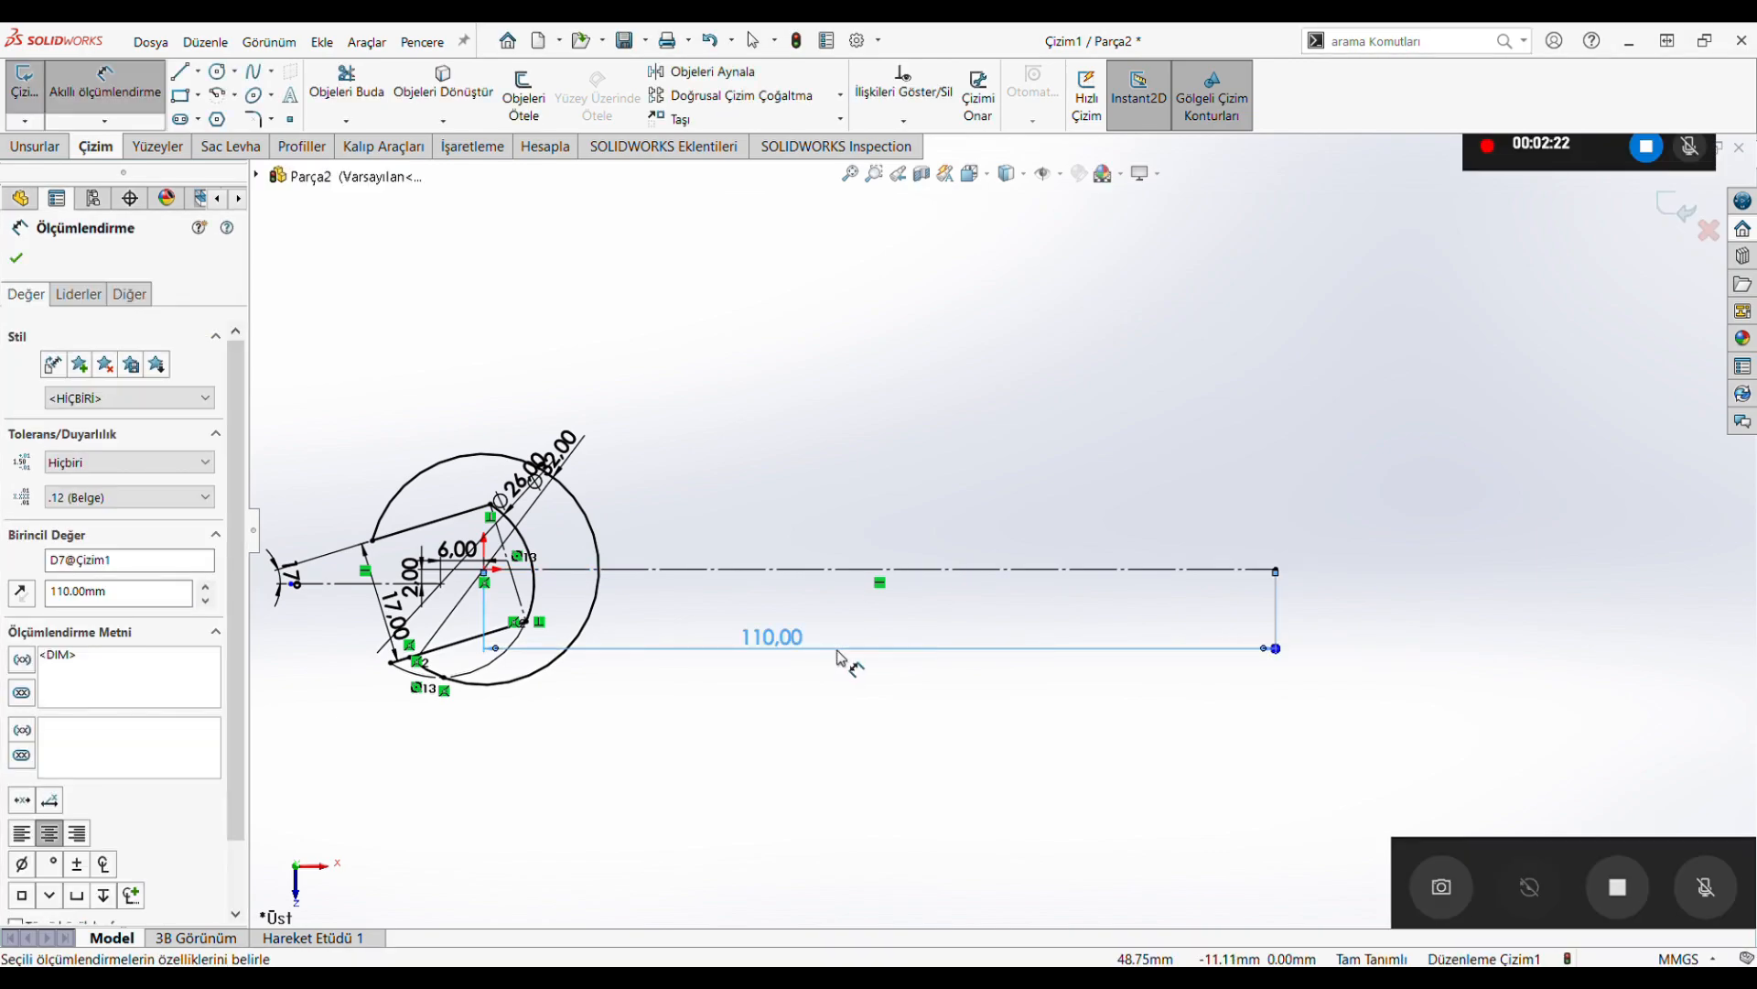
Sketch a circle centred on the far end of the 110 mm construction line and dimension its diameter to 29 mm
{"action": "left_click", "coordinate": [216, 73]}
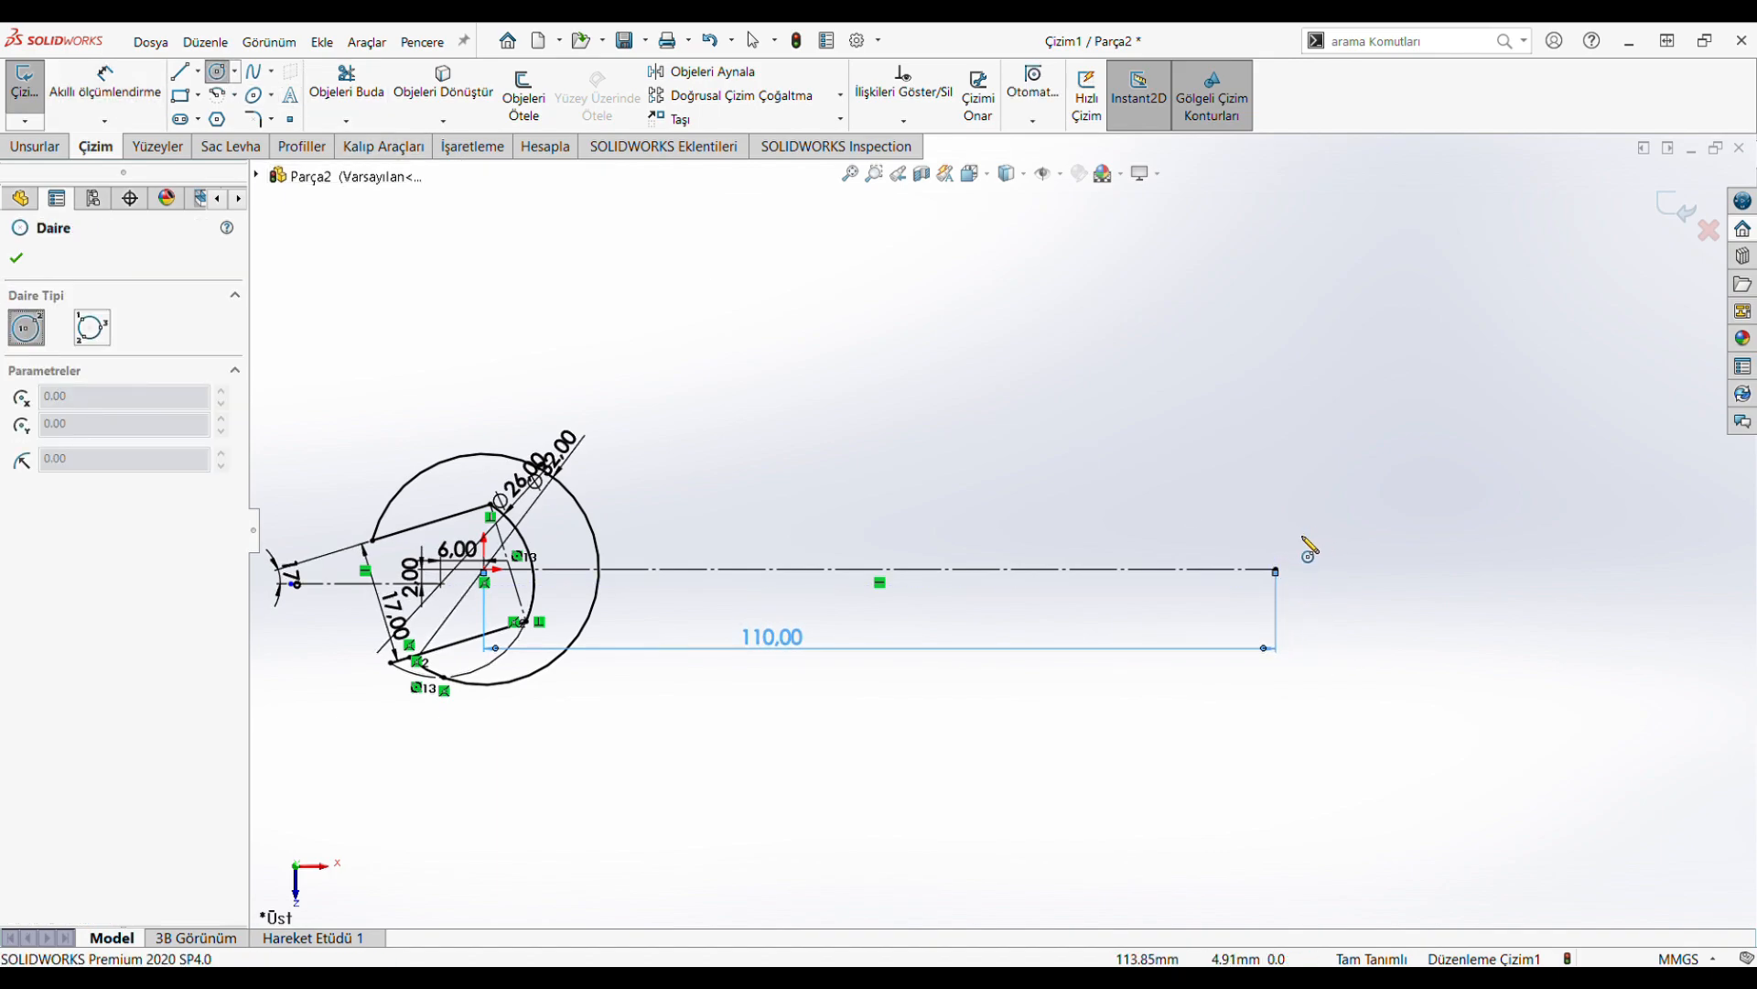
{"action": "left_click", "coordinate": [1276, 570]}
{"action": "left_click", "coordinate": [1129, 565]}
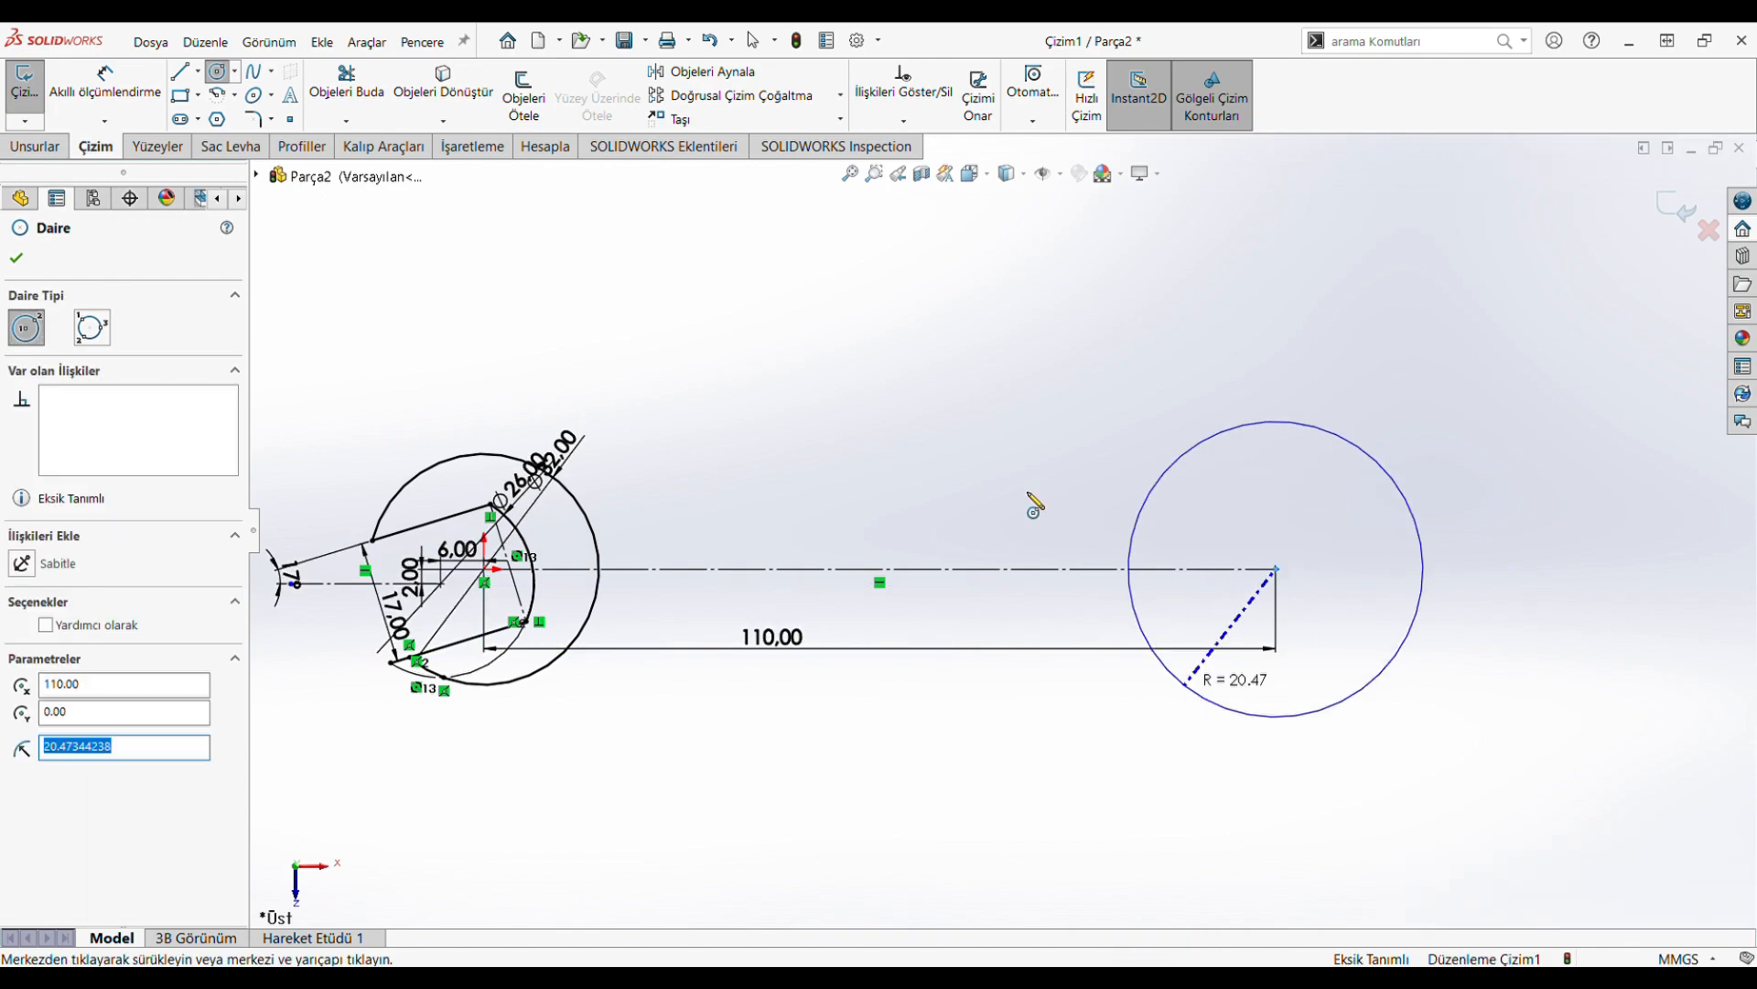
{"action": "left_click", "coordinate": [107, 92]}
{"action": "left_click", "coordinate": [1291, 423]}
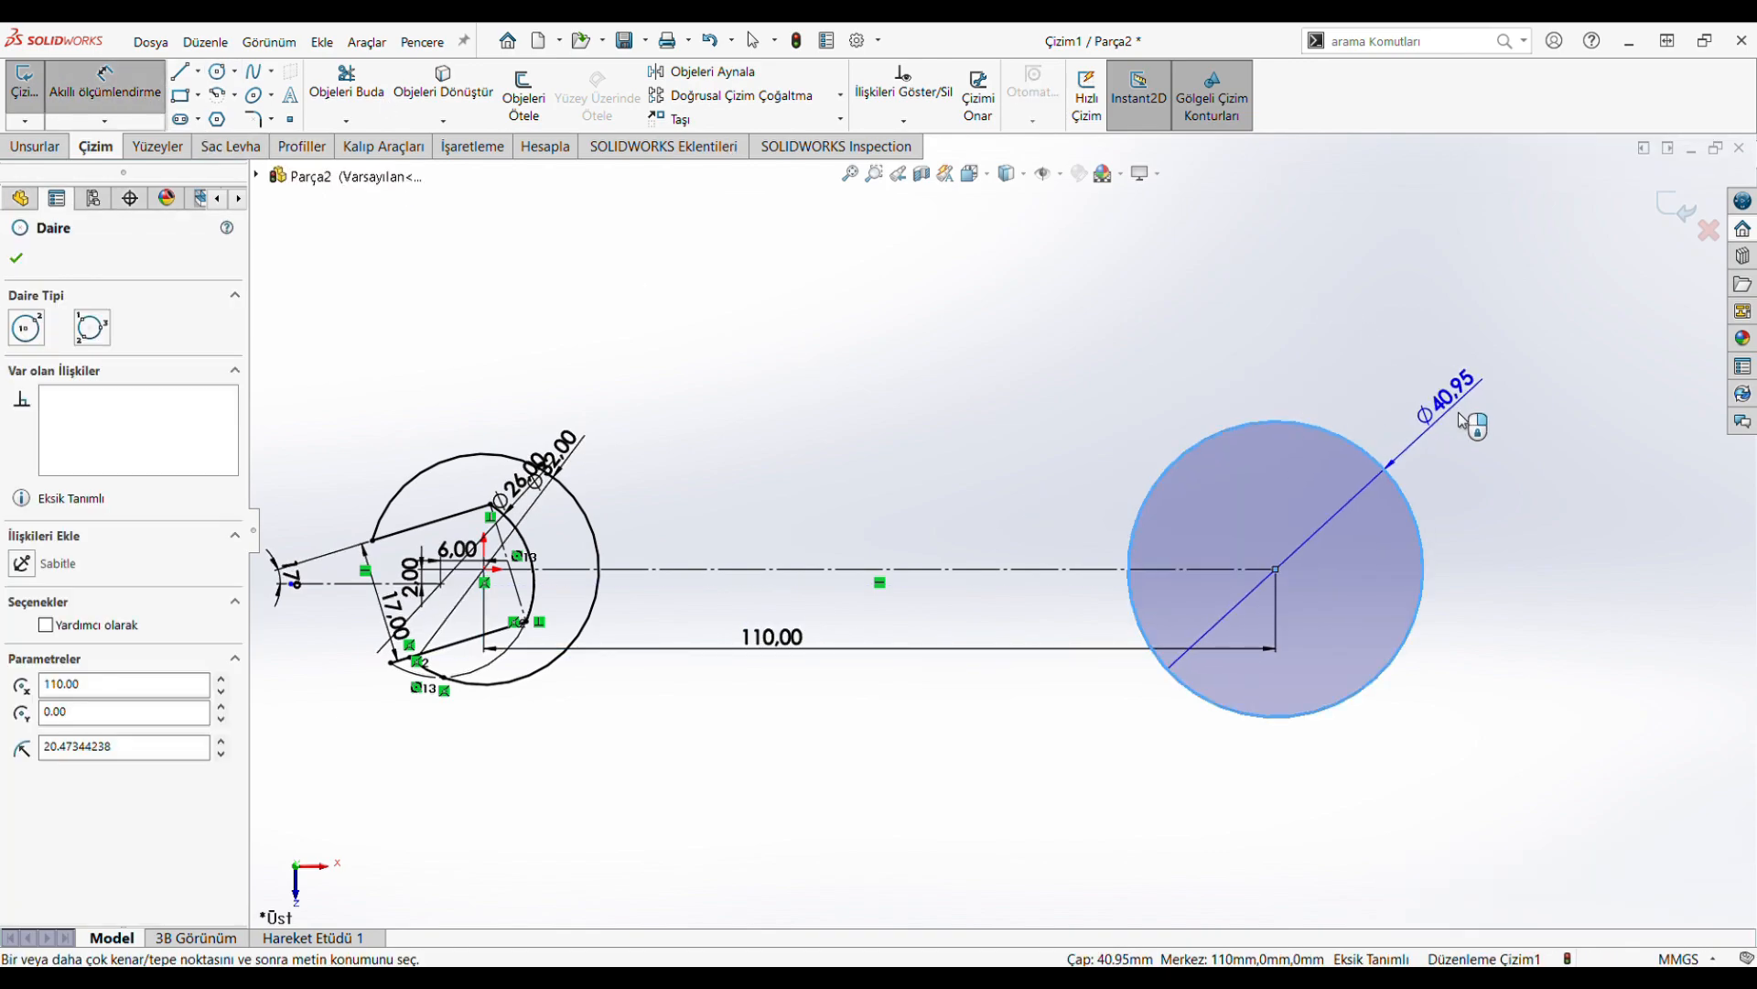
{"action": "left_click", "coordinate": [1444, 417]}
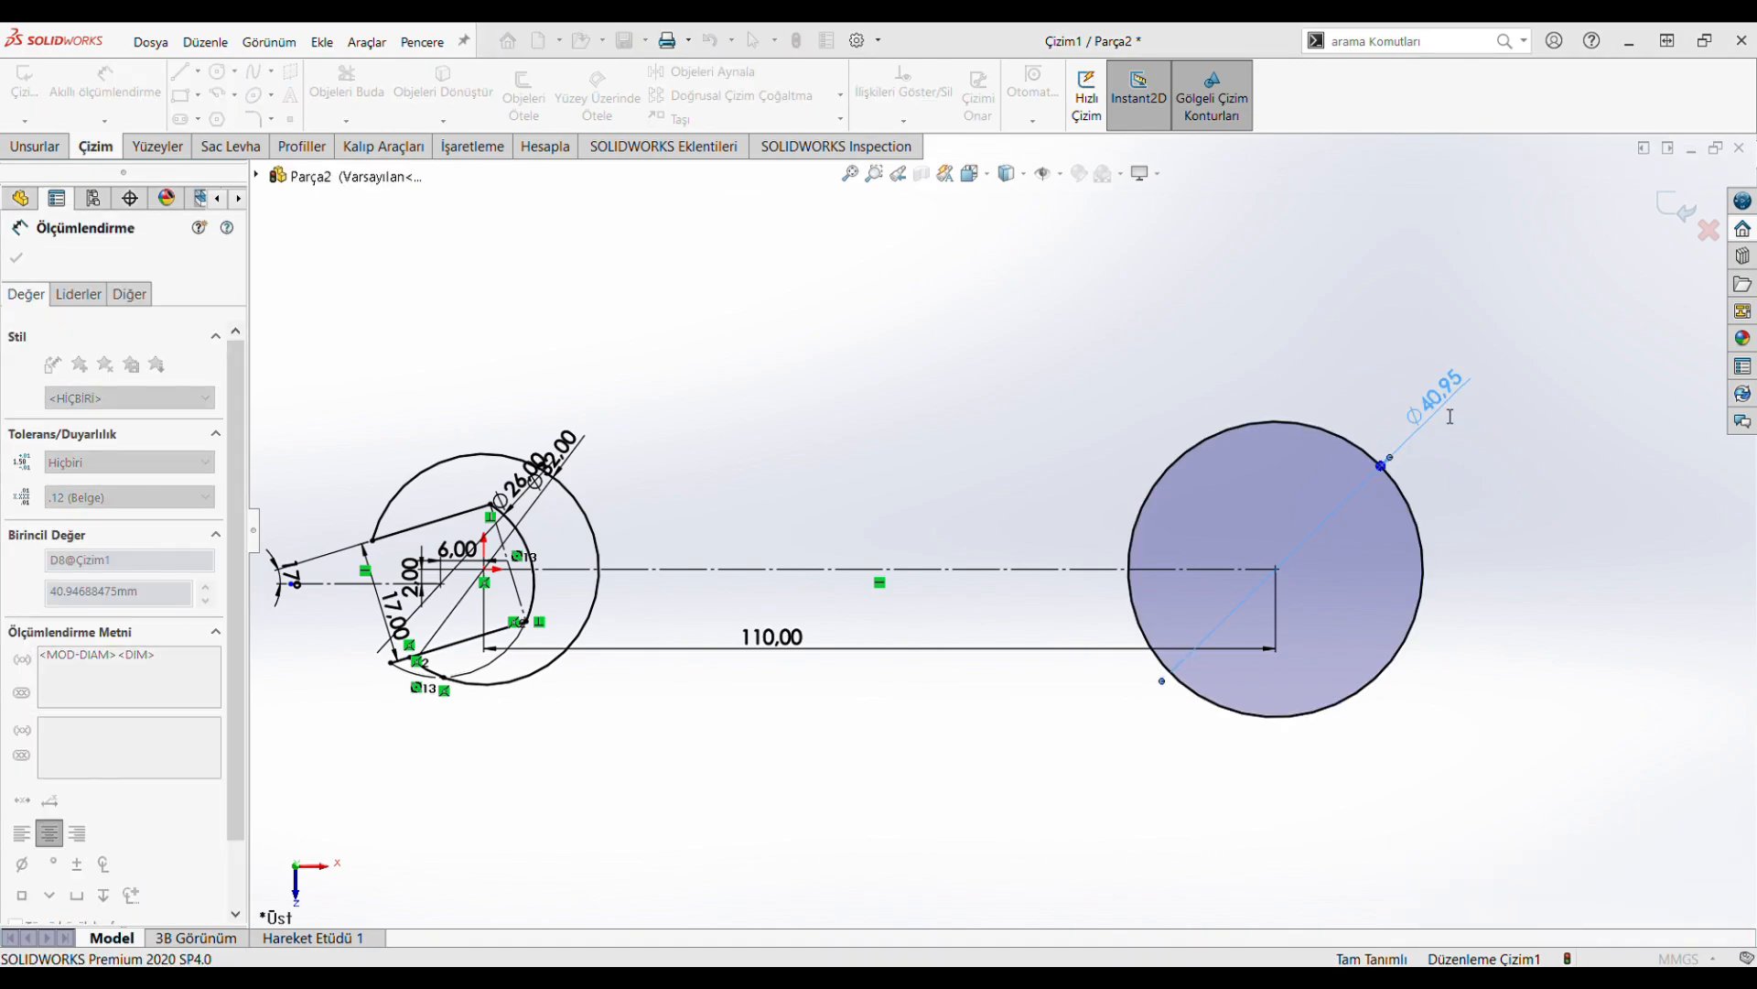
{"action": "type", "text": "29"}
{"action": "key", "text": "Return"}
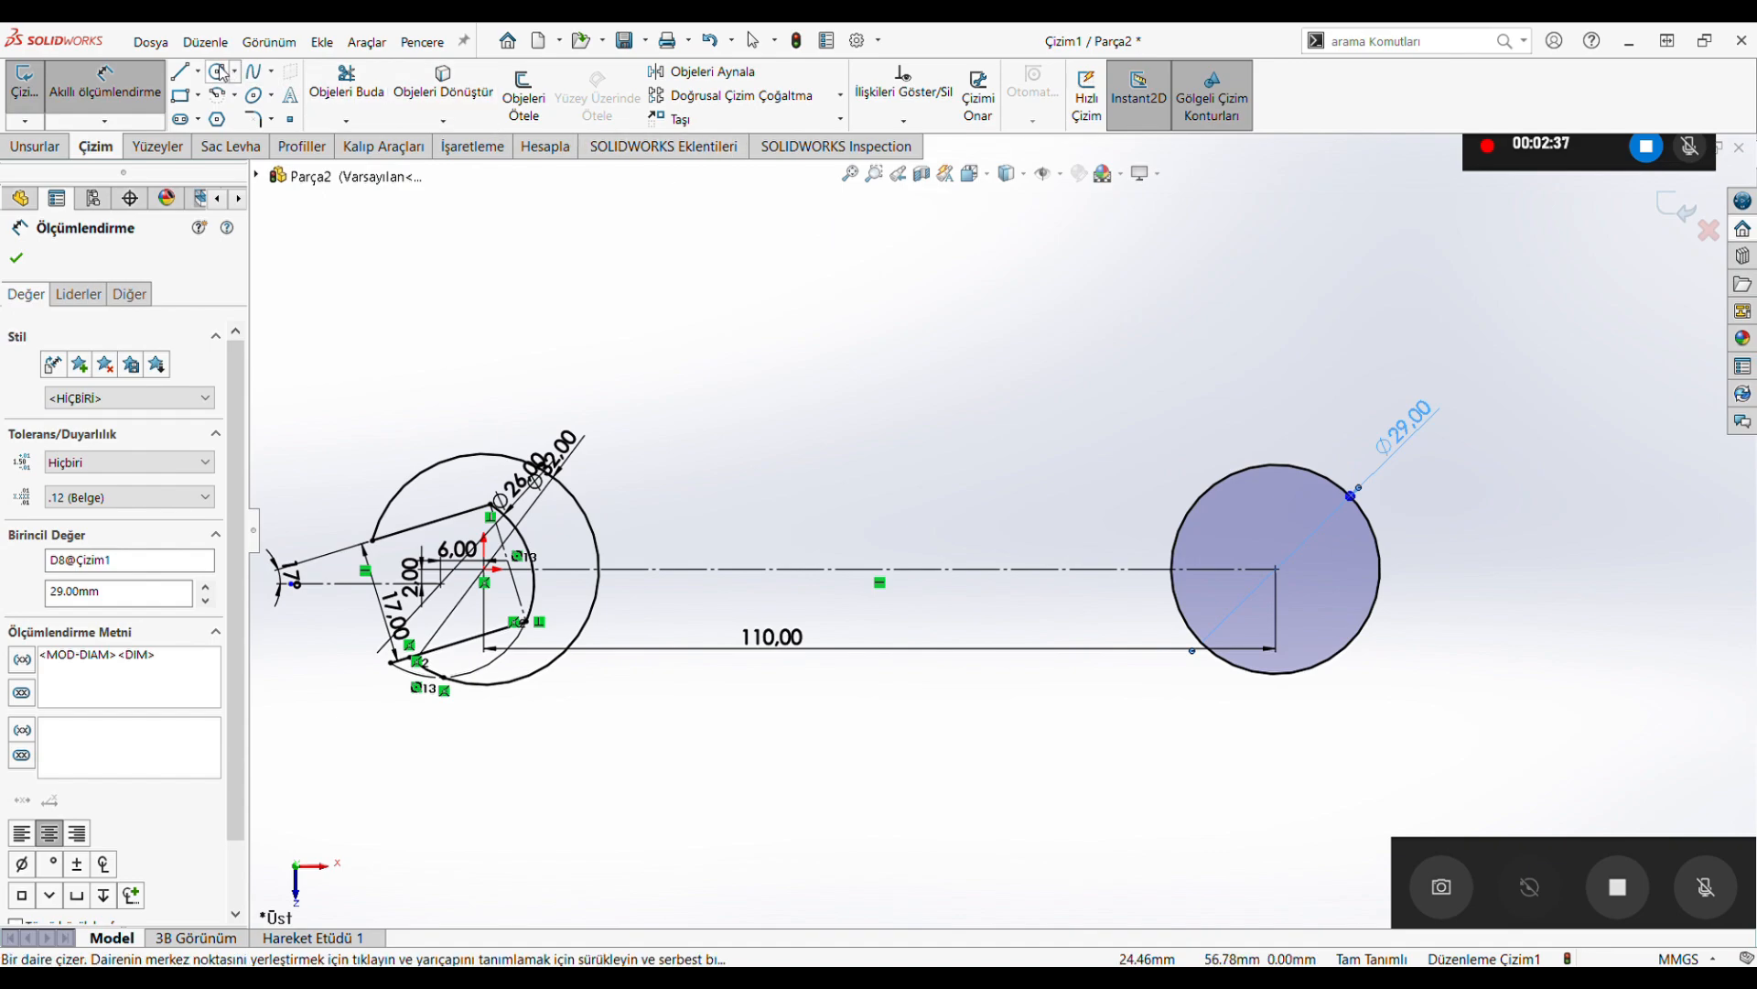
Sketch a circle about 17 mm in diameter, centred above and to the right of the 29 mm circle's centre
{"action": "left_click", "coordinate": [221, 71]}
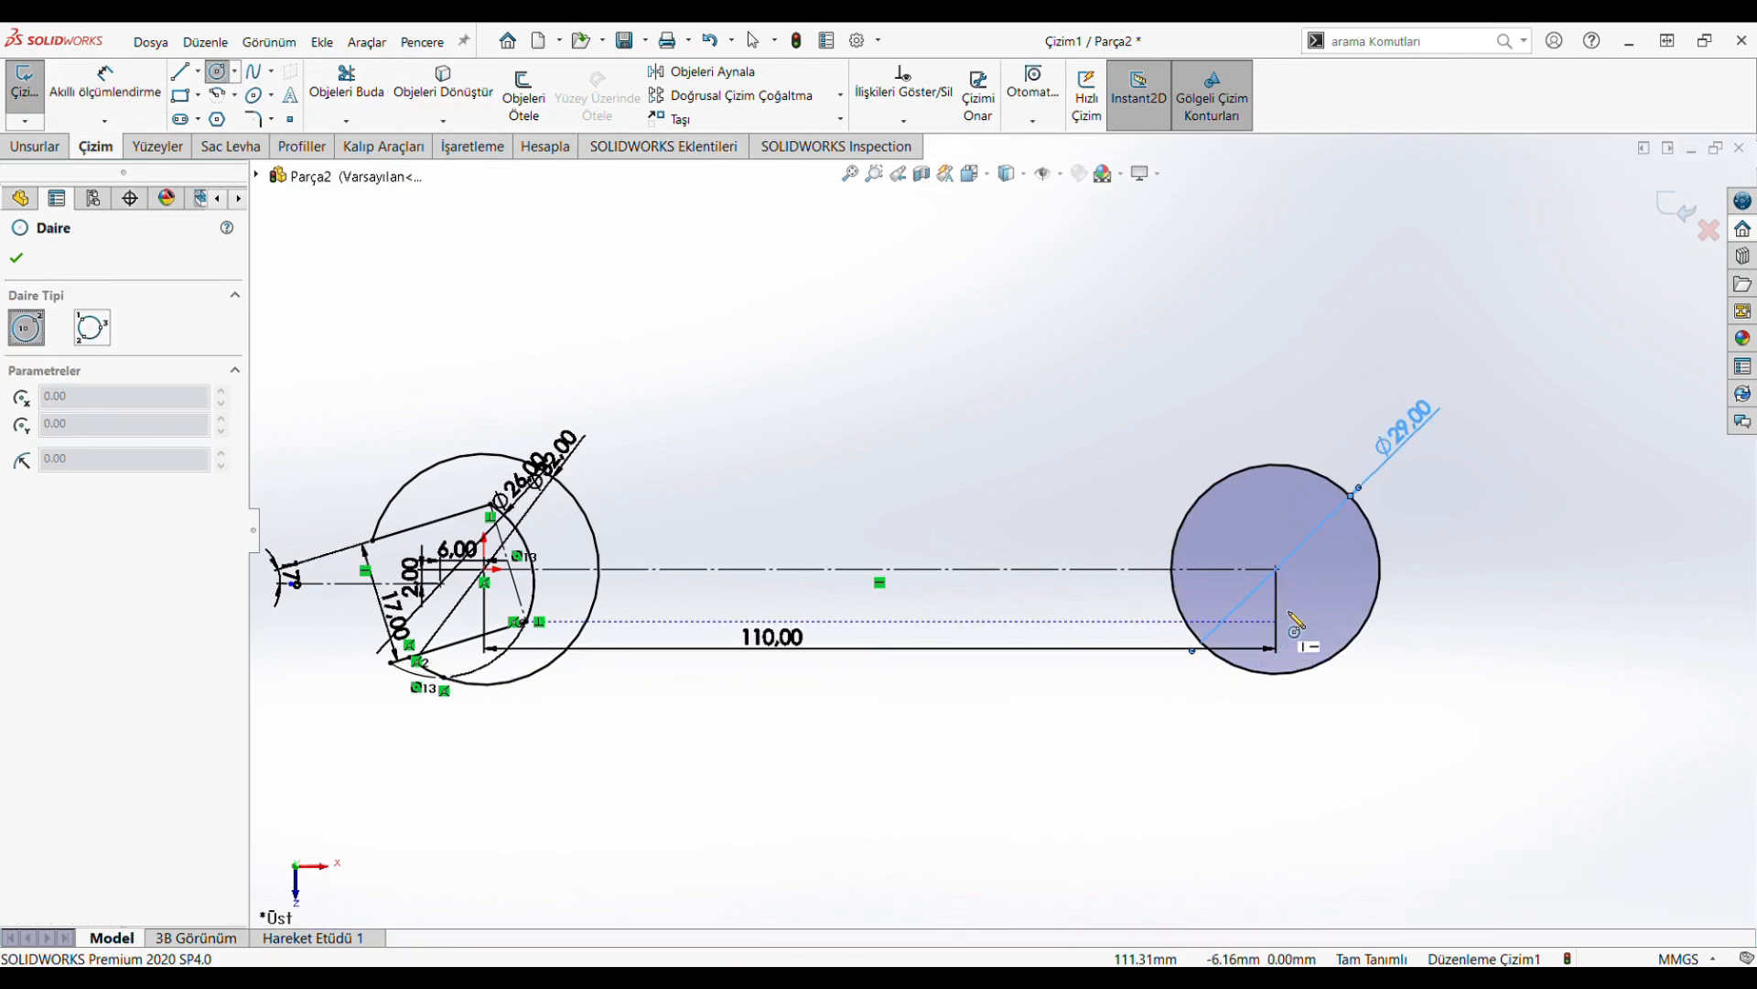
{"action": "scroll", "coordinate": [1309, 611], "scroll_direction": "down", "scroll_amount": 1}
{"action": "scroll", "coordinate": [1308, 611], "scroll_direction": "down", "scroll_amount": 2}
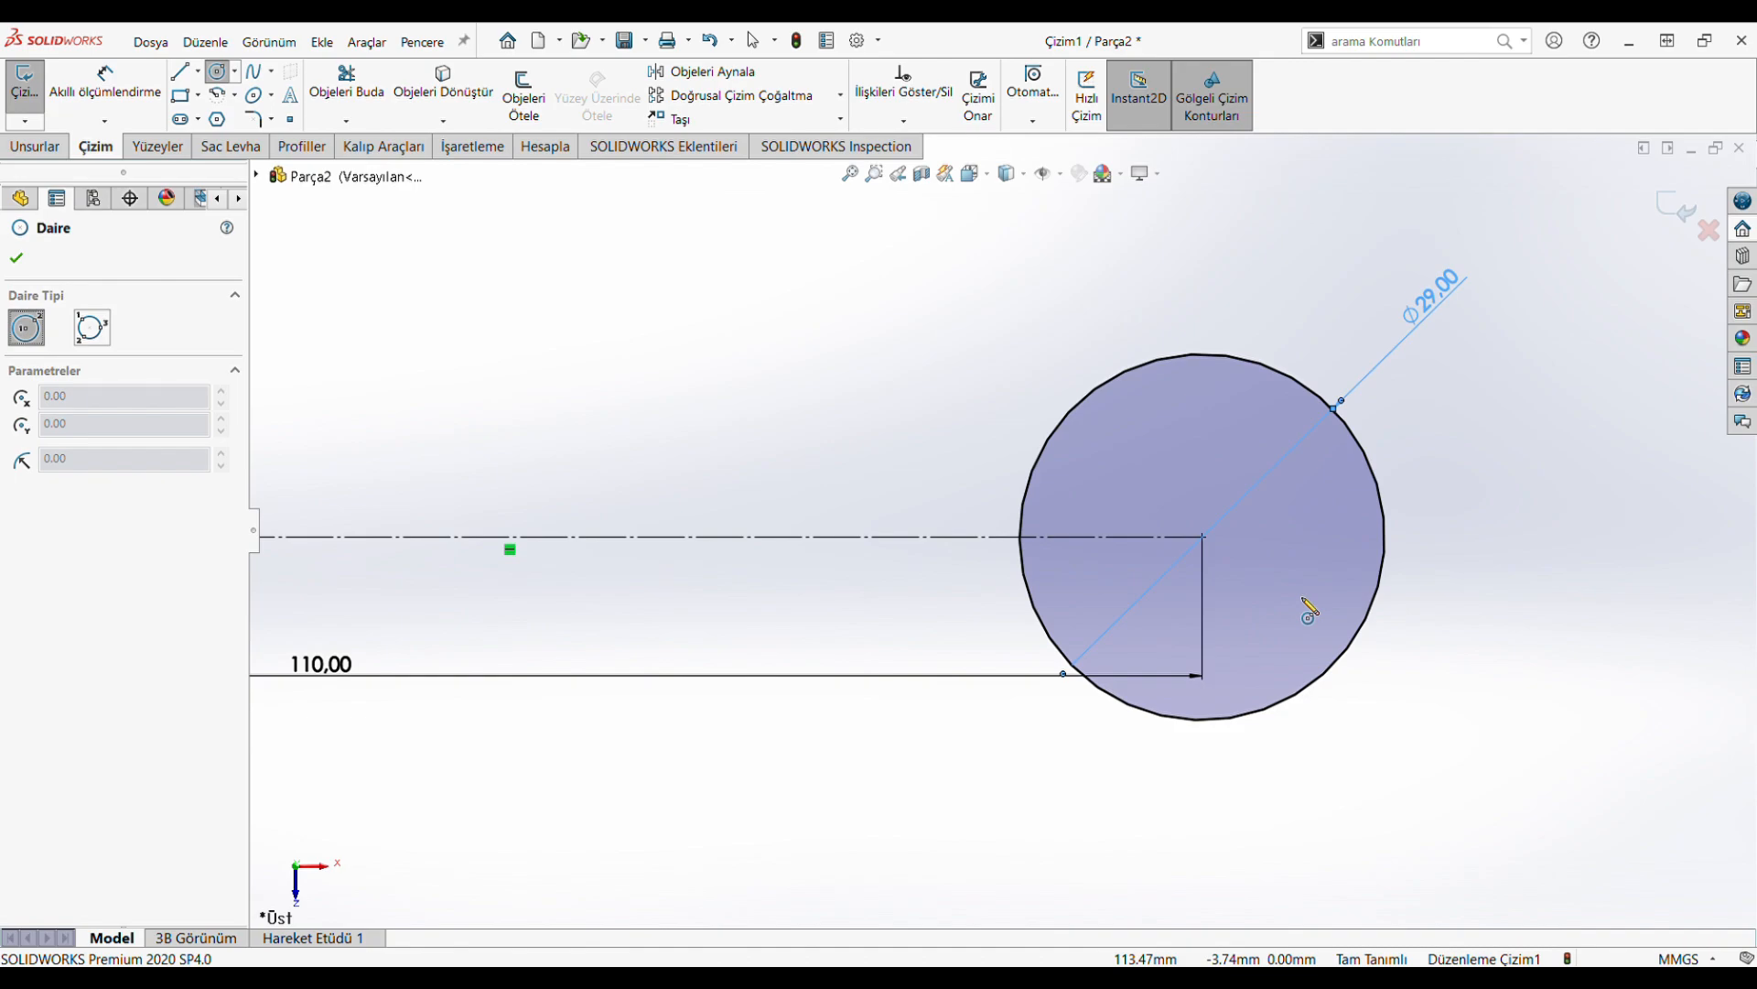
{"action": "scroll", "coordinate": [1256, 625], "scroll_direction": "down", "scroll_amount": 1}
{"action": "left_click", "coordinate": [1264, 470]}
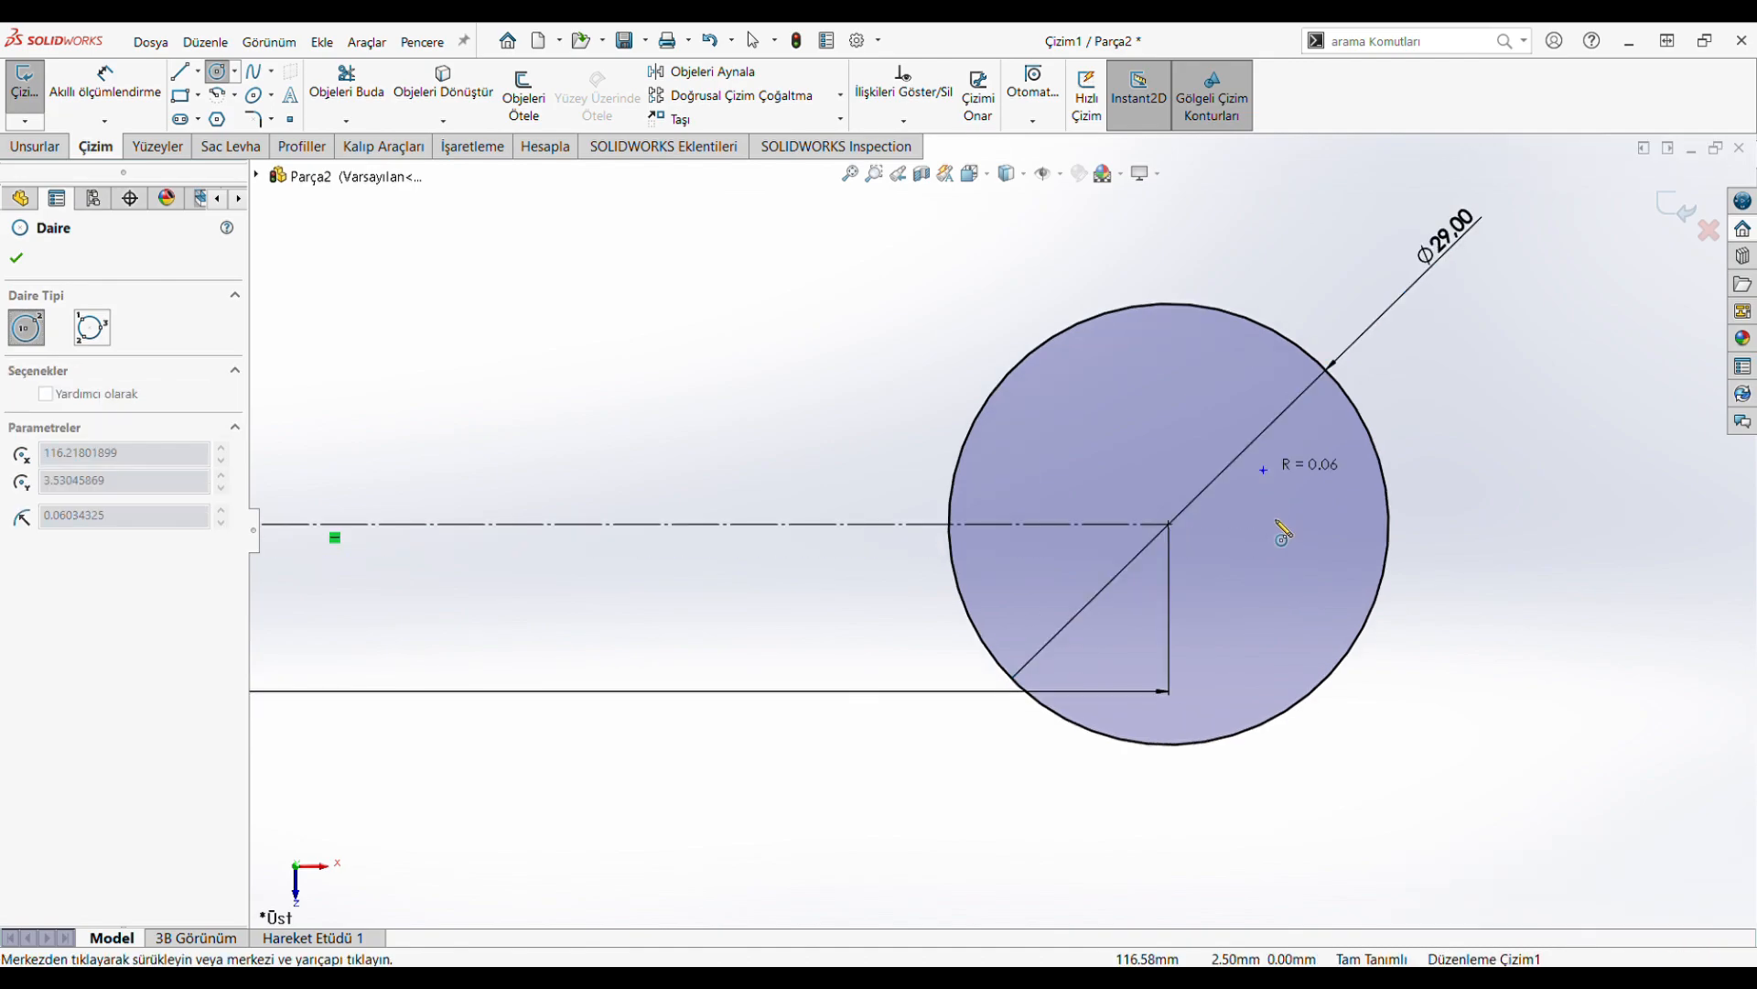
{"action": "left_click", "coordinate": [1269, 602]}
Dimension the vertical distance between the centres of the 29 mm circle and the smaller circle to 2 mm
{"action": "left_click", "coordinate": [157, 101]}
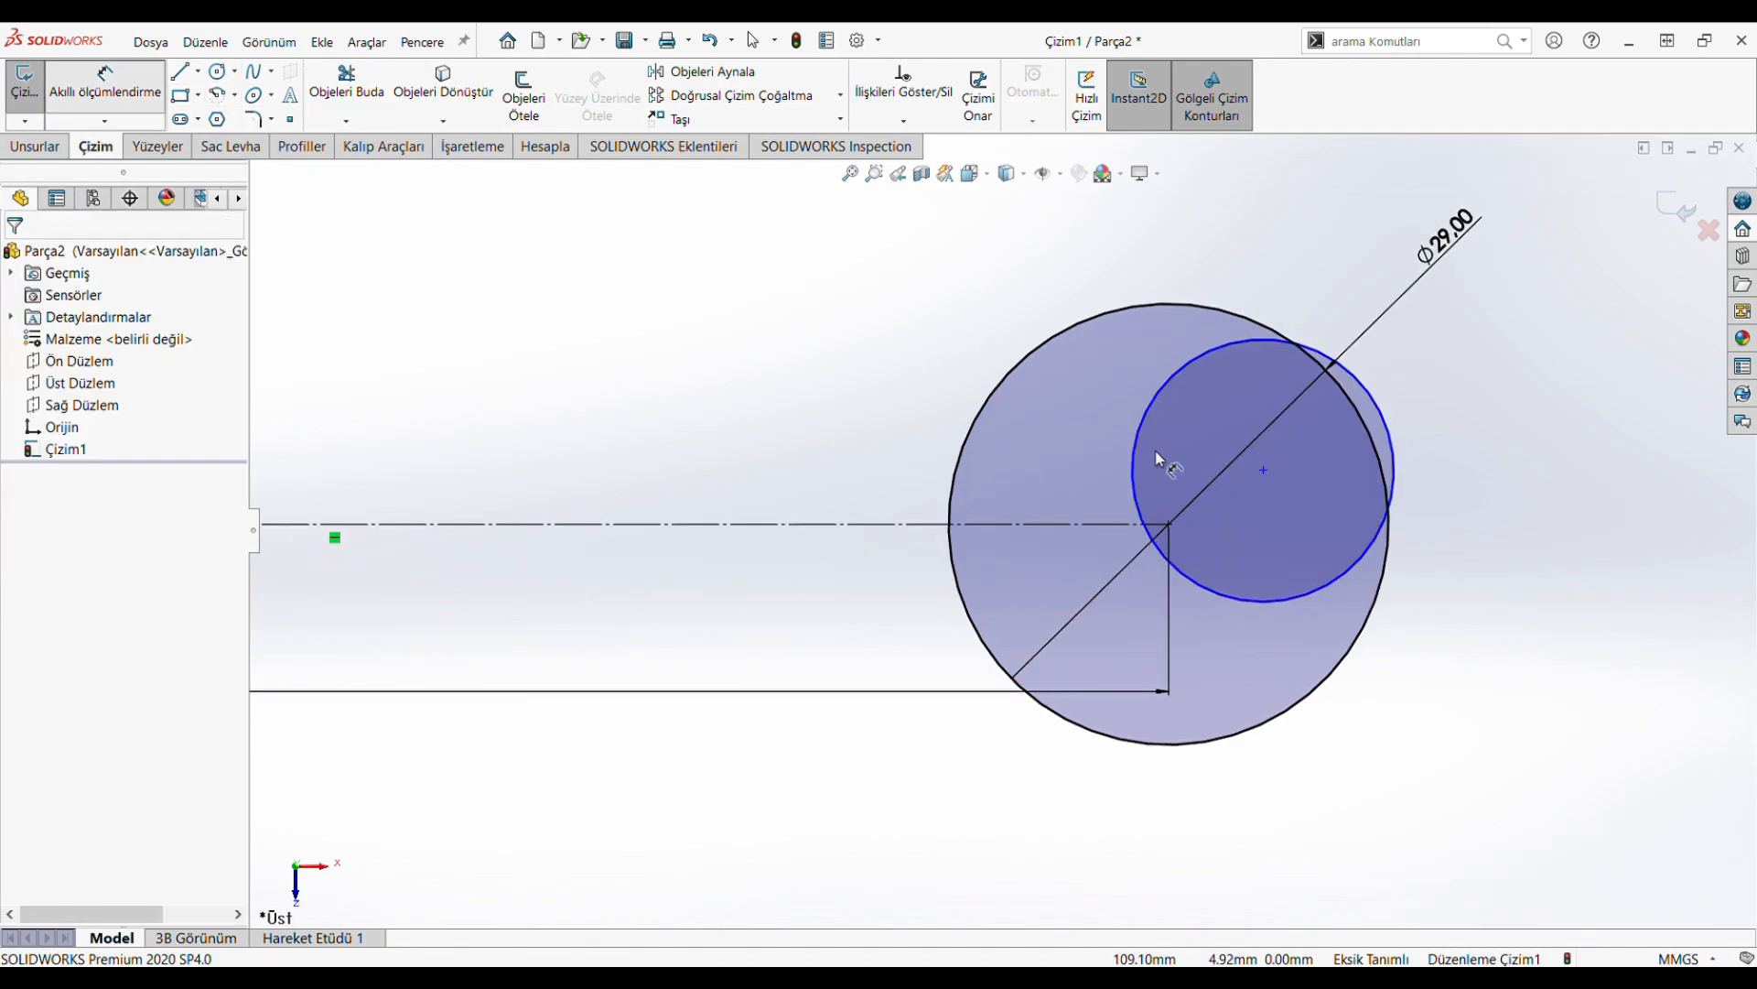
{"action": "left_click", "coordinate": [1169, 525]}
{"action": "left_click", "coordinate": [1264, 470]}
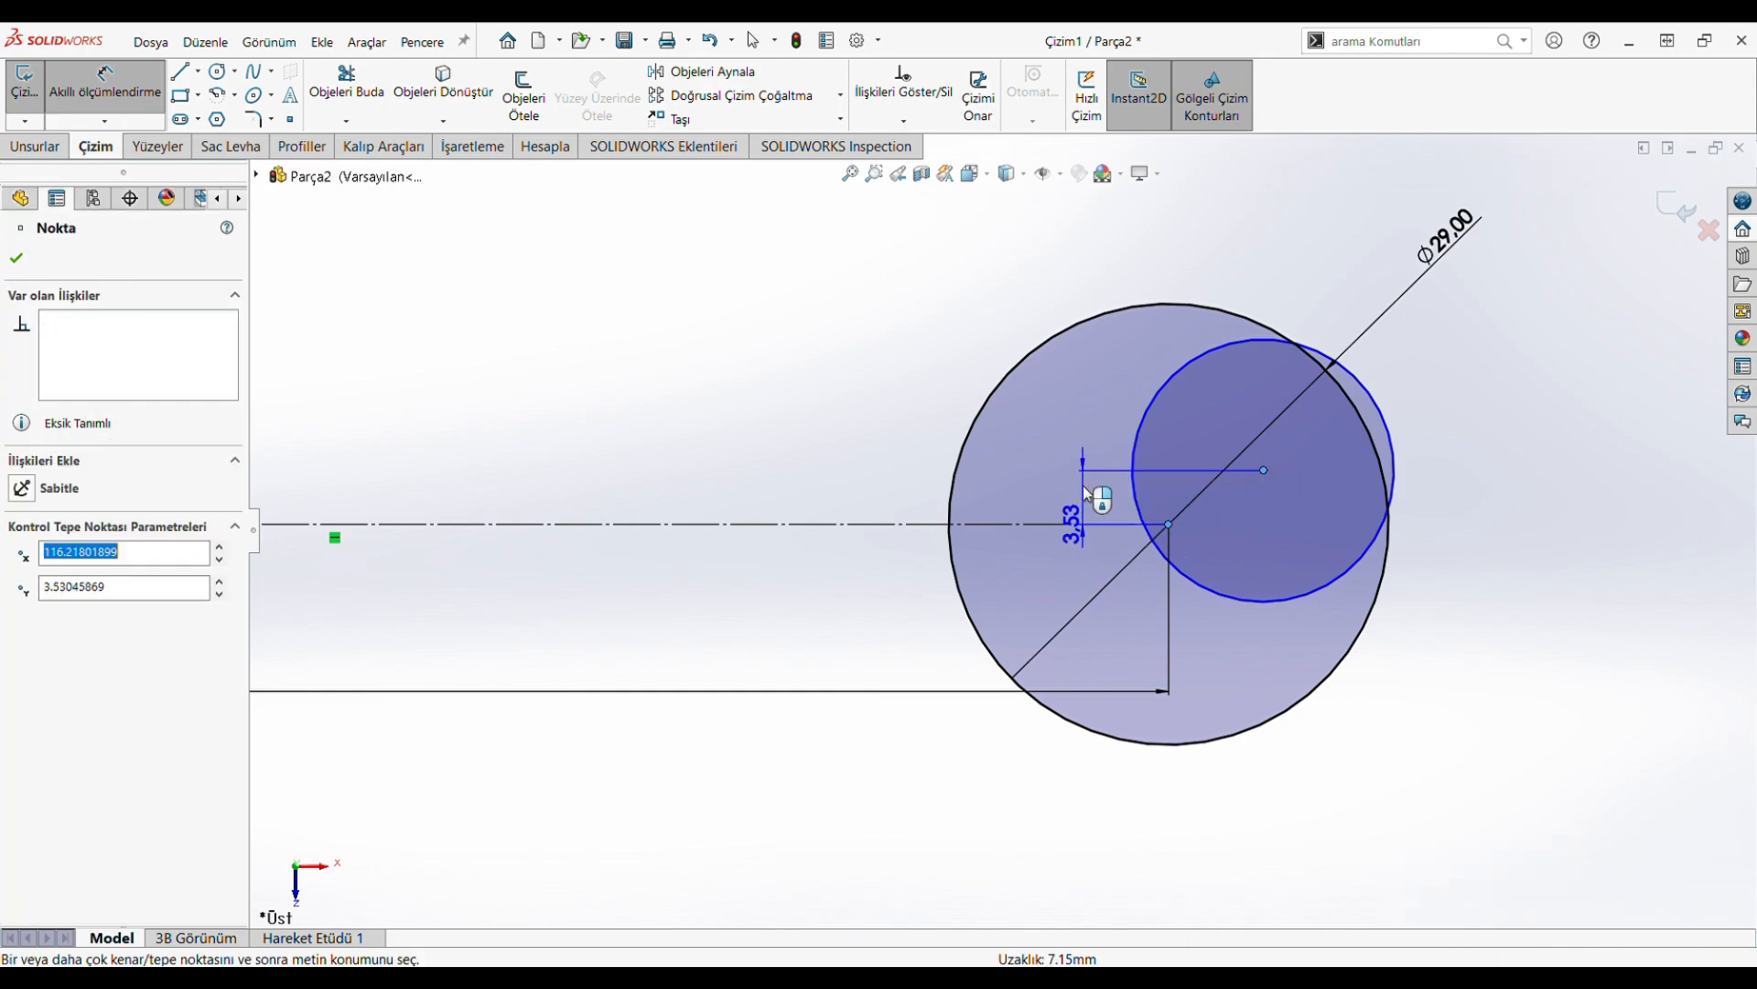
{"action": "left_click", "coordinate": [1084, 494]}
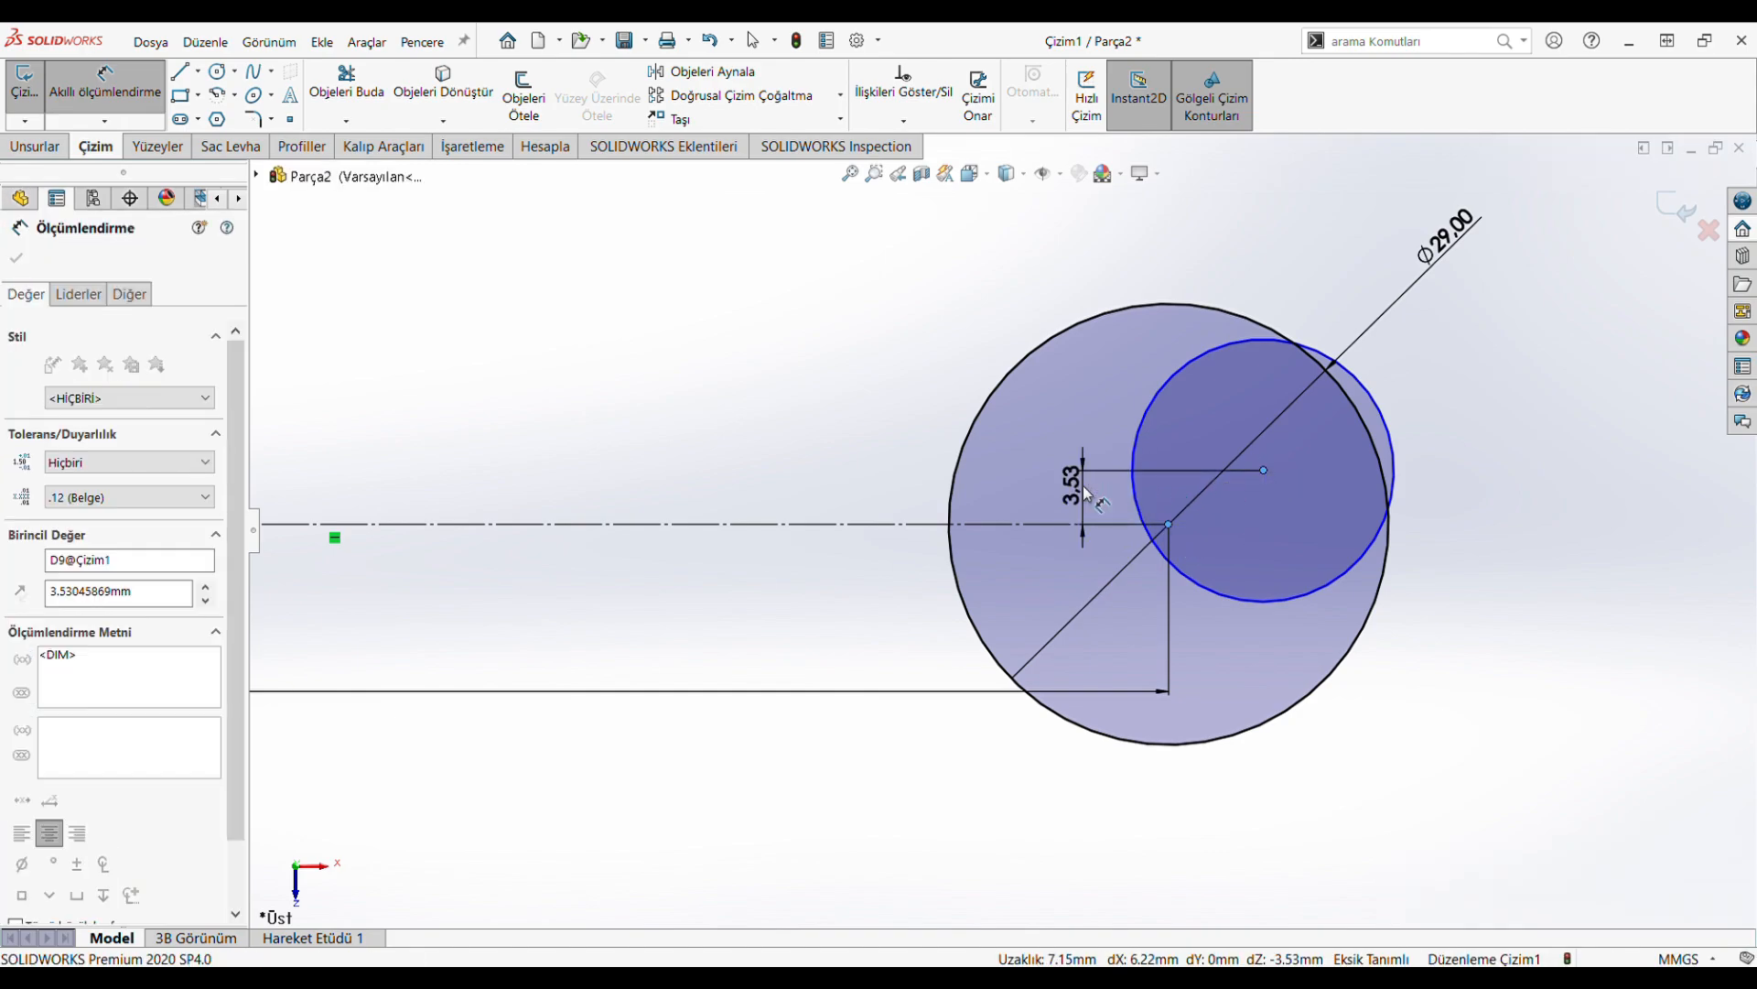
{"action": "type", "text": "2"}
{"action": "key", "text": "Return"}
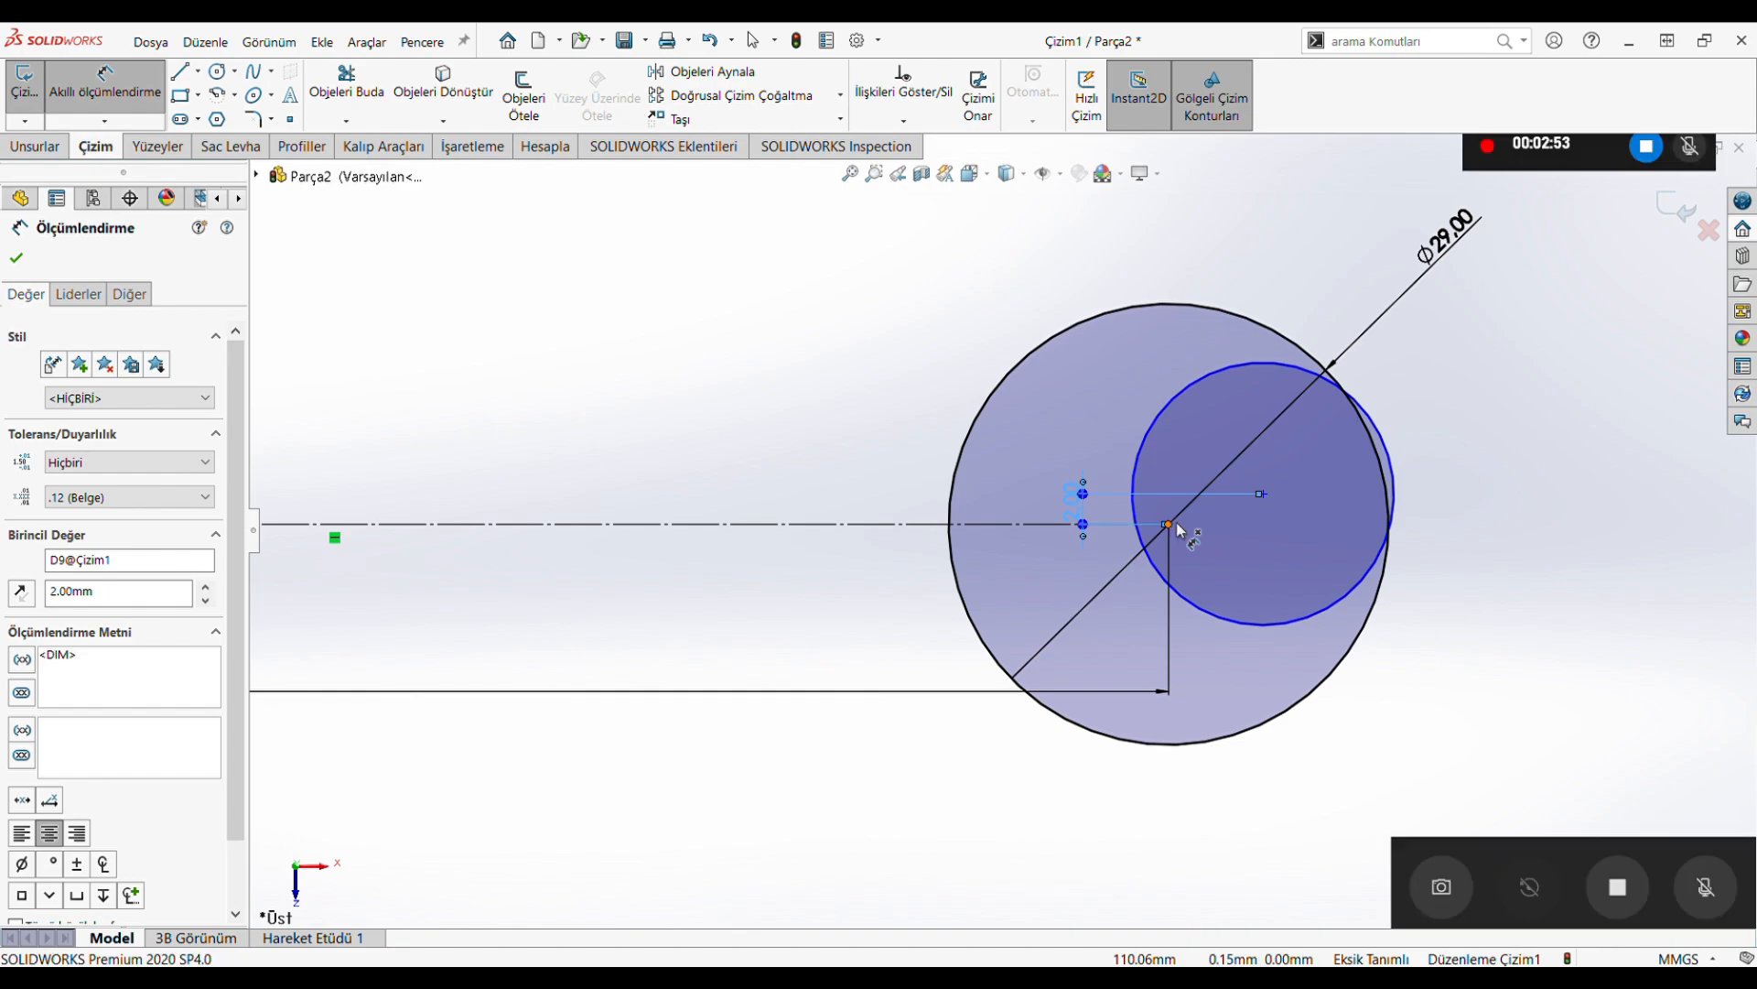
Dimension the horizontal distance between the centres of the 29 mm circle and the smaller circle to 6 mm
{"action": "left_click", "coordinate": [1169, 524]}
{"action": "left_click", "coordinate": [1264, 494]}
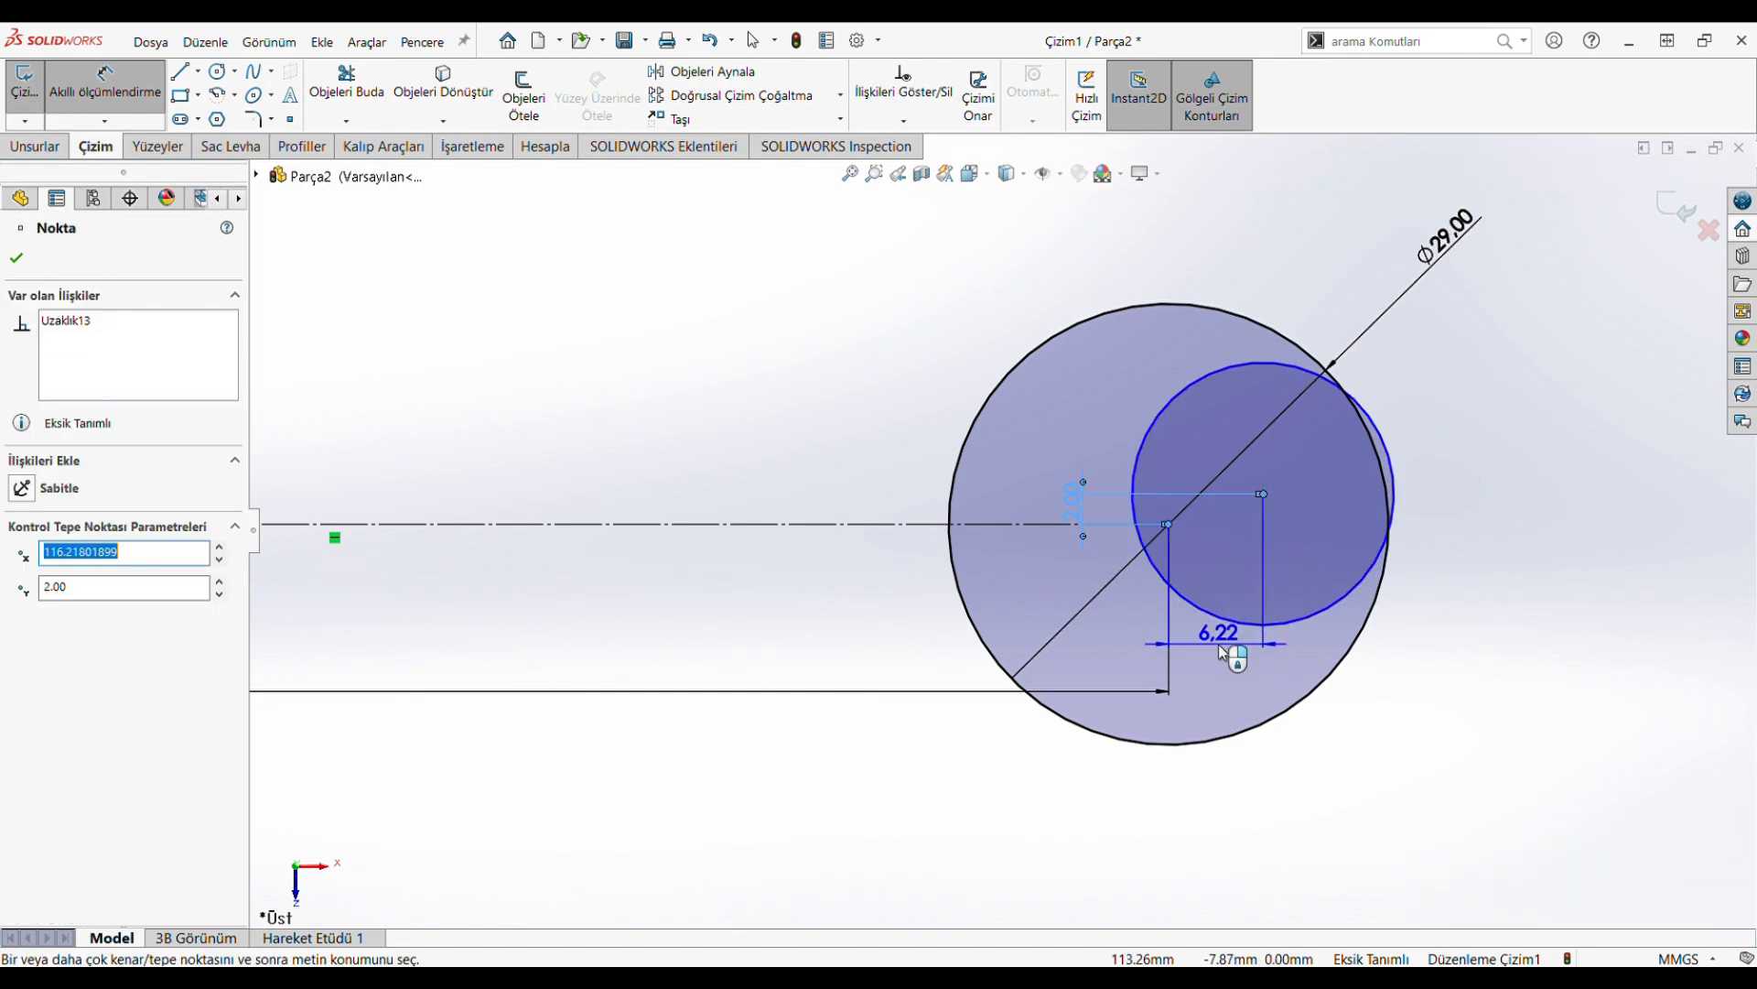
{"action": "left_click", "coordinate": [1218, 644]}
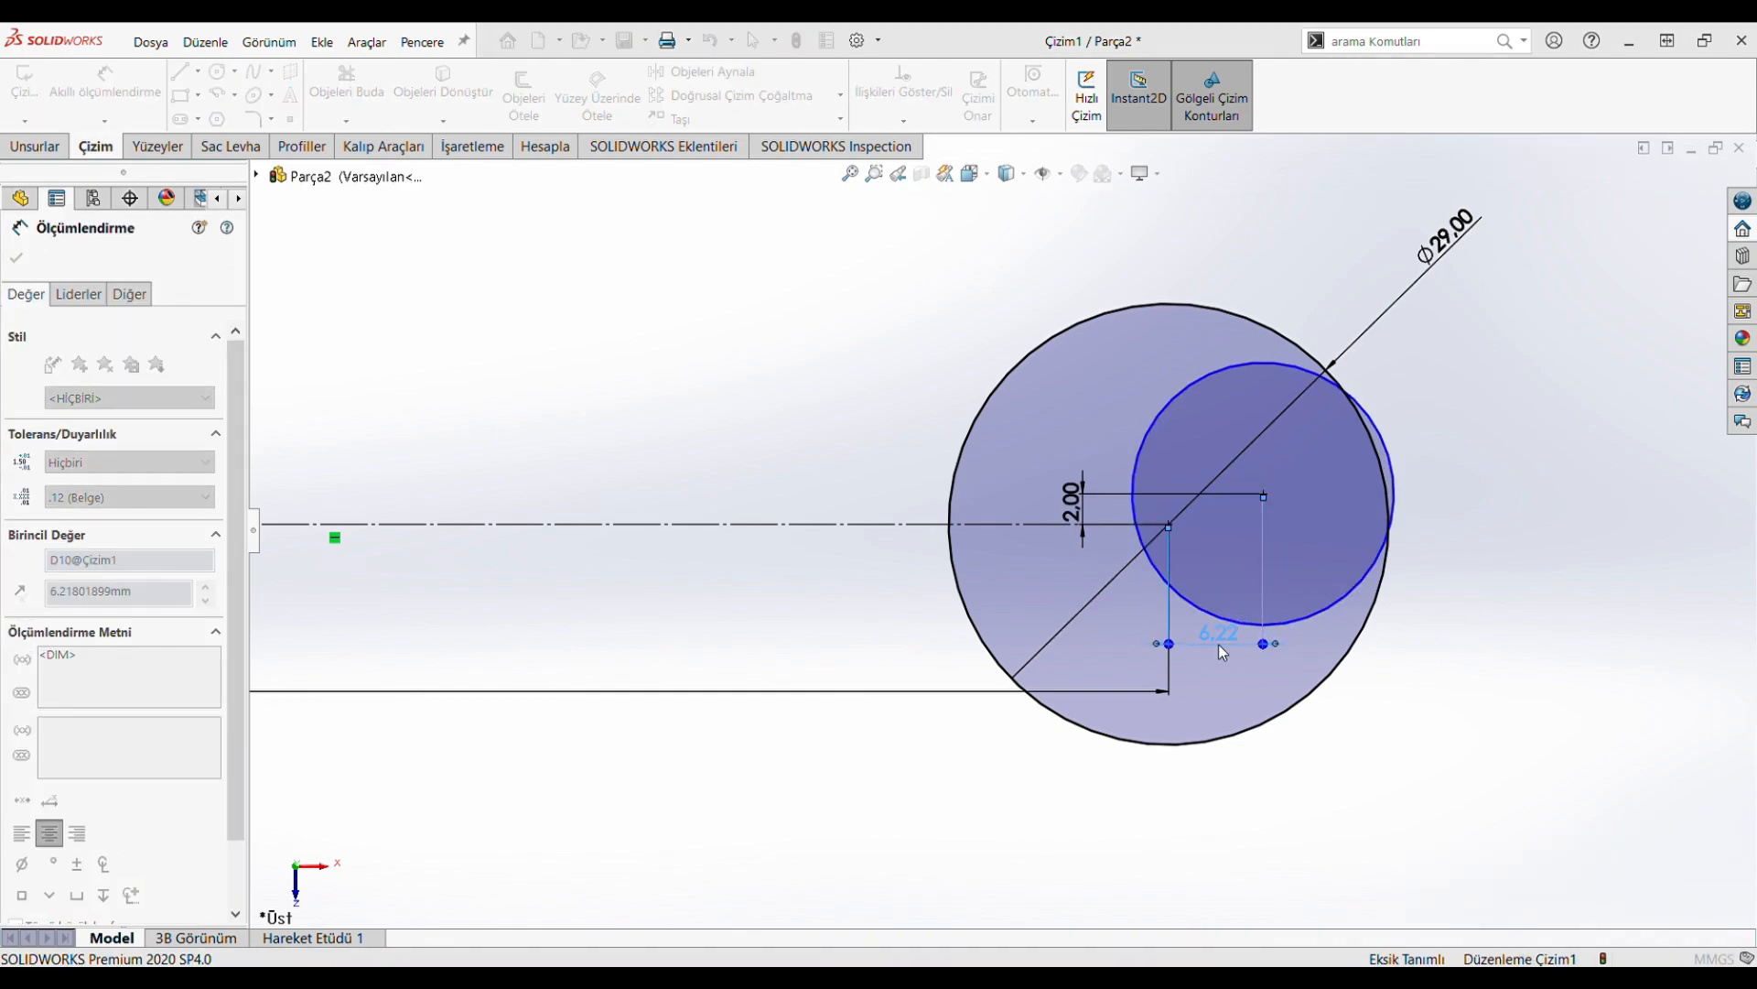
{"action": "type", "text": "6.00mm"}
{"action": "key", "text": "Return"}
Dimension the diameter of the smaller offset circle to 18 mm
{"action": "left_click", "coordinate": [1390, 455]}
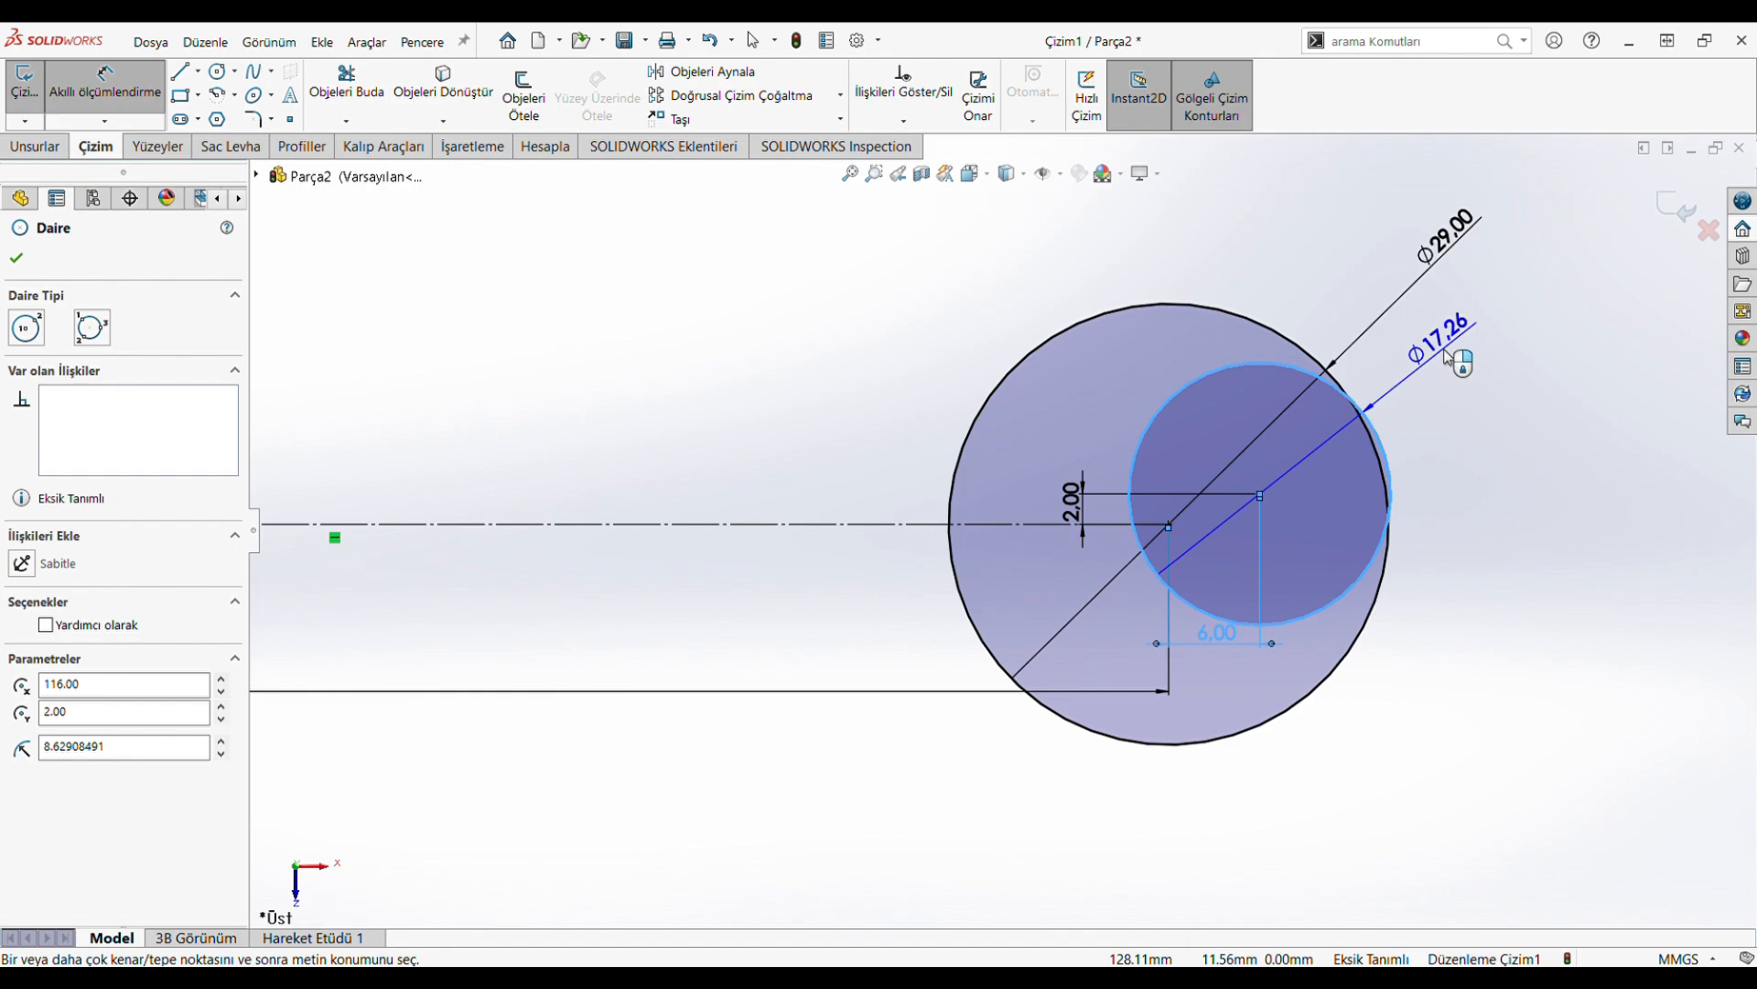
{"action": "left_click", "coordinate": [1450, 358]}
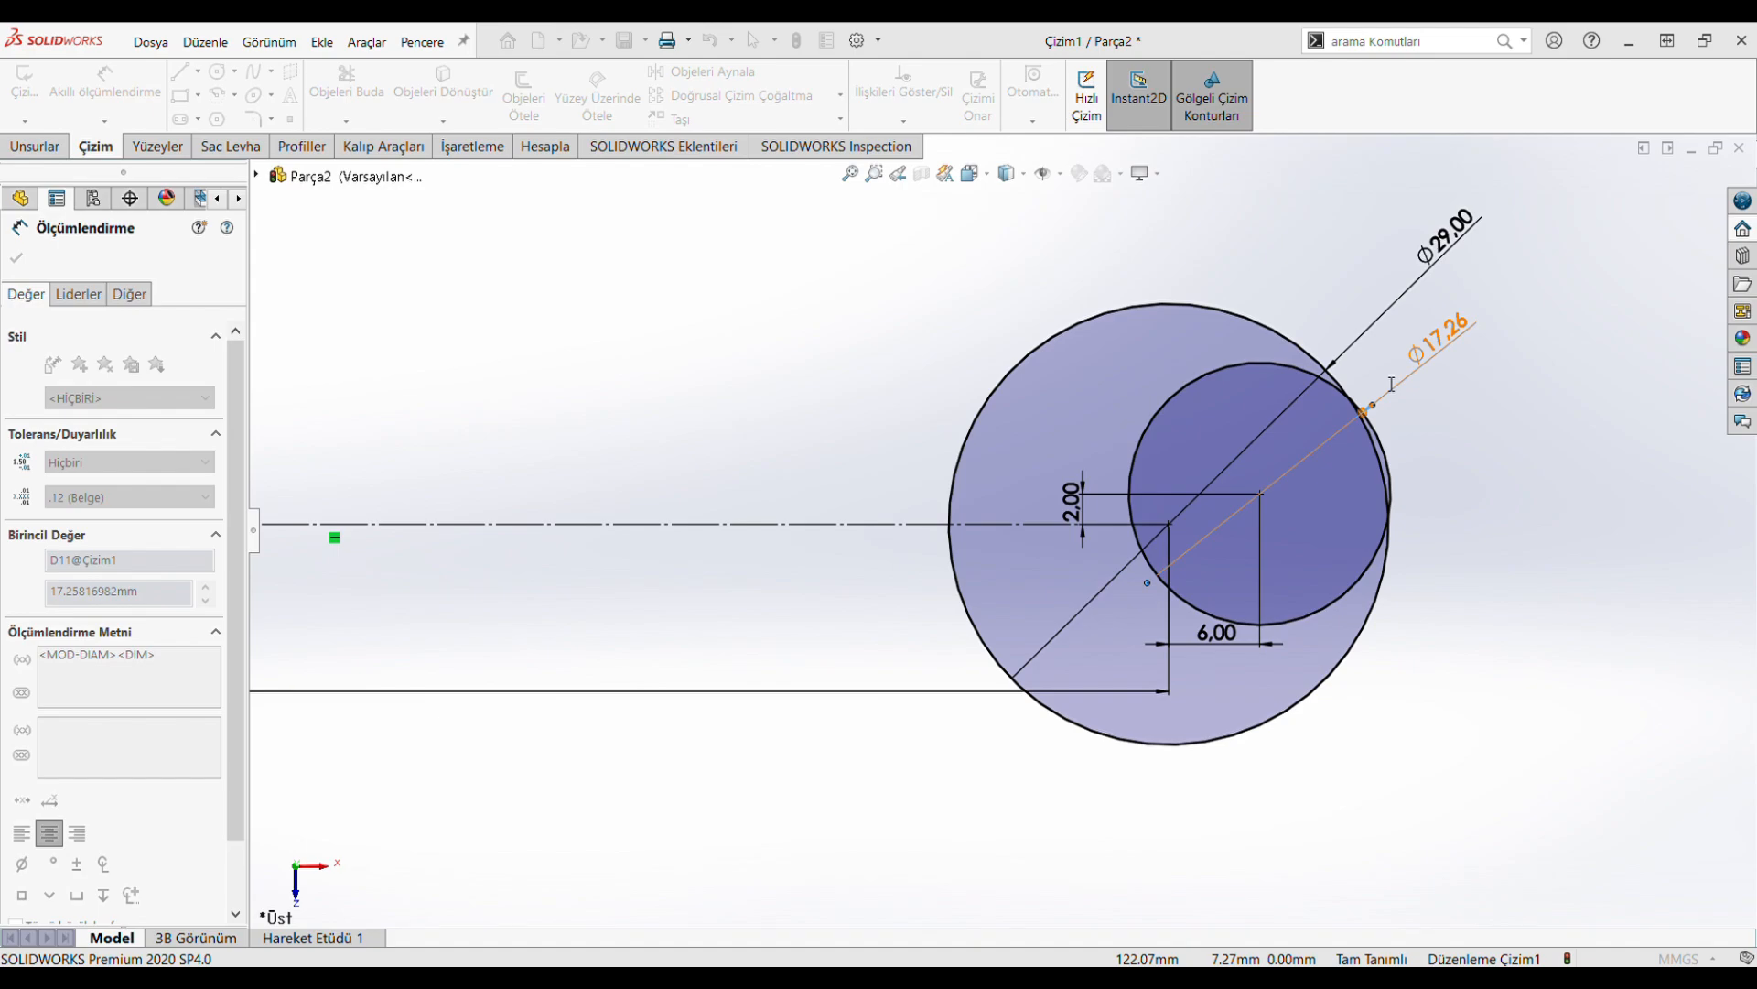
{"action": "type", "text": "18"}
{"action": "key", "text": "Return"}
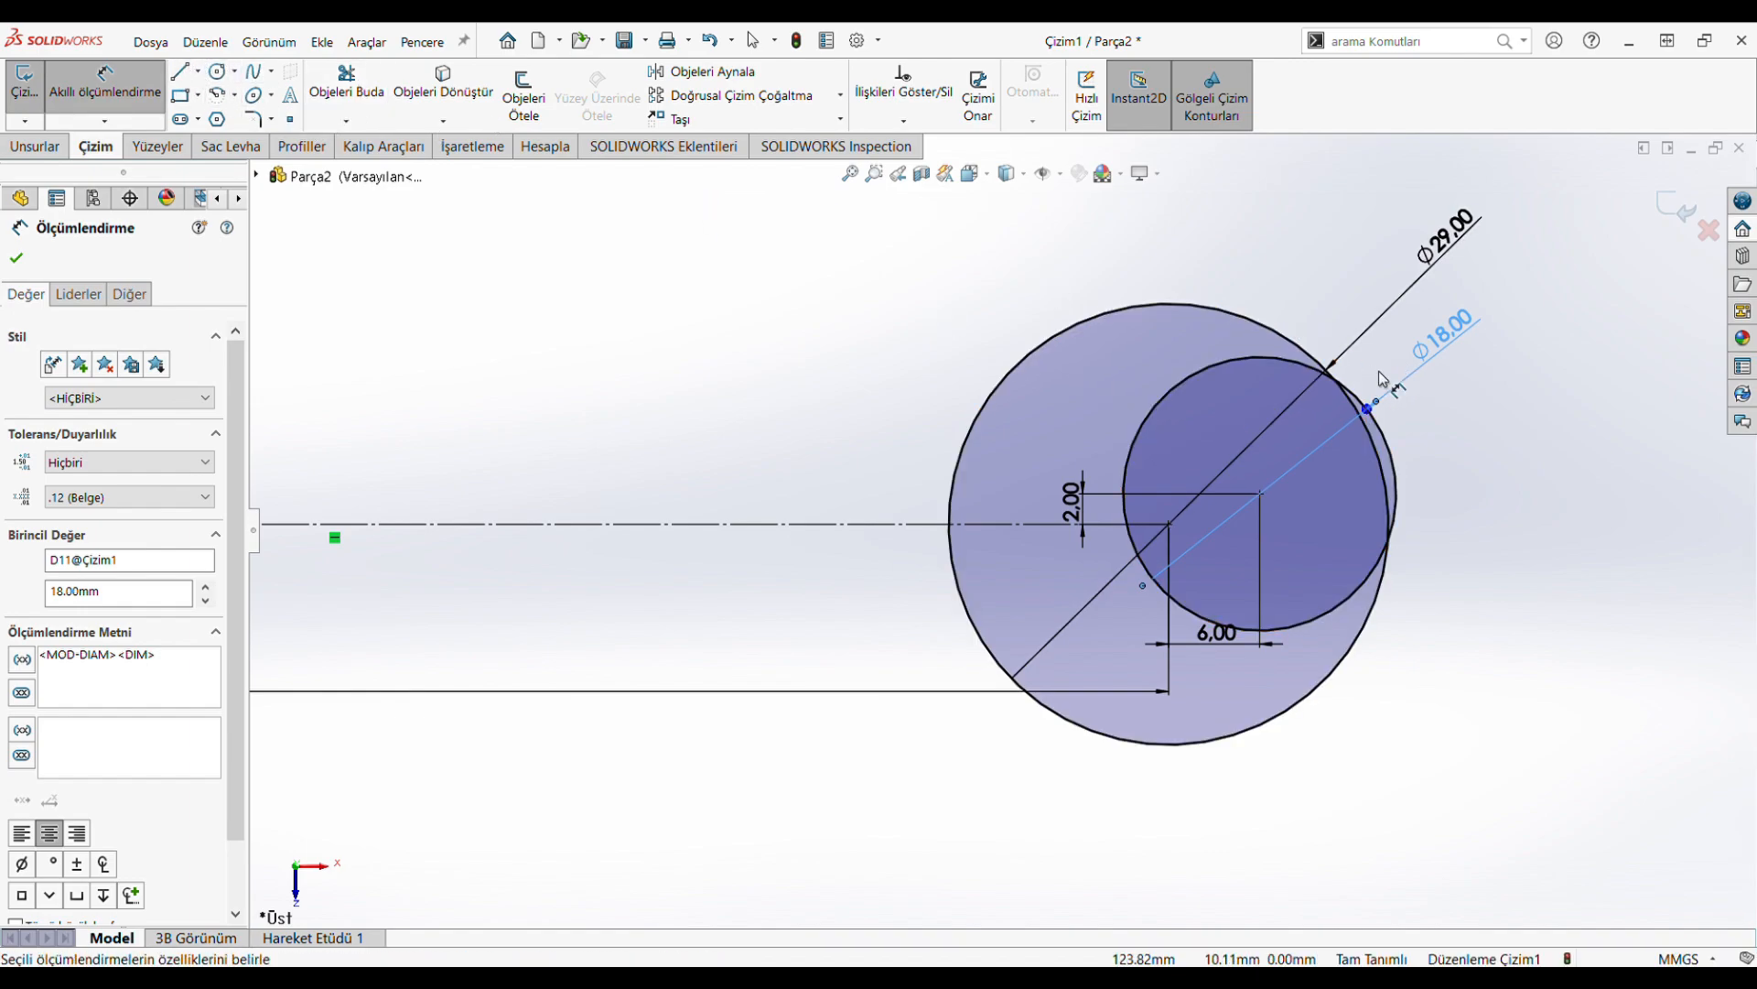
Sketch an open three-line slot: two slanted sides about 17 mm long extending past both circles, joined by a perpendicular chord across the 18 mm circle
{"action": "left_click", "coordinate": [180, 70]}
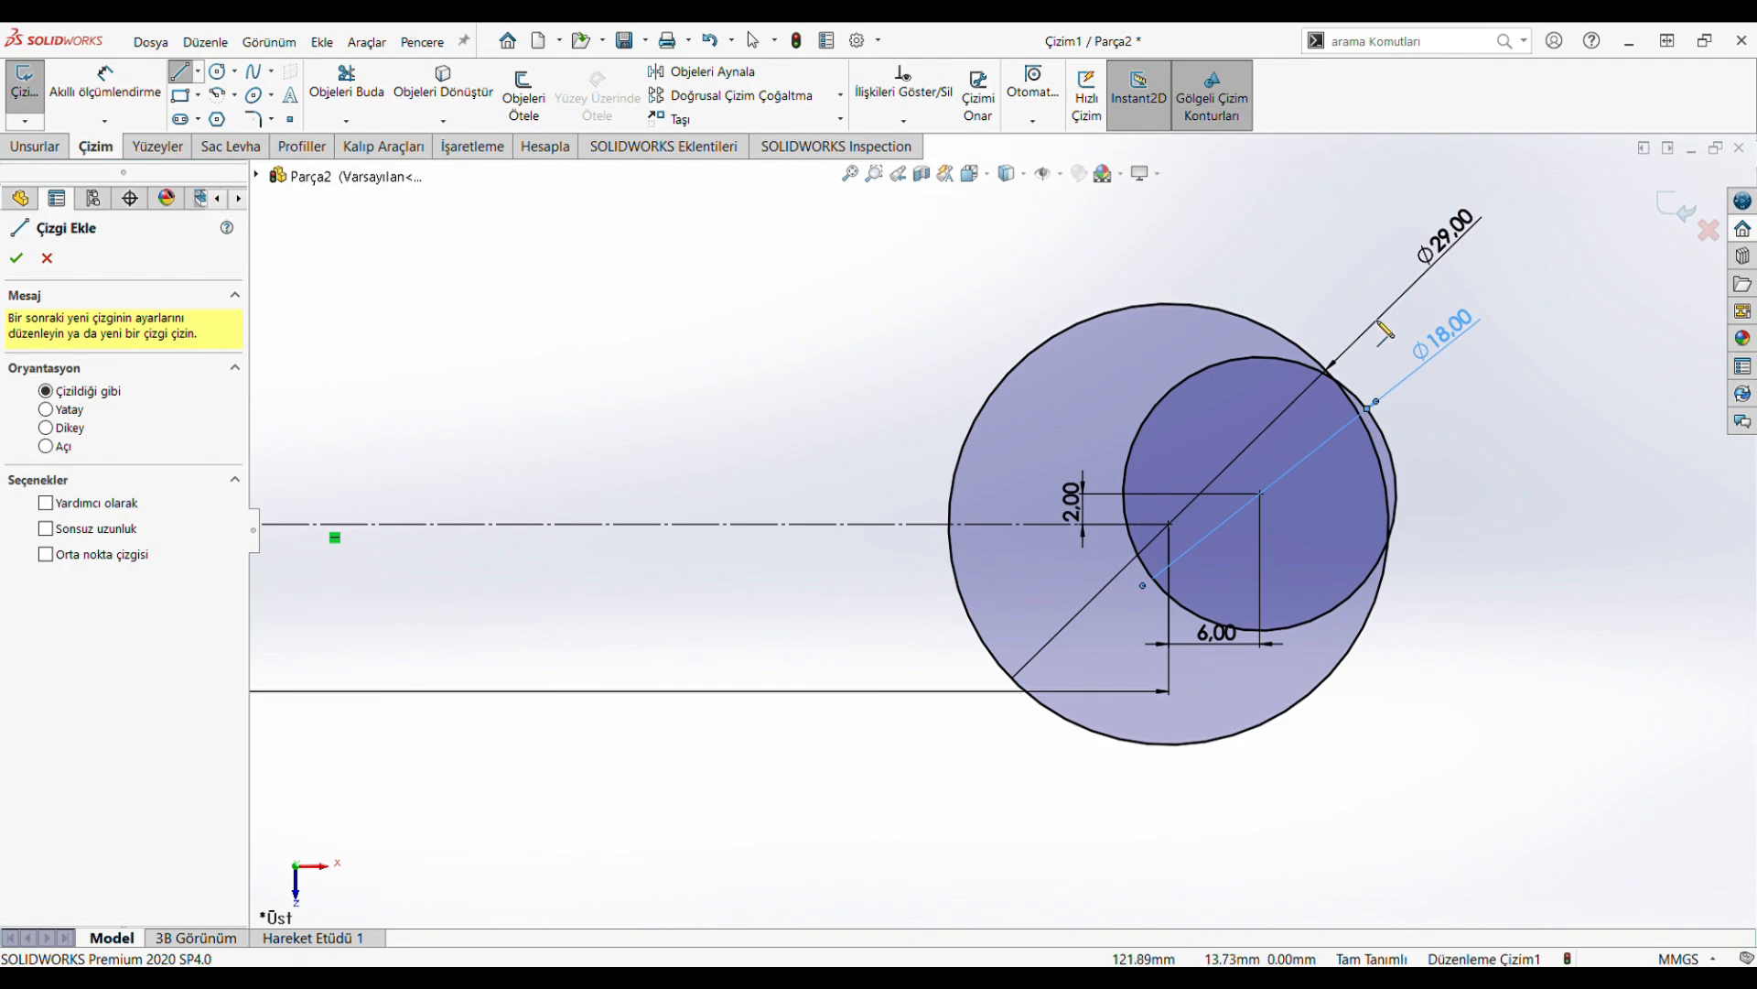
{"action": "left_click", "coordinate": [1380, 362]}
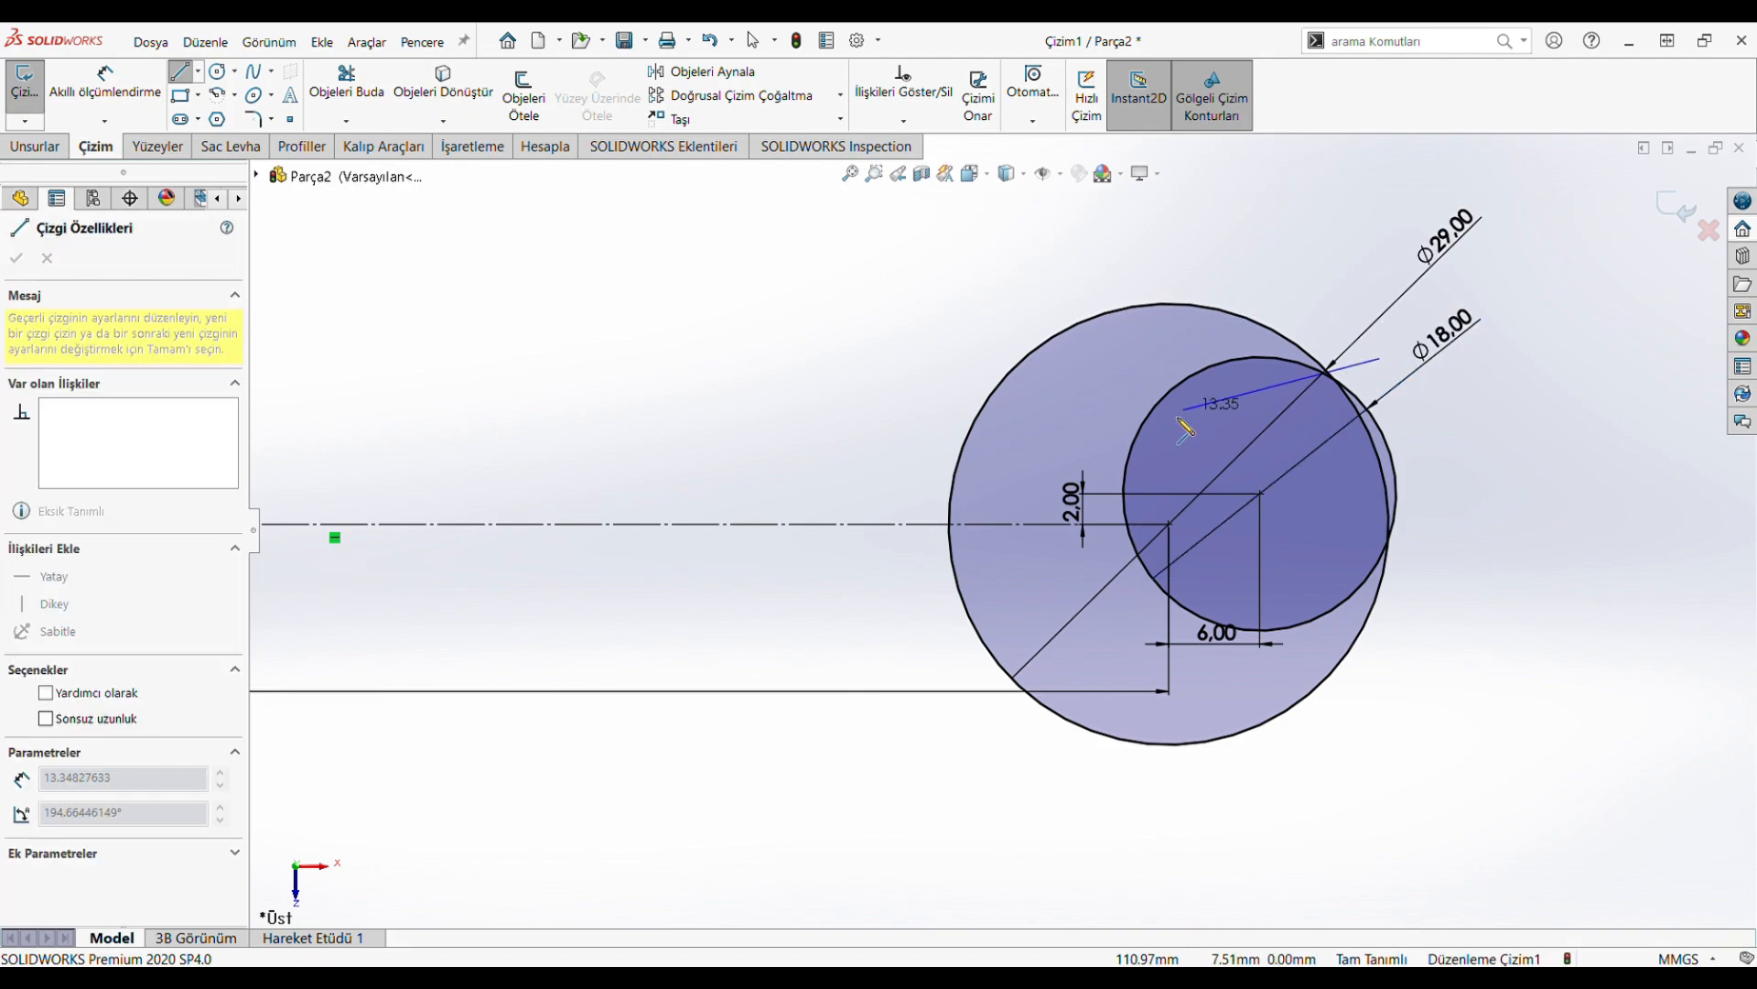
{"action": "left_click", "coordinate": [1132, 449]}
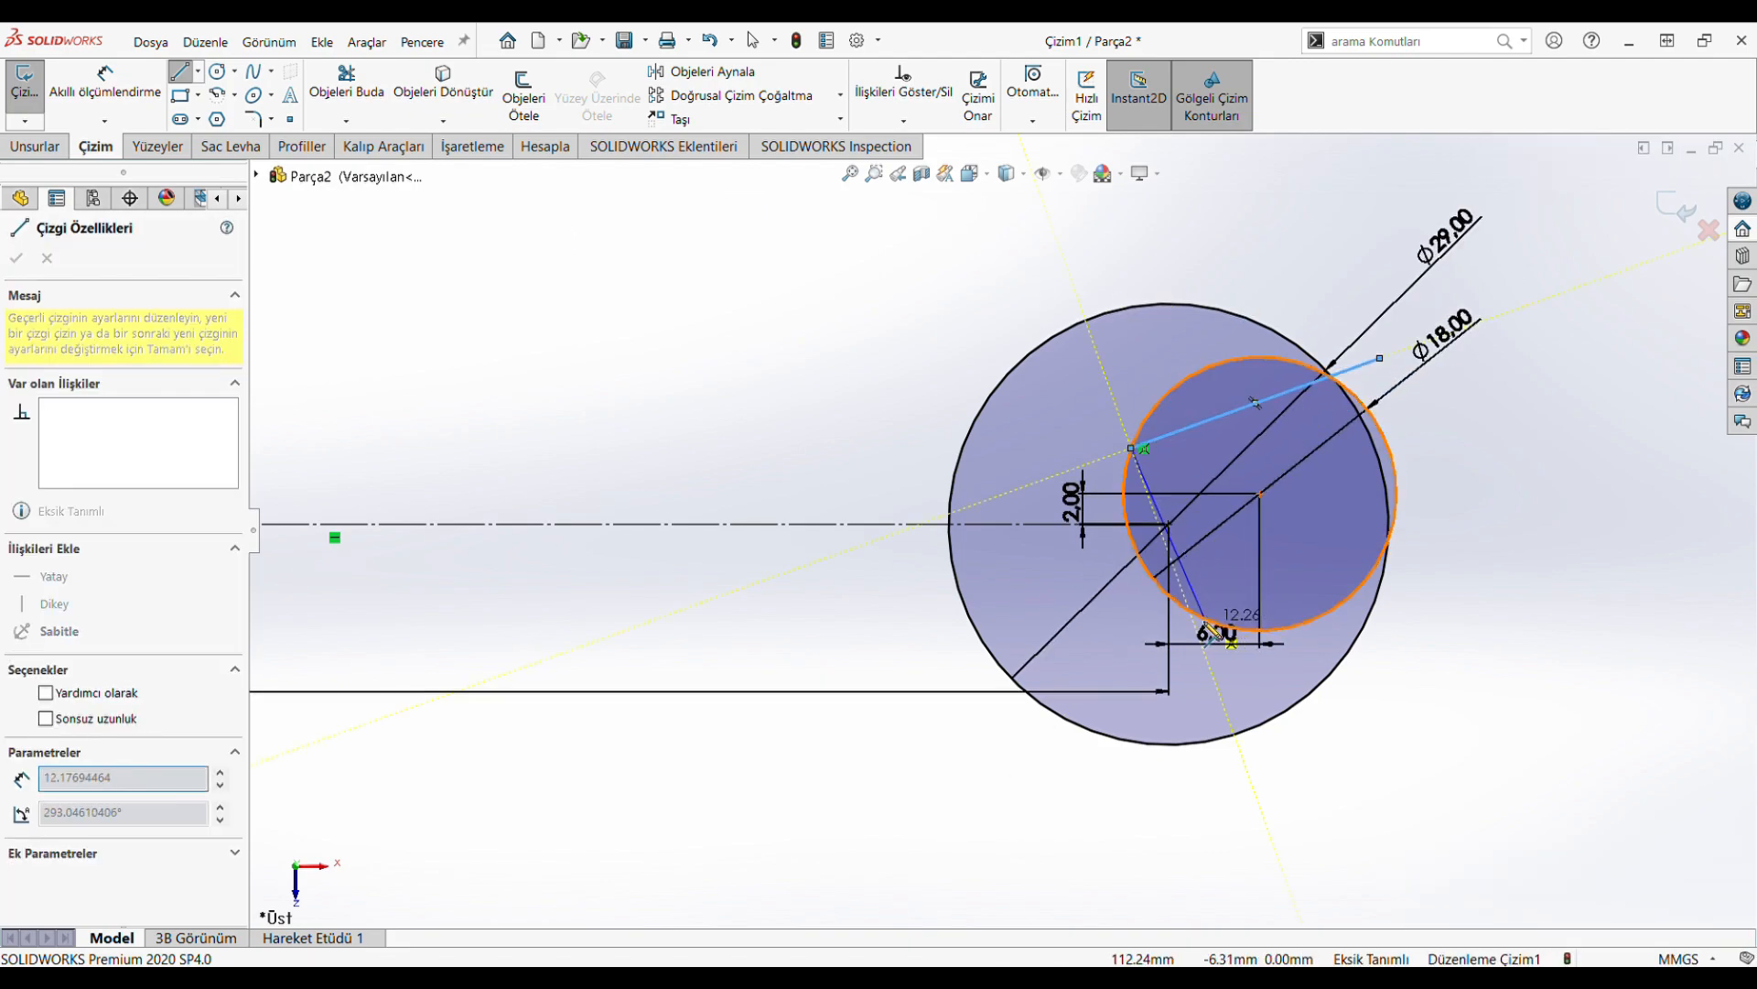
{"action": "left_click", "coordinate": [1188, 608]}
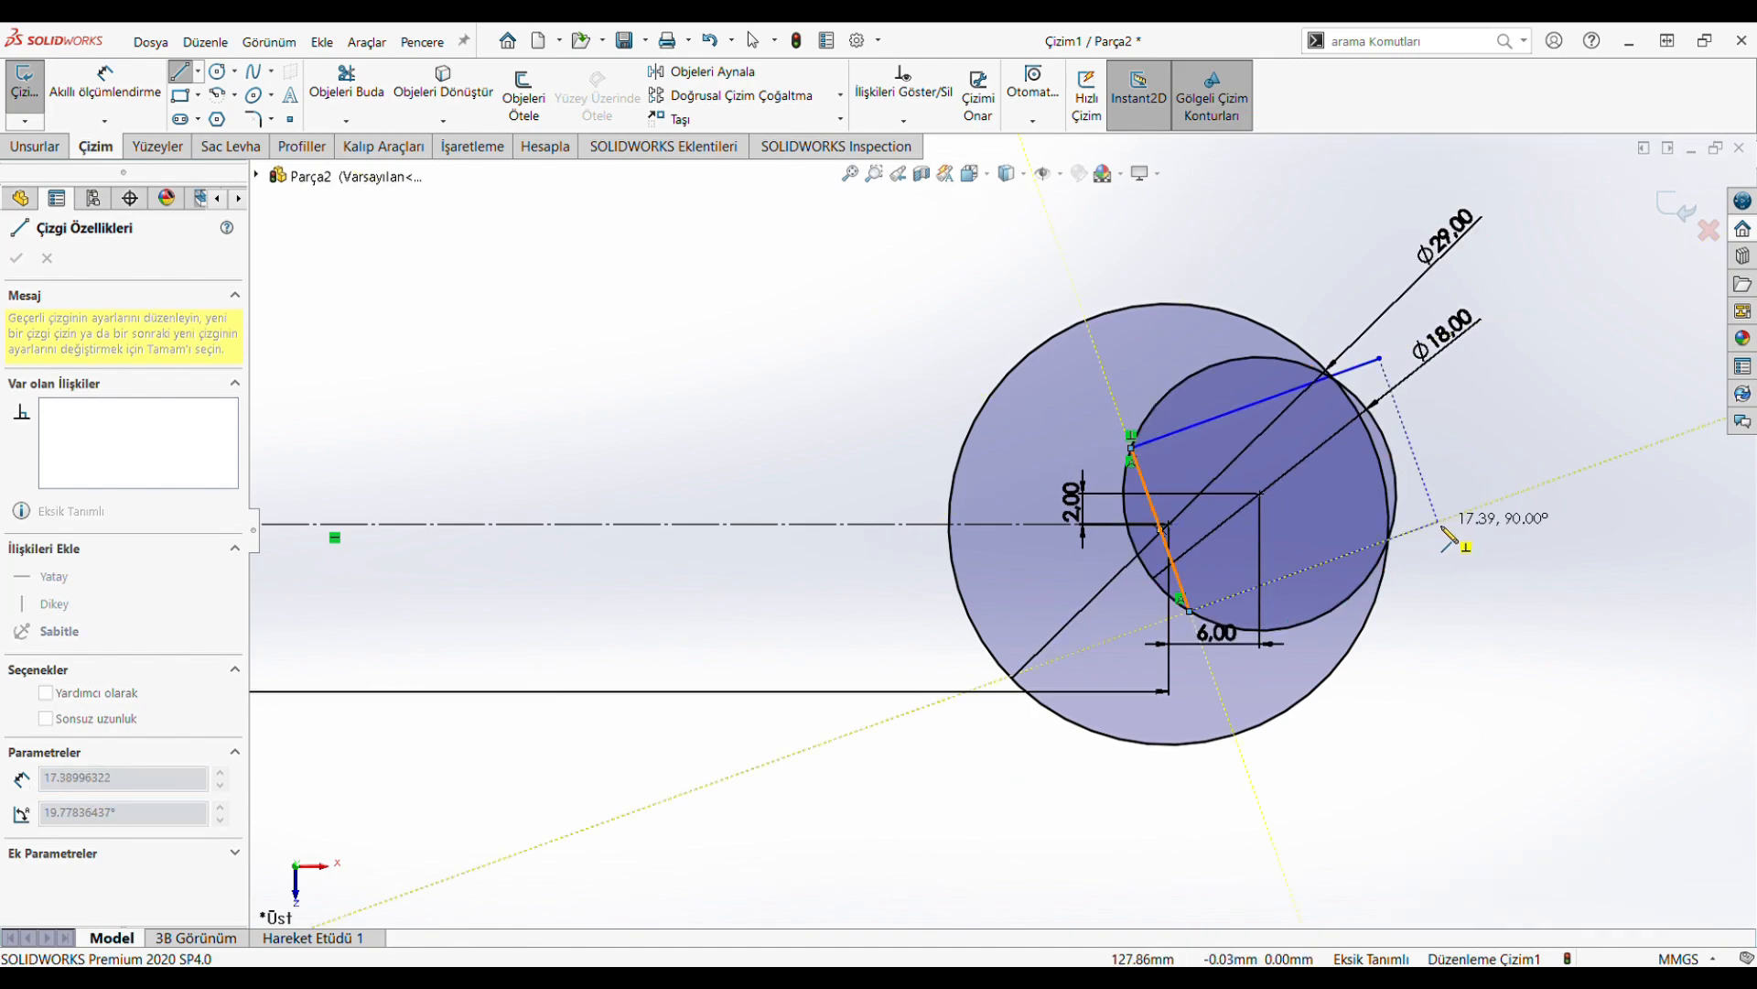
{"action": "left_click", "coordinate": [1437, 521]}
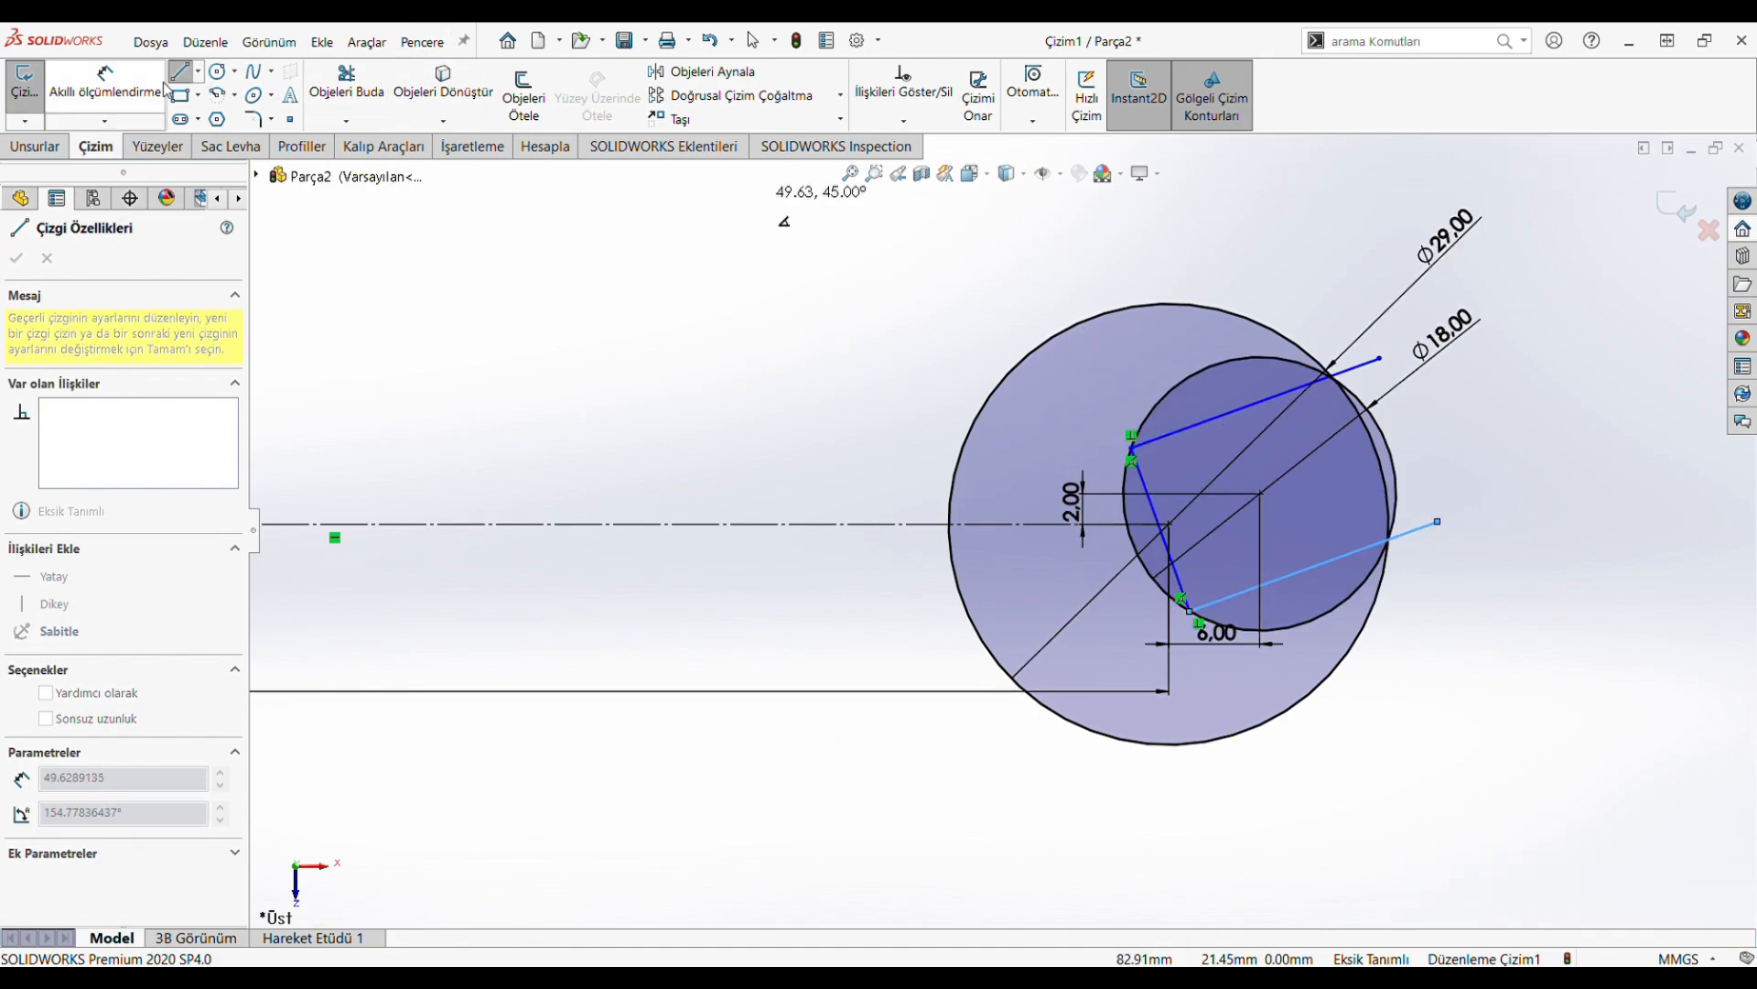
{"action": "key", "text": "Escape"}
{"action": "key", "text": "Escape"}
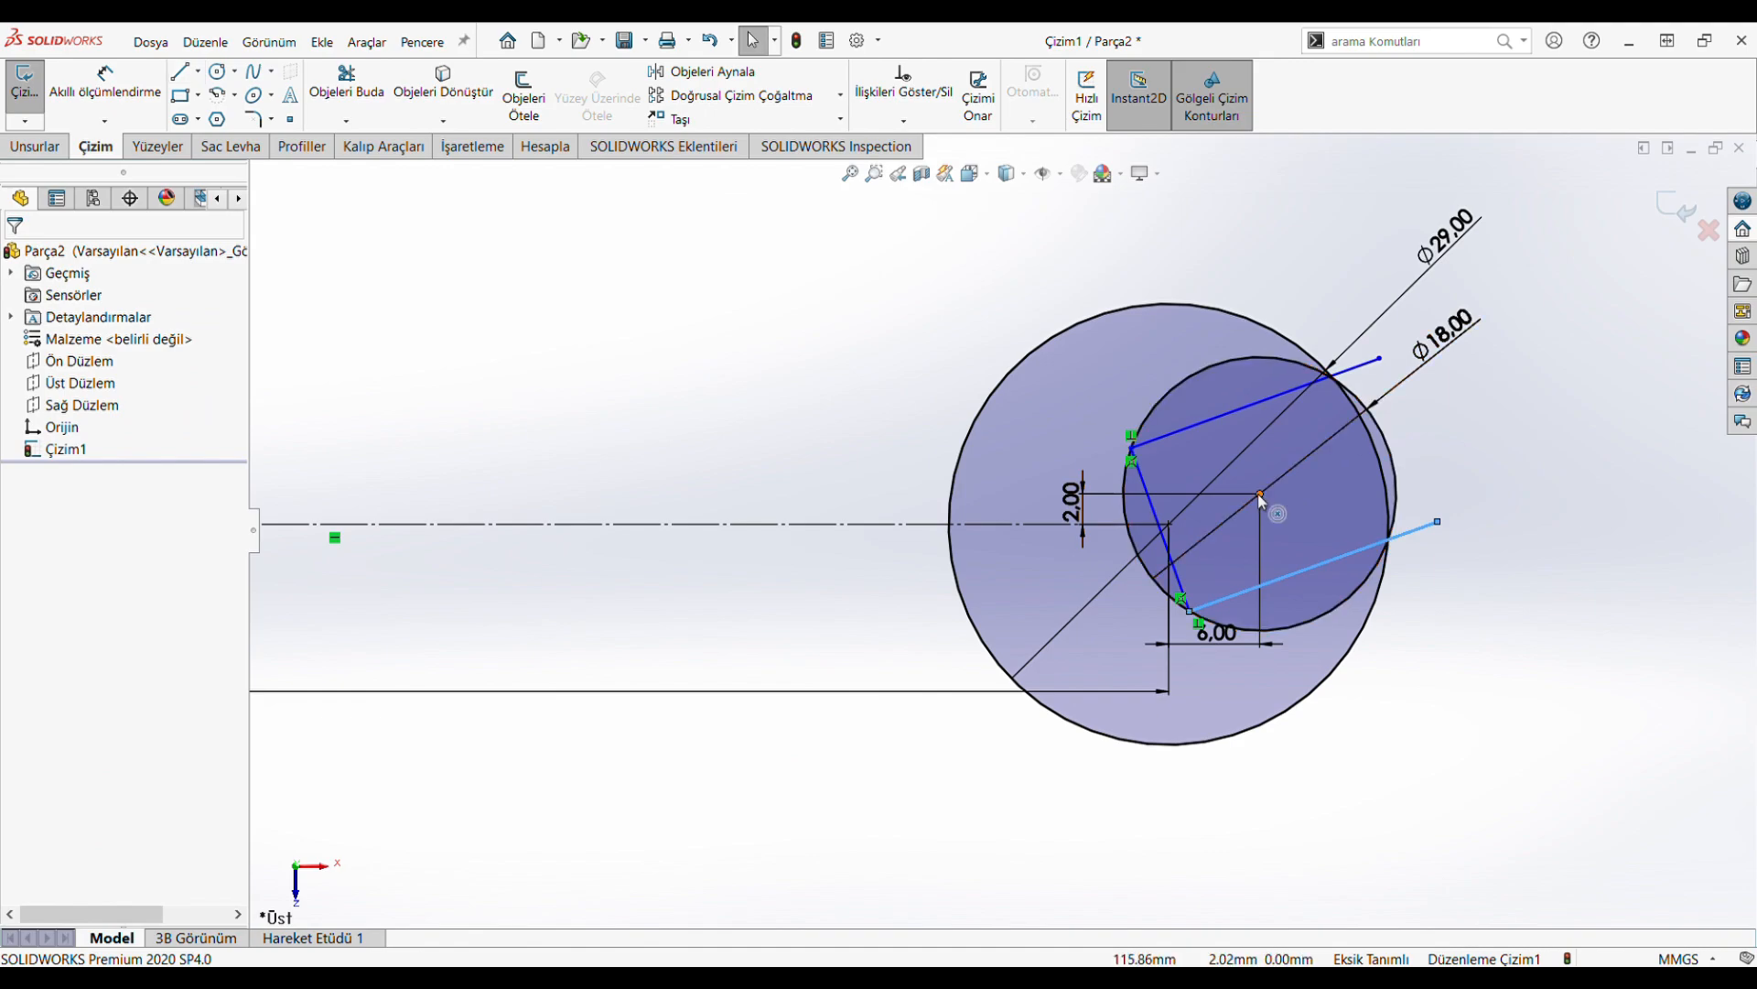
Sketch a horizontal construction line about 18.6 mm long from the 18 mm circle's centre outward through the jaw opening
{"action": "left_click", "coordinate": [180, 71]}
{"action": "left_click", "coordinate": [1261, 494]}
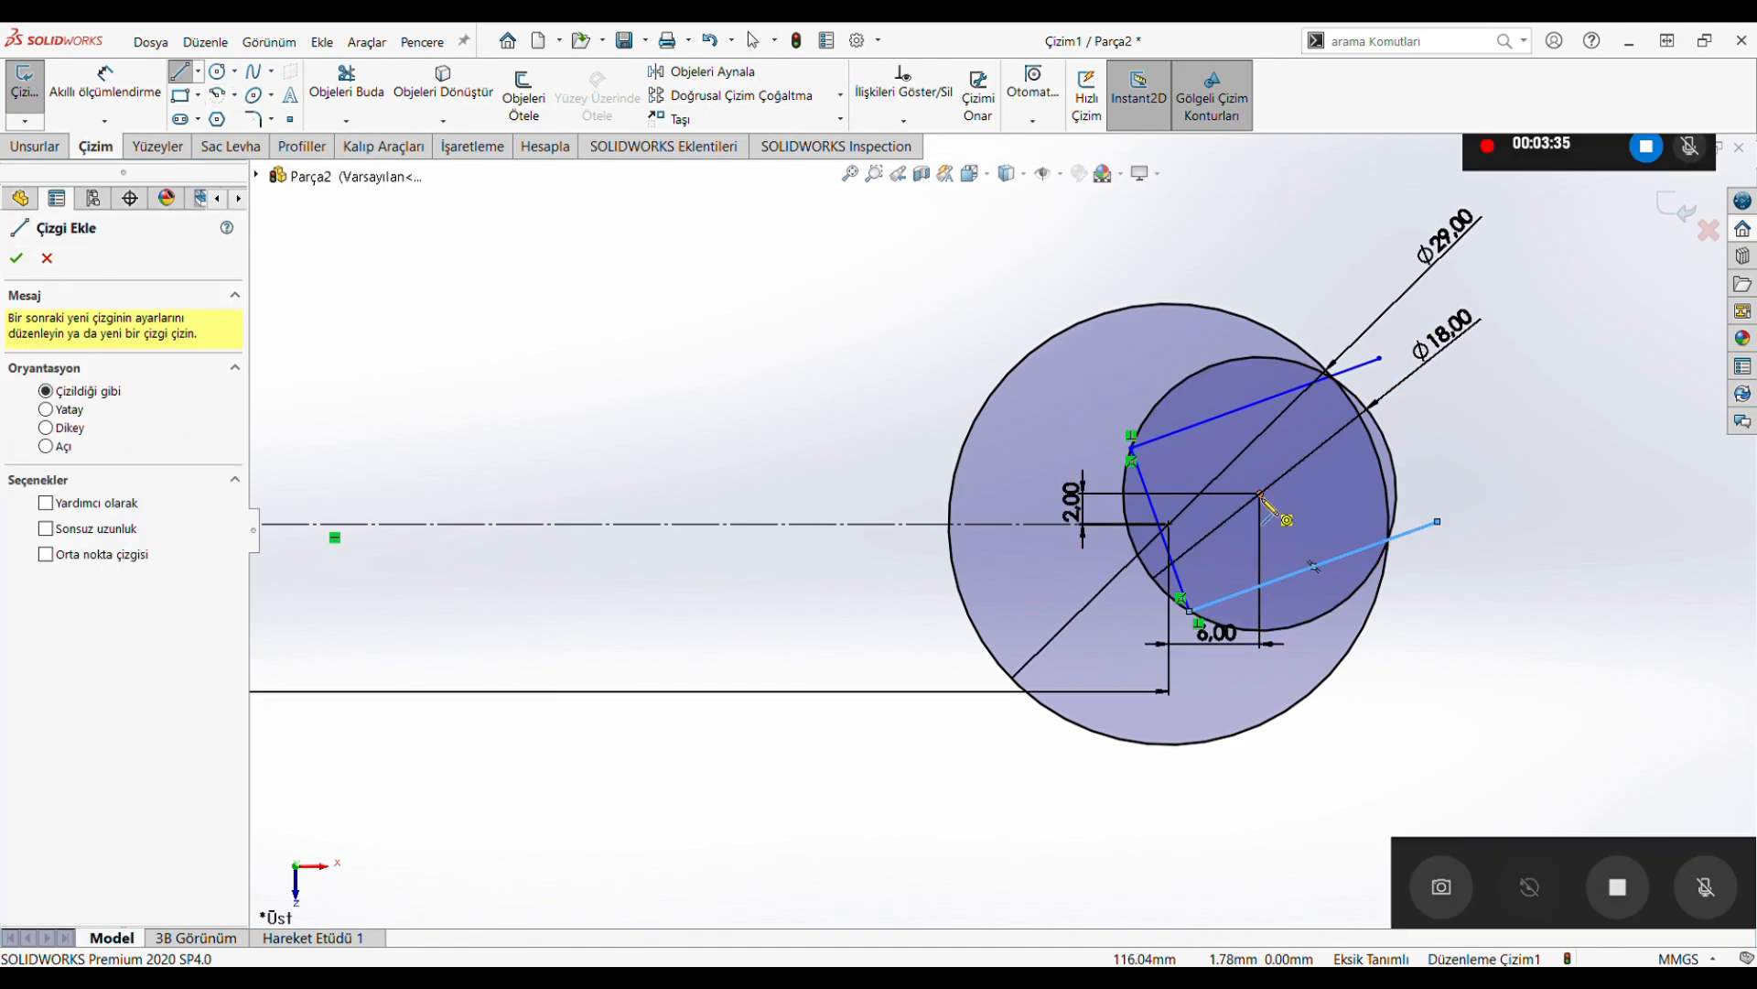
{"action": "left_click", "coordinate": [1543, 487]}
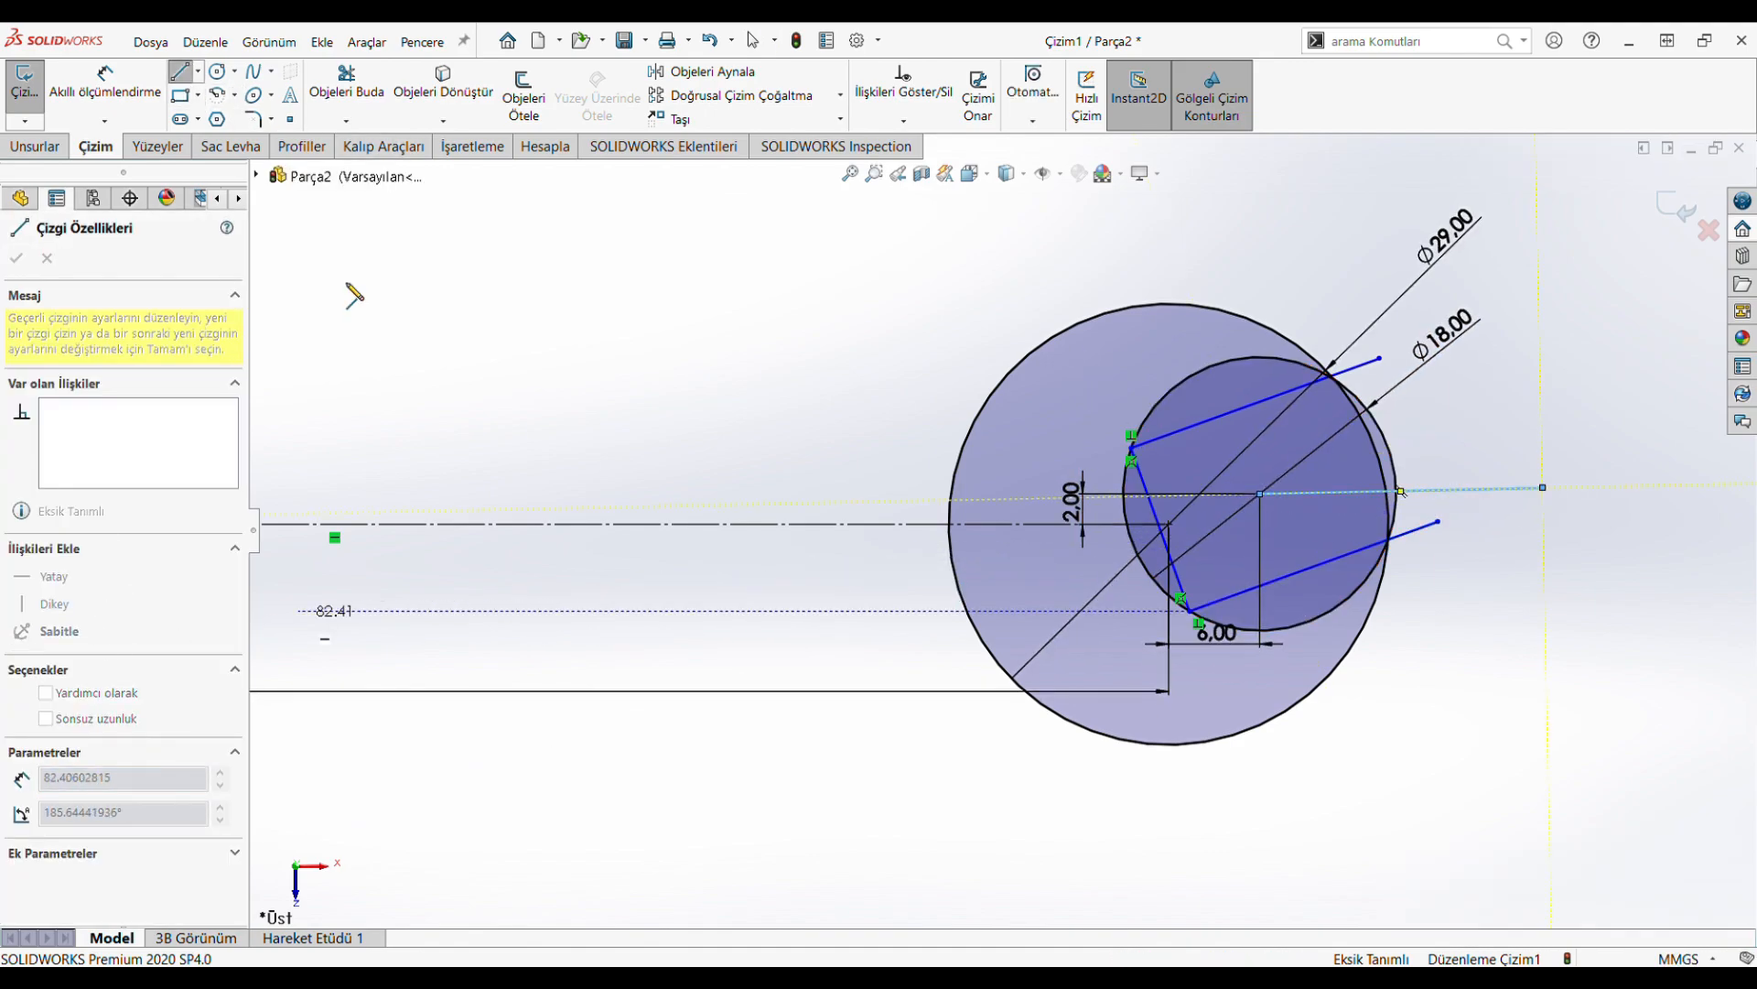
{"action": "key", "text": "Escape"}
{"action": "key", "text": "Escape"}
{"action": "left_click", "coordinate": [1468, 492]}
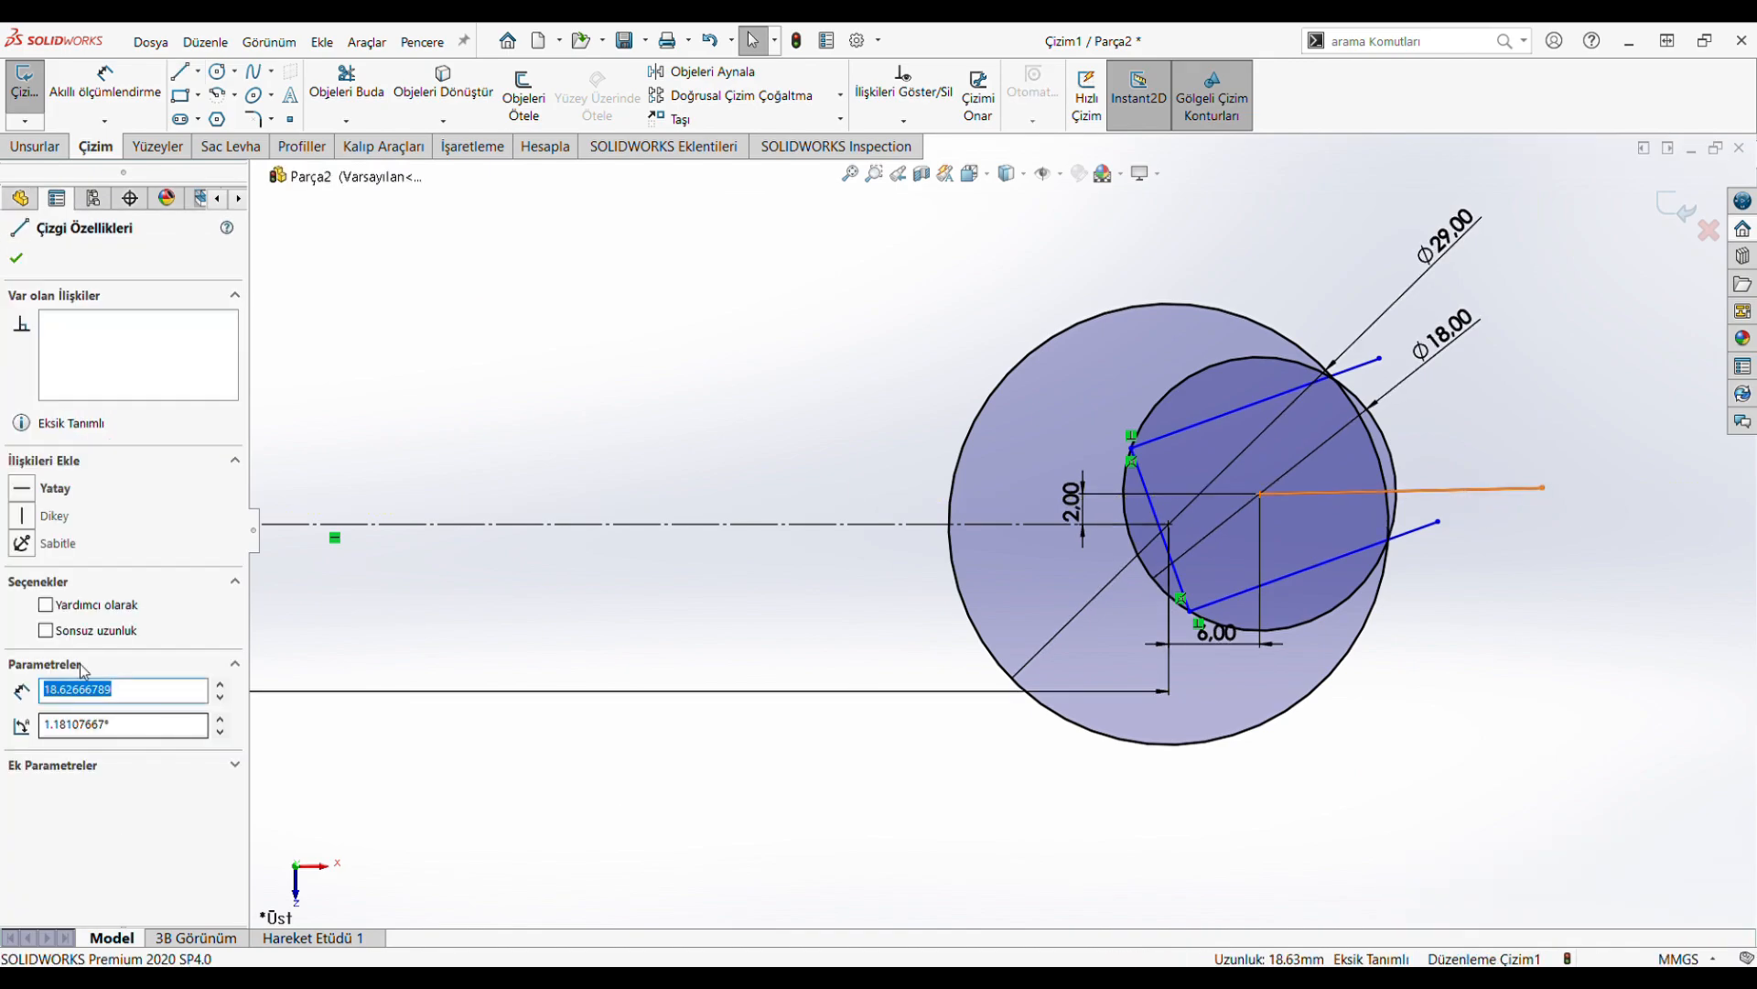
{"action": "left_click", "coordinate": [89, 605]}
{"action": "left_click", "coordinate": [28, 497]}
Dimension the angle between the horizontal construction line and the lower slanted slot side to 17°
{"action": "left_click", "coordinate": [104, 83]}
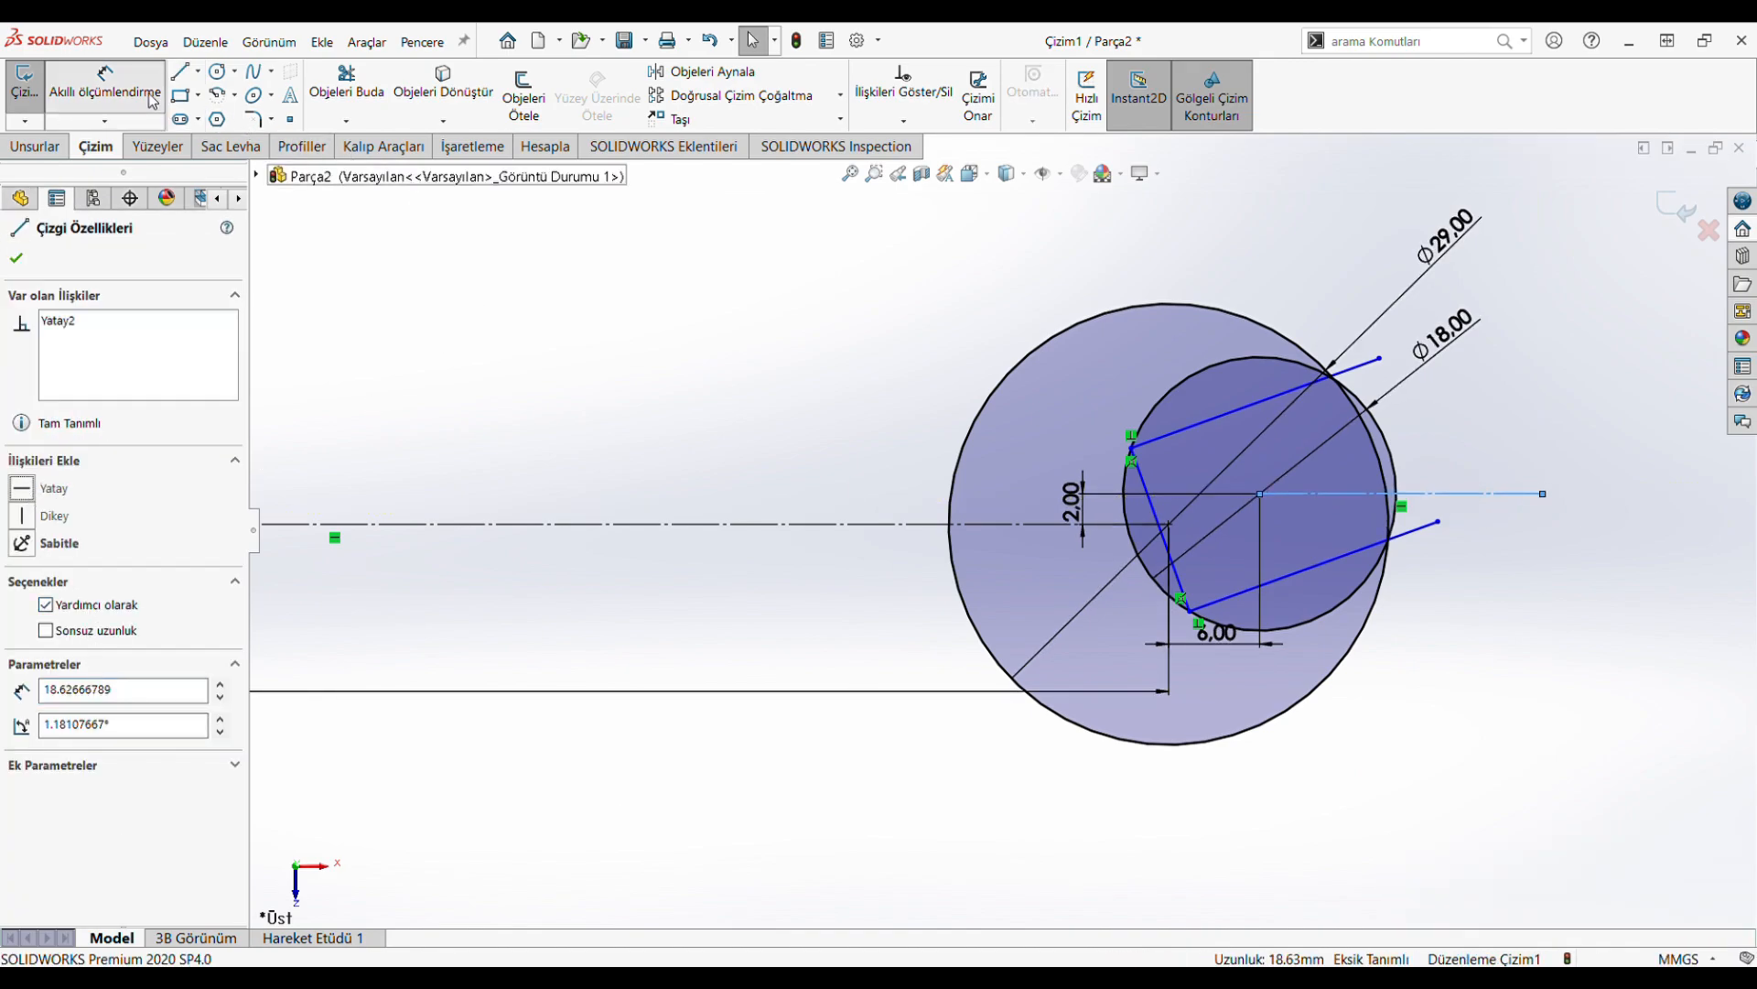
{"action": "left_click", "coordinate": [1350, 495]}
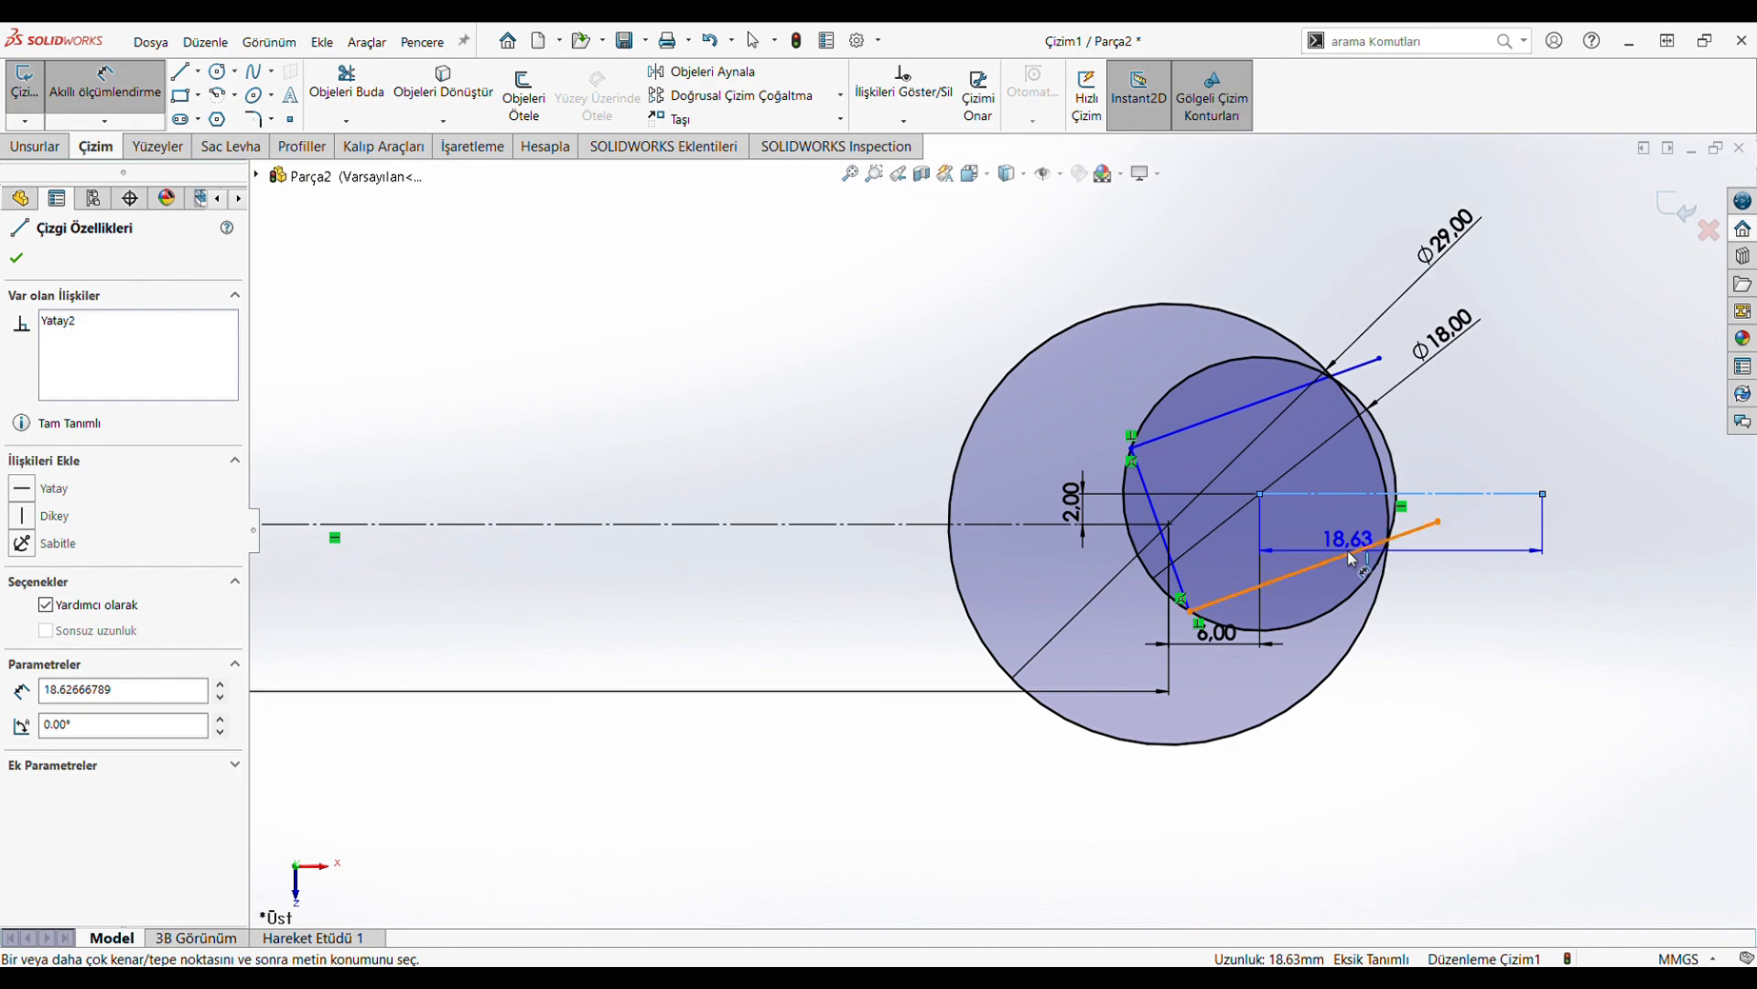
{"action": "left_click", "coordinate": [1353, 560]}
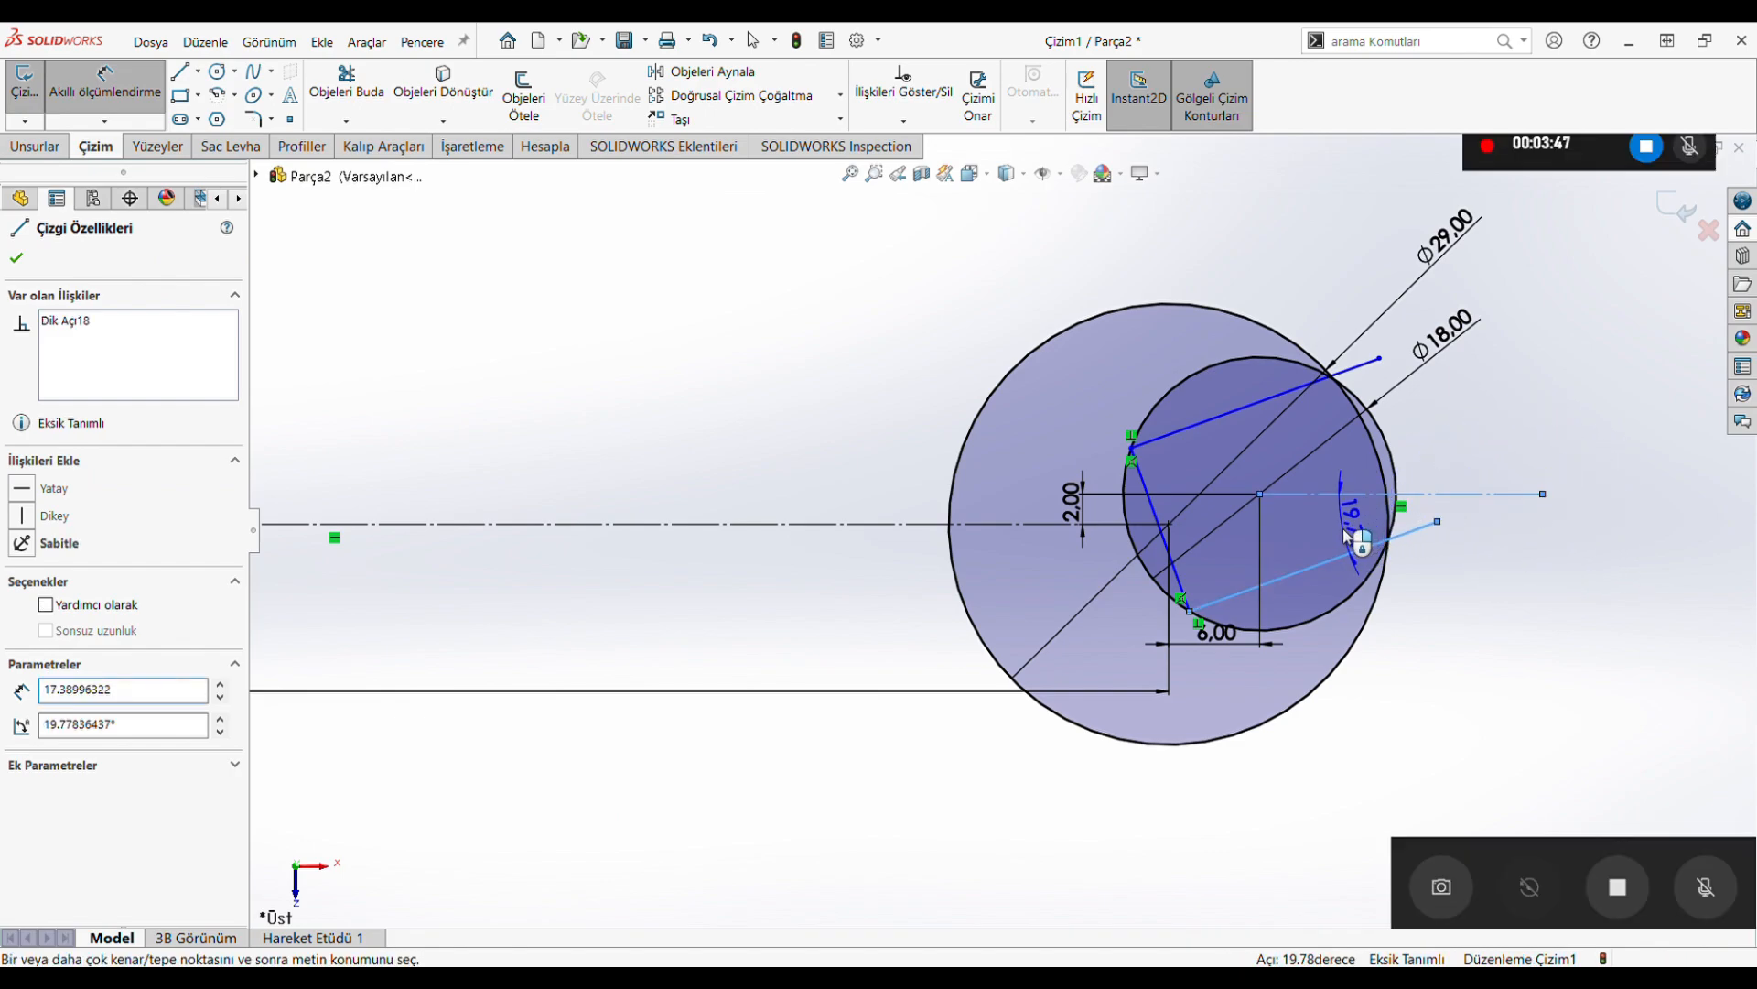
{"action": "left_click", "coordinate": [1372, 543]}
{"action": "type", "text": "17"}
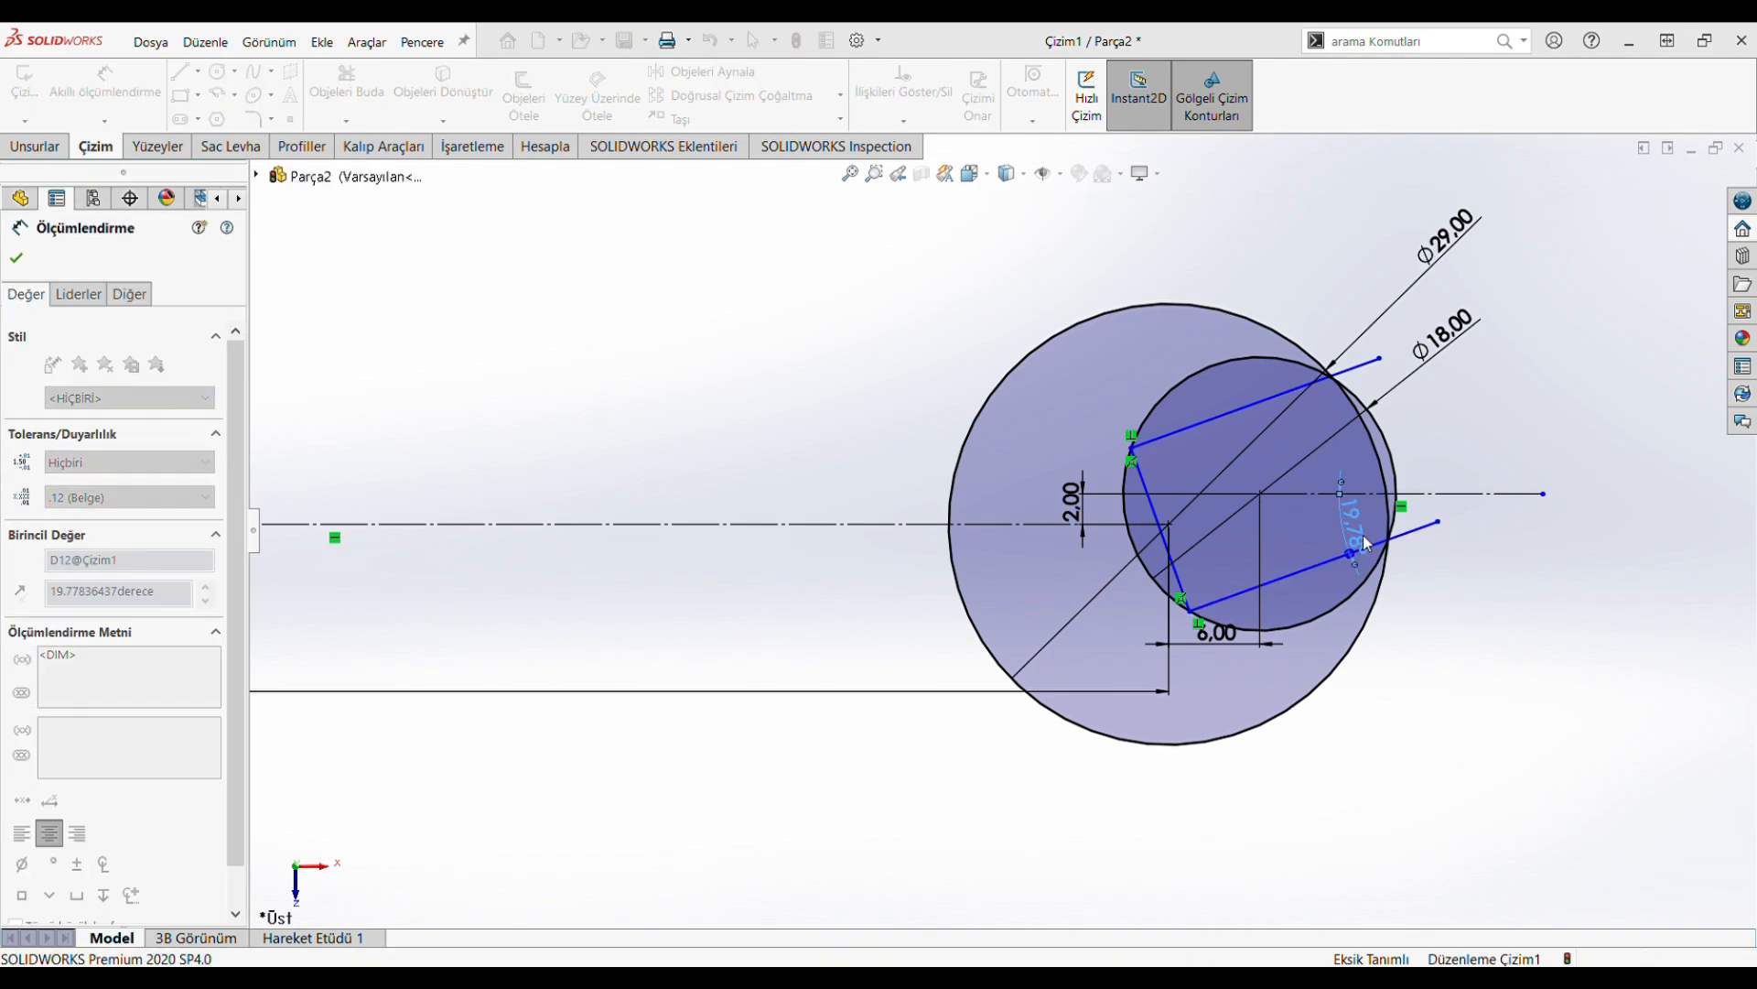
{"action": "key", "text": "Return"}
Dimension the distance between the two slanted sides of the slot in the 29 mm head to 13 mm
{"action": "left_click", "coordinate": [1375, 384]}
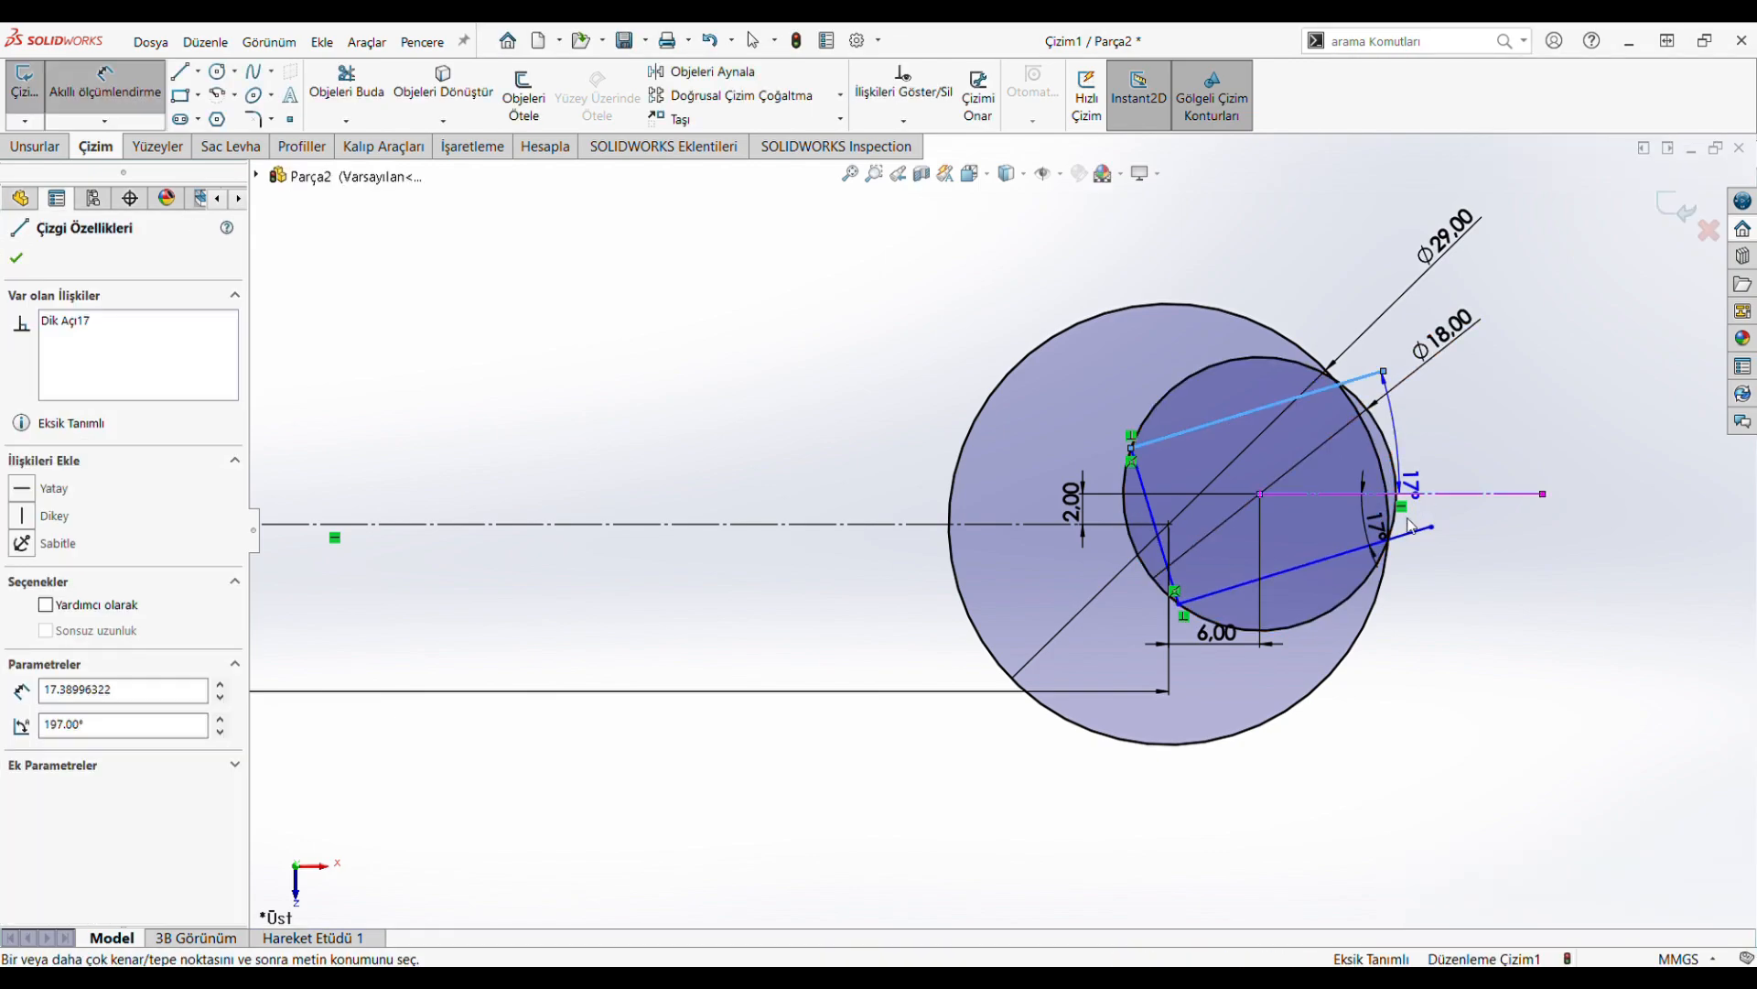
{"action": "left_click", "coordinate": [1387, 540]}
{"action": "left_click", "coordinate": [1461, 446]}
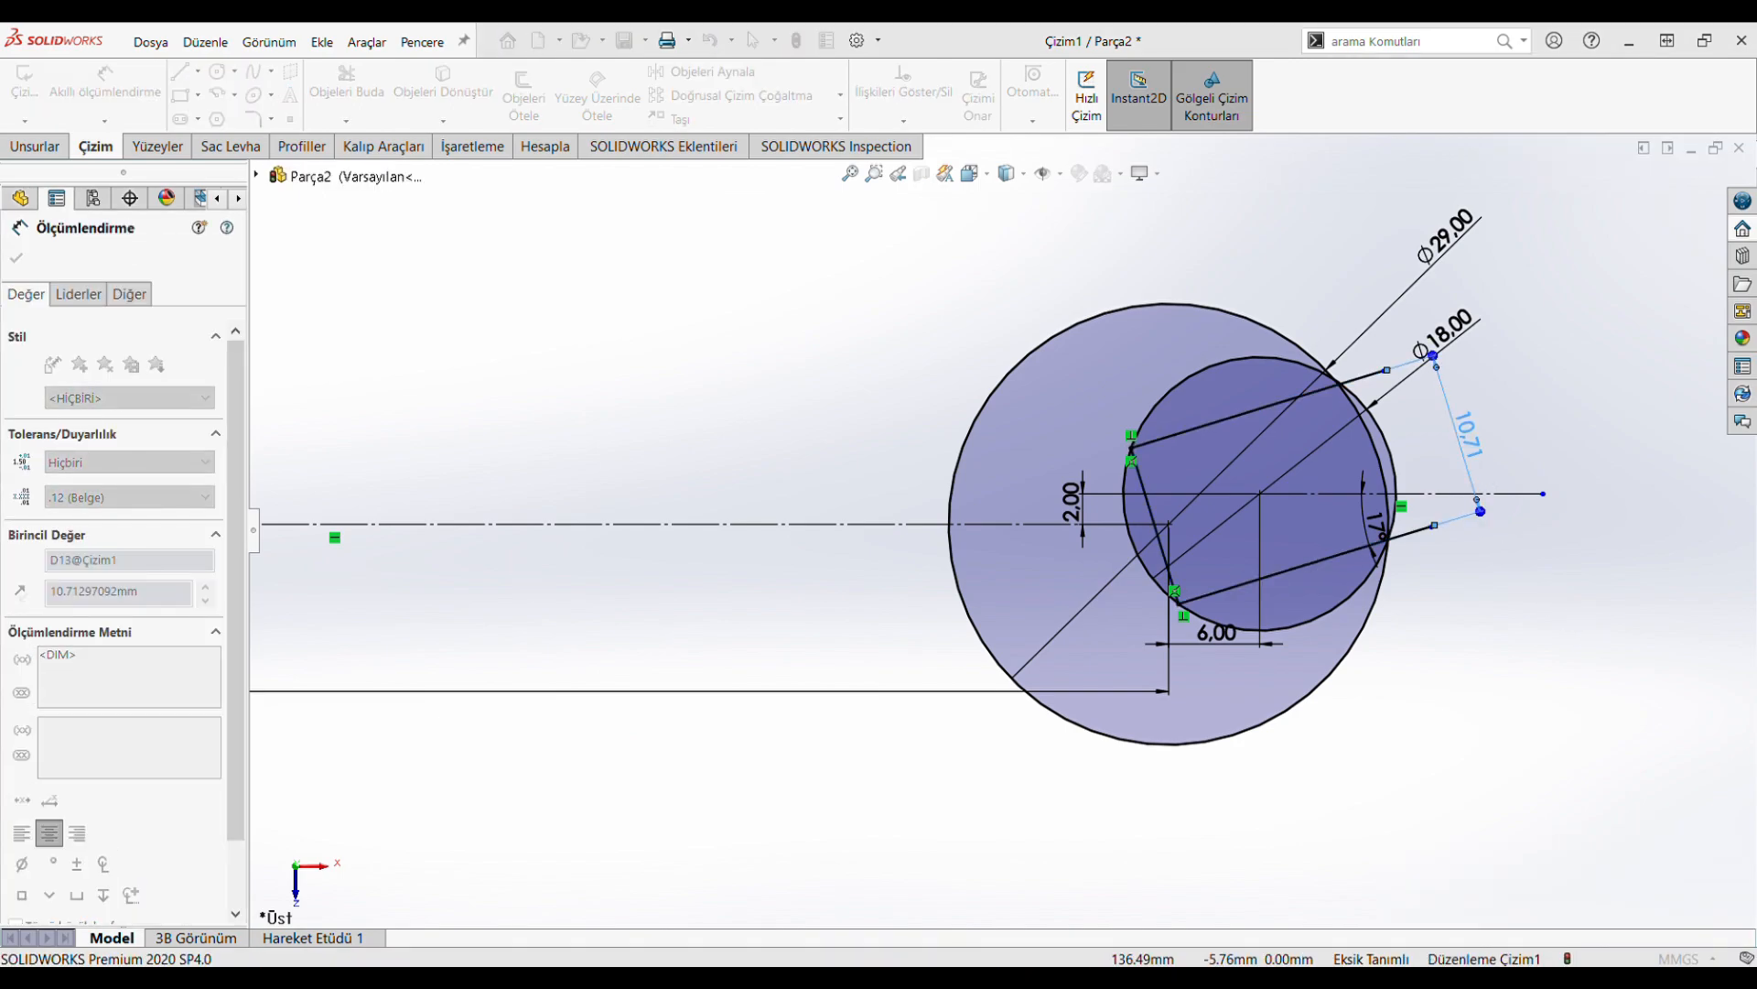
{"action": "type", "text": "13"}
{"action": "key", "text": "Return"}
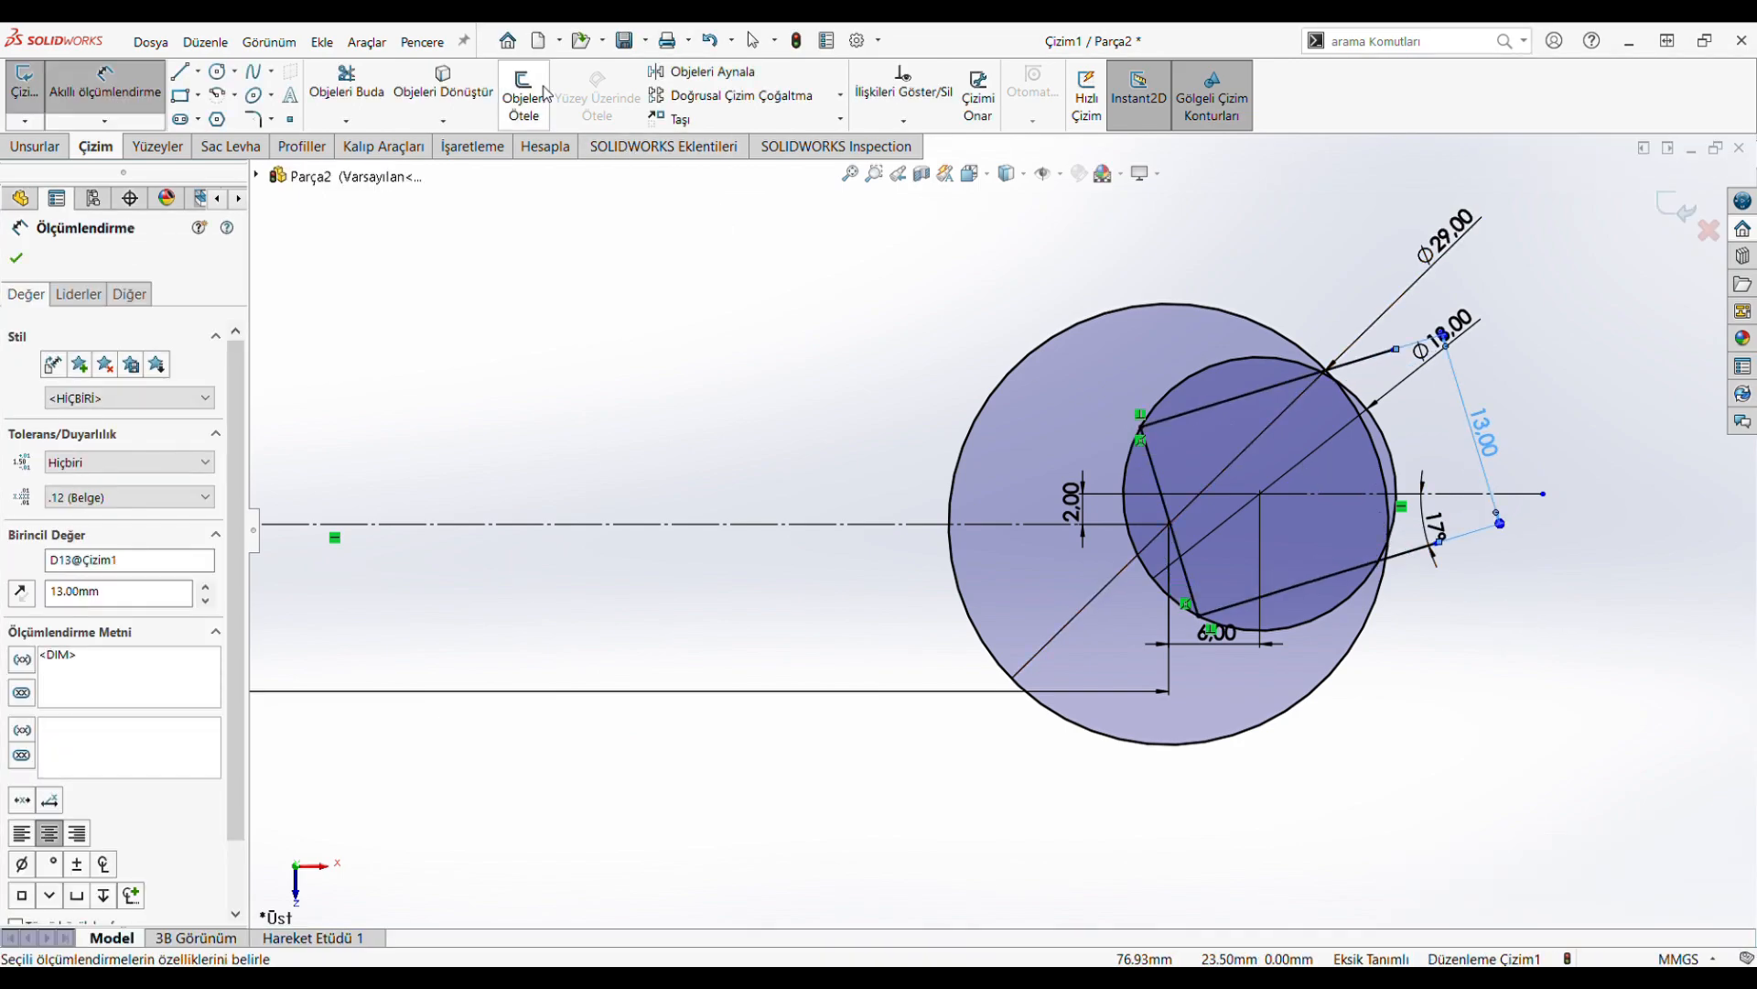
{"action": "left_click", "coordinate": [346, 82]}
{"action": "scroll", "coordinate": [1332, 432], "scroll_direction": "down", "scroll_amount": 2}
{"action": "scroll", "coordinate": [1185, 545], "scroll_direction": "down", "scroll_amount": 1}
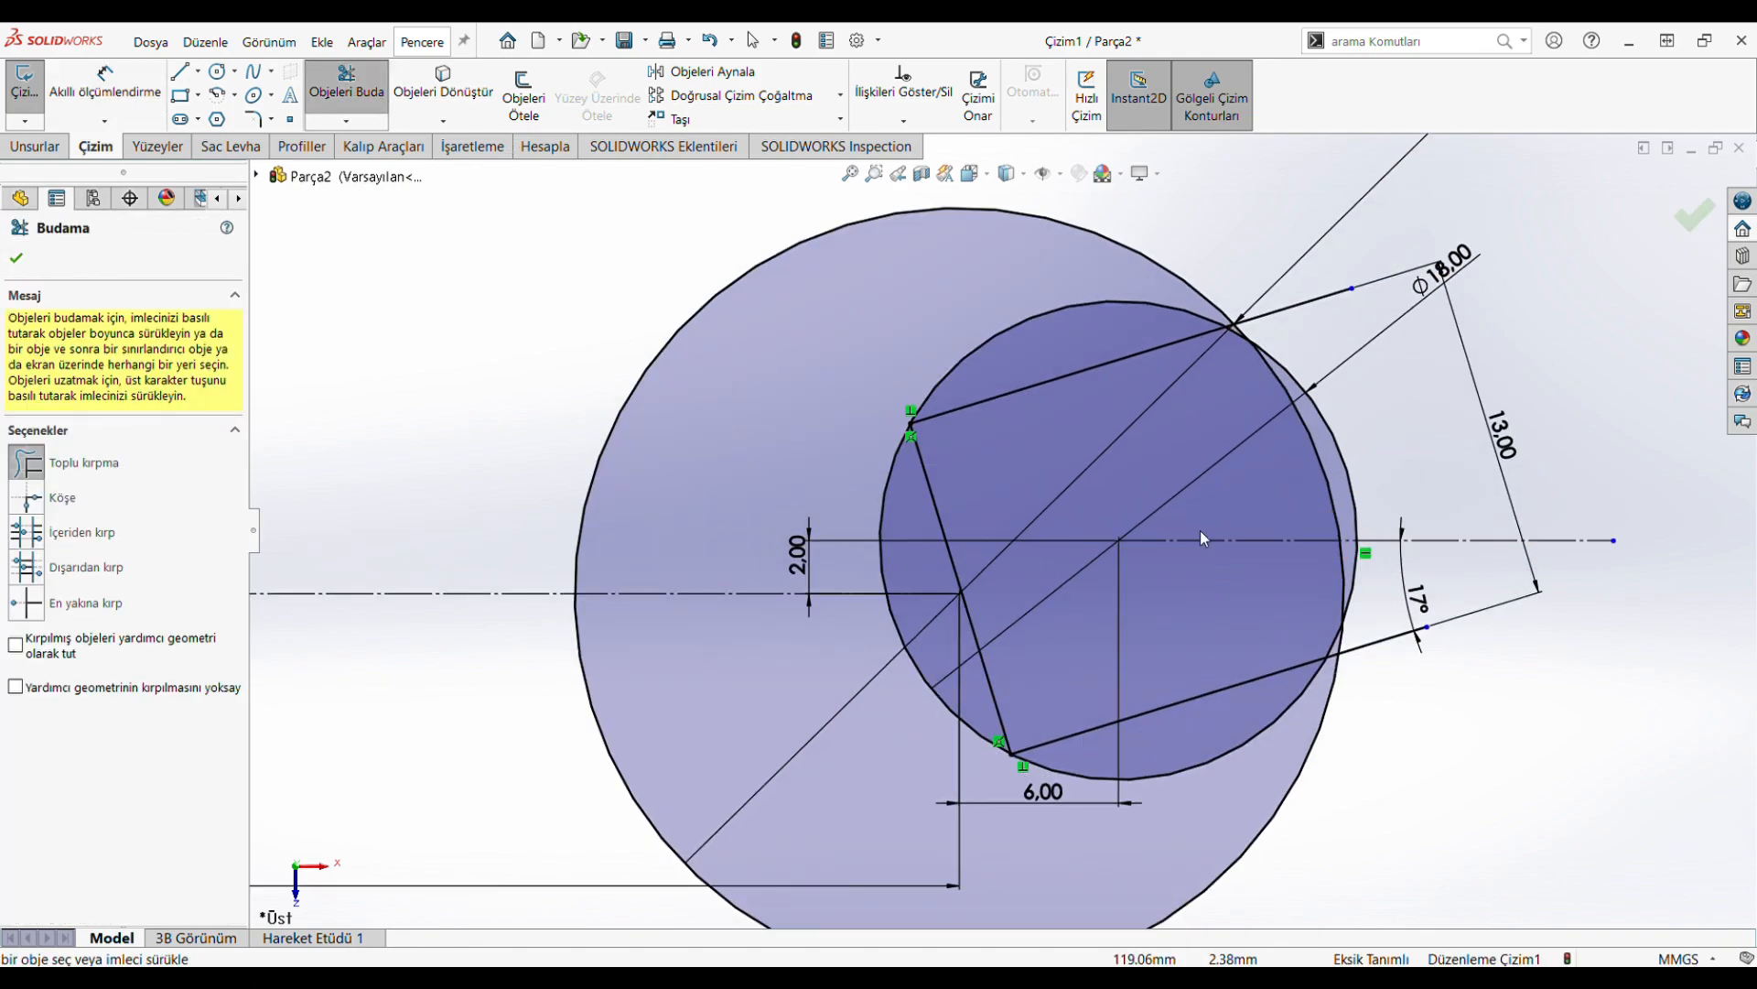
{"action": "key", "text": "Escape"}
Convert the chord joining the two slanted slot sides of the 29 mm head to construction geometry
{"action": "left_click", "coordinate": [953, 561]}
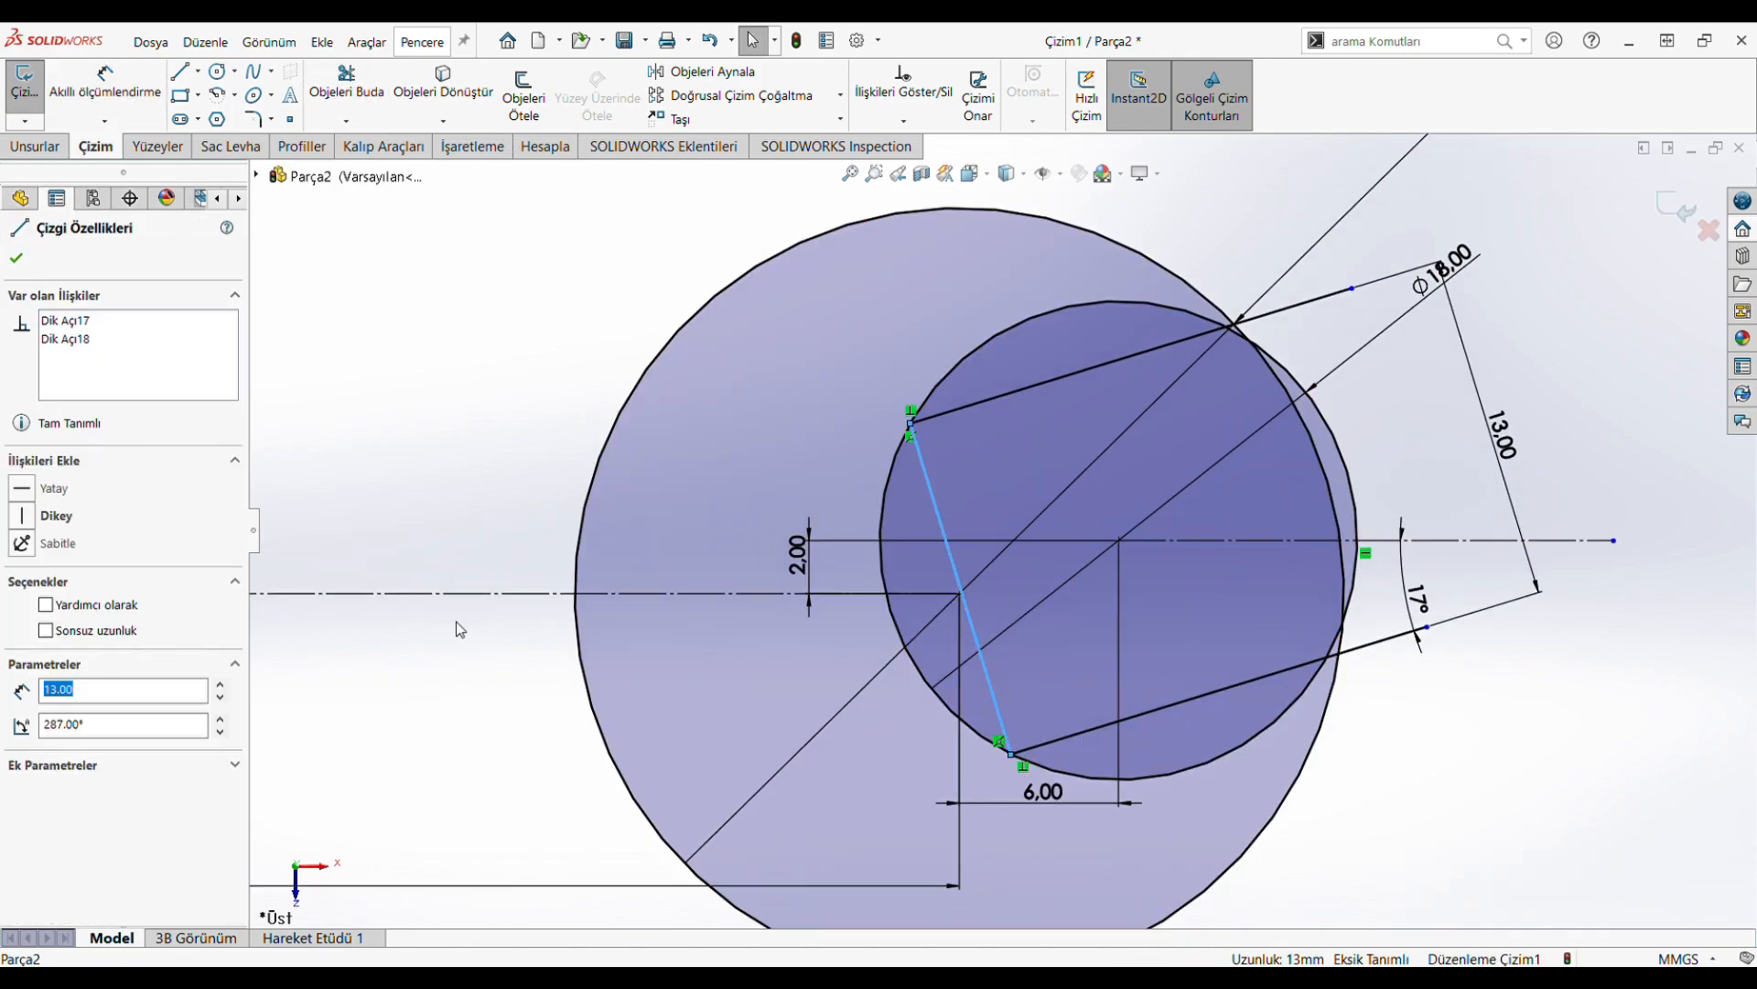
{"action": "left_click", "coordinate": [15, 257]}
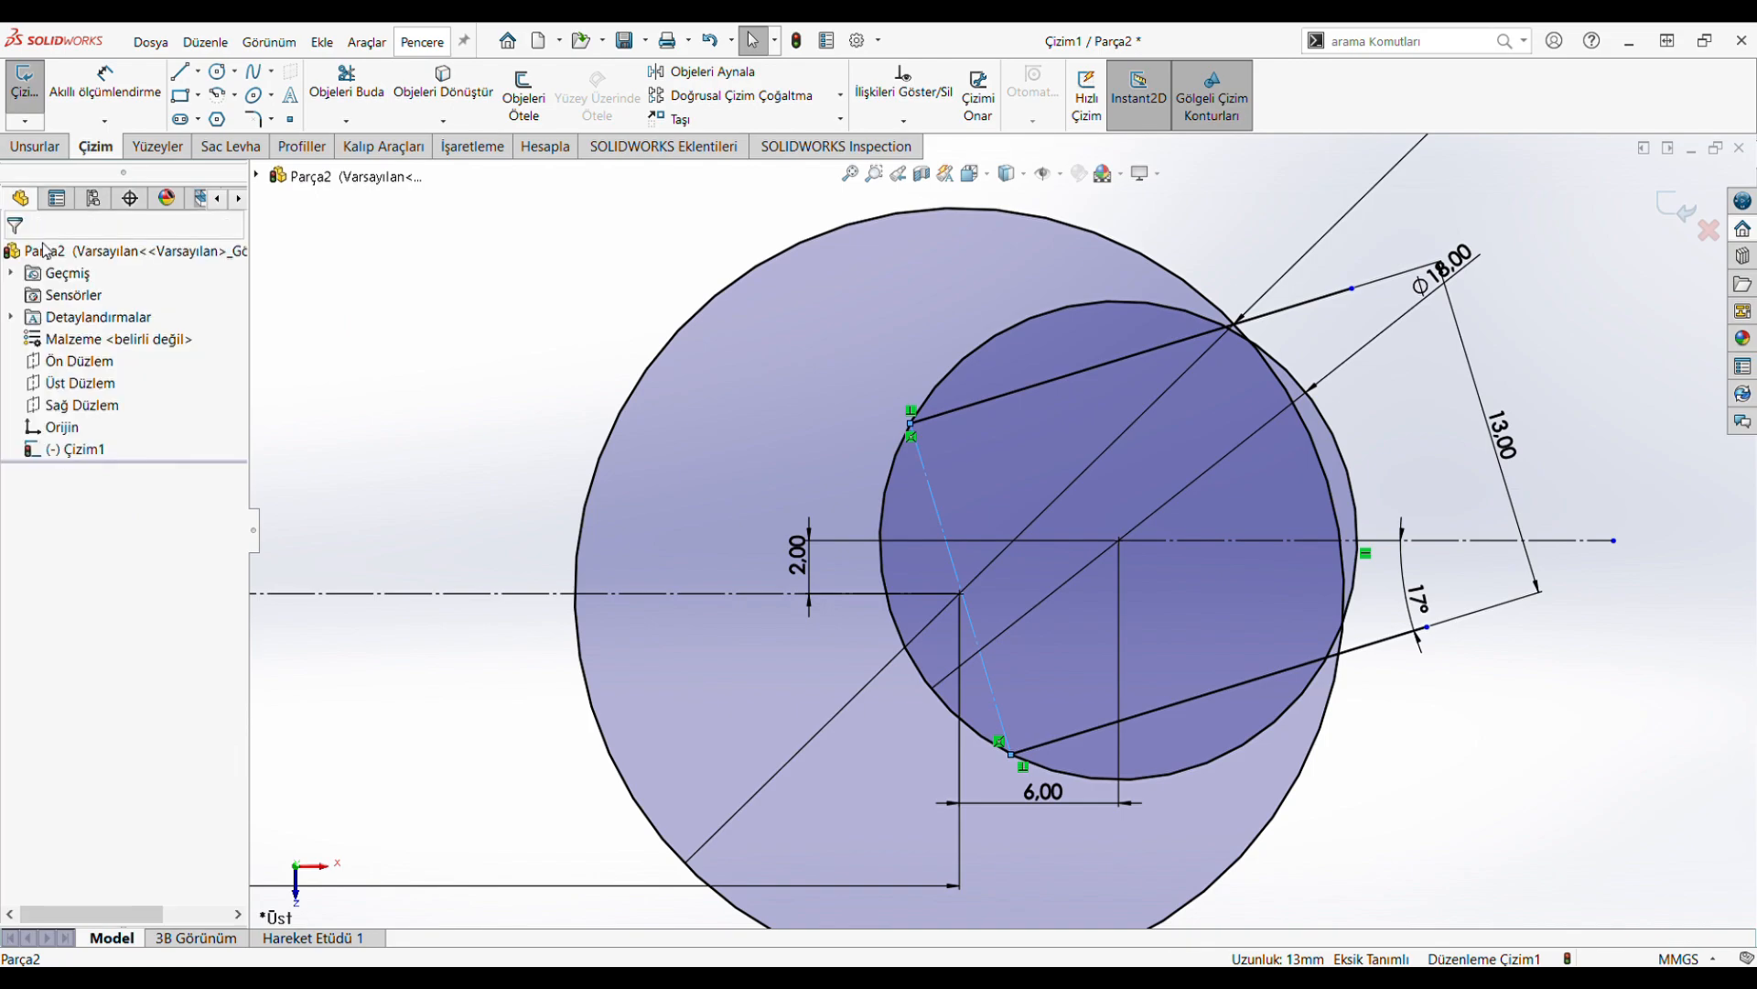
Trim away the two arcs of the 18 mm circle that lie above and below the slanted slot sides
{"action": "left_click", "coordinate": [346, 82]}
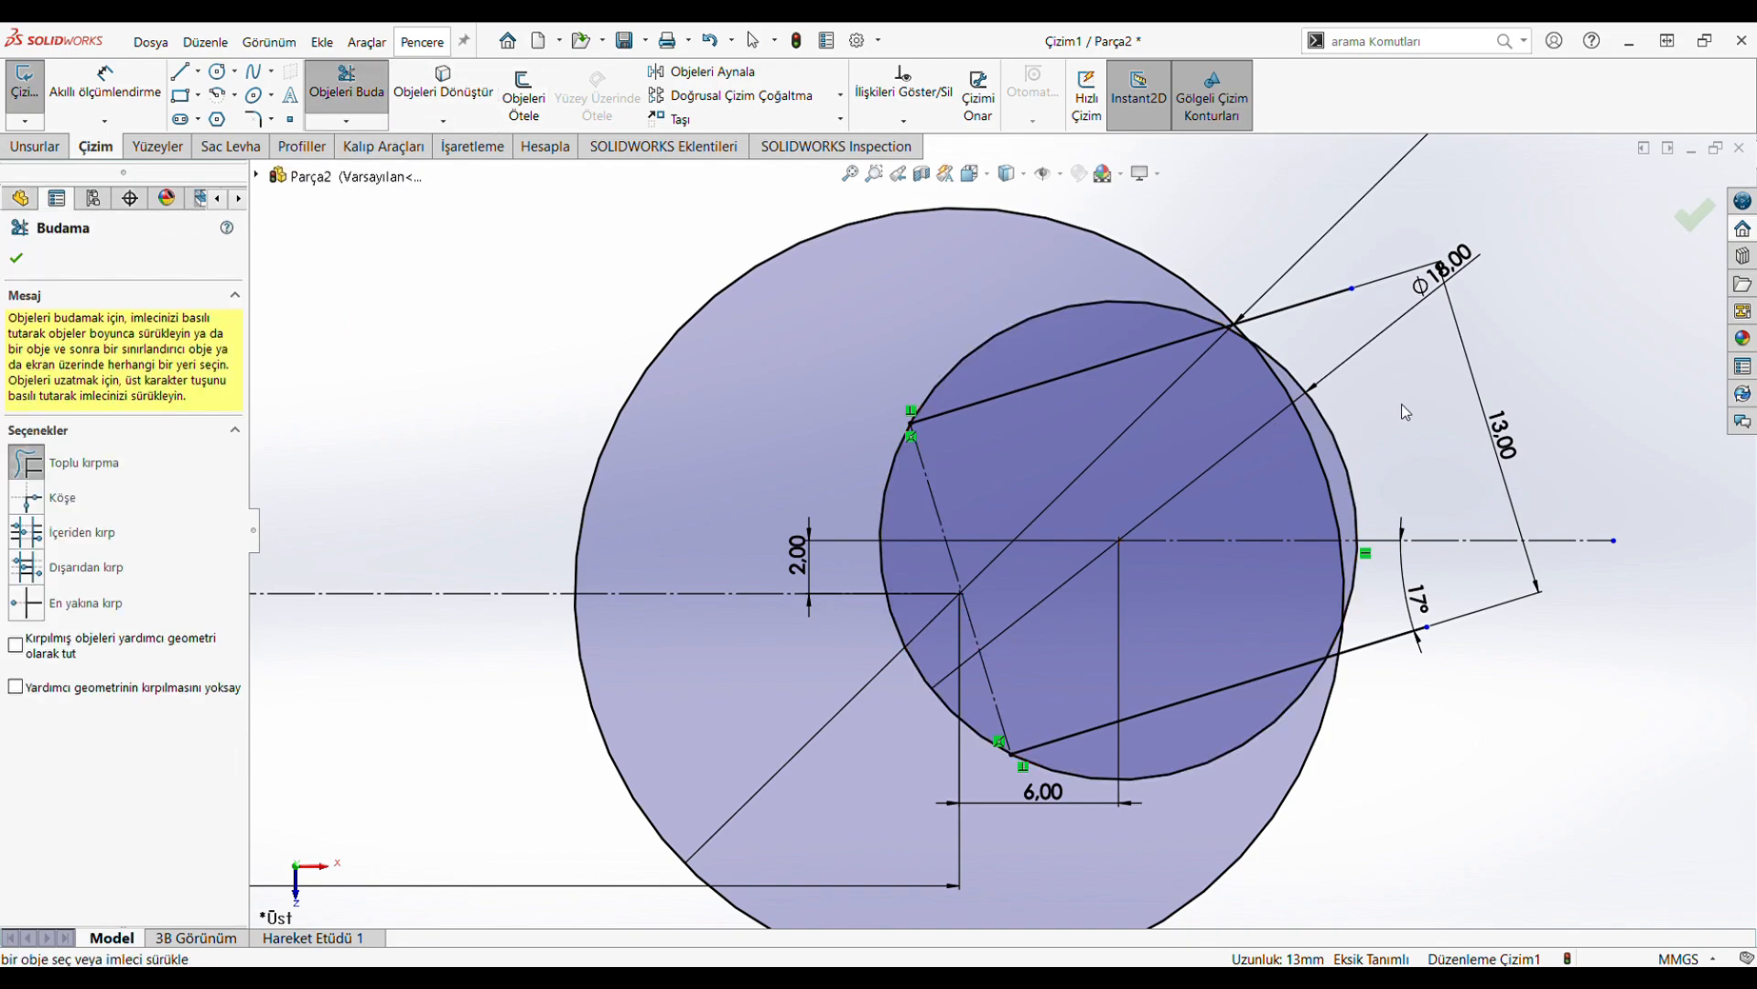
{"action": "left_click_drag", "start_coordinate": [959, 290], "coordinate": [1015, 368]}
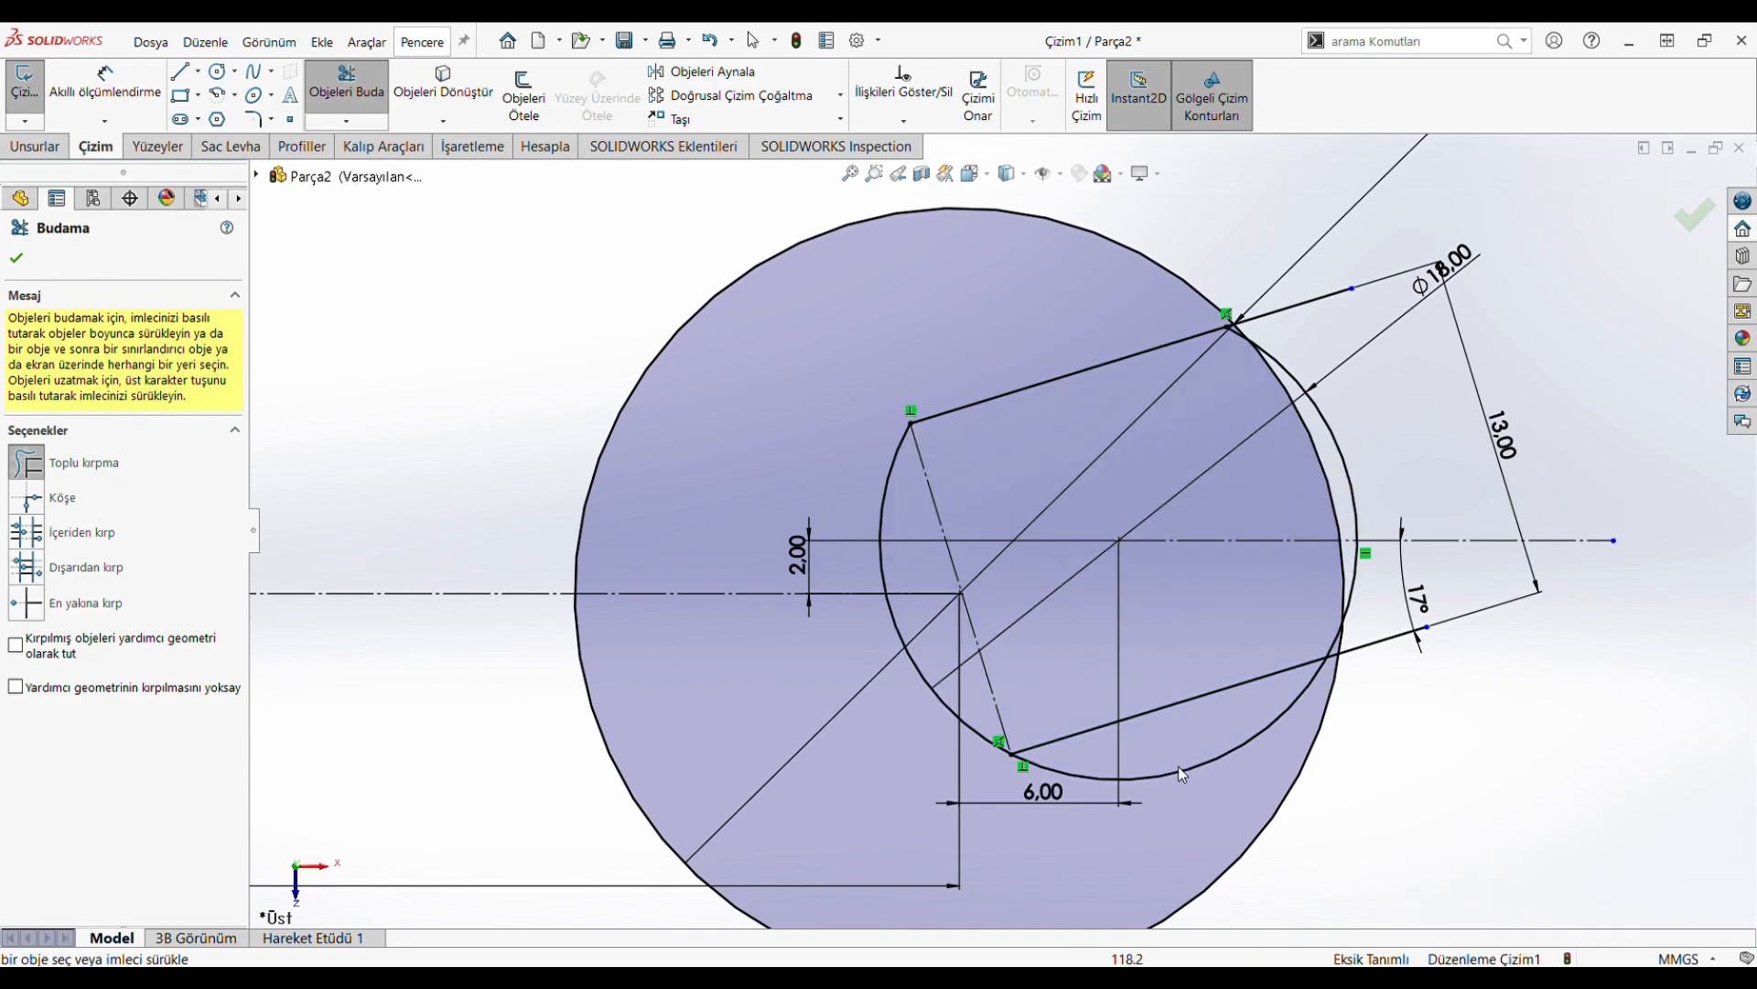
{"action": "scroll", "coordinate": [1380, 553], "scroll_direction": "down", "scroll_amount": 2}
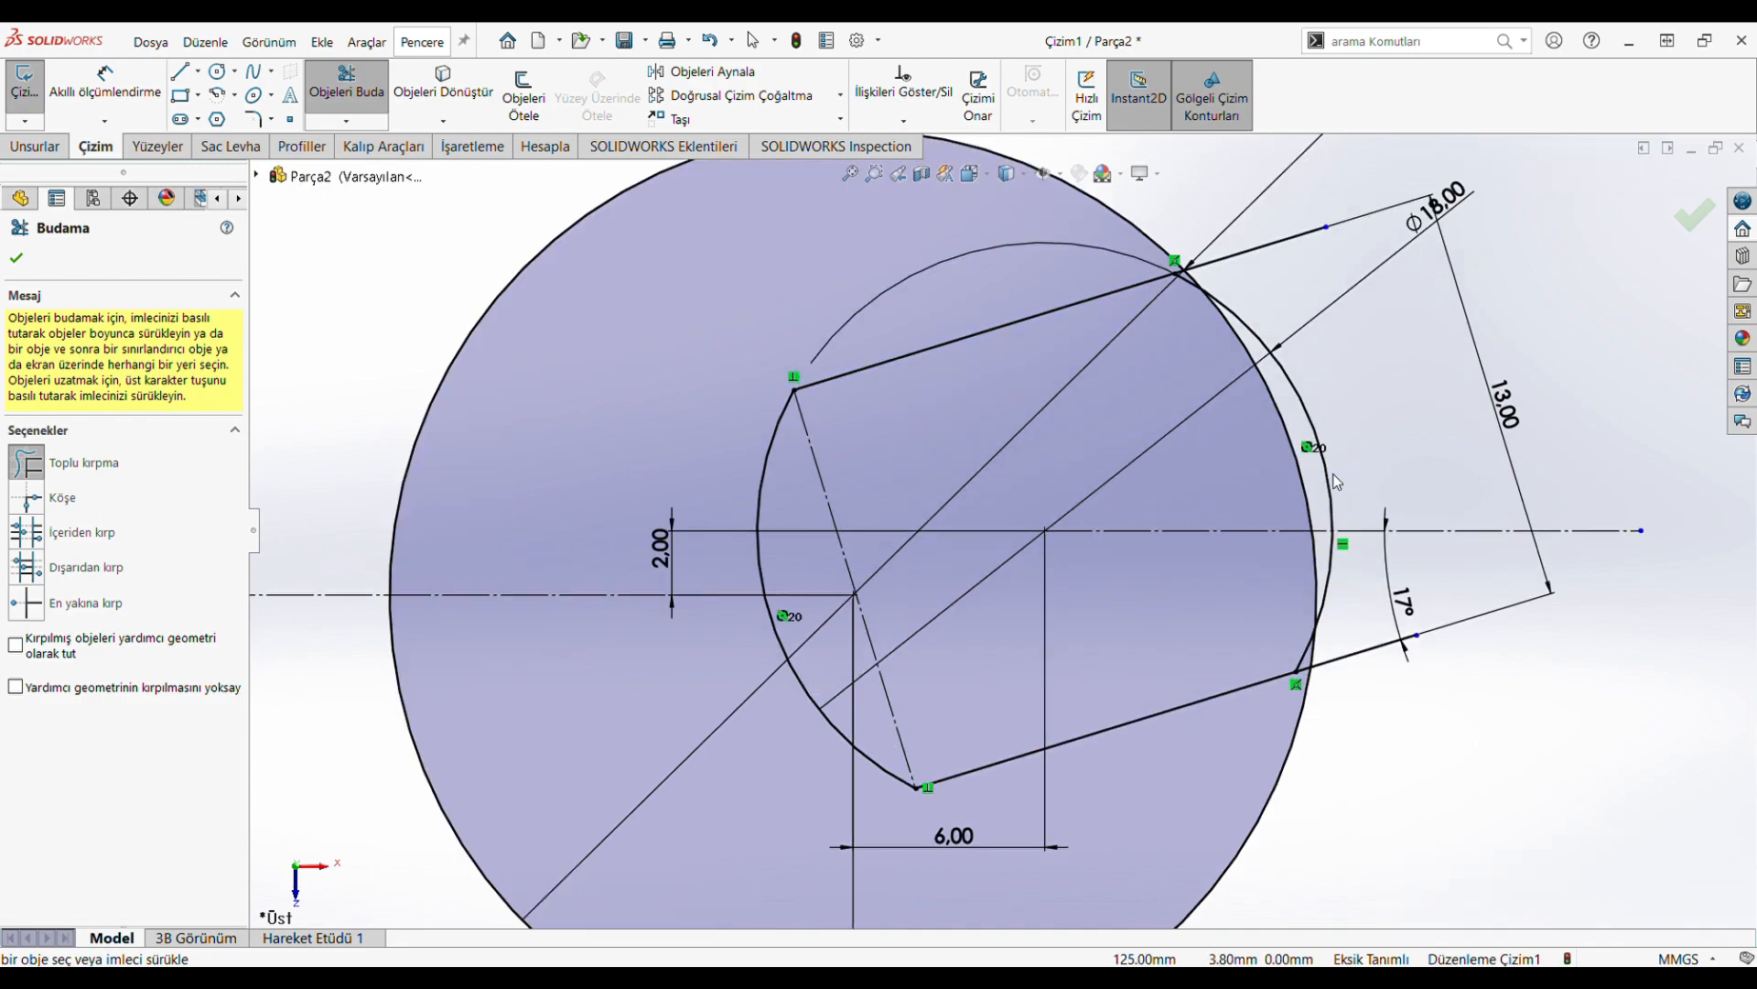
Convert the remaining arc of the 18 mm circle at the mouth of the jaw to construction geometry
{"action": "key", "text": "Escape"}
{"action": "left_click", "coordinate": [1329, 480]}
{"action": "left_click", "coordinate": [45, 550]}
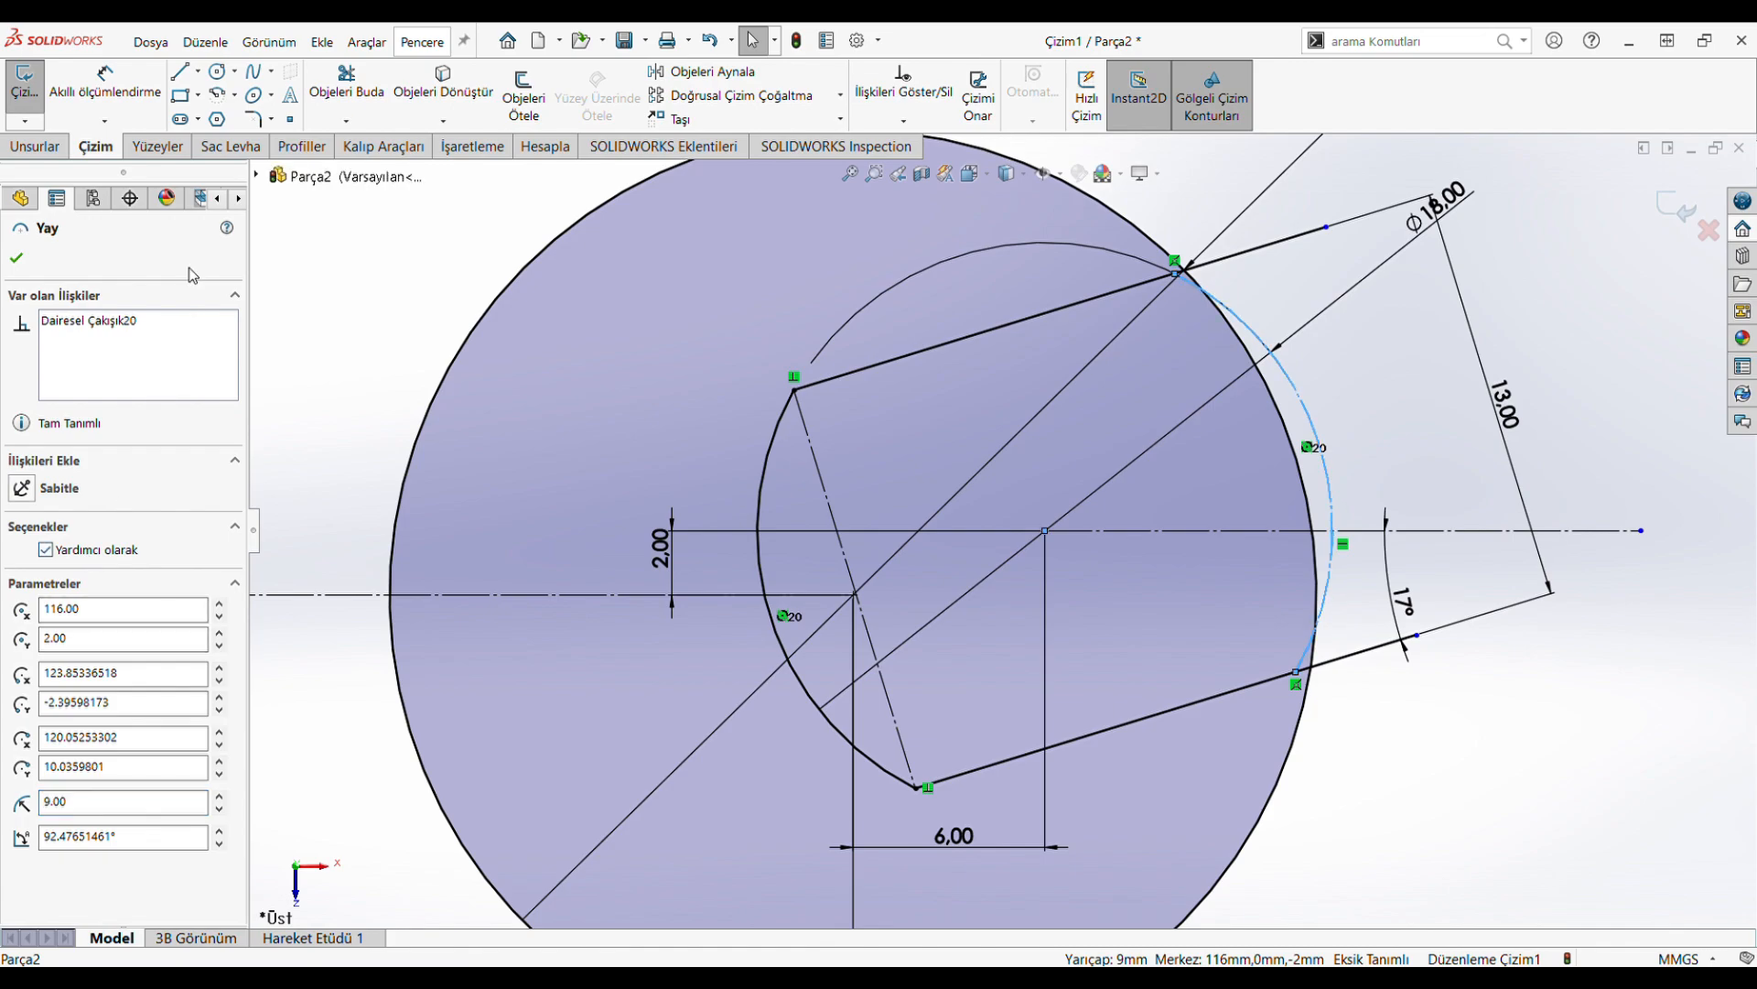
Trim the 29 mm circle across the jaw mouth and the ends of both slot sides that extend beyond that circle
{"action": "left_click", "coordinate": [345, 80]}
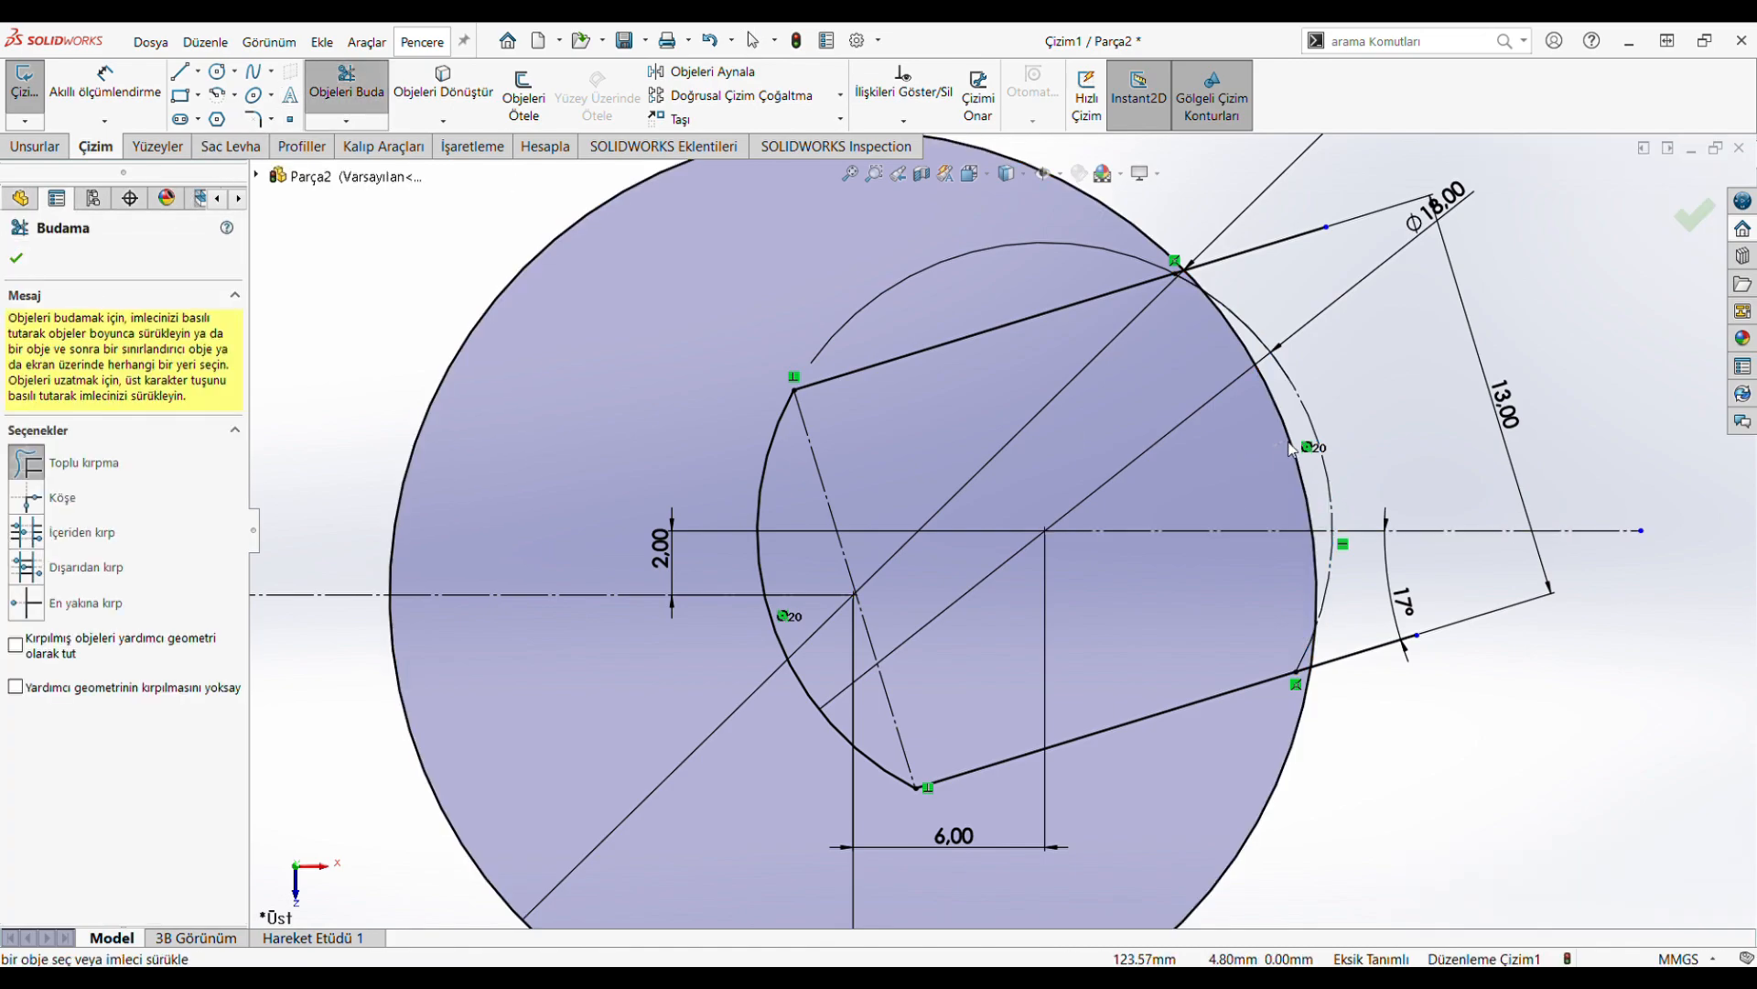
{"action": "left_click_drag", "start_coordinate": [1290, 449], "coordinate": [1298, 447]}
{"action": "left_click_drag", "start_coordinate": [1279, 243], "coordinate": [1271, 227]}
{"action": "scroll", "coordinate": [1199, 275], "scroll_direction": "down", "scroll_amount": 7}
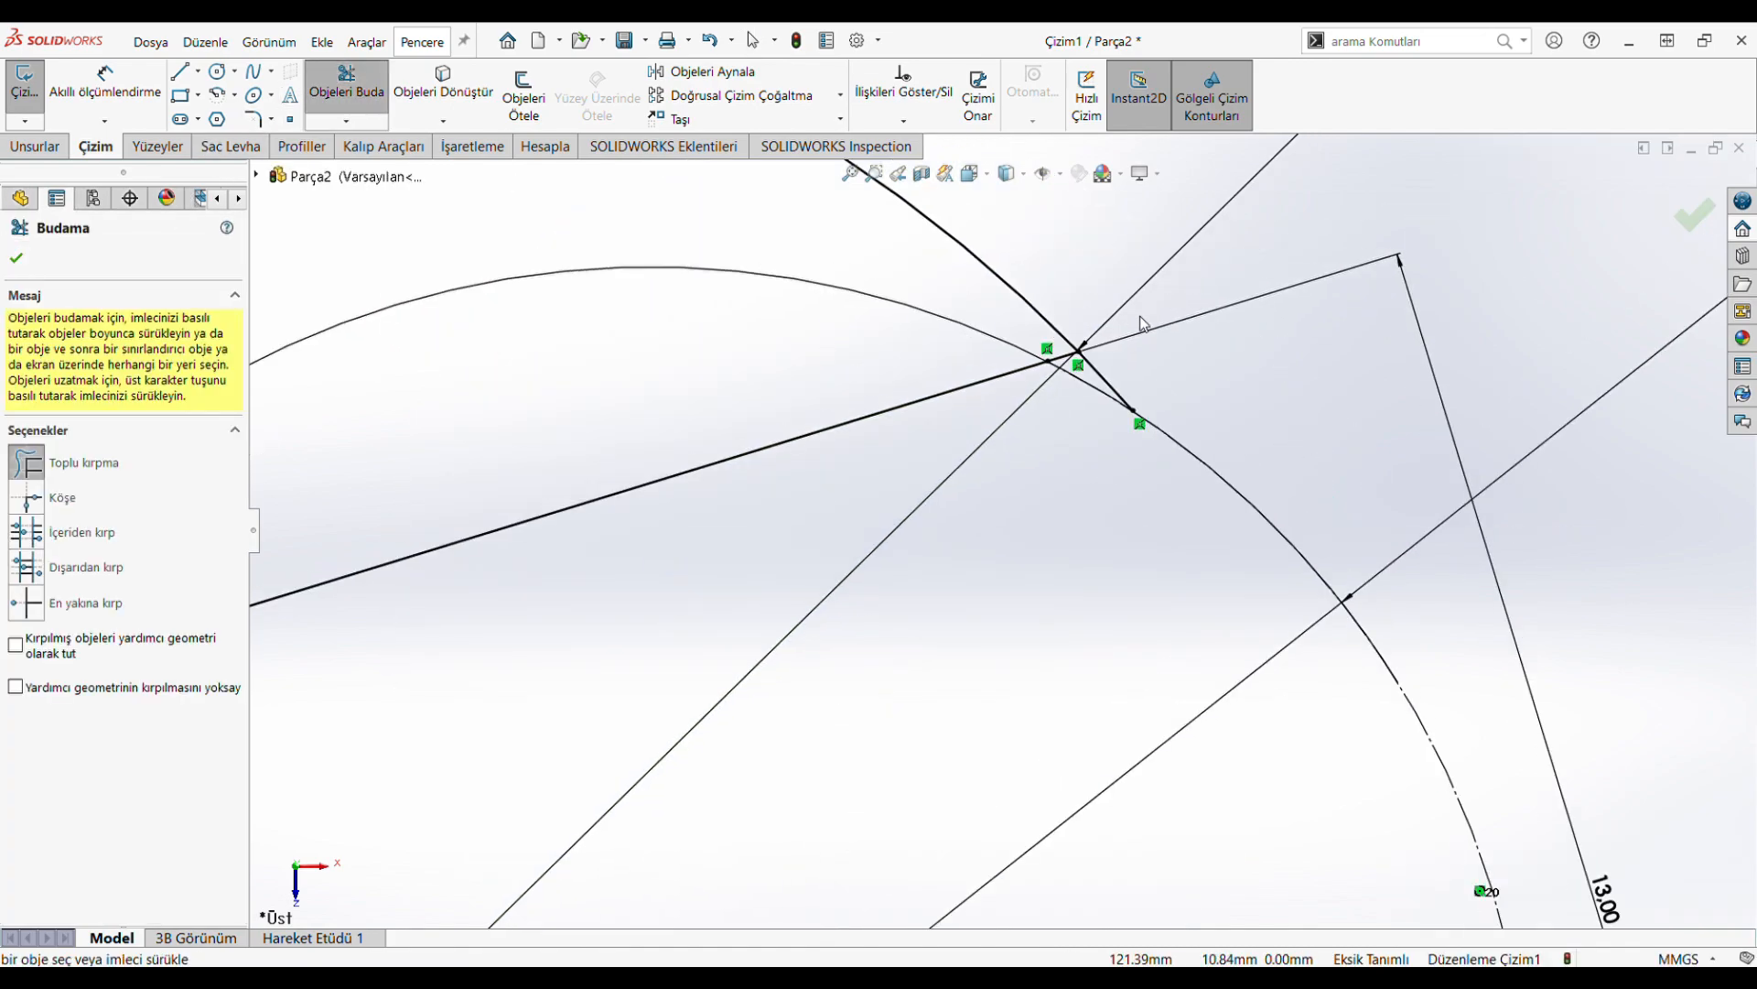
{"action": "left_click_drag", "start_coordinate": [1080, 443], "coordinate": [1025, 459]}
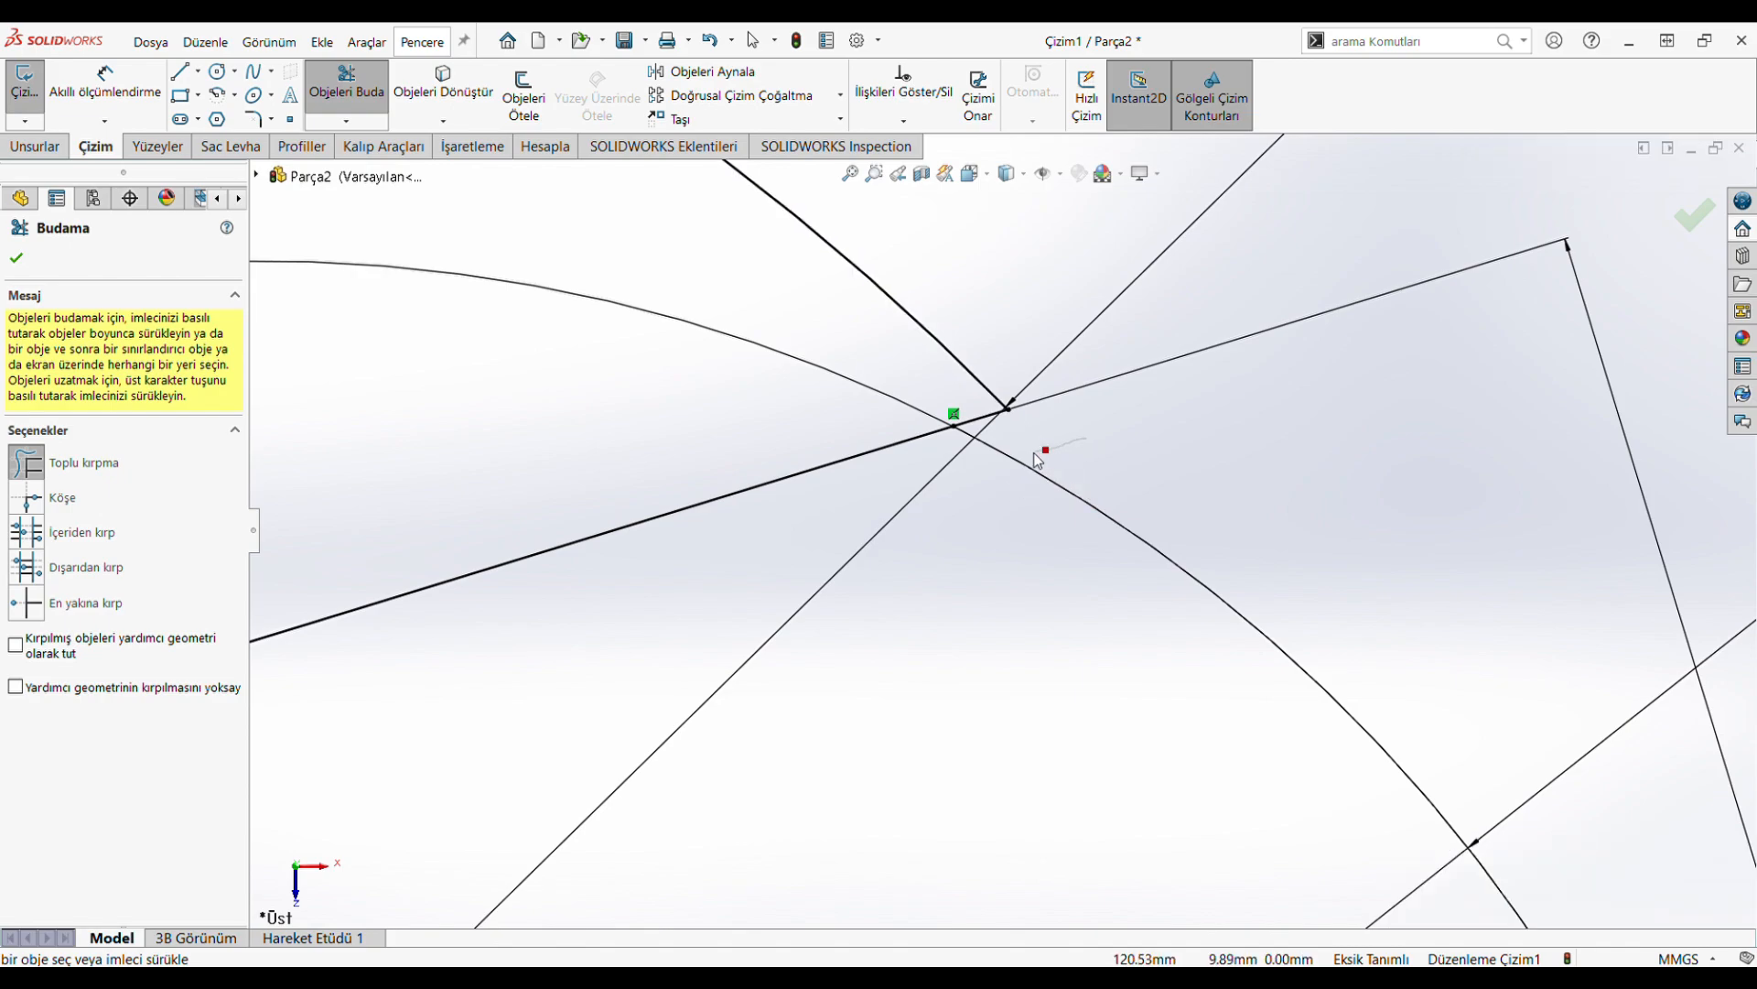
{"action": "scroll", "coordinate": [999, 558], "scroll_direction": "up", "scroll_amount": 2}
{"action": "scroll", "coordinate": [1025, 622], "scroll_direction": "up", "scroll_amount": 4}
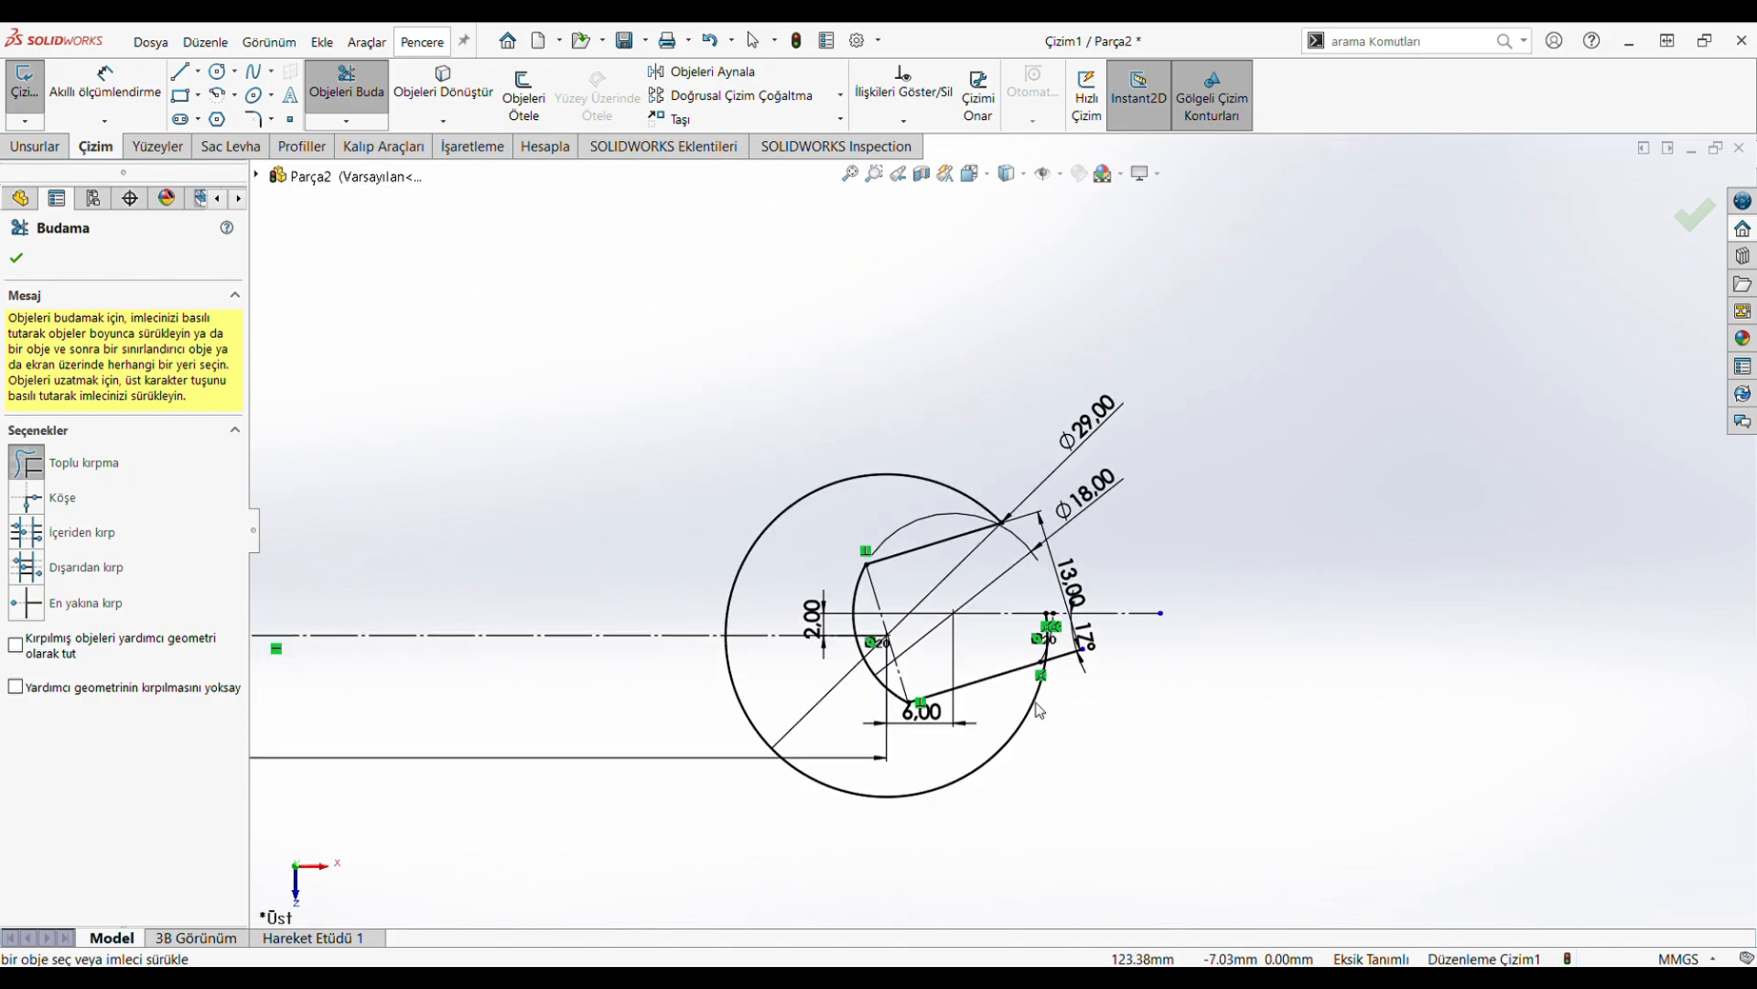
{"action": "scroll", "coordinate": [1039, 640], "scroll_direction": "down", "scroll_amount": 6}
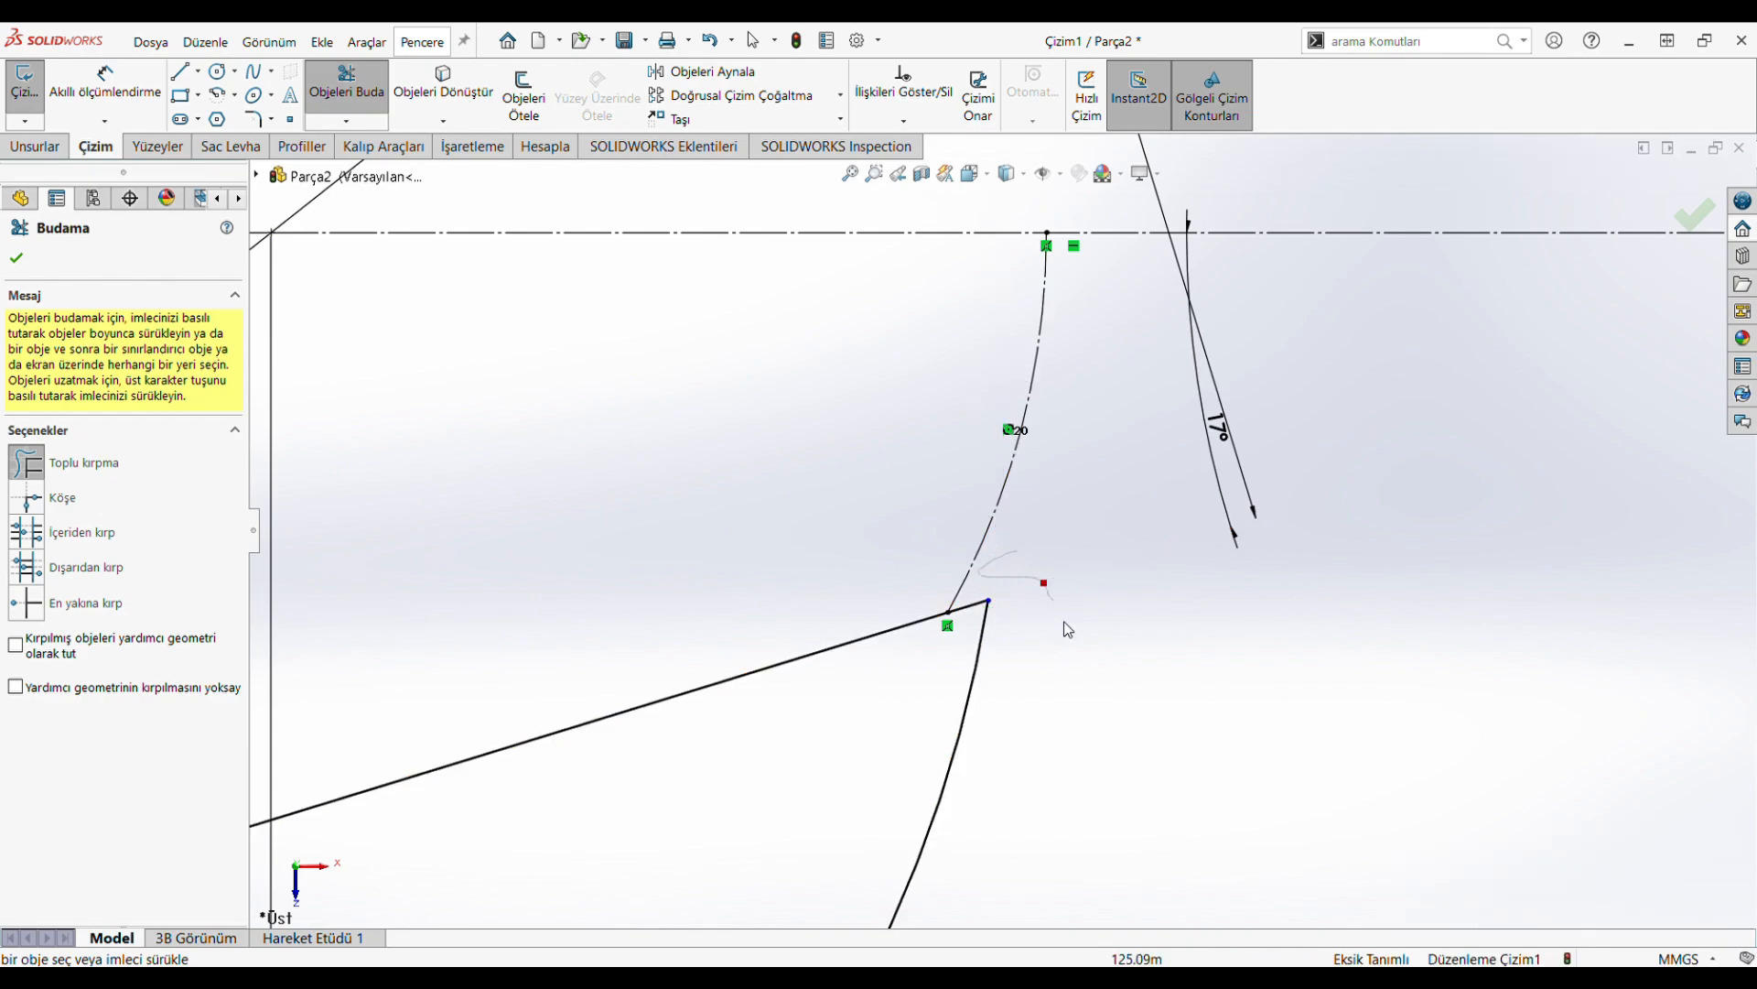
{"action": "scroll", "coordinate": [1068, 629], "scroll_direction": "up", "scroll_amount": 8}
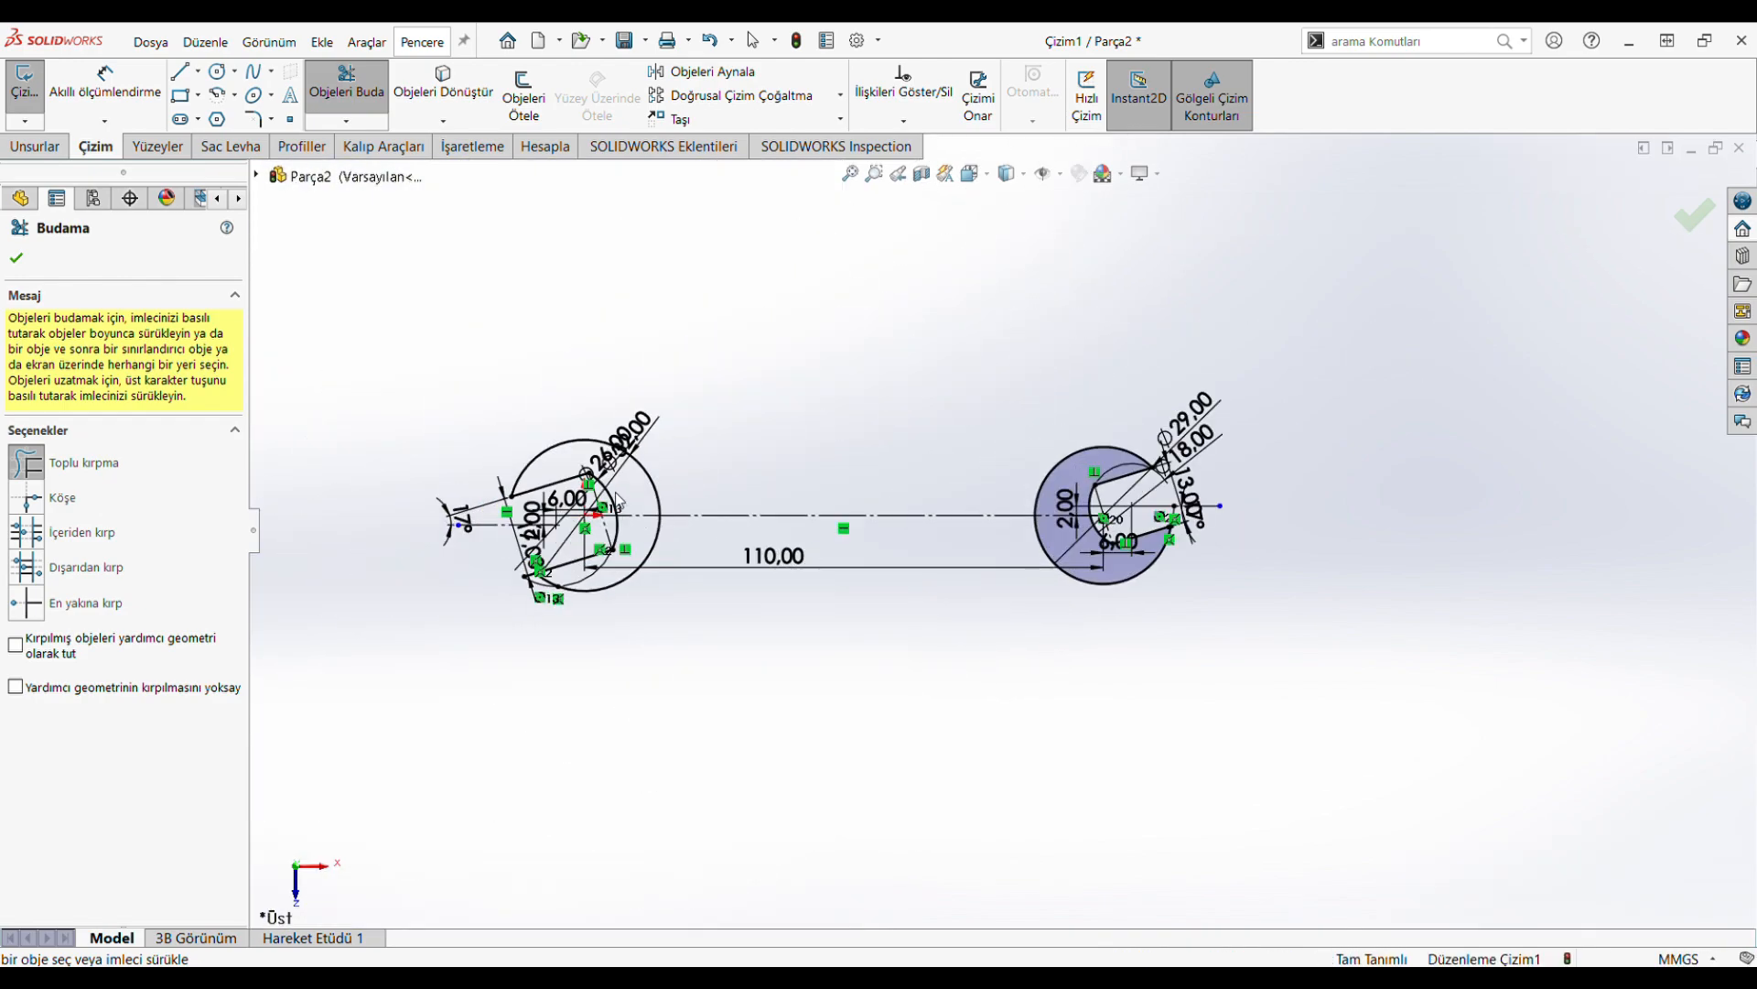
{"action": "scroll", "coordinate": [499, 458], "scroll_direction": "down", "scroll_amount": 3}
{"action": "key", "text": "Escape"}
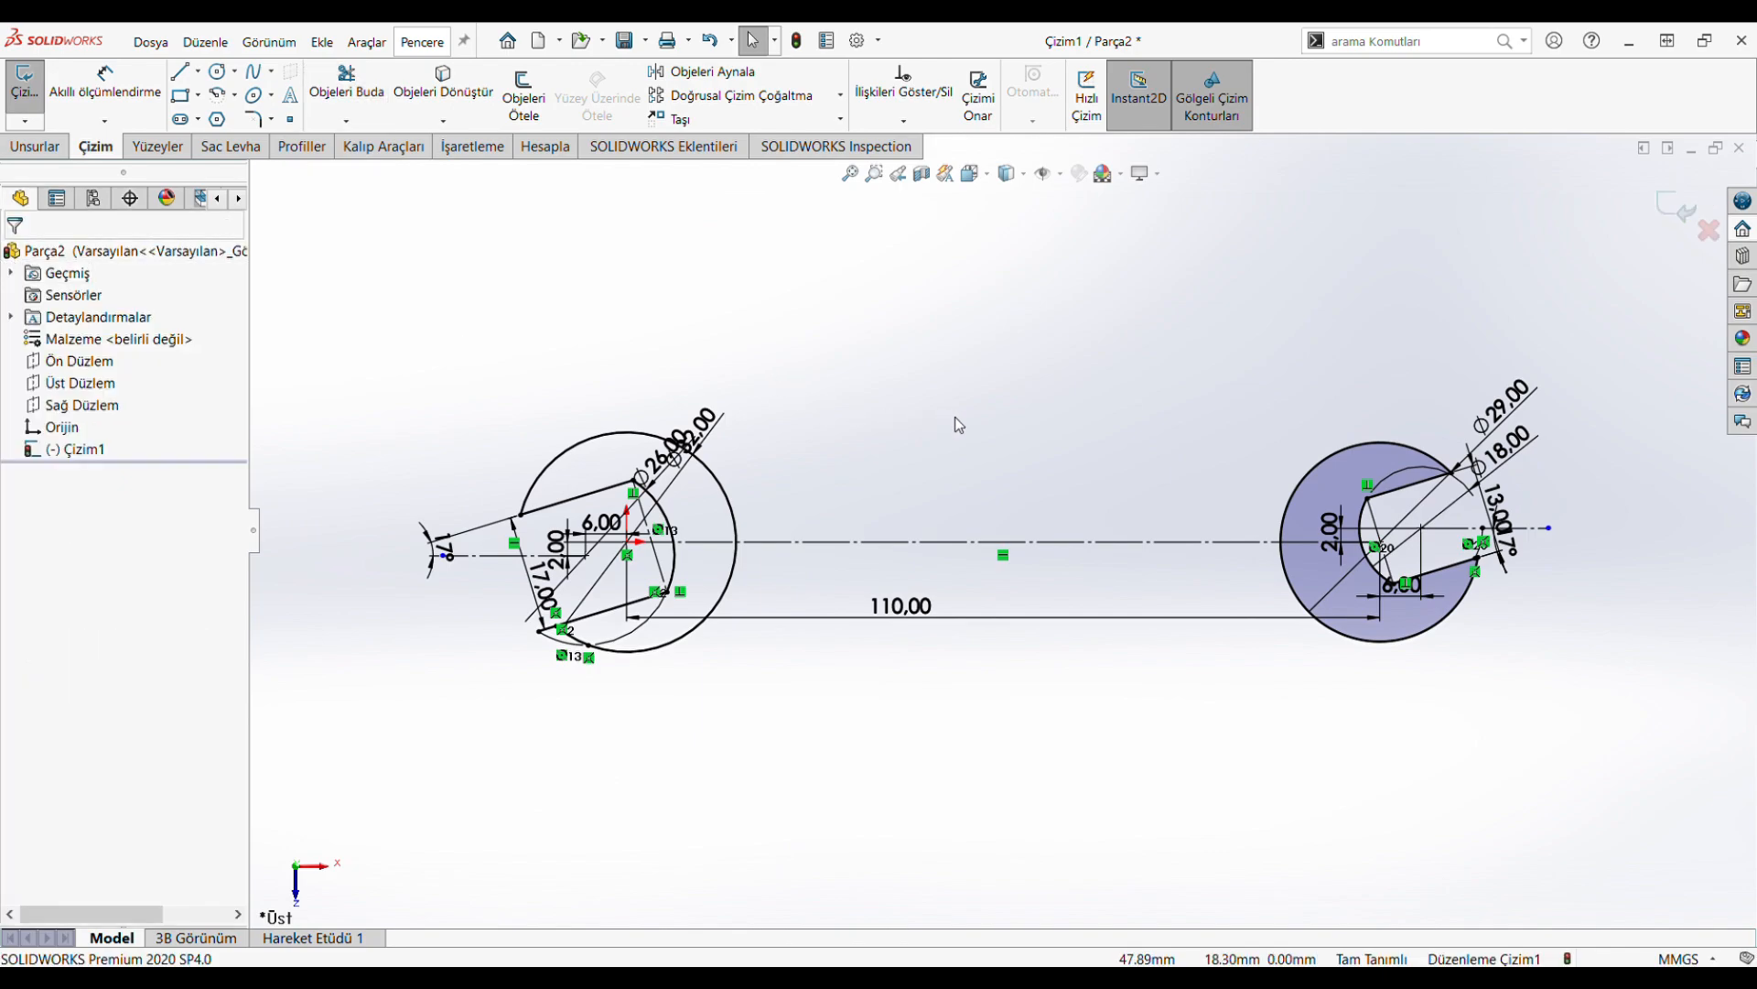
Trim the end of the lower slot side that extends beyond the 32 mm circle
{"action": "scroll", "coordinate": [954, 392], "scroll_direction": "down", "scroll_amount": 2}
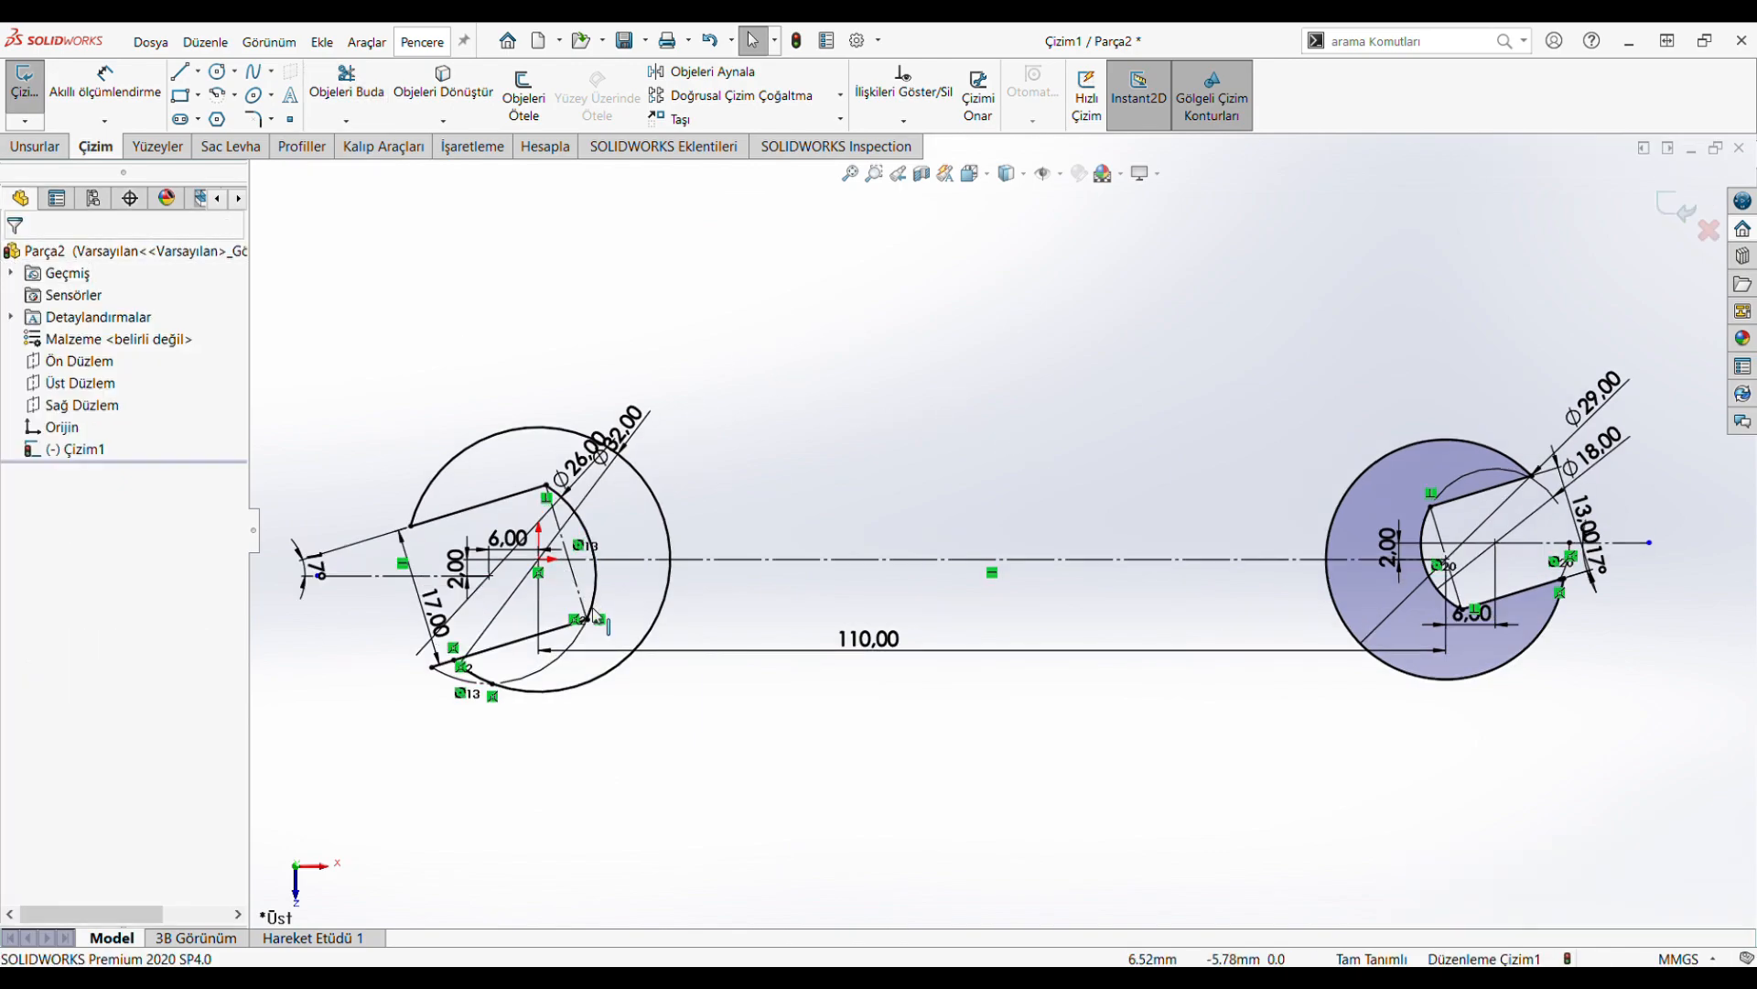
{"action": "scroll", "coordinate": [463, 675], "scroll_direction": "down", "scroll_amount": 5}
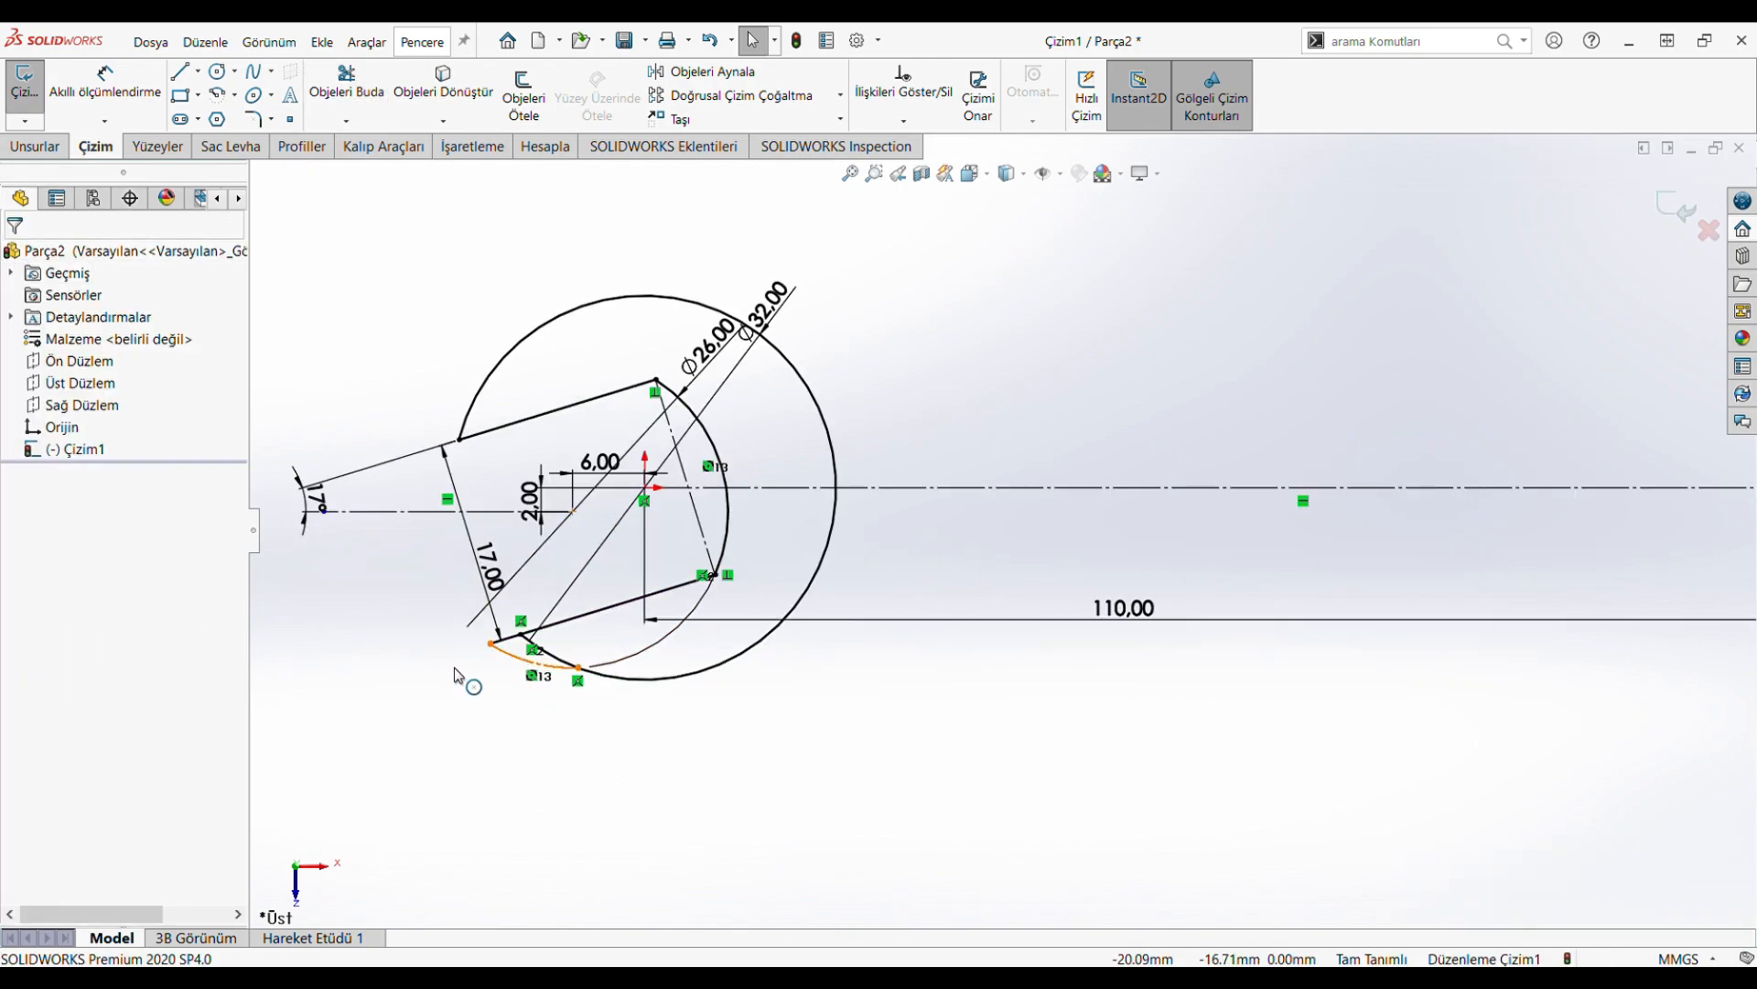
{"action": "left_click", "coordinate": [364, 73]}
{"action": "scroll", "coordinate": [980, 533], "scroll_direction": "up", "scroll_amount": 10}
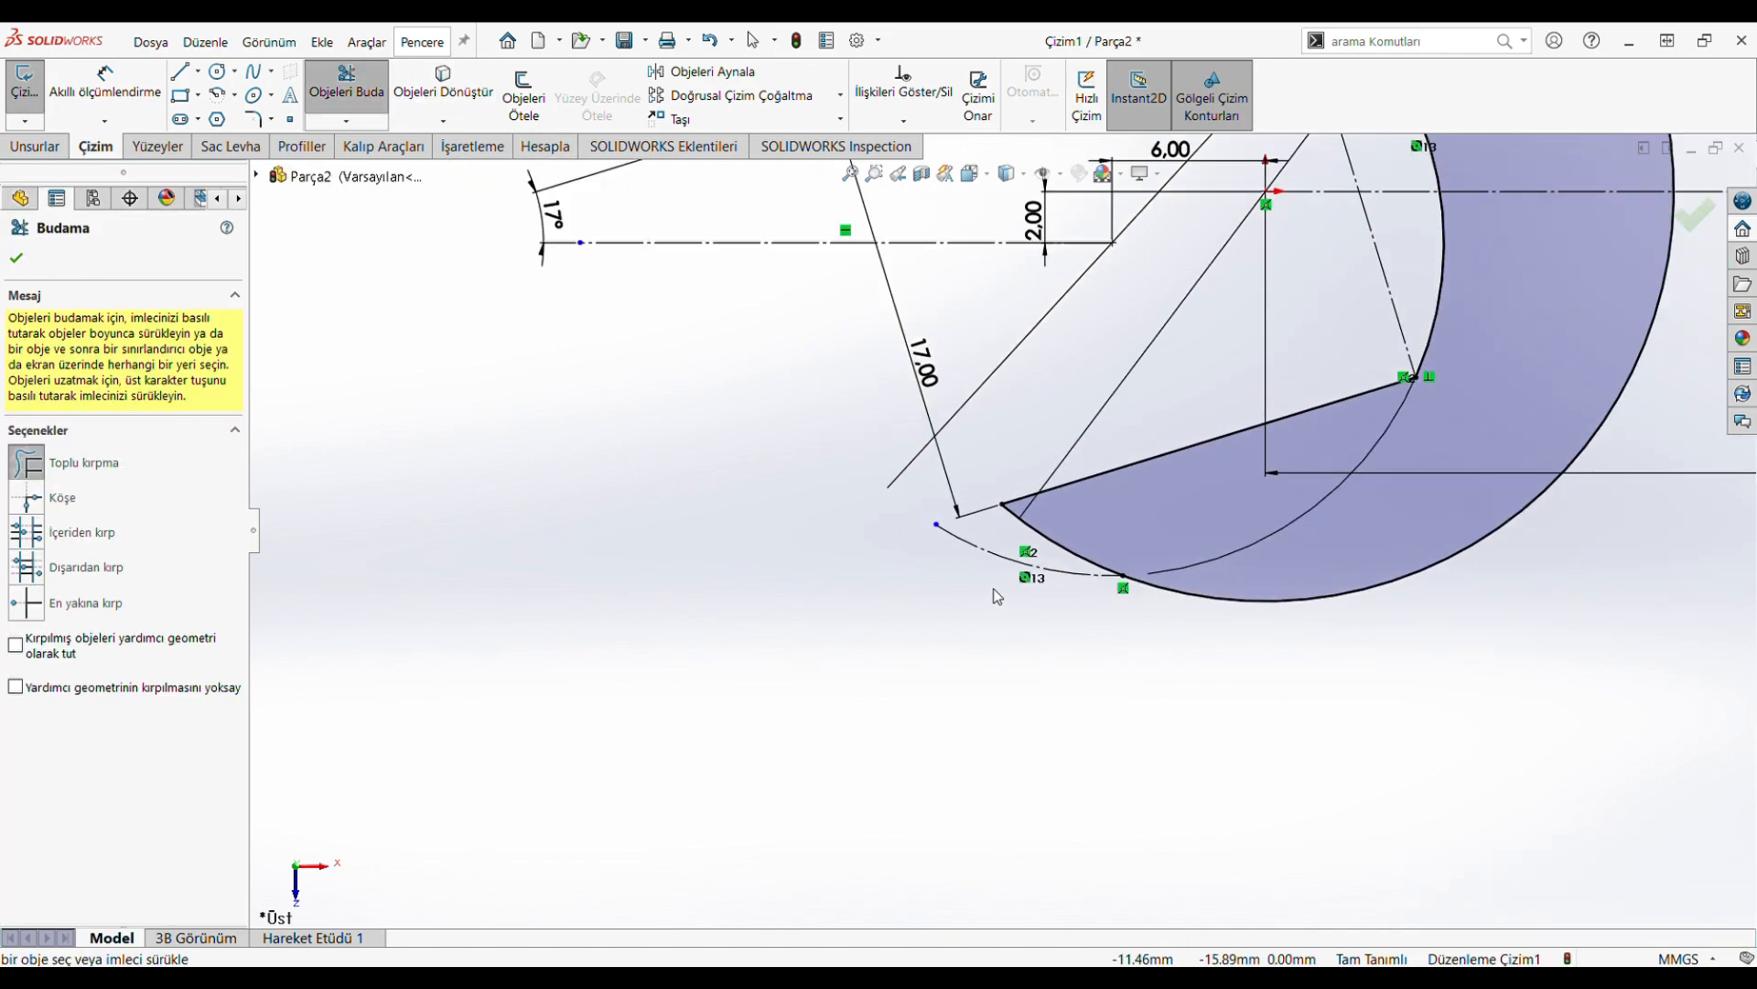
{"action": "left_click", "coordinate": [18, 260]}
{"action": "left_click", "coordinate": [182, 81]}
{"action": "scroll", "coordinate": [1052, 286], "scroll_direction": "down", "scroll_amount": 2}
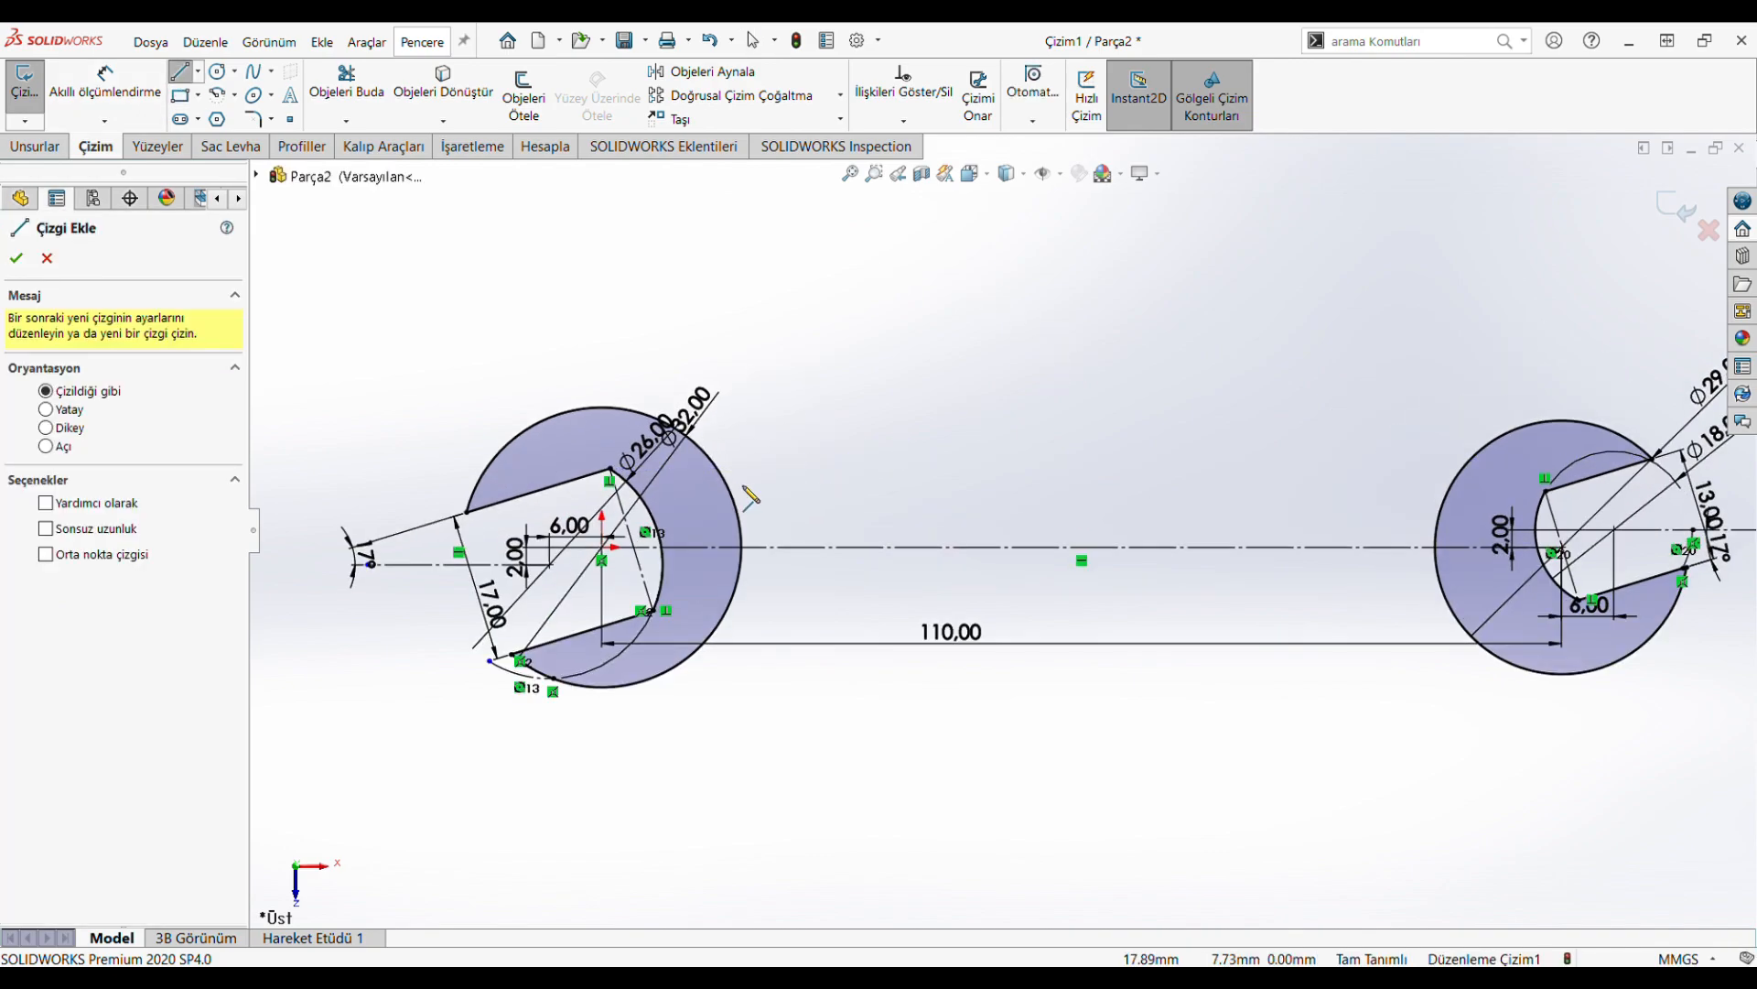
{"action": "left_click", "coordinate": [709, 491]}
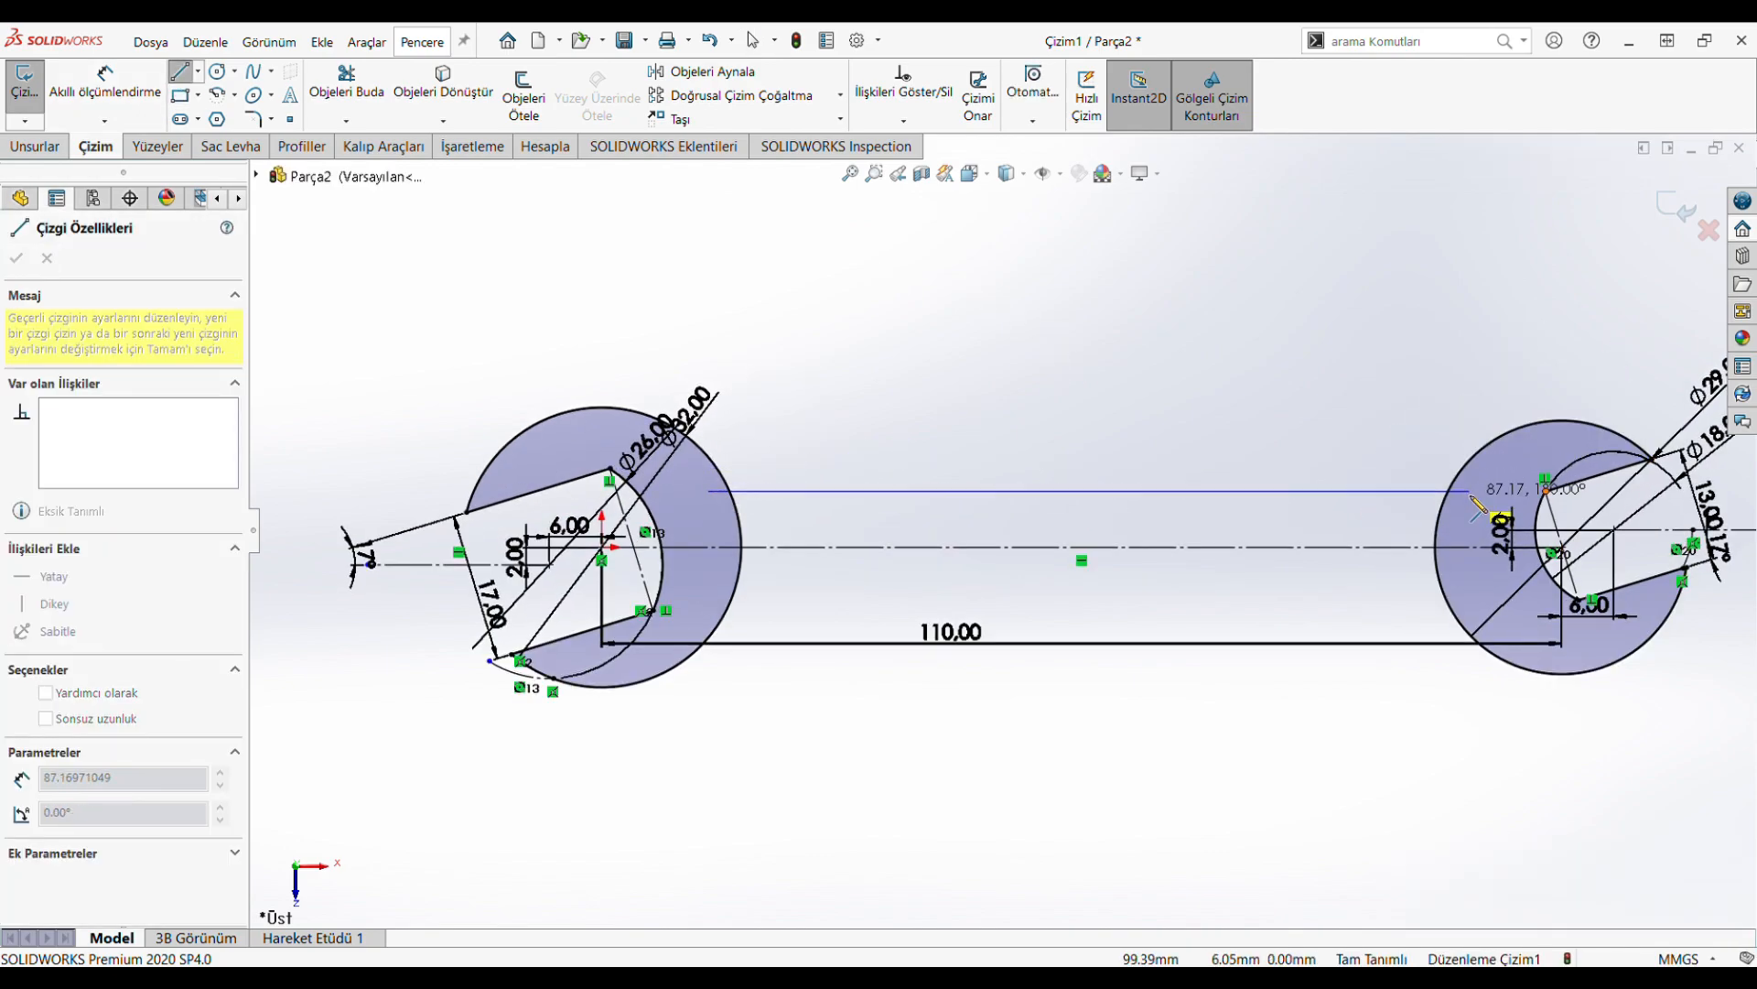
{"action": "left_click", "coordinate": [190, 76]}
{"action": "left_click", "coordinate": [190, 76]}
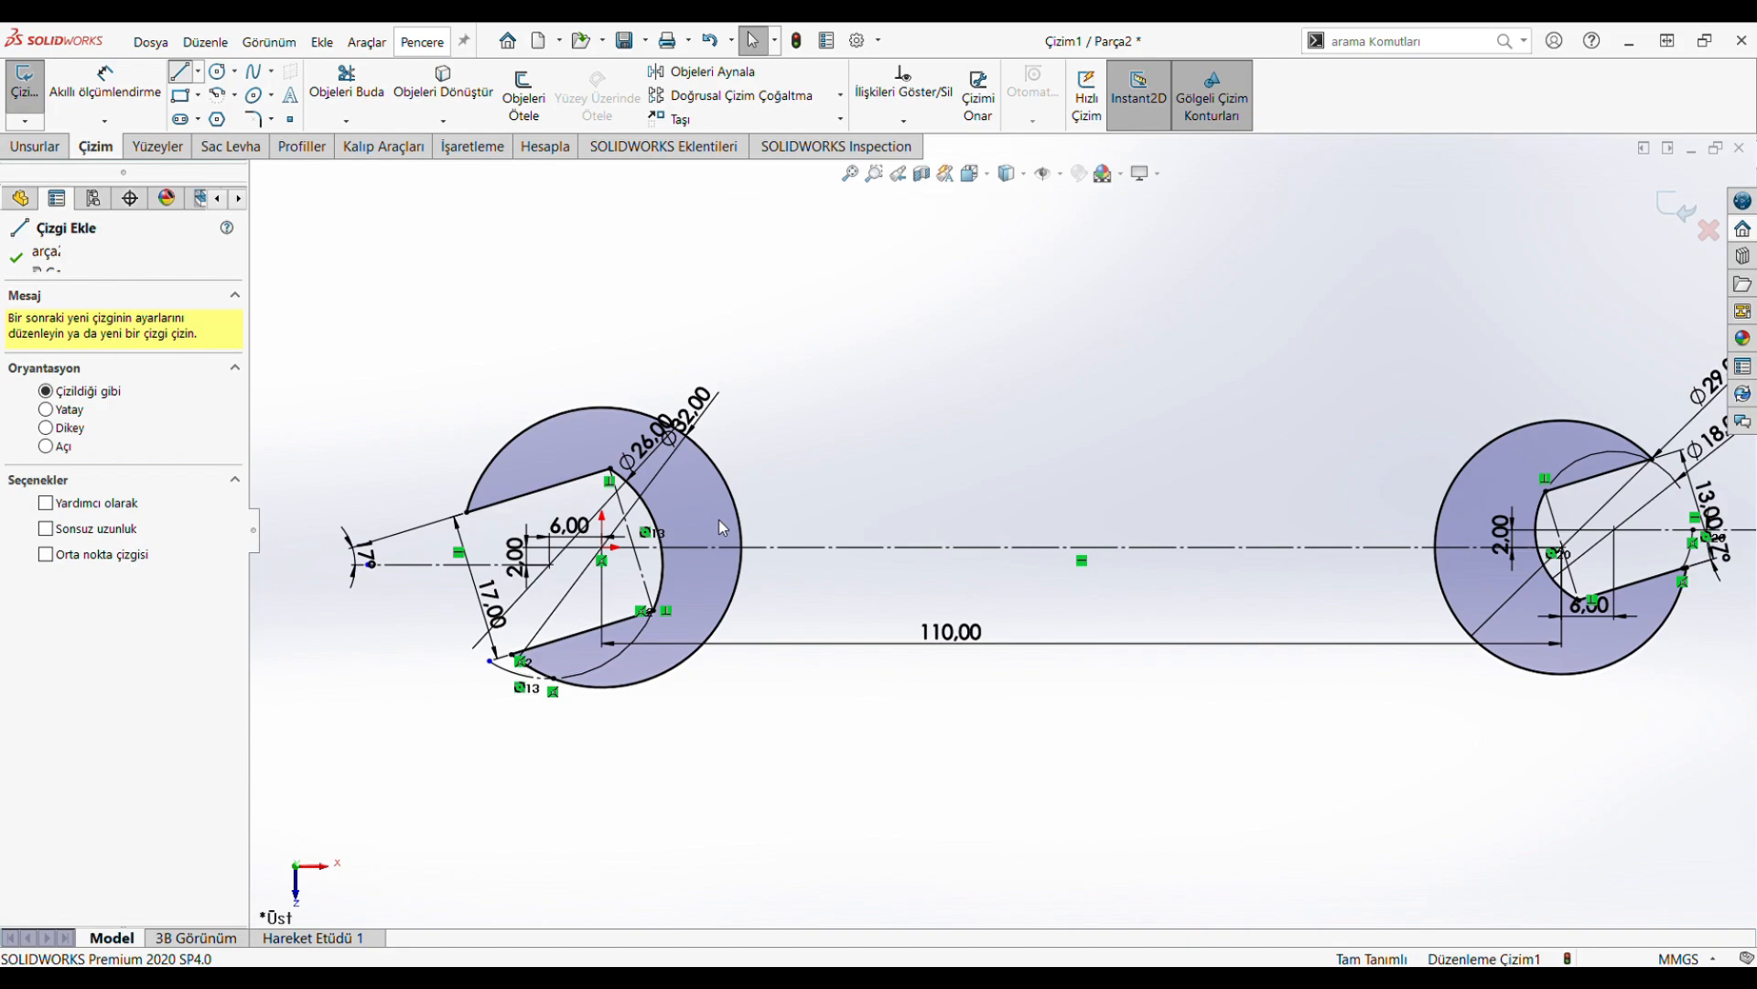
{"action": "left_click", "coordinate": [690, 482]}
{"action": "left_click", "coordinate": [193, 78]}
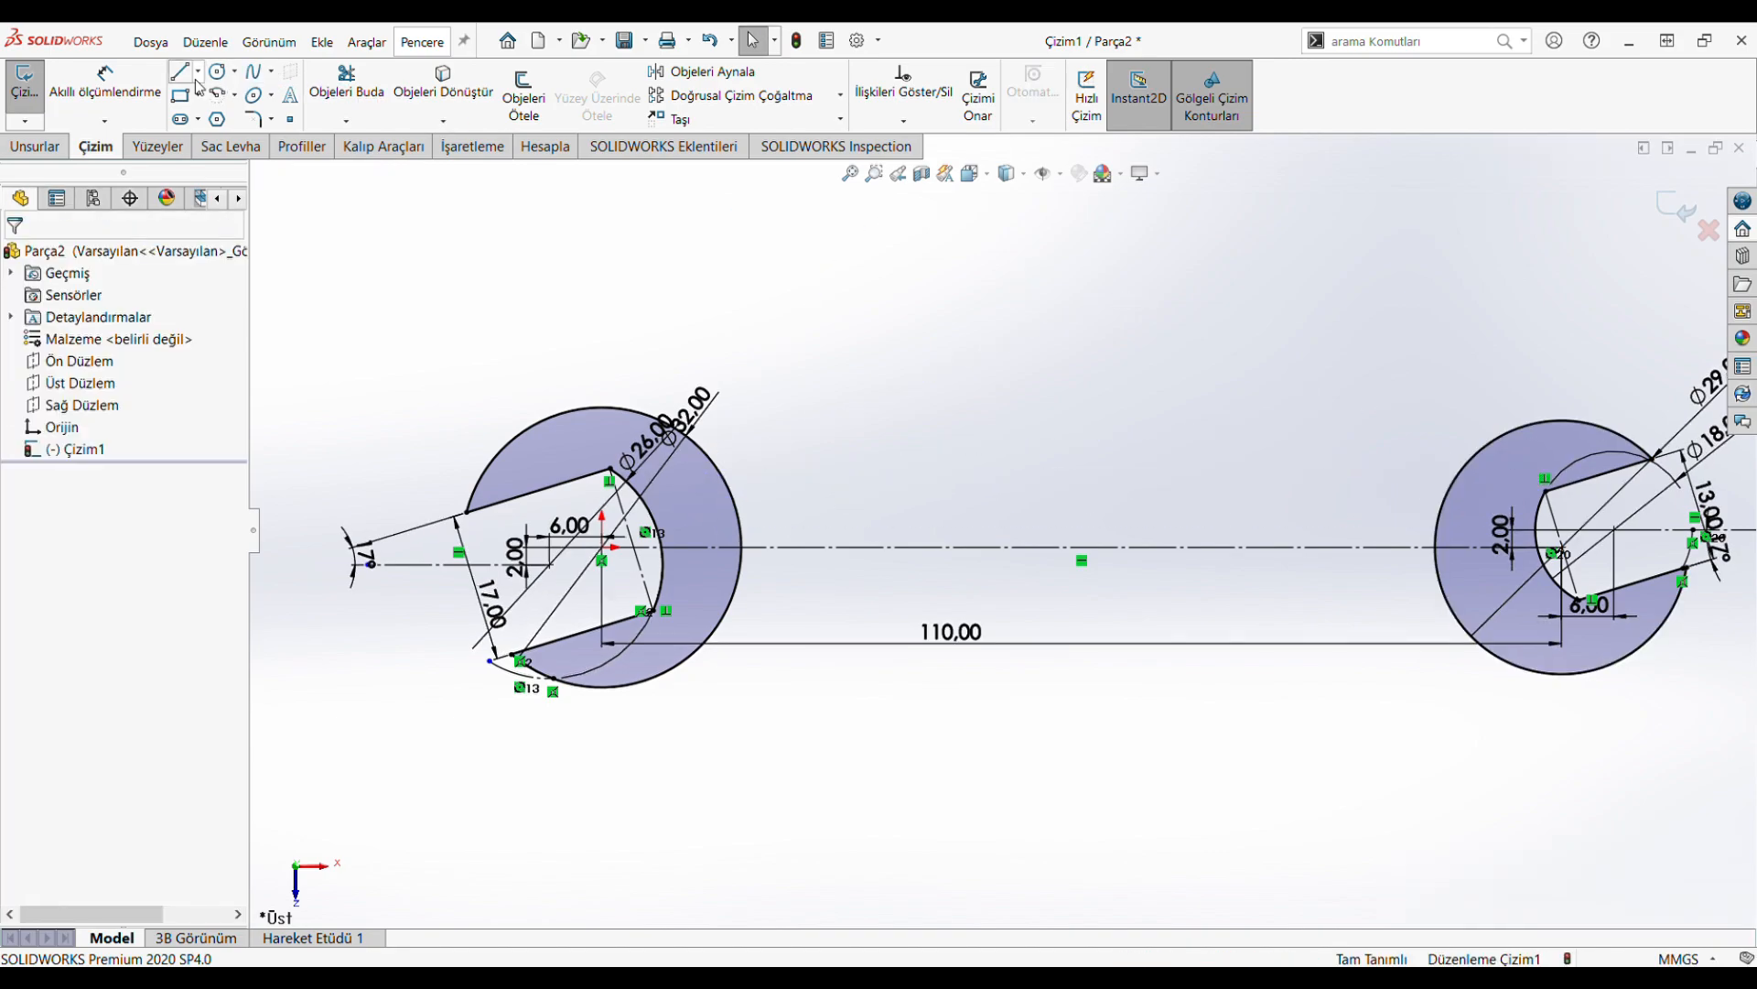
Sketch a horizontal line above the centreline from inside the 32 mm head to inside the 29 mm head
{"action": "left_click", "coordinate": [182, 72]}
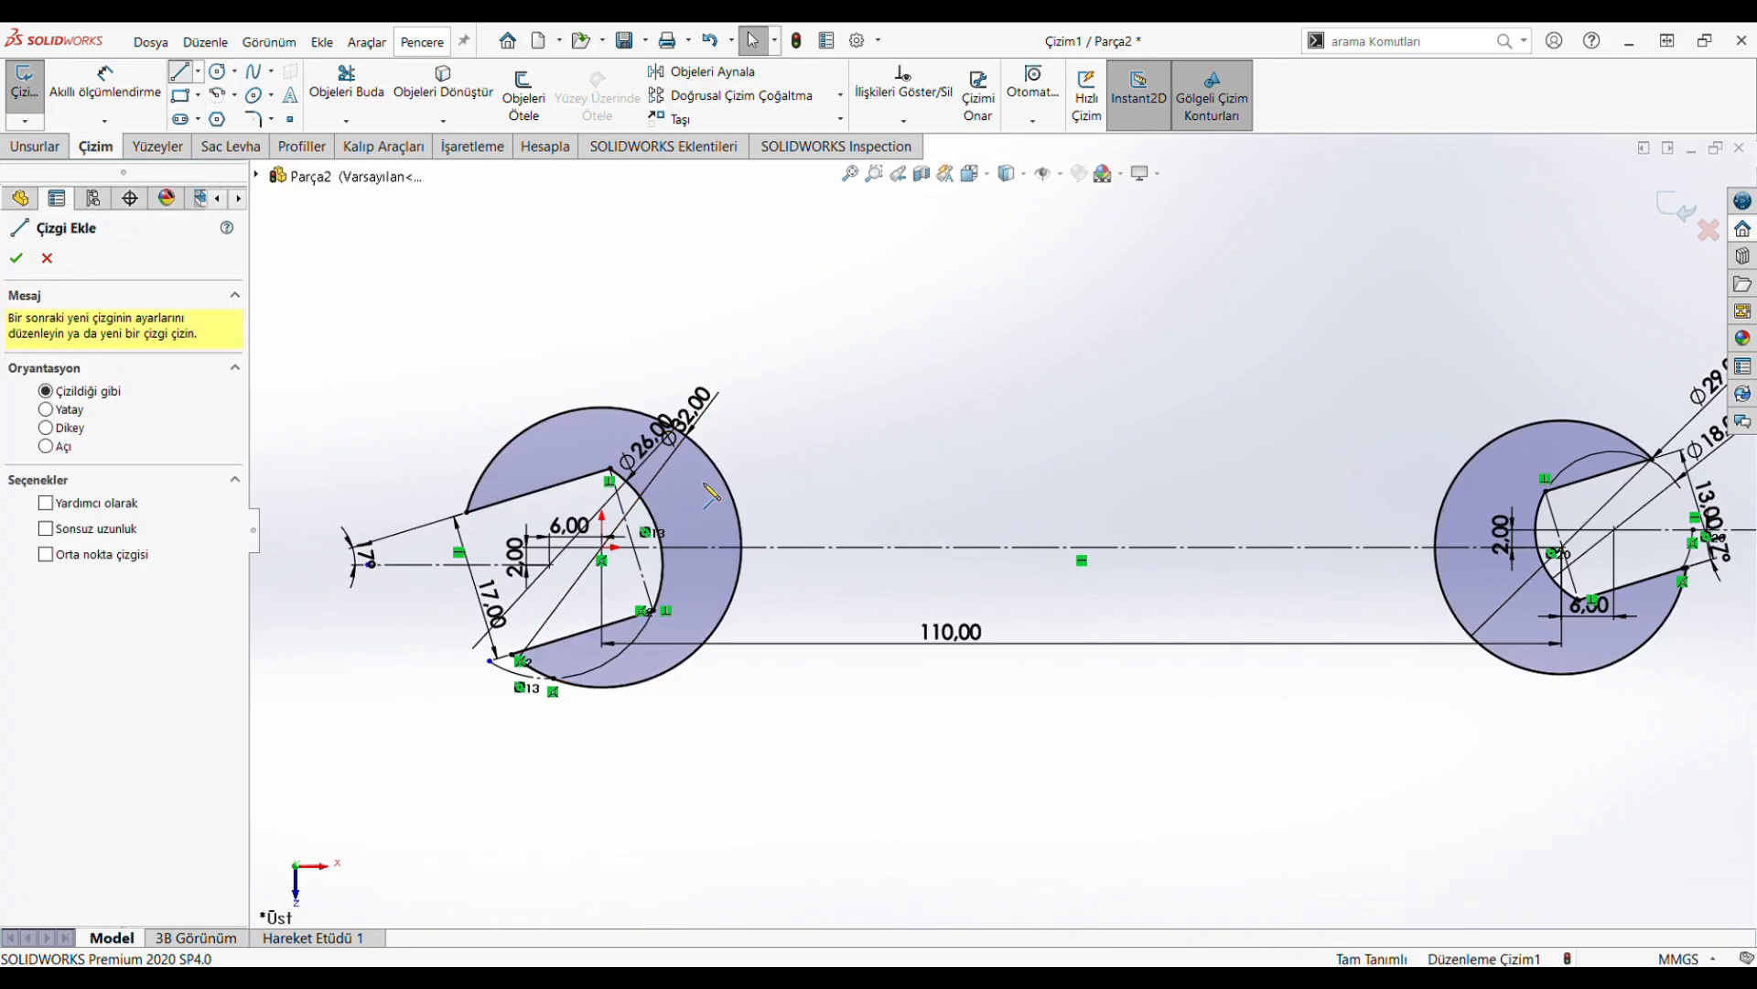
{"action": "left_click", "coordinate": [684, 468]}
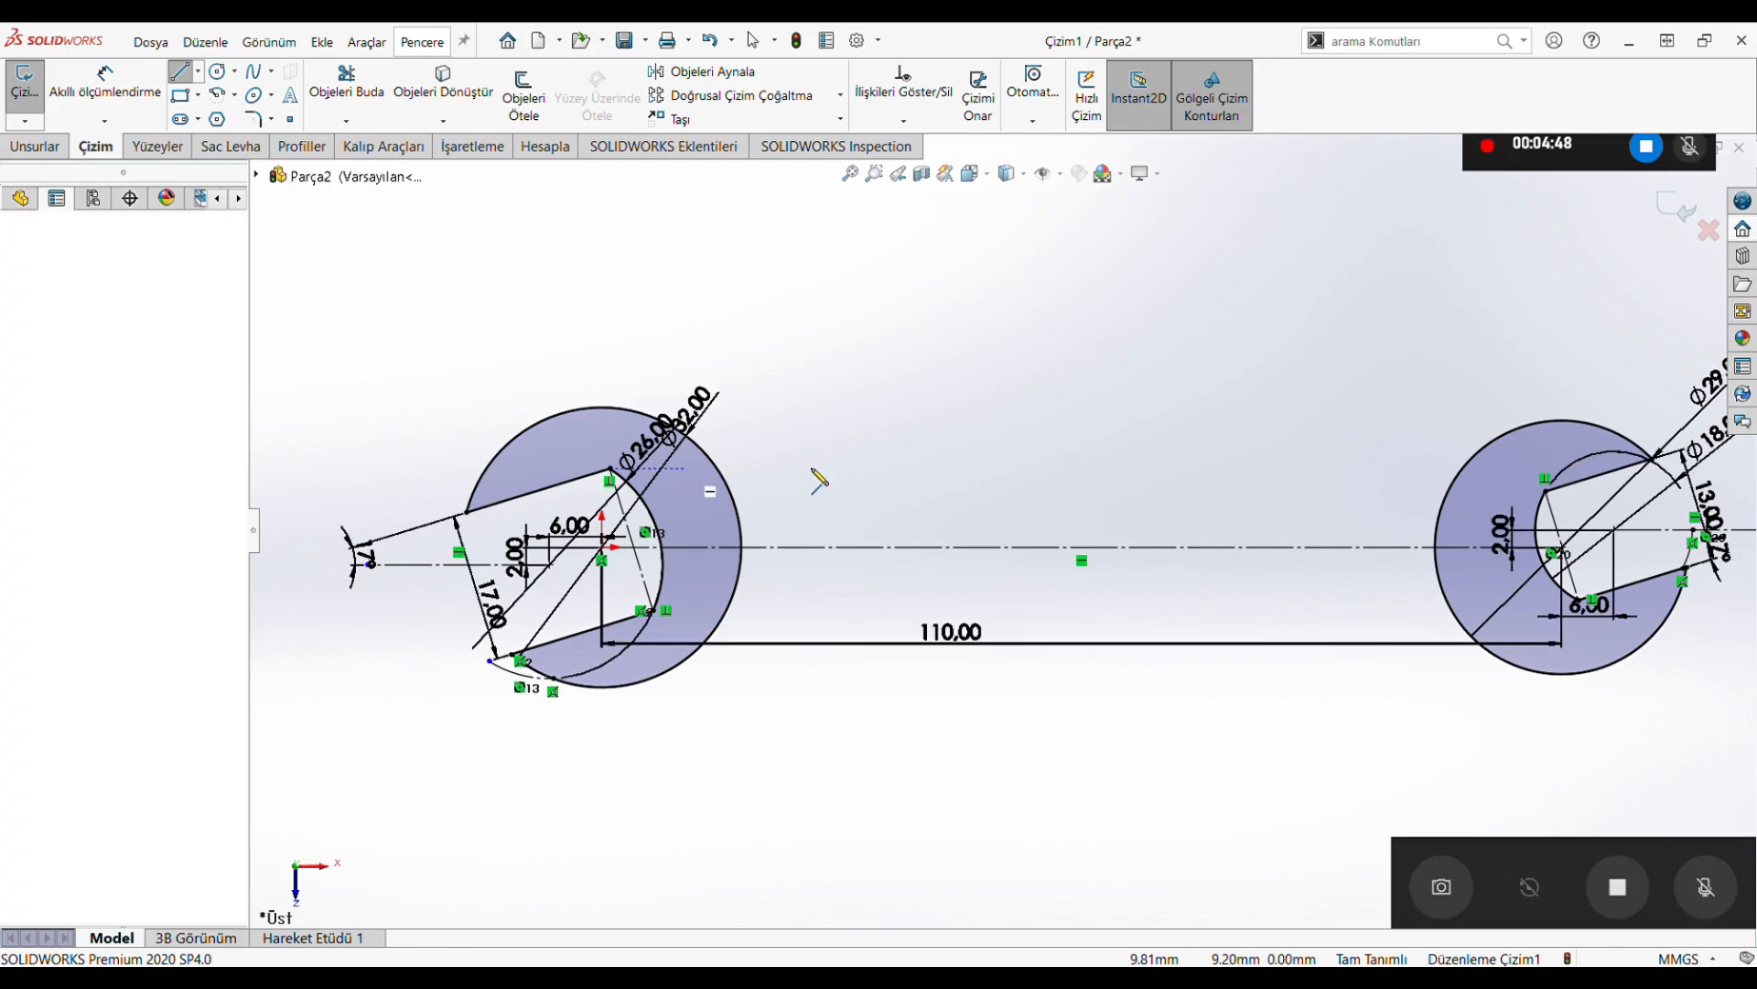
{"action": "left_click", "coordinate": [1489, 468]}
{"action": "key", "text": "Escape"}
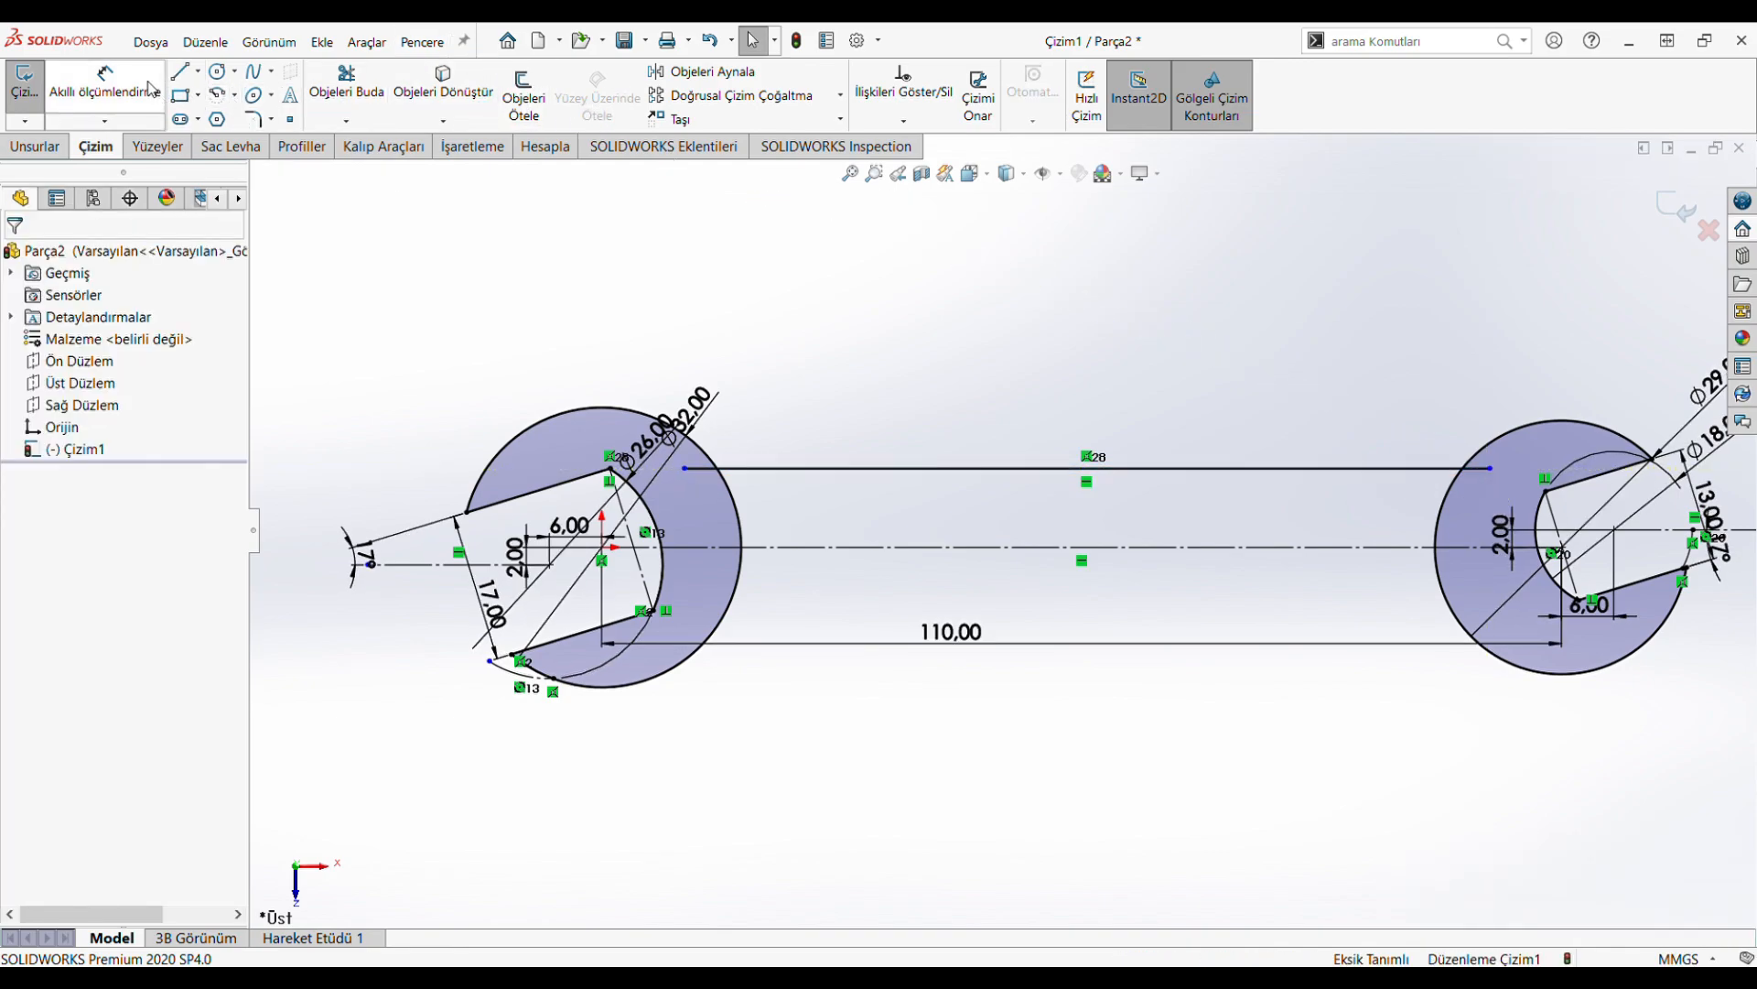
{"action": "left_click", "coordinate": [981, 468]}
{"action": "left_click", "coordinate": [950, 547]}
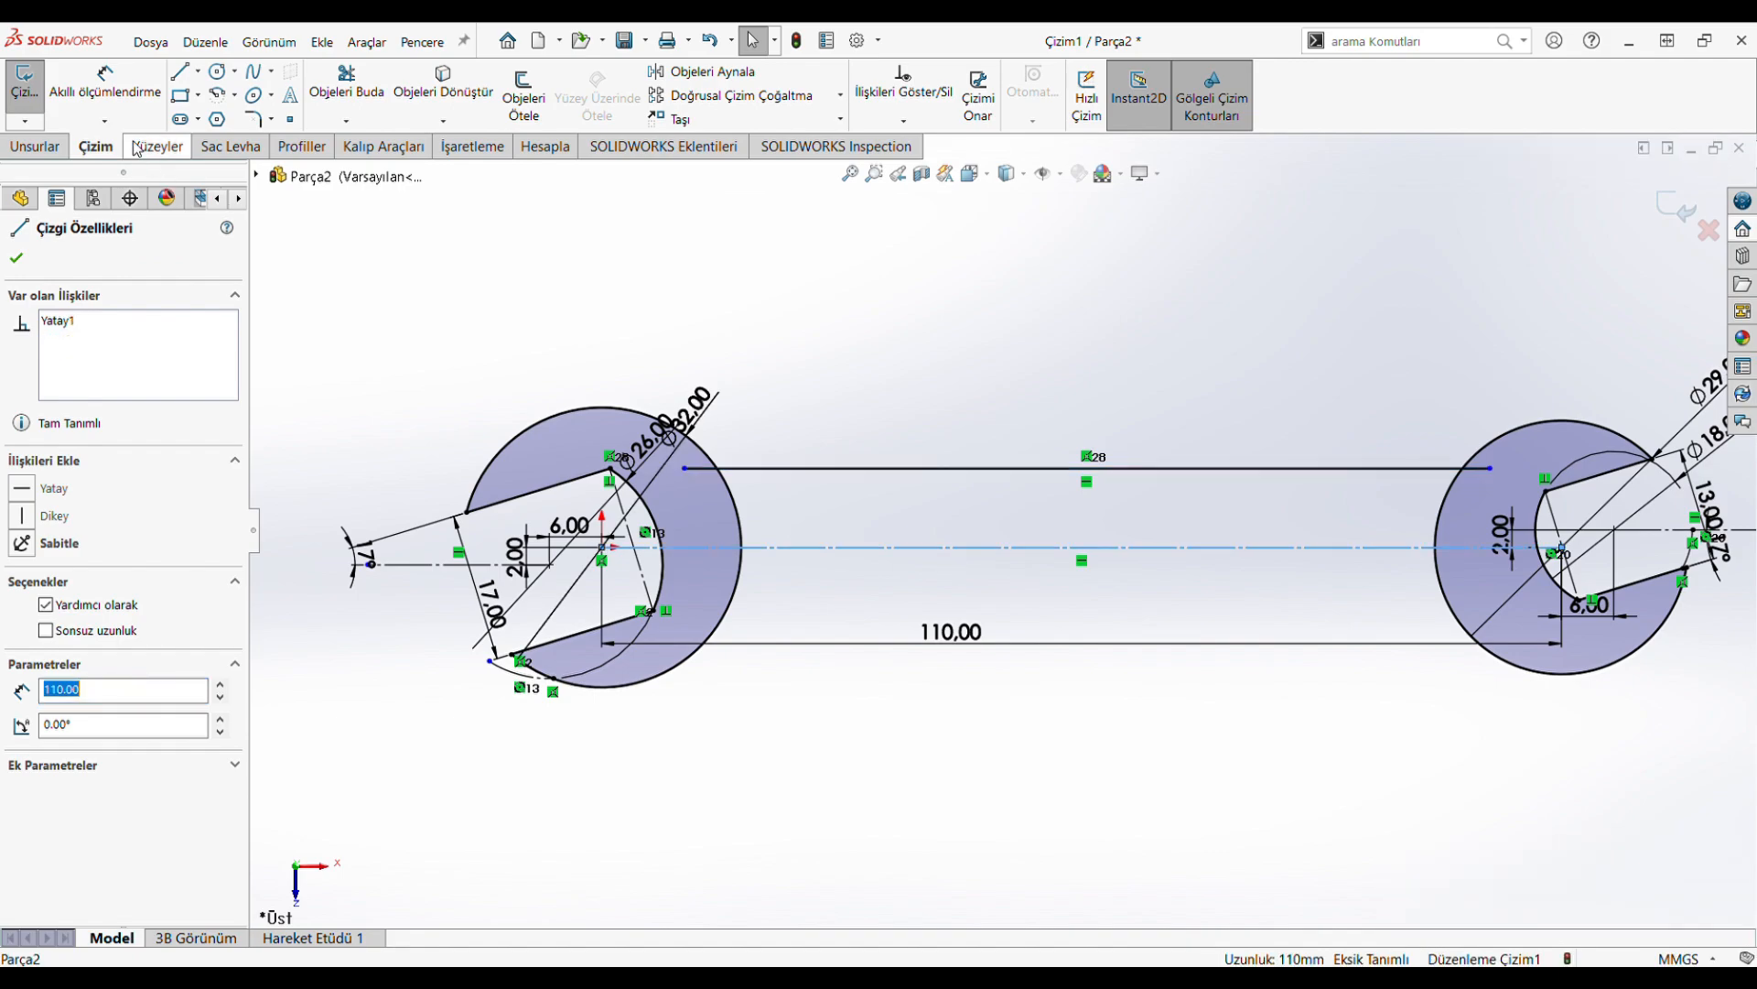
{"action": "left_click", "coordinate": [105, 80]}
{"action": "left_click", "coordinate": [906, 468]}
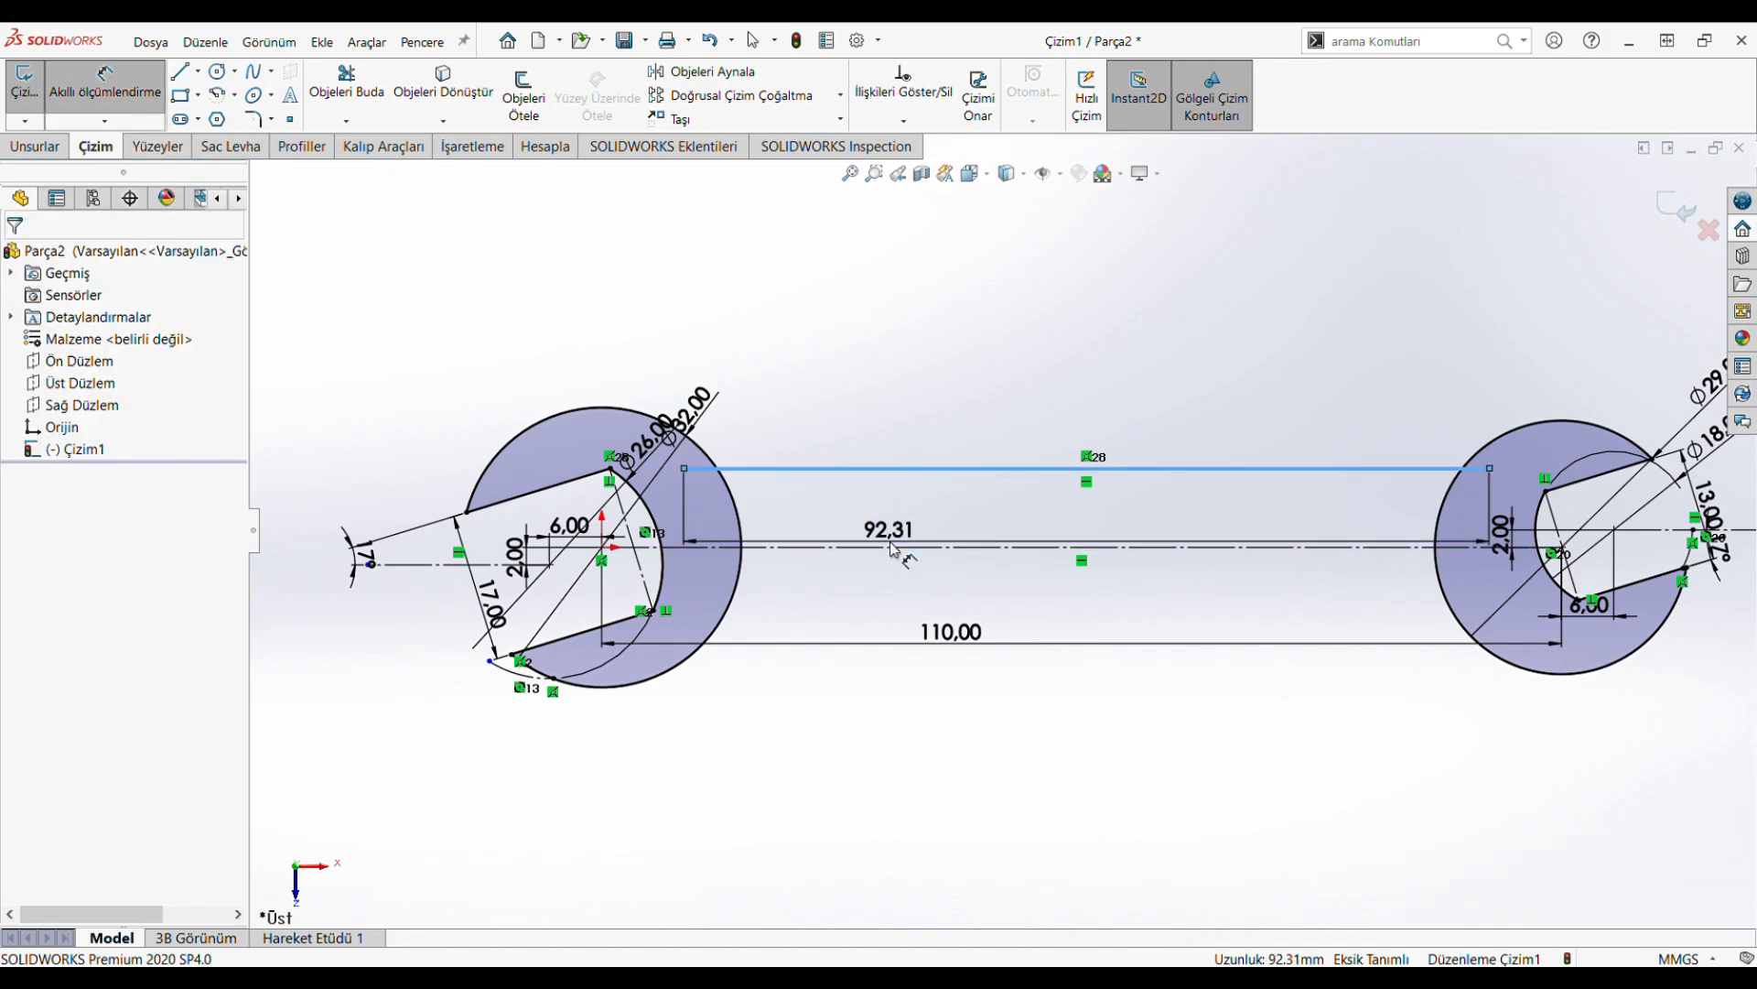
{"action": "left_click", "coordinate": [894, 549]}
{"action": "key", "text": "Escape"}
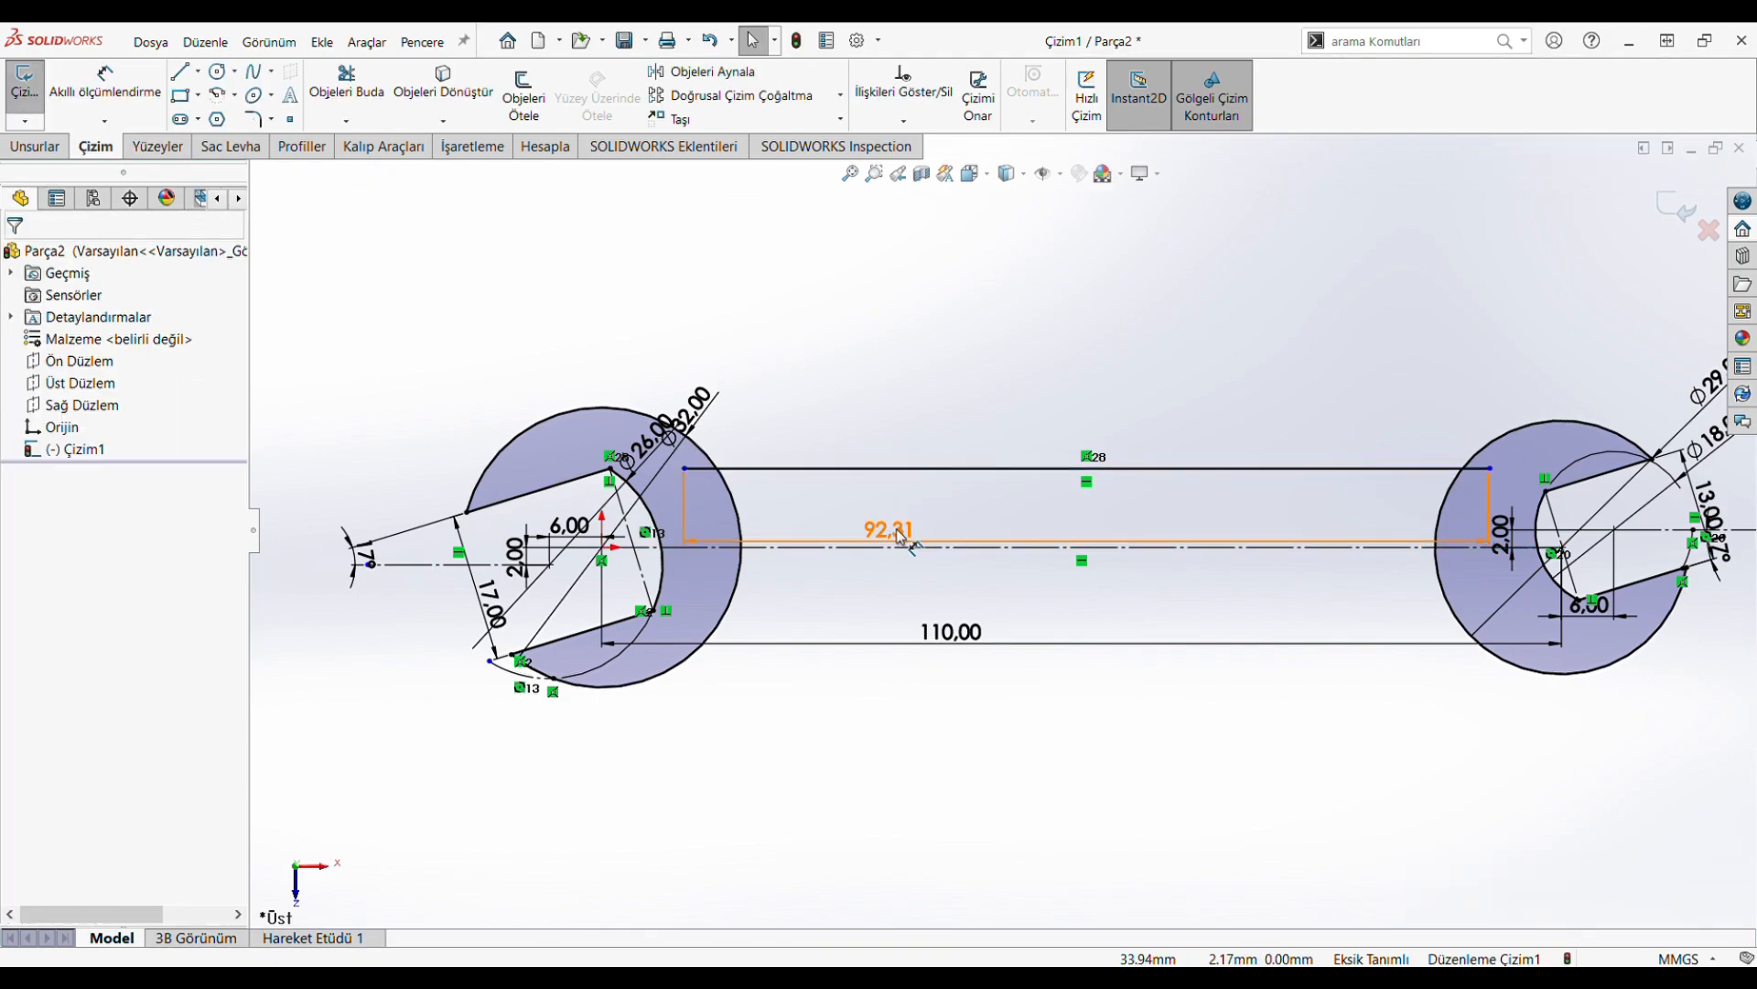
{"action": "left_click", "coordinate": [899, 536]}
{"action": "key", "text": "Delete"}
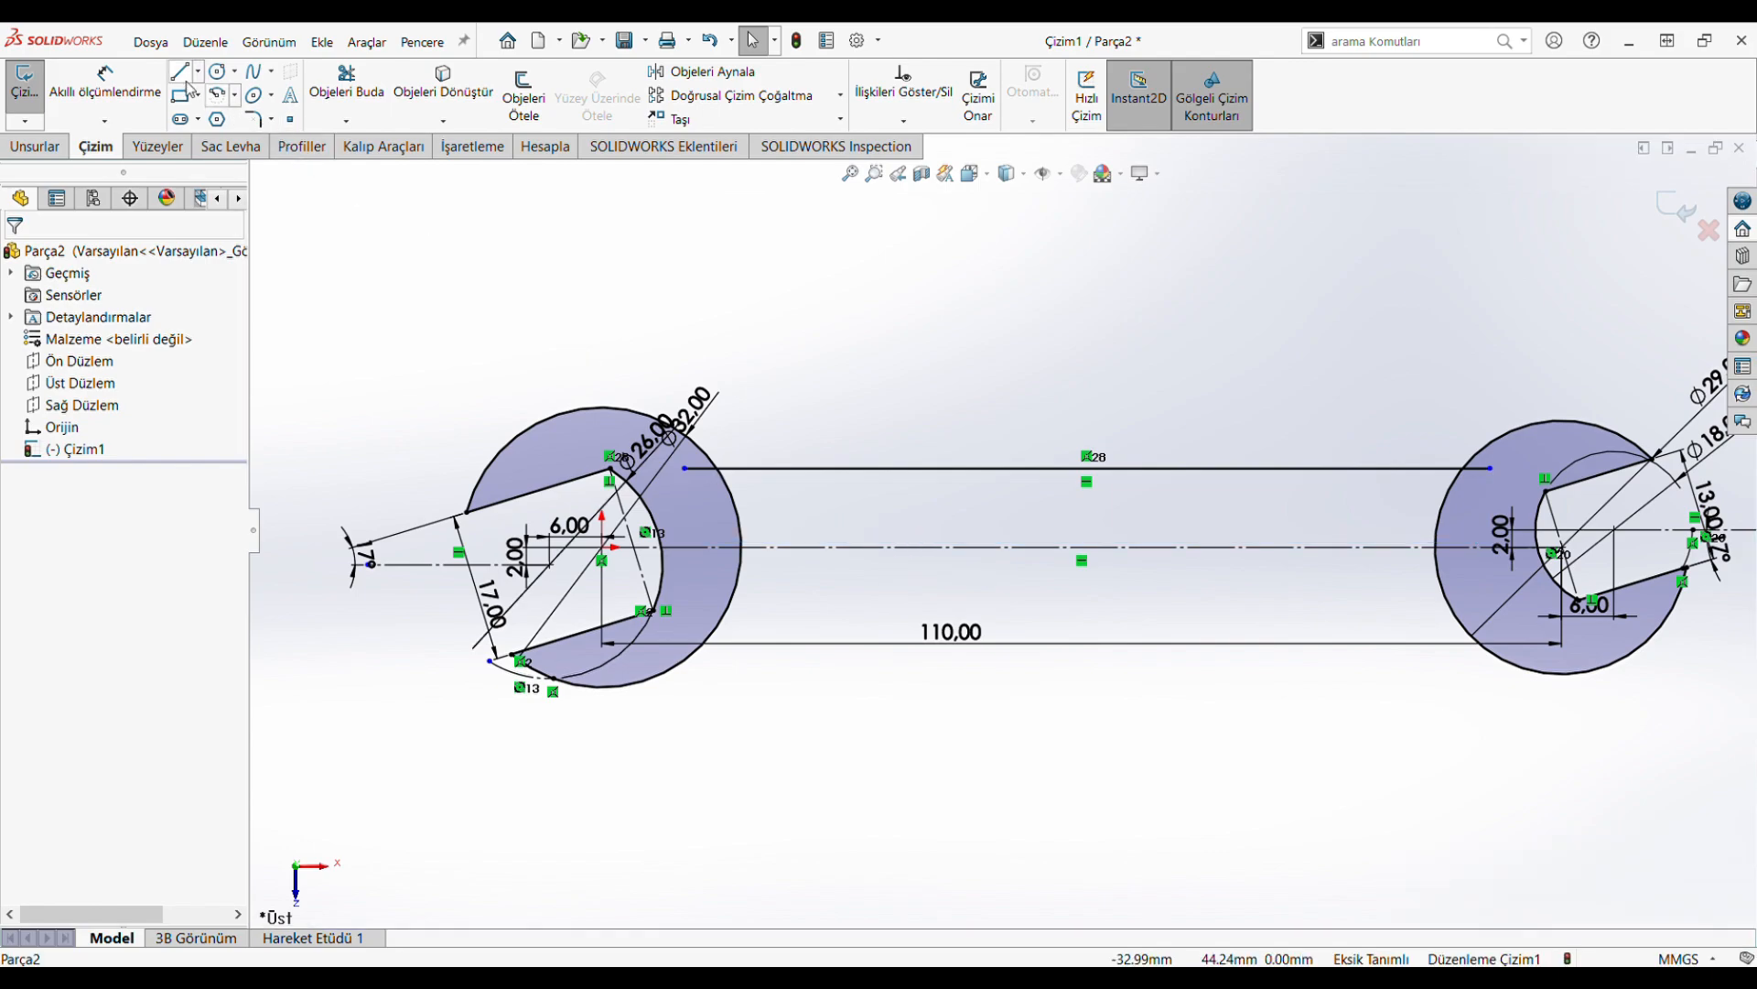
Try to dimension the distance between the upper handle line and the centreline, and delete the resulting dimension
{"action": "left_click", "coordinate": [105, 81]}
{"action": "left_click", "coordinate": [901, 547]}
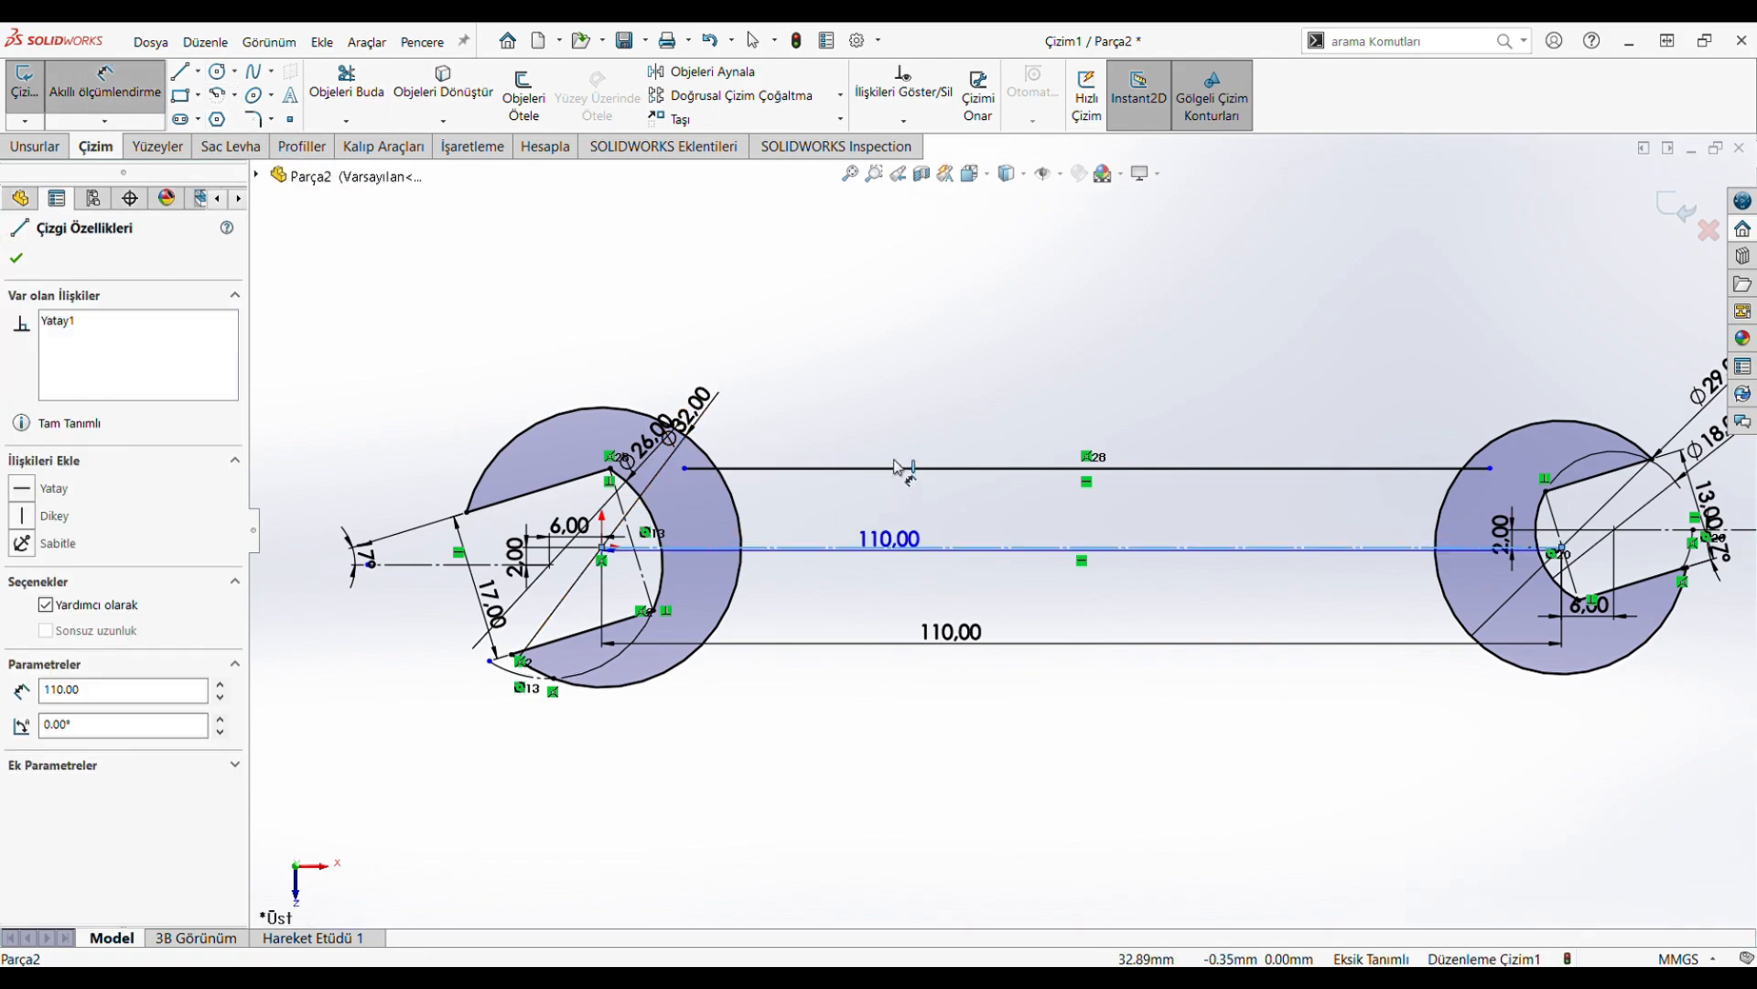
{"action": "left_click", "coordinate": [899, 468]}
{"action": "left_click", "coordinate": [895, 519]}
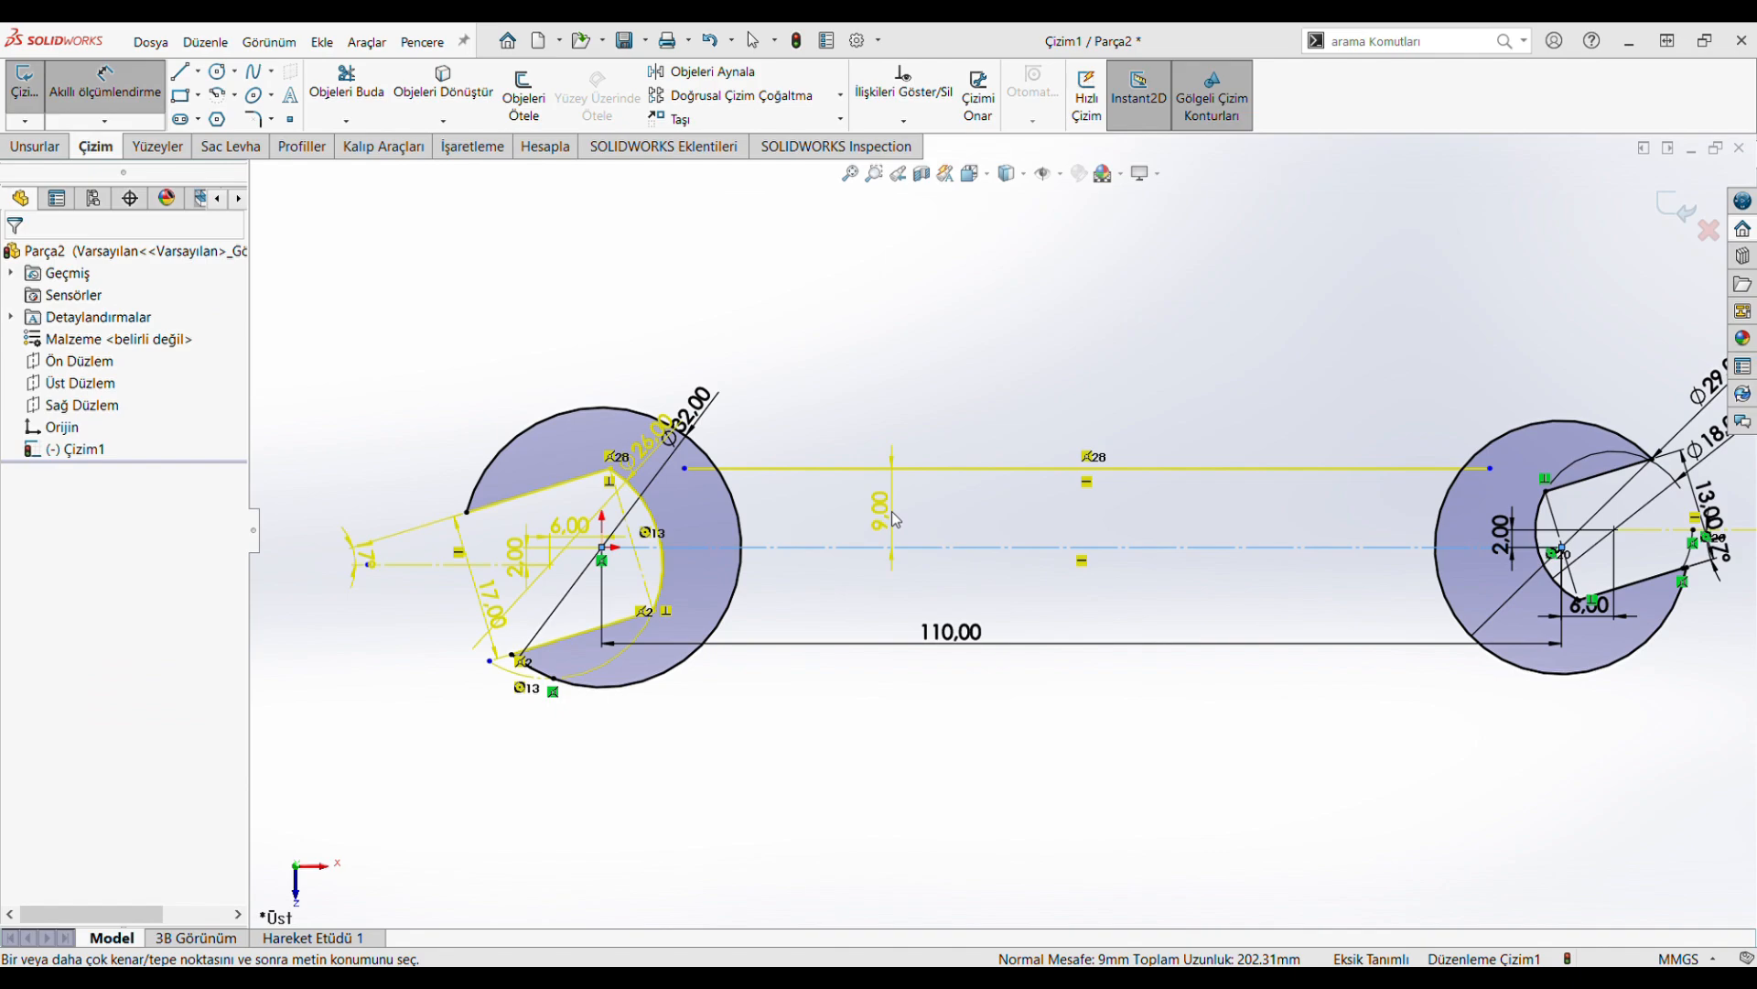
{"action": "key", "text": "Escape"}
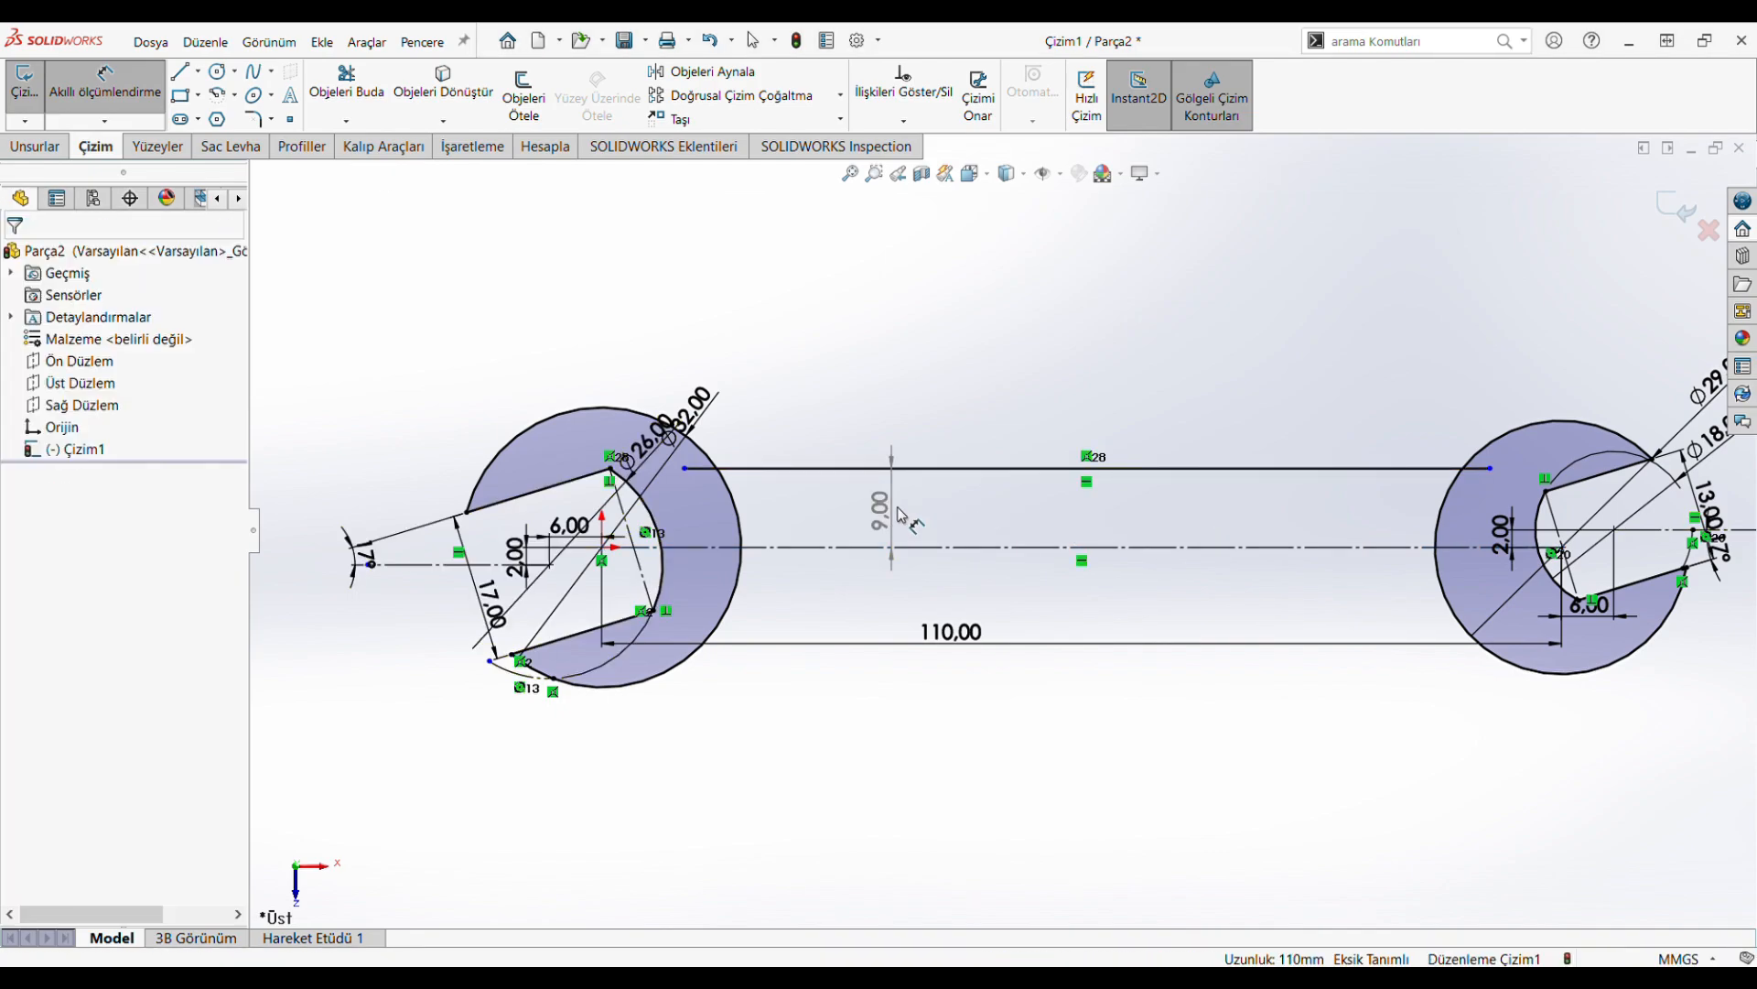
{"action": "left_click", "coordinate": [892, 515]}
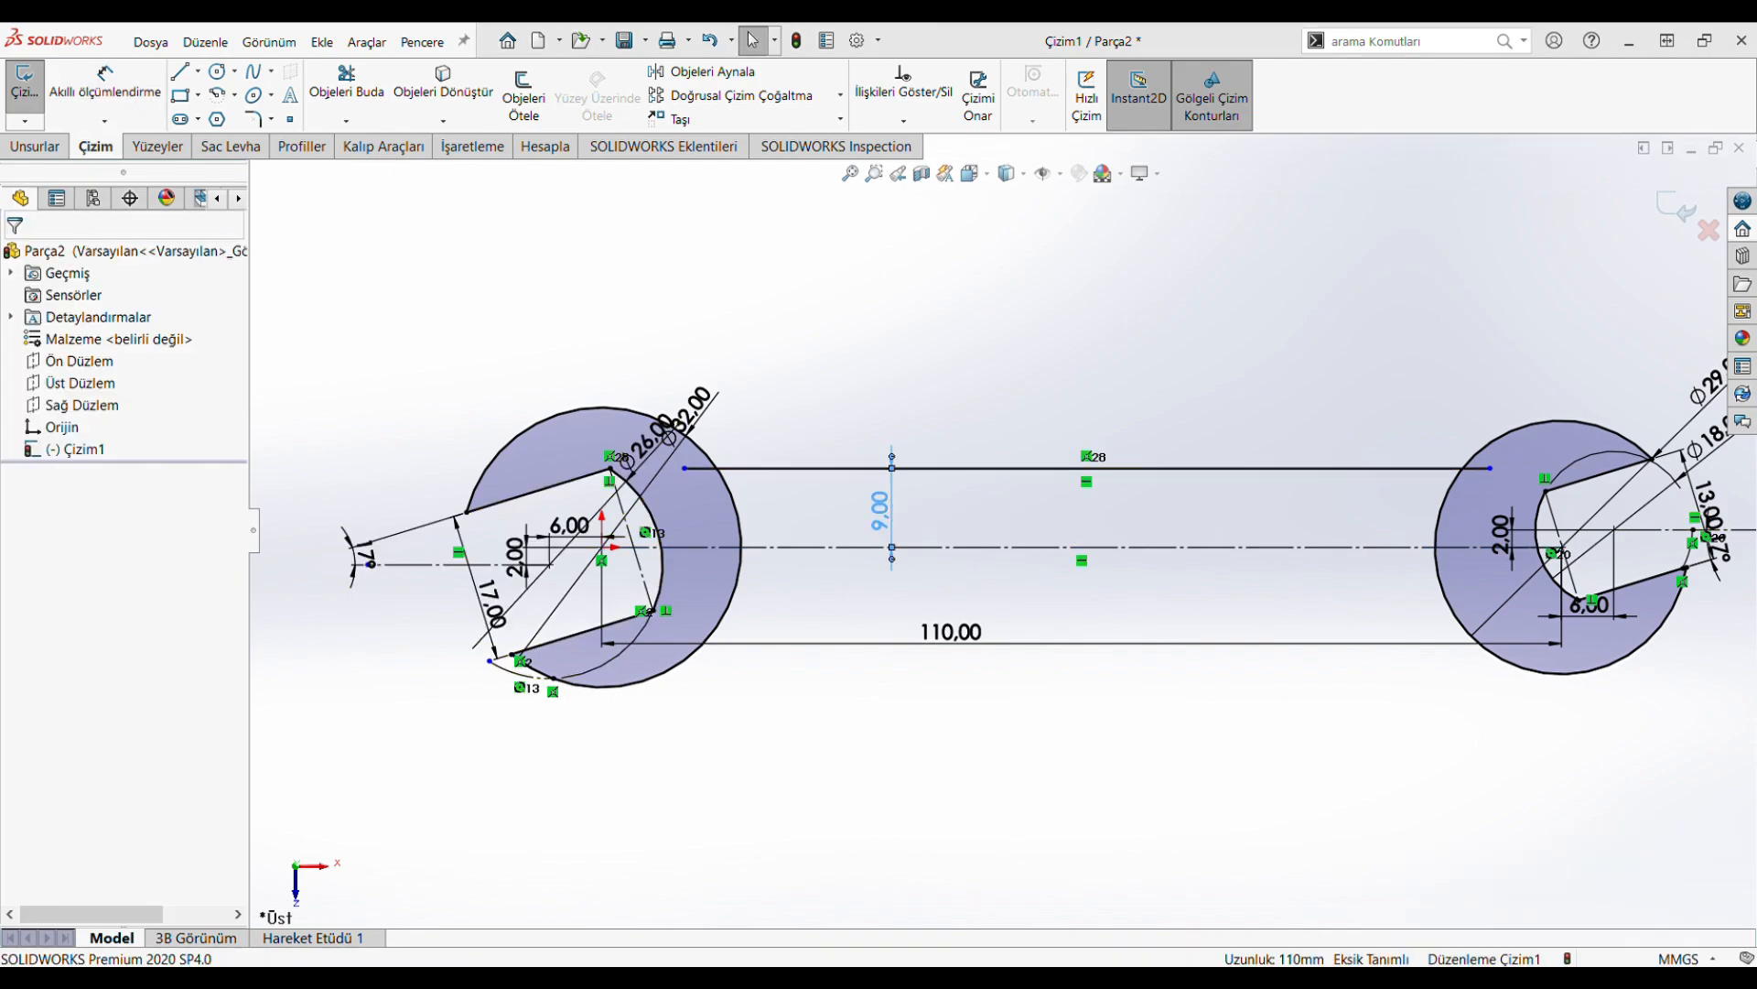
{"action": "left_click", "coordinate": [1033, 524]}
{"action": "left_click", "coordinate": [881, 519]}
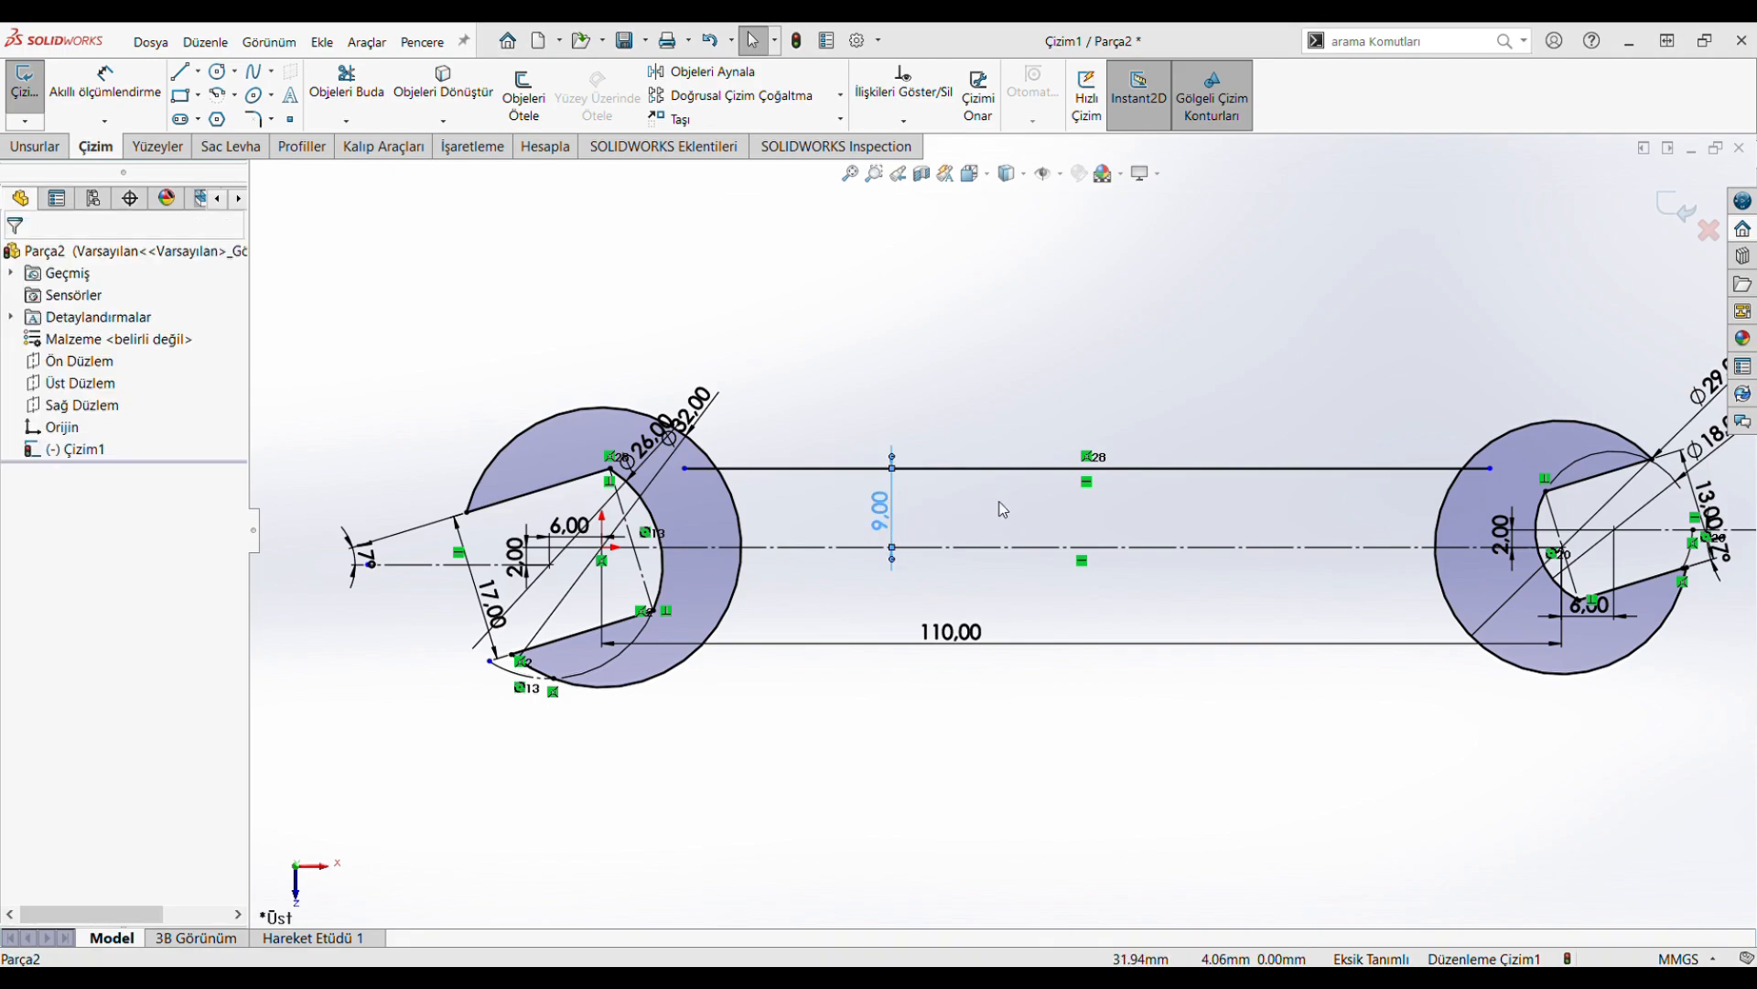
{"action": "key", "text": "Delete"}
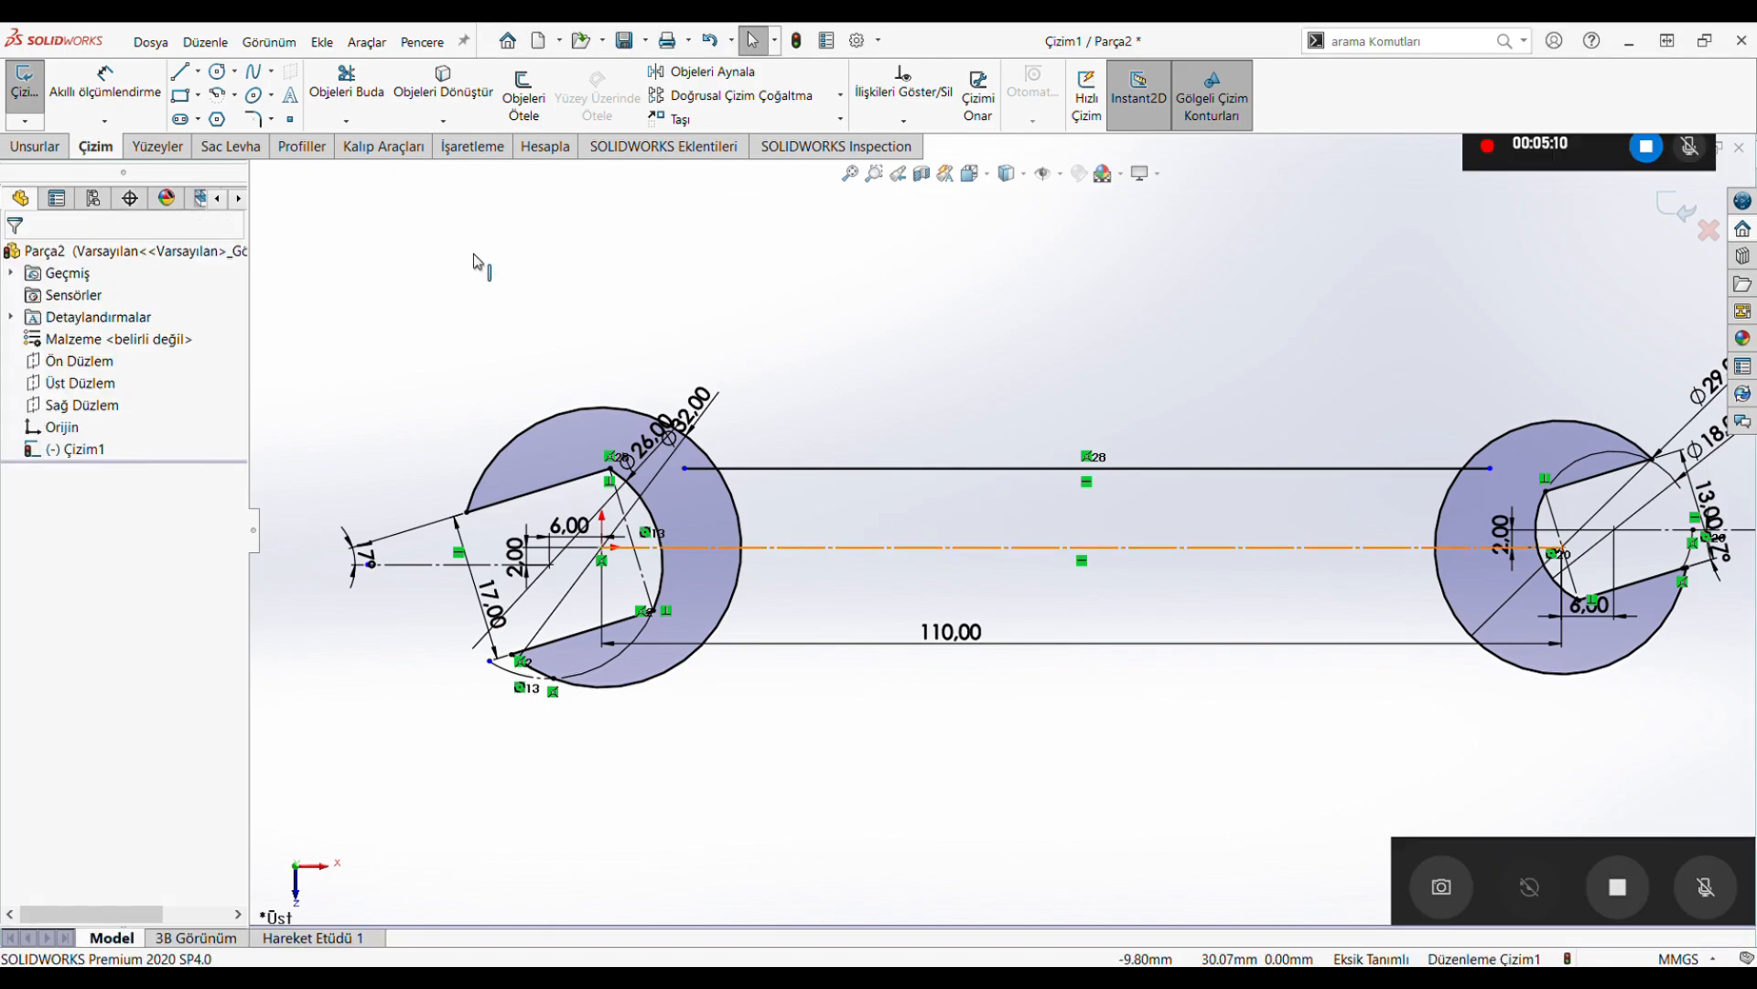
Delete the upper handle line and sketch a new horizontal one about 7 mm above the centreline, ending inside both heads
{"action": "left_click", "coordinate": [856, 469]}
{"action": "key", "text": "Delete"}
{"action": "left_click", "coordinate": [180, 71]}
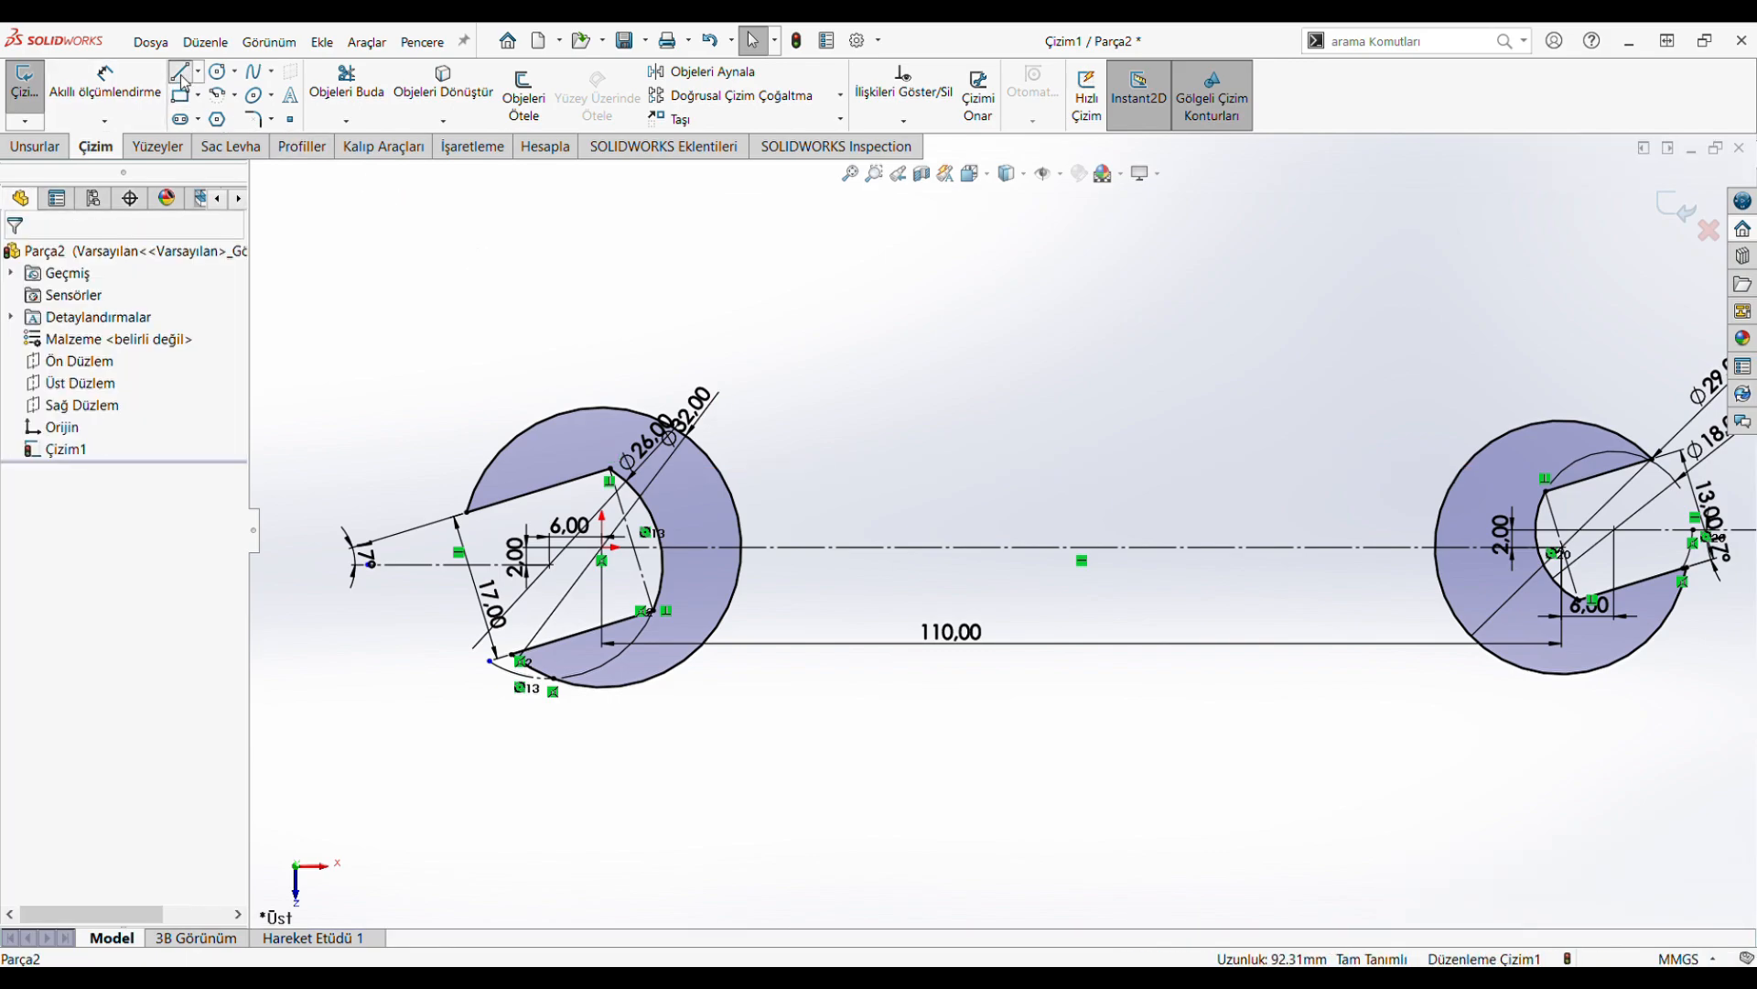
{"action": "left_click", "coordinate": [709, 486]}
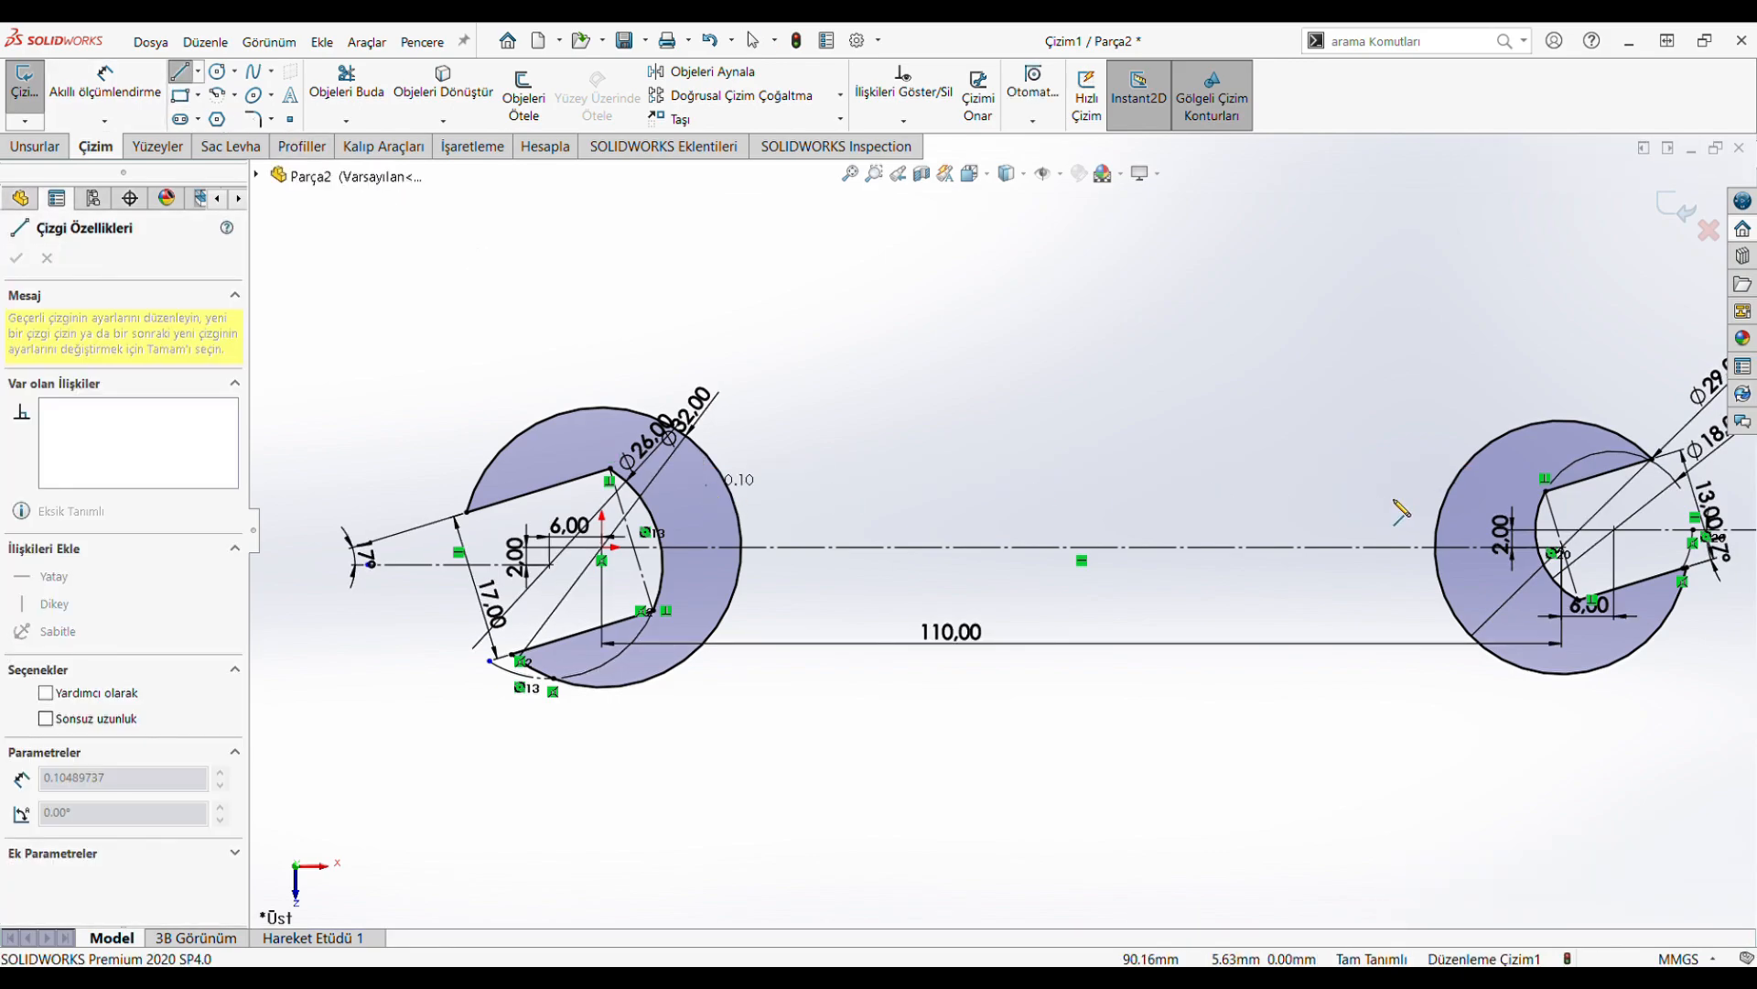
{"action": "left_click", "coordinate": [1466, 486]}
Dimension the distance between the upper handle line and the centreline as 5.5 mm
{"action": "left_click", "coordinate": [121, 77]}
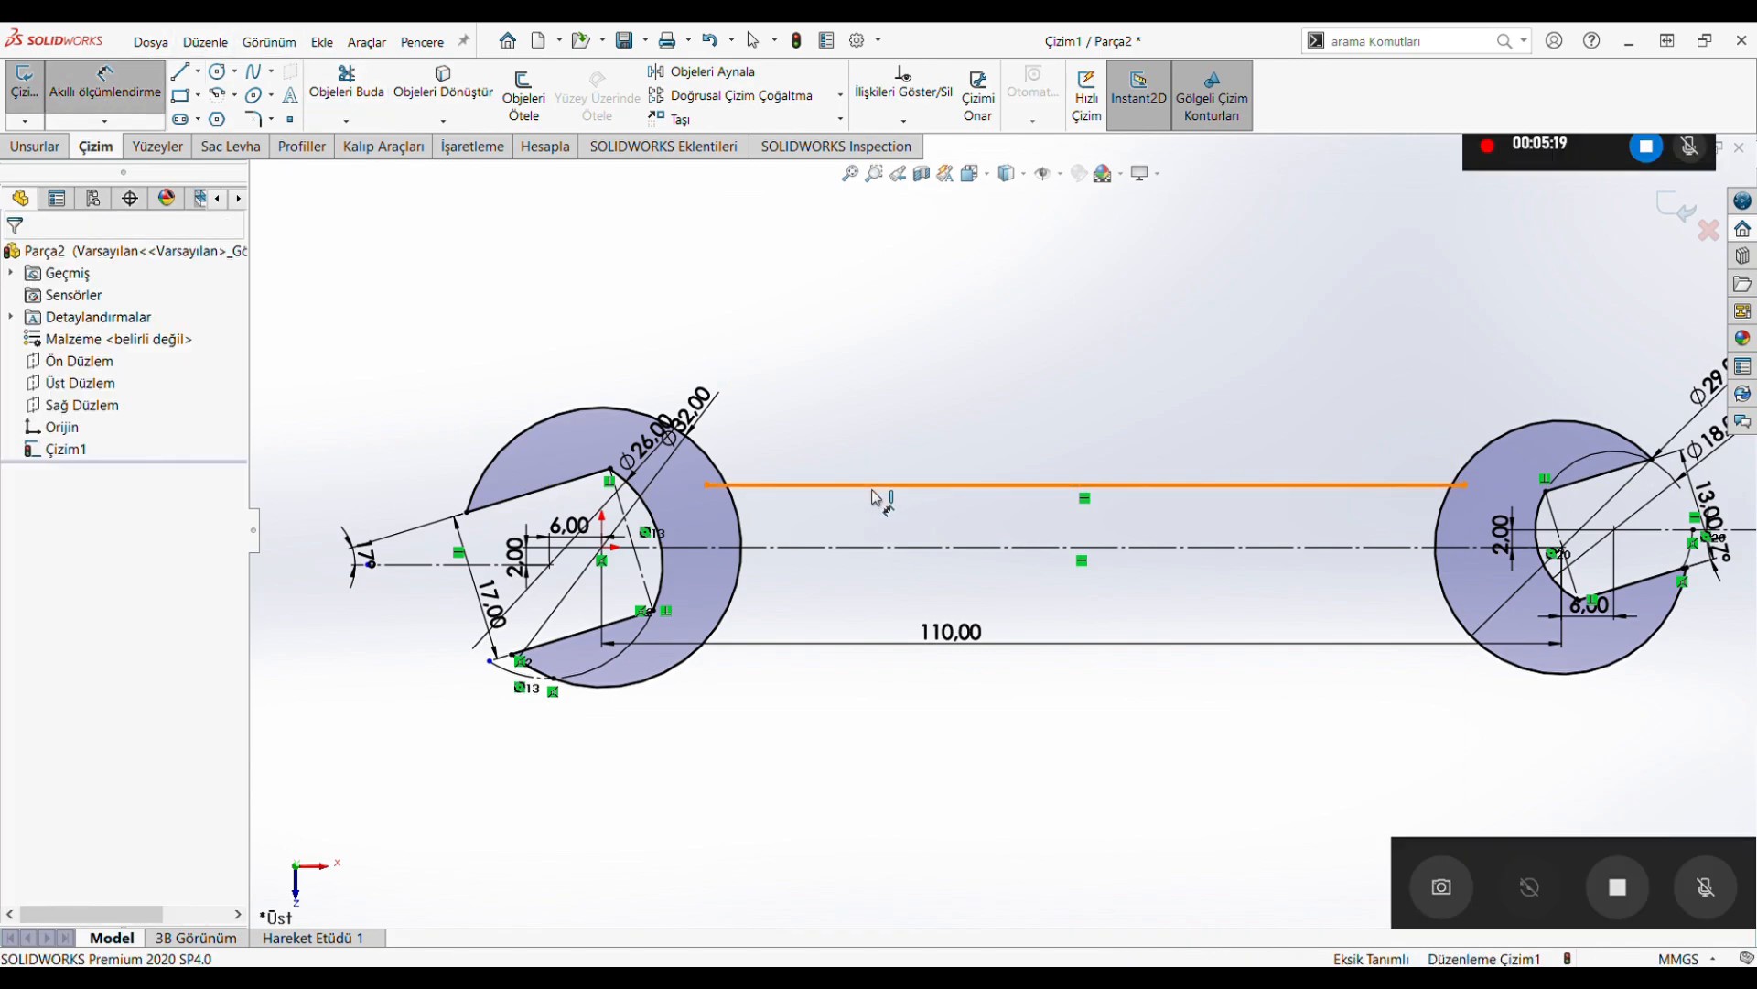
{"action": "left_click", "coordinate": [878, 486]}
{"action": "left_click", "coordinate": [868, 548]}
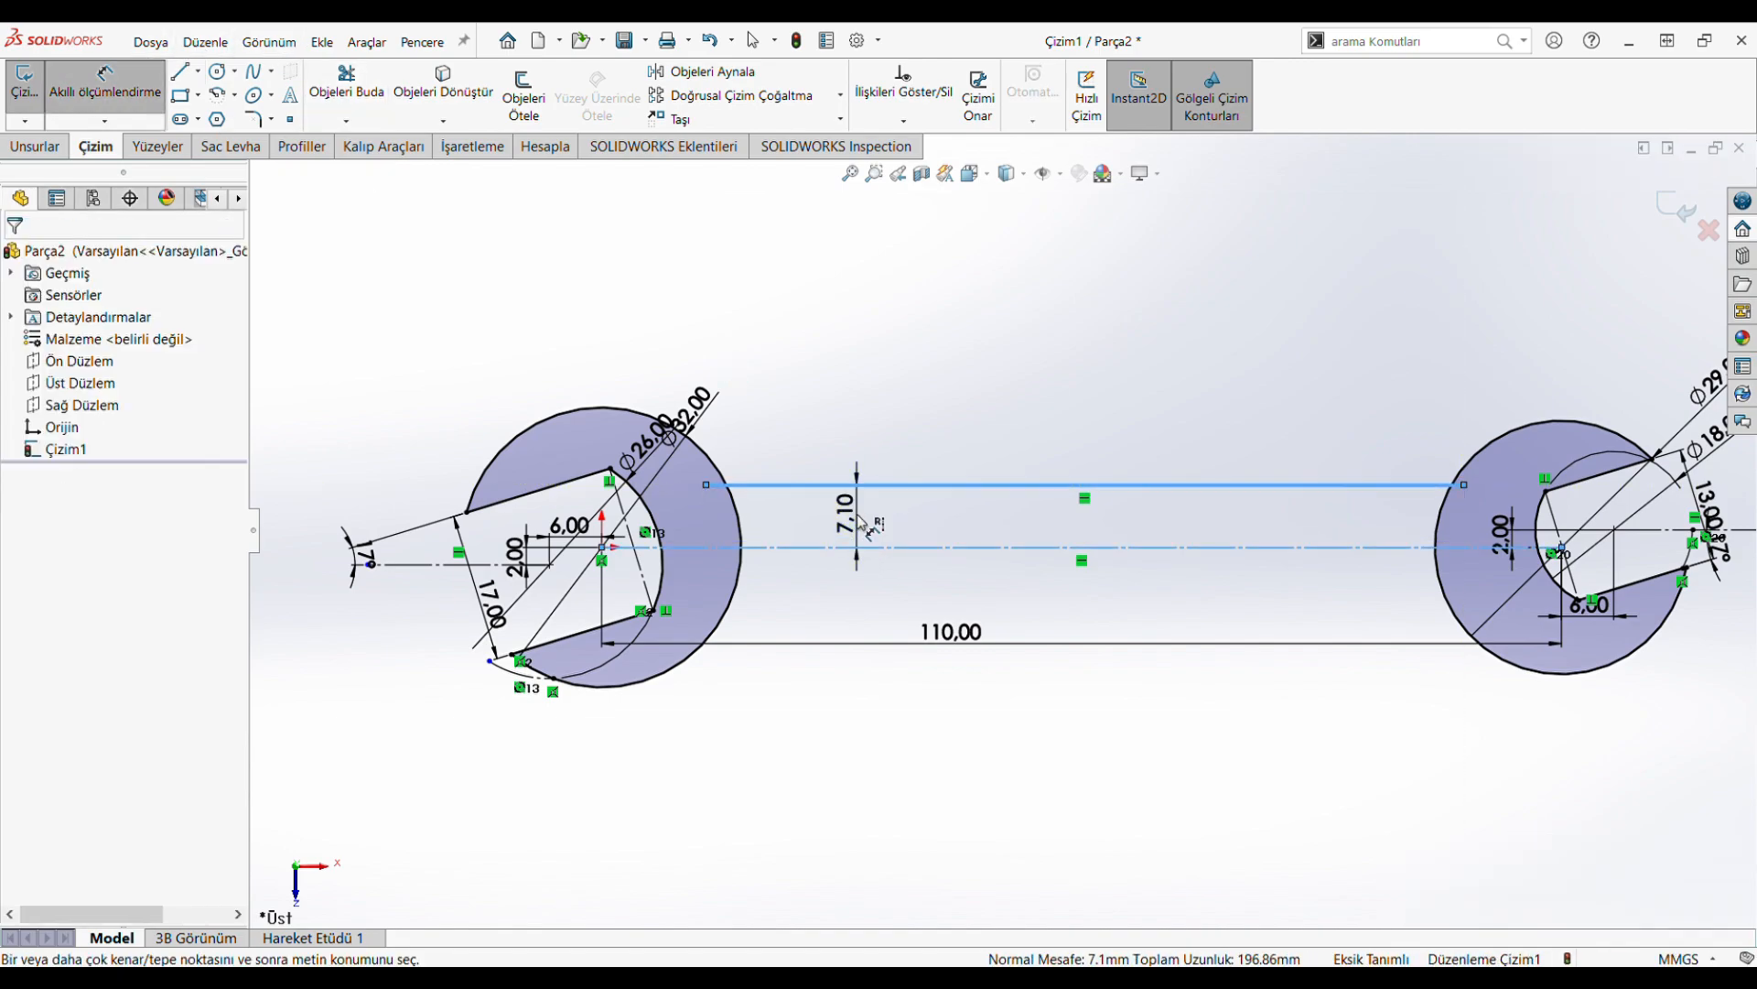
{"action": "left_click", "coordinate": [860, 524]}
{"action": "type", "text": "5.5"}
{"action": "key", "text": "Return"}
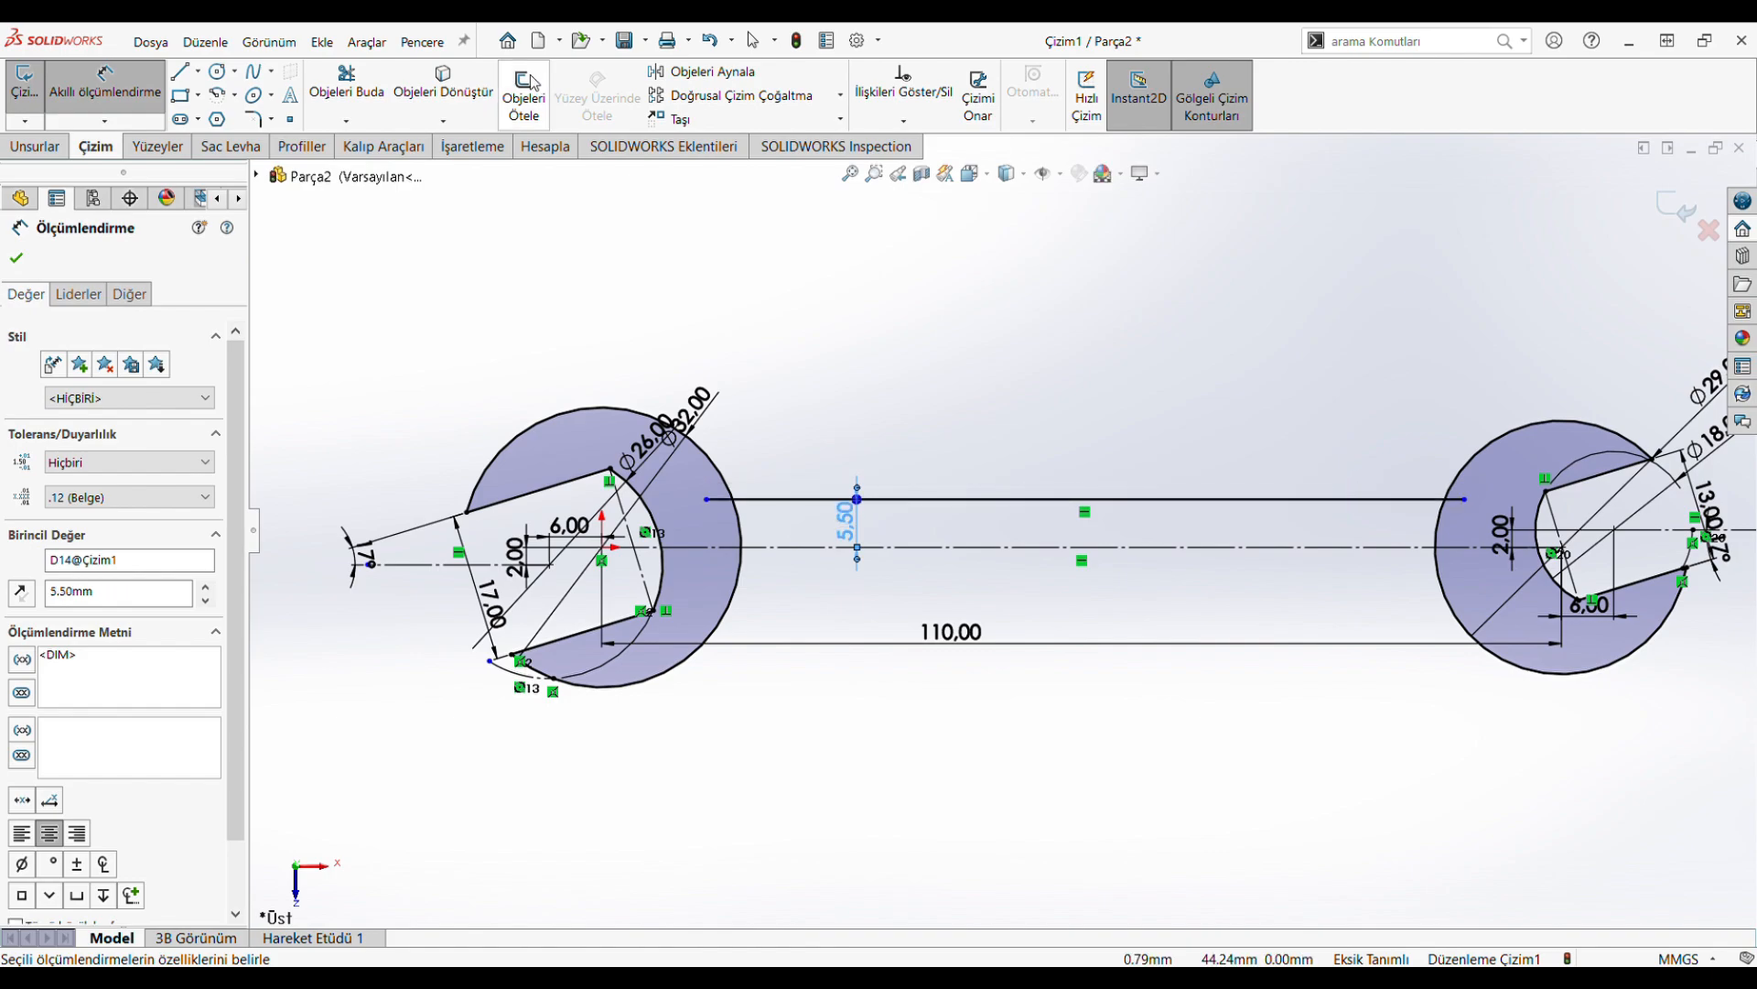
Trim both ends of the upper handle line that extend inside the 32 mm and 29 mm heads
{"action": "left_click", "coordinate": [339, 77]}
{"action": "scroll", "coordinate": [712, 513], "scroll_direction": "down", "scroll_amount": 3}
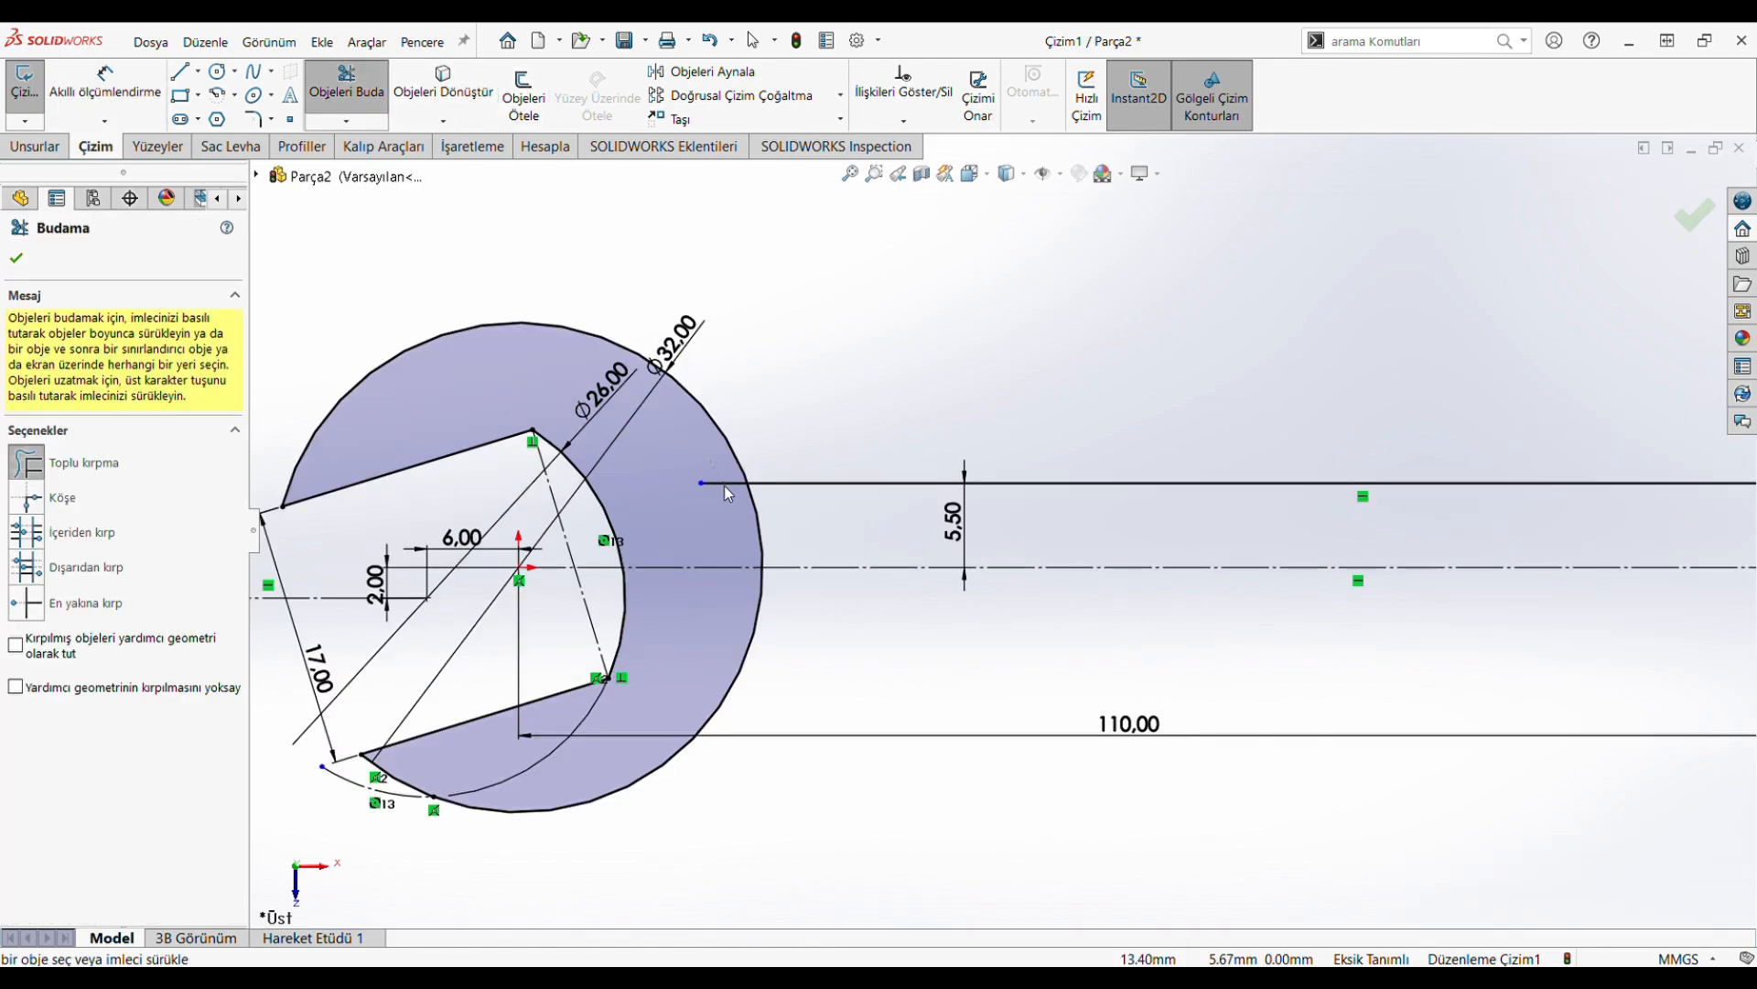
{"action": "scroll", "coordinate": [965, 563], "scroll_direction": "up", "scroll_amount": 5}
{"action": "scroll", "coordinate": [1414, 513], "scroll_direction": "down", "scroll_amount": 5}
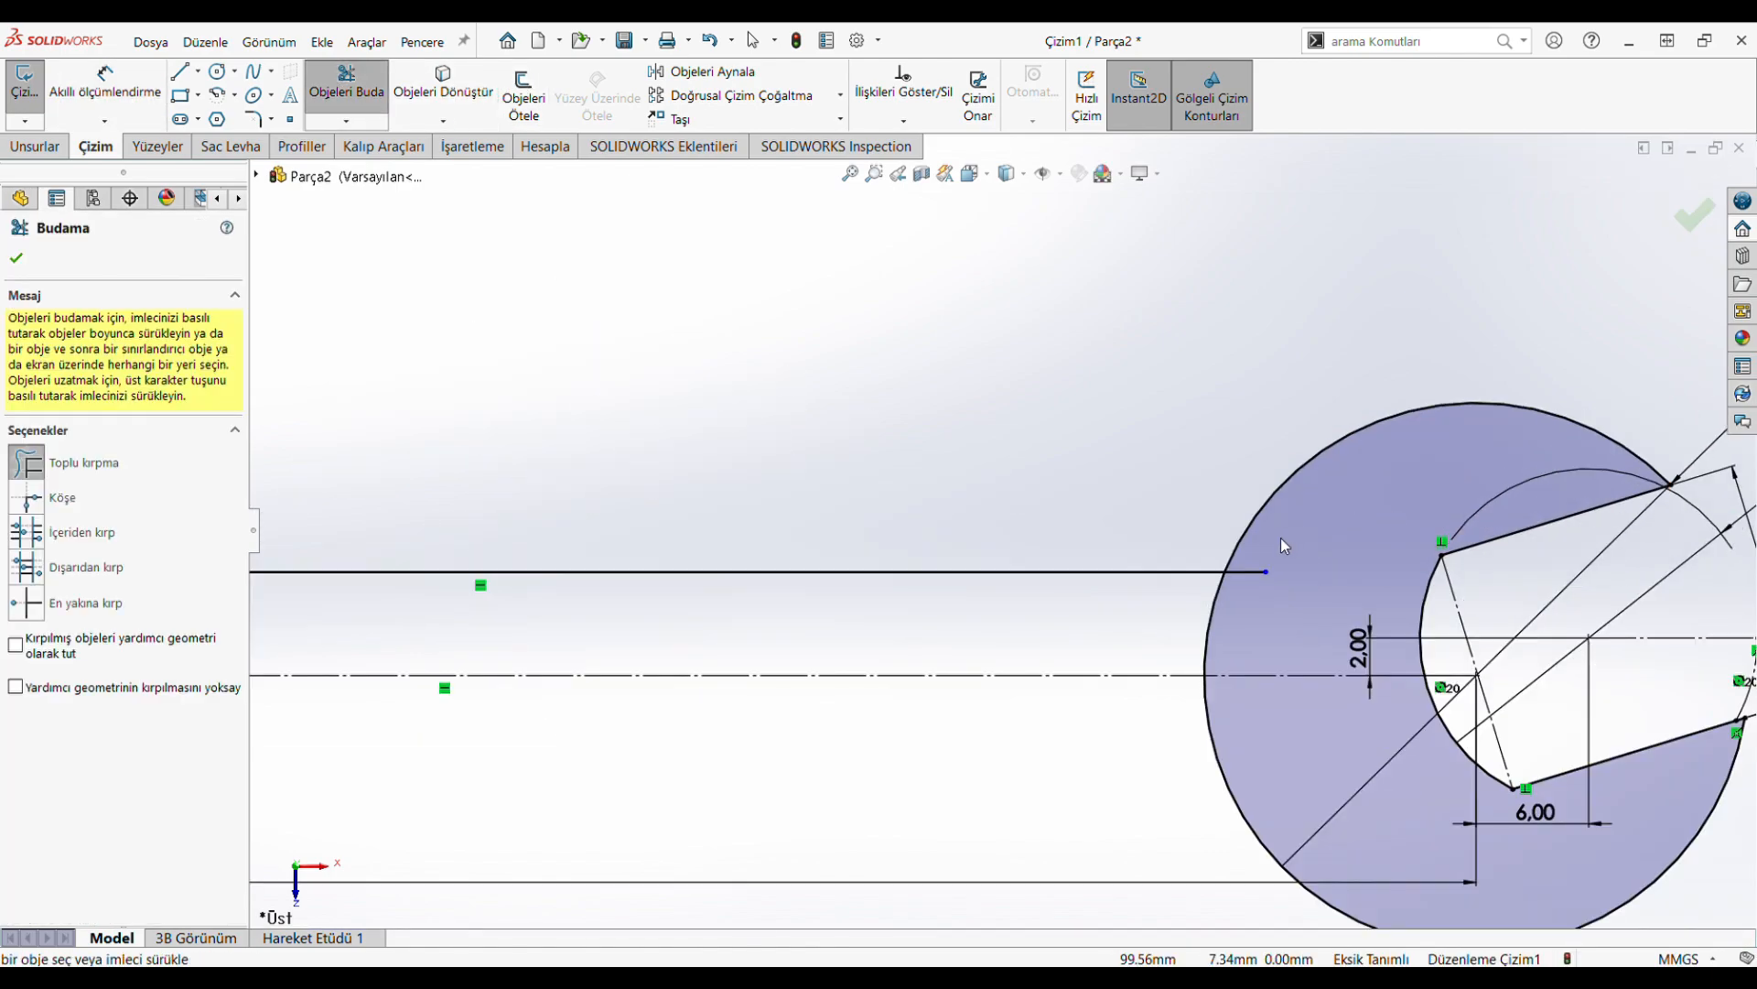
{"action": "left_click_drag", "start_coordinate": [1239, 585], "coordinate": [1238, 588]}
{"action": "scroll", "coordinate": [1042, 545], "scroll_direction": "up", "scroll_amount": 5}
{"action": "scroll", "coordinate": [330, 421], "scroll_direction": "down", "scroll_amount": 1}
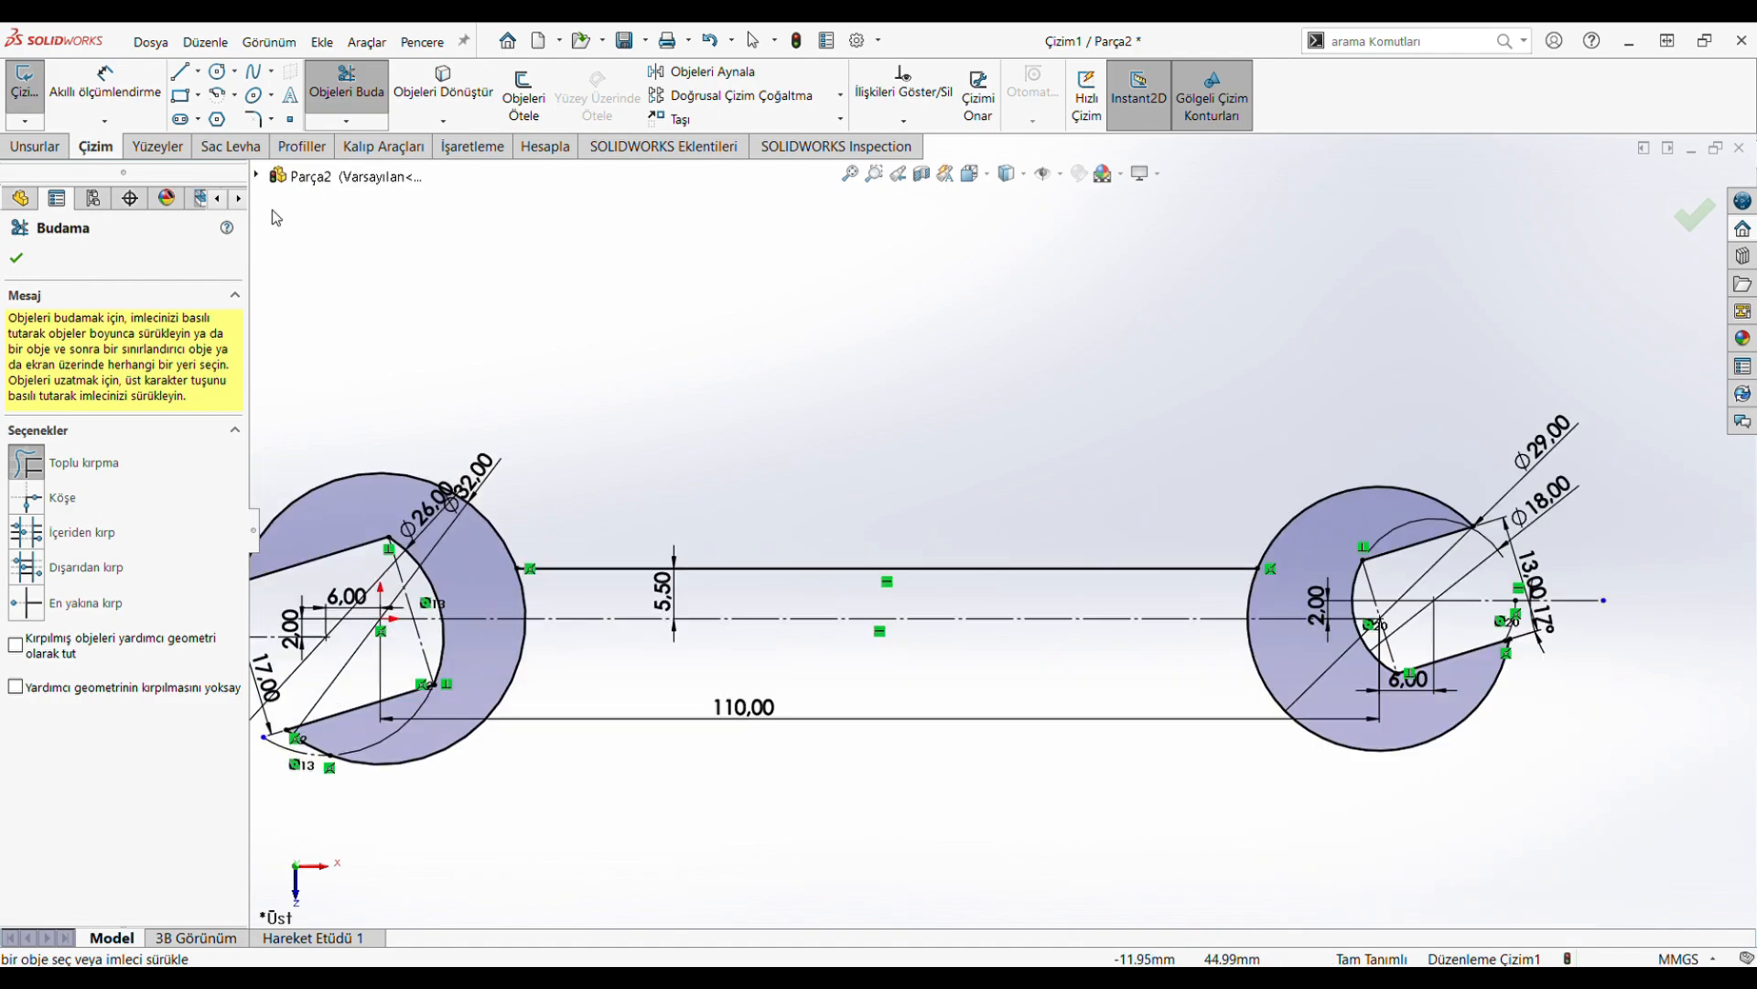
Sketch a circle of about 7.8 mm radius above the handle line near the 32 mm head and make it tangent to the line
{"action": "left_click", "coordinate": [220, 74]}
{"action": "left_click", "coordinate": [640, 389]}
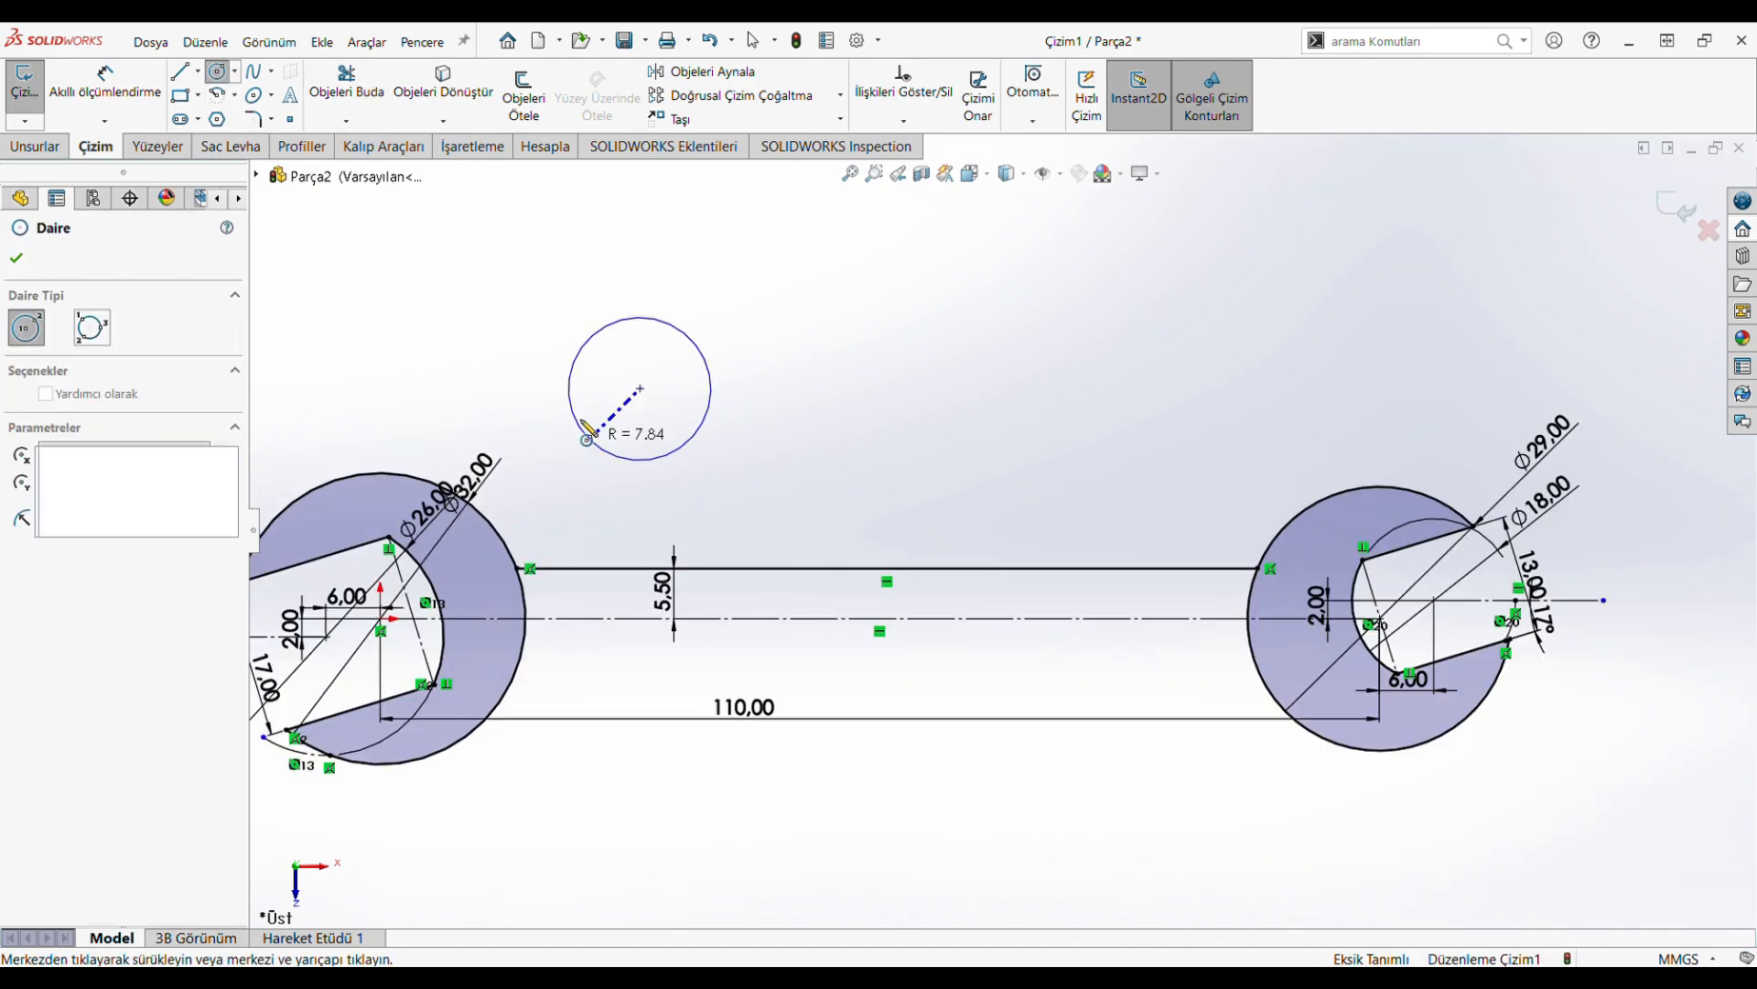
{"action": "left_click", "coordinate": [609, 324]}
{"action": "key", "text": "Escape"}
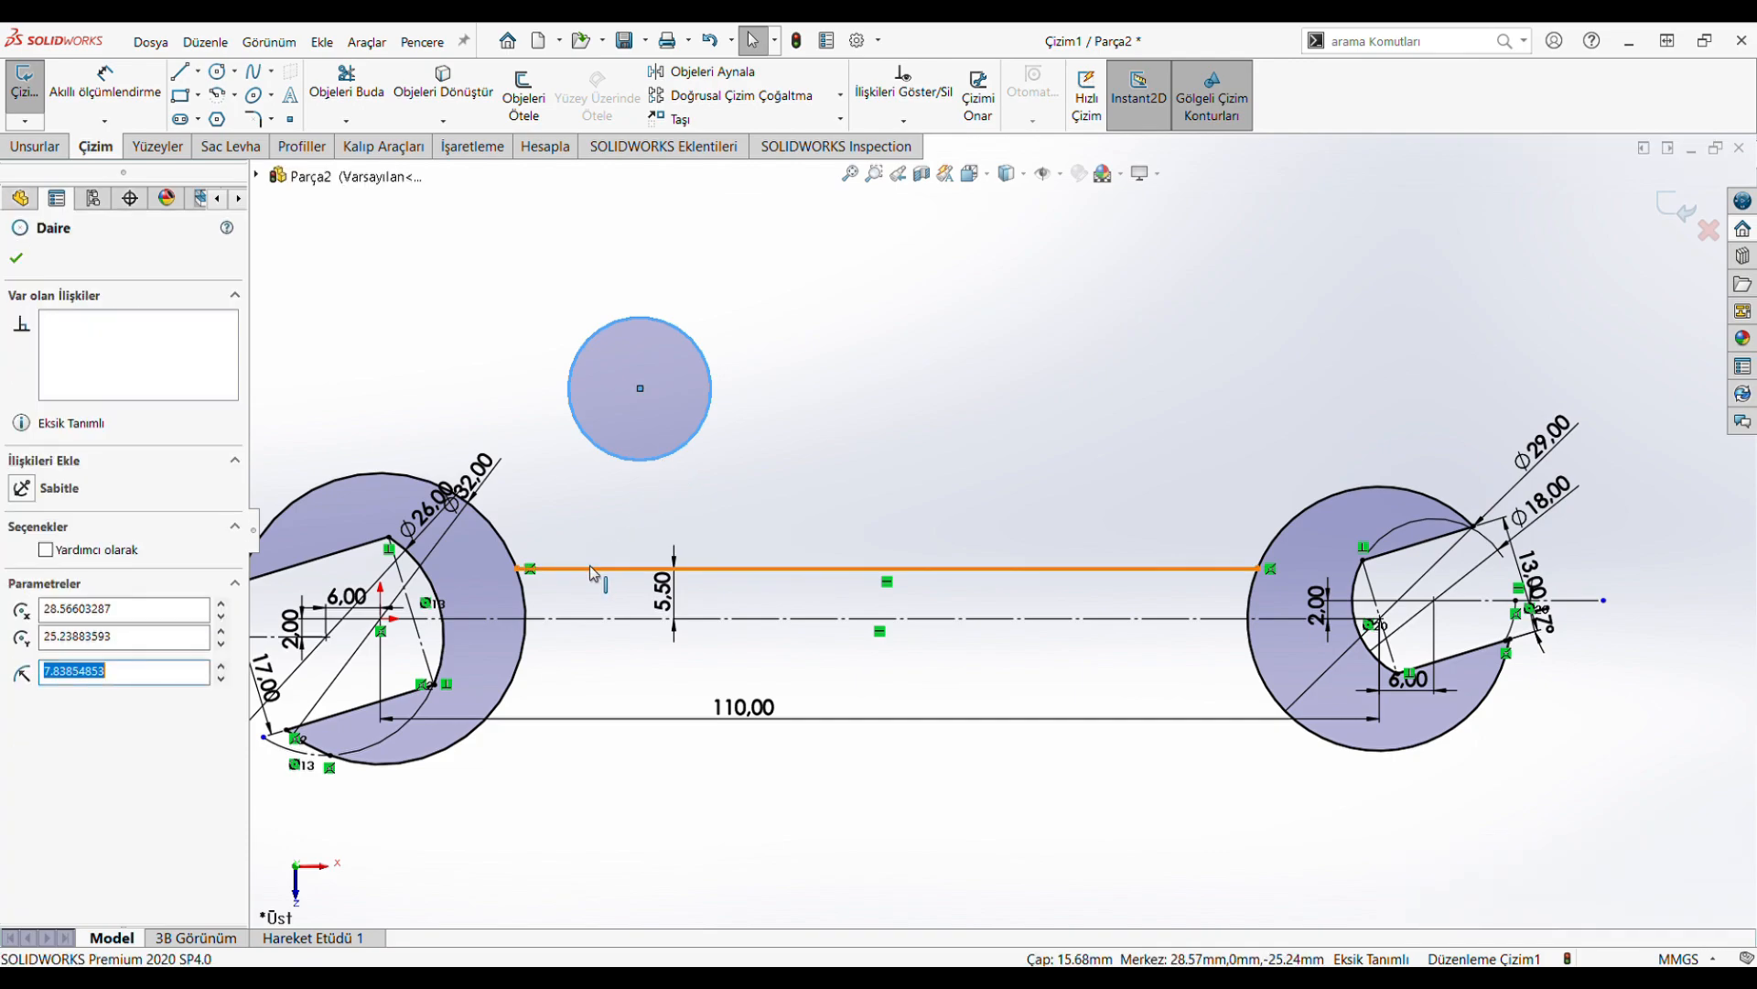
{"action": "left_click", "coordinate": [608, 568], "text": "ctrl"}
{"action": "left_click", "coordinate": [46, 583]}
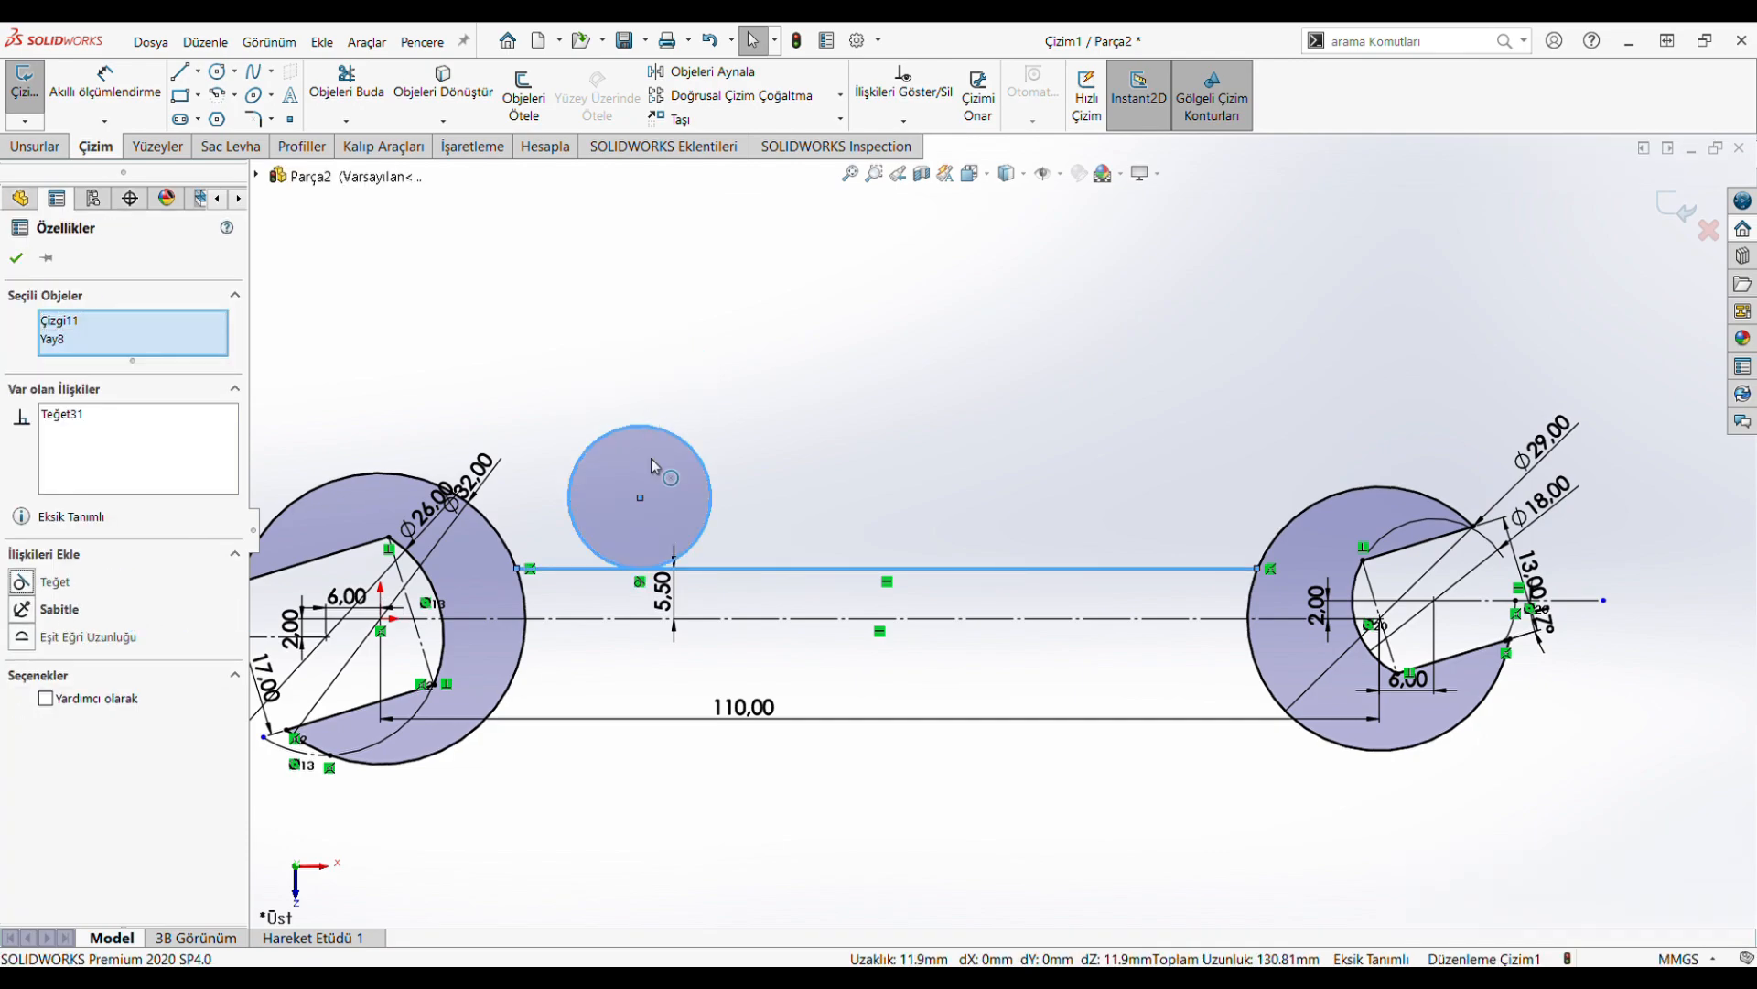
Make the small circle tangent to the 32 mm head and trim it to the transition arc between head and handle line
{"action": "left_click", "coordinate": [518, 547], "text": "ctrl"}
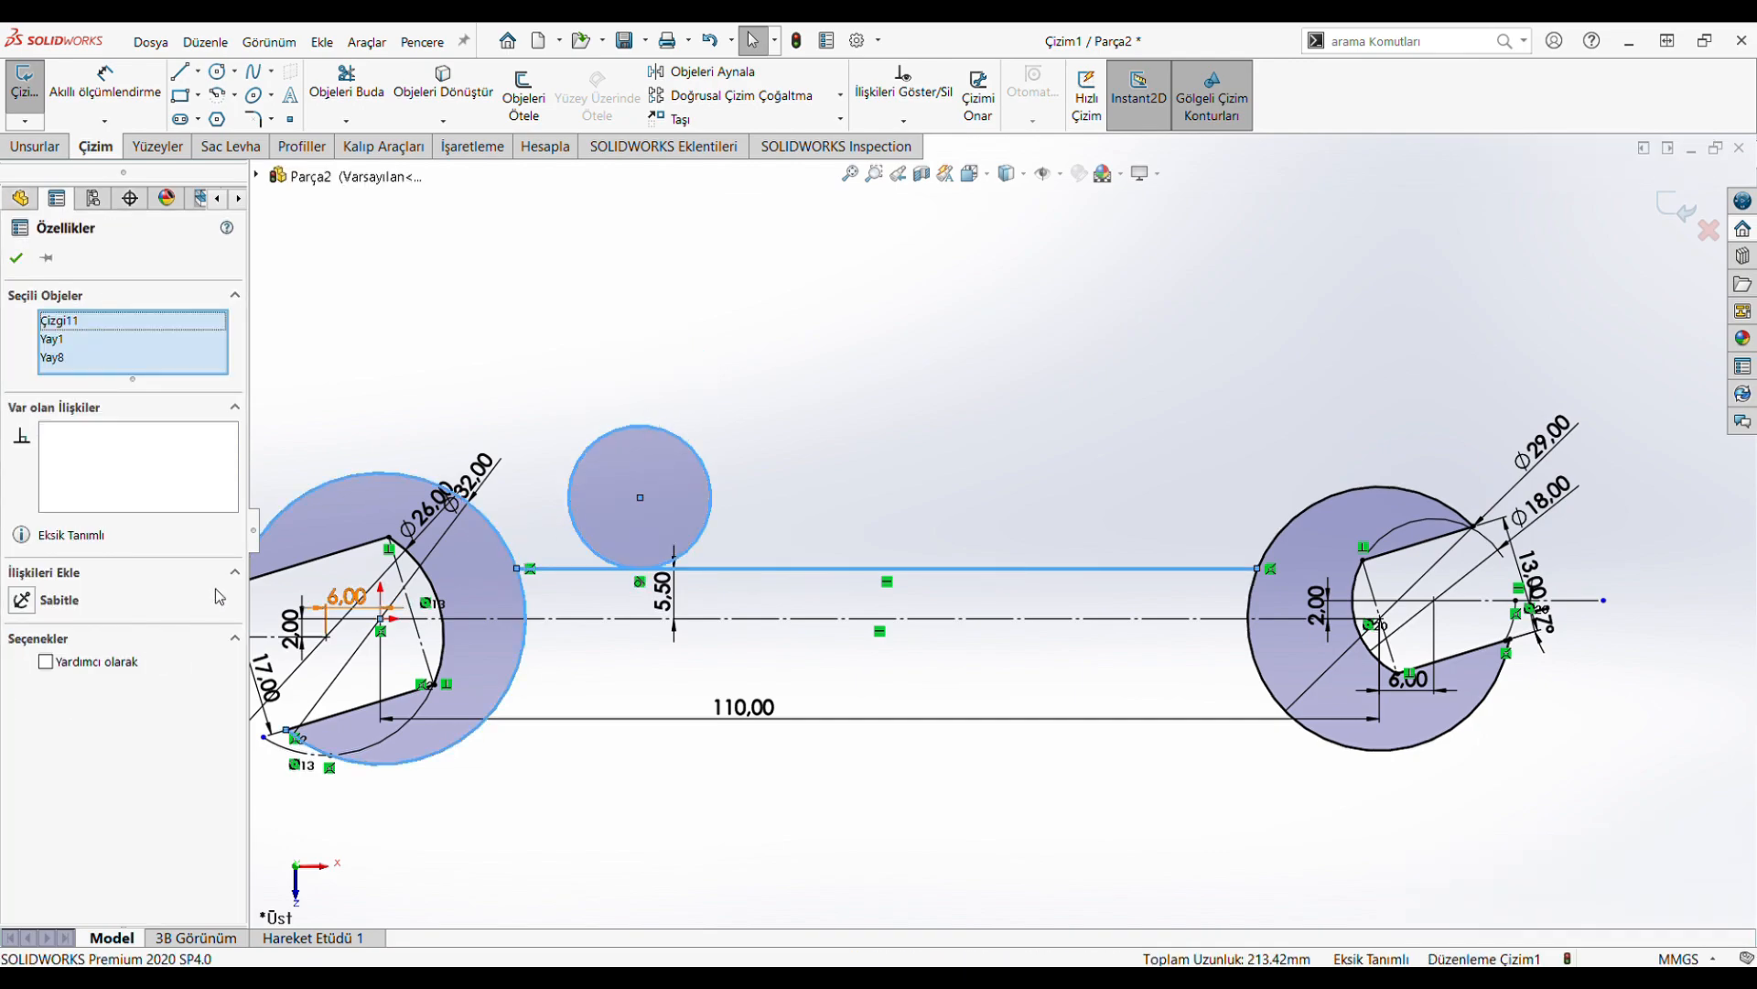
{"action": "left_click", "coordinate": [540, 340]}
{"action": "left_click", "coordinate": [497, 531]}
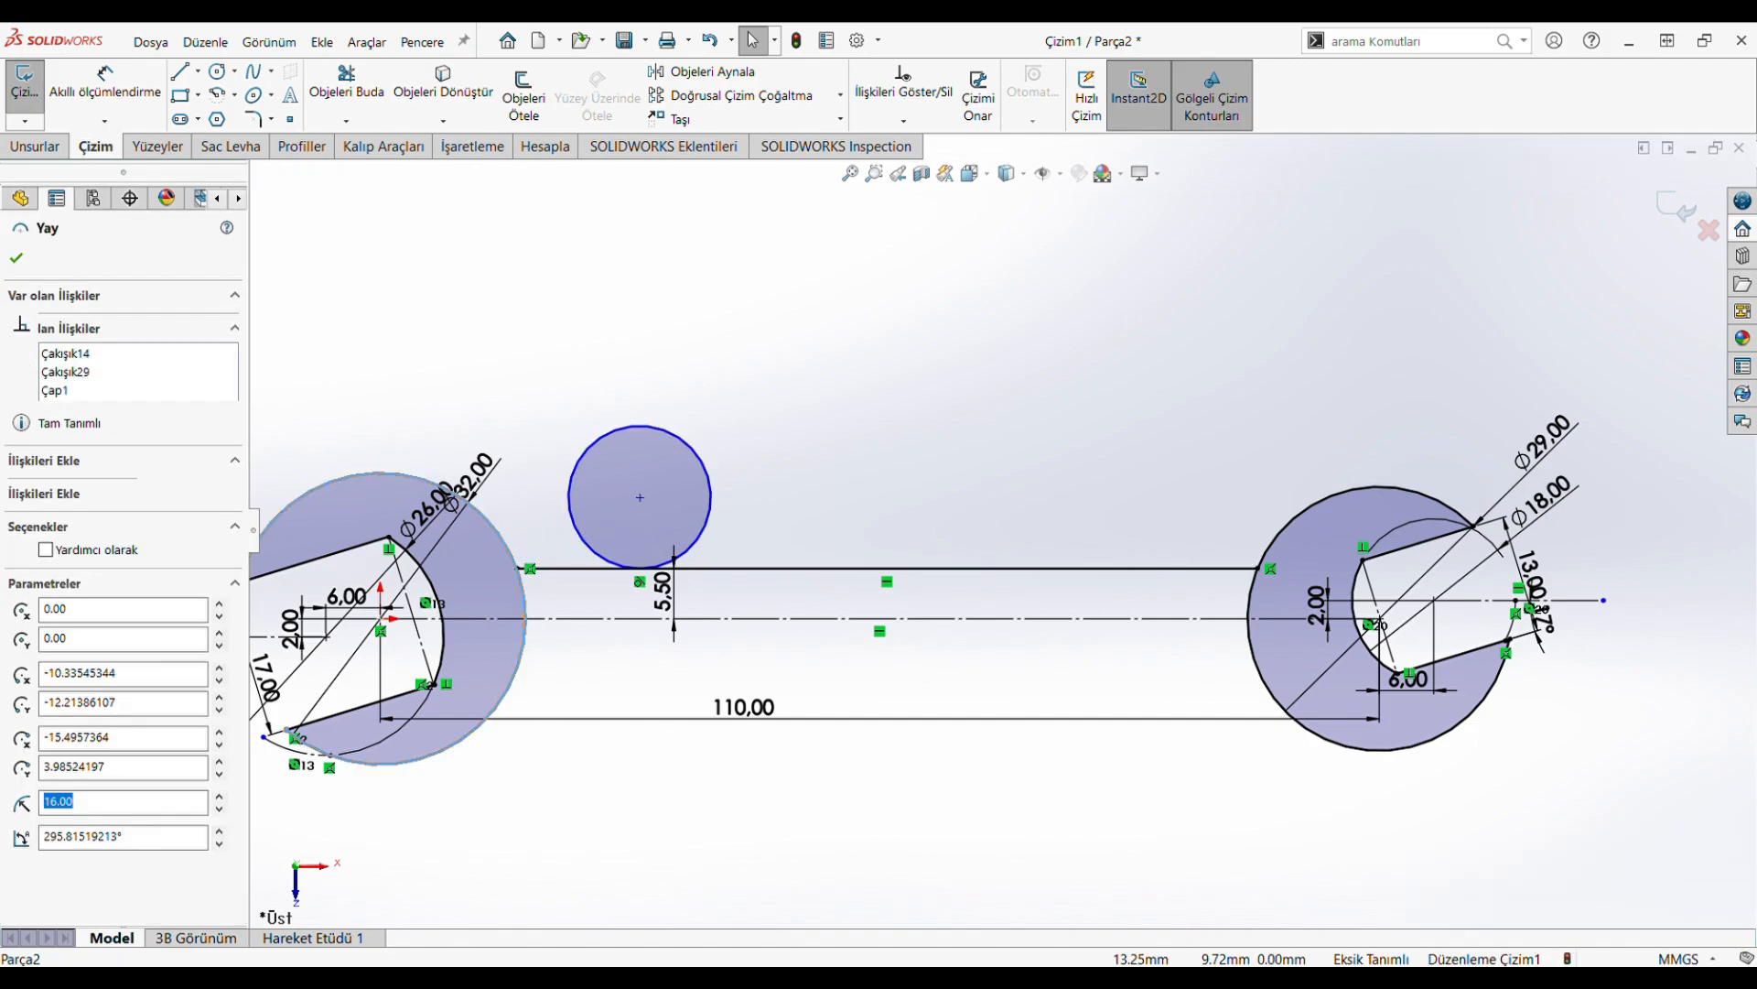
{"action": "left_click", "coordinate": [574, 525], "text": "ctrl"}
{"action": "left_click", "coordinate": [46, 608]}
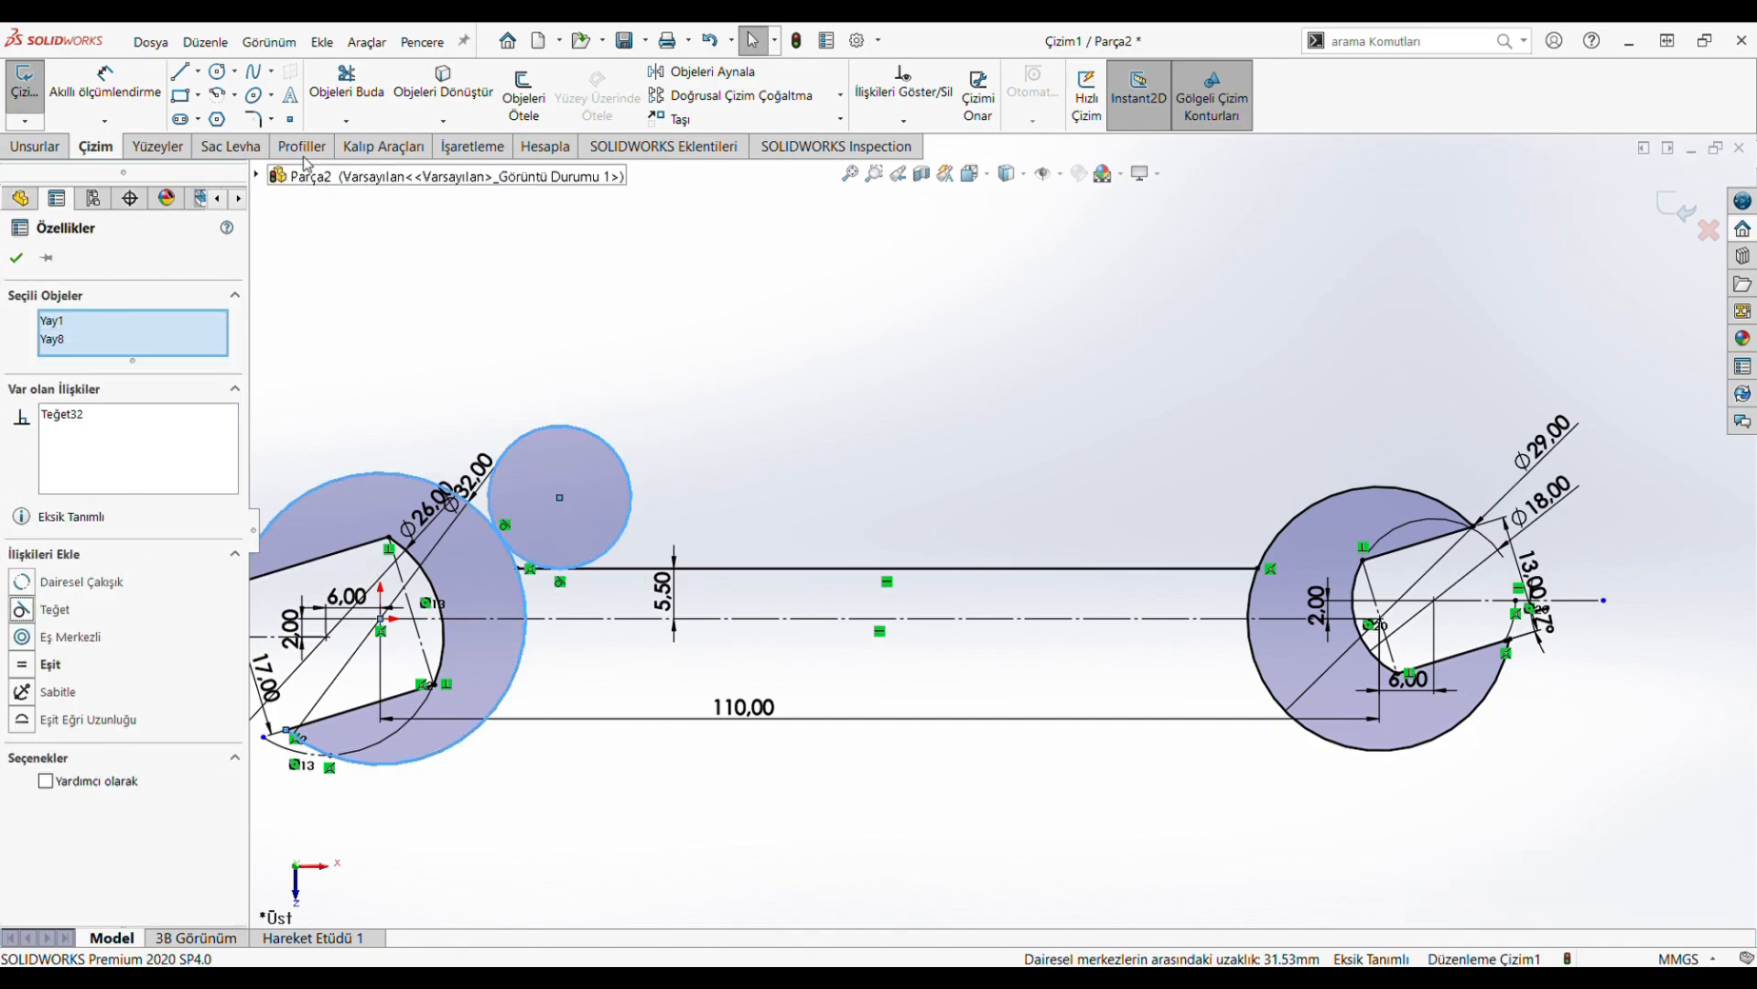
{"action": "left_click", "coordinate": [337, 87]}
{"action": "left_click_drag", "start_coordinate": [647, 361], "coordinate": [586, 453]}
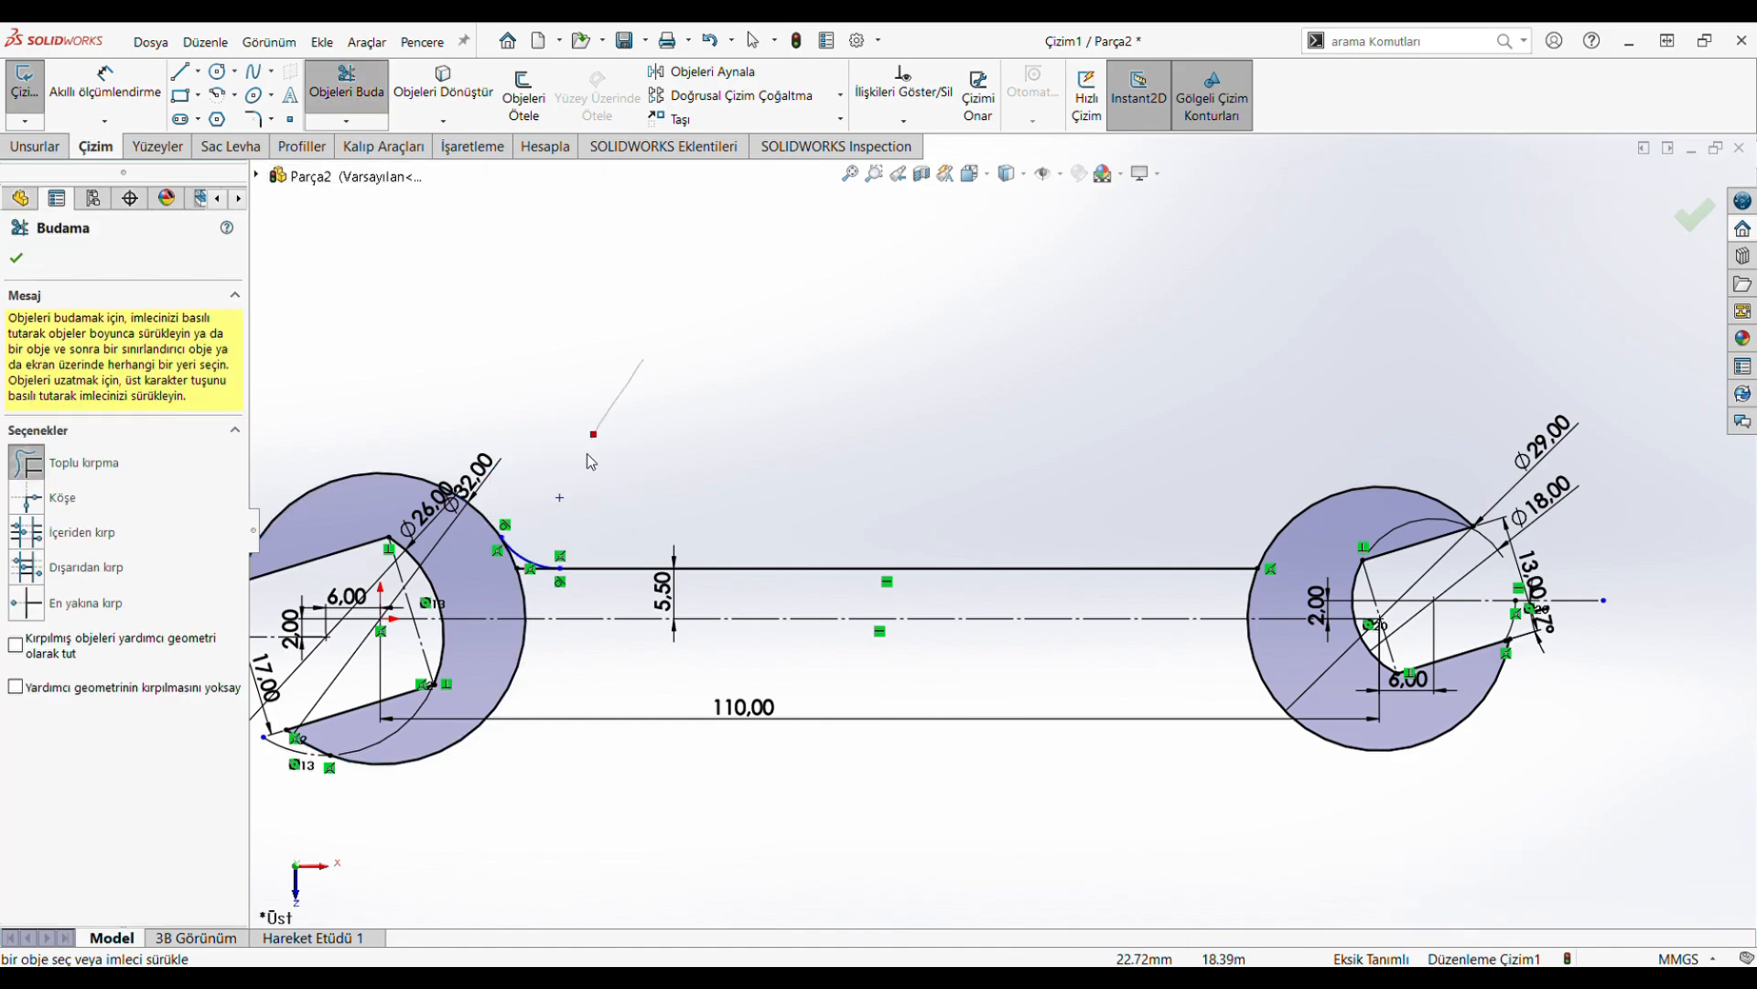
Set the transition arc's radius to 47 mm and trim the handle line's leftover end between the arc and the 32 mm head
{"action": "left_click", "coordinate": [139, 101]}
{"action": "left_click", "coordinate": [518, 559]}
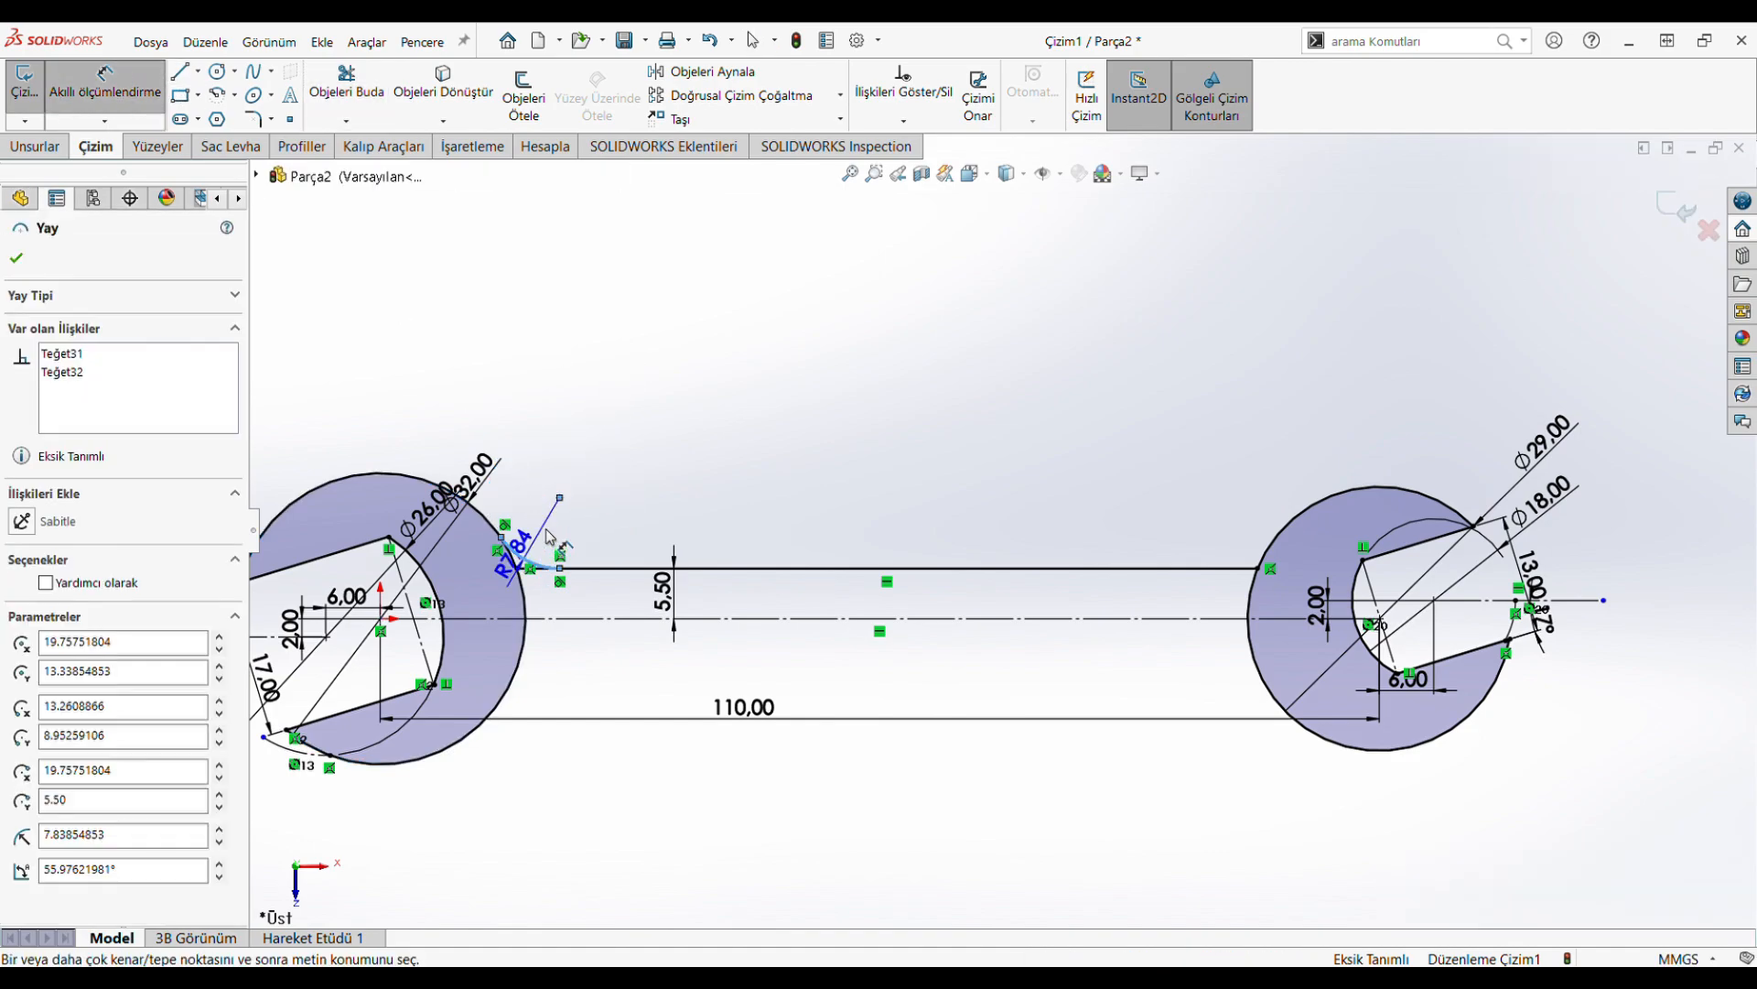
{"action": "left_click", "coordinate": [549, 536]}
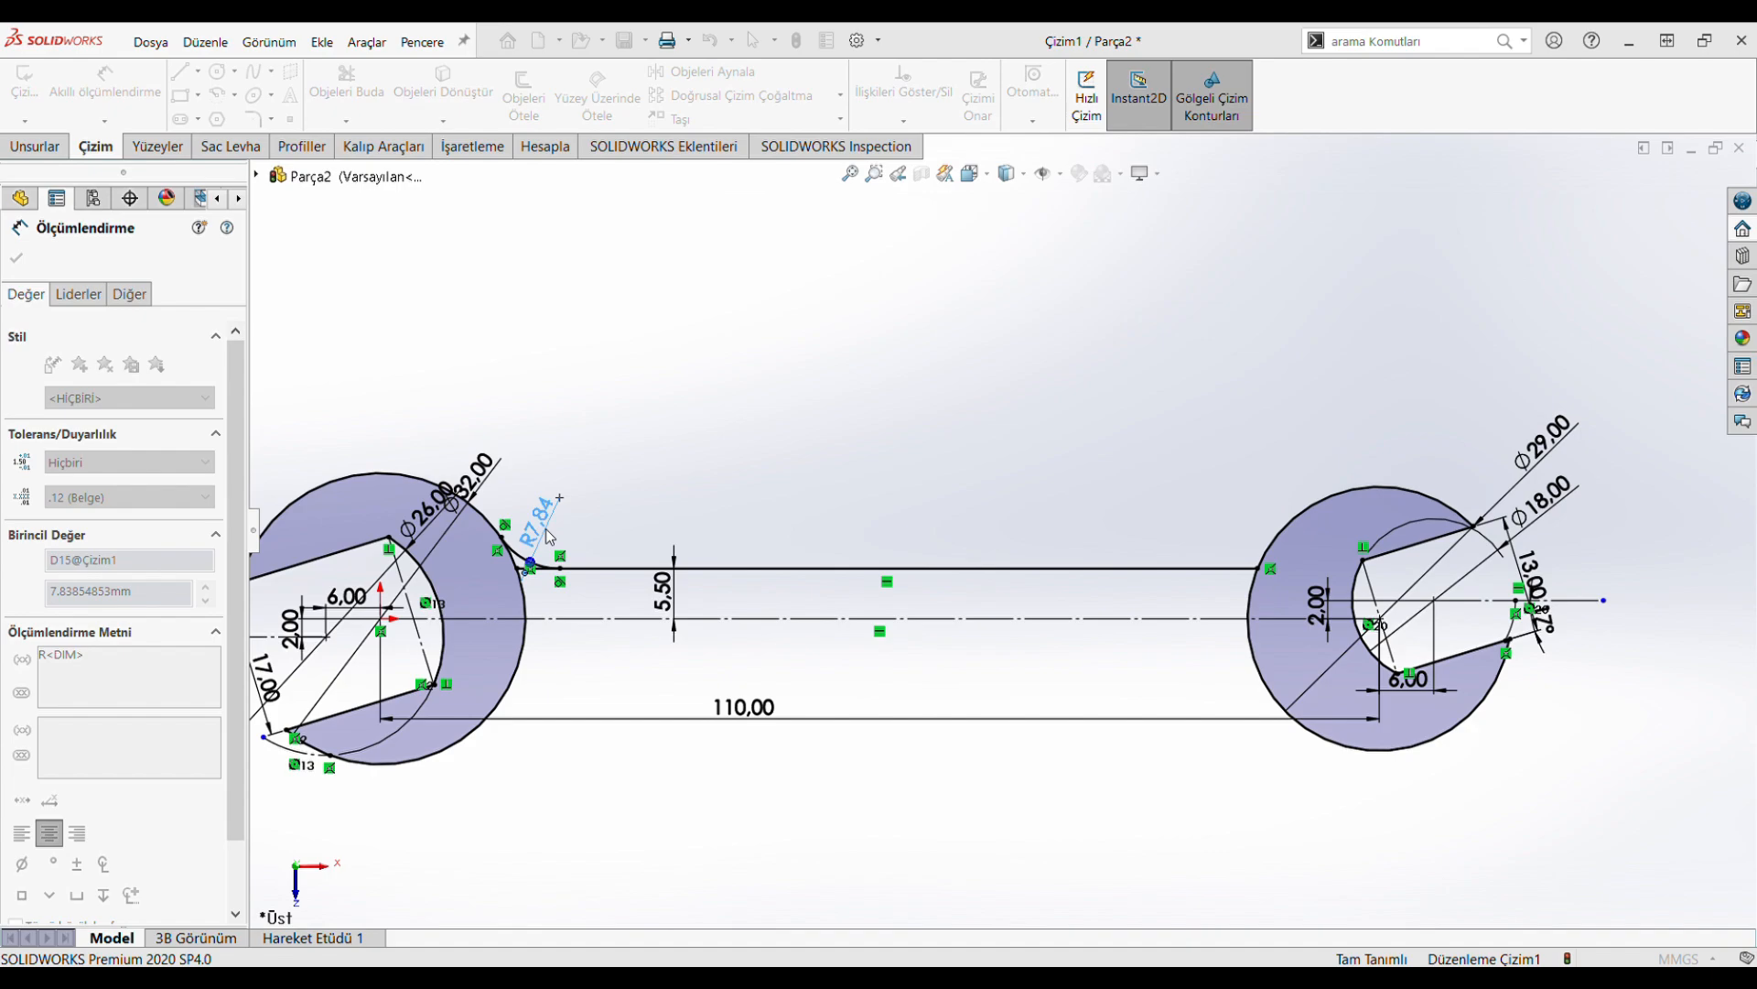
{"action": "type", "text": "47"}
{"action": "key", "text": "Return"}
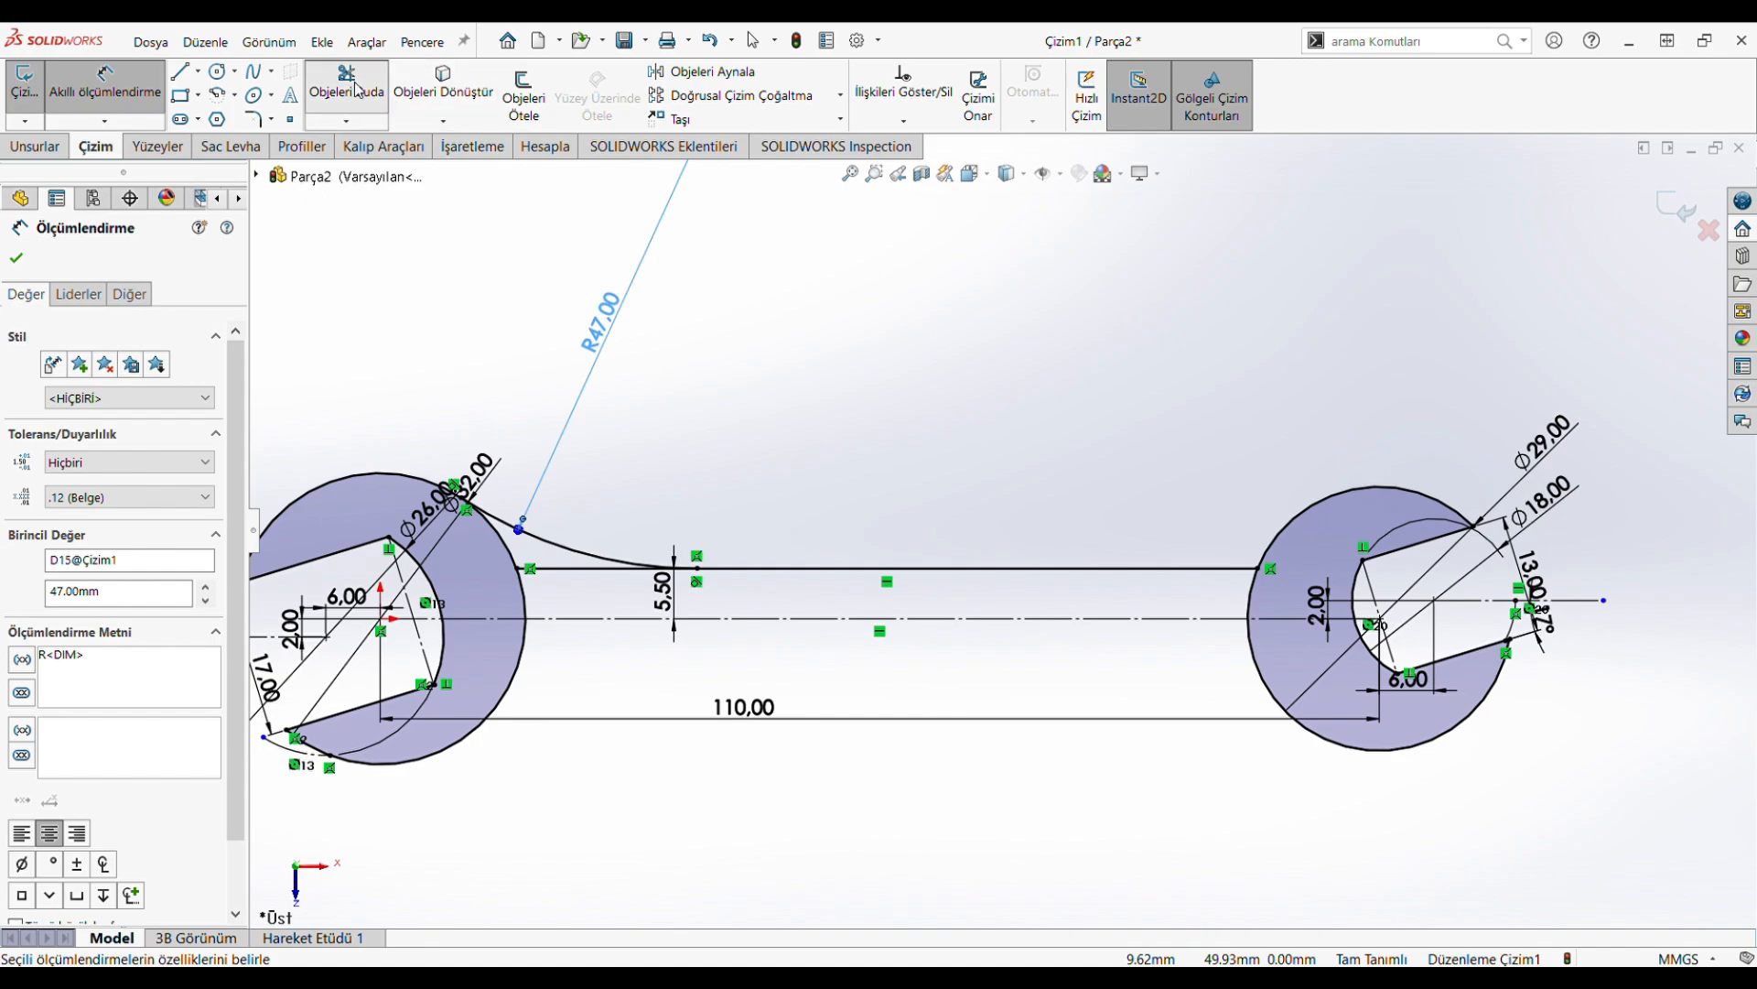
{"action": "left_click", "coordinate": [347, 83]}
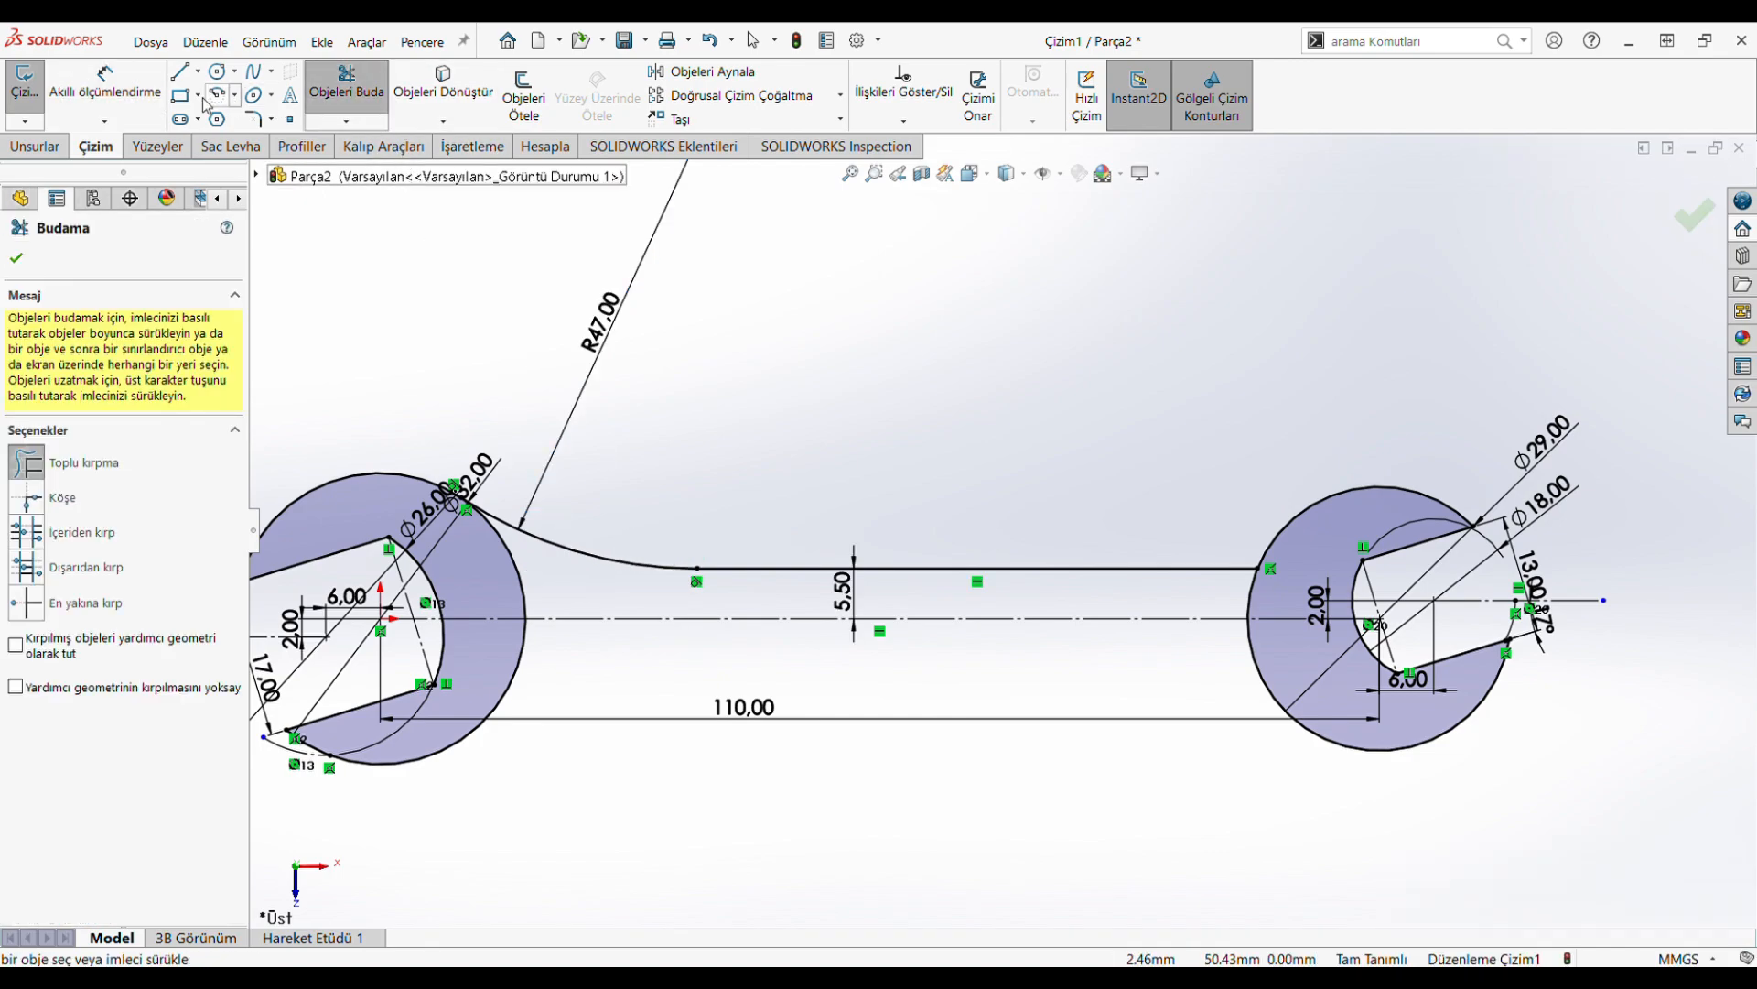
Sketch a circle of about 7.7 mm radius above the handle line near the 29 mm head and make it tangent to the line
{"action": "left_click", "coordinate": [217, 71]}
{"action": "left_click", "coordinate": [1099, 411]}
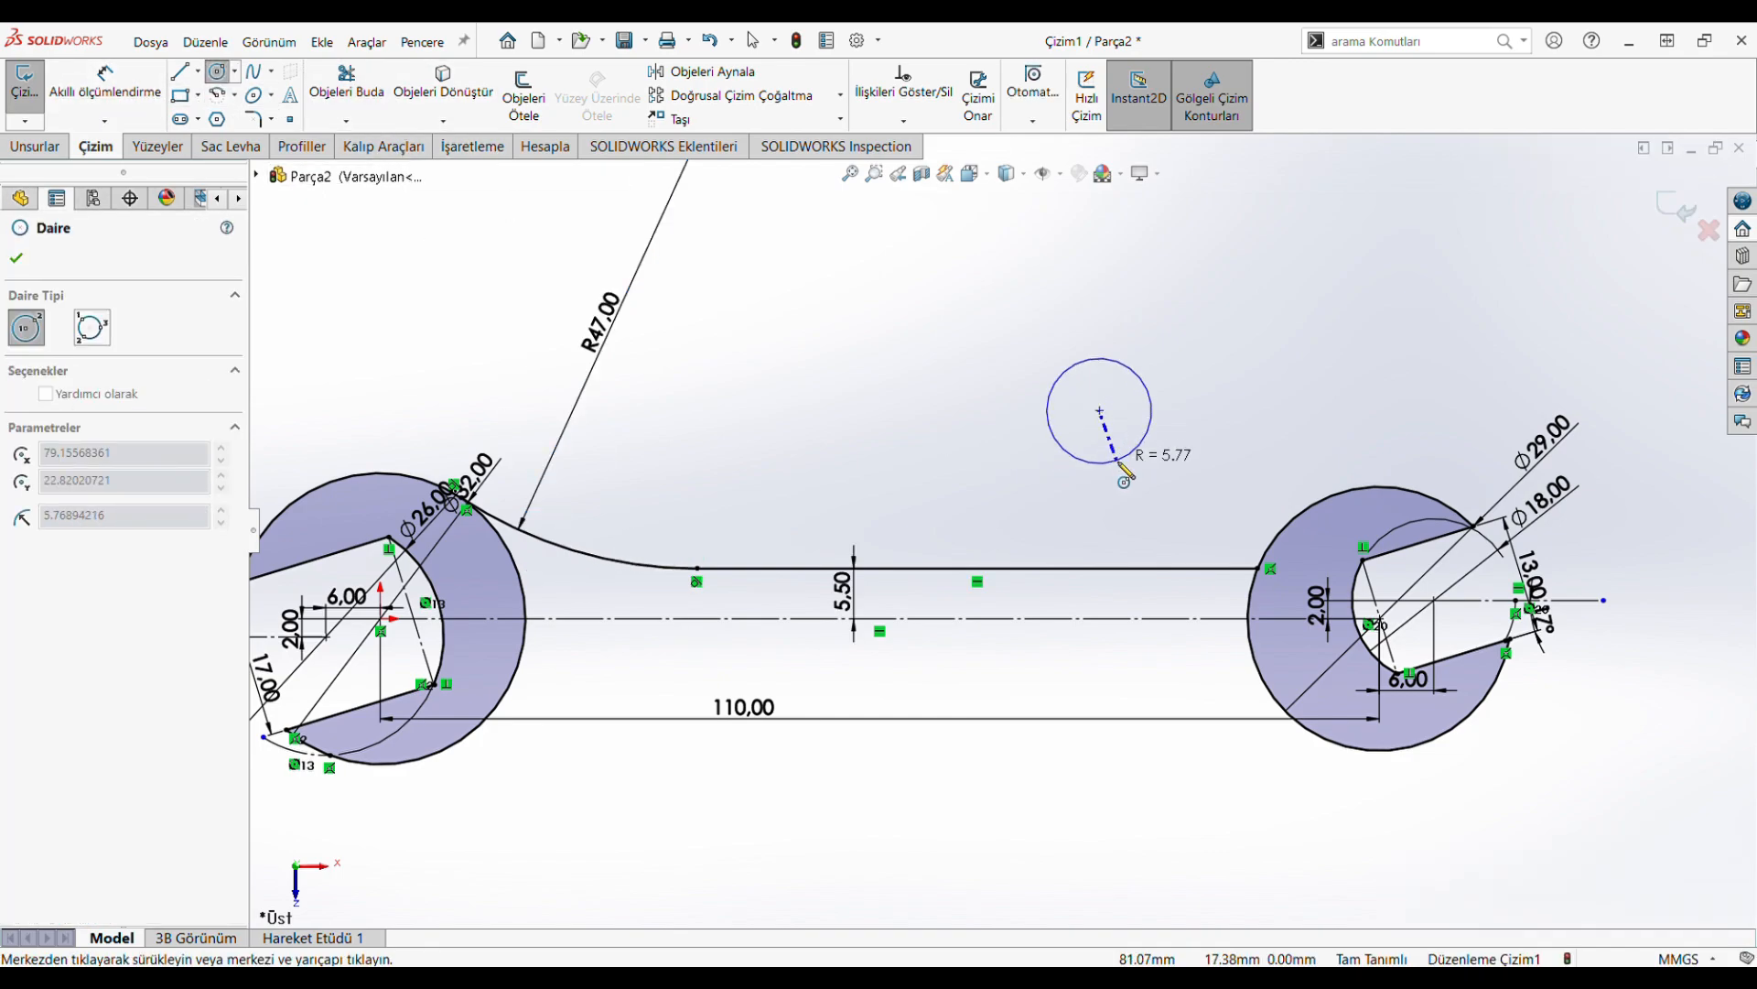
{"action": "left_click", "coordinate": [1134, 473]}
{"action": "key", "text": "Escape"}
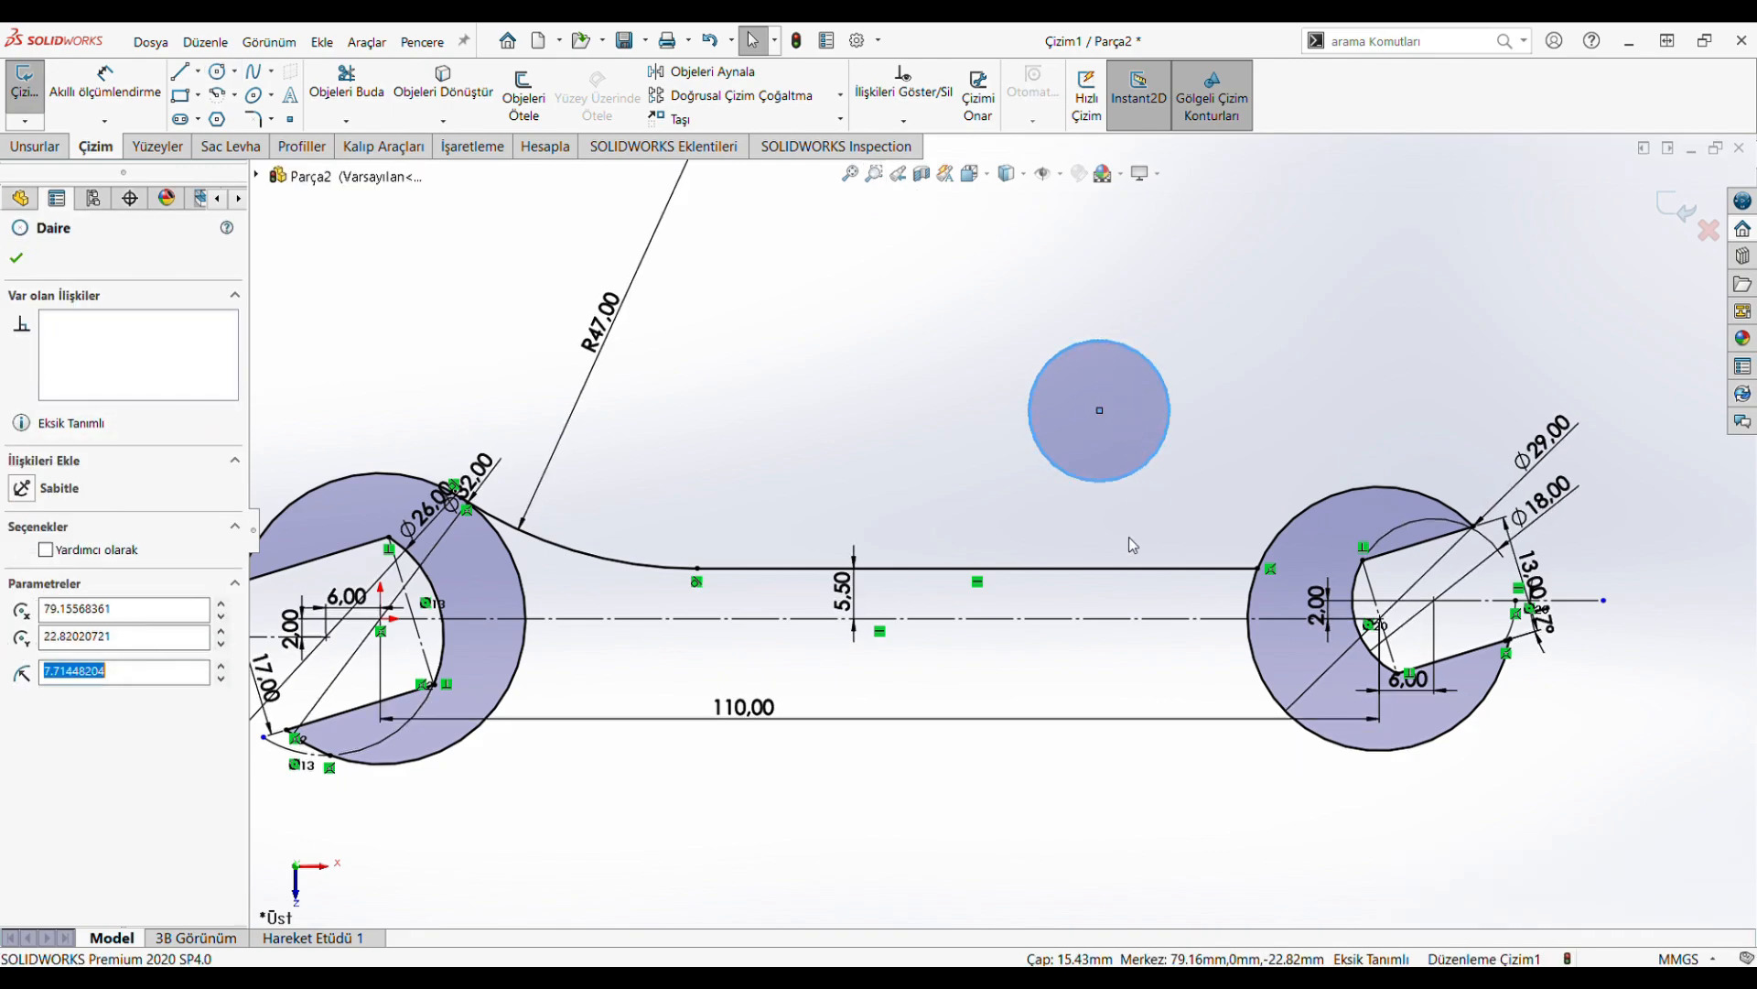
{"action": "left_click", "coordinate": [1116, 569], "text": "ctrl"}
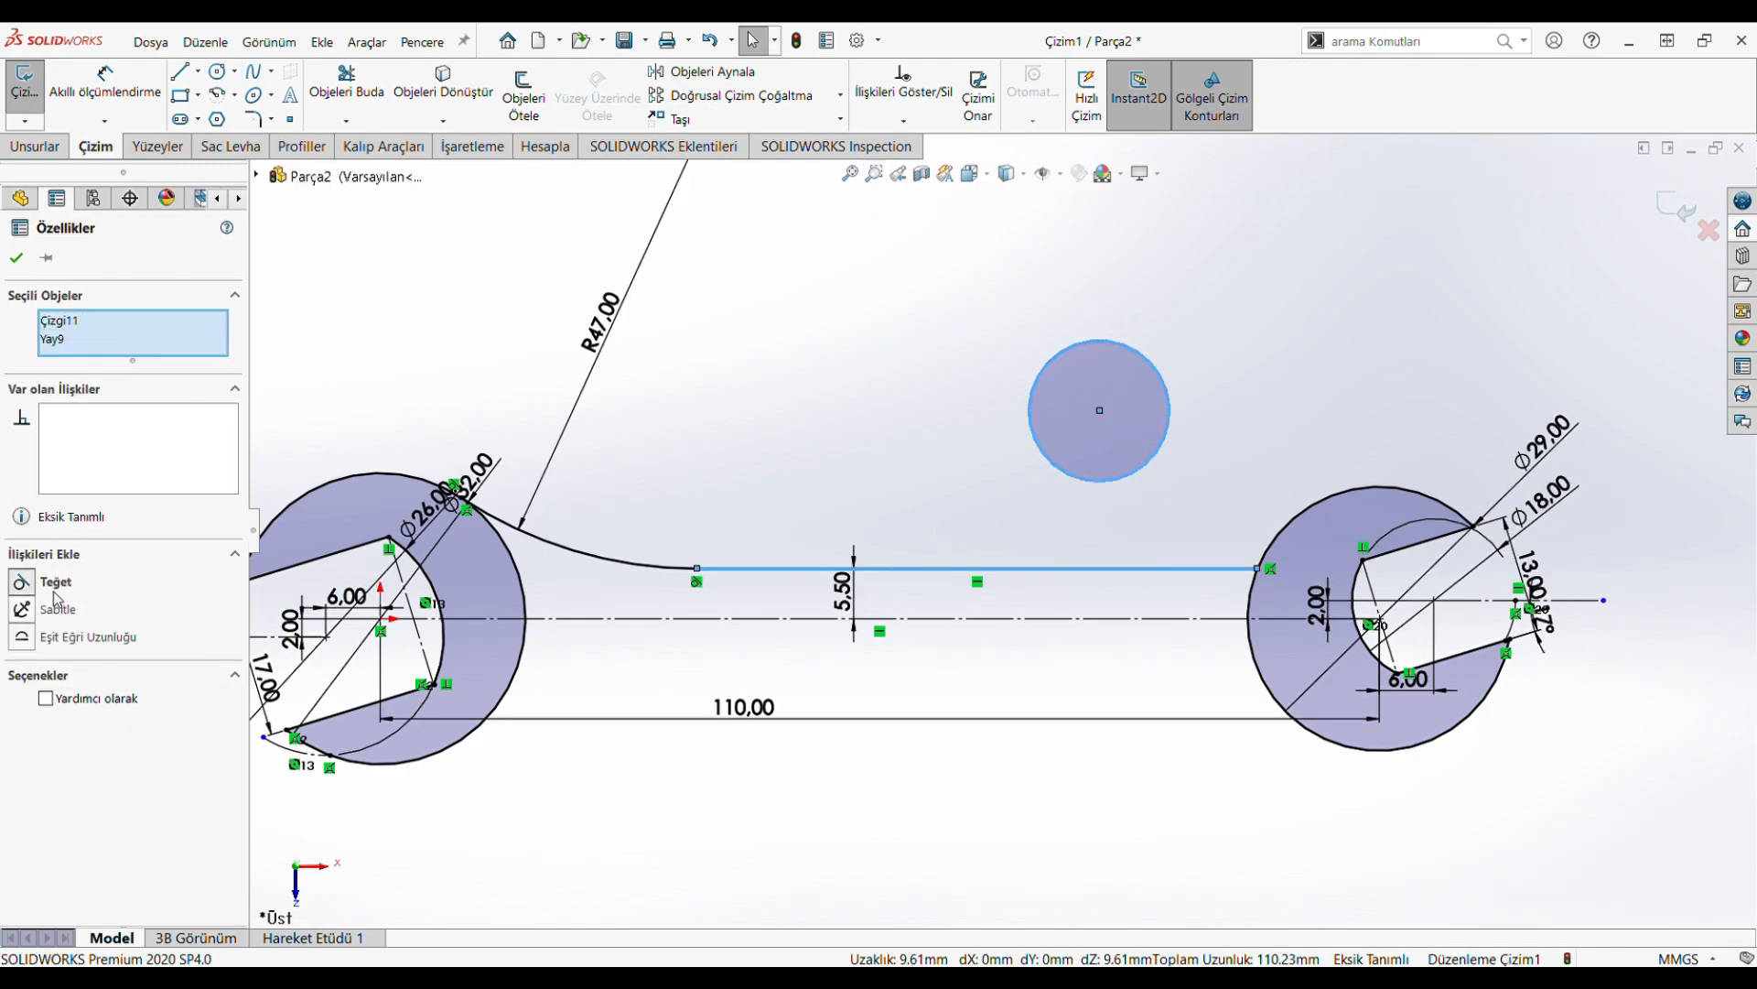
{"action": "left_click", "coordinate": [55, 581]}
{"action": "key", "text": "Escape"}
Make the new circle tangent to the 29 mm head and trim away its outer part, leaving the transition arc
{"action": "left_click", "coordinate": [1172, 484]}
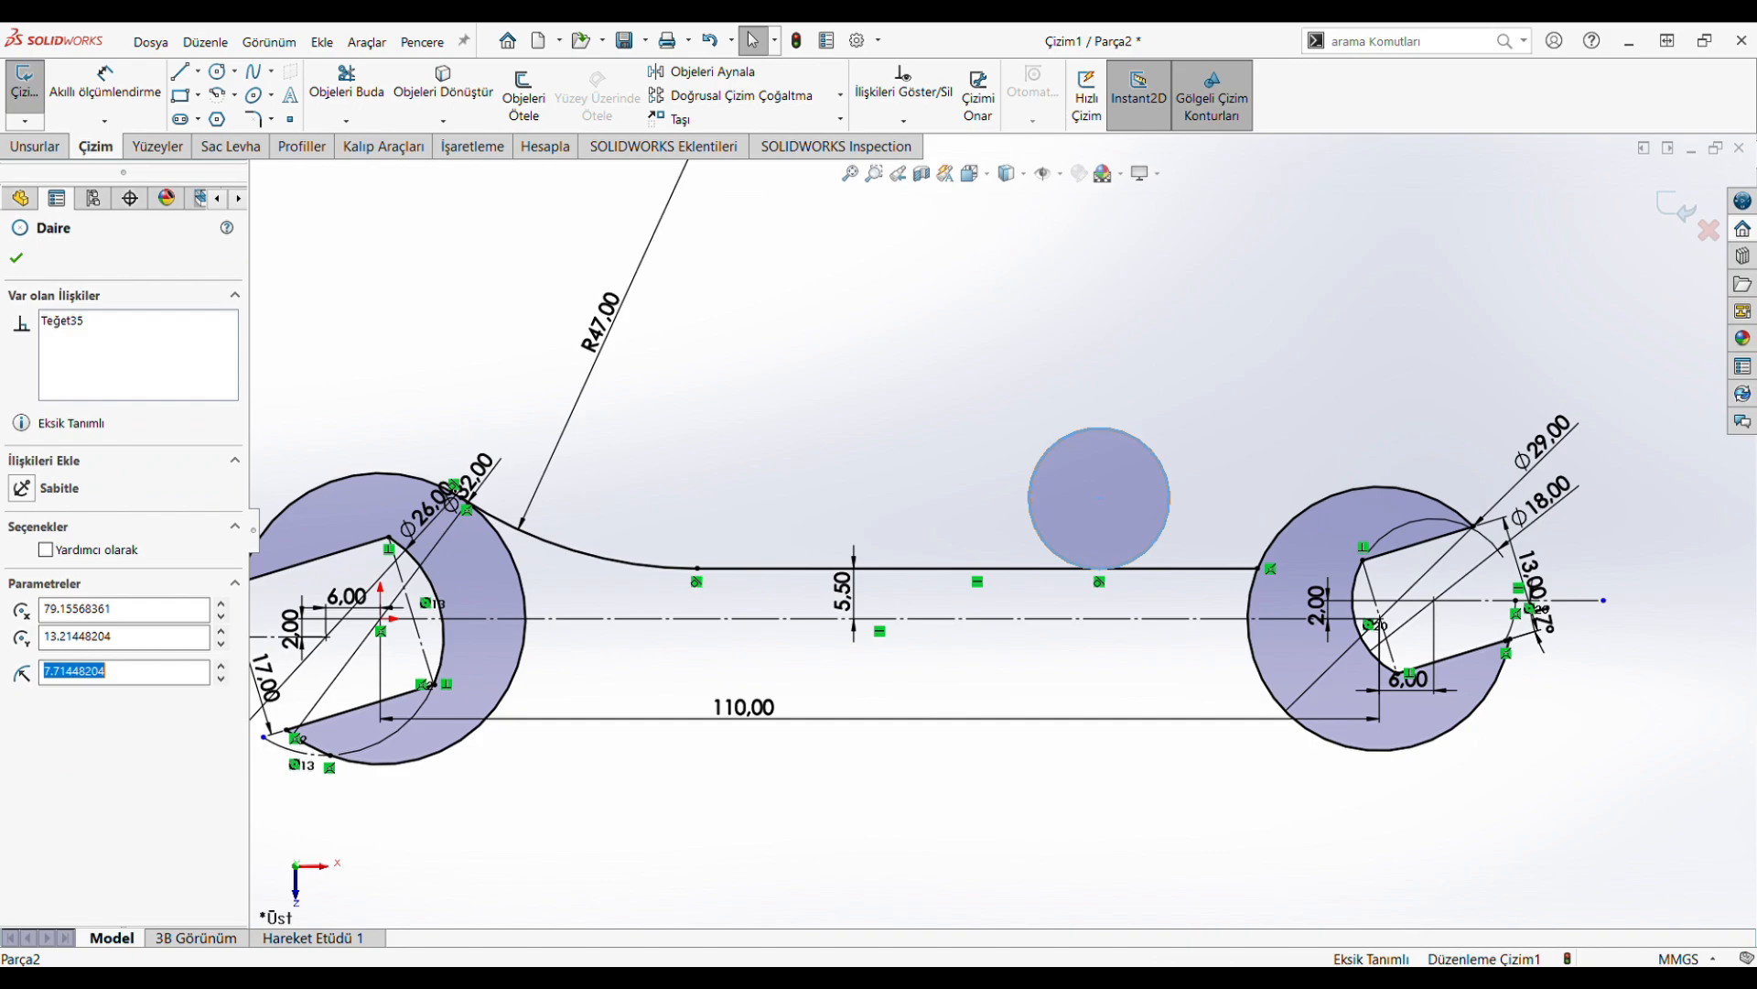
{"action": "left_click", "coordinate": [1280, 540], "text": "ctrl"}
{"action": "left_click", "coordinate": [36, 609]}
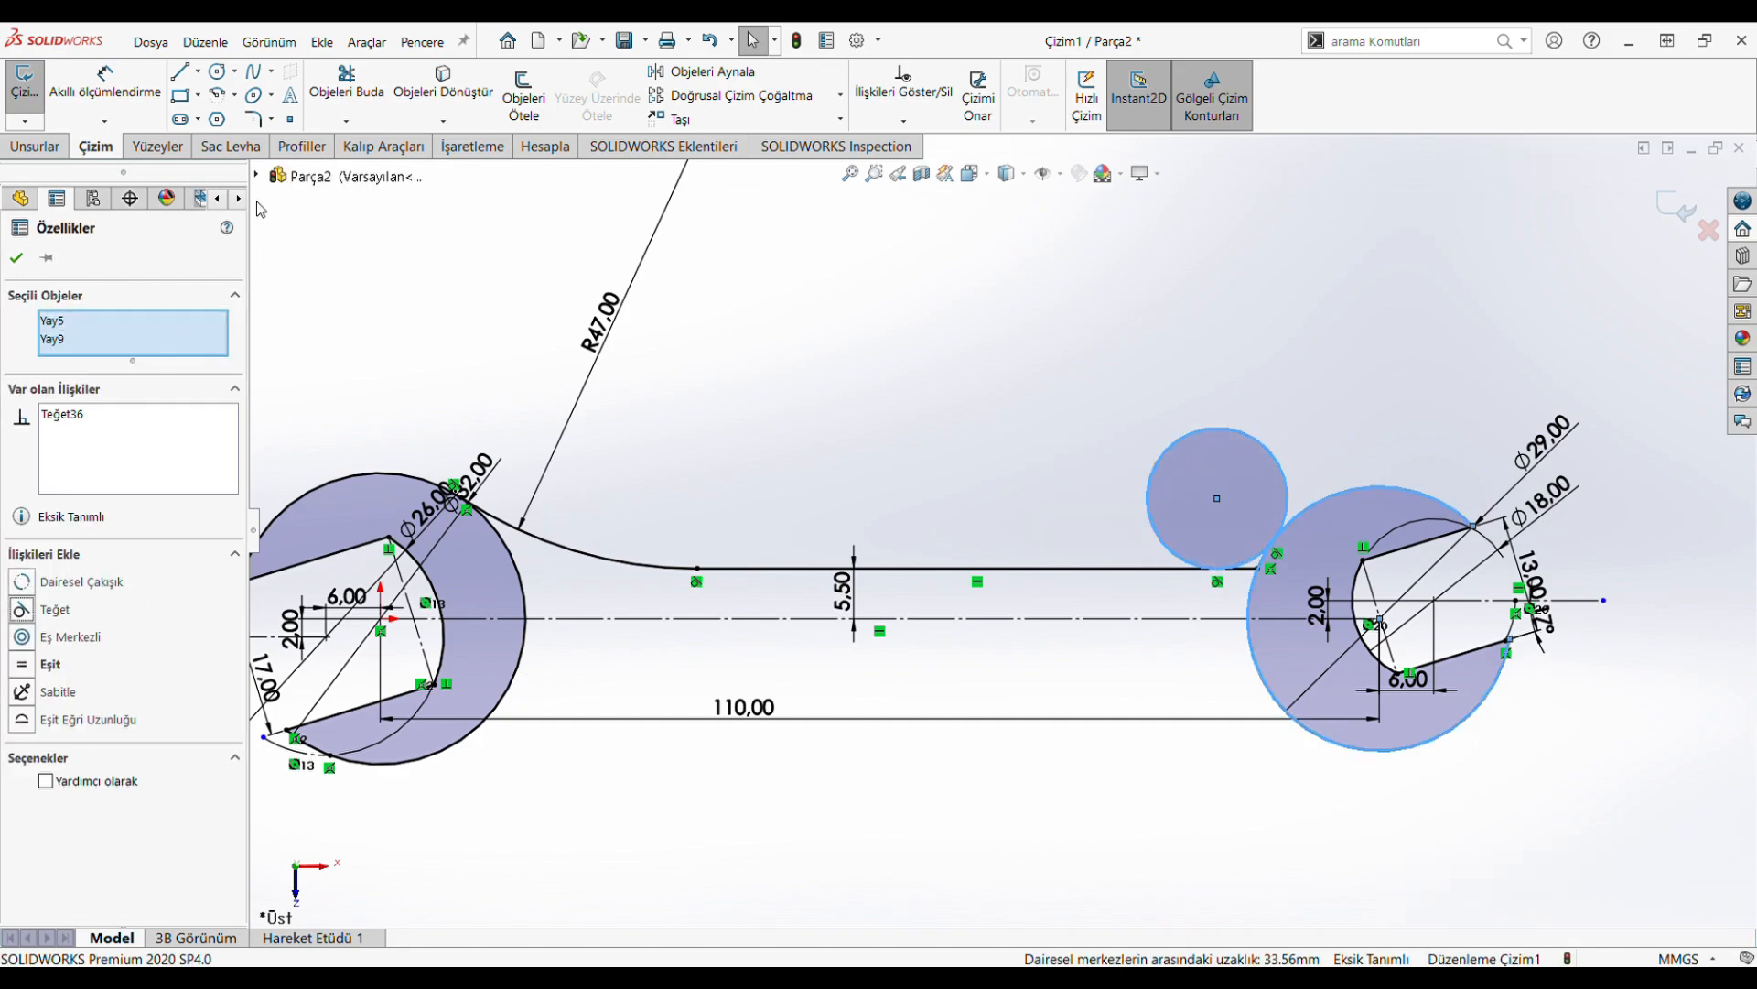
{"action": "left_click", "coordinate": [346, 82]}
{"action": "left_click_drag", "start_coordinate": [1181, 440], "coordinate": [656, 200]}
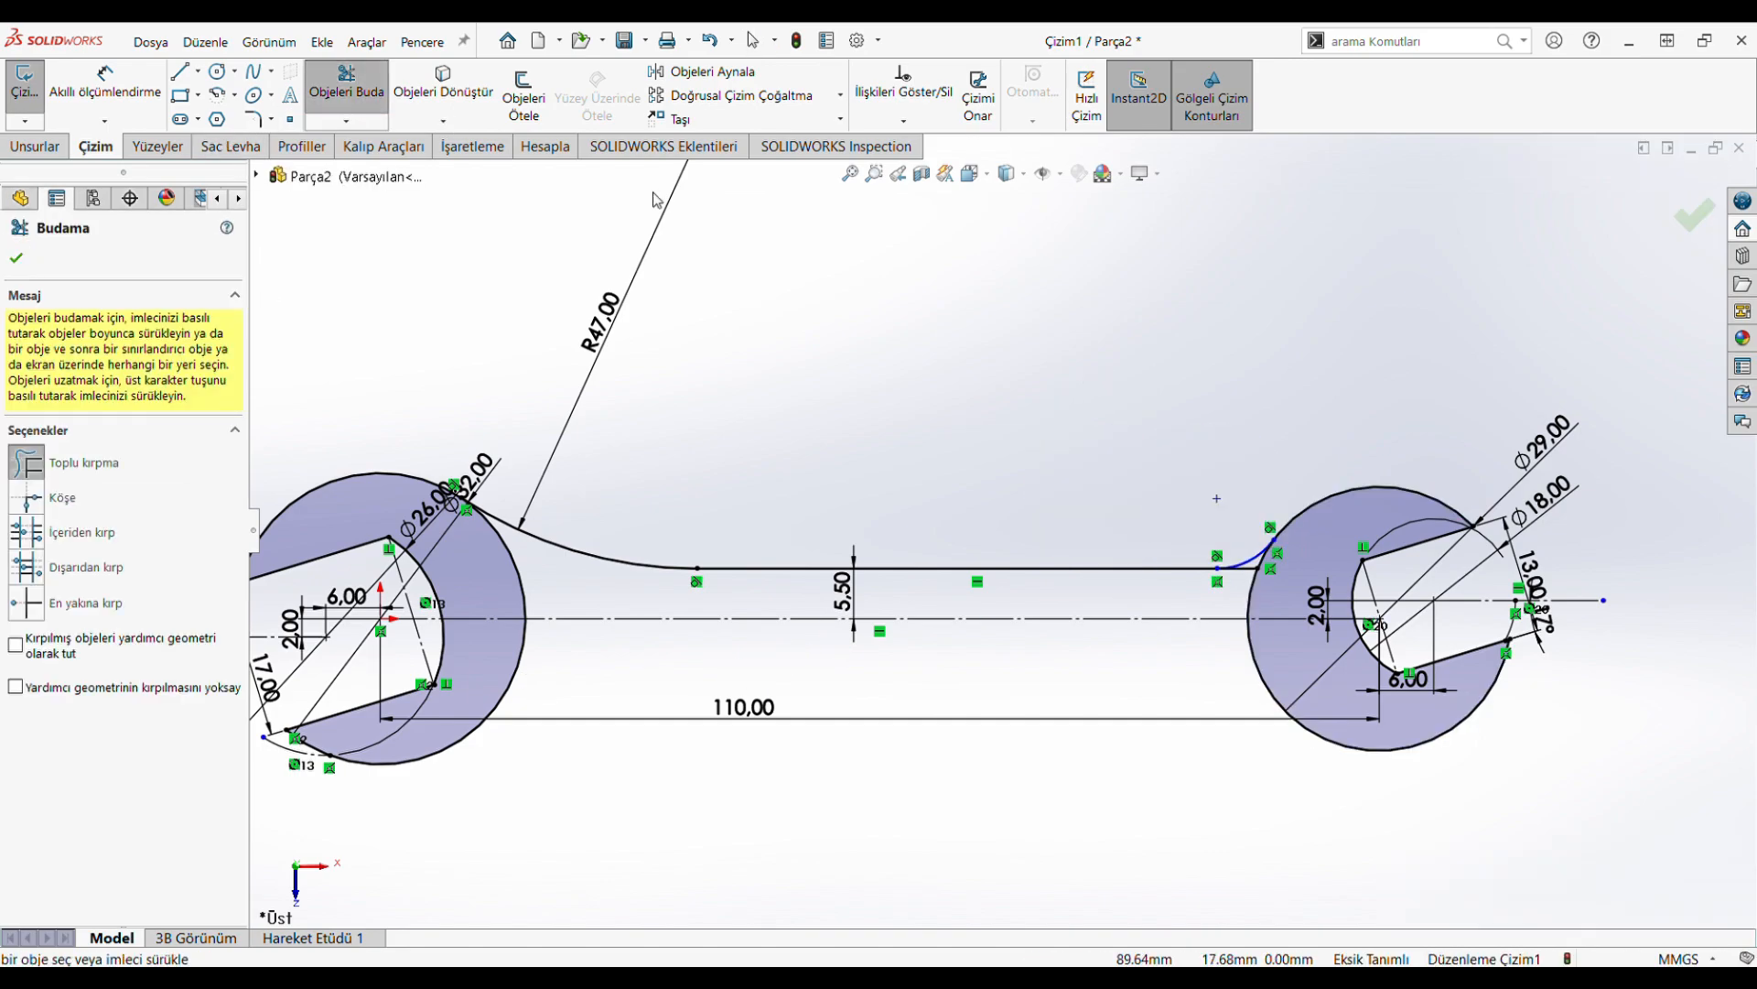
Set the transition arc's radius to 23 mm and trim the handle line's leftover end between the arc and the 29 mm head
{"action": "left_click", "coordinate": [71, 98]}
{"action": "scroll", "coordinate": [1351, 558], "scroll_direction": "down", "scroll_amount": 2}
{"action": "left_click", "coordinate": [1185, 553]}
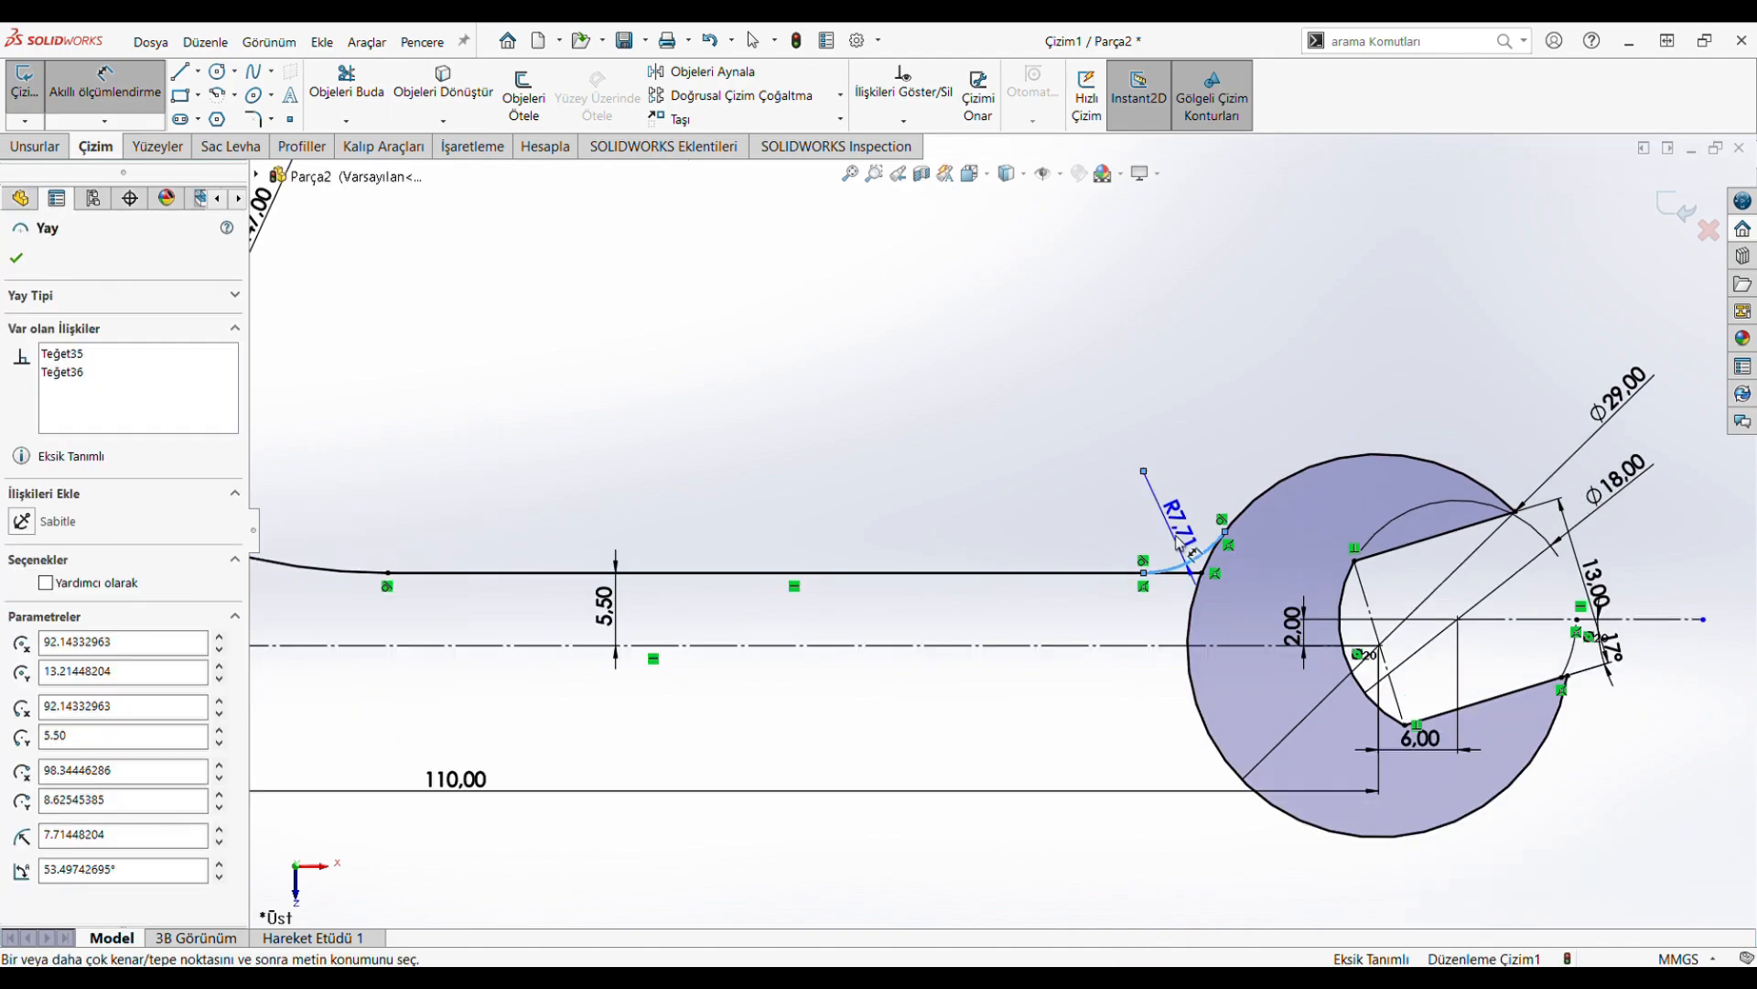
{"action": "left_click", "coordinate": [1179, 541]}
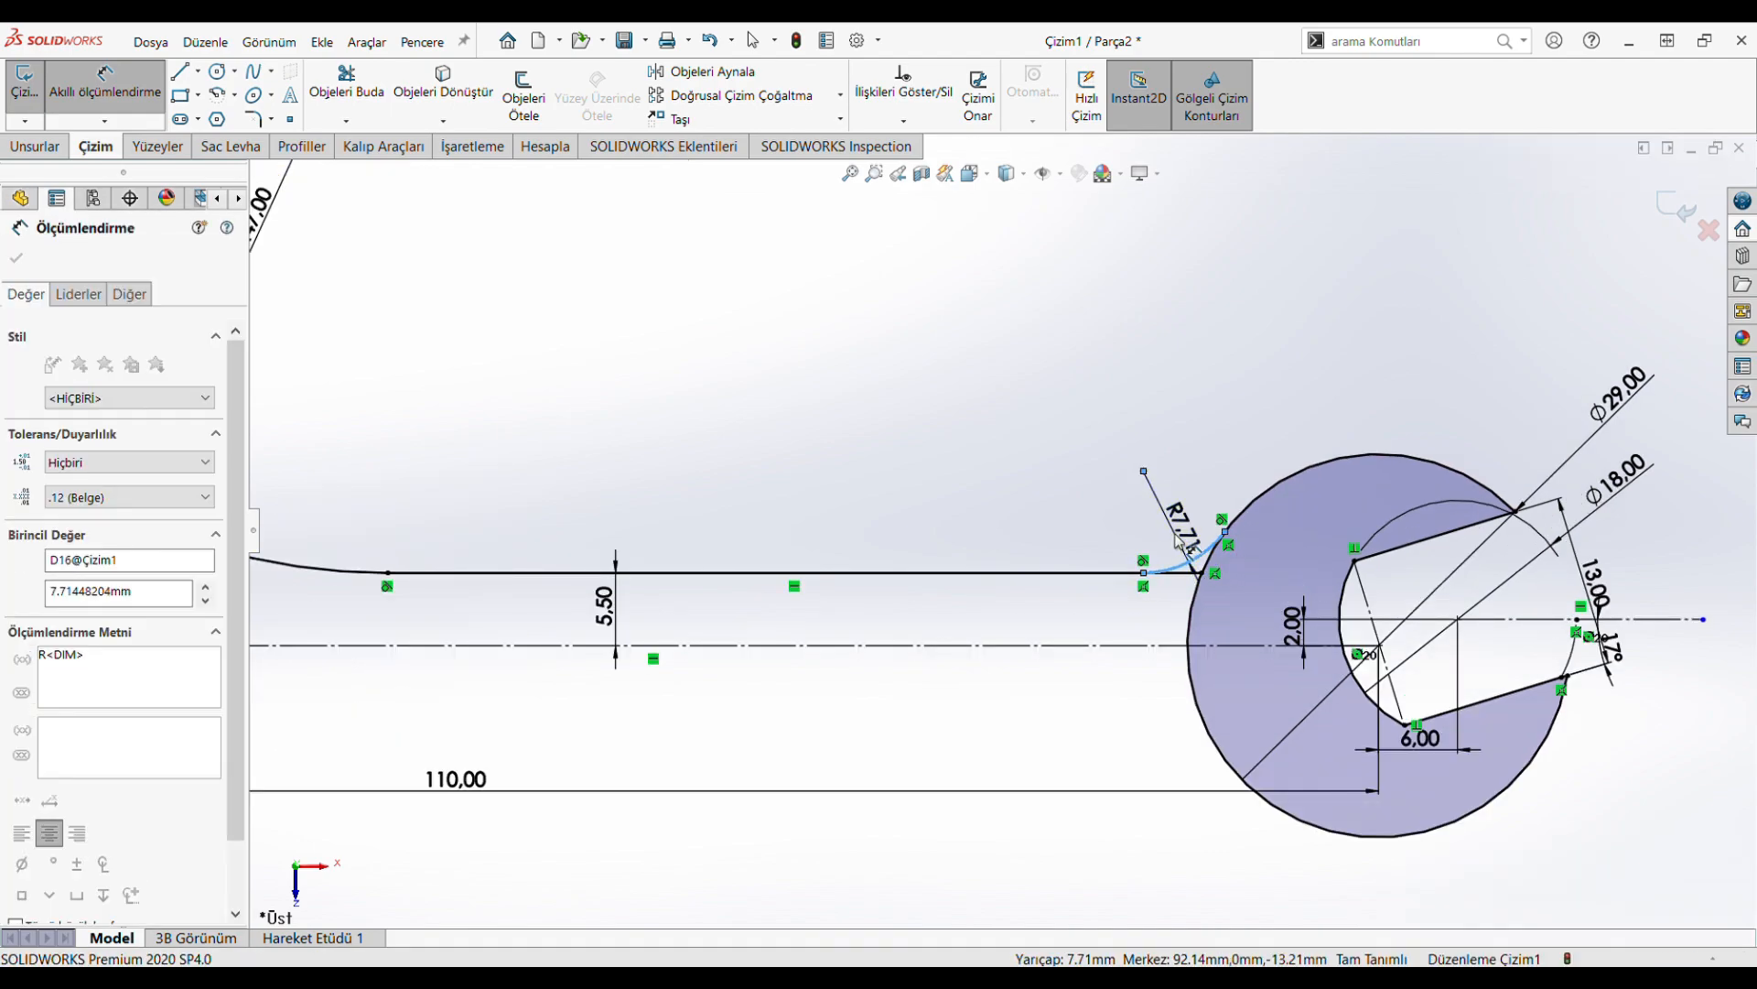
{"action": "type", "text": "23"}
{"action": "key", "text": "Return"}
{"action": "left_click", "coordinate": [346, 77]}
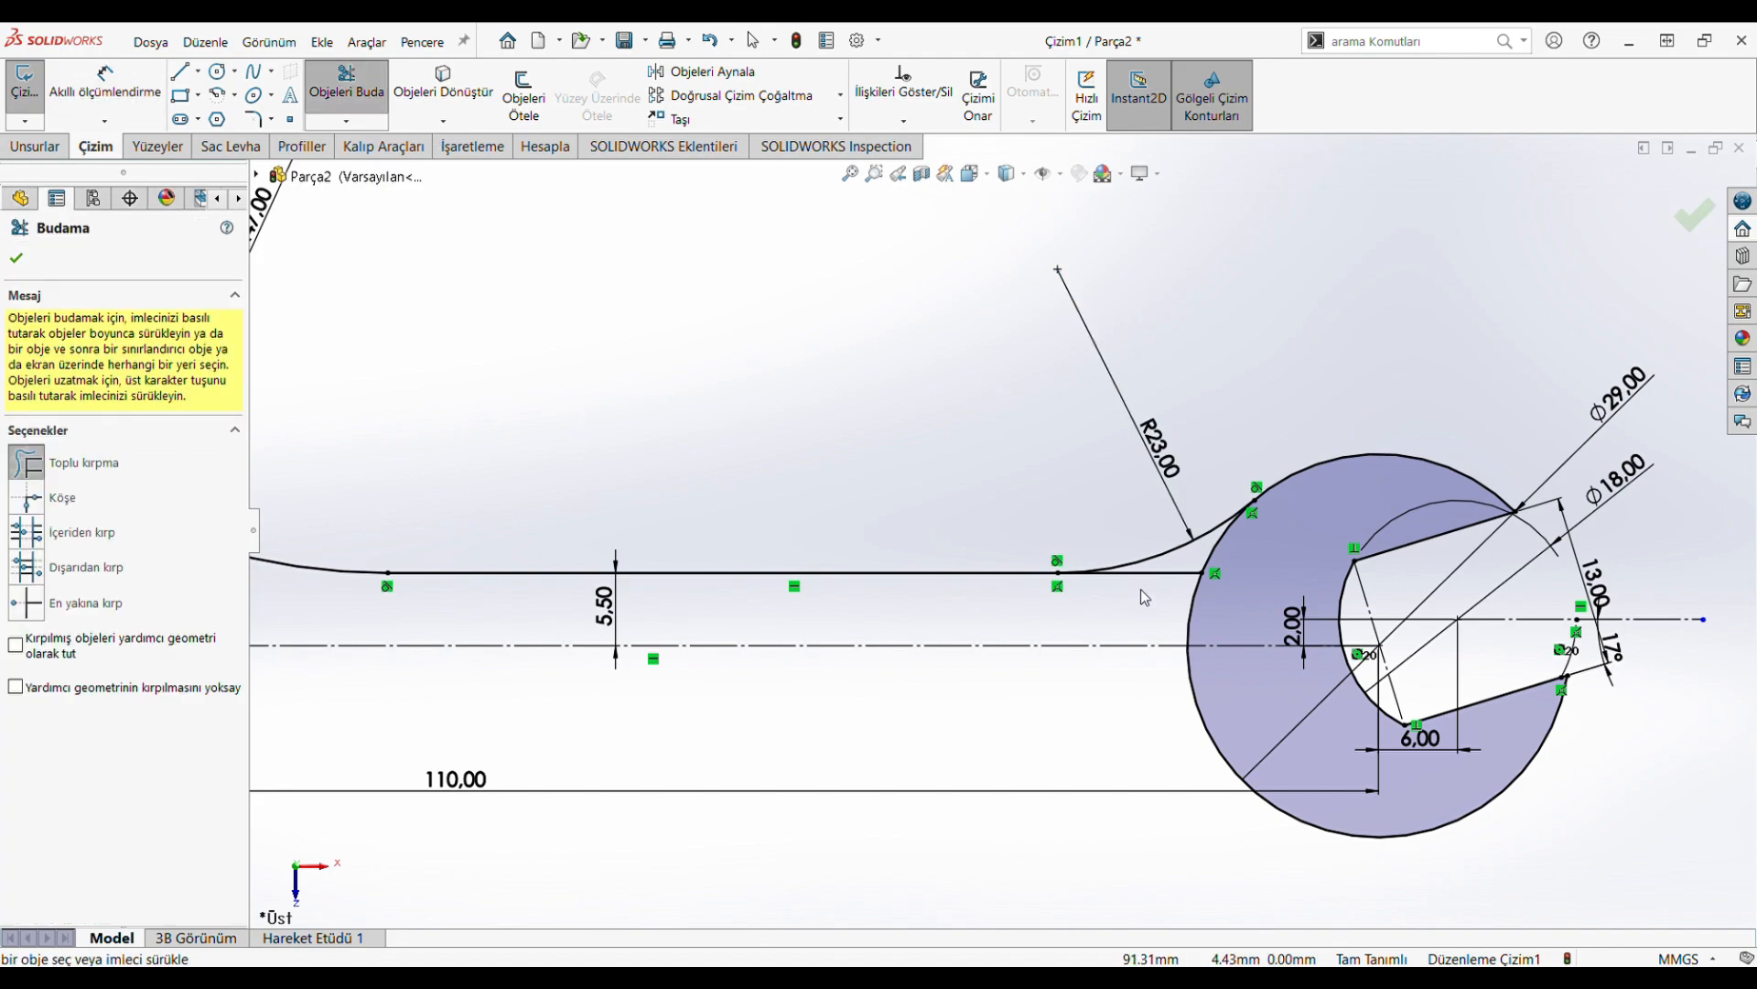
{"action": "scroll", "coordinate": [1144, 590], "scroll_direction": "down", "scroll_amount": 2}
{"action": "key", "text": "f"}
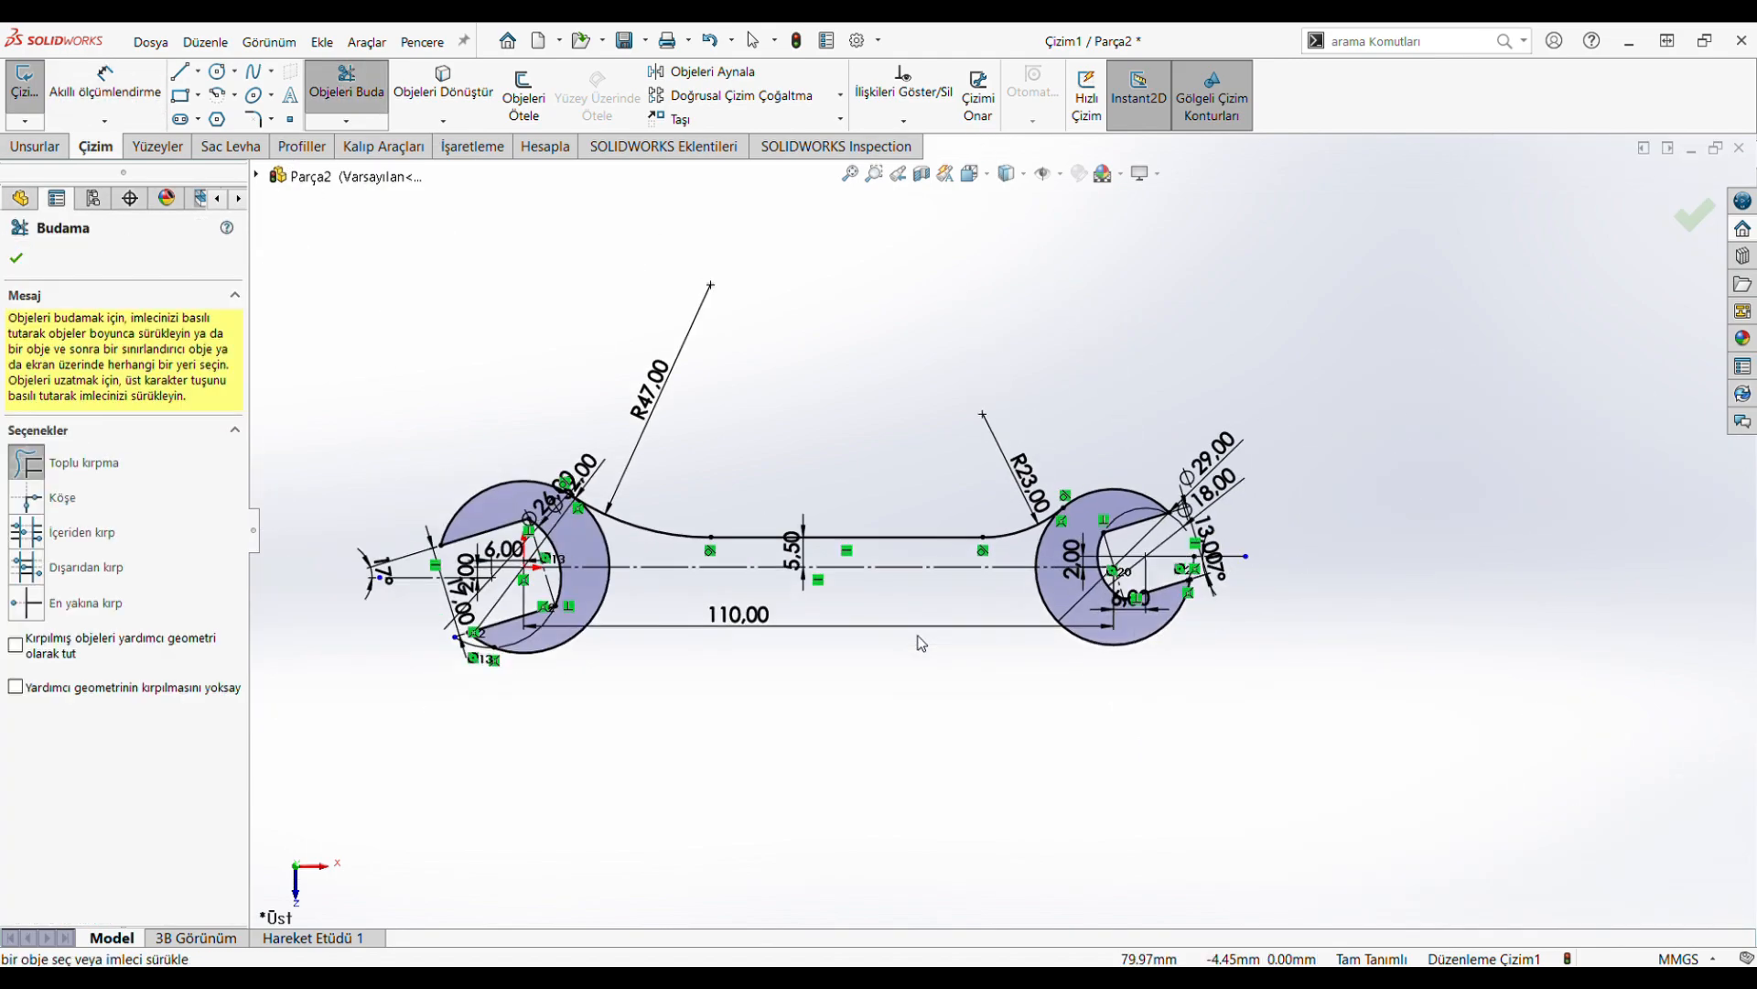
{"action": "left_click", "coordinate": [18, 259]}
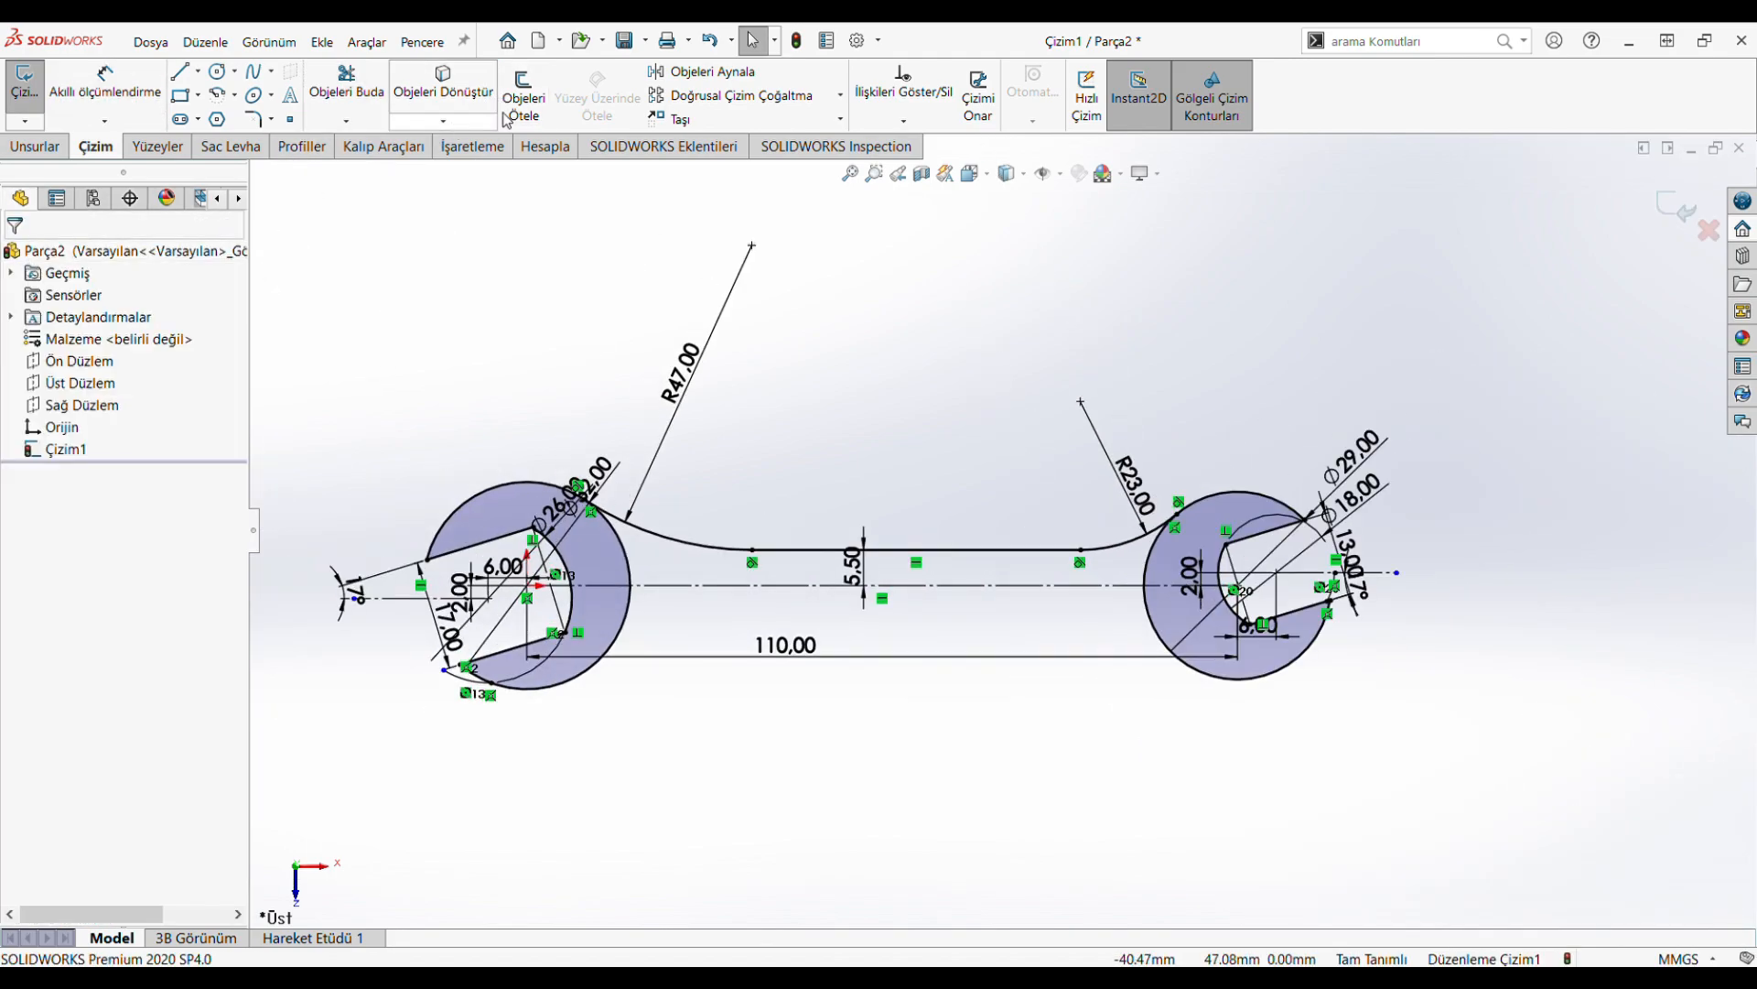
Mirror the handle line and both transition arcs about the horizontal centerline and close the sketch
{"action": "left_click", "coordinate": [664, 74]}
{"action": "left_click", "coordinate": [842, 550]}
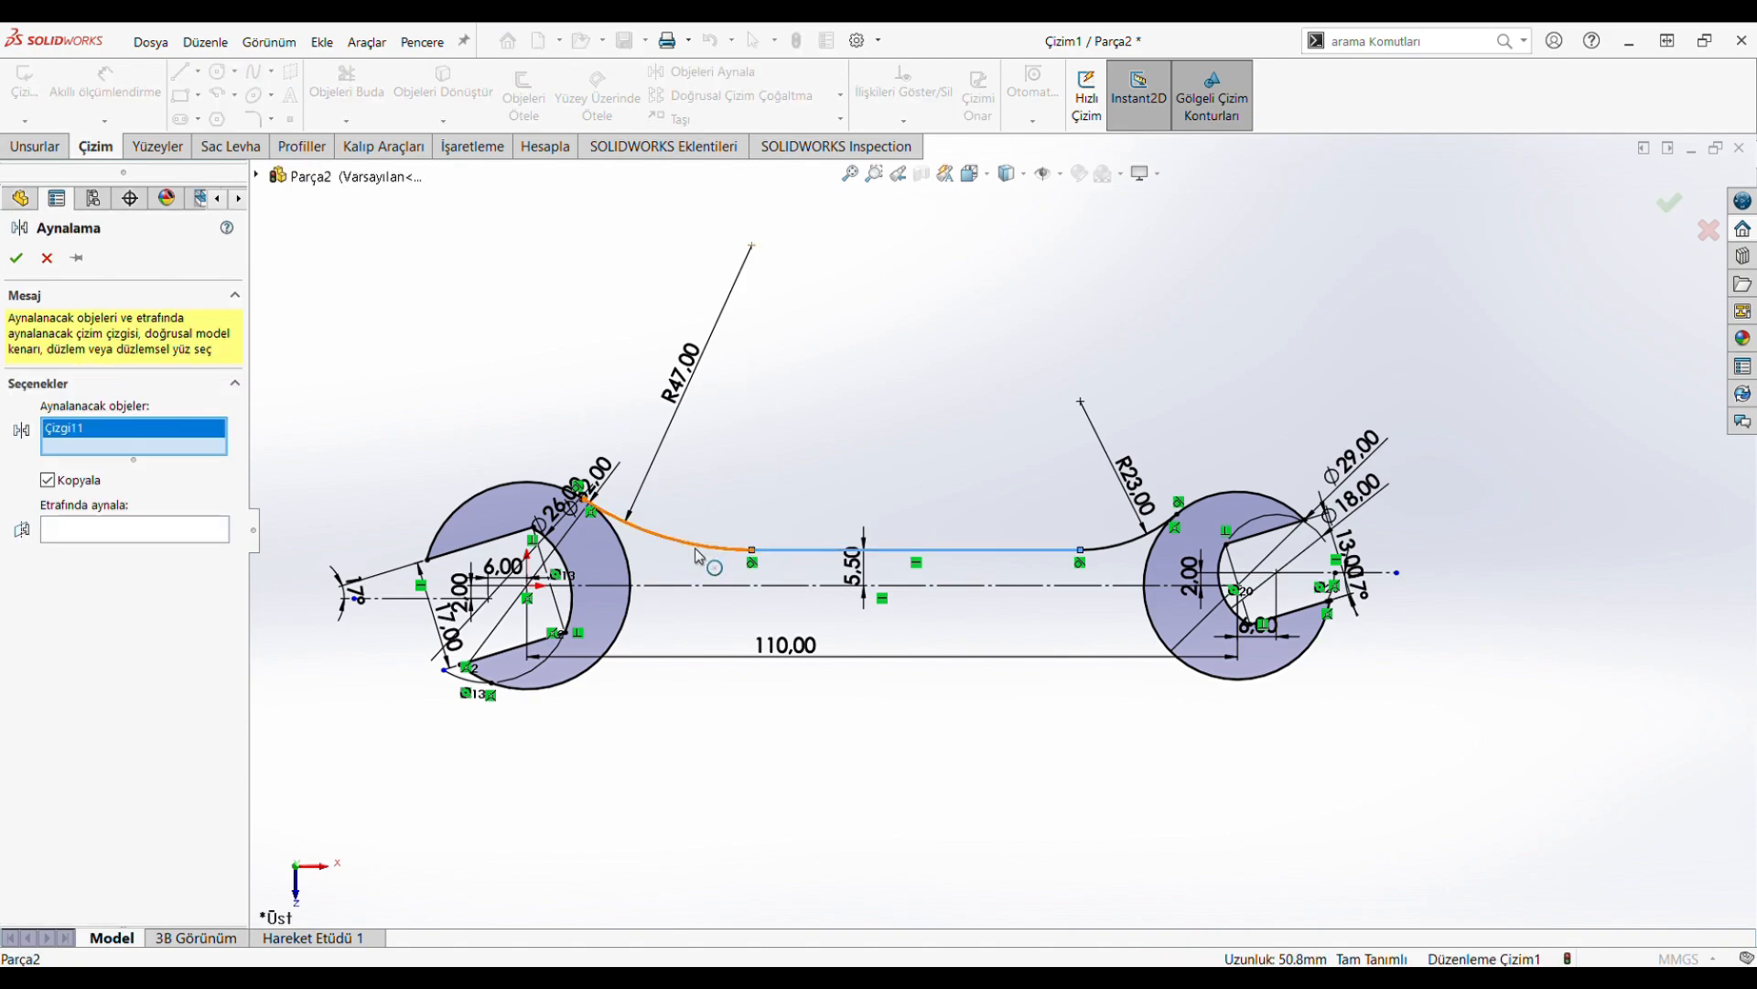
{"action": "left_click", "coordinate": [705, 543]}
{"action": "left_click", "coordinate": [1124, 542]}
{"action": "left_click", "coordinate": [187, 567]}
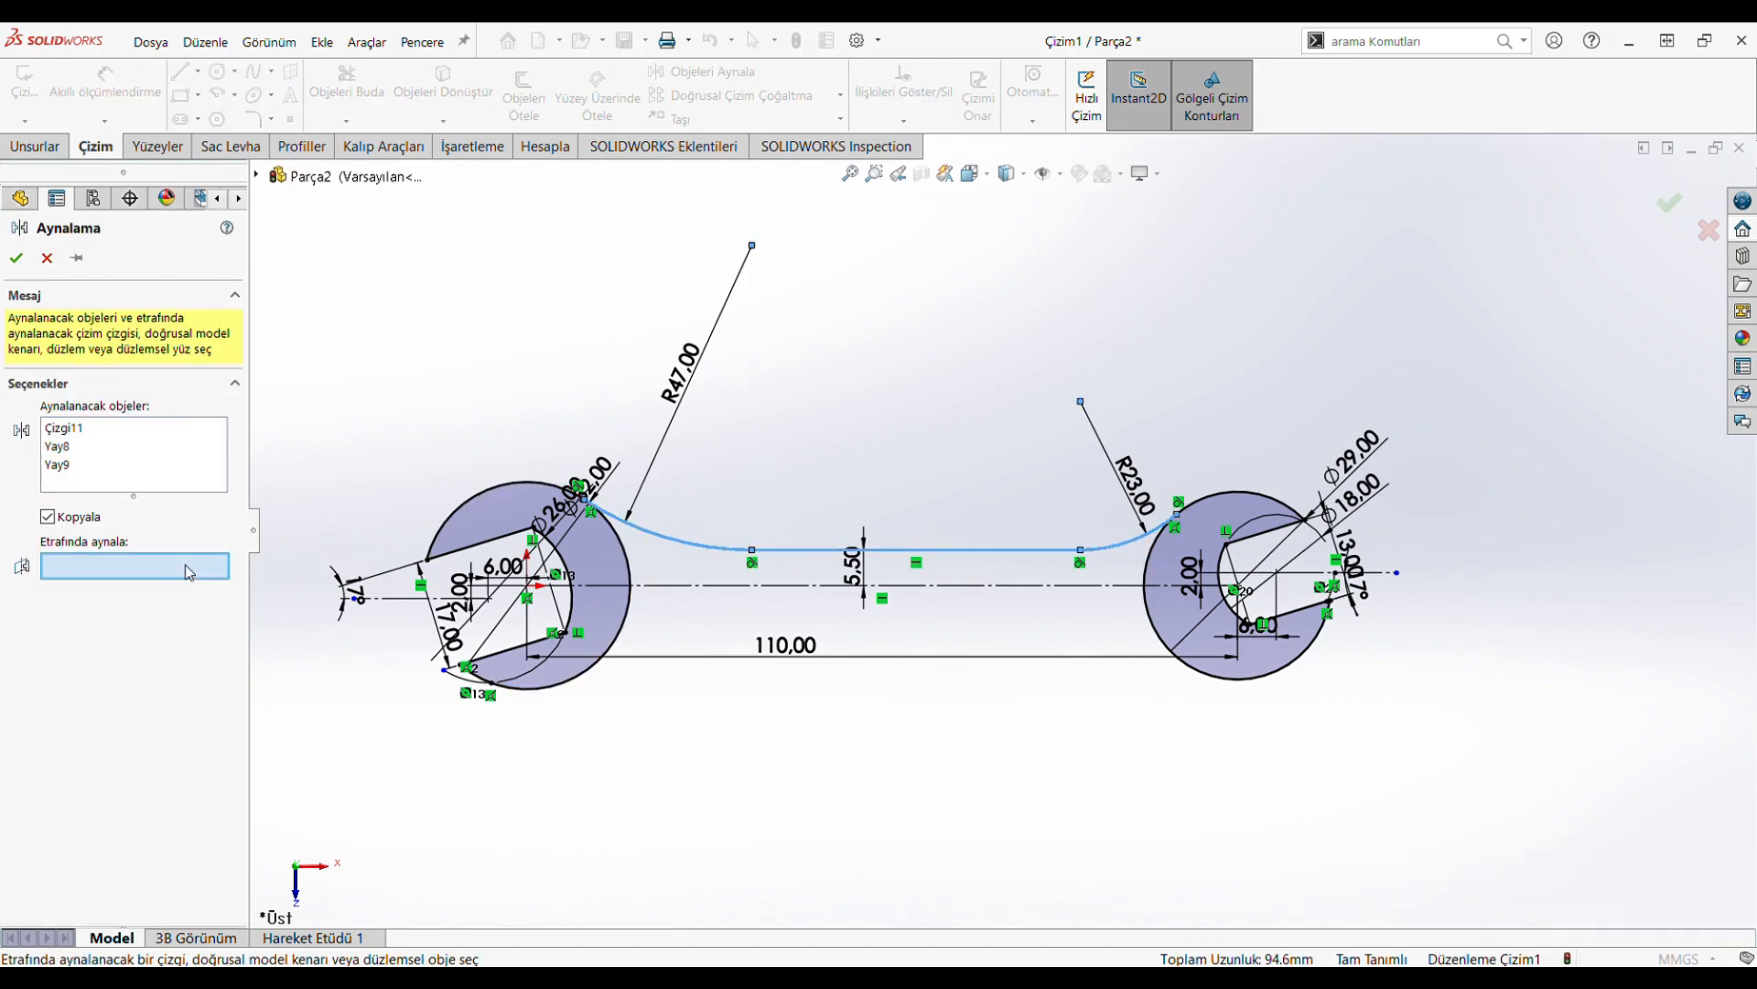
{"action": "left_click", "coordinate": [746, 578]}
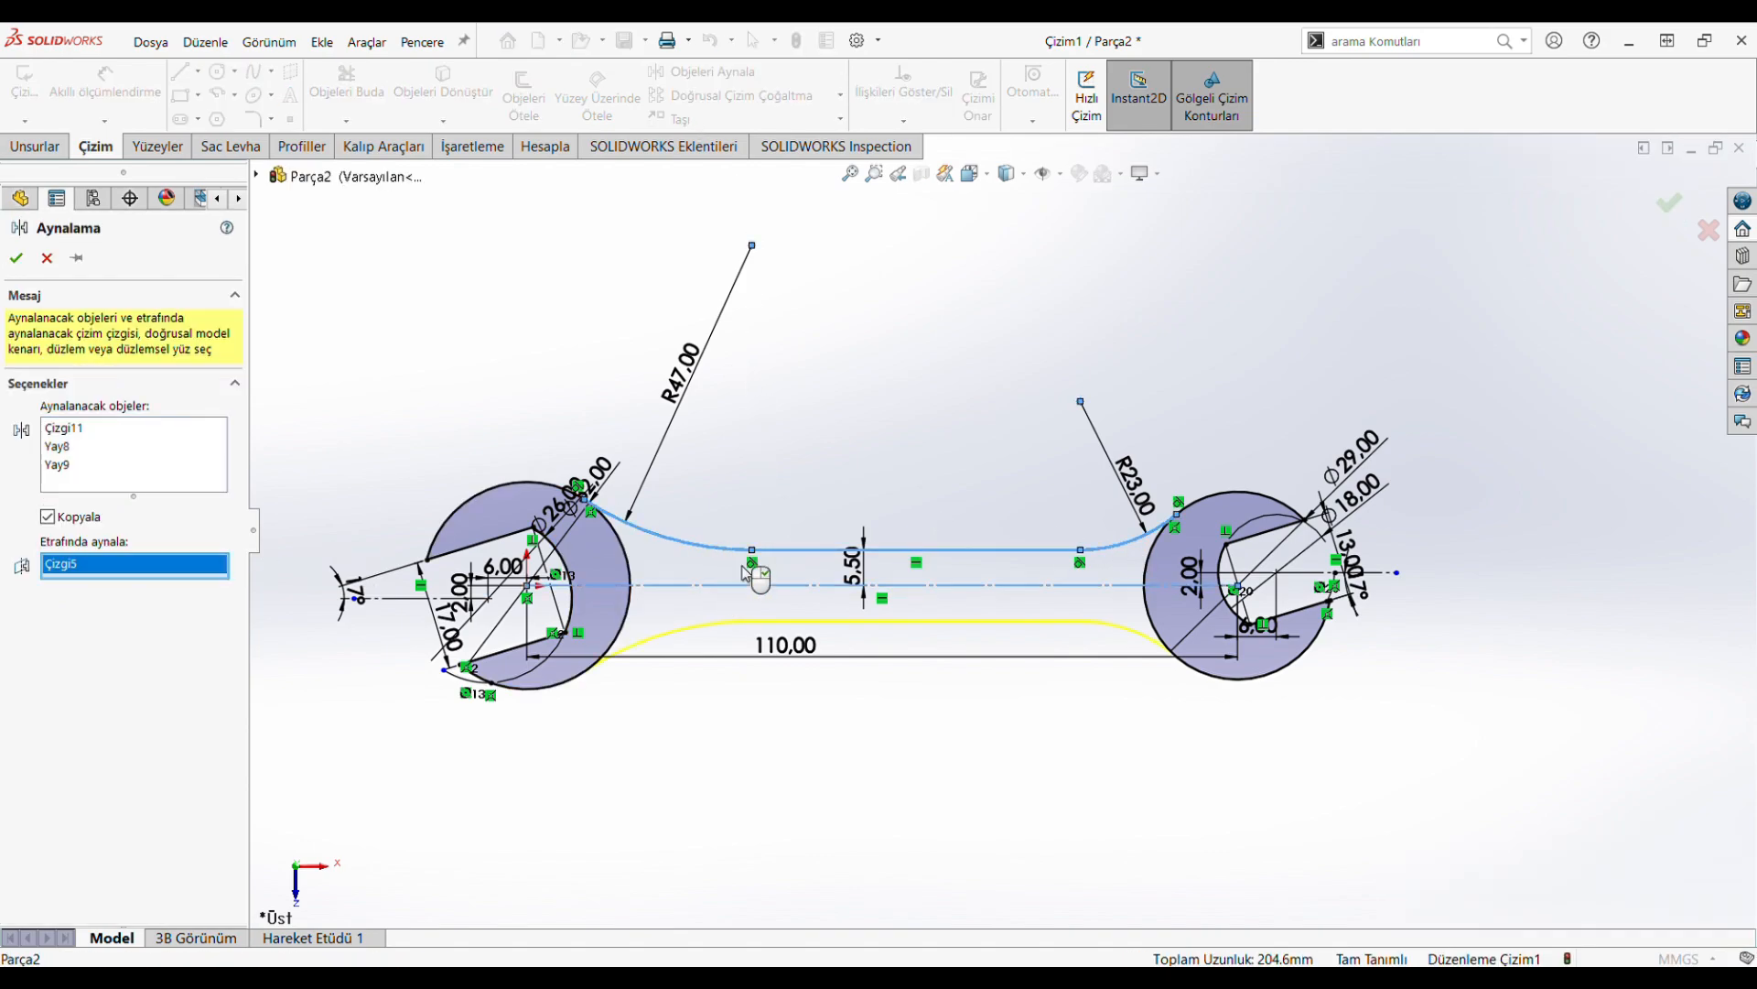
{"action": "left_click", "coordinate": [16, 259]}
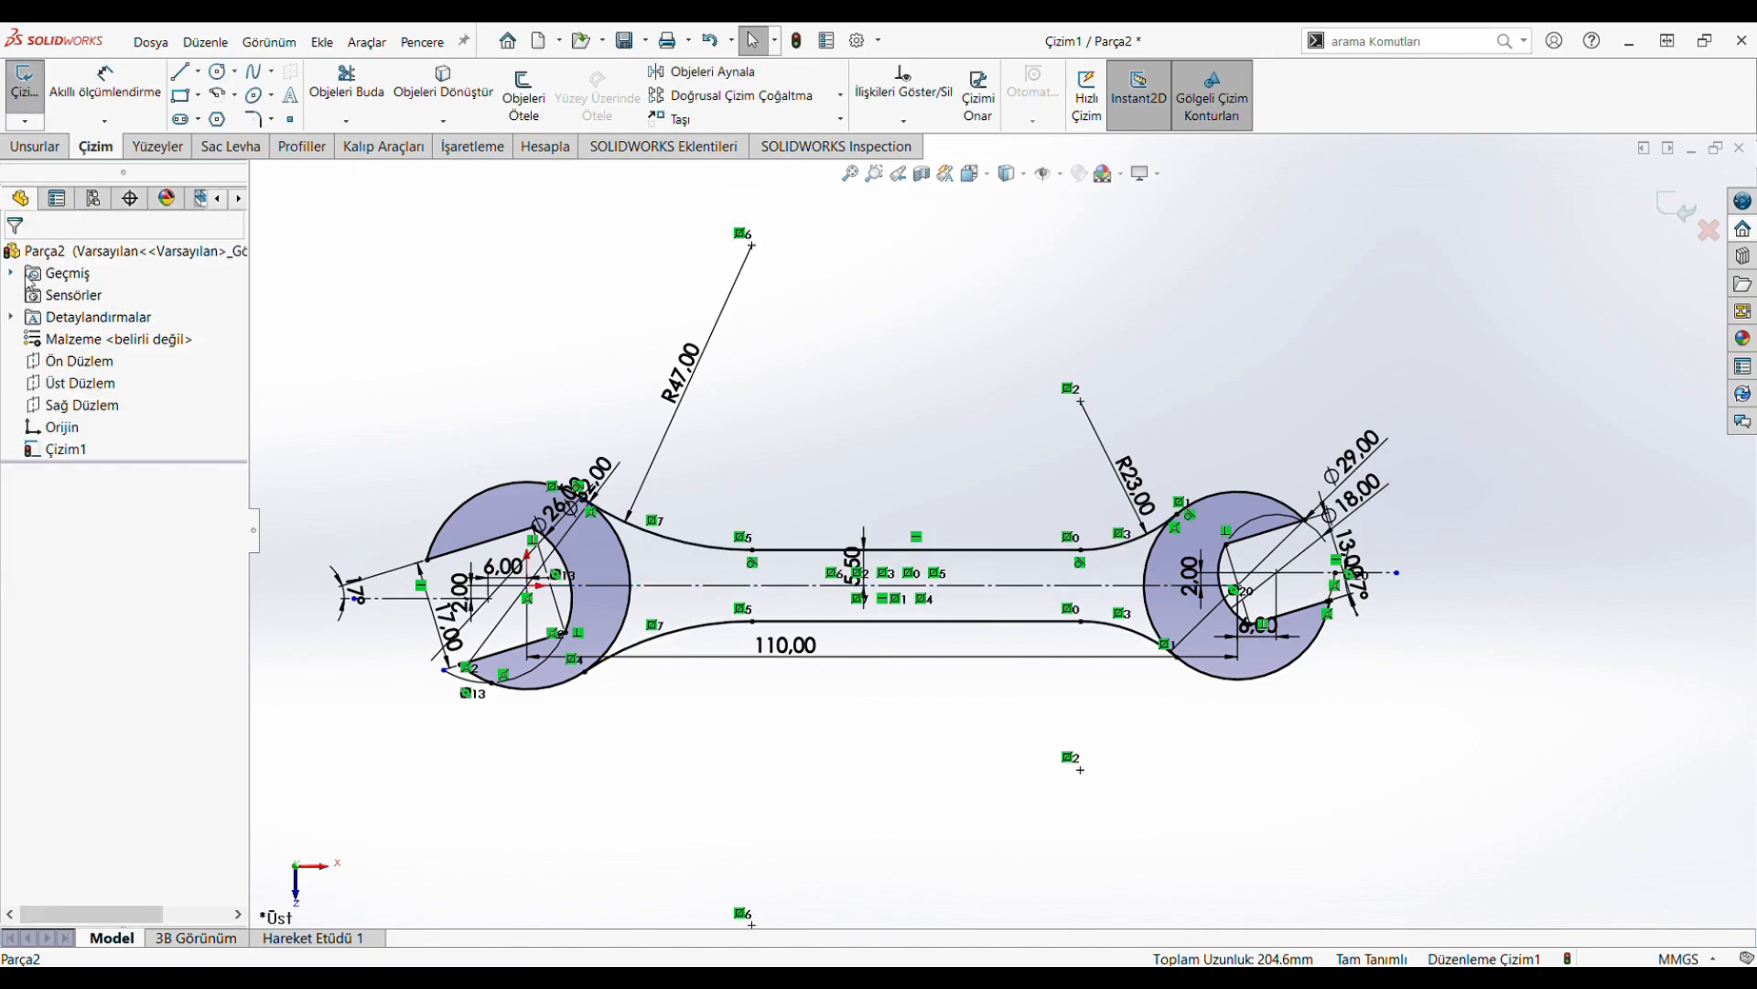
{"action": "left_click", "coordinate": [1661, 211]}
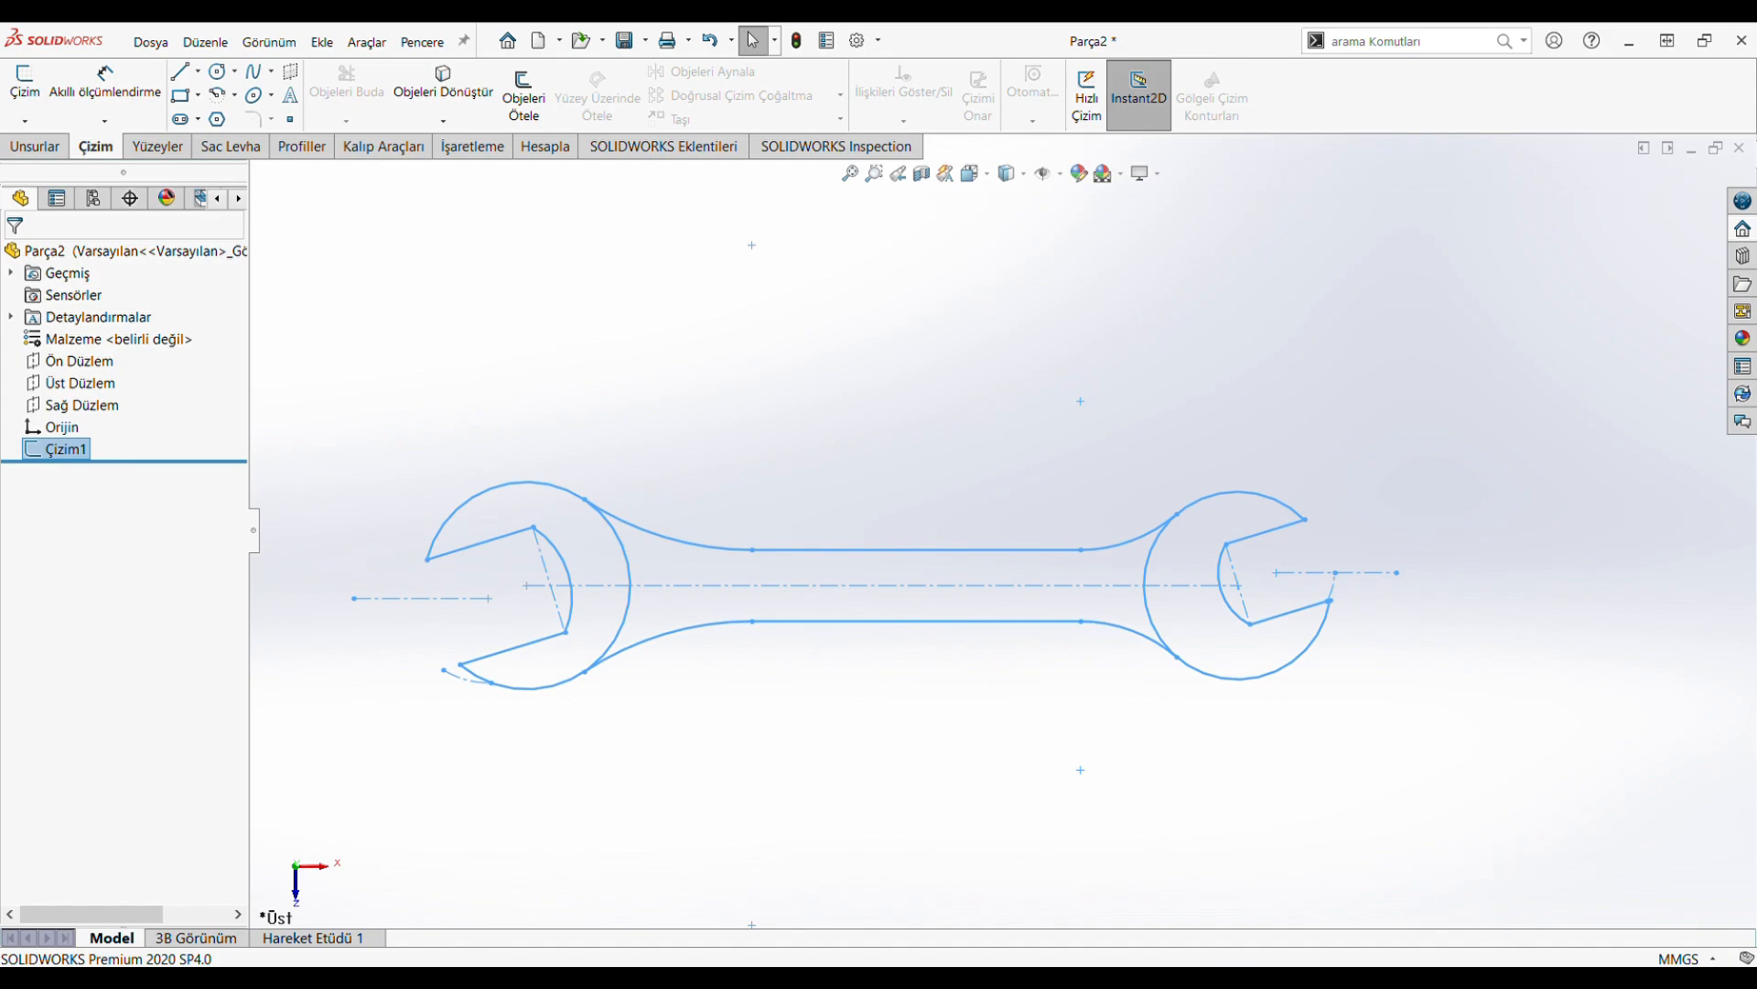
{"action": "left_click", "coordinate": [1248, 798]}
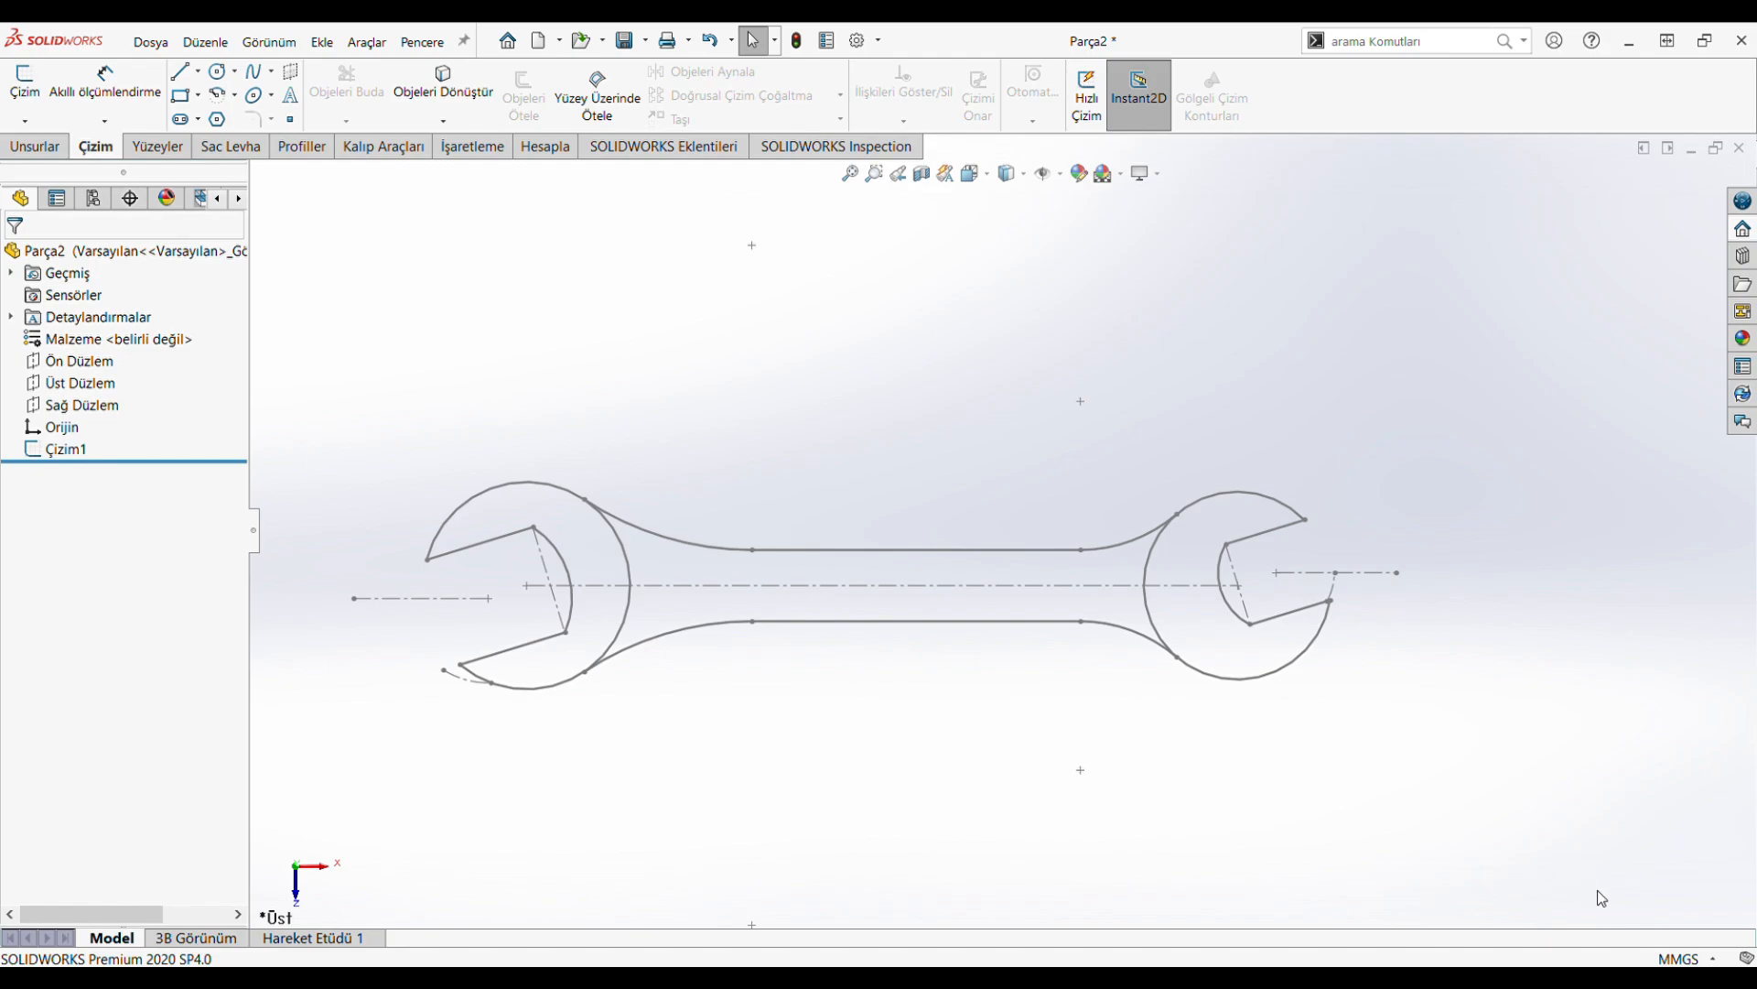
Extrude the 32 mm head's contour 5 mm from the mid plane
{"action": "scroll", "coordinate": [1021, 732], "scroll_direction": "down", "scroll_amount": 1}
{"action": "scroll", "coordinate": [602, 575], "scroll_direction": "up", "scroll_amount": 2}
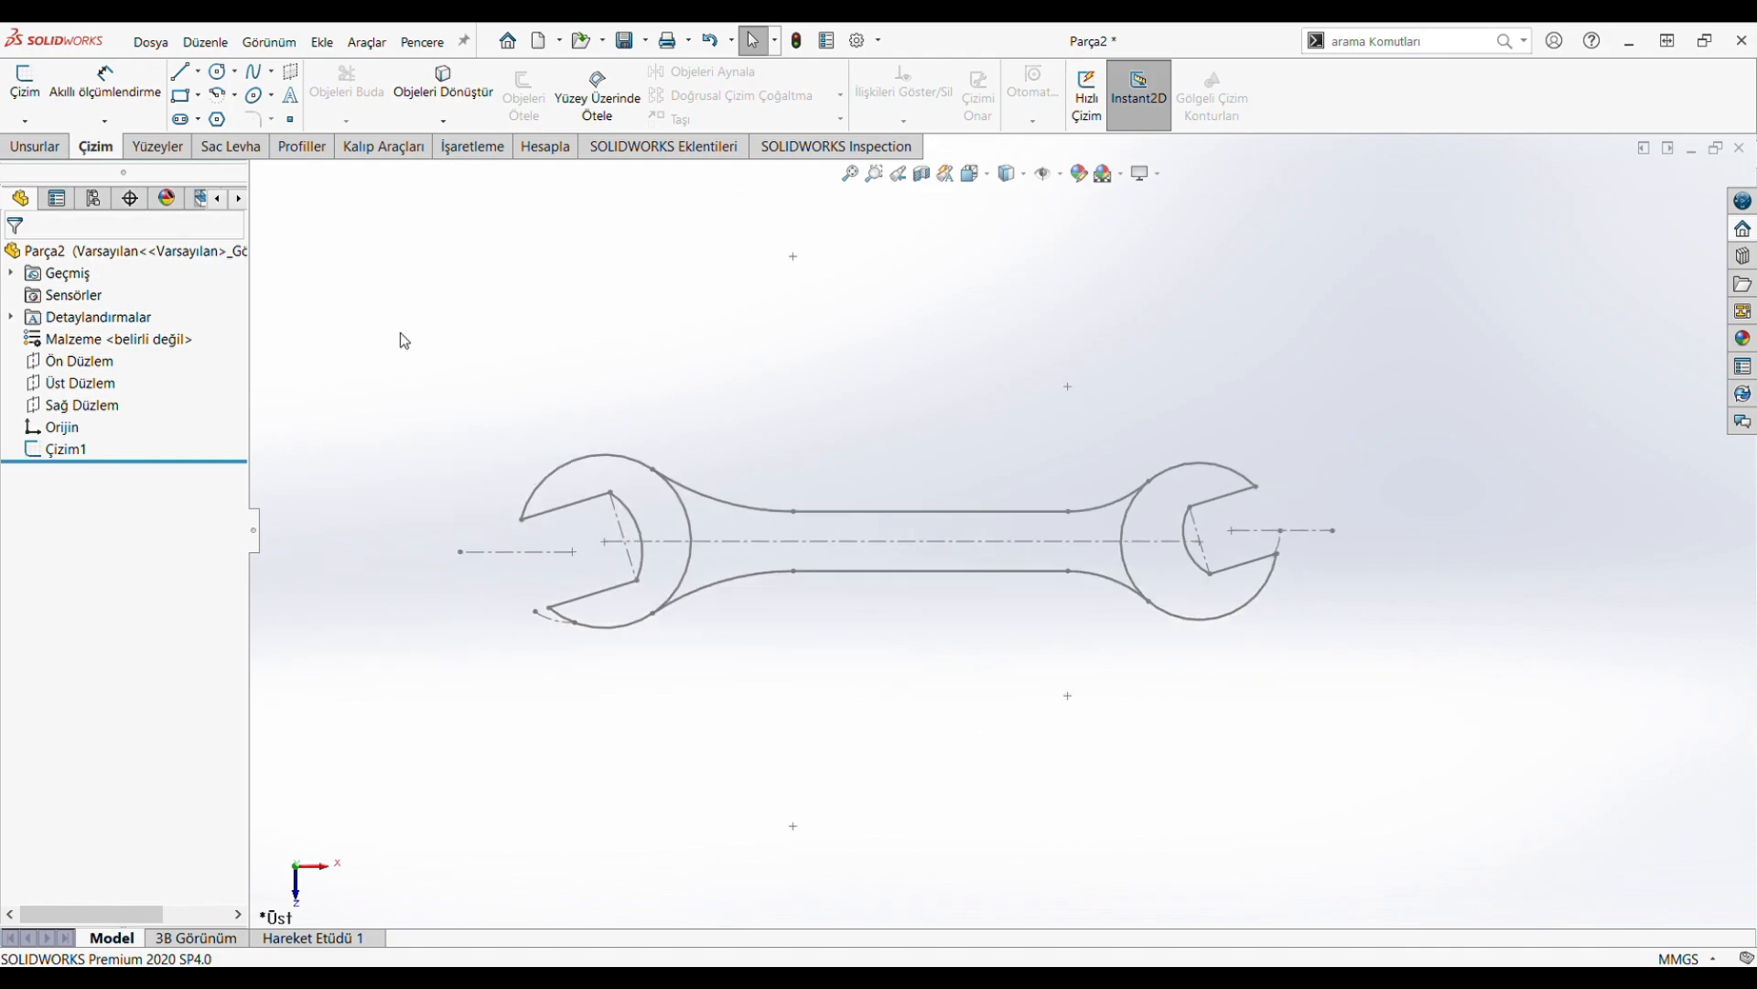
{"action": "left_click", "coordinate": [55, 158]}
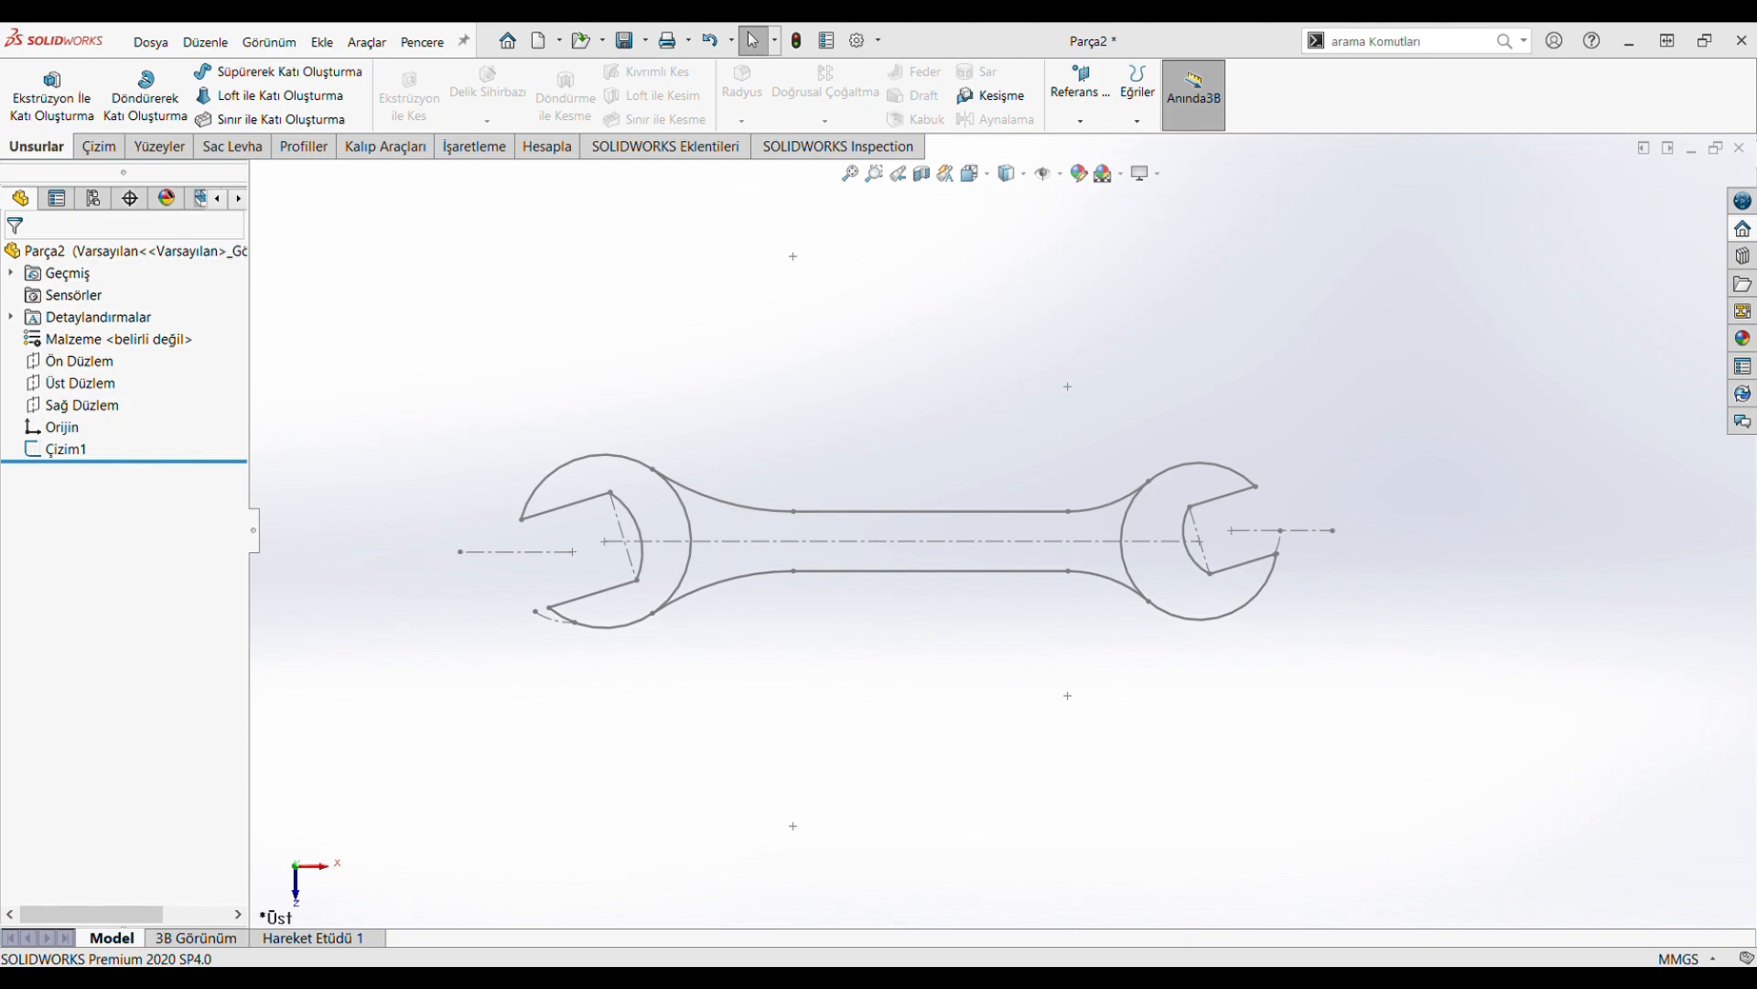
{"action": "left_click", "coordinate": [52, 101]}
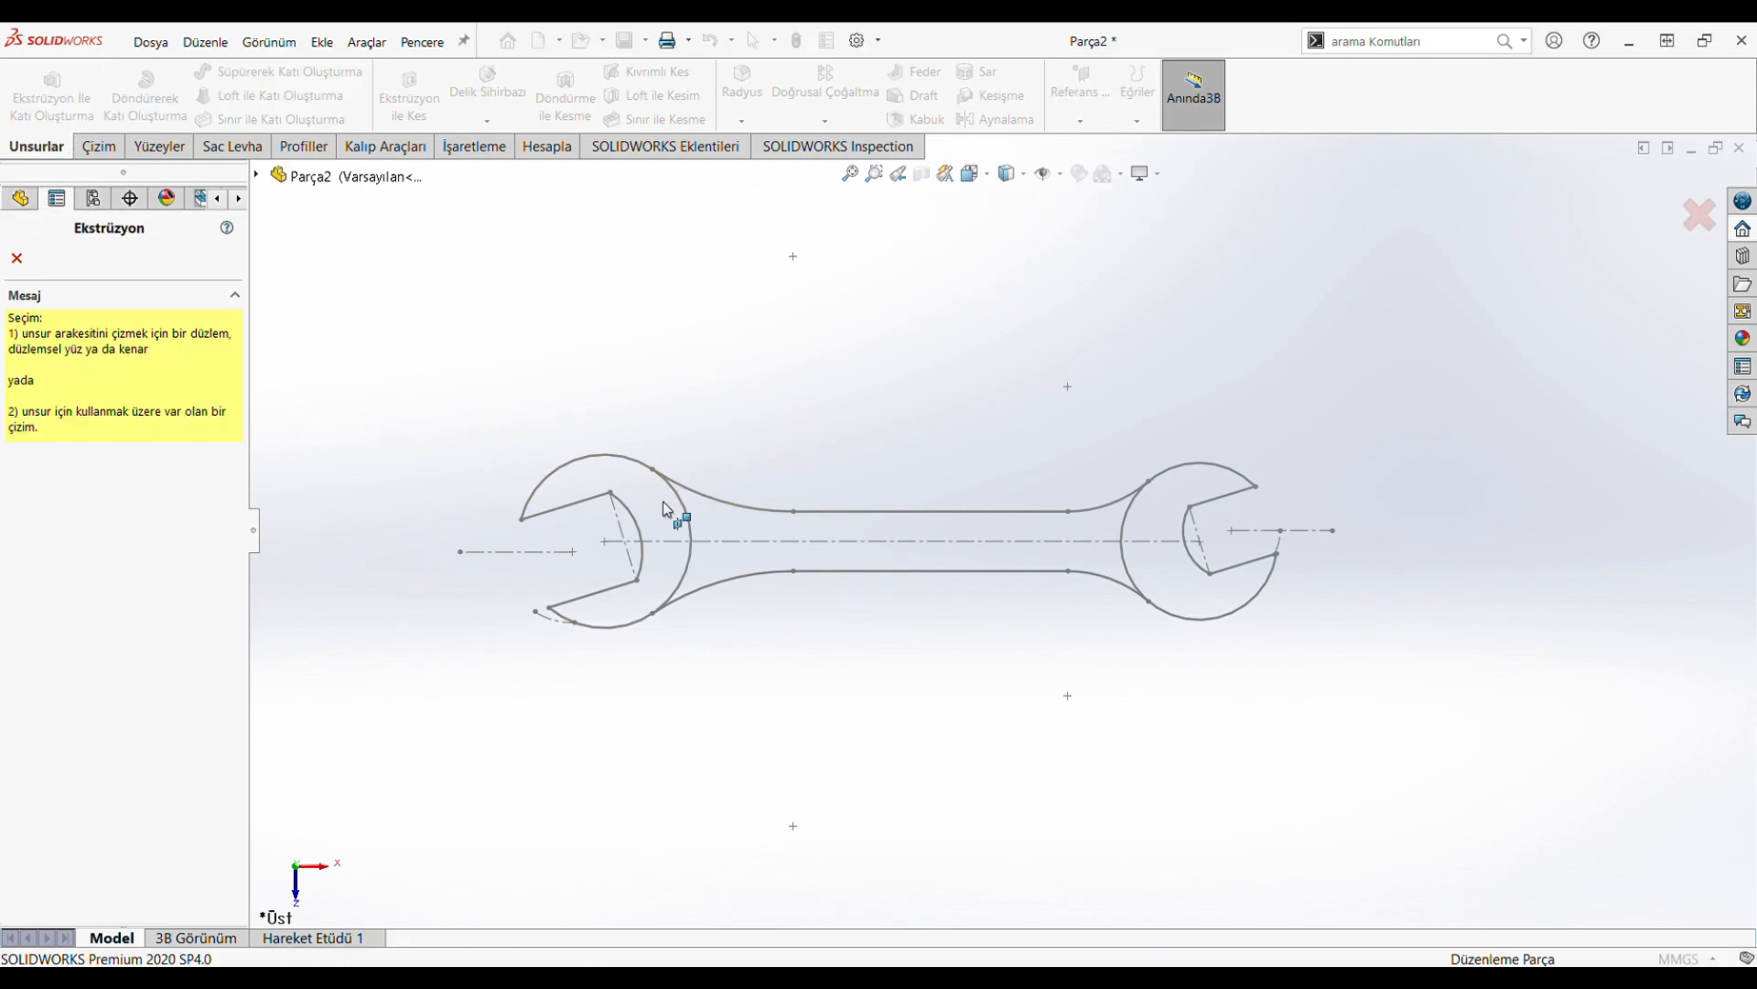
{"action": "left_click", "coordinate": [638, 473]}
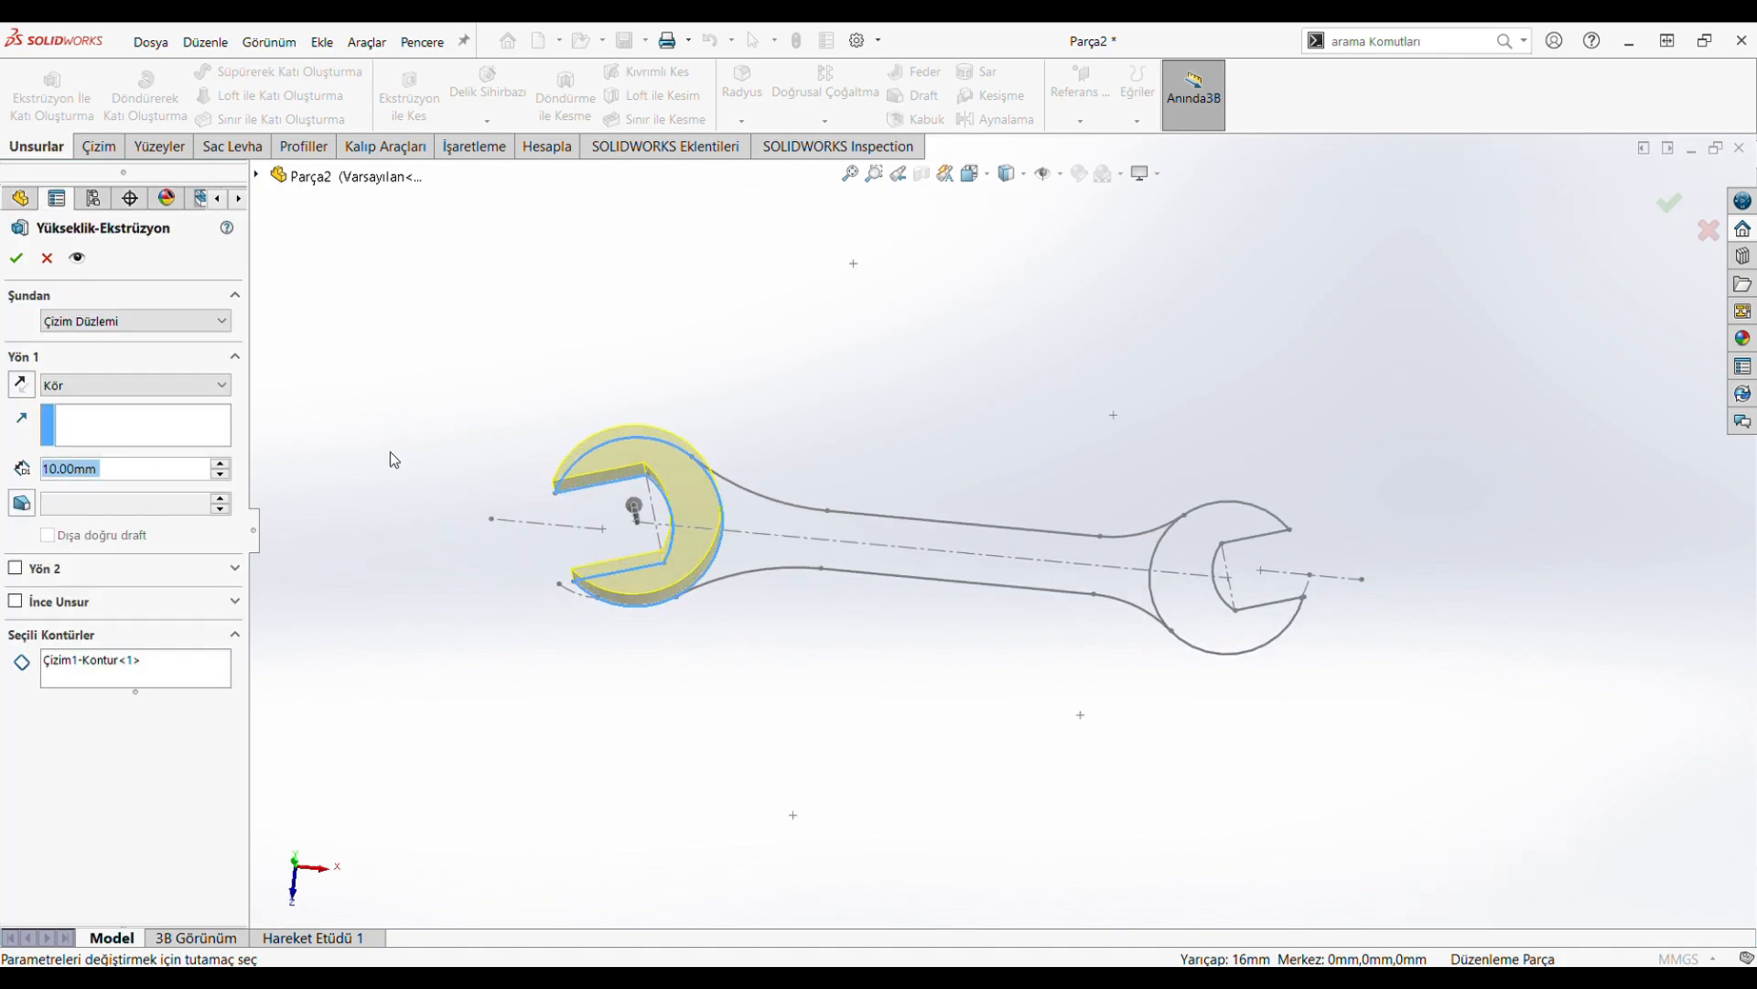
{"action": "left_click", "coordinate": [120, 479]}
{"action": "double_click", "coordinate": [118, 466]}
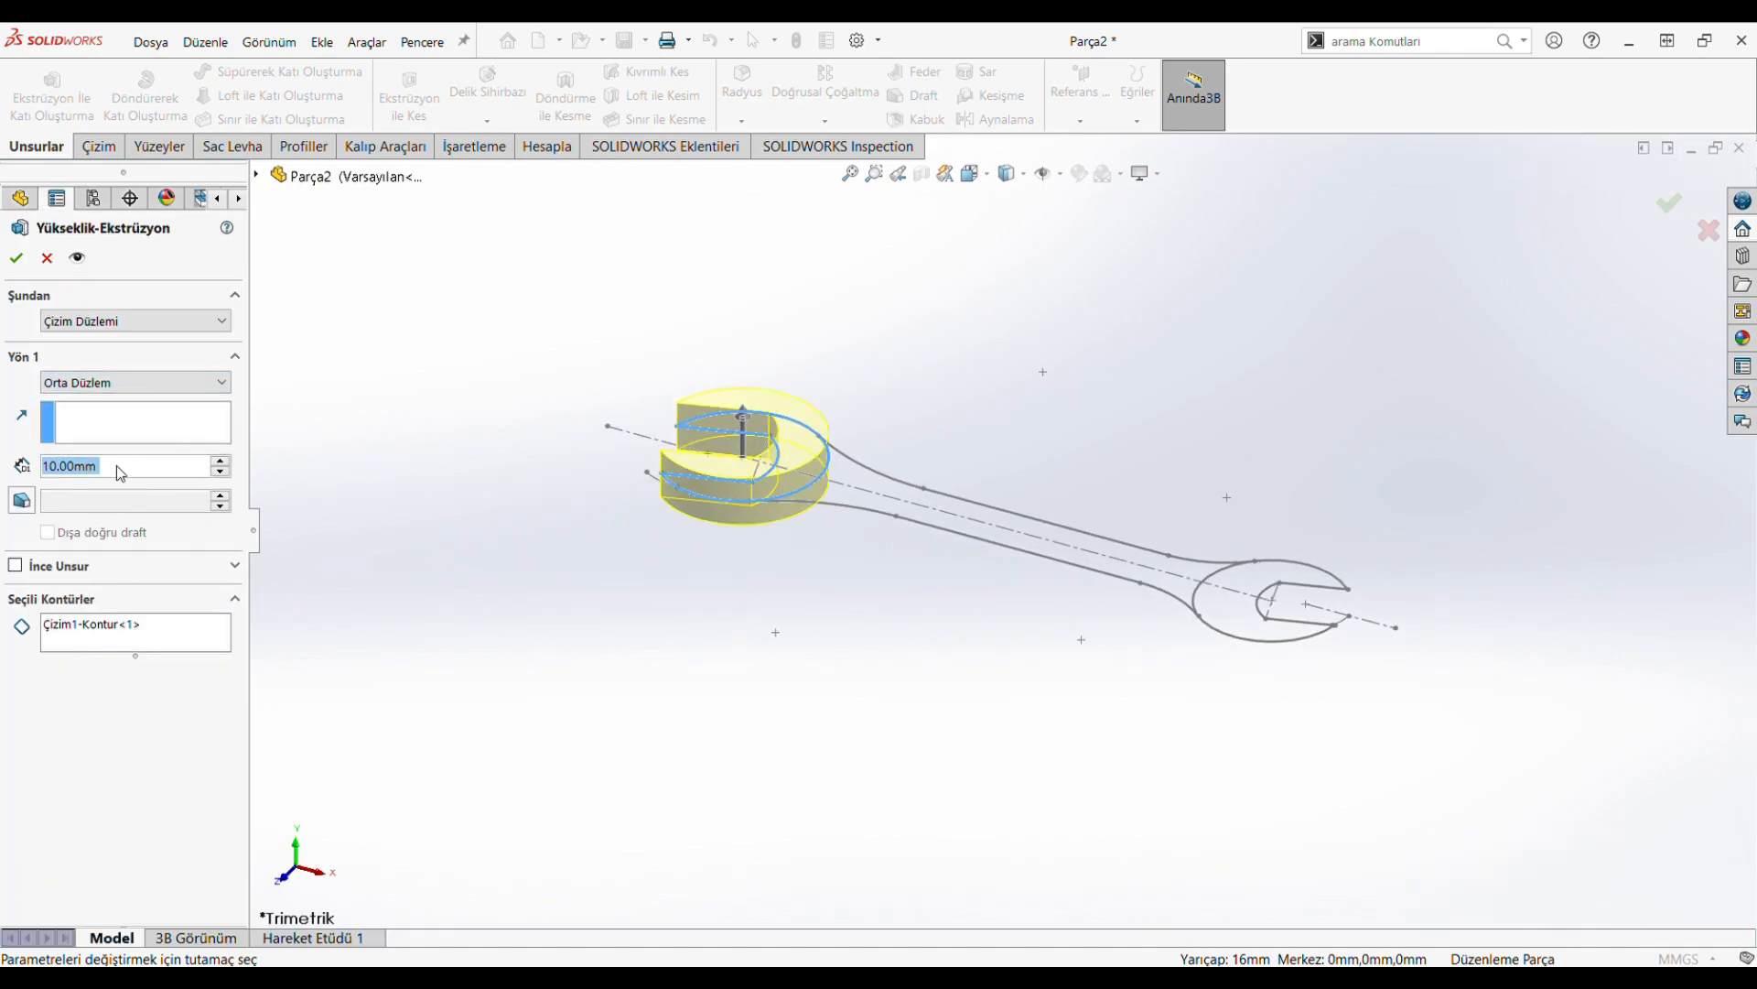
{"action": "type", "text": "5"}
{"action": "key", "text": "Return"}
{"action": "left_click", "coordinate": [19, 259]}
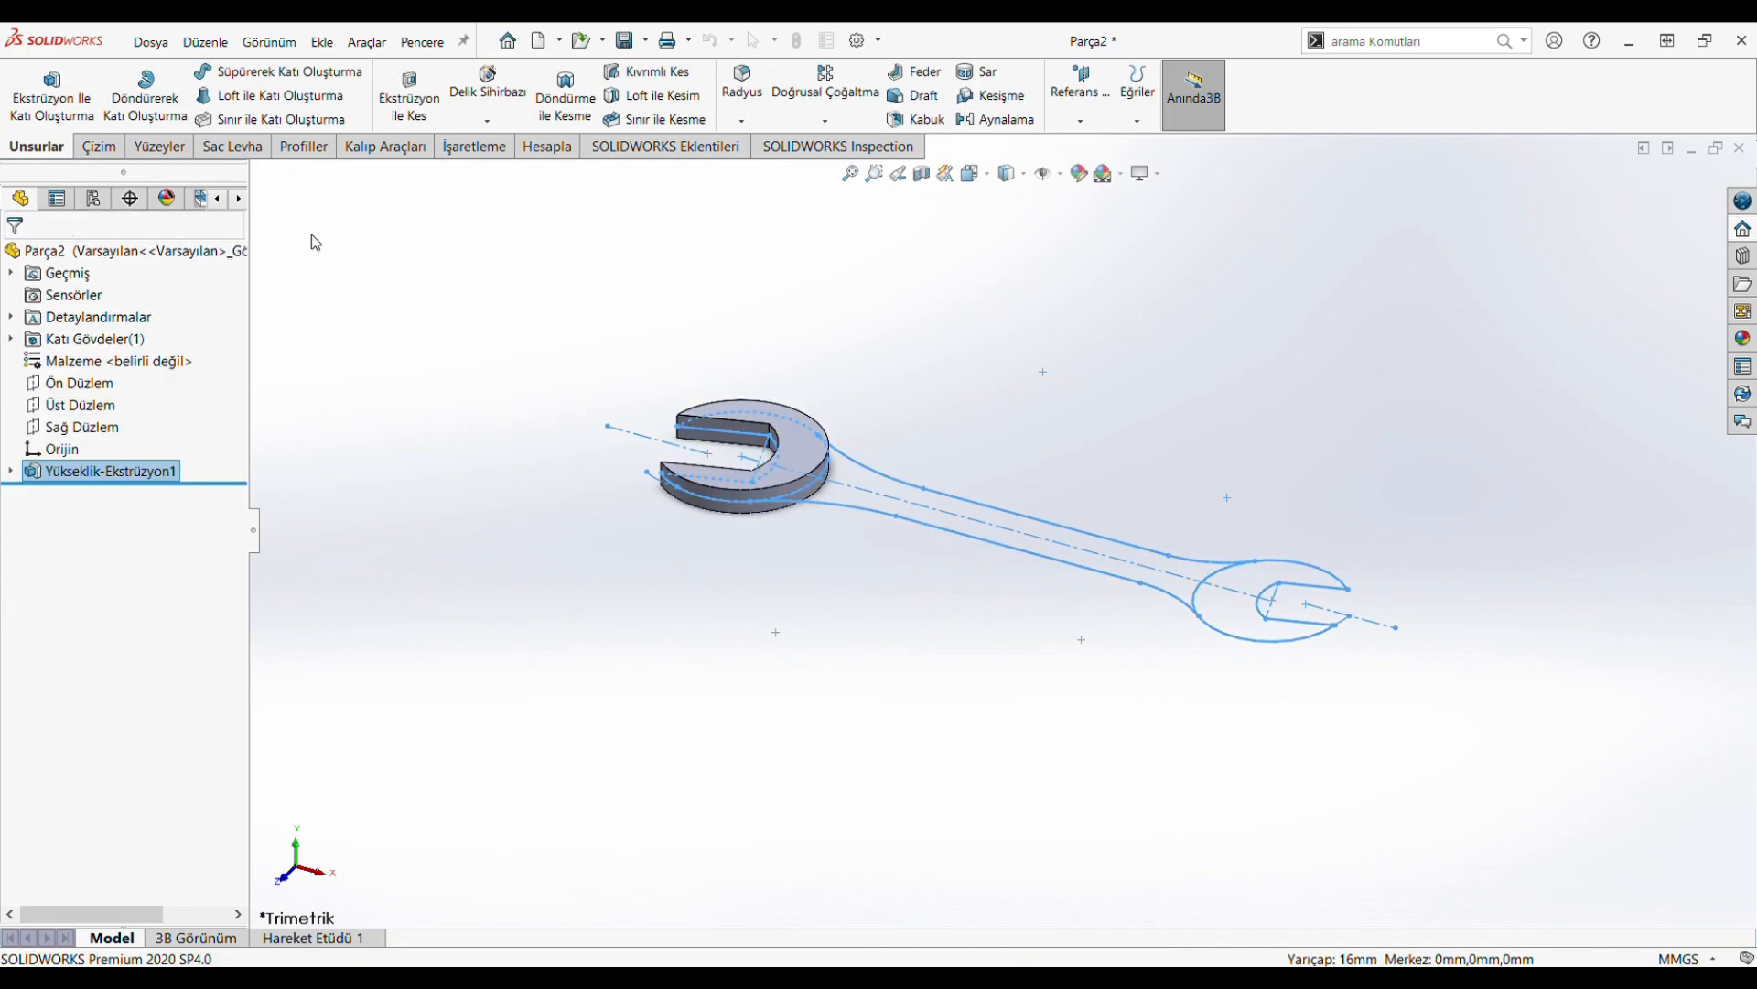
Extrude the 29 mm head's region of the same sketch 5 mm from the mid plane, with results merged
{"action": "left_click", "coordinate": [71, 98]}
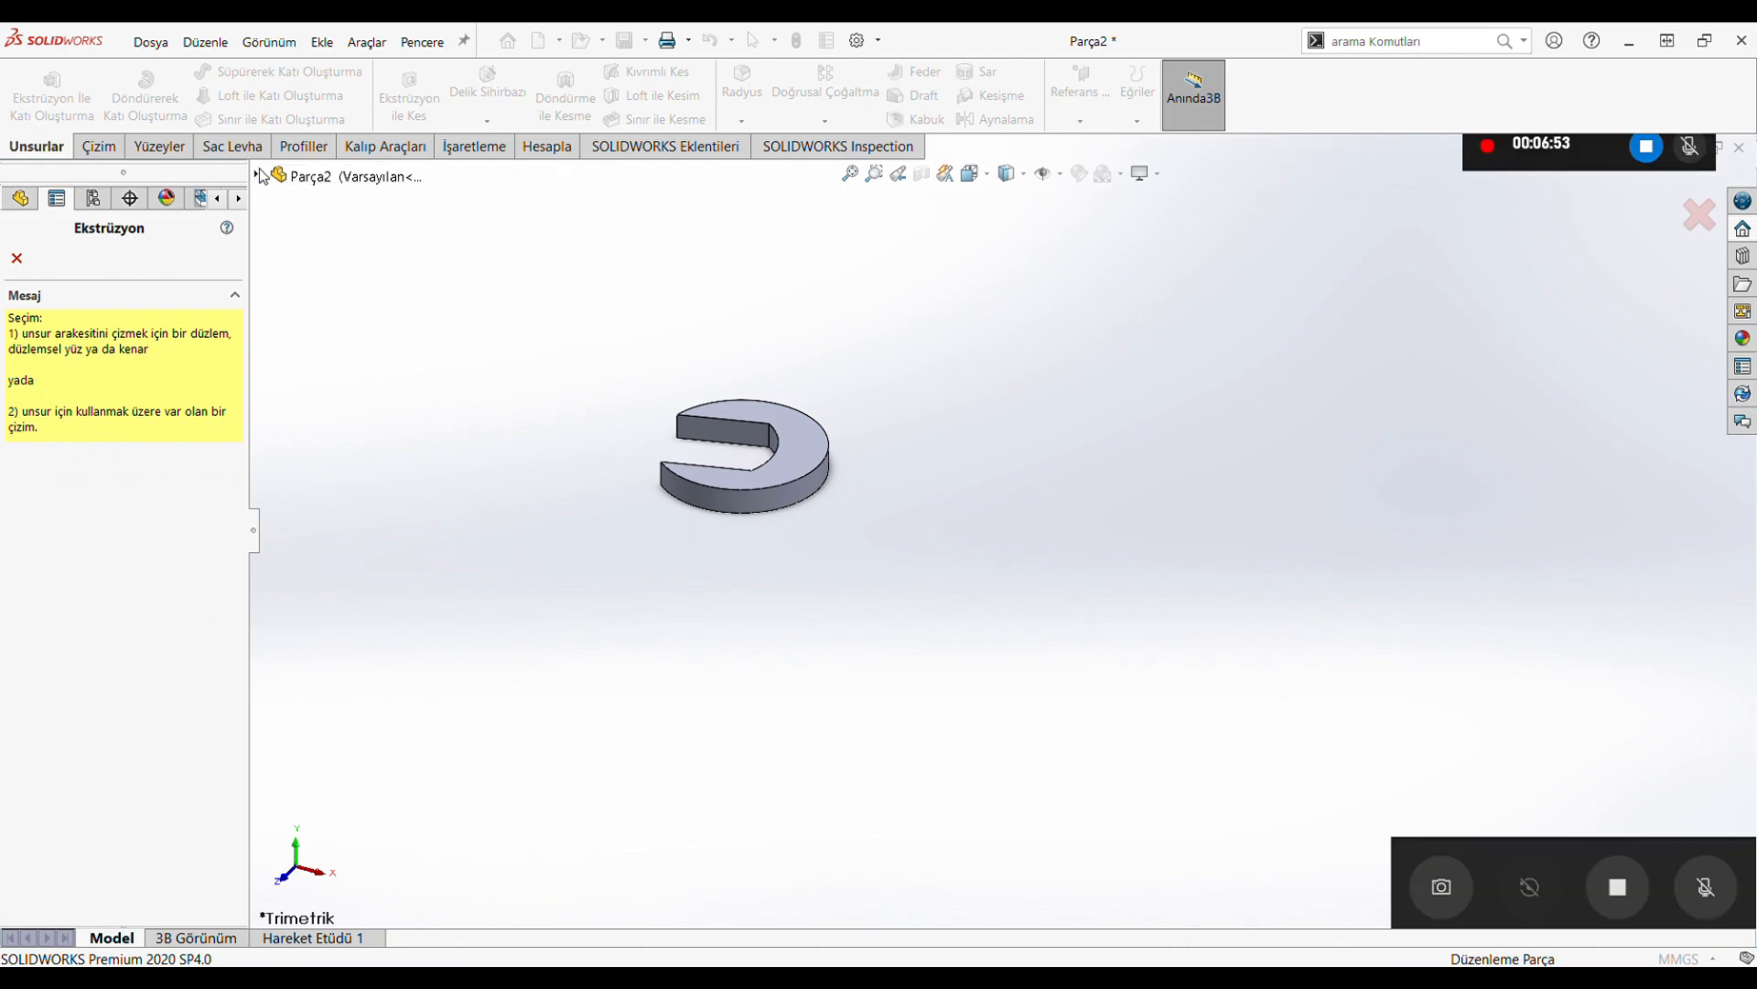
{"action": "left_click", "coordinate": [277, 397]}
{"action": "left_click", "coordinate": [344, 417]}
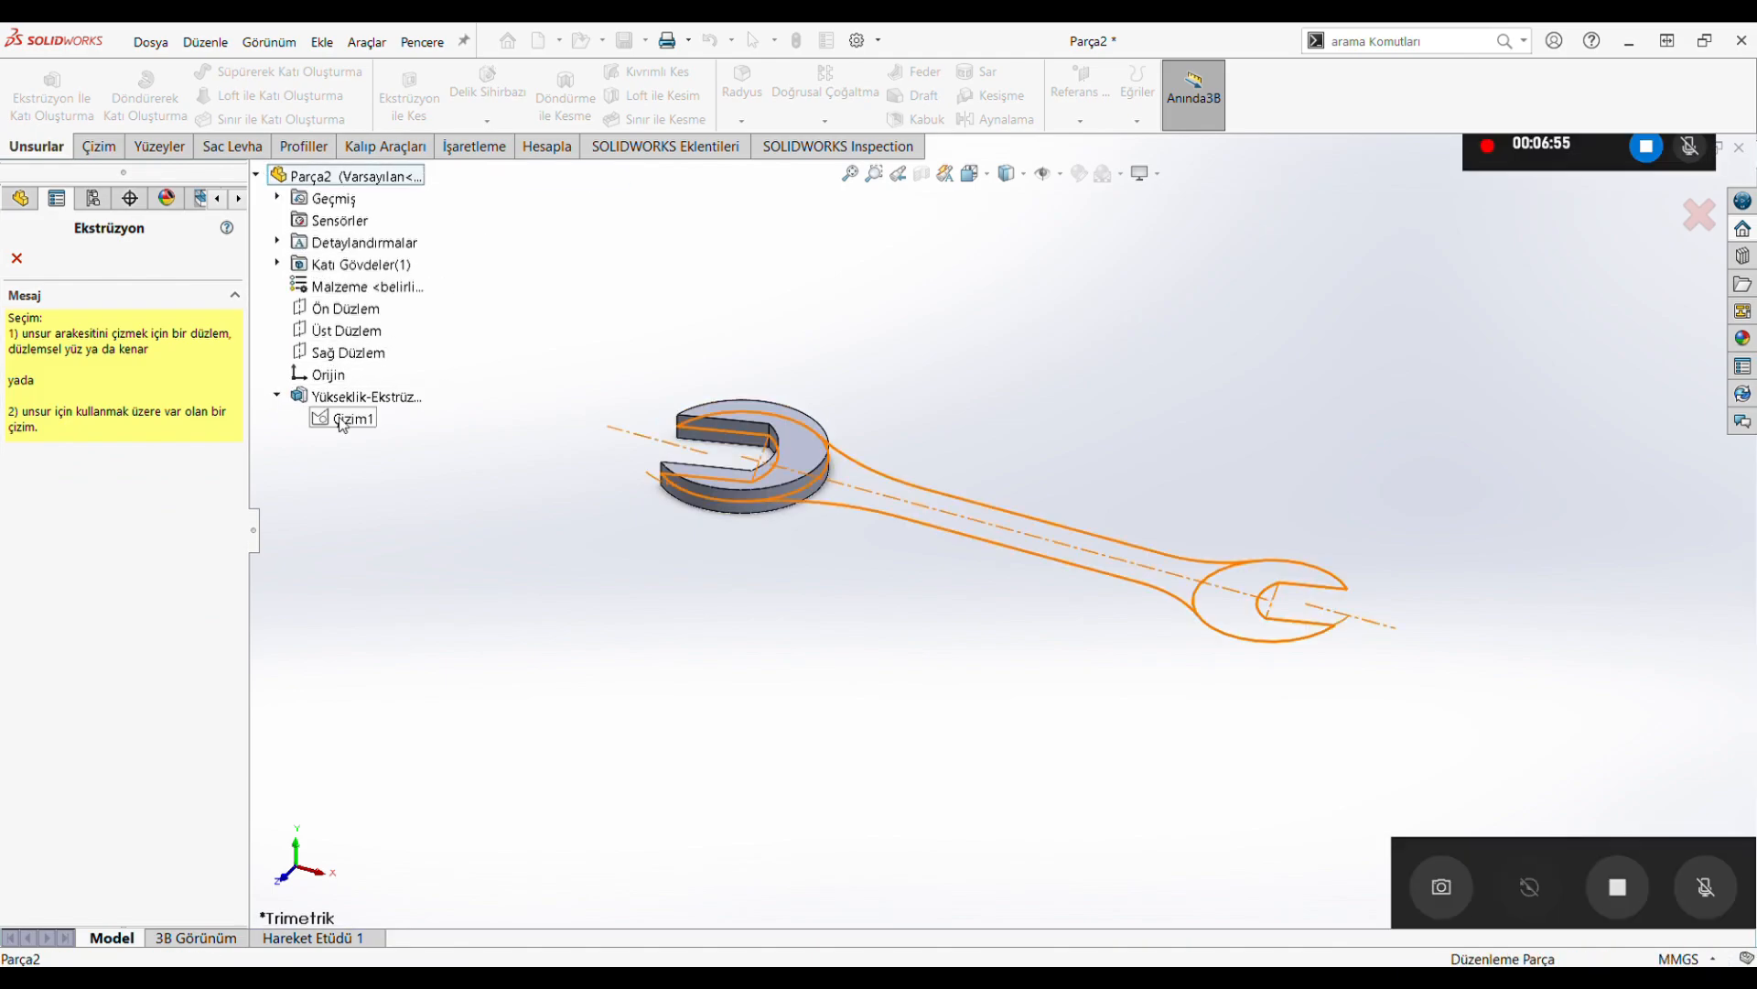
{"action": "left_click", "coordinate": [1271, 636]}
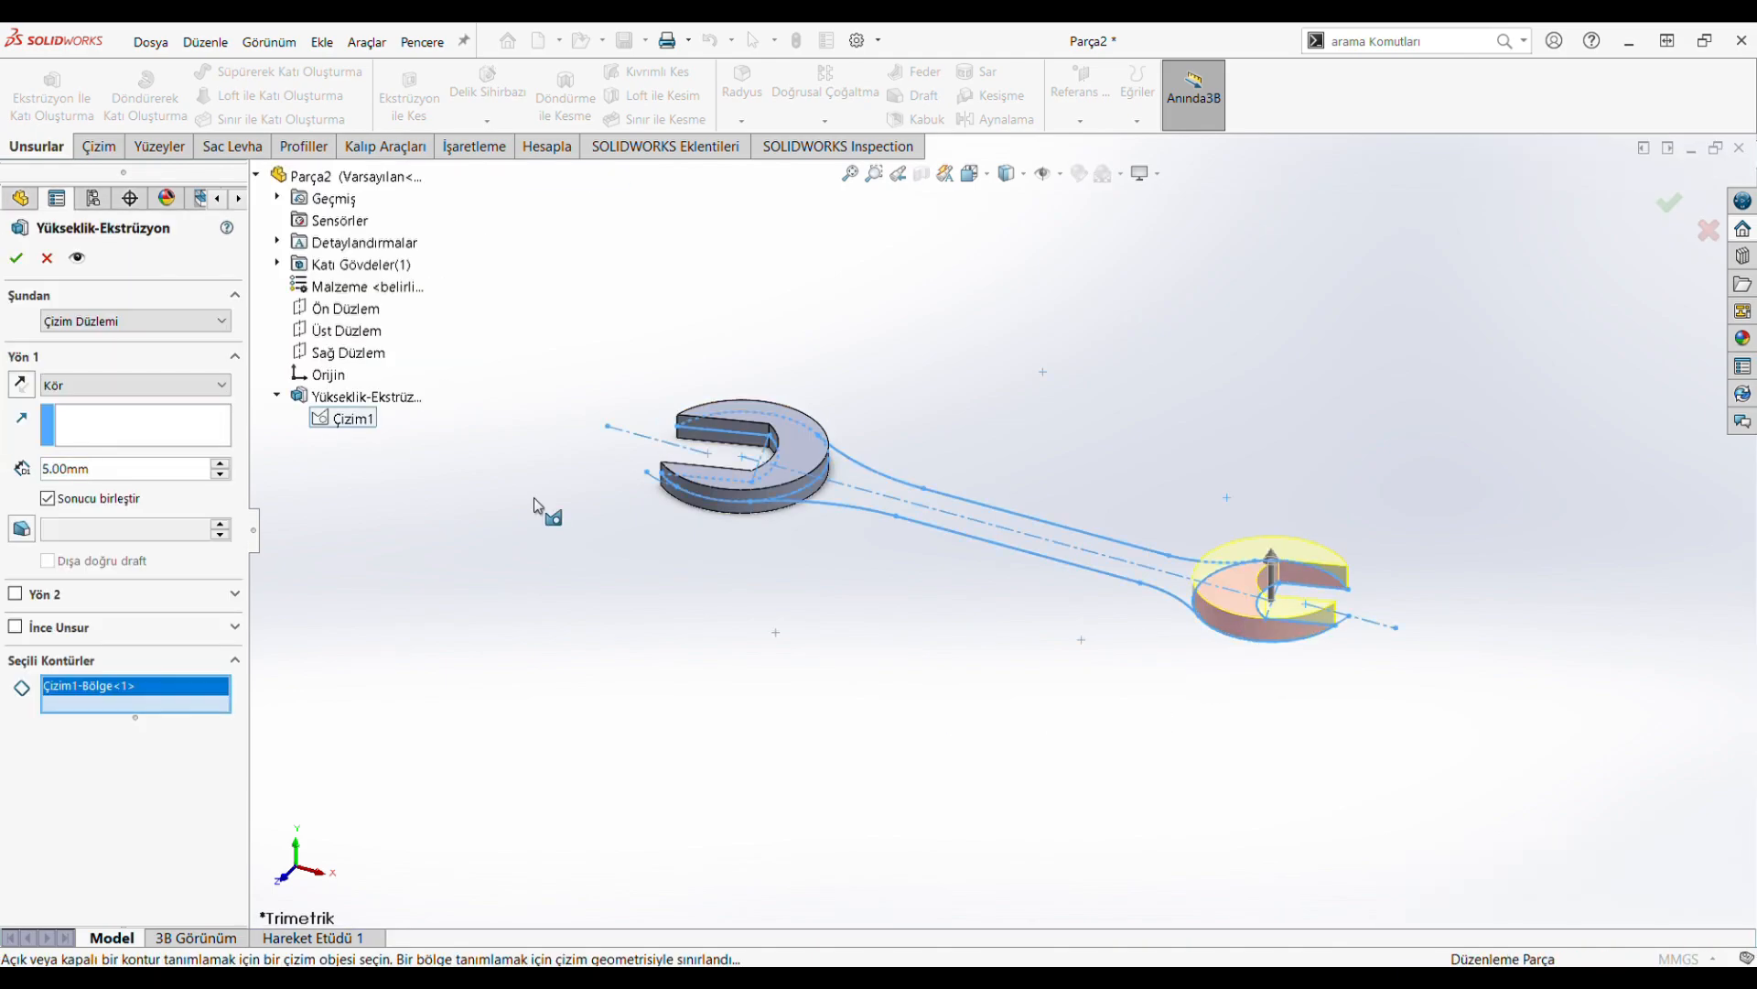
{"action": "left_click", "coordinate": [90, 500]}
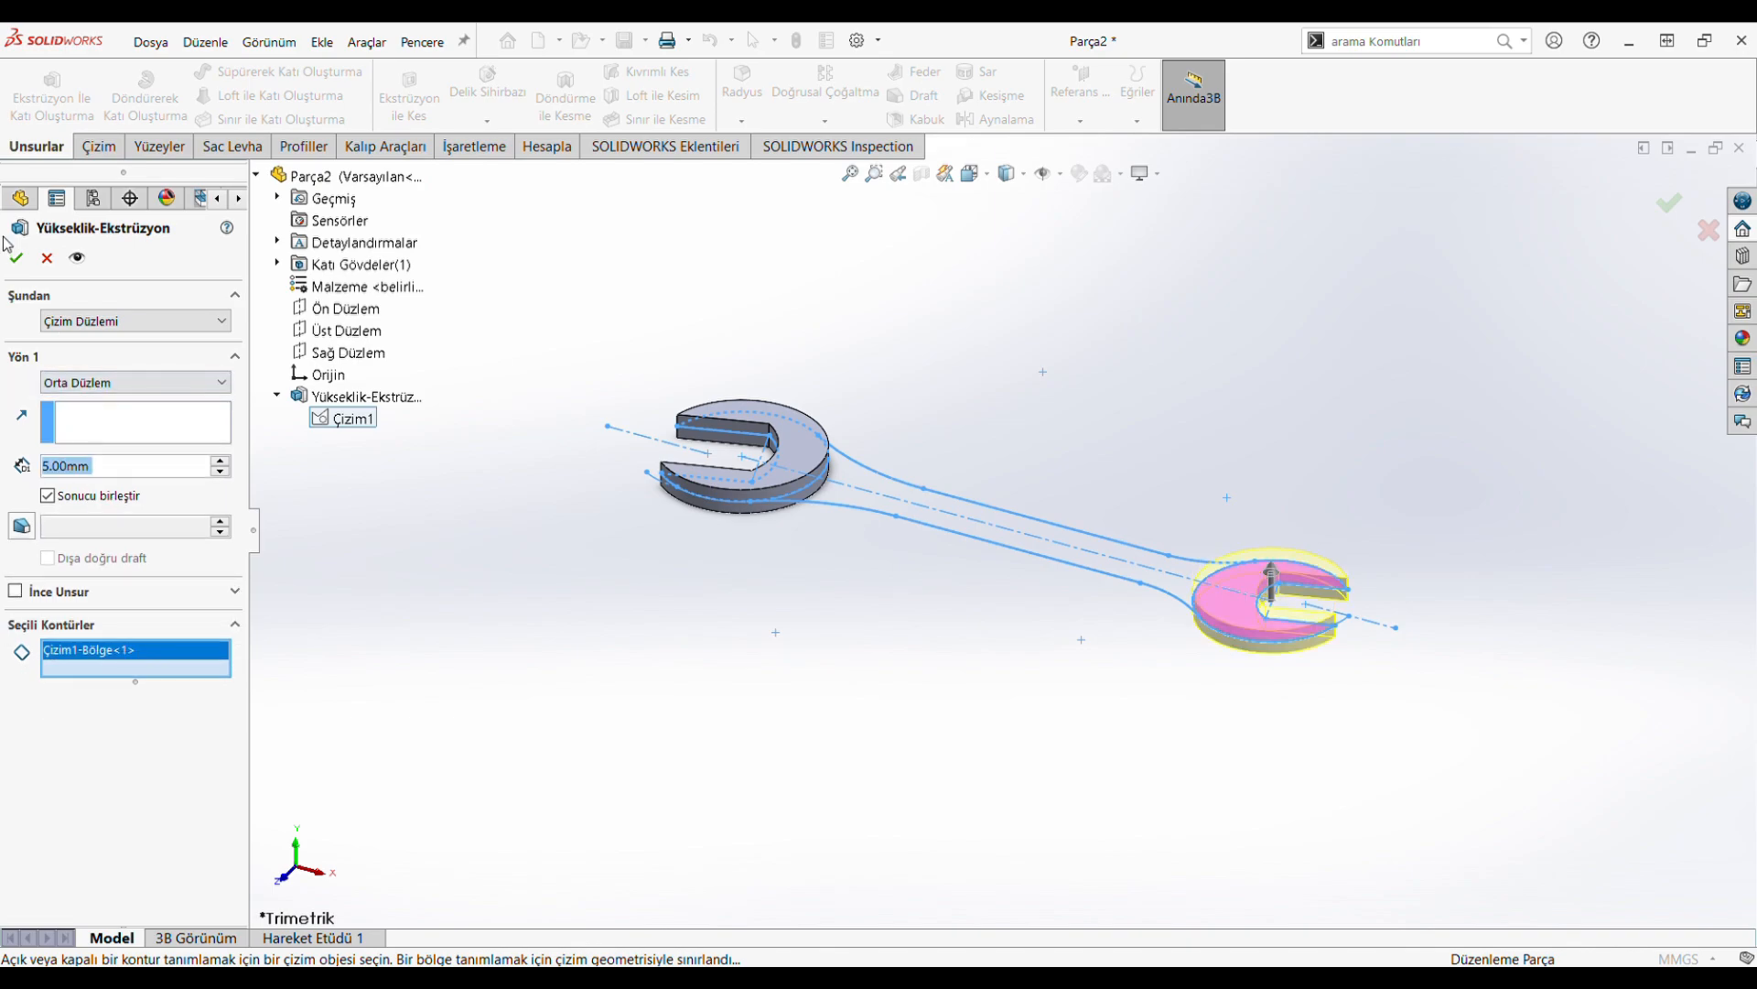
{"action": "left_click", "coordinate": [19, 259]}
Extrude the handle region between the two heads 4 mm from the mid plane, reusing the wrench sketch
{"action": "left_click", "coordinate": [51, 91]}
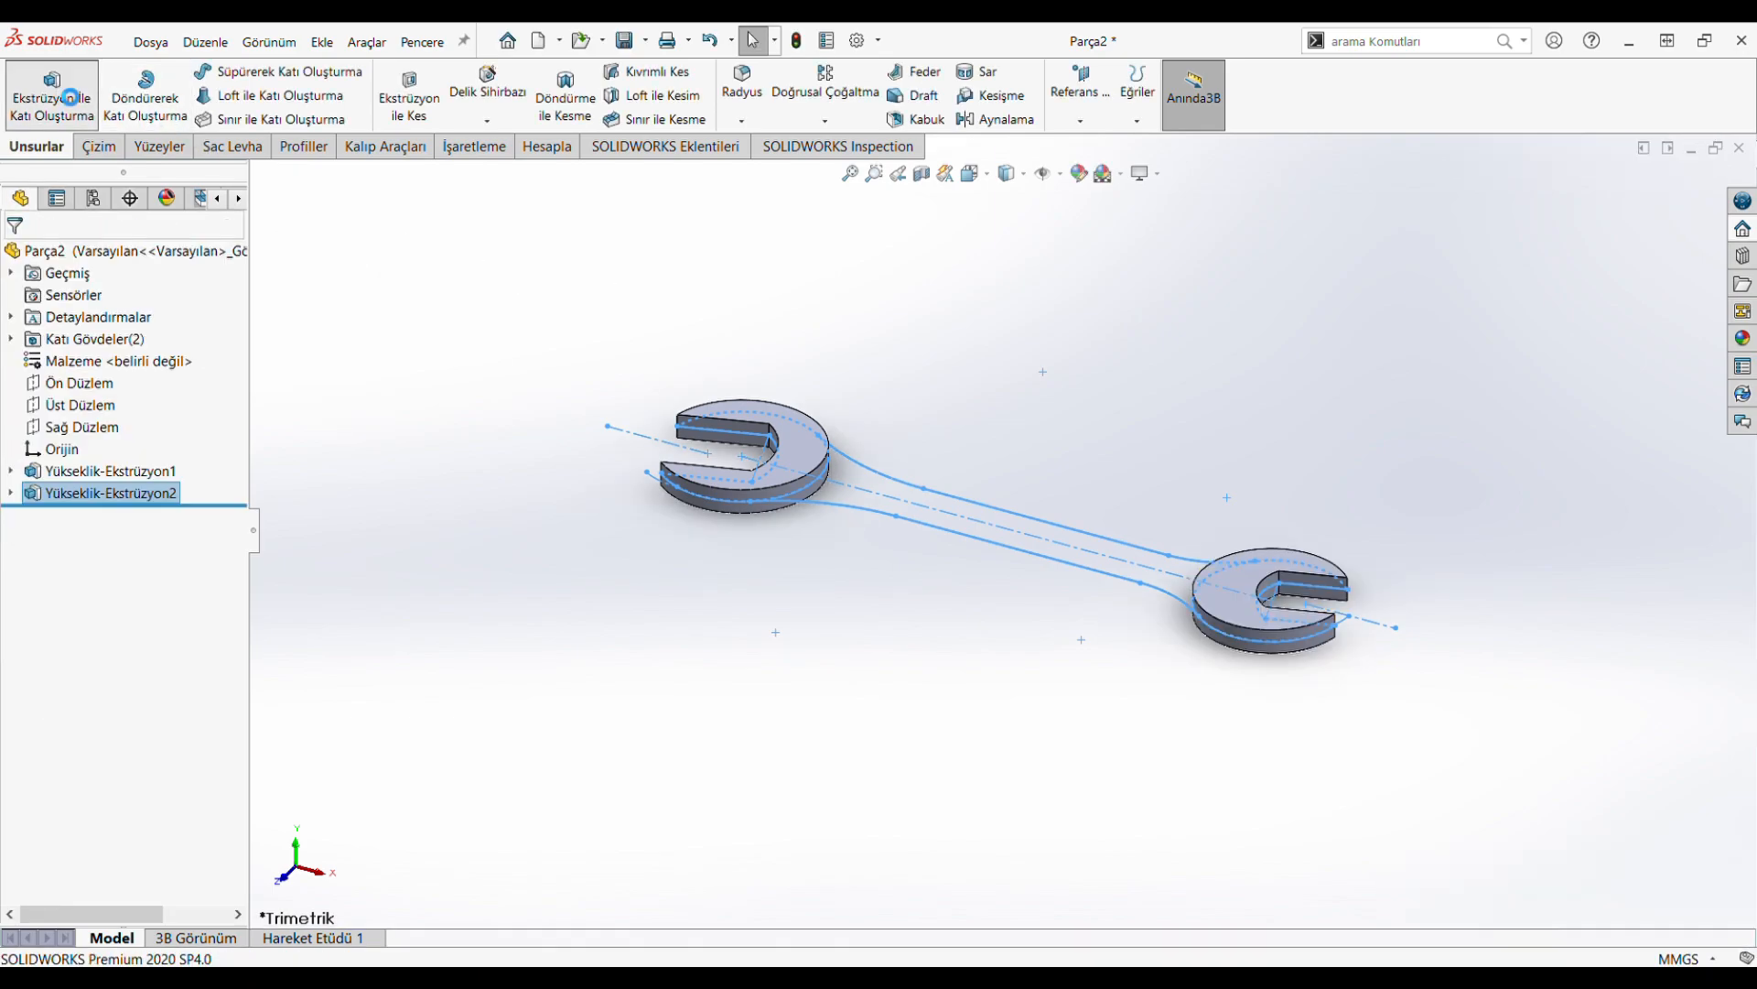
{"action": "left_click", "coordinate": [366, 440]}
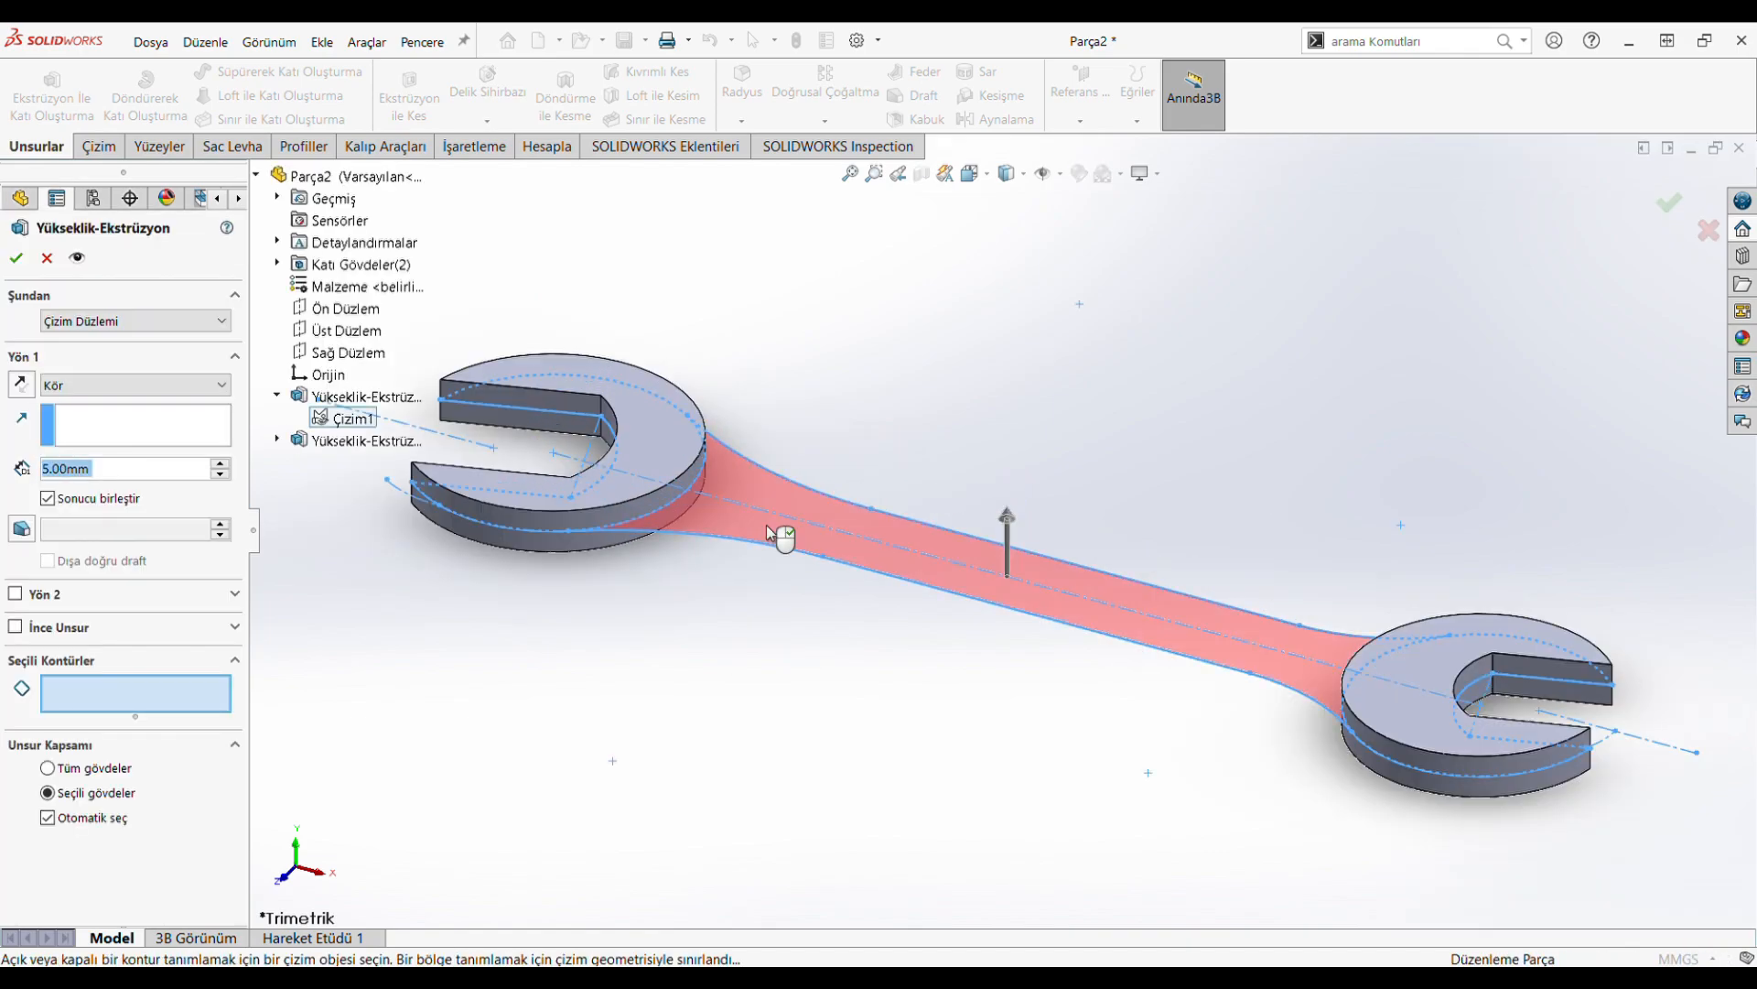
{"action": "left_click", "coordinate": [787, 535]}
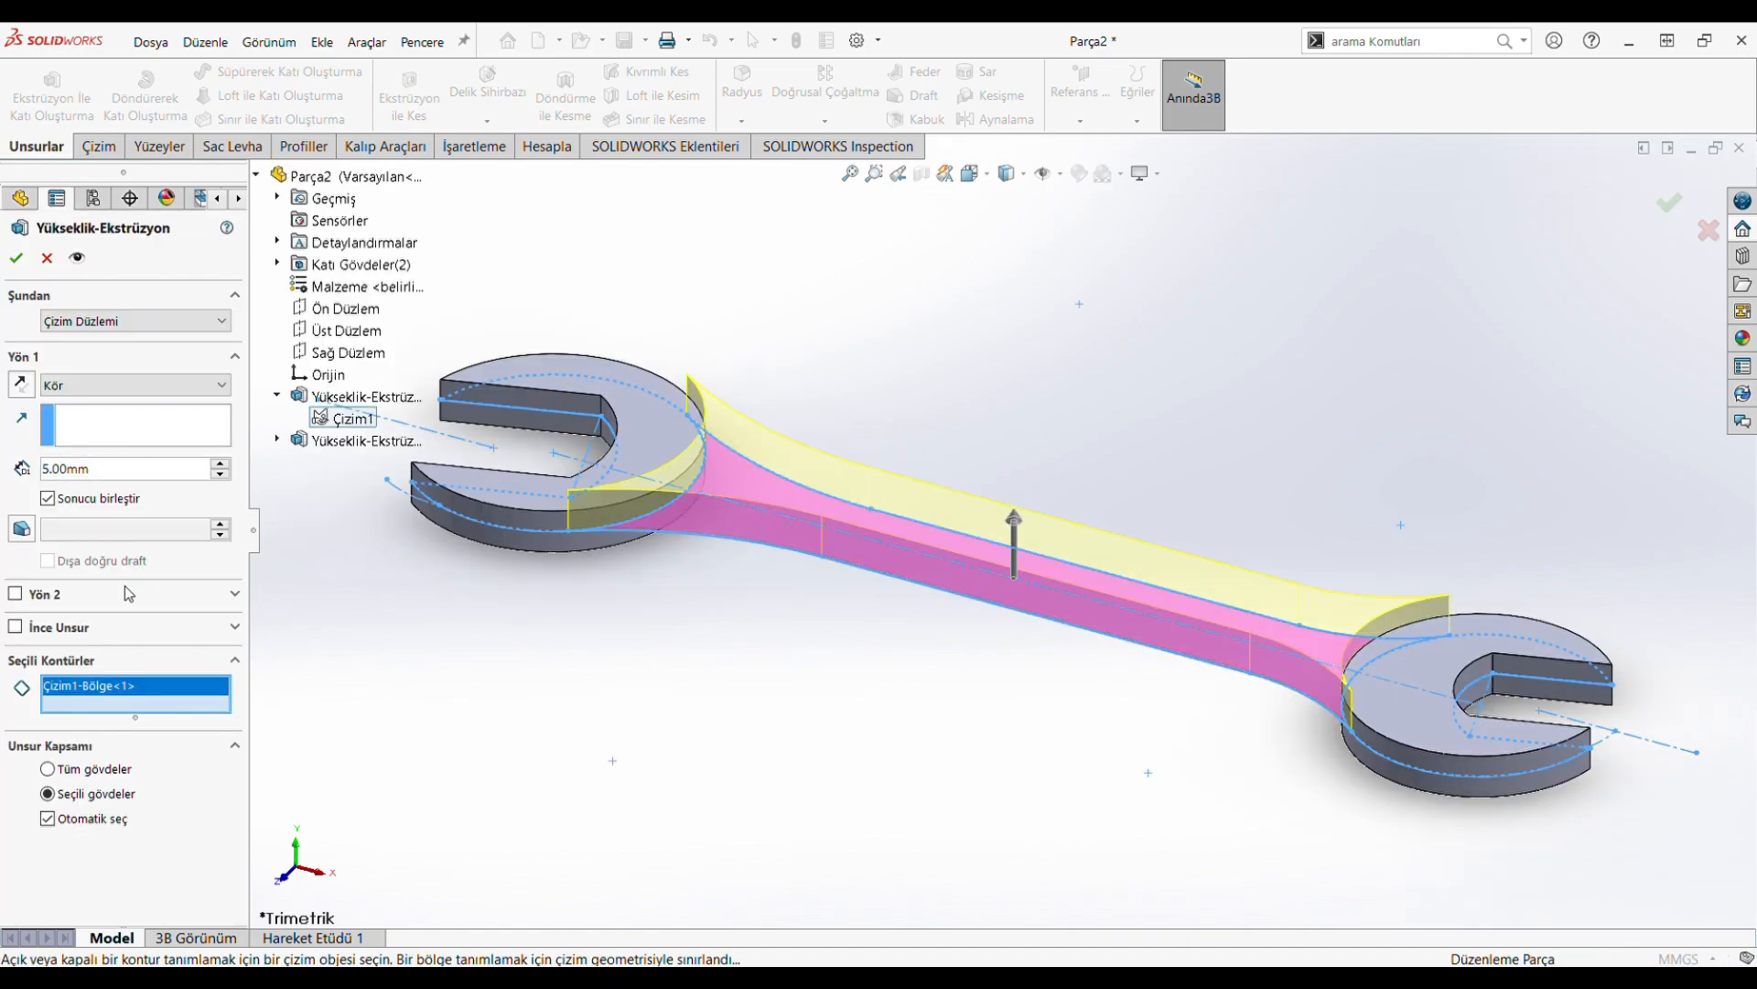
{"action": "left_click", "coordinate": [140, 389]}
{"action": "left_click", "coordinate": [111, 497]}
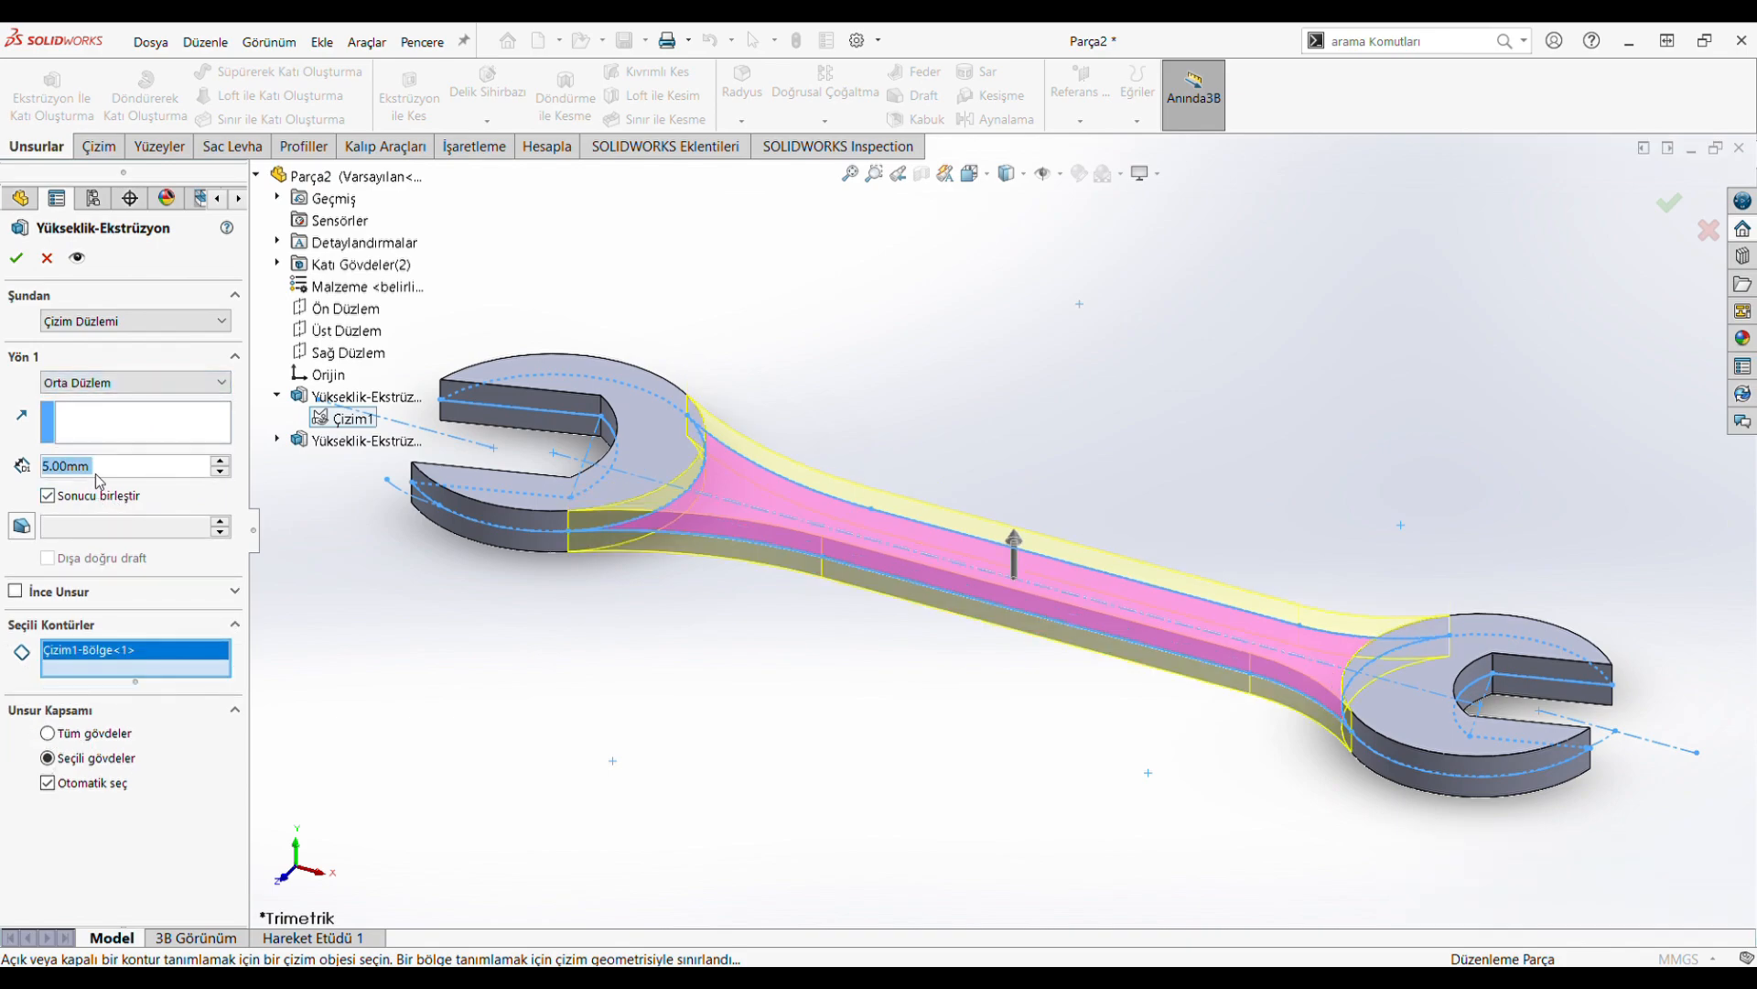
{"action": "type", "text": "4"}
{"action": "key", "text": "Return"}
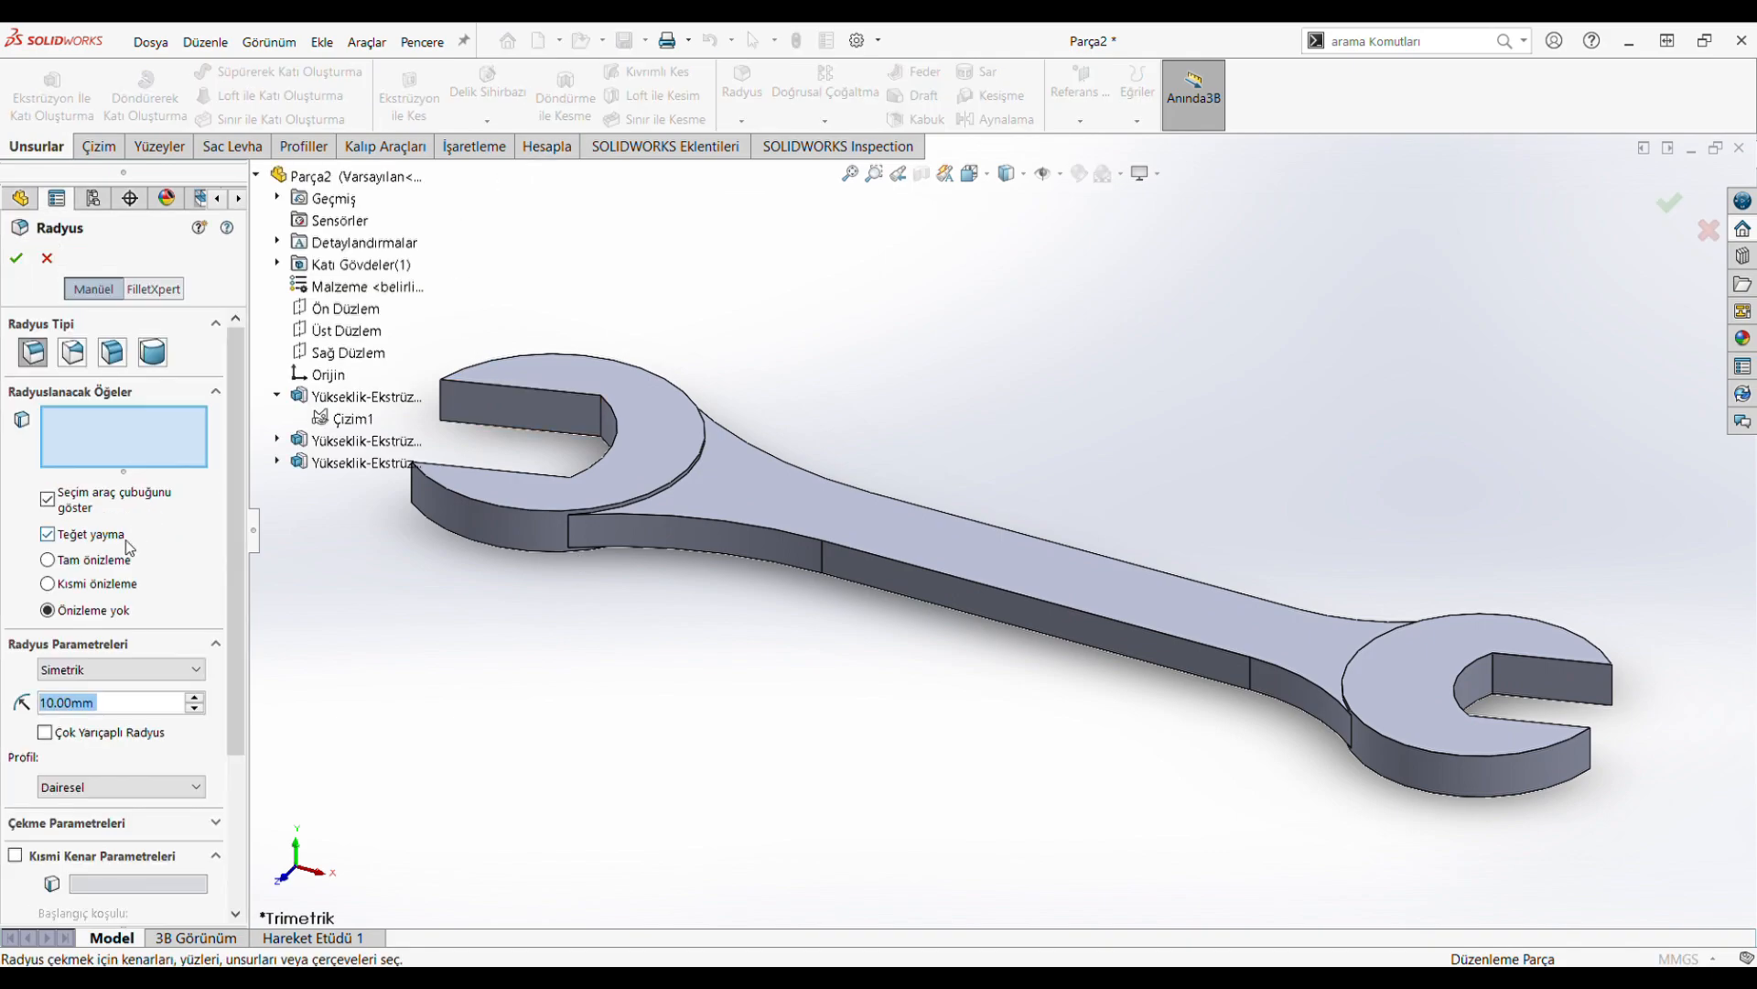
Fillet the handle's four long edges with a 1 mm radius, with tangent propagation along the transition arcs
{"action": "left_click", "coordinate": [786, 532]}
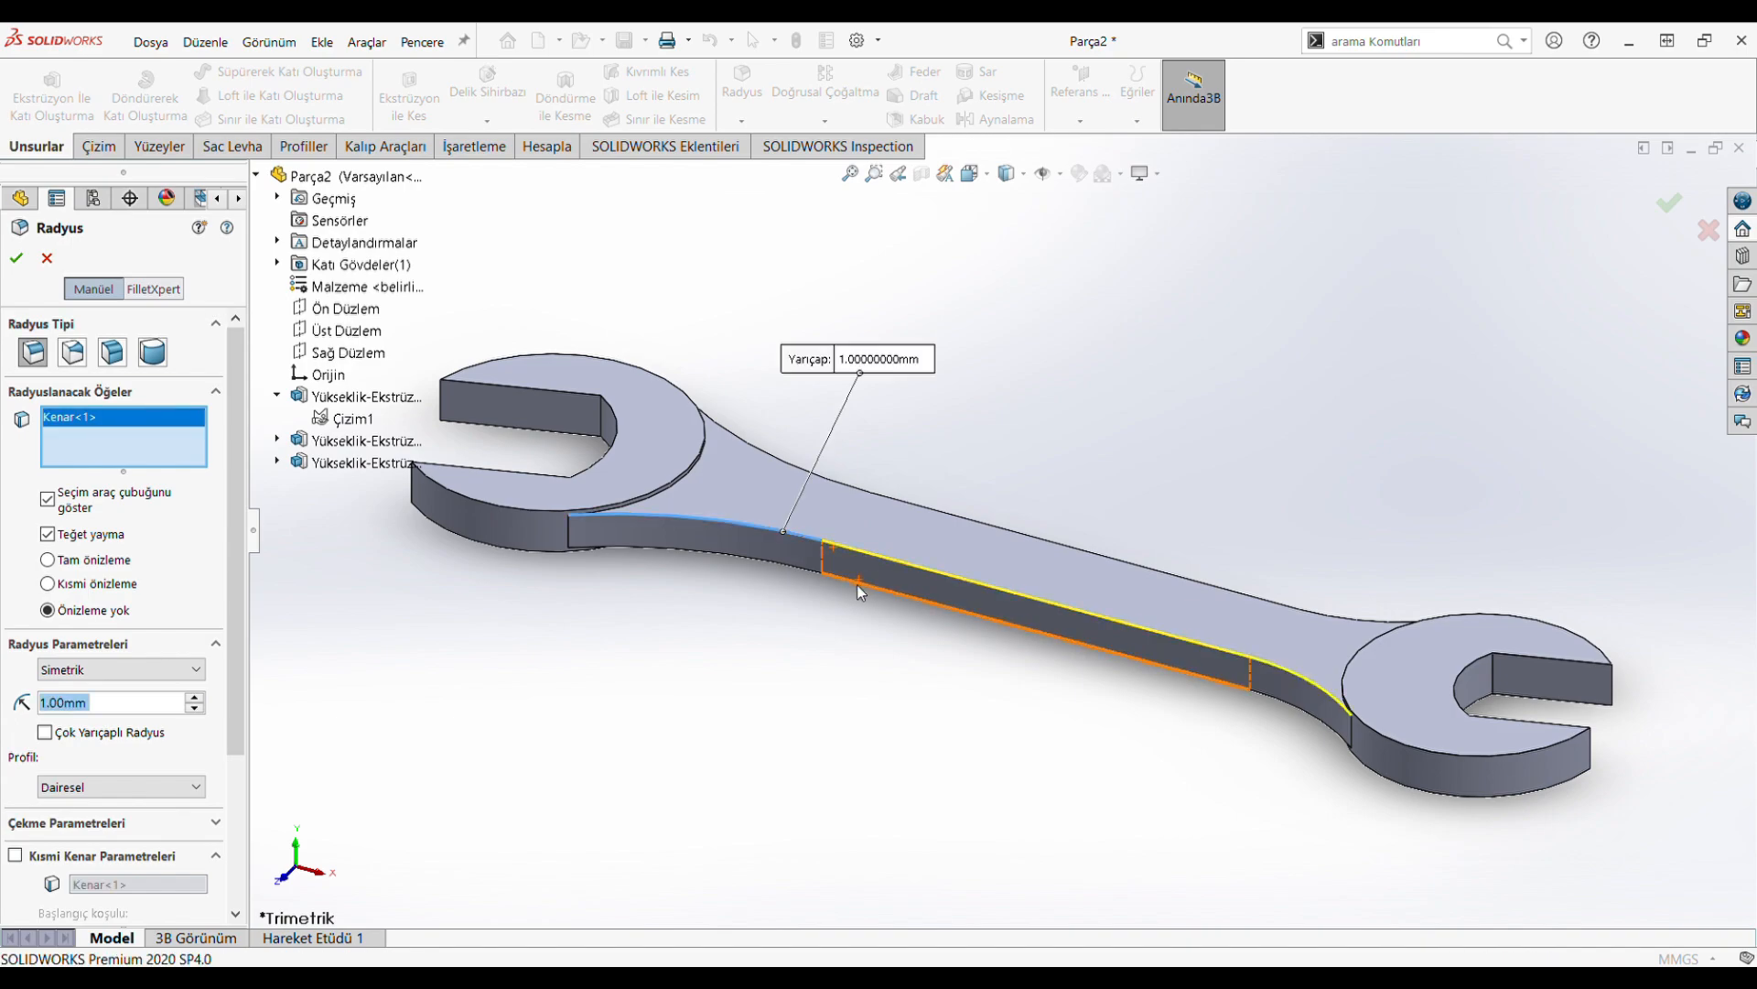
{"action": "left_click", "coordinate": [740, 558]}
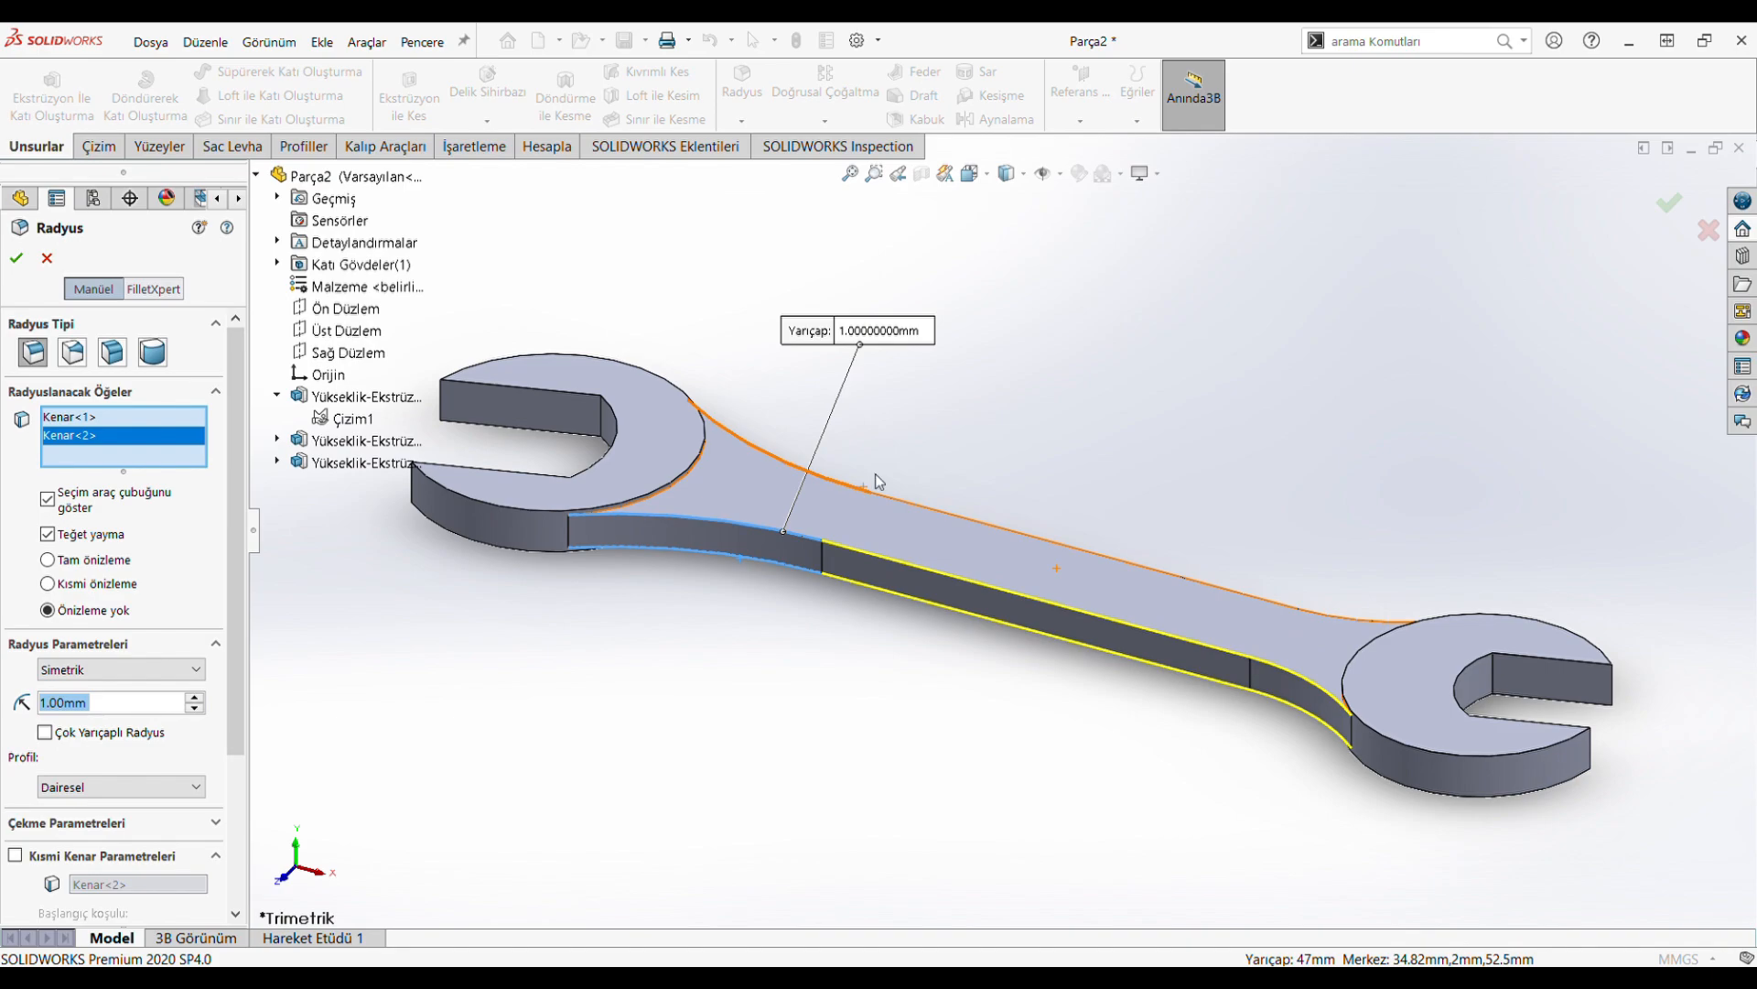
{"action": "middle_click_drag", "start_coordinate": [1151, 509], "coordinate": [944, 678]}
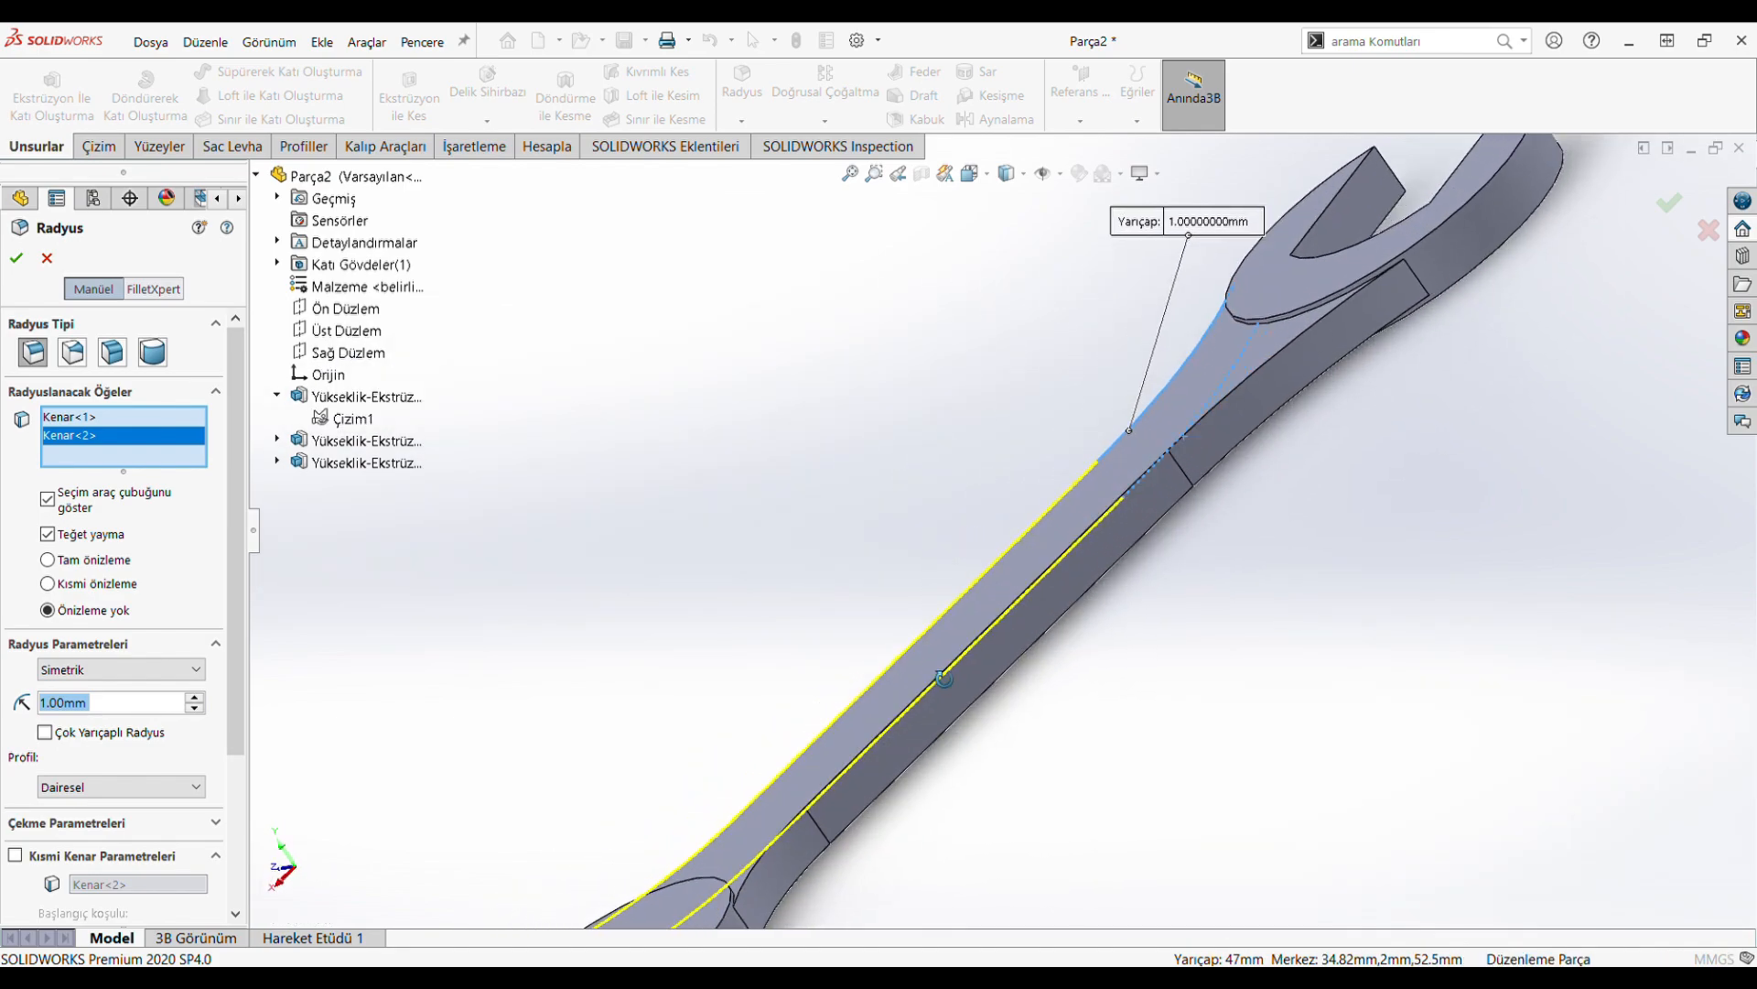
{"action": "scroll", "coordinate": [970, 682], "scroll_direction": "down", "scroll_amount": 5}
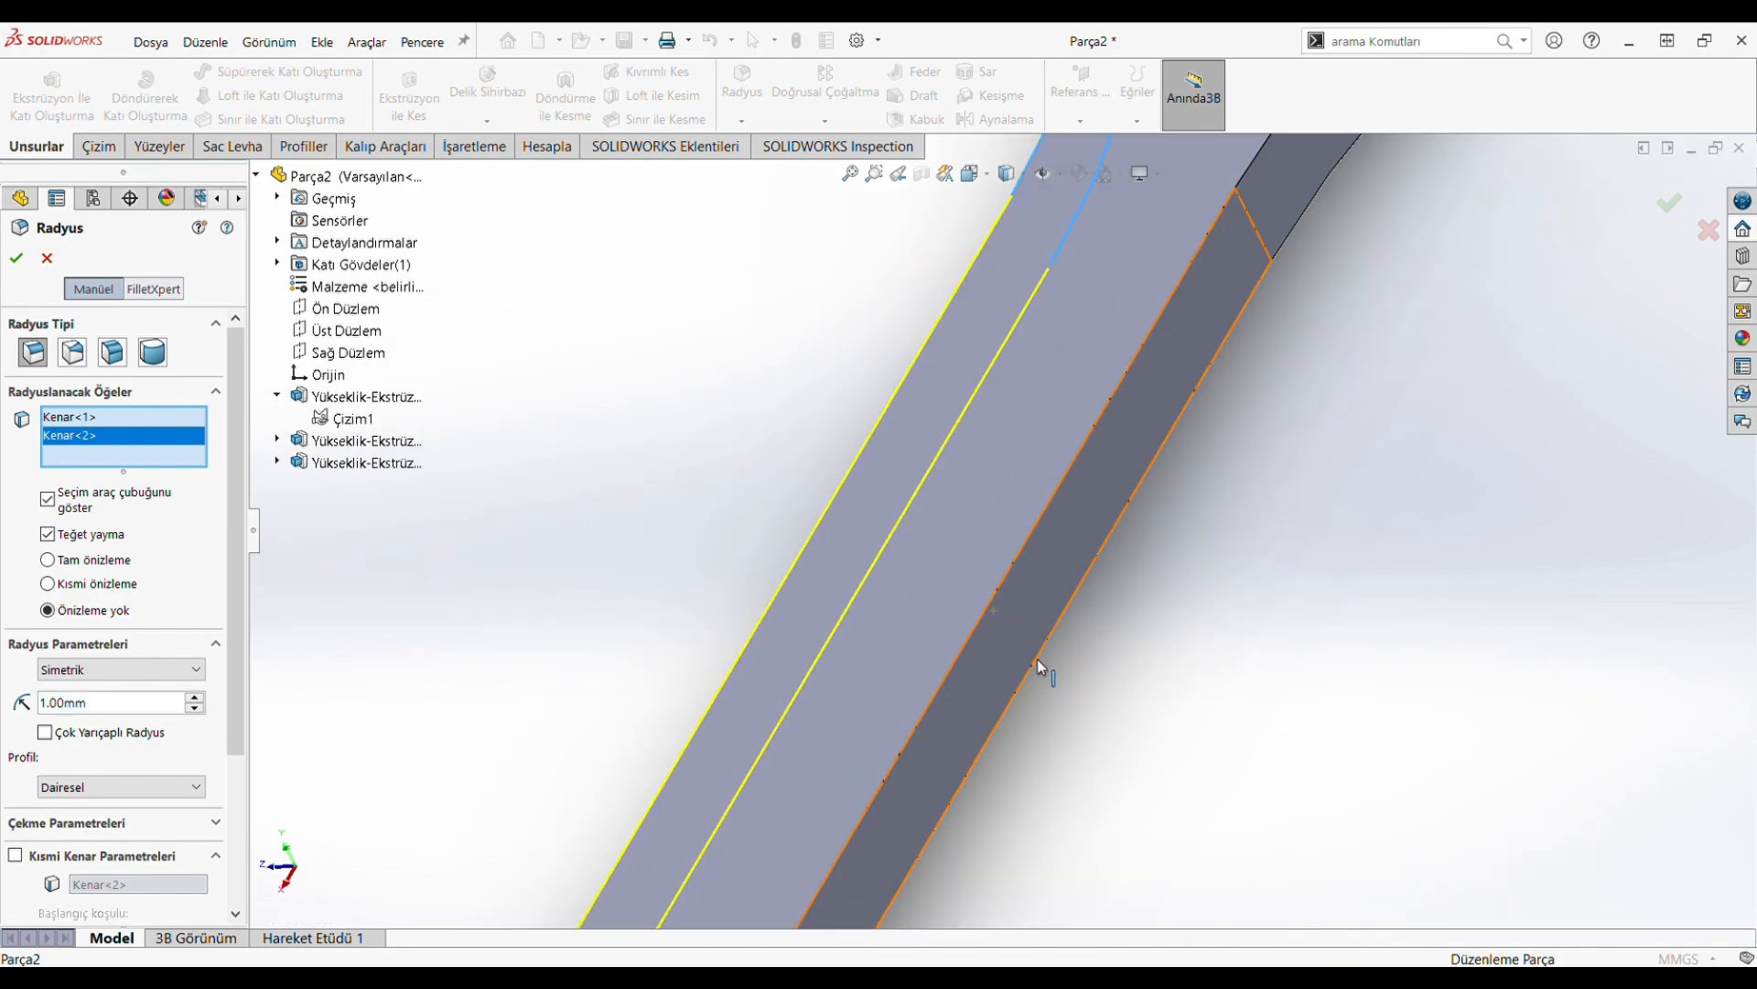
{"action": "left_click", "coordinate": [1039, 665]}
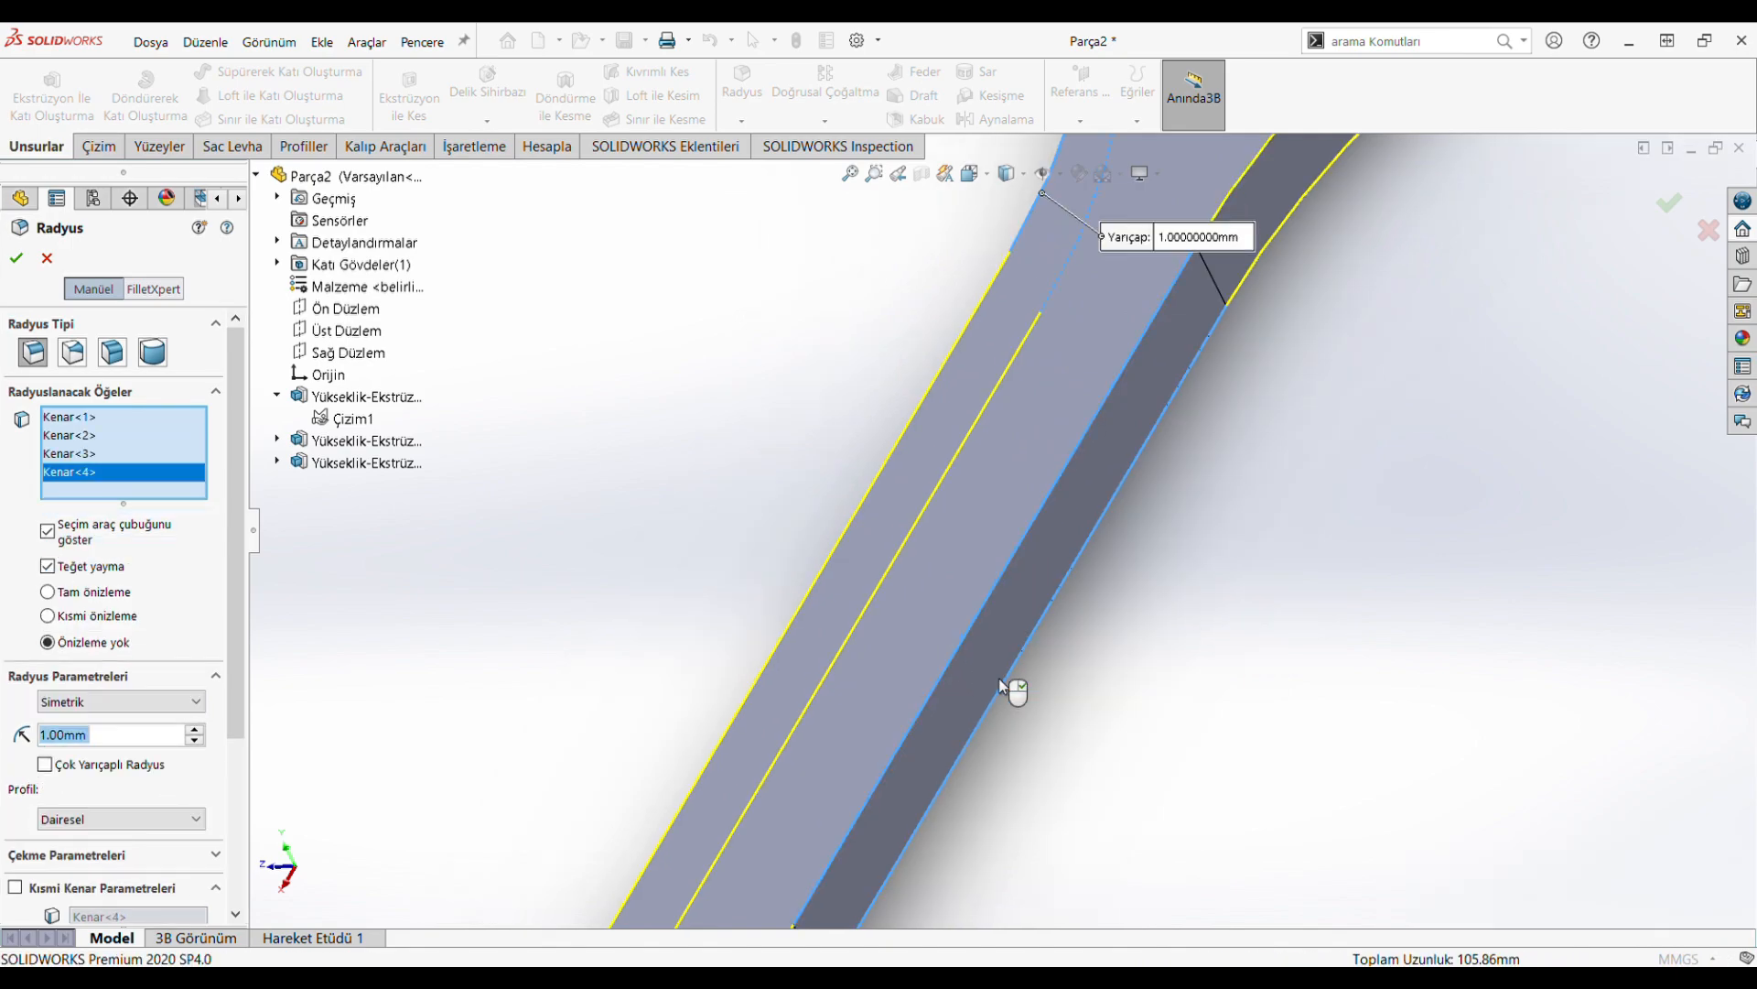
{"action": "scroll", "coordinate": [1000, 687], "scroll_direction": "up", "scroll_amount": 5}
{"action": "middle_click_drag", "start_coordinate": [945, 656], "coordinate": [1110, 613]}
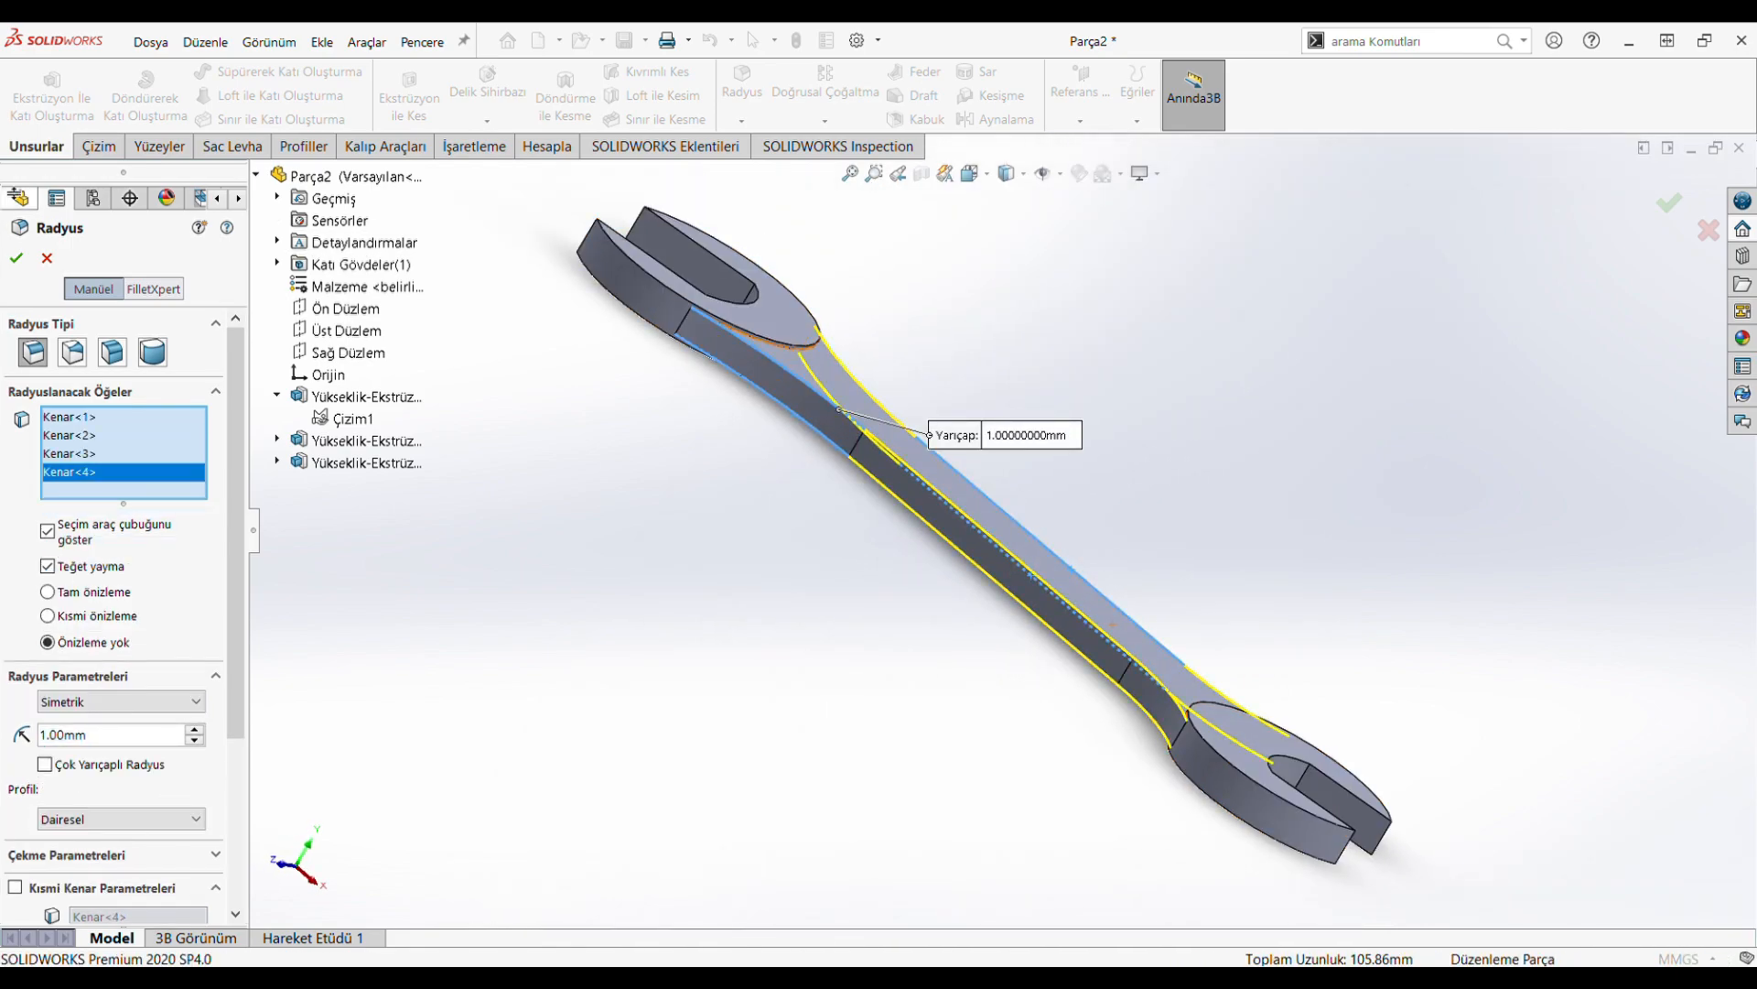
{"action": "left_click", "coordinate": [26, 260]}
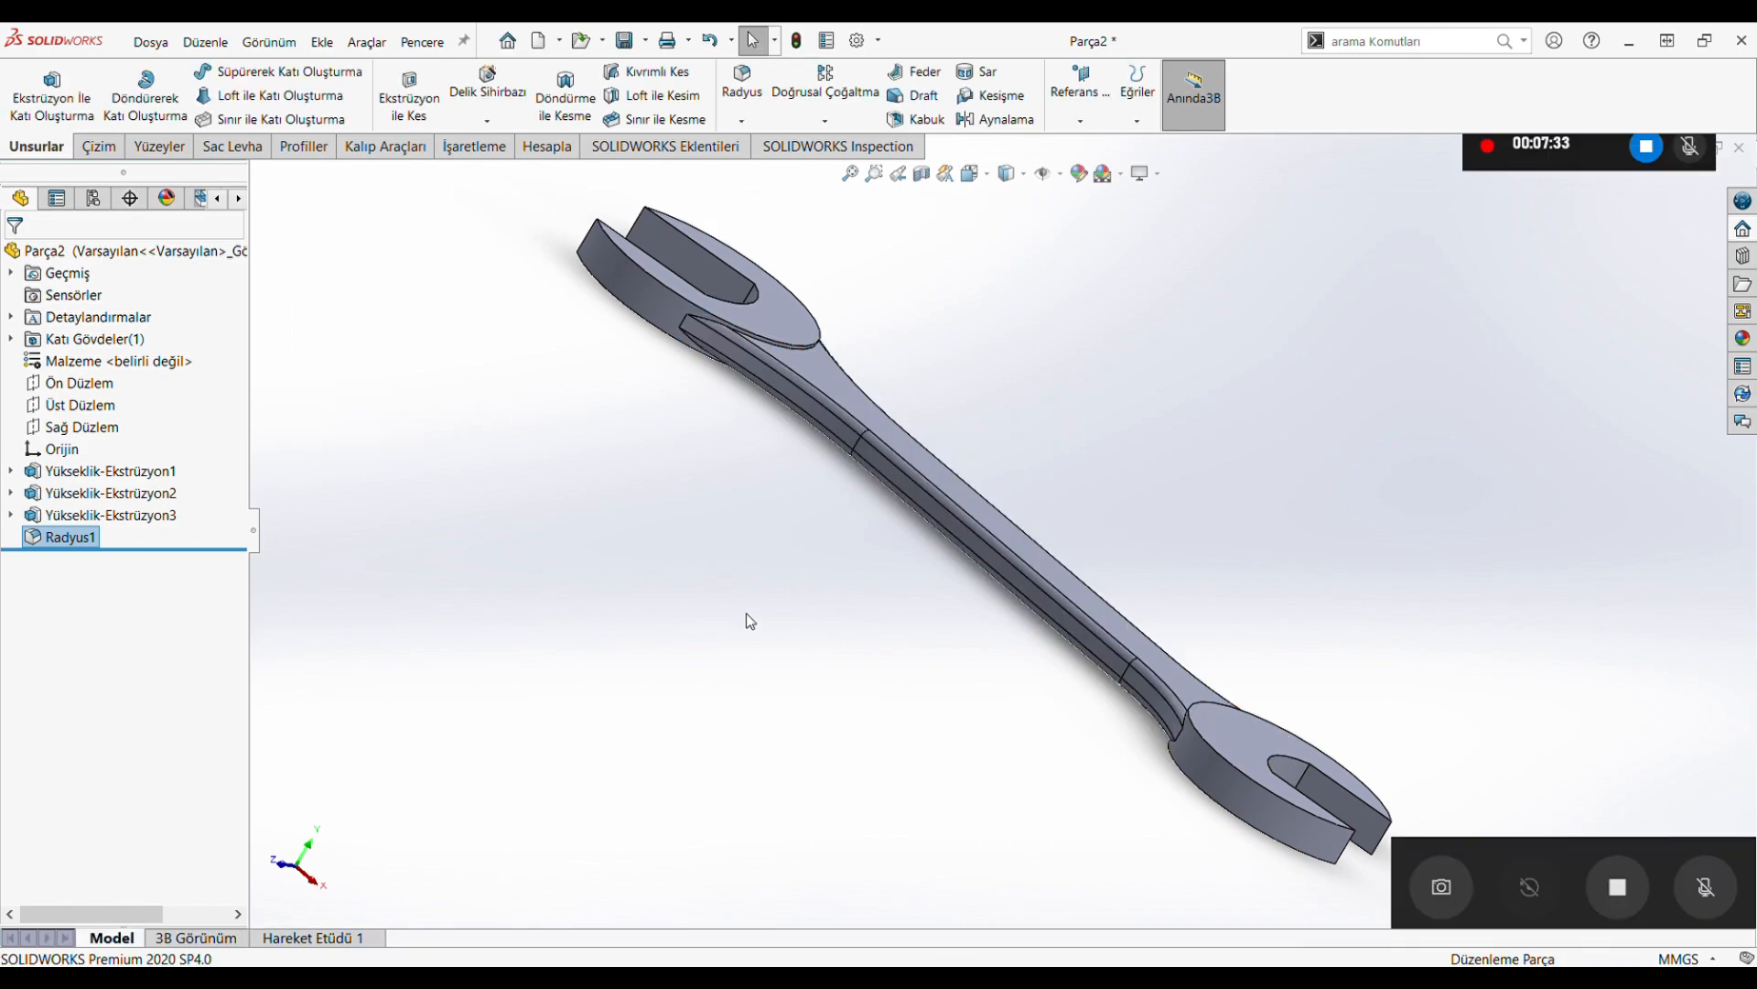
Start a fillet with a 0.25 mm radius and select the six inner jaw edges on both faces of the 29 mm head
{"action": "mouse_move", "coordinate": [745, 612]}
{"action": "middle_mouse_down"}
{"action": "mouse_move", "coordinate": [775, 535]}
{"action": "mouse_move", "coordinate": [725, 612]}
{"action": "middle_mouse_up"}
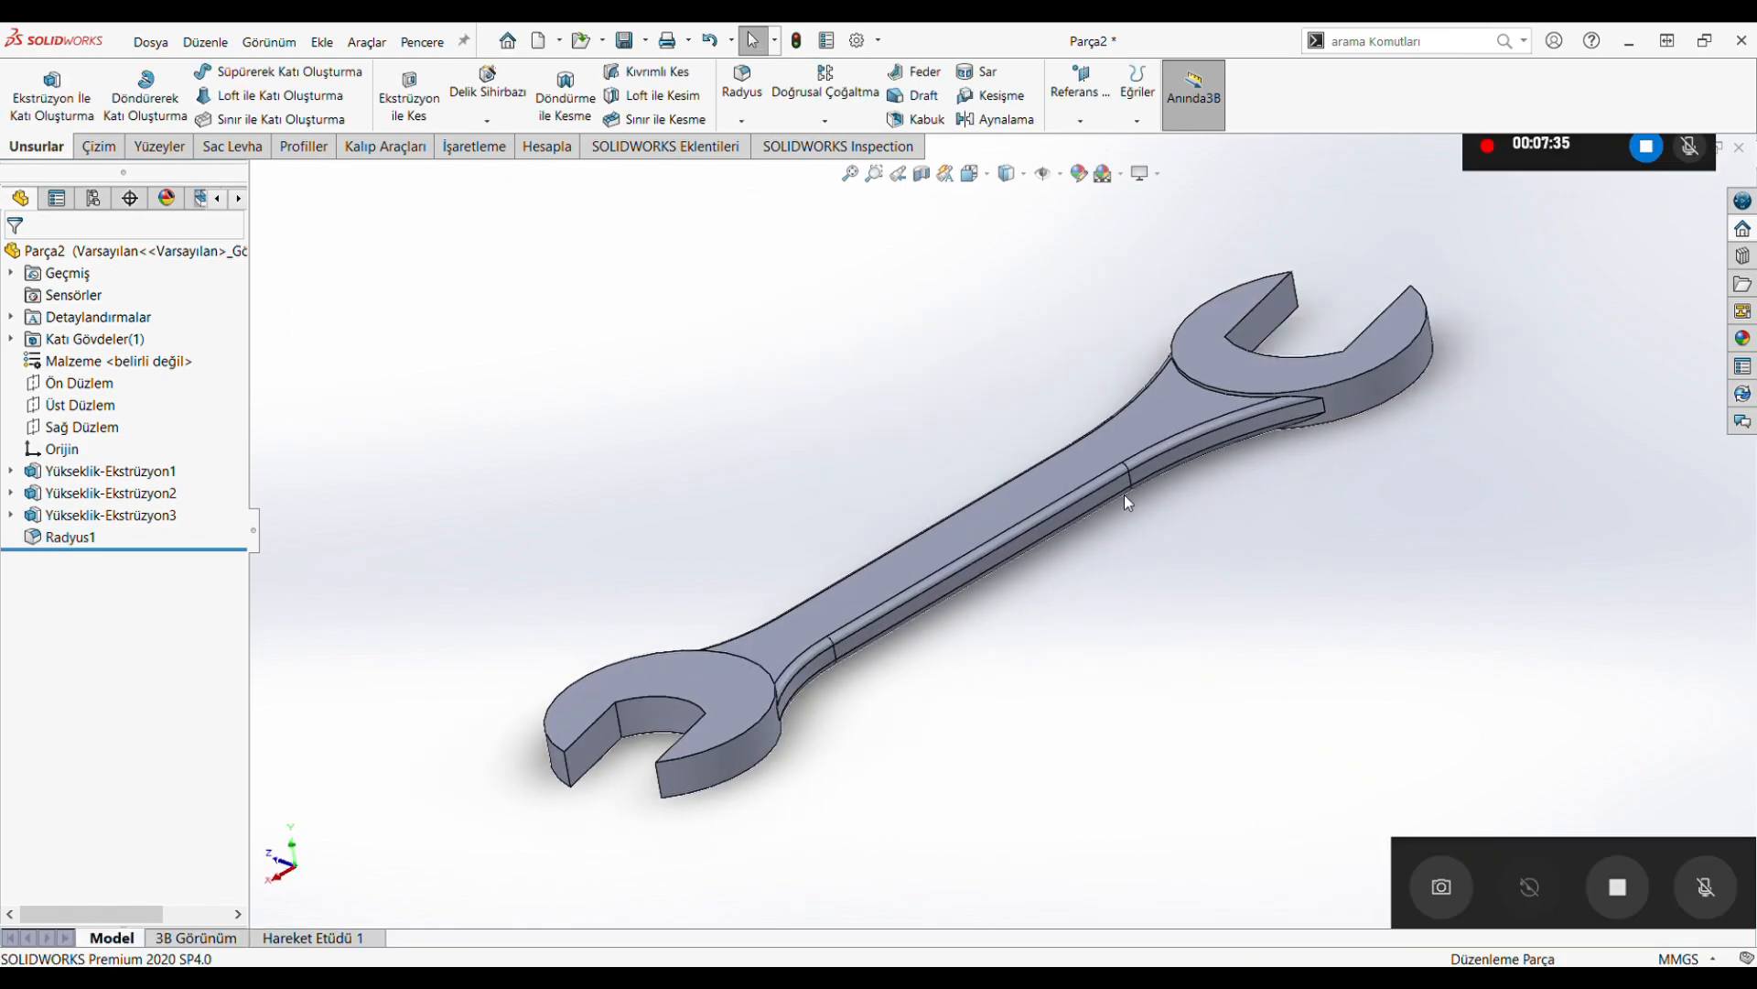
{"action": "middle_click_drag", "start_coordinate": [1129, 501], "coordinate": [1135, 586]}
{"action": "left_click", "coordinate": [978, 183]}
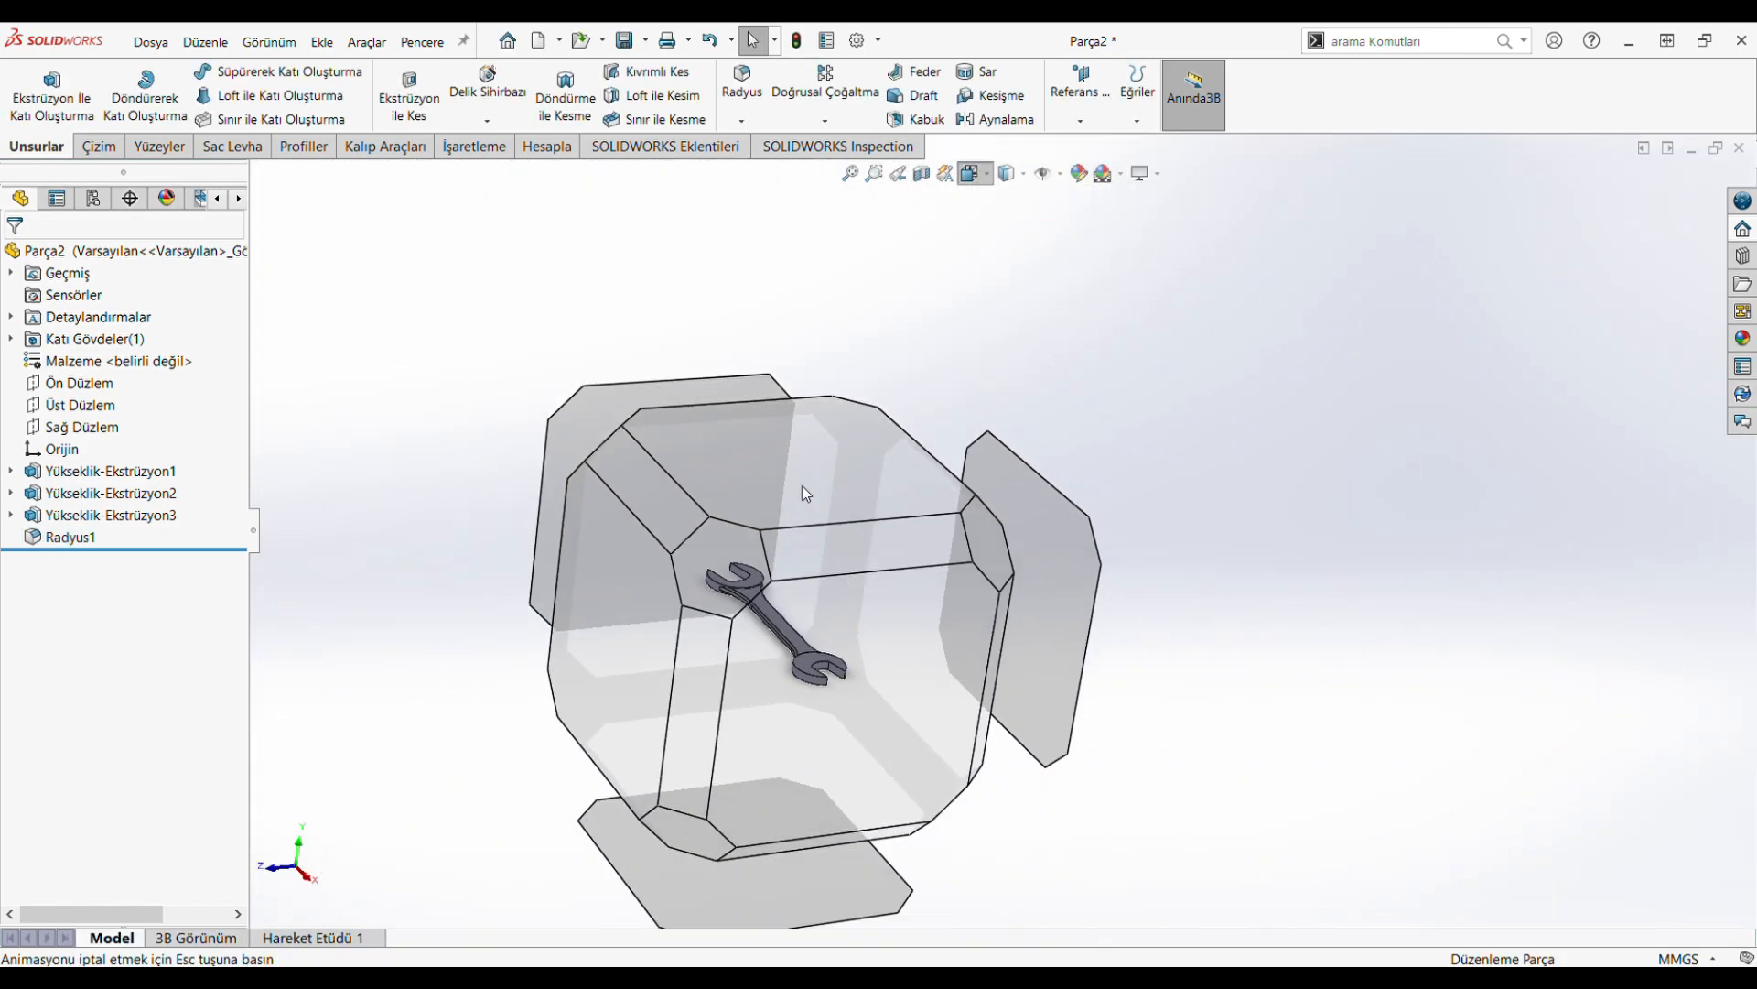
{"action": "left_click", "coordinate": [725, 551]}
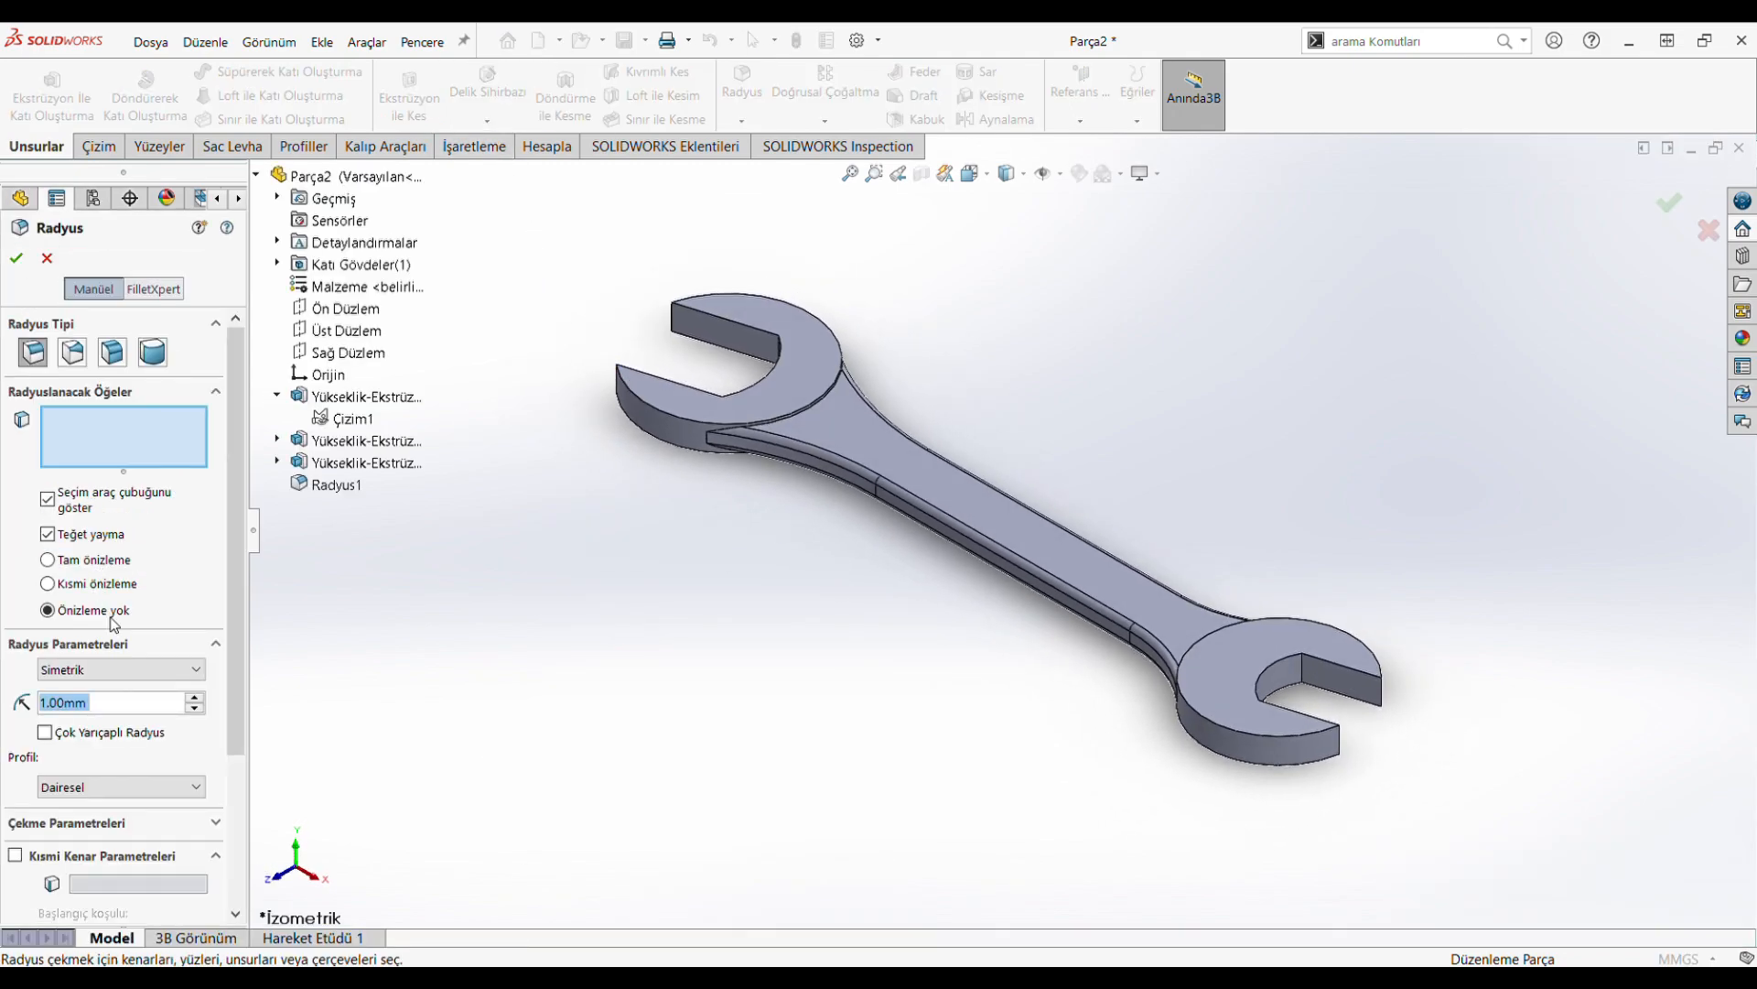
{"action": "type", "text": "0.25"}
{"action": "scroll", "coordinate": [1385, 694], "scroll_direction": "down", "scroll_amount": 5}
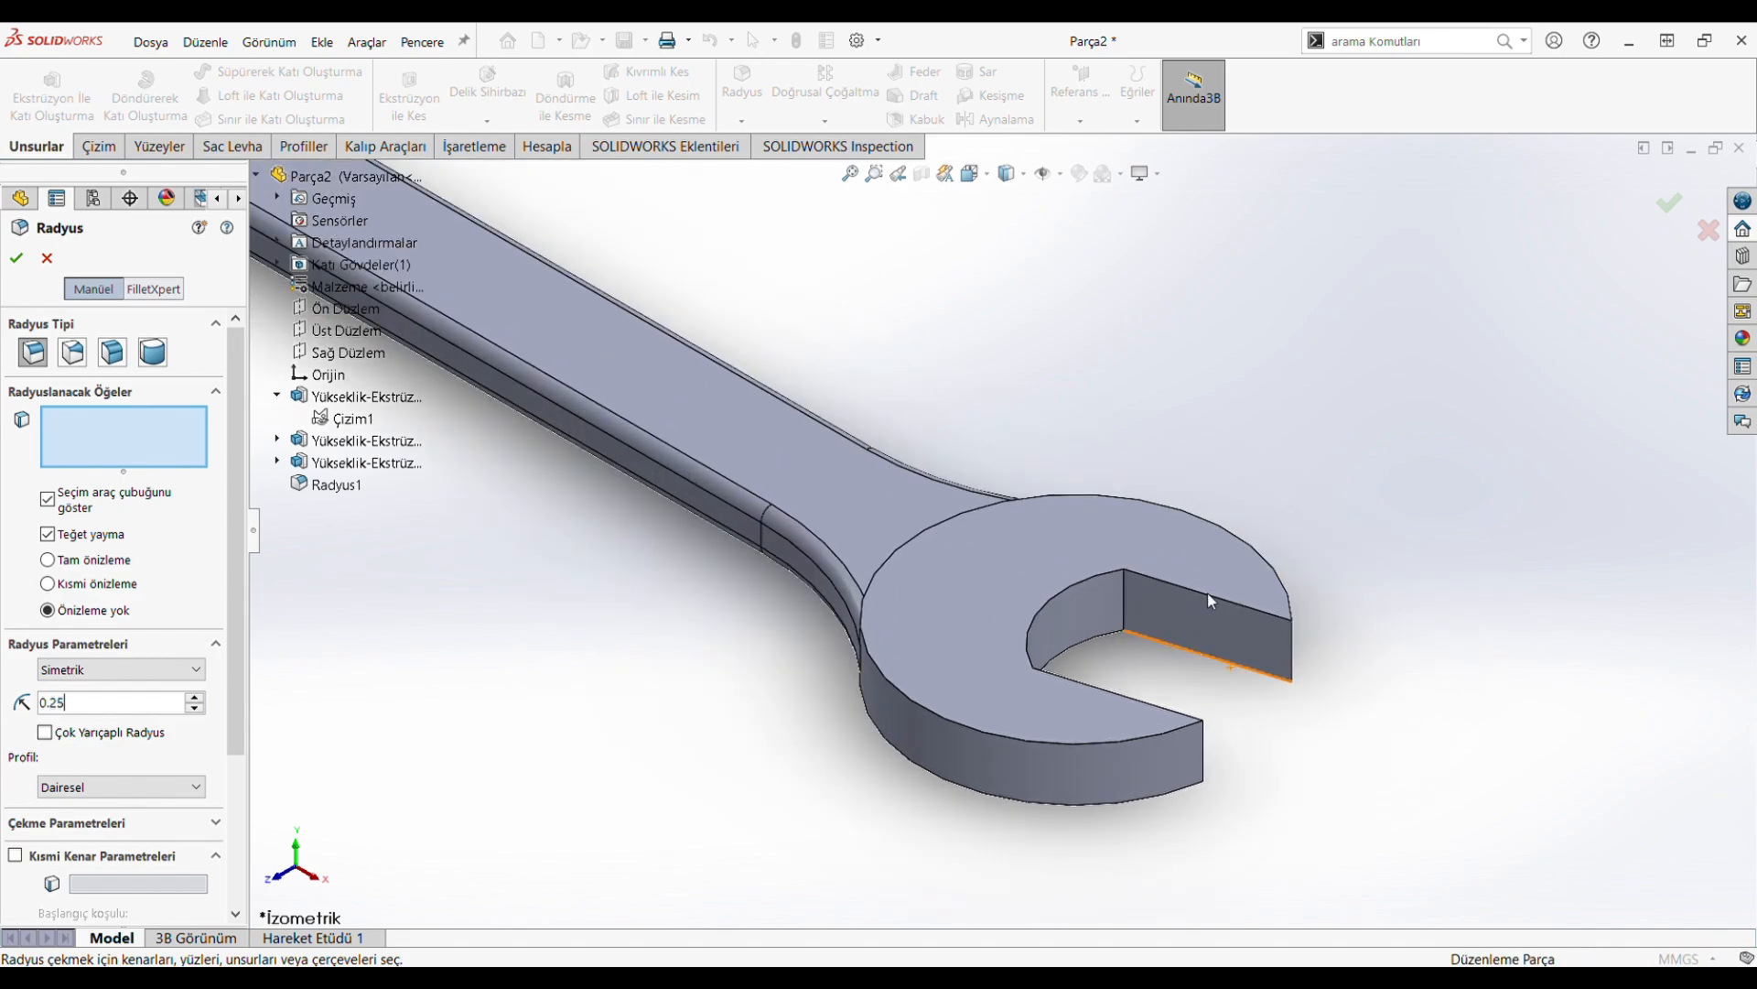
{"action": "left_click", "coordinate": [1197, 597]}
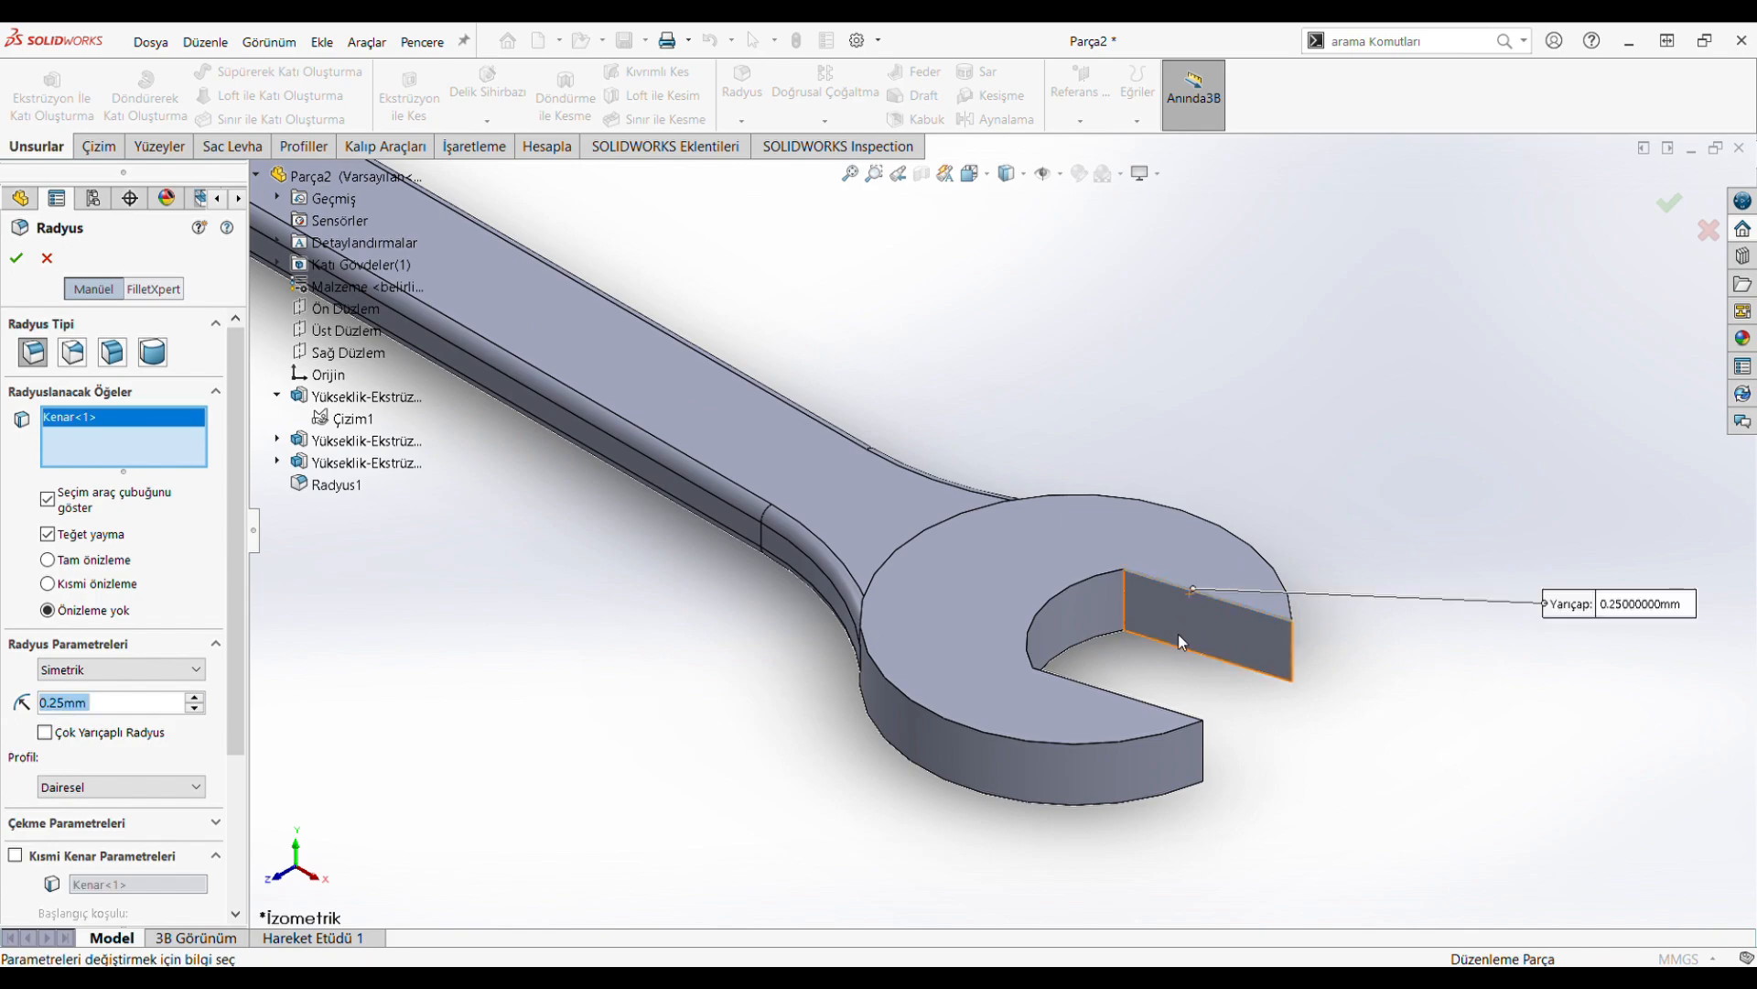
{"action": "left_click", "coordinate": [1099, 584]}
{"action": "left_click", "coordinate": [1091, 682]}
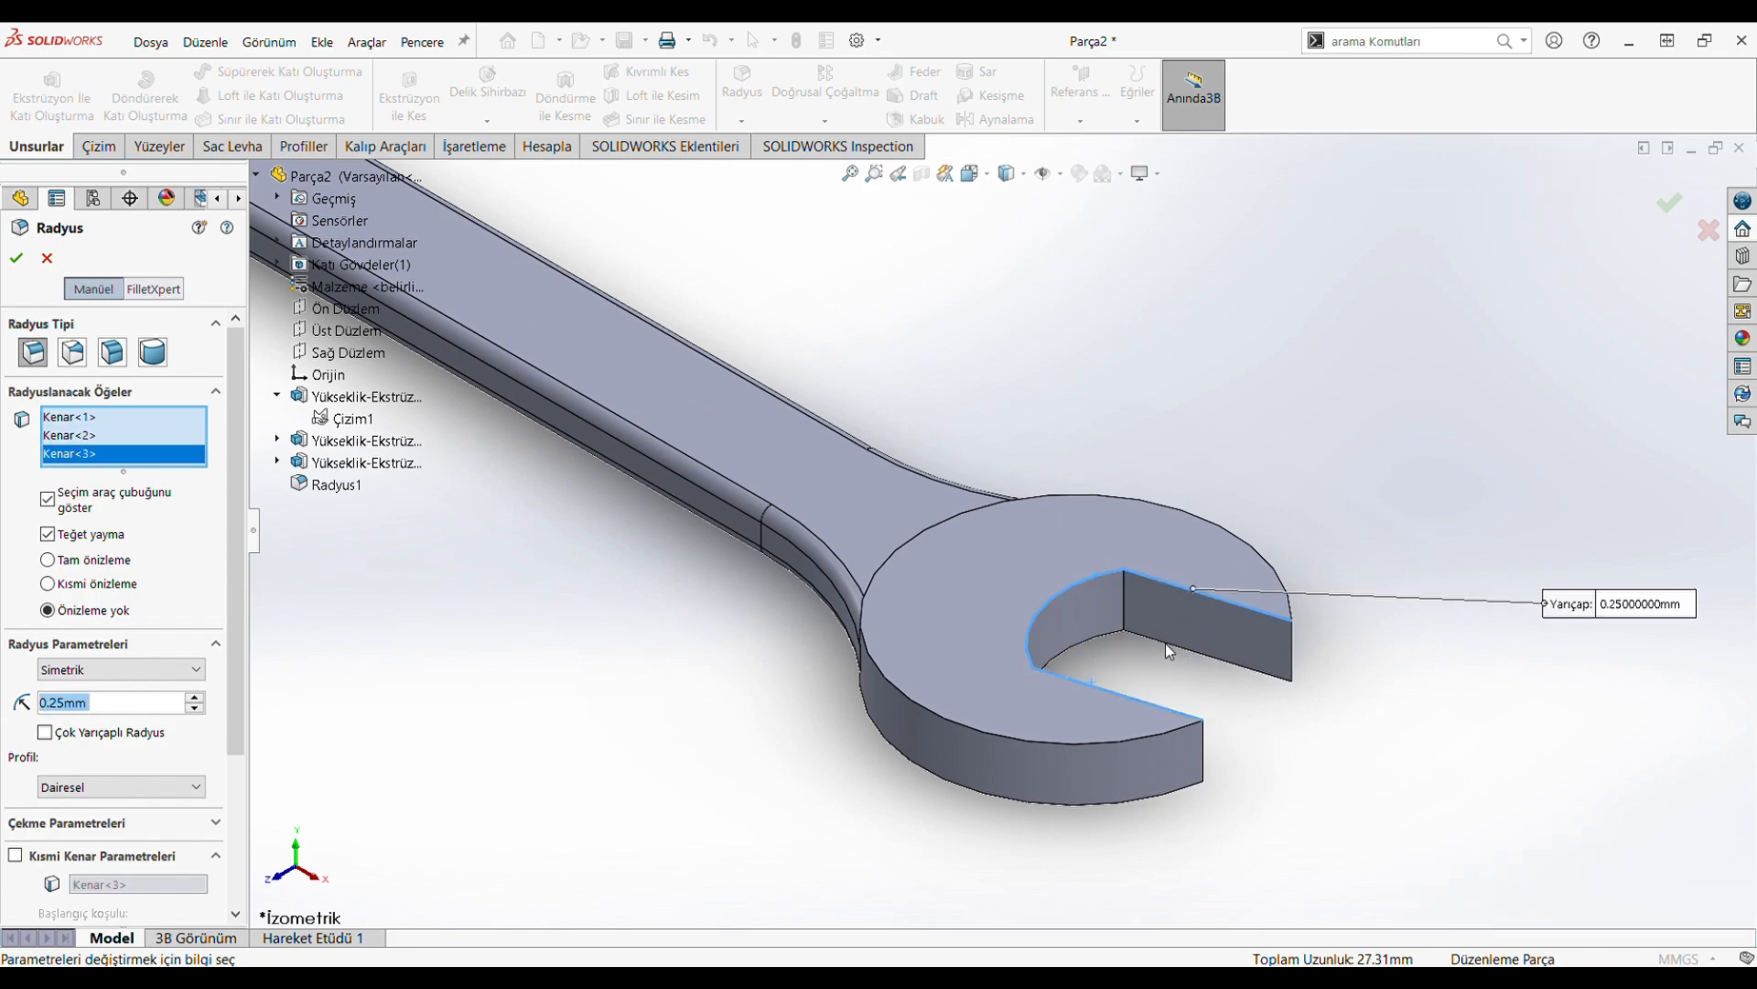
{"action": "left_click", "coordinate": [1261, 676]}
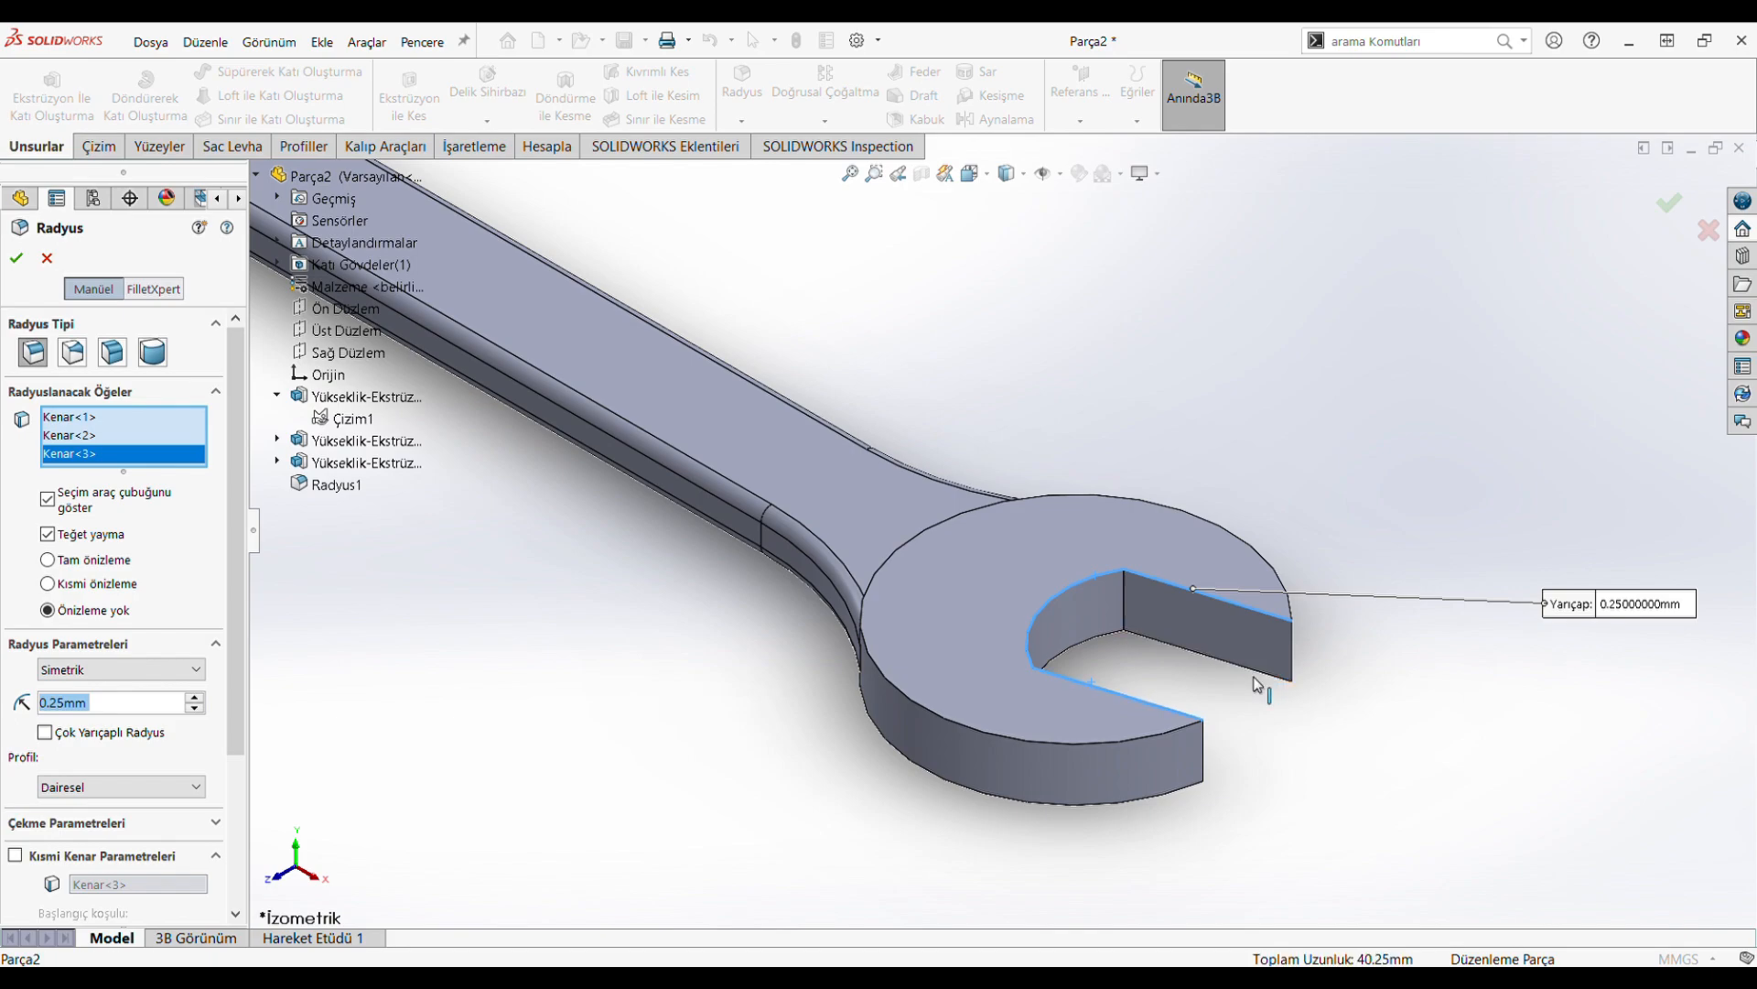
{"action": "left_click", "coordinate": [1105, 636]}
{"action": "middle_click_drag", "start_coordinate": [1239, 718], "coordinate": [1083, 740]}
{"action": "left_click", "coordinate": [1260, 753]}
{"action": "scroll", "coordinate": [1288, 693], "scroll_direction": "up", "scroll_amount": 8}
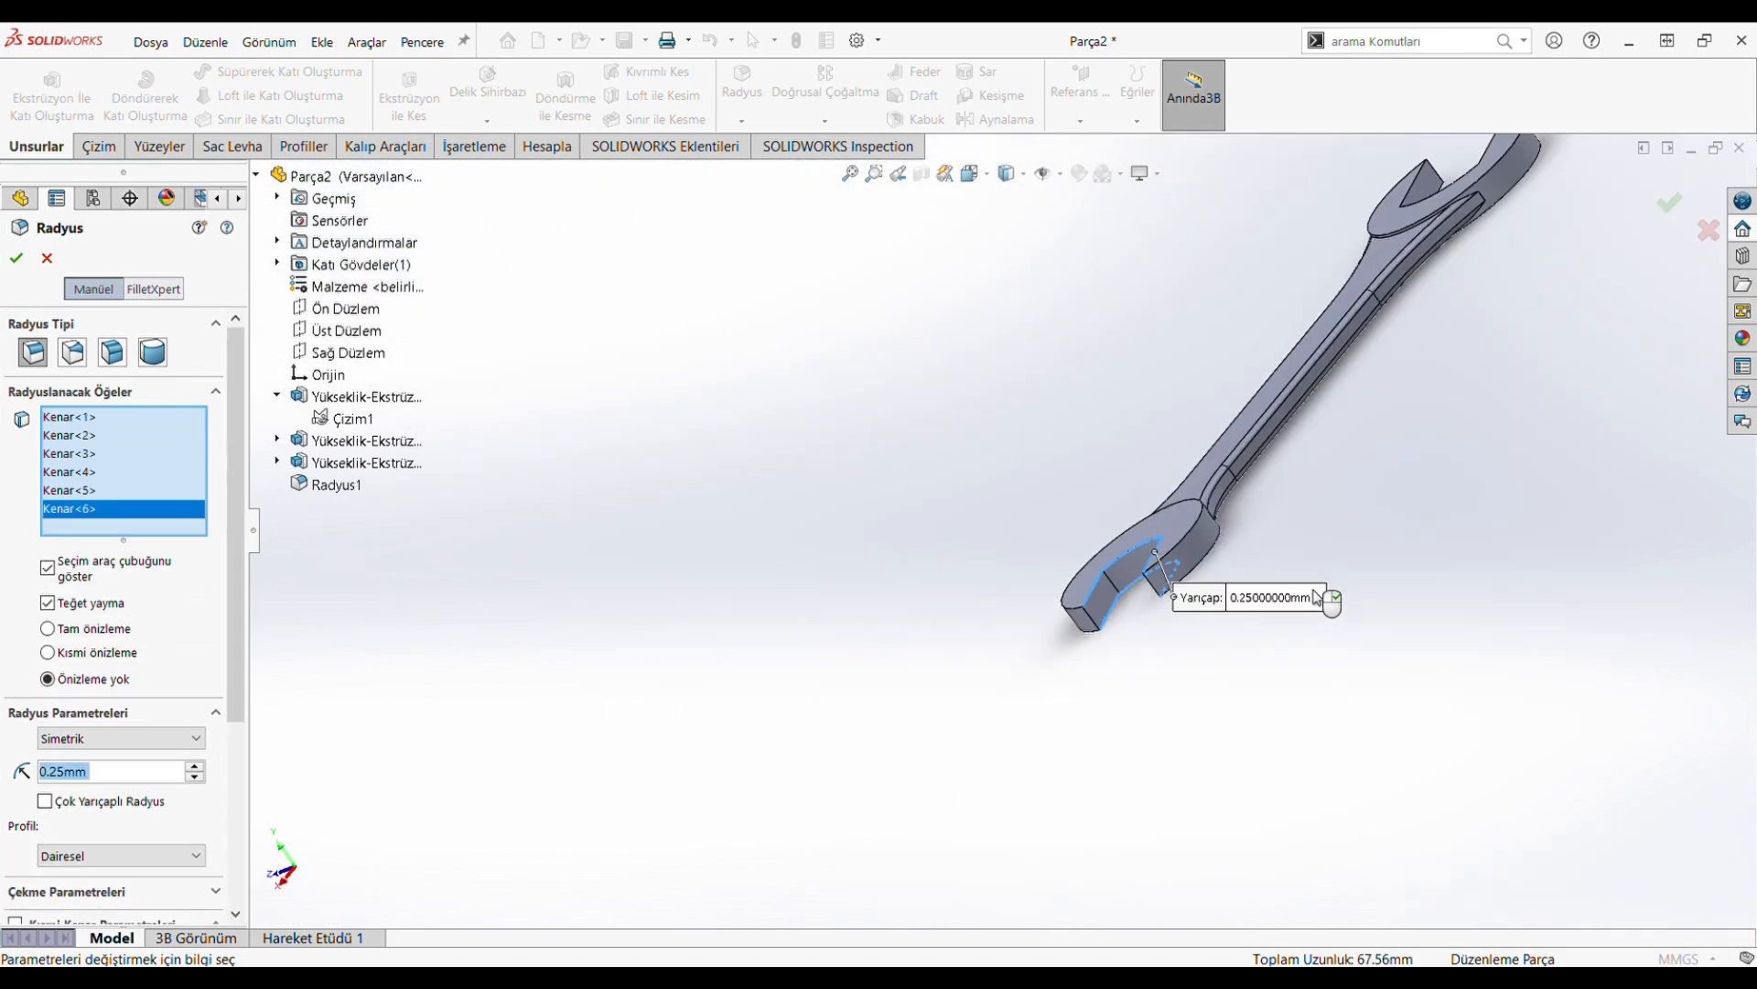
Add the 32 mm head's inner jaw edges on both faces to the 0.25 mm fillet and apply it
{"action": "middle_click_drag", "start_coordinate": [1353, 476], "coordinate": [1130, 581]}
{"action": "scroll", "coordinate": [1031, 540], "scroll_direction": "down", "scroll_amount": 10}
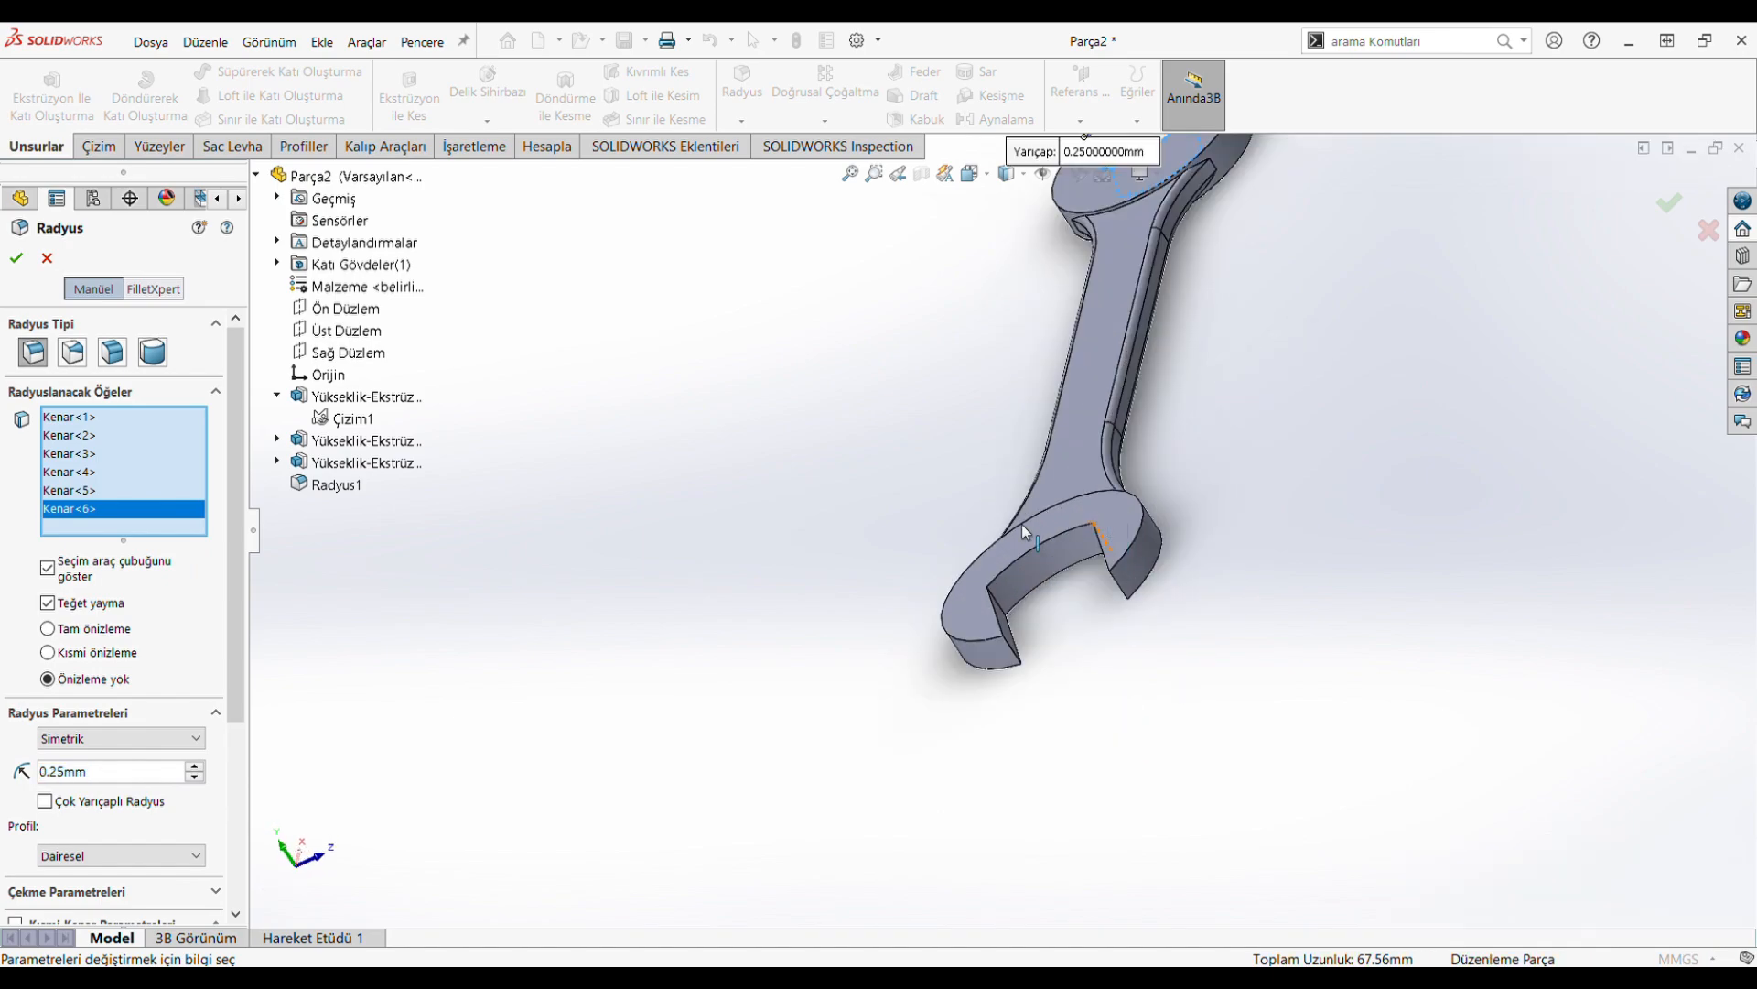
{"action": "left_click", "coordinate": [881, 769]}
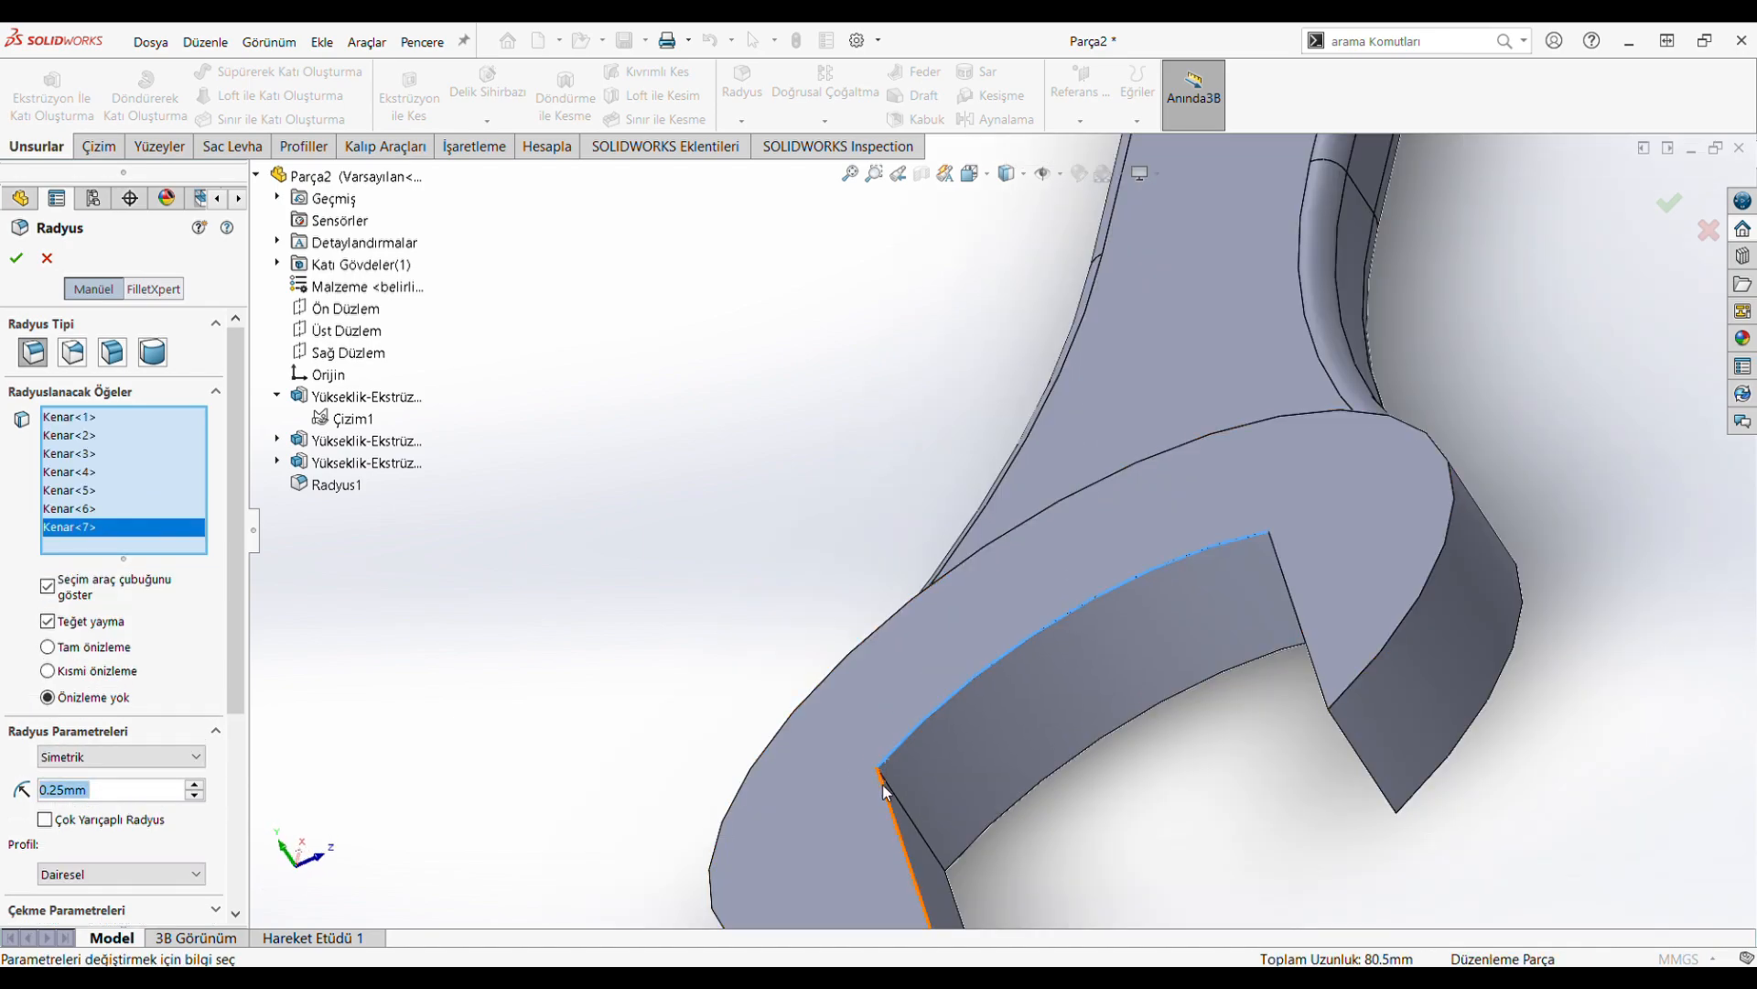
{"action": "left_click", "coordinate": [894, 788]}
{"action": "left_click", "coordinate": [1306, 644]}
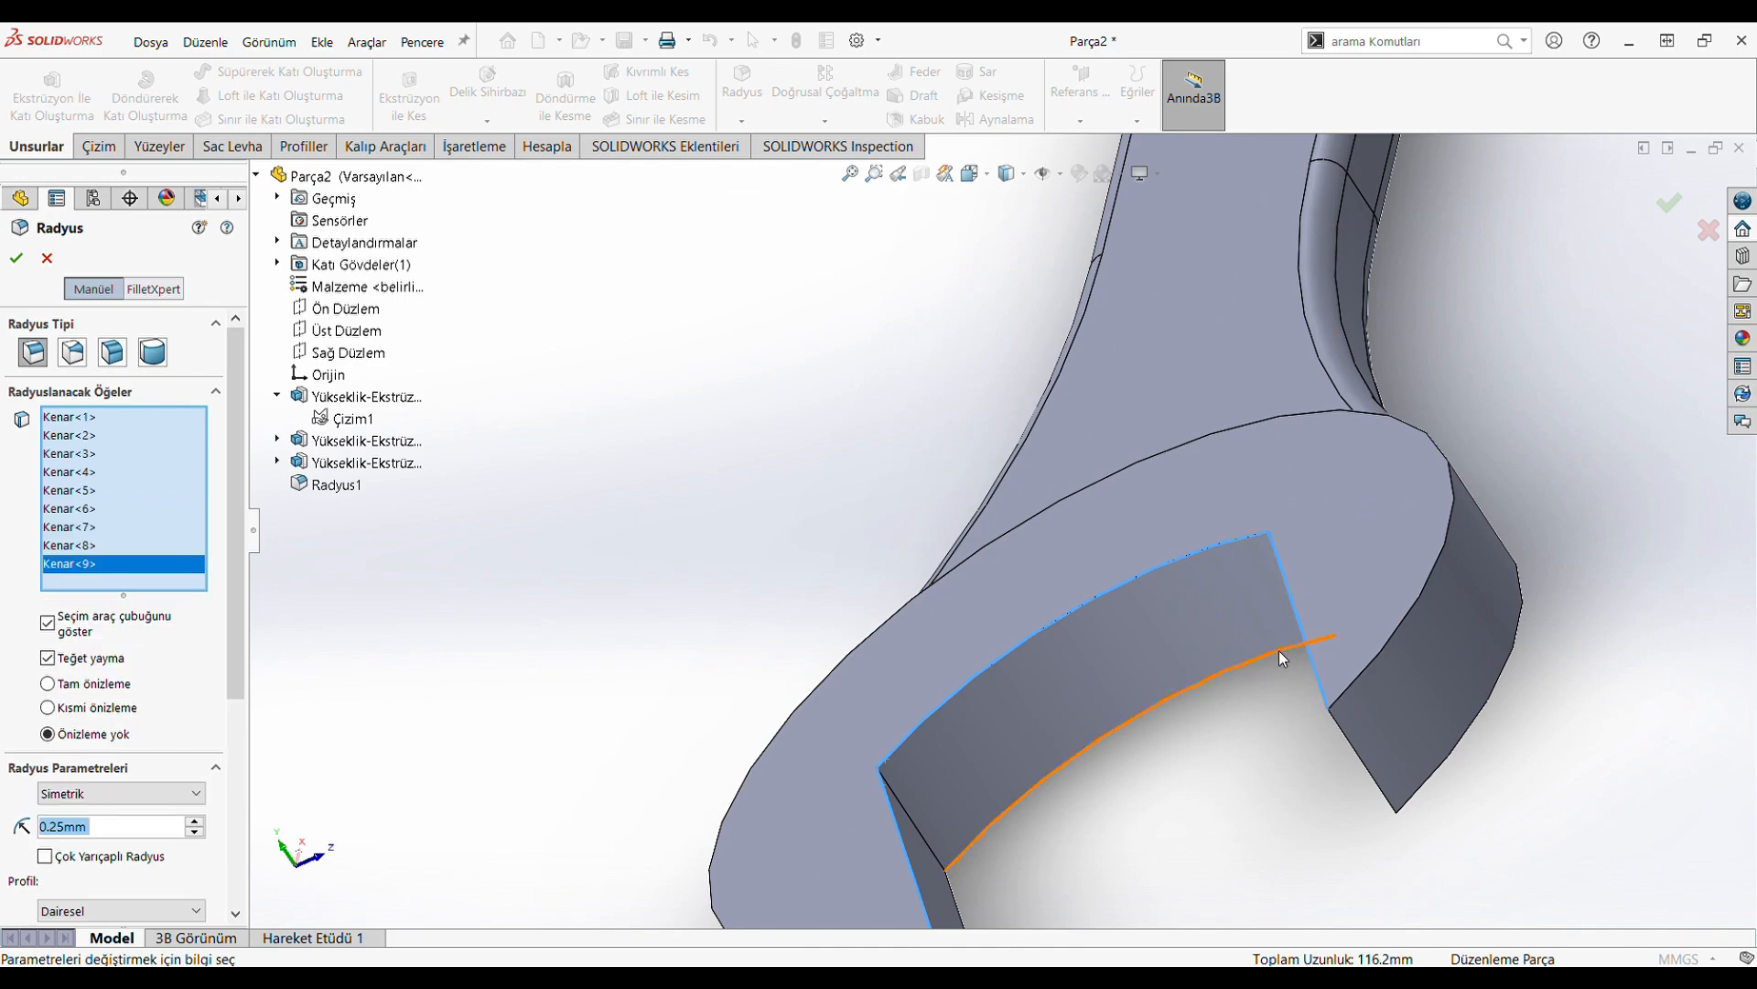
{"action": "left_click", "coordinate": [1281, 651]}
{"action": "middle_click_drag", "start_coordinate": [1318, 757], "coordinate": [1346, 756]}
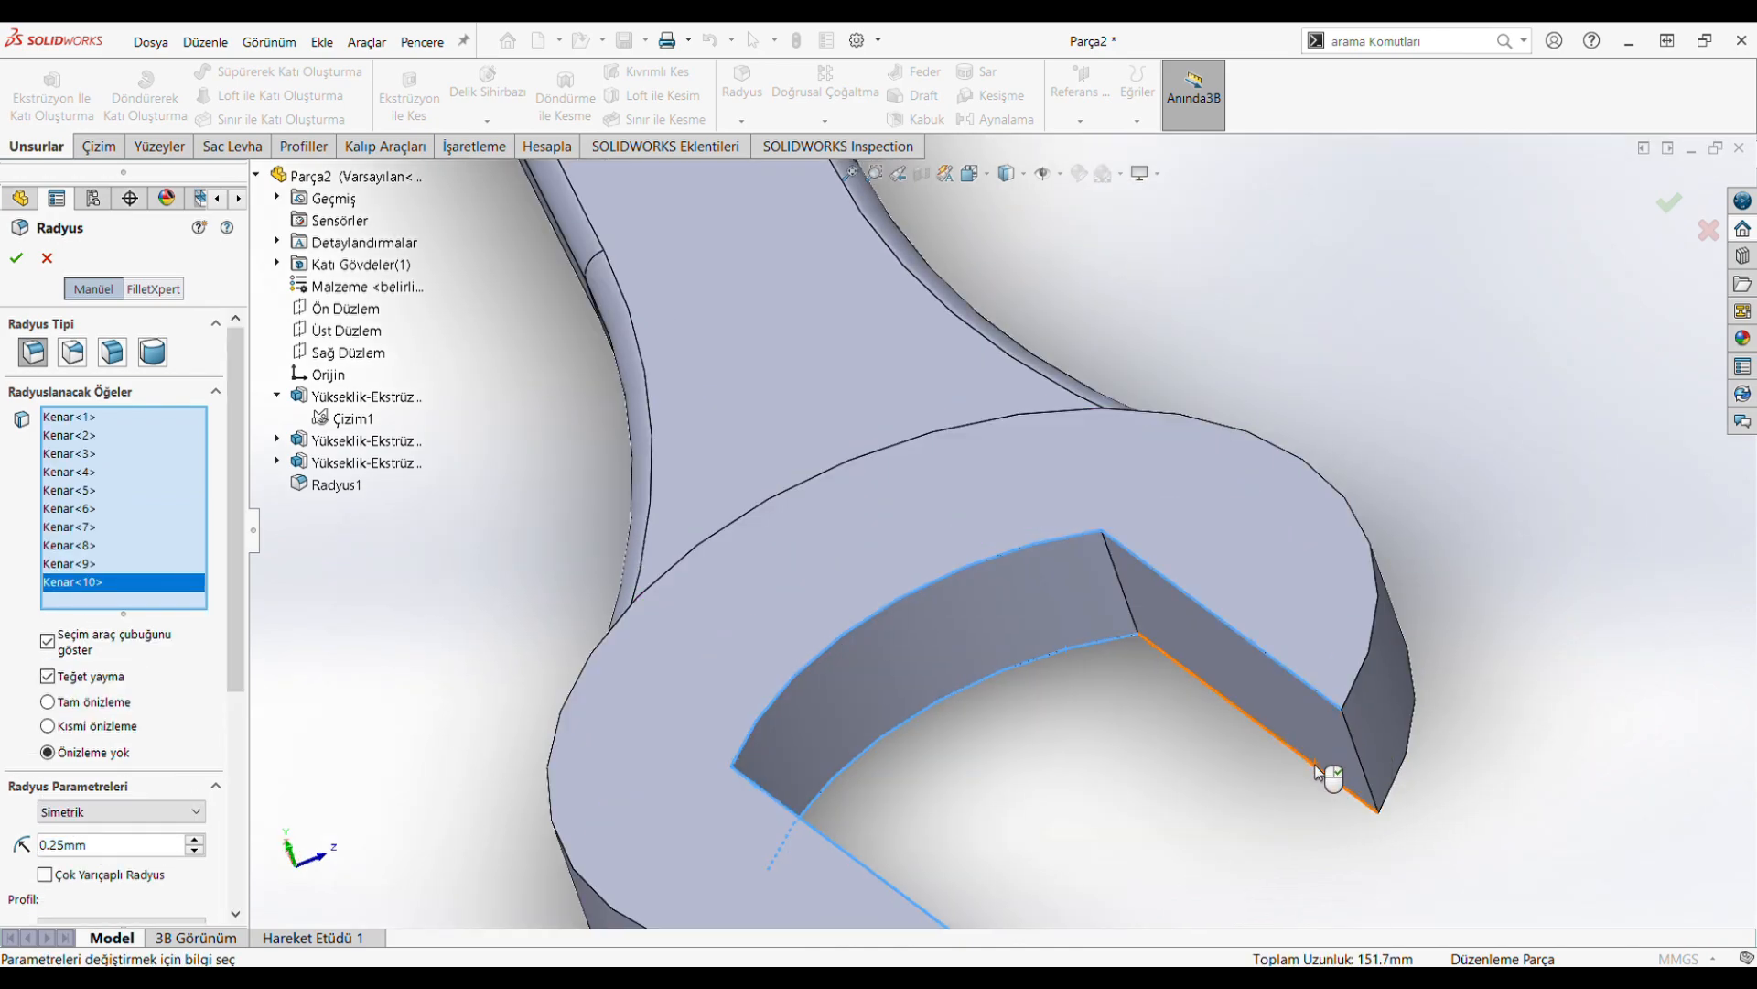
{"action": "left_click", "coordinate": [1318, 769]}
{"action": "scroll", "coordinate": [1181, 838], "scroll_direction": "up", "scroll_amount": 2}
{"action": "middle_click_drag", "start_coordinate": [1181, 839], "coordinate": [869, 886]}
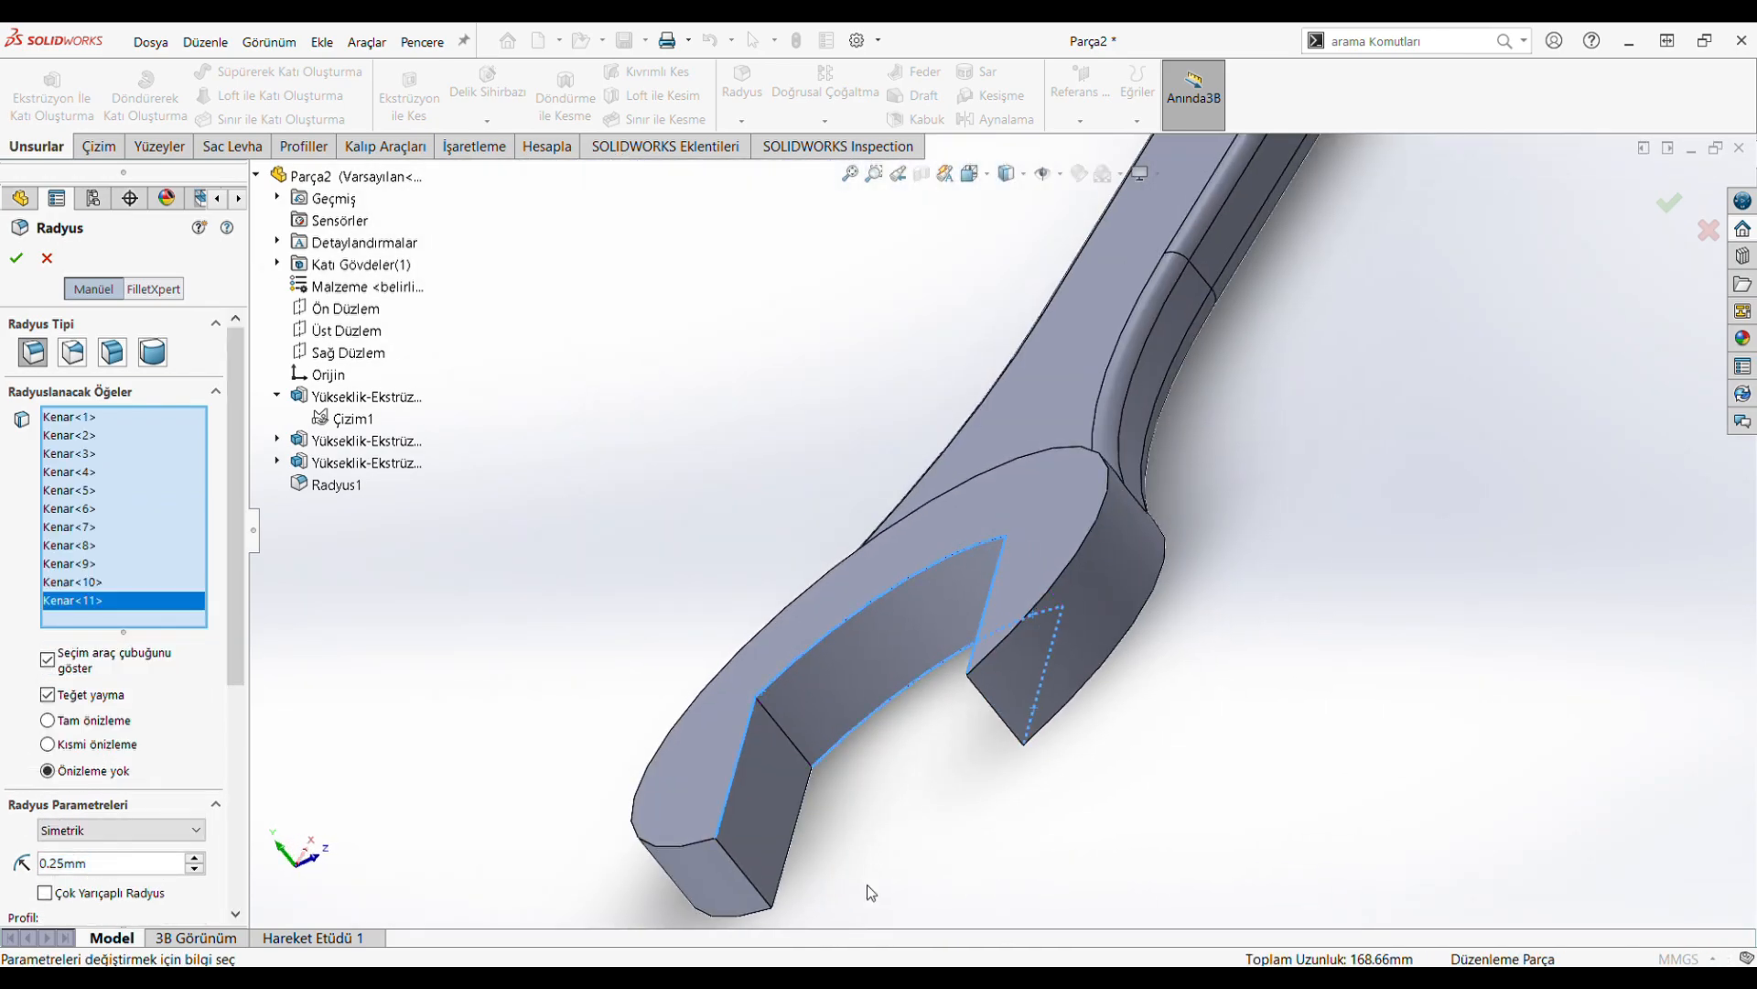
{"action": "left_click", "coordinate": [783, 884]}
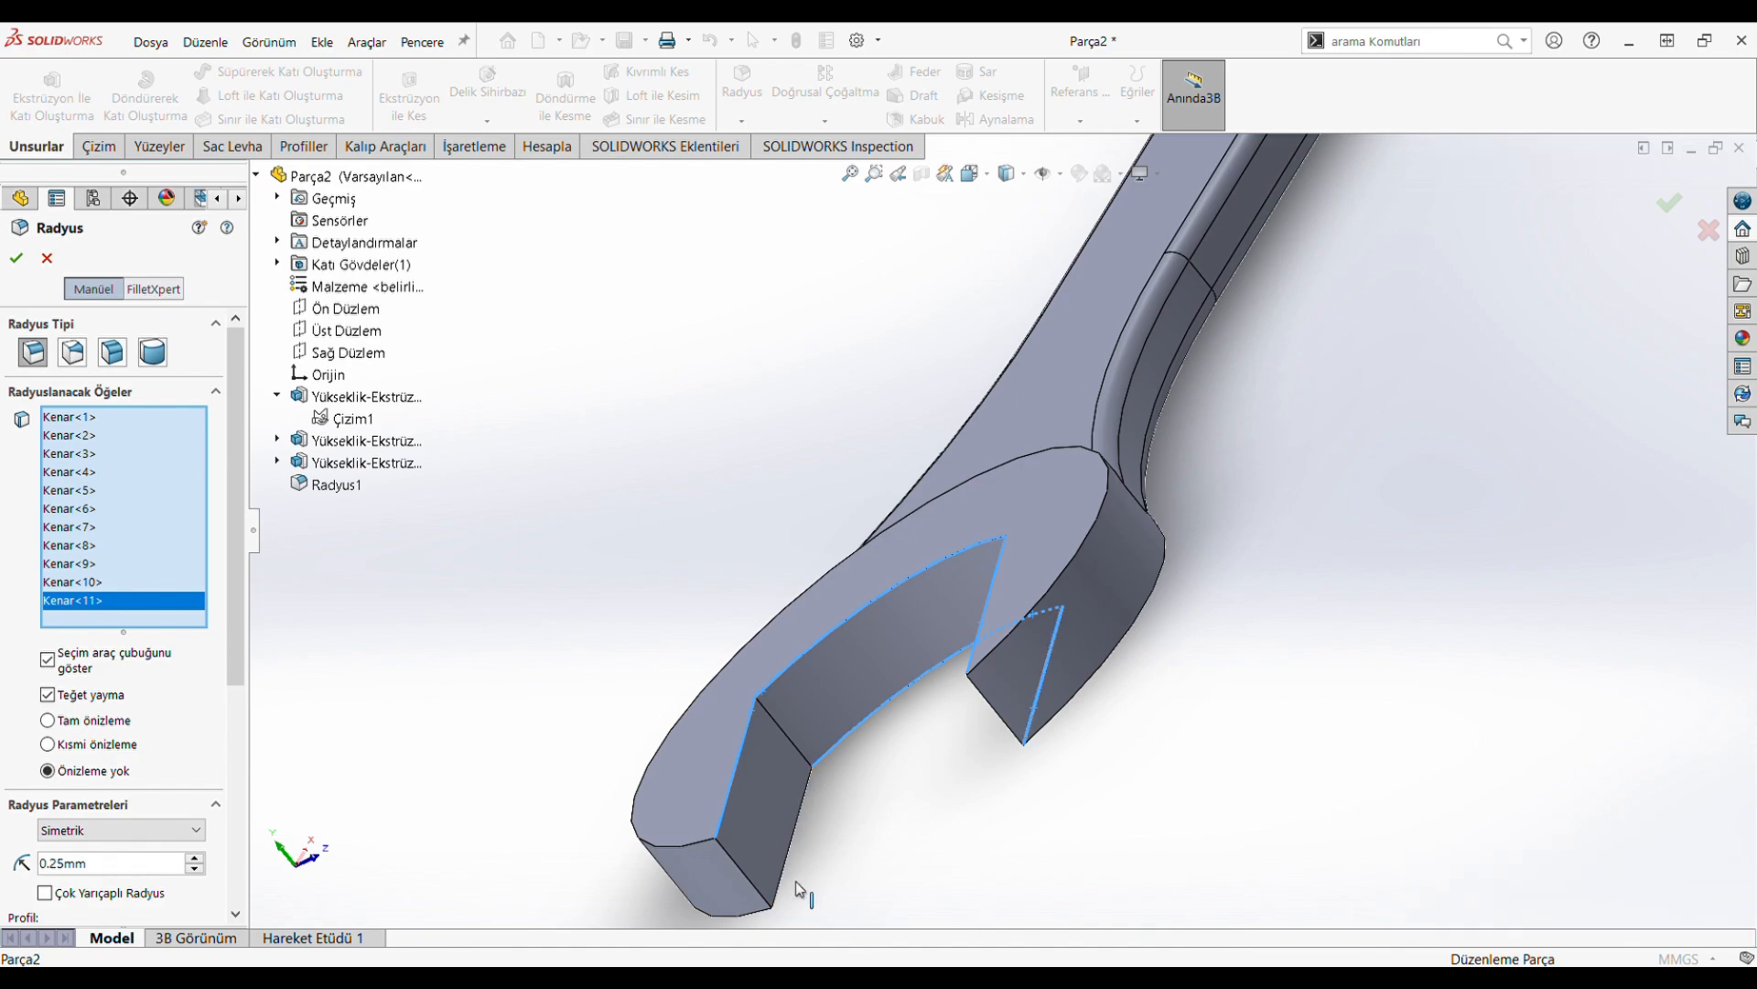
{"action": "left_click", "coordinate": [16, 258]}
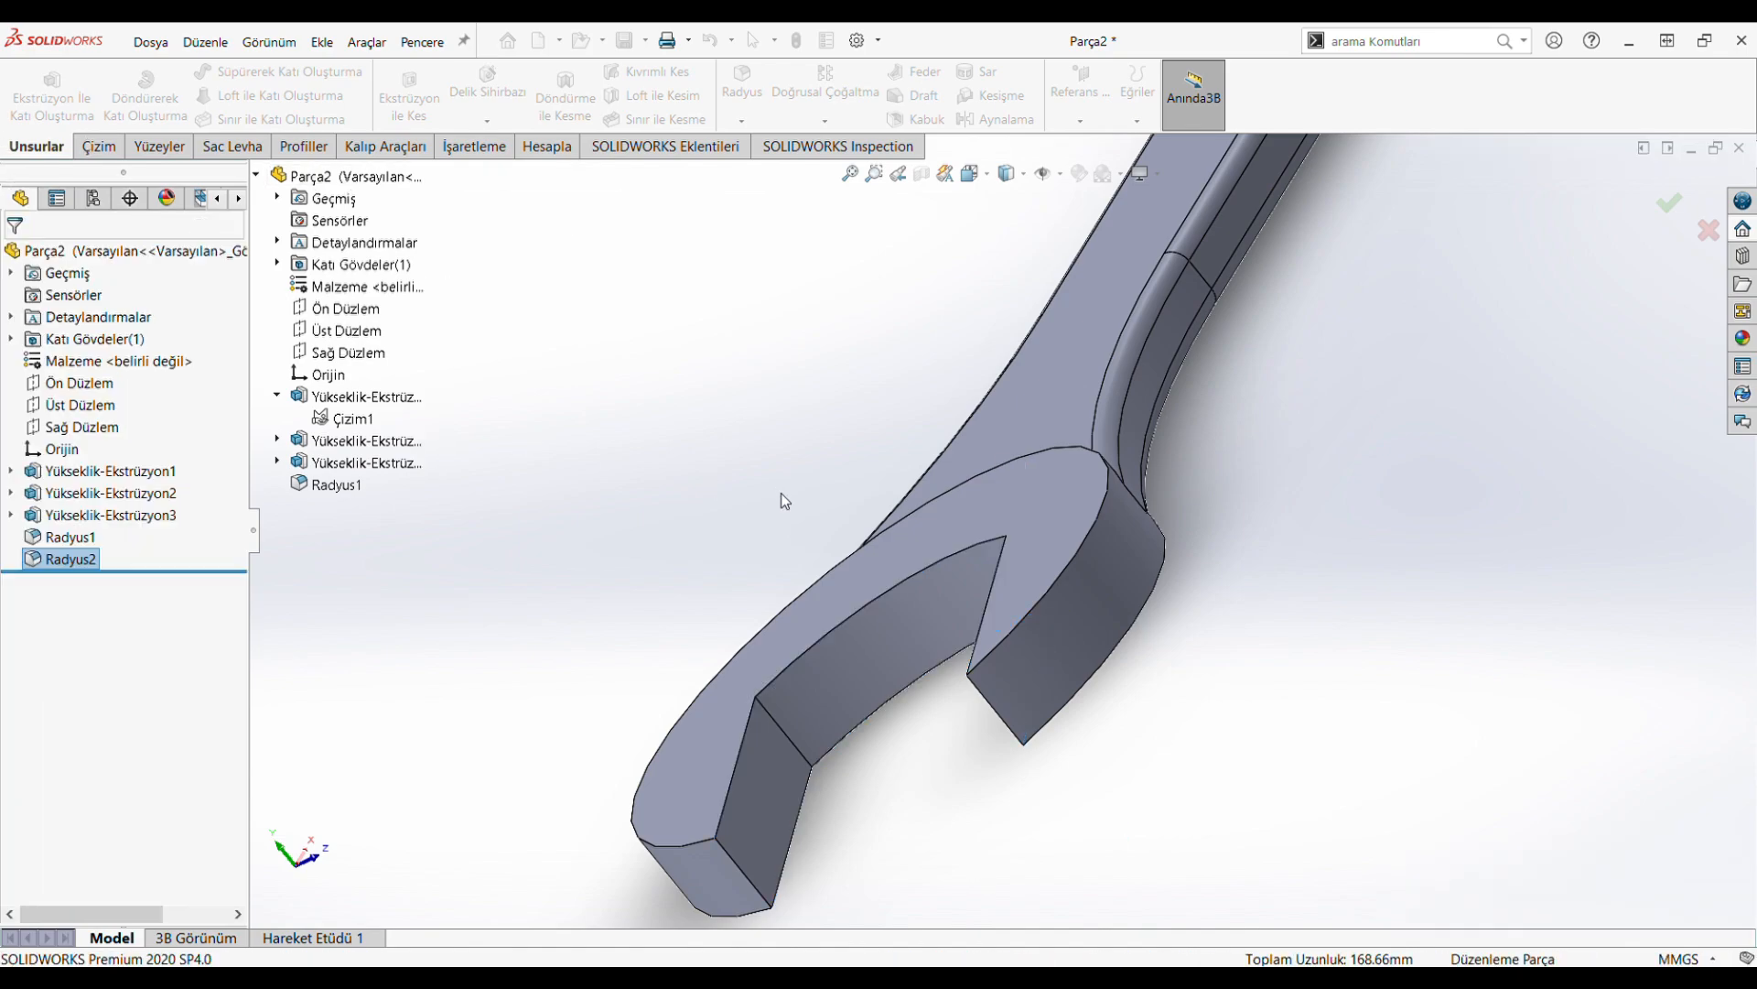
Fillet the outer contour and jaw-tip edges of both heads with a 0.5 mm radius
{"action": "scroll", "coordinate": [1701, 293], "scroll_direction": "up", "scroll_amount": 2}
{"action": "middle_click_drag", "start_coordinate": [1620, 366], "coordinate": [1444, 471]}
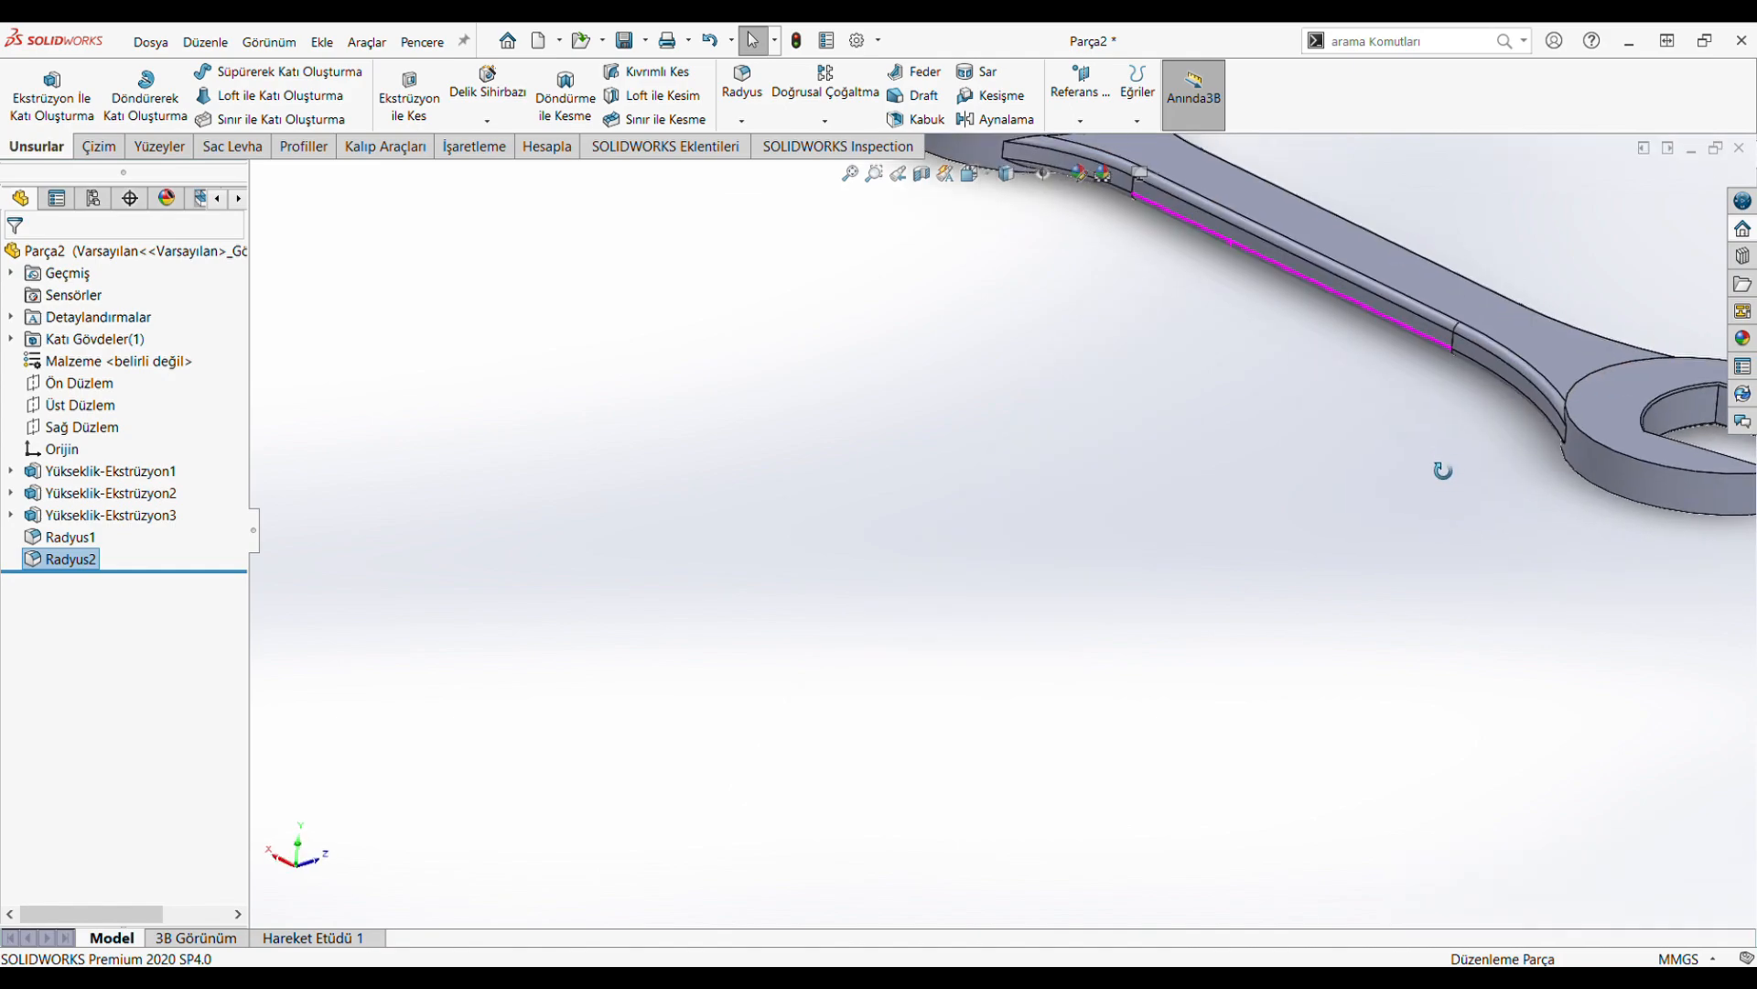
{"action": "left_click", "coordinate": [970, 174]}
{"action": "left_click", "coordinate": [761, 537]}
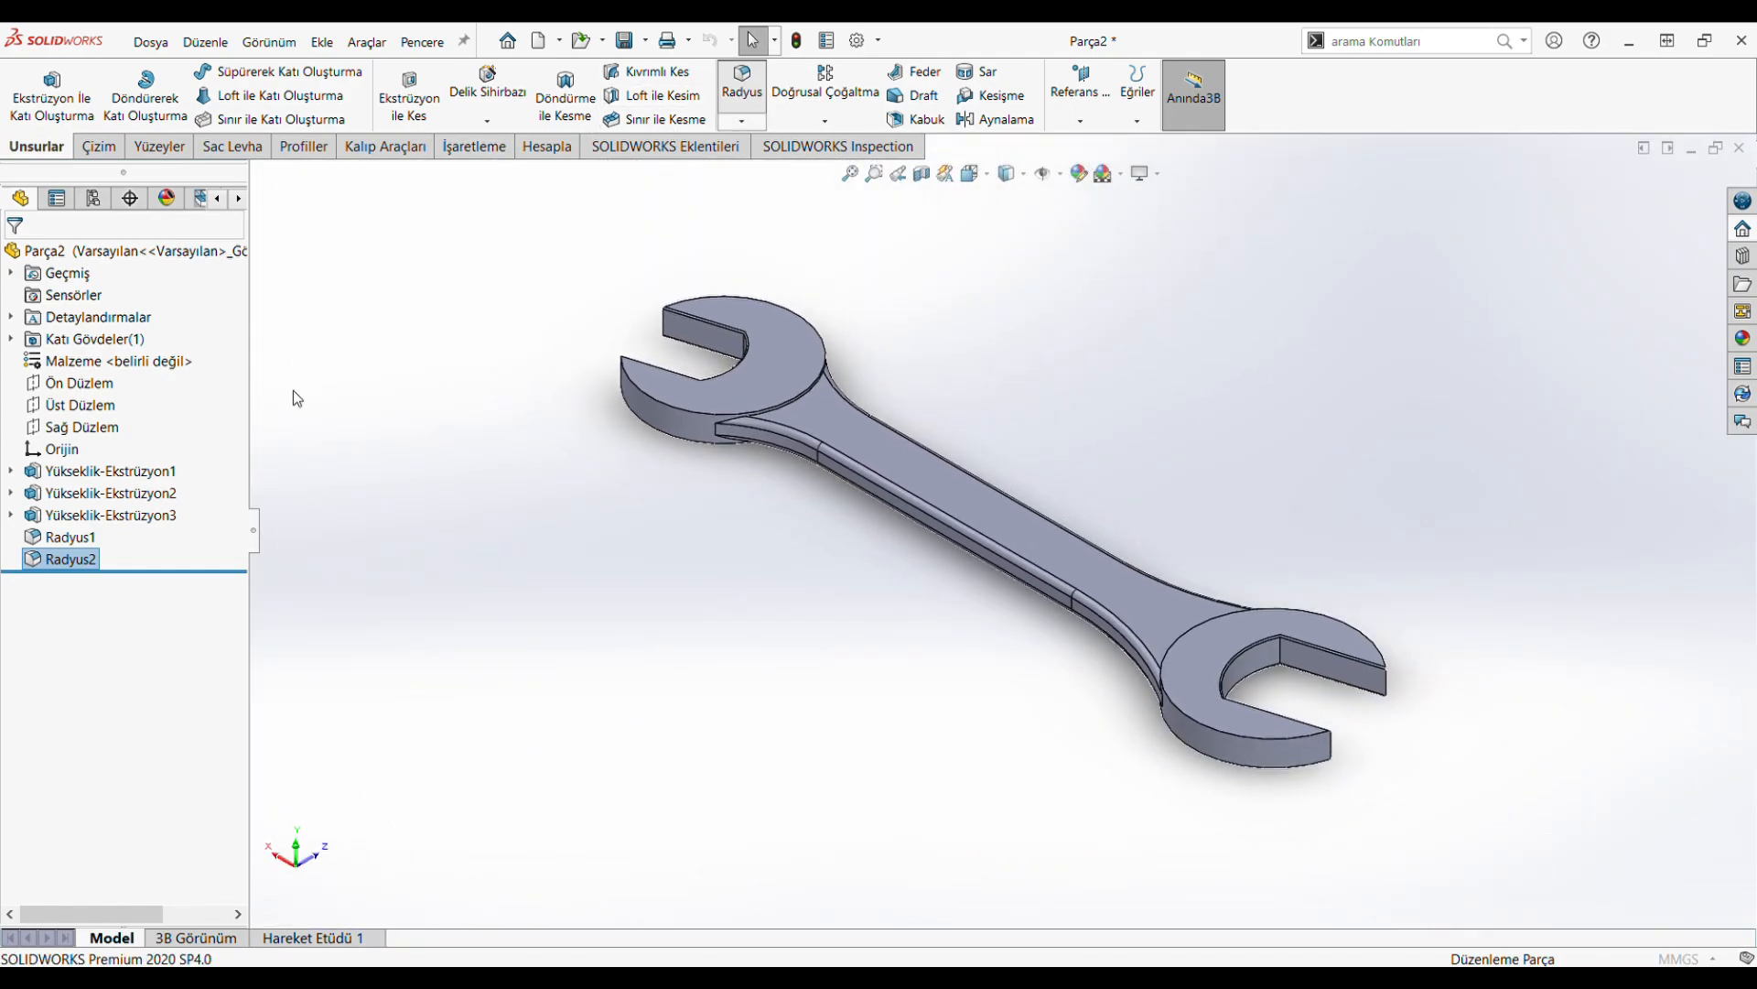
{"action": "key", "text": "Return"}
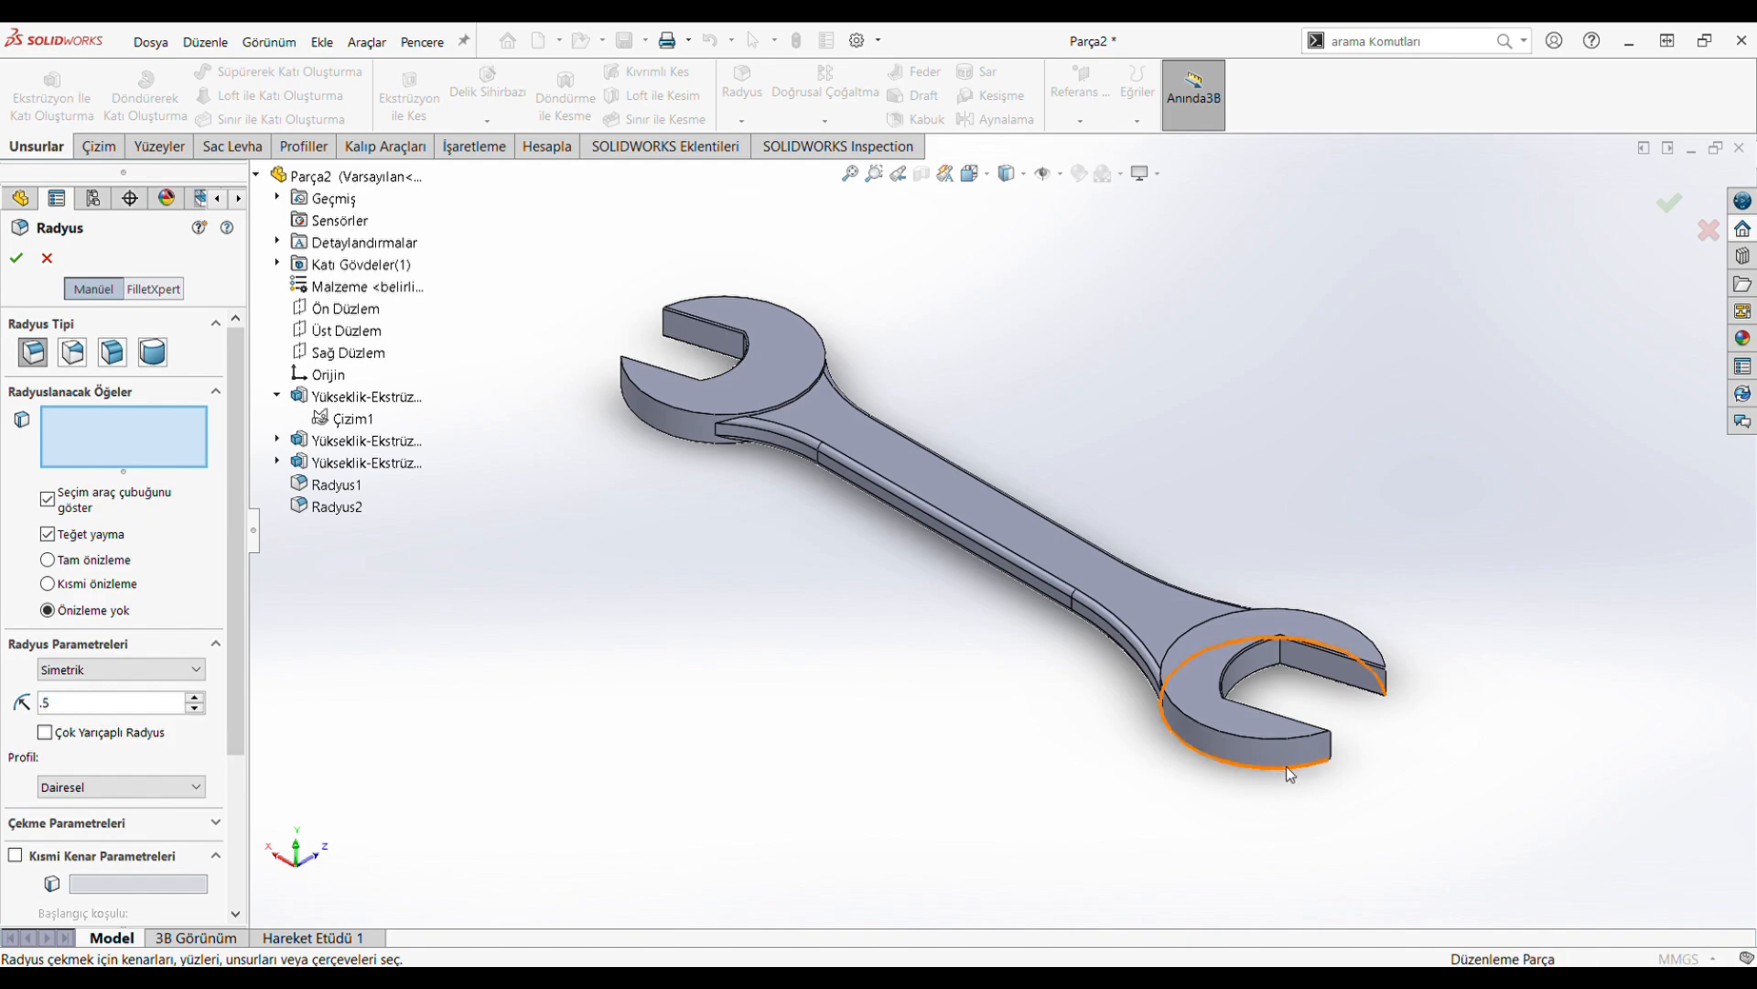
{"action": "scroll", "coordinate": [1313, 560], "scroll_direction": "down", "scroll_amount": 4}
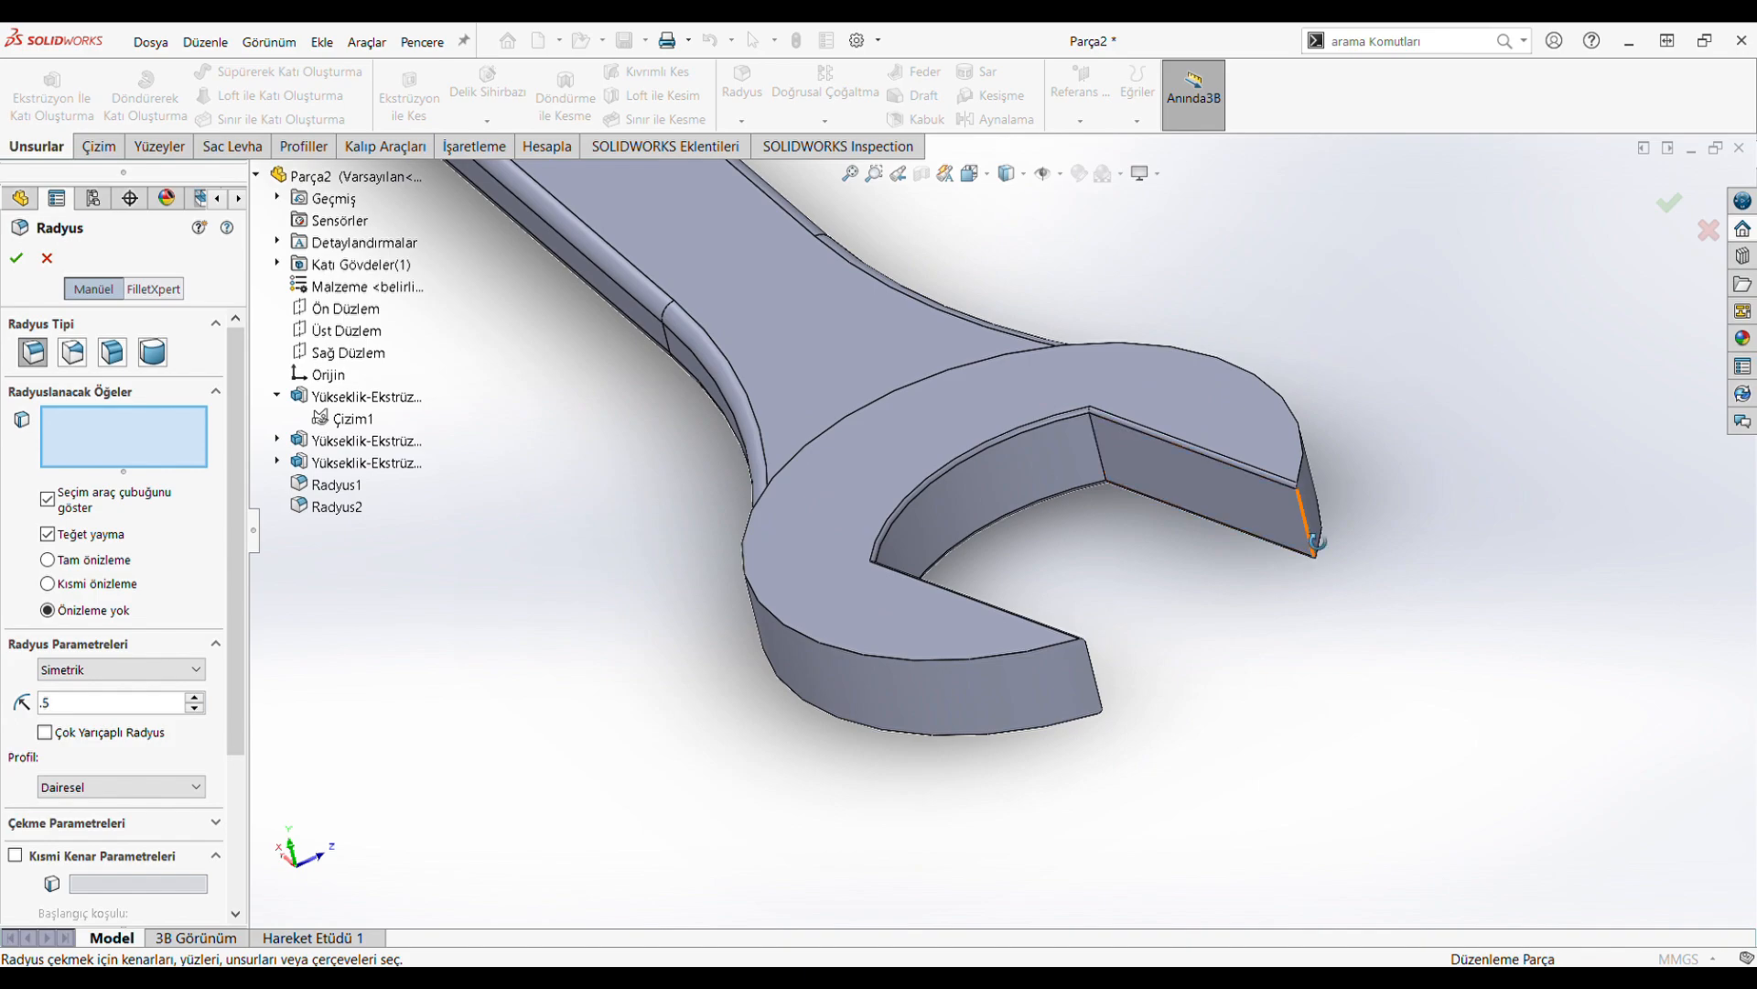
{"action": "left_click", "coordinate": [1307, 535]}
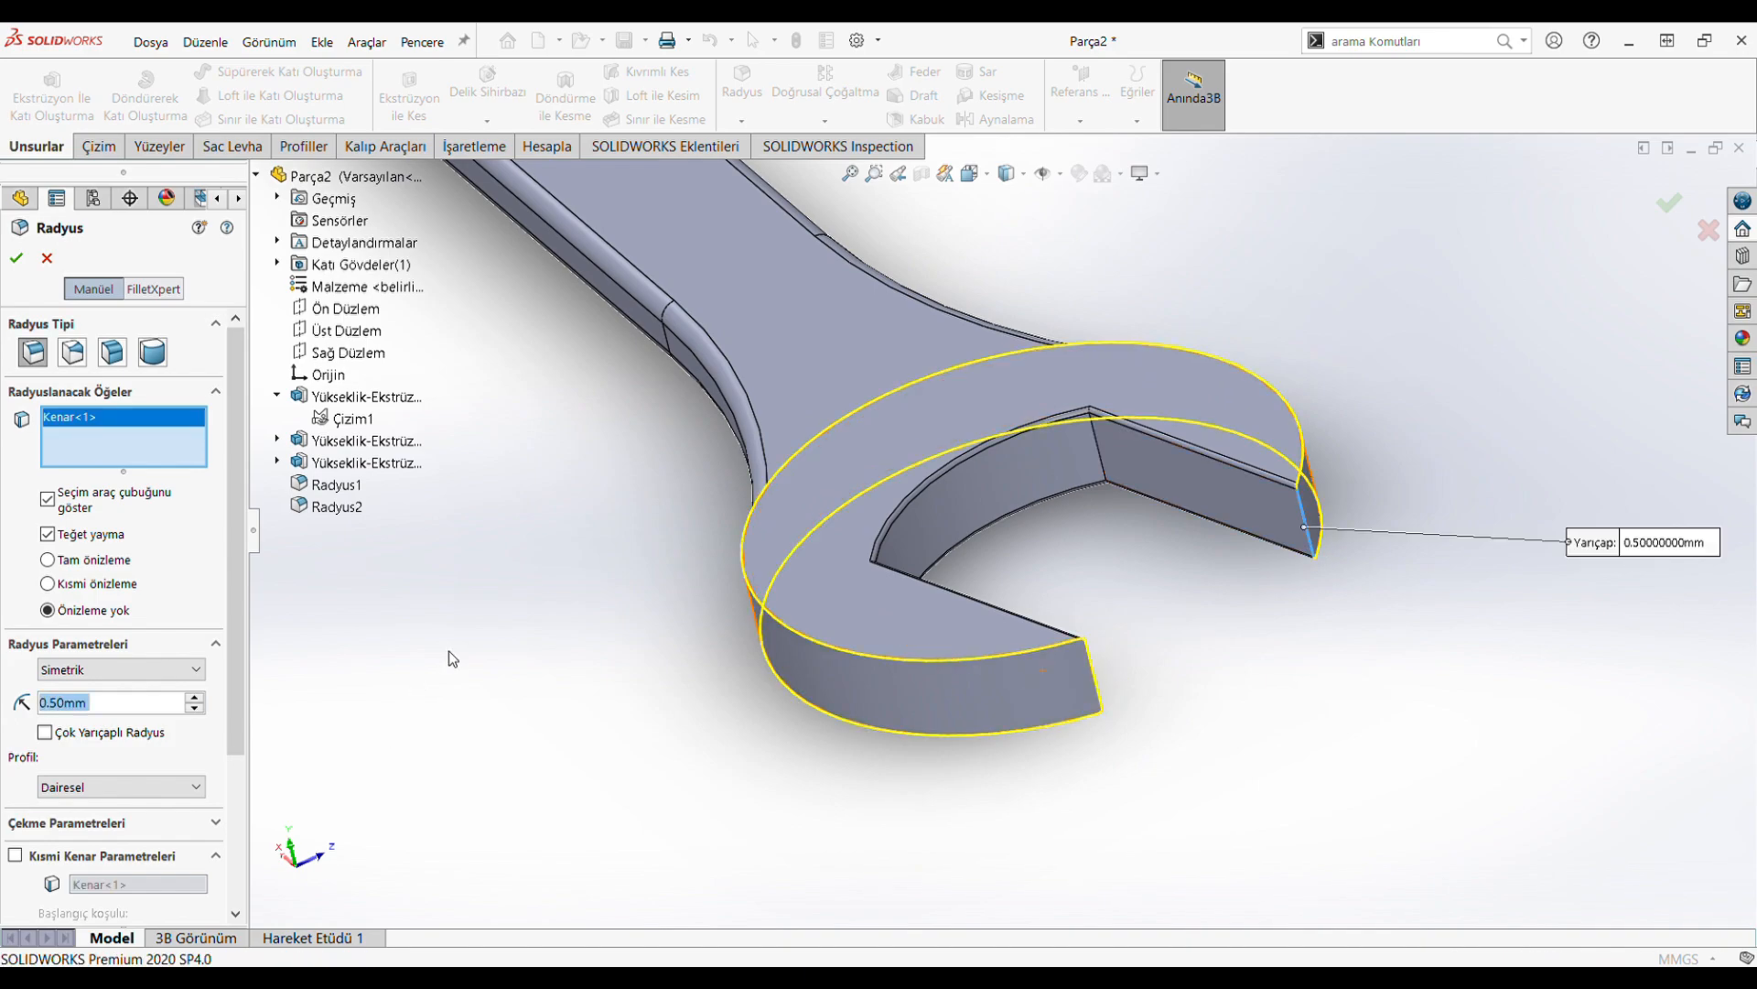
{"action": "scroll", "coordinate": [608, 459], "scroll_direction": "up", "scroll_amount": 6}
{"action": "middle_click_drag", "start_coordinate": [581, 467], "coordinate": [792, 396]}
{"action": "scroll", "coordinate": [864, 379], "scroll_direction": "down", "scroll_amount": 8}
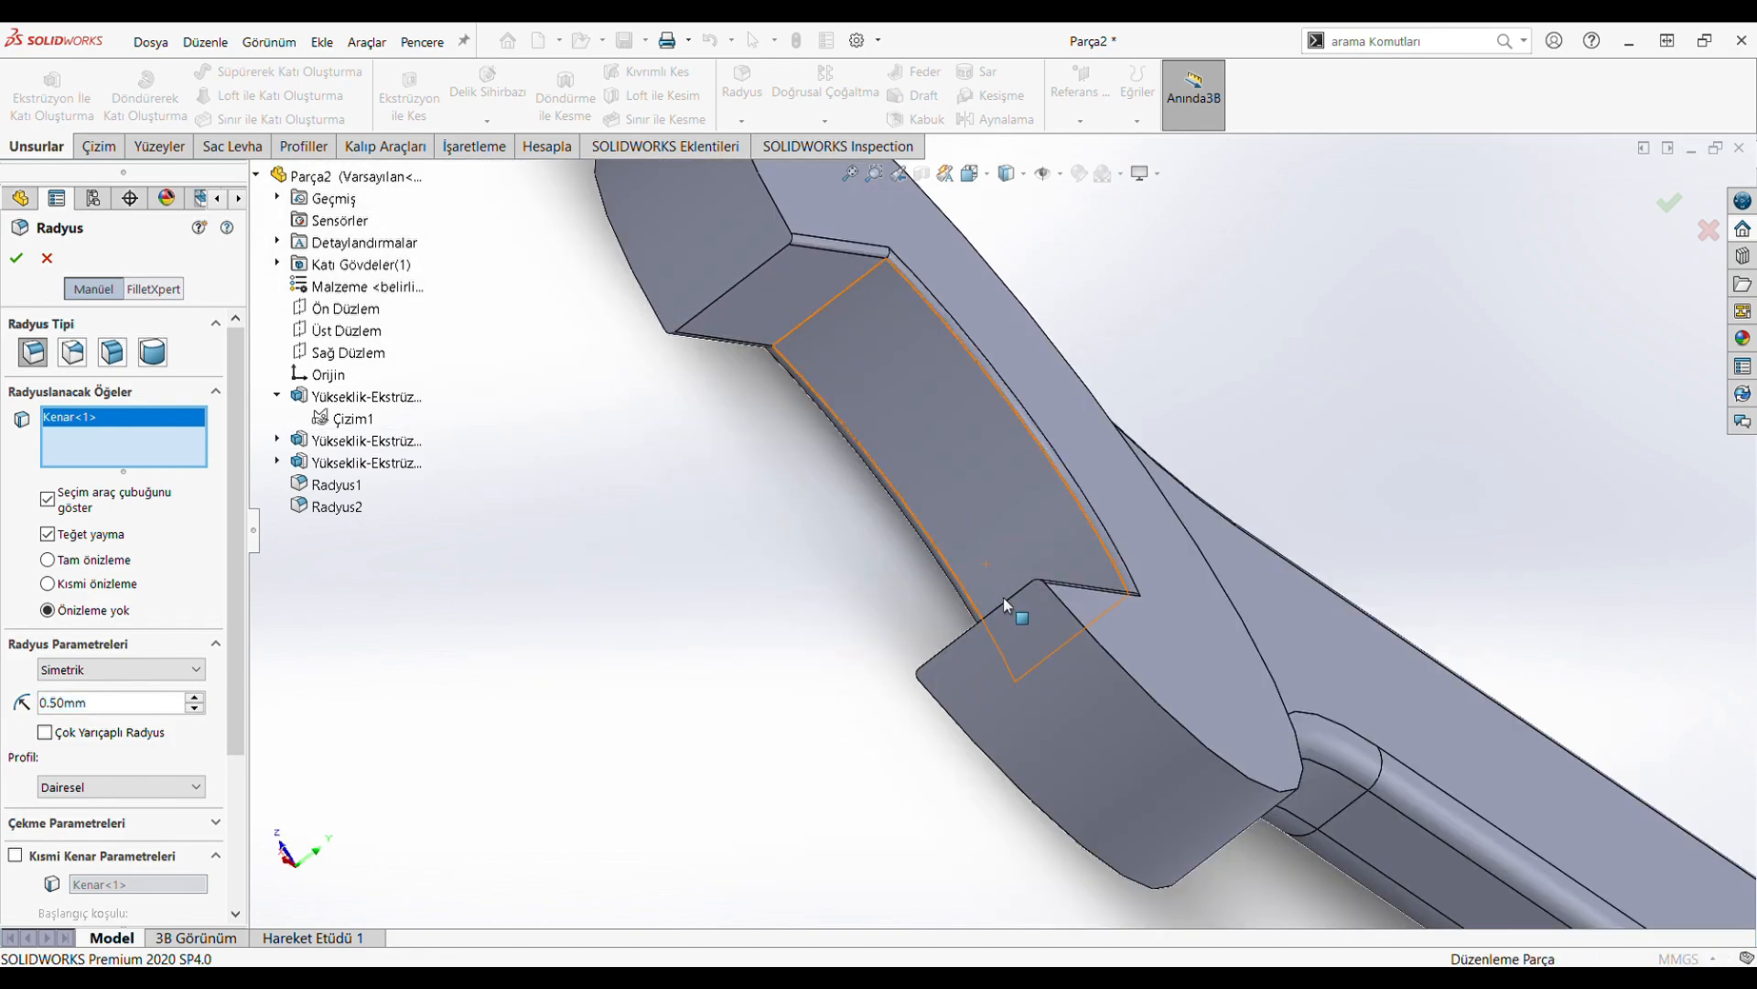
{"action": "left_click", "coordinate": [1003, 602]}
{"action": "scroll", "coordinate": [941, 667], "scroll_direction": "up", "scroll_amount": 8}
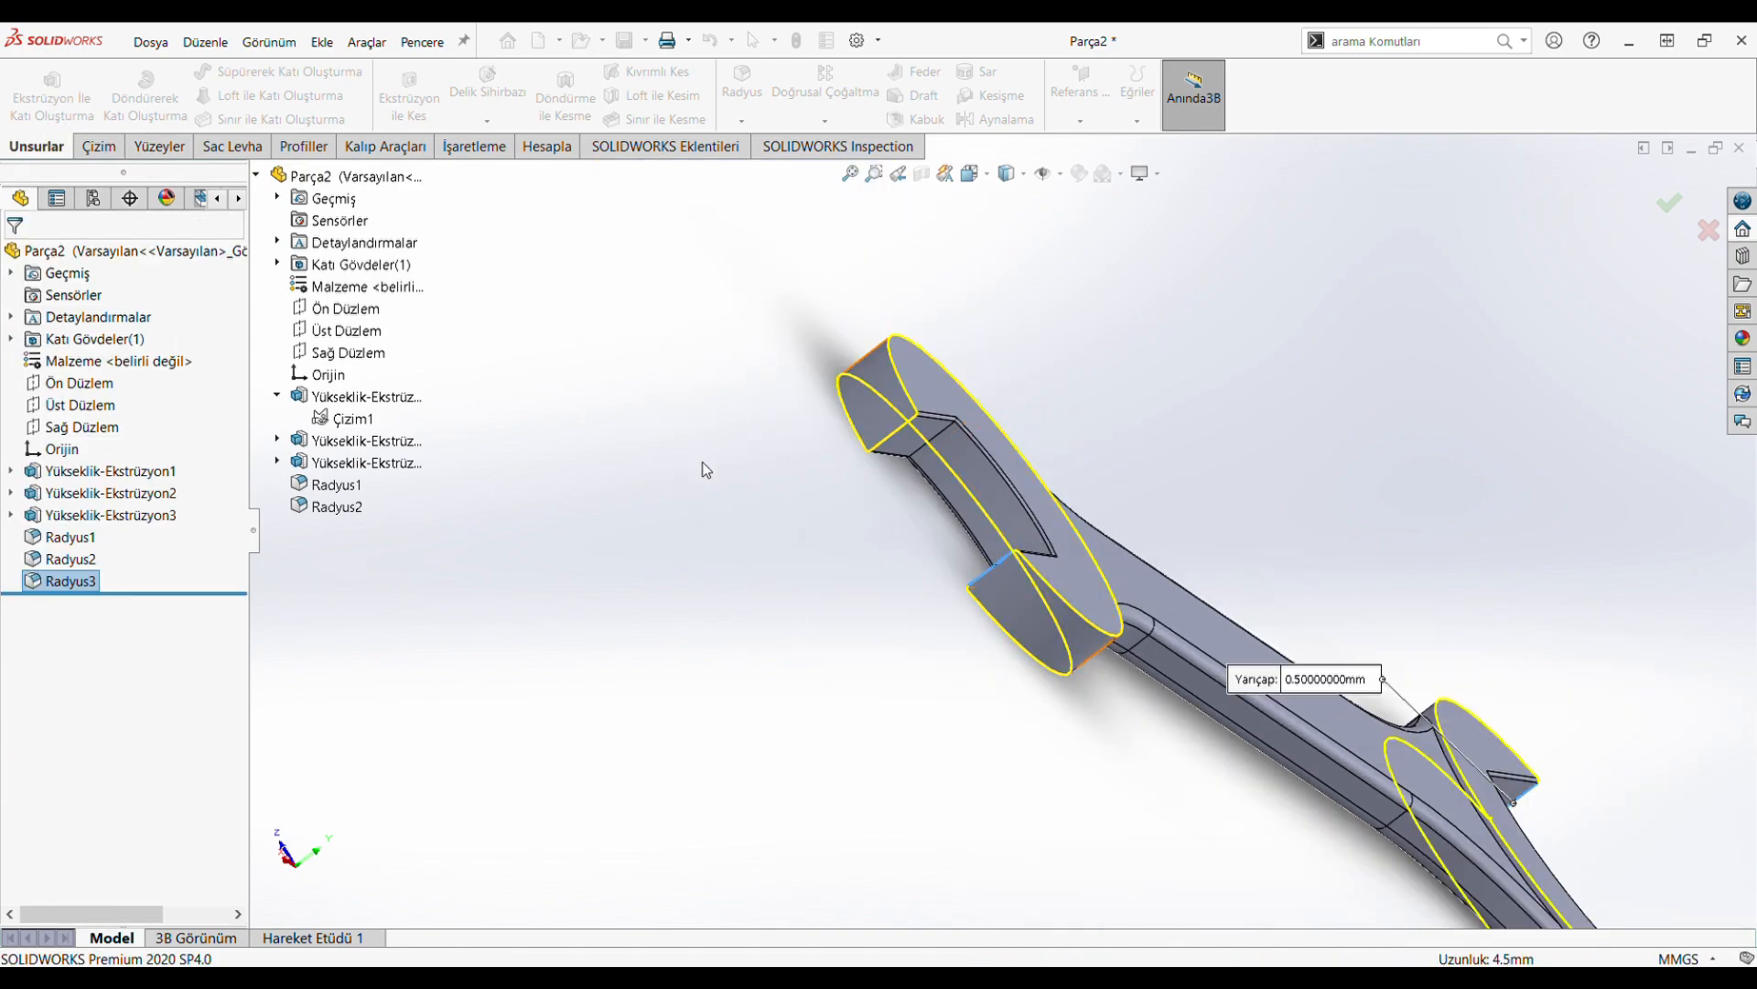
Examine the filleted wrench face-on, from an oblique angle and in a standard angled view
{"action": "scroll", "coordinate": [706, 531], "scroll_direction": "up", "scroll_amount": 6}
{"action": "middle_click_drag", "start_coordinate": [707, 531], "coordinate": [1083, 430]}
{"action": "left_click", "coordinate": [975, 174]}
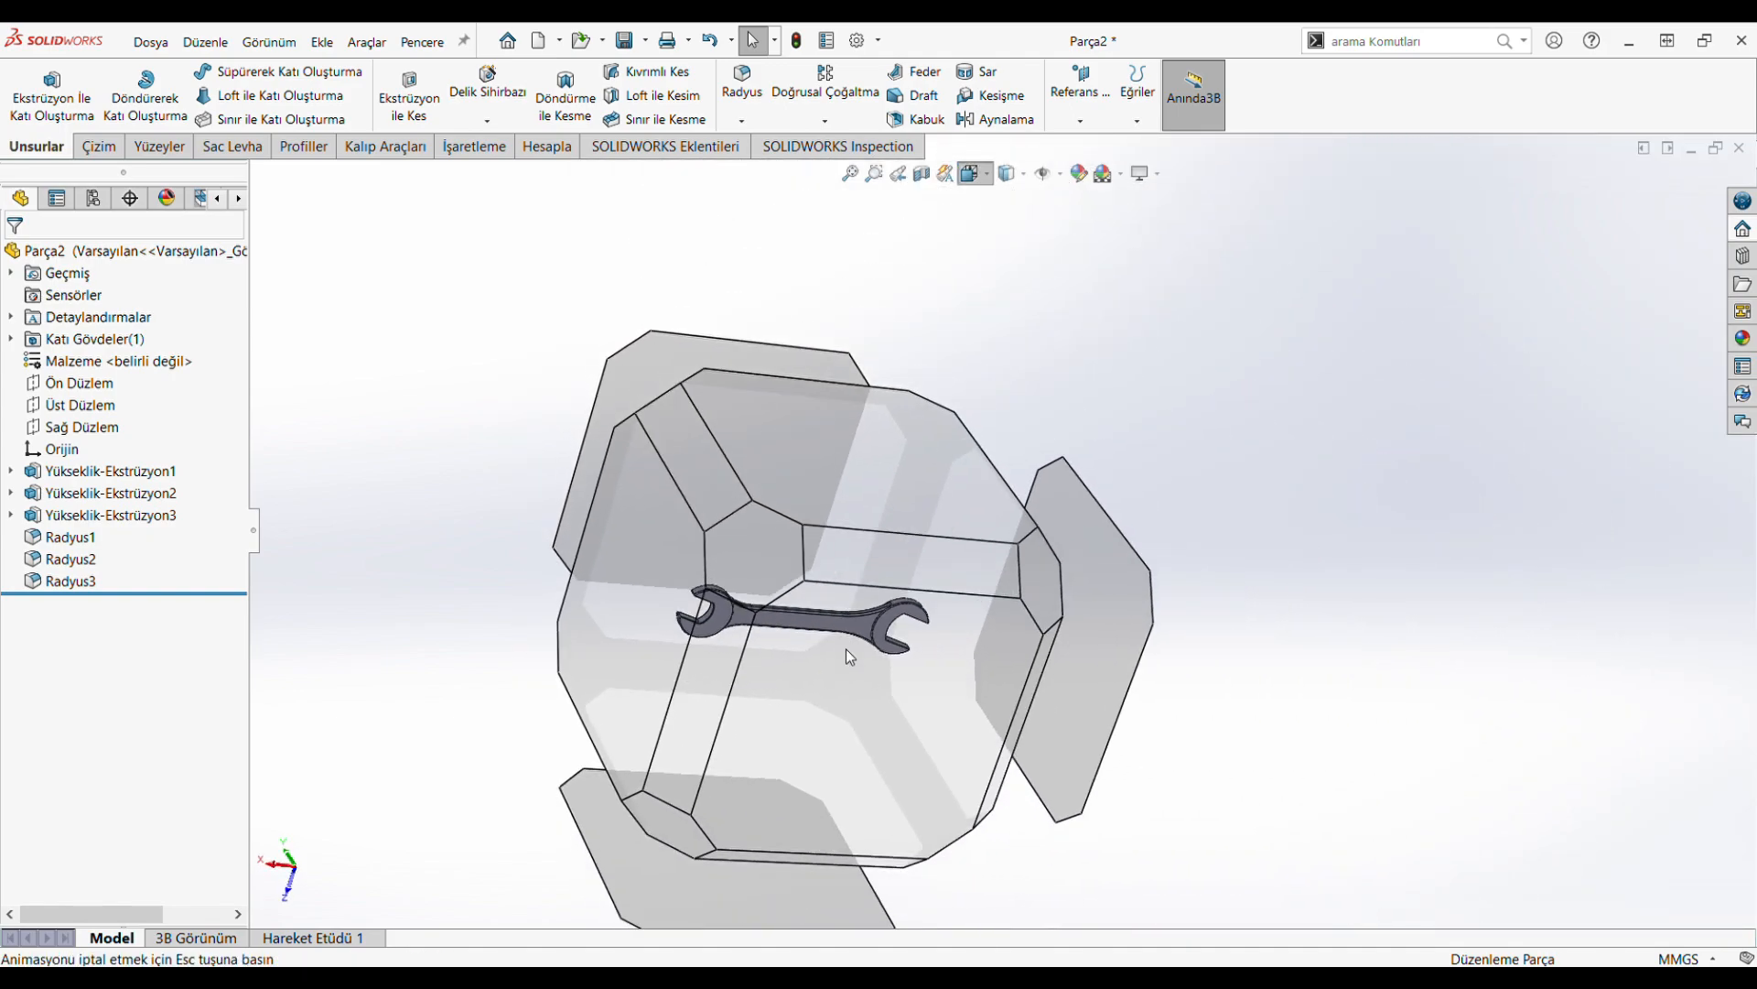
{"action": "left_click", "coordinate": [846, 652]}
{"action": "scroll", "coordinate": [948, 529], "scroll_direction": "down", "scroll_amount": 3}
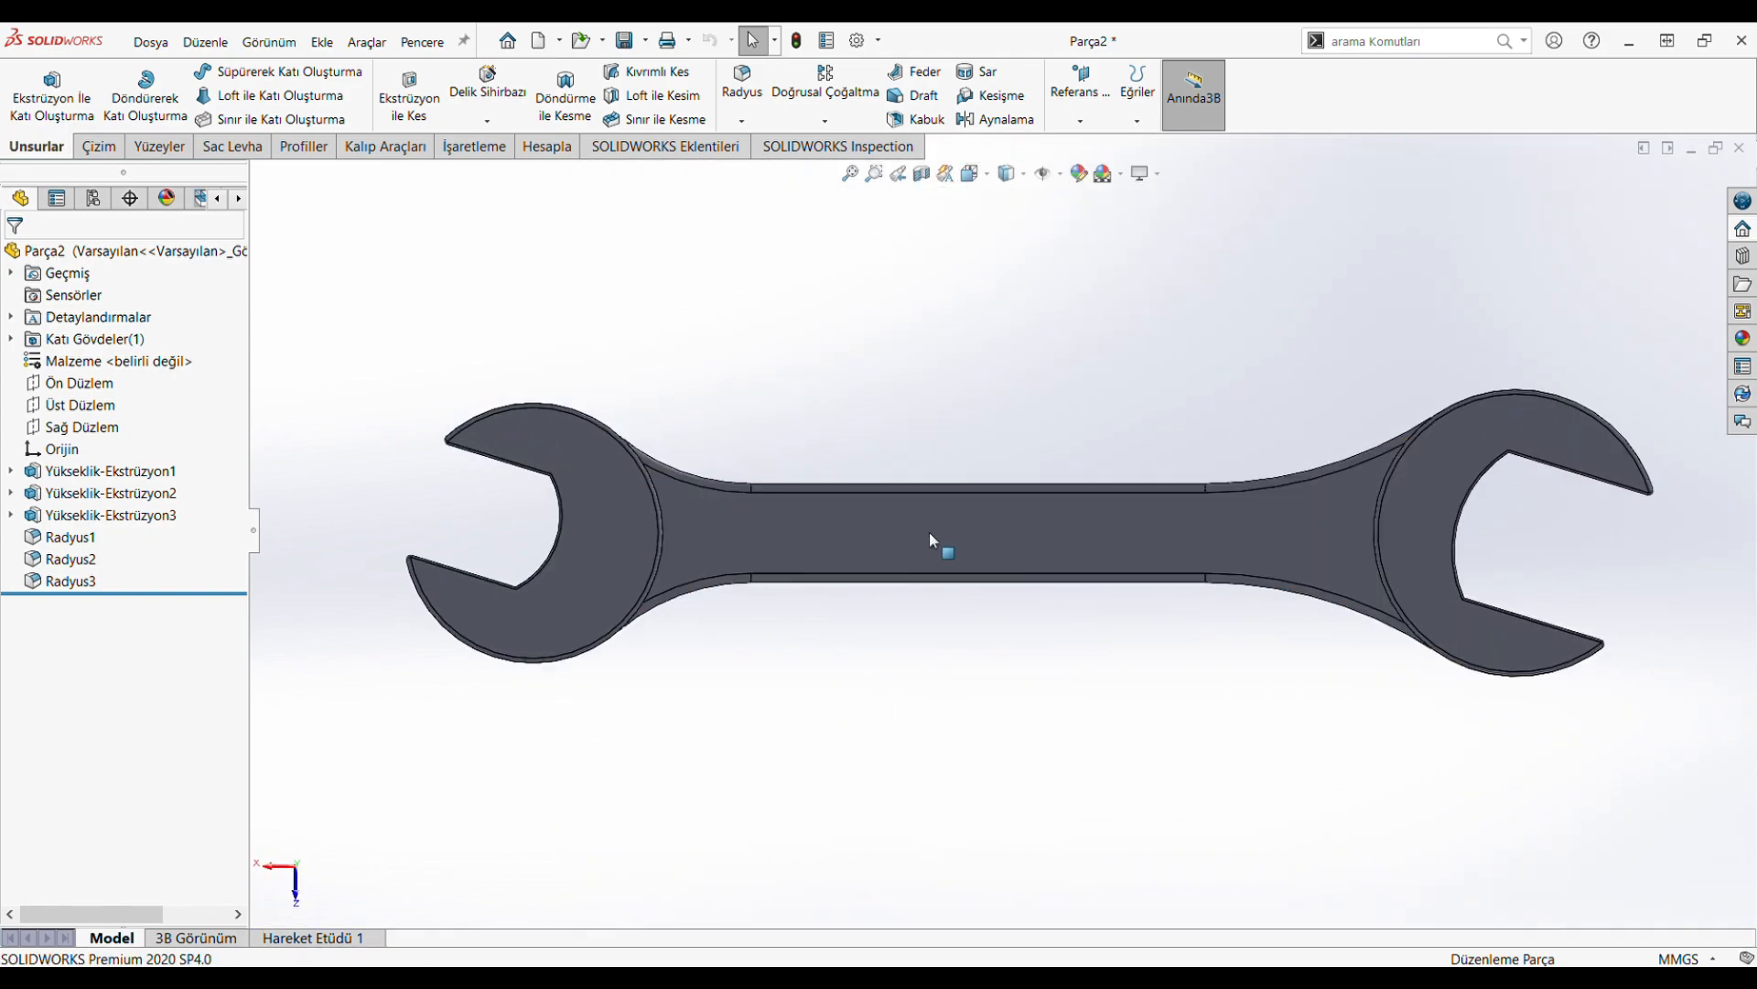
{"action": "mouse_move", "coordinate": [1027, 701]}
{"action": "middle_mouse_down"}
{"action": "mouse_move", "coordinate": [1102, 443]}
{"action": "mouse_move", "coordinate": [1110, 304]}
{"action": "mouse_move", "coordinate": [1052, 451]}
{"action": "mouse_move", "coordinate": [1240, 526]}
{"action": "mouse_move", "coordinate": [1125, 498]}
{"action": "mouse_move", "coordinate": [1059, 695]}
{"action": "middle_mouse_up"}
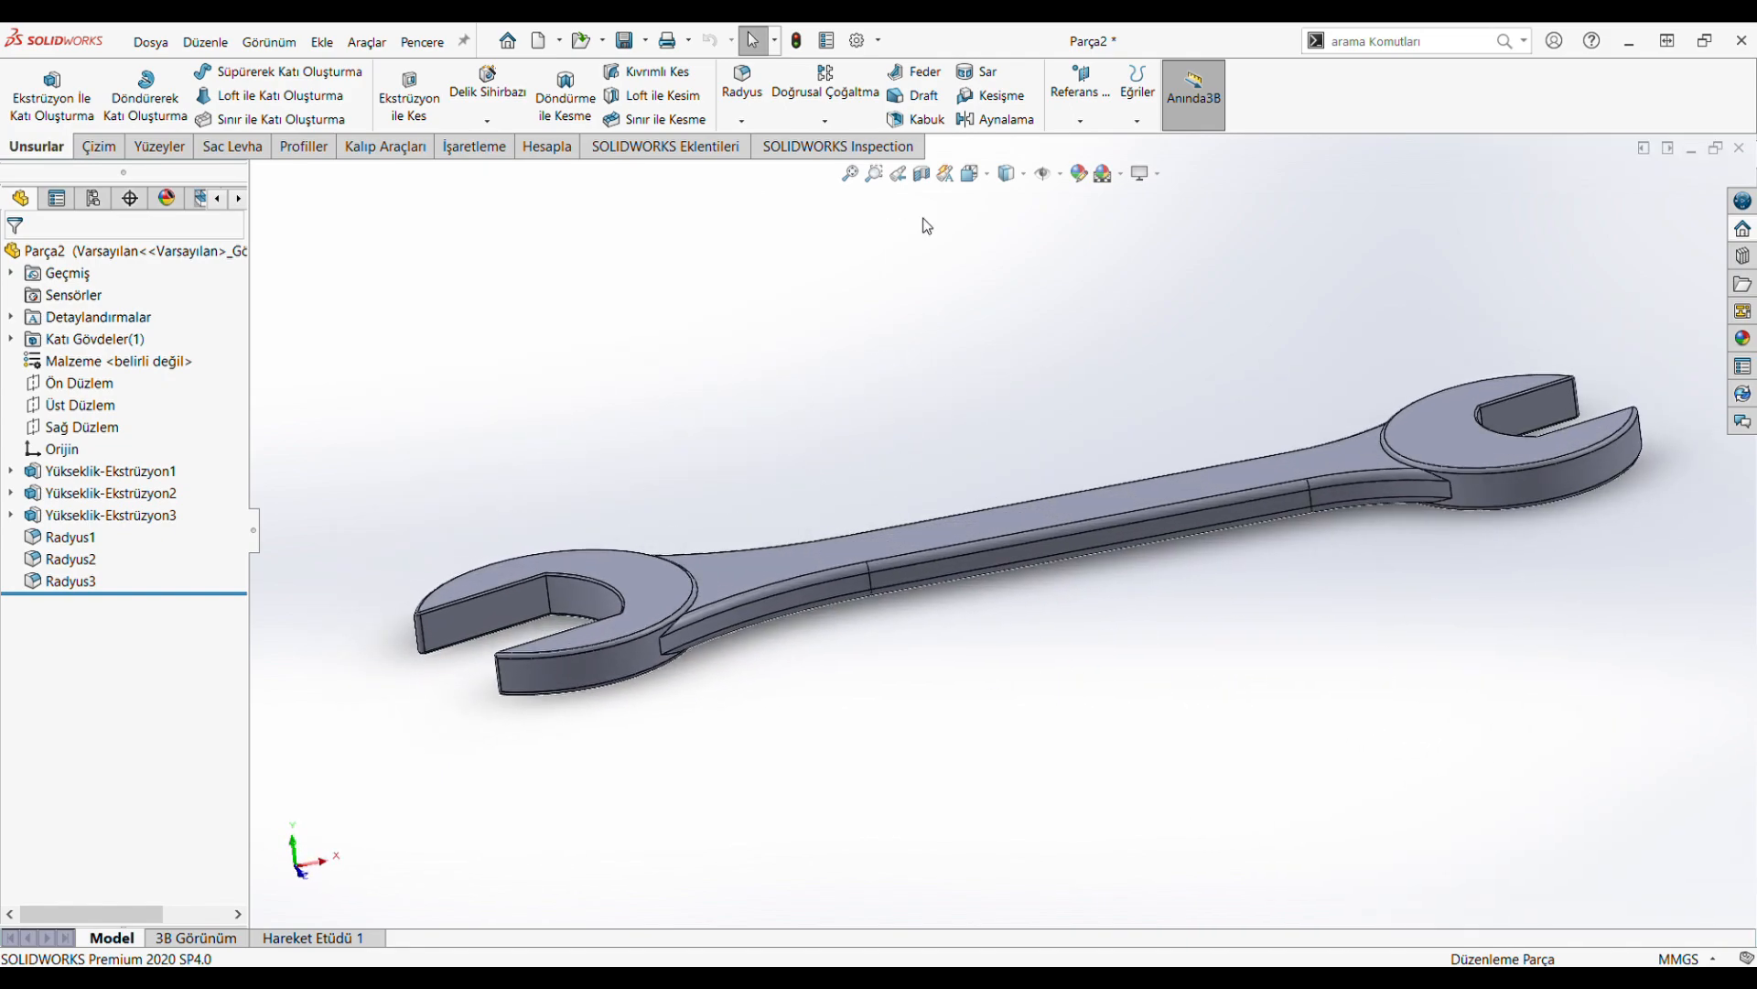
{"action": "left_click", "coordinate": [973, 173]}
{"action": "left_click", "coordinate": [628, 564]}
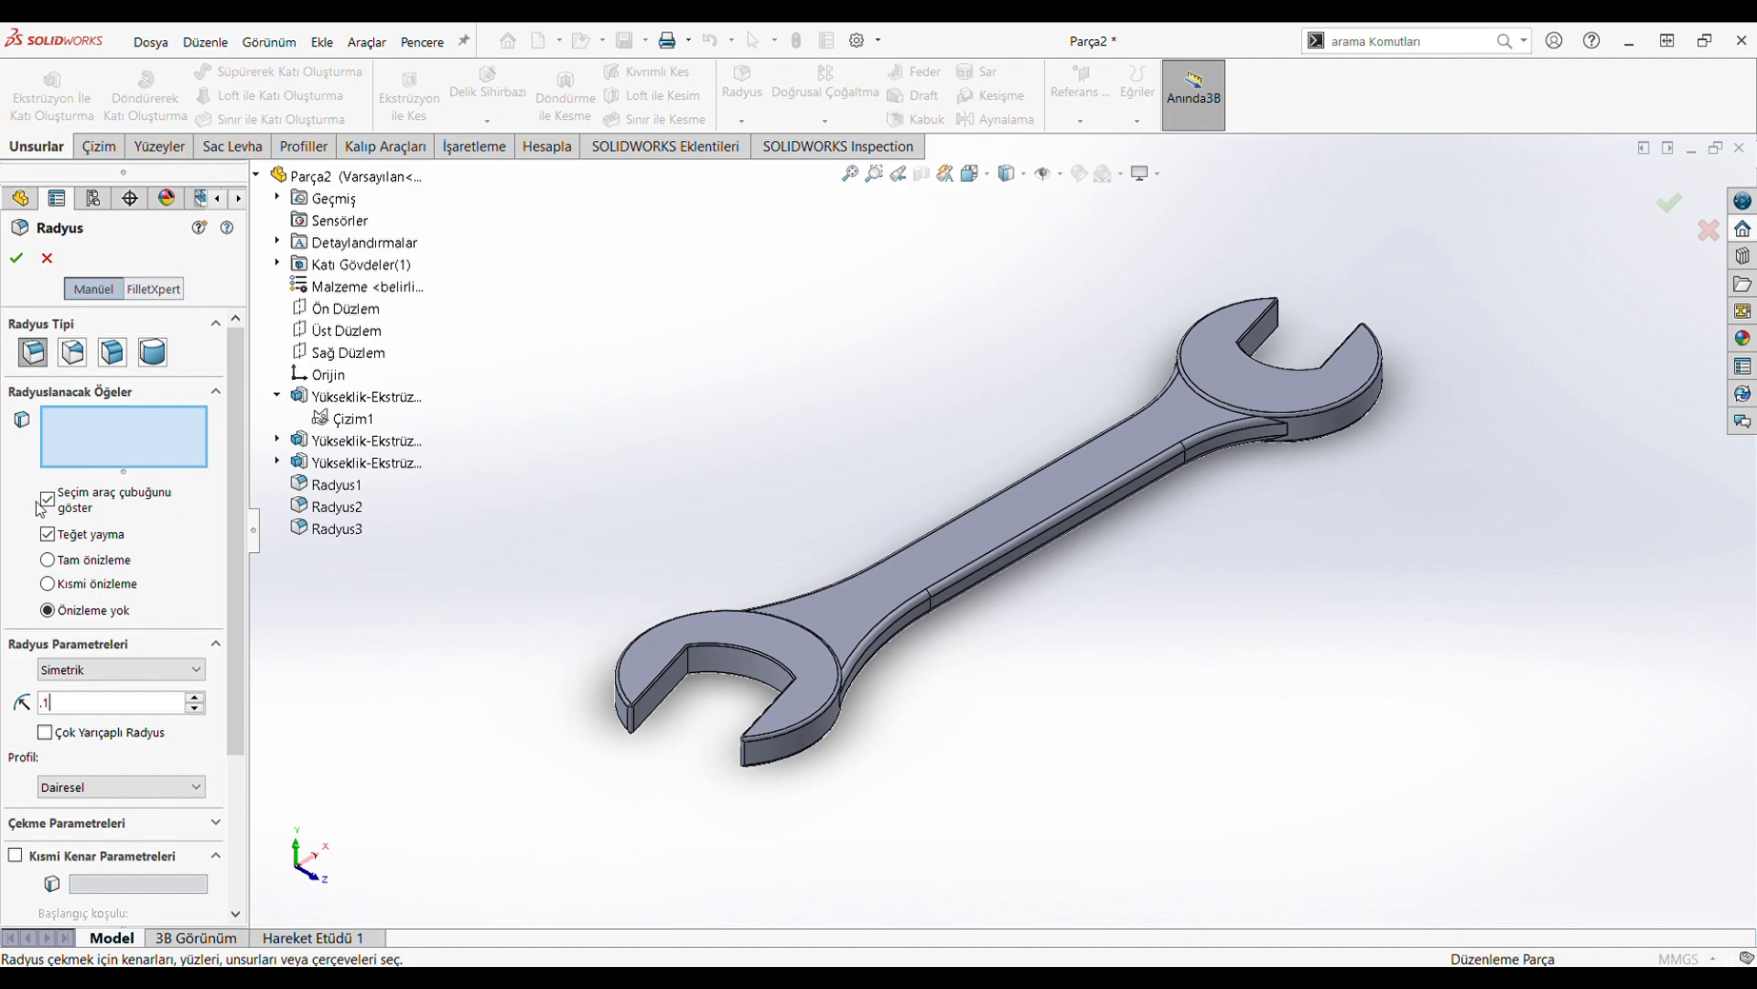
Start a fillet with a 0.1 mm radius and select the two short inner corner edges of the 32 mm head's jaw opening
{"action": "scroll", "coordinate": [580, 663], "scroll_direction": "down", "scroll_amount": 5}
{"action": "left_click", "coordinate": [994, 630]}
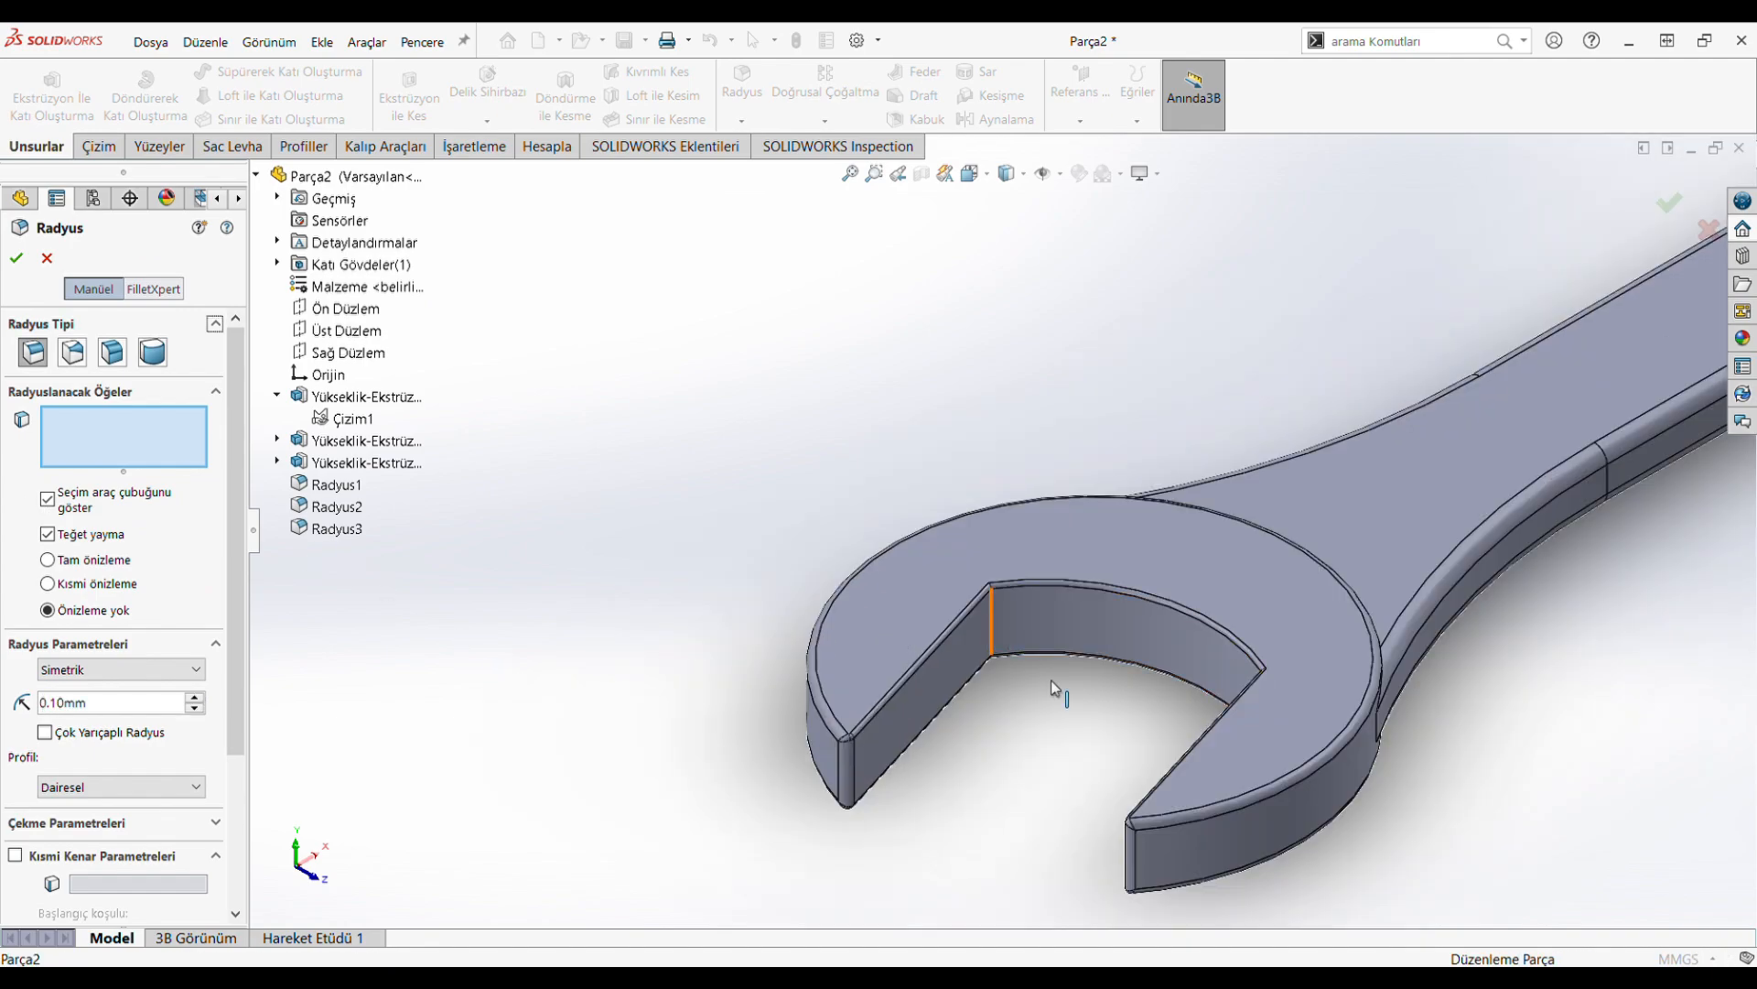
{"action": "middle_click_drag", "start_coordinate": [1177, 745], "coordinate": [1309, 709]}
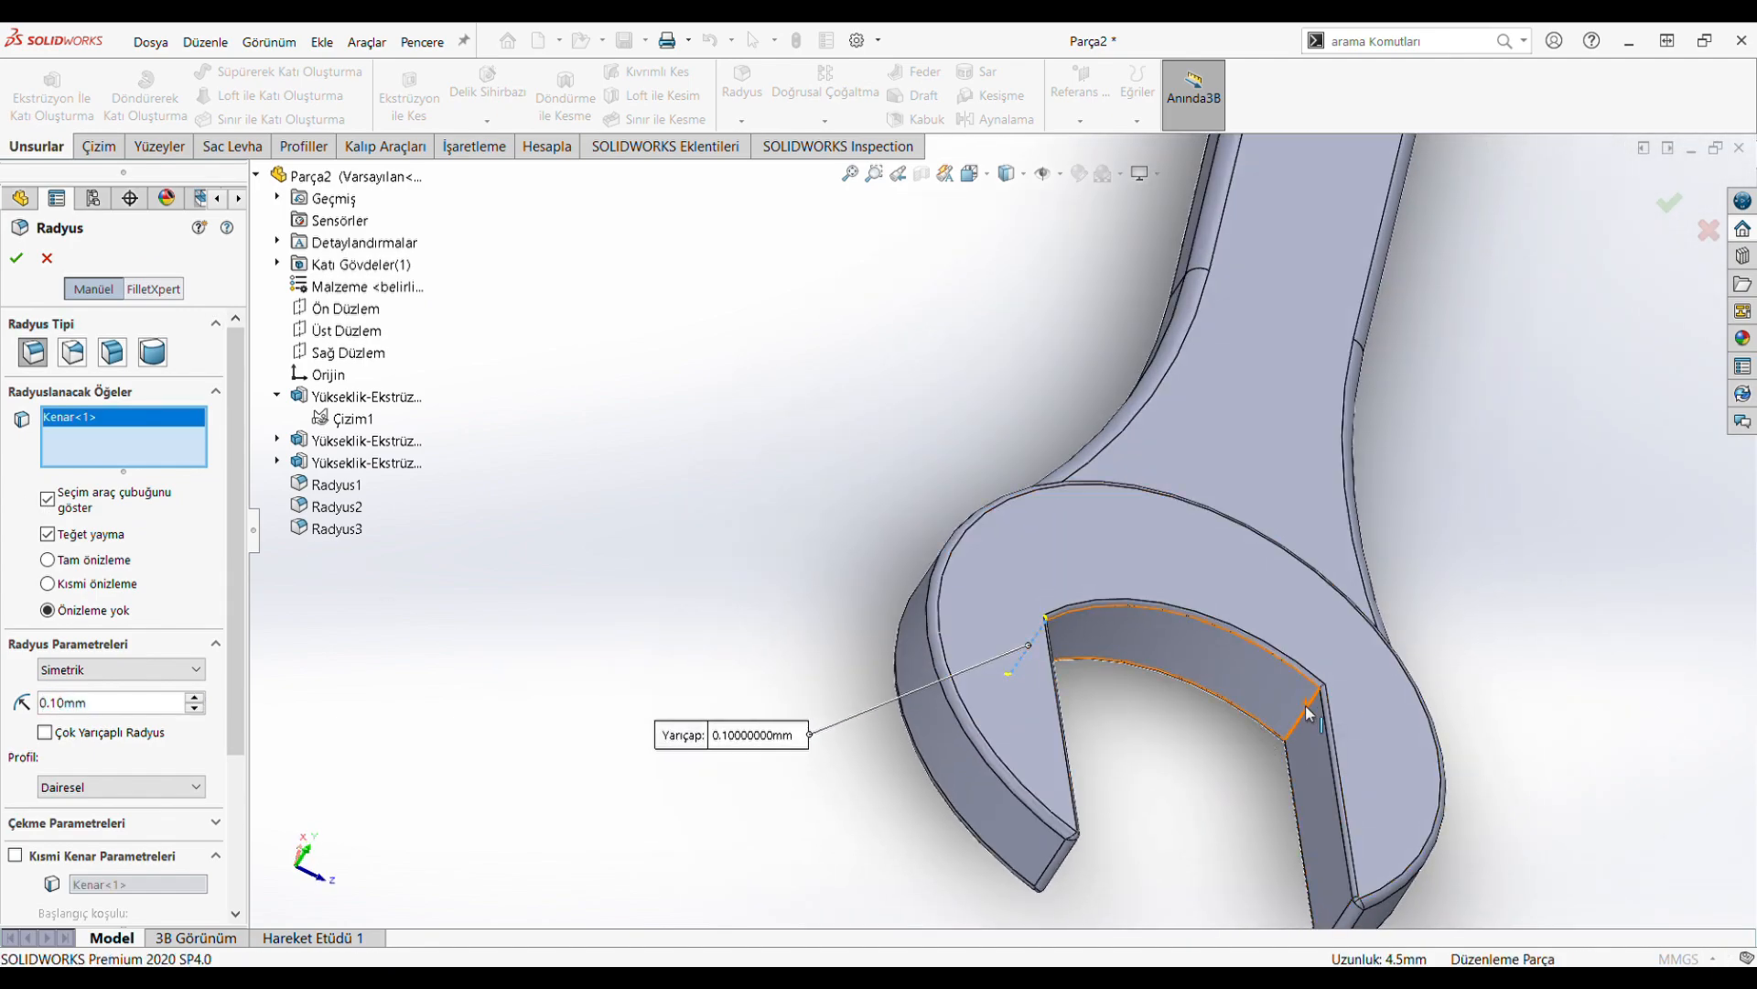
{"action": "left_click", "coordinate": [1309, 710]}
Add the two short inner corner edges of the 29 mm head's jaw opening and apply the 0.1 mm fillet
{"action": "scroll", "coordinate": [1452, 667], "scroll_direction": "up", "scroll_amount": 5}
{"action": "scroll", "coordinate": [1428, 476], "scroll_direction": "down", "scroll_amount": 2}
{"action": "scroll", "coordinate": [1351, 352], "scroll_direction": "down", "scroll_amount": 5}
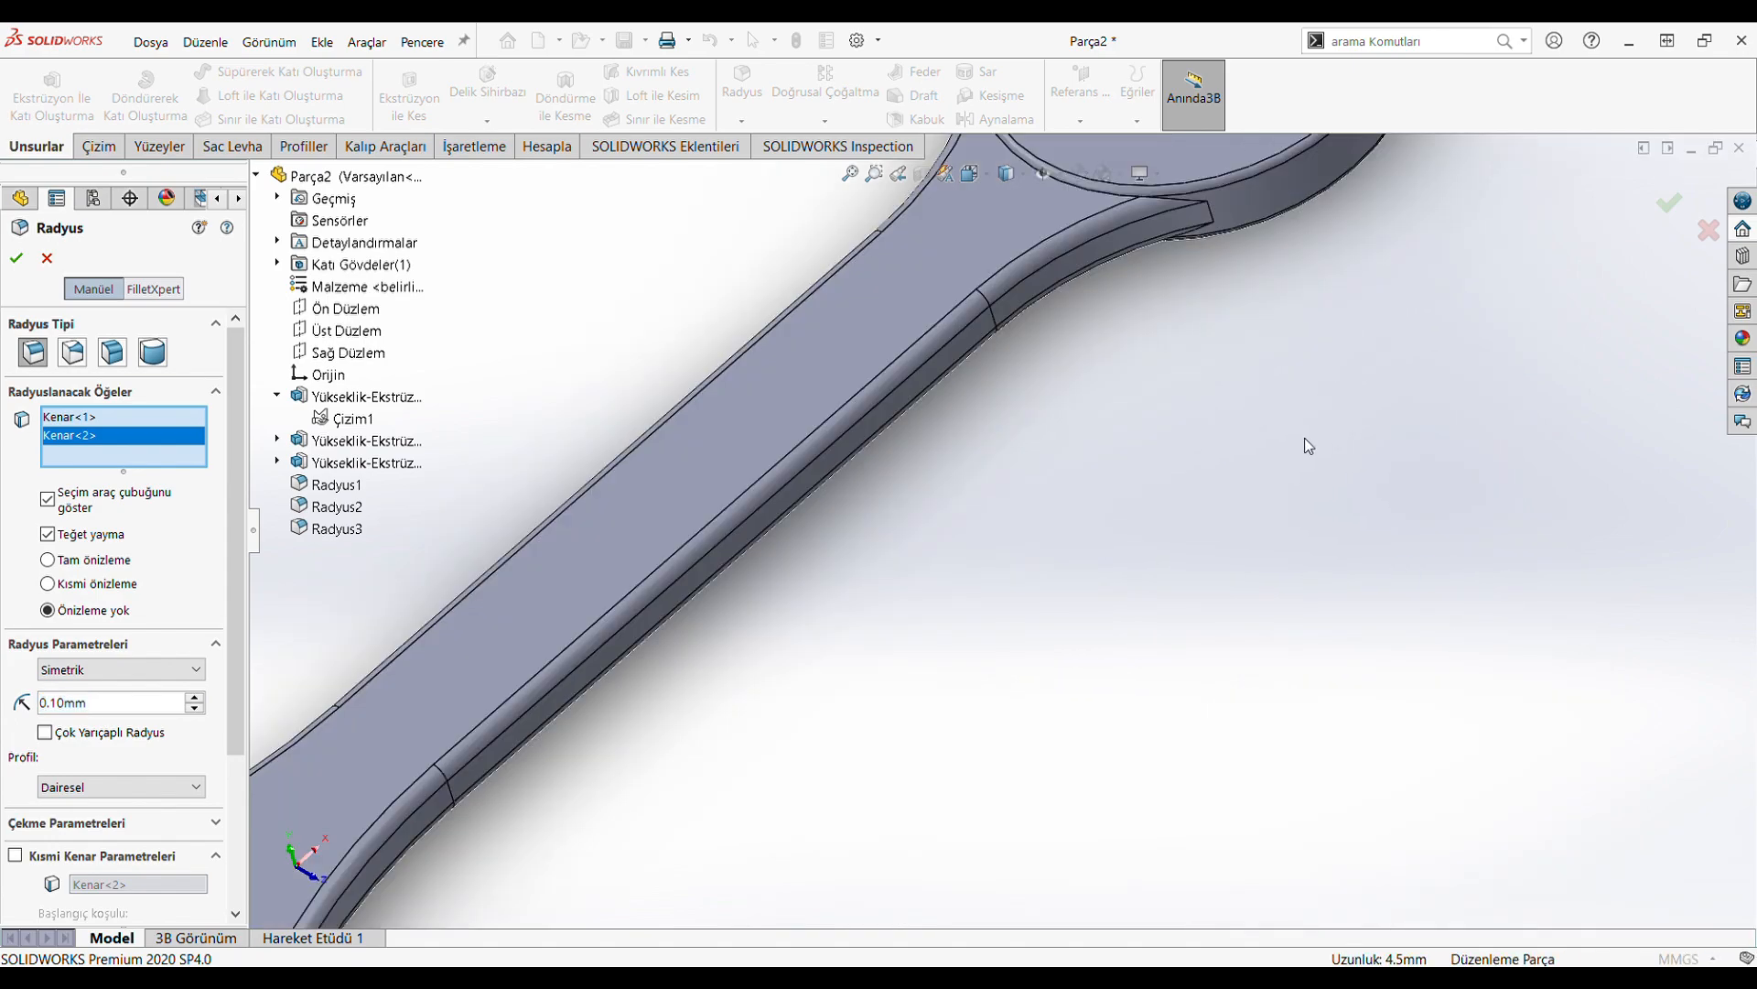
{"action": "scroll", "coordinate": [1305, 439], "scroll_direction": "up", "scroll_amount": 6}
{"action": "middle_click_drag", "start_coordinate": [1107, 326], "coordinate": [1006, 550]}
{"action": "scroll", "coordinate": [985, 503], "scroll_direction": "down", "scroll_amount": 5}
{"action": "scroll", "coordinate": [982, 503], "scroll_direction": "down", "scroll_amount": 4}
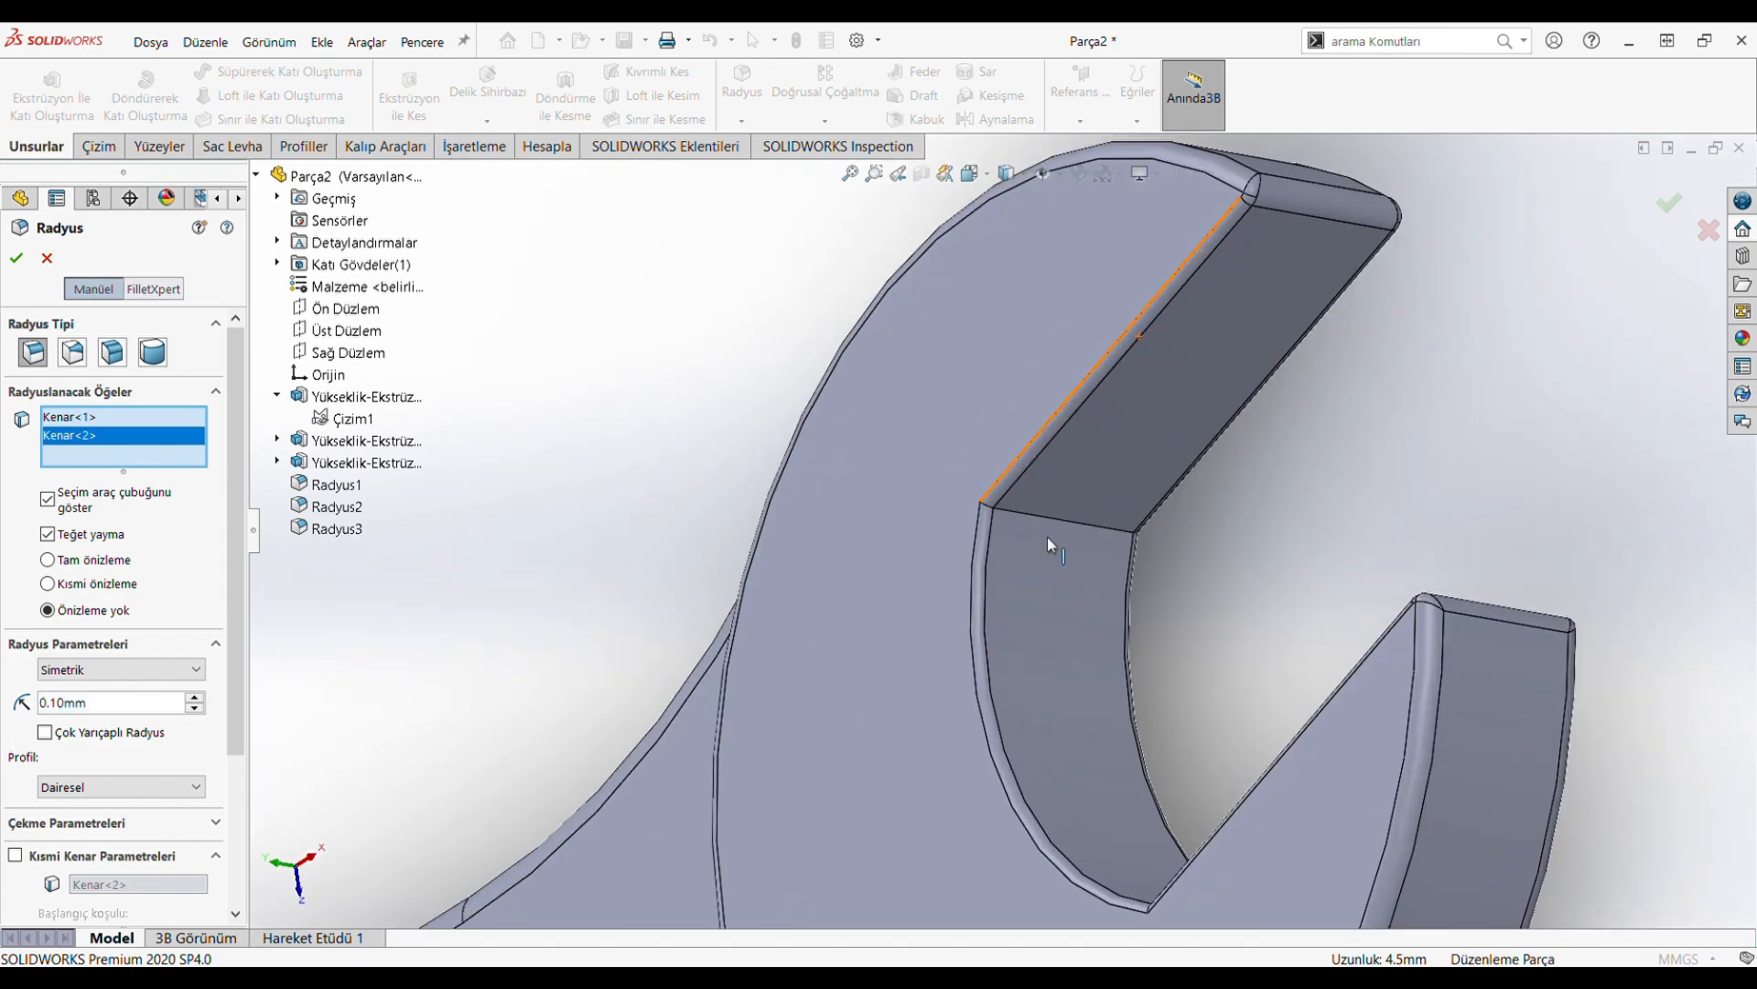
{"action": "left_click", "coordinate": [1053, 522]}
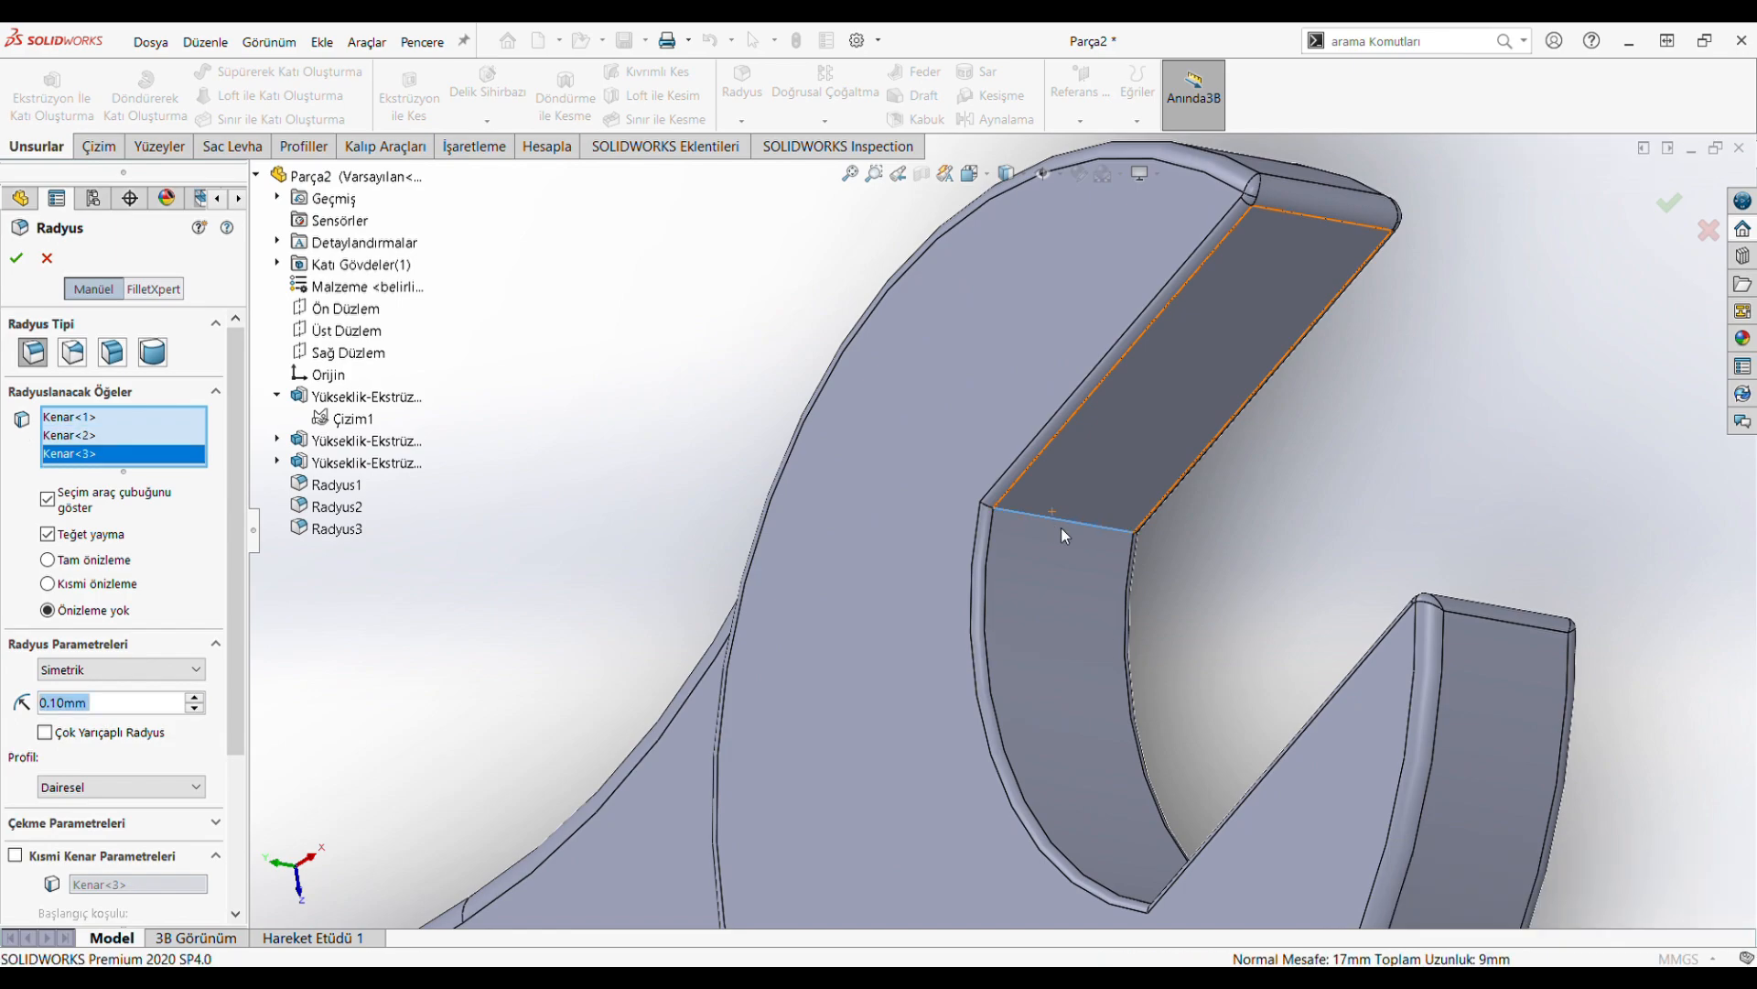
{"action": "scroll", "coordinate": [1172, 635], "scroll_direction": "up", "scroll_amount": 4}
{"action": "middle_click_drag", "start_coordinate": [1169, 635], "coordinate": [1311, 844]}
{"action": "scroll", "coordinate": [1010, 659], "scroll_direction": "down", "scroll_amount": 4}
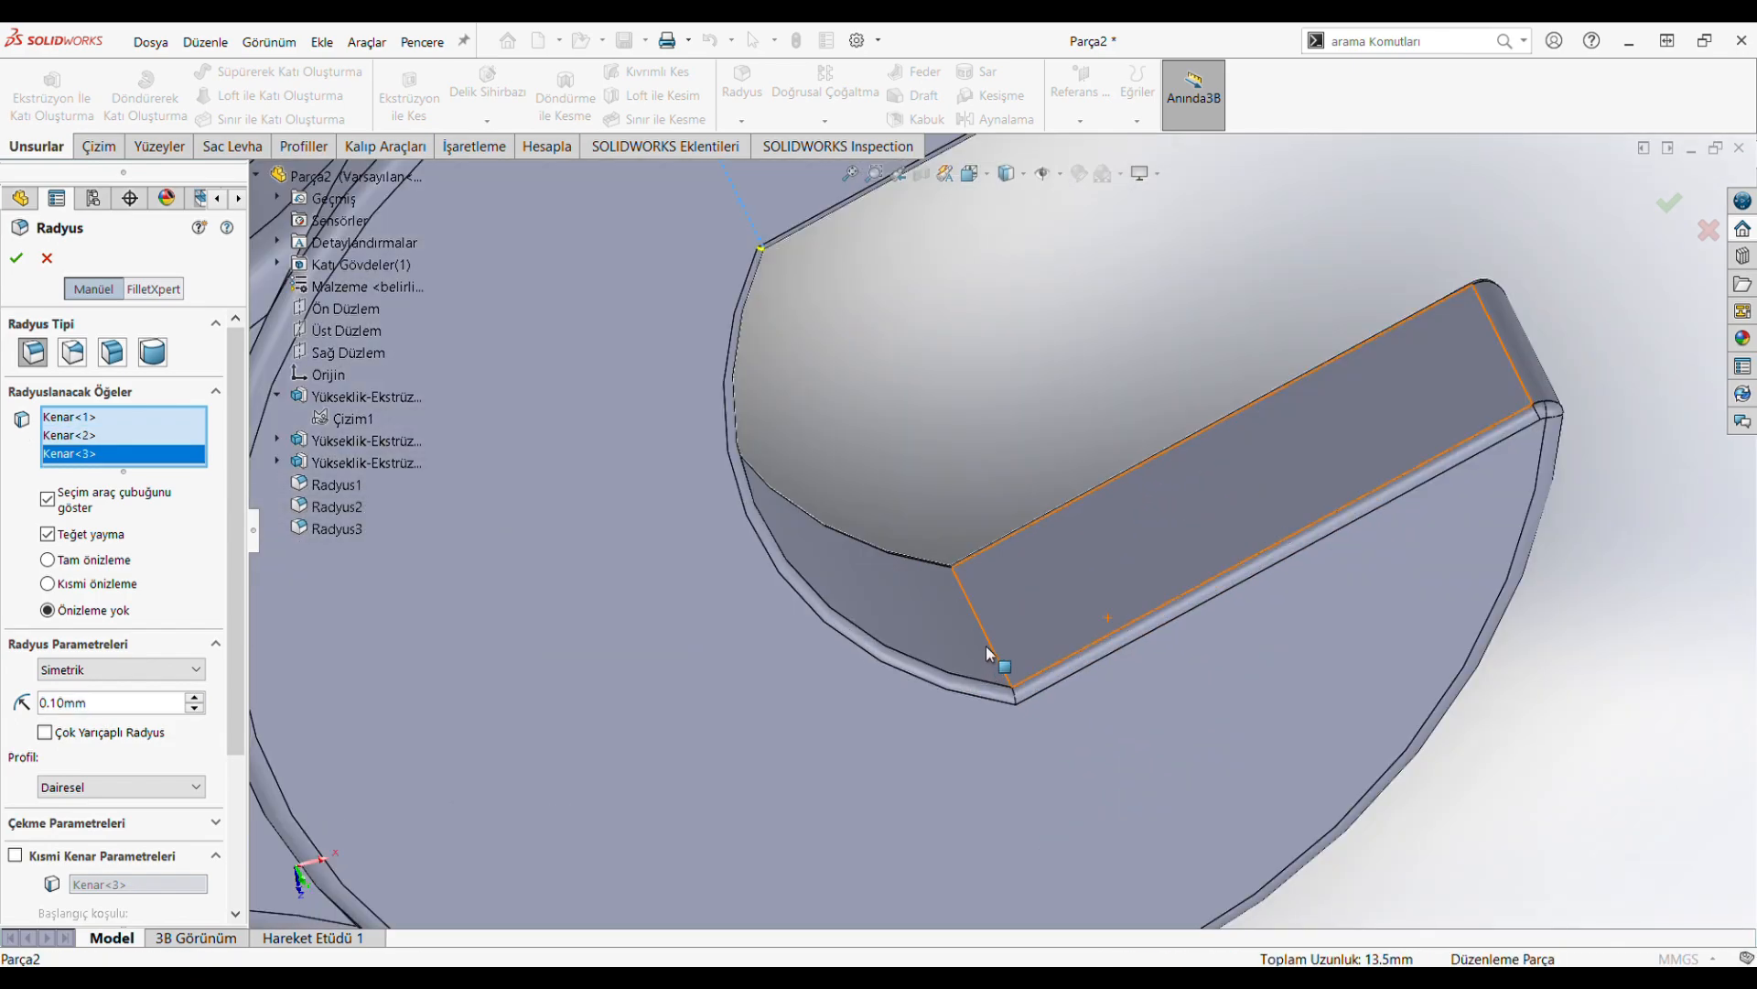
{"action": "left_click", "coordinate": [988, 648]}
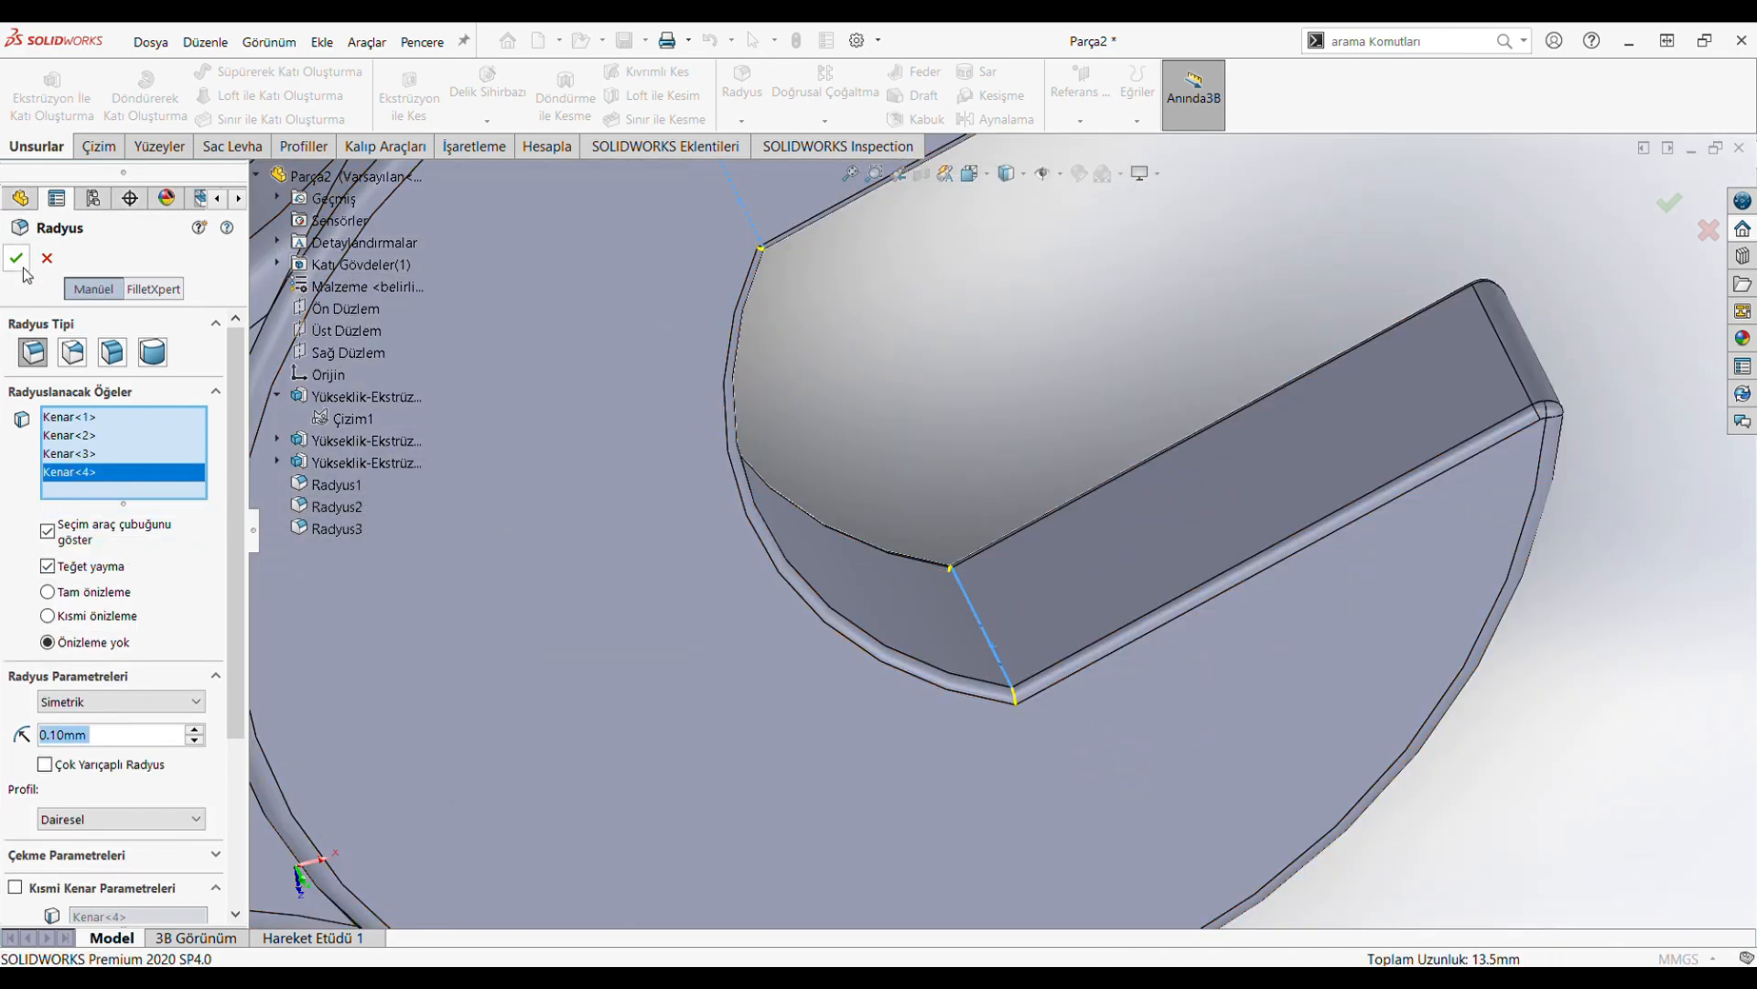
{"action": "scroll", "coordinate": [971, 417], "scroll_direction": "up", "scroll_amount": 5}
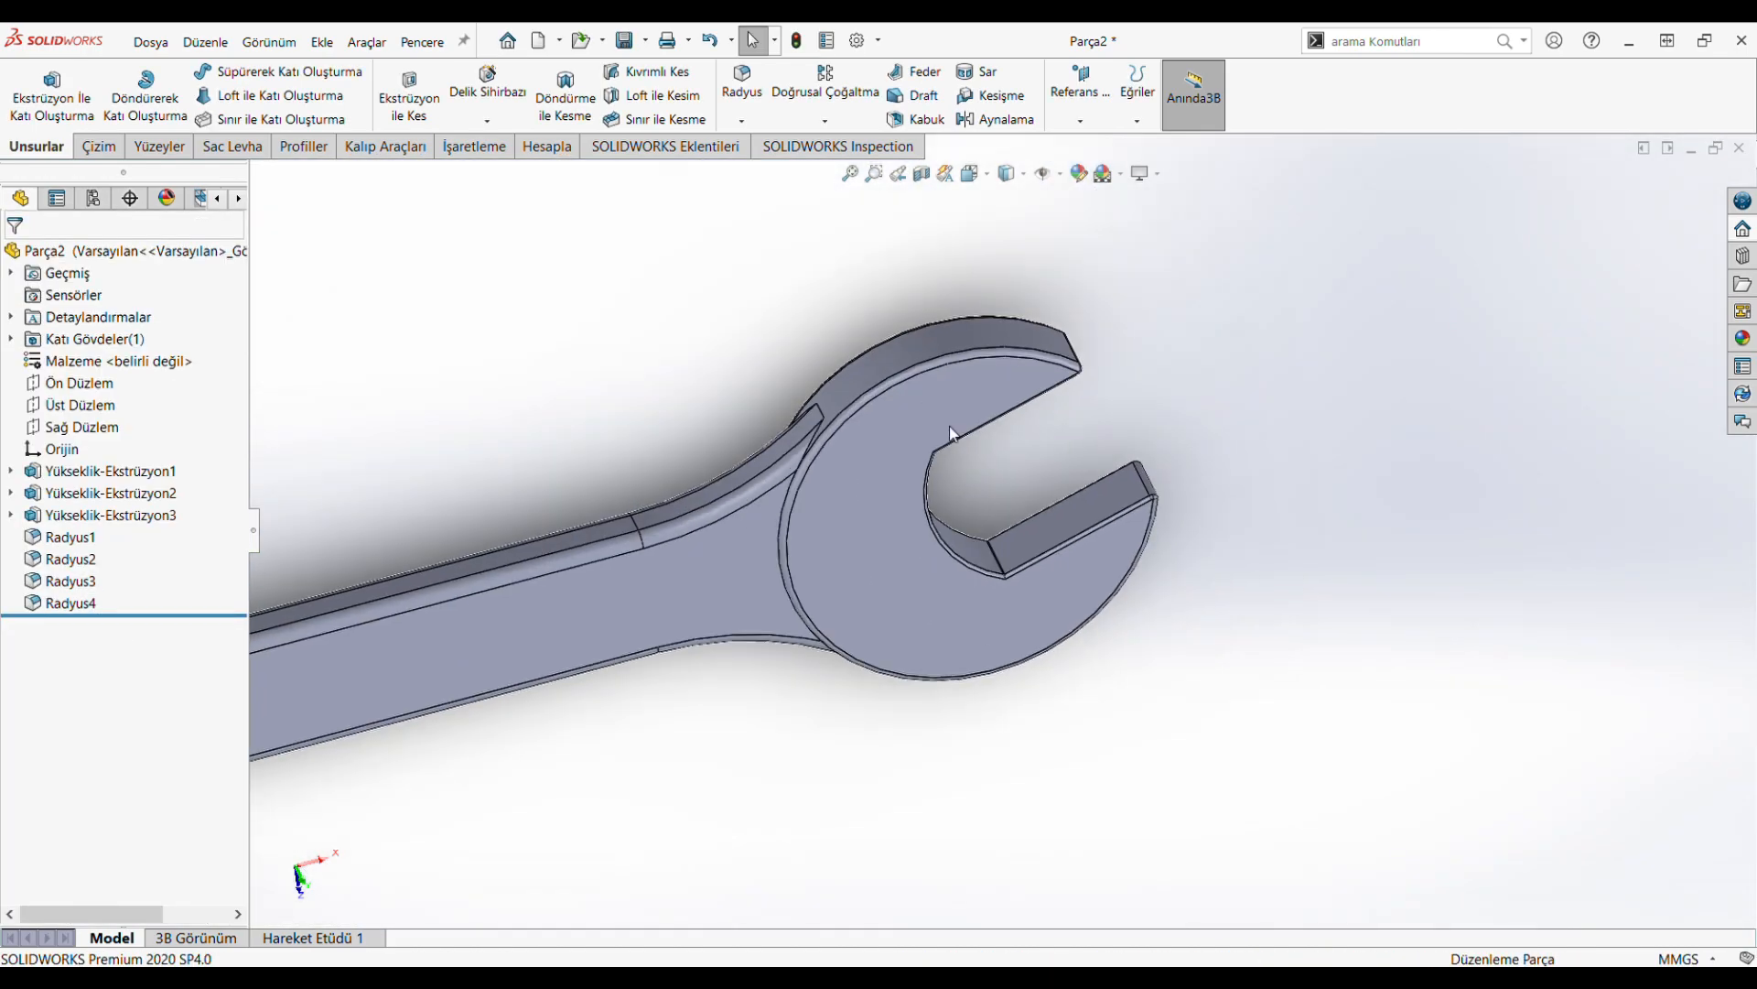
{"action": "middle_click_drag", "start_coordinate": [948, 425], "coordinate": [930, 256]}
{"action": "left_click", "coordinate": [968, 181]}
{"action": "left_click", "coordinate": [749, 633]}
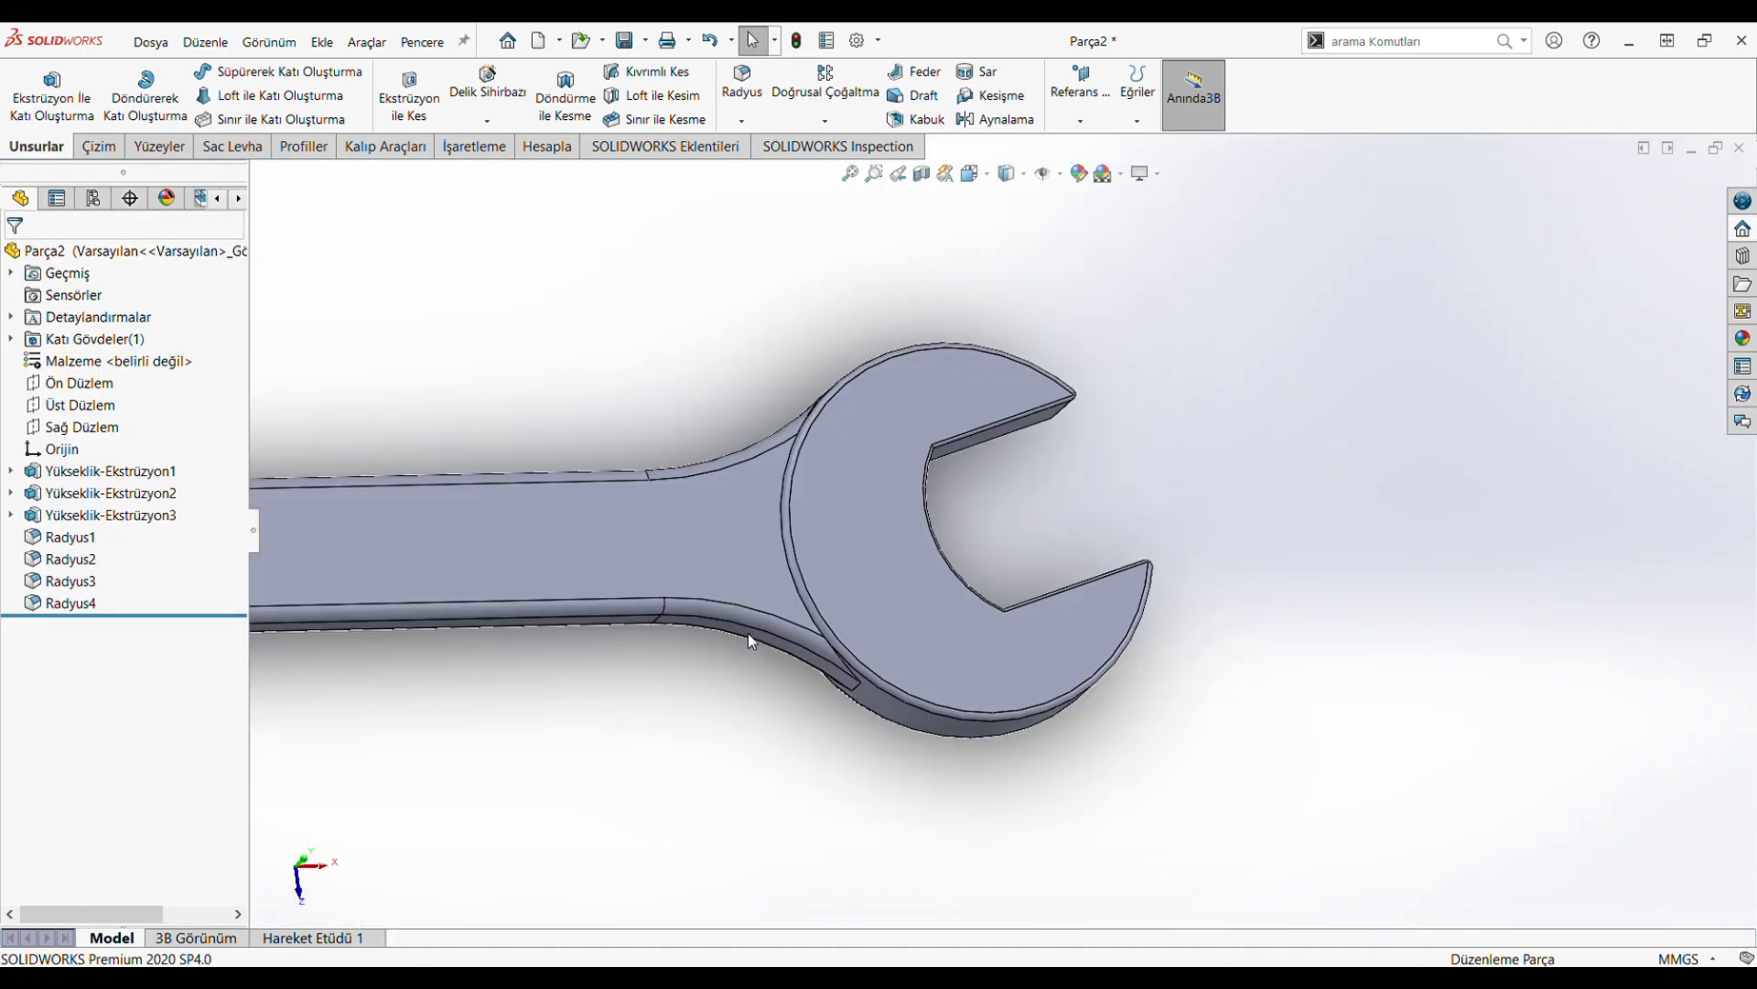
Examine the filleted wrench from the top, edge-on and in several standard angled views
{"action": "left_click", "coordinate": [980, 174]}
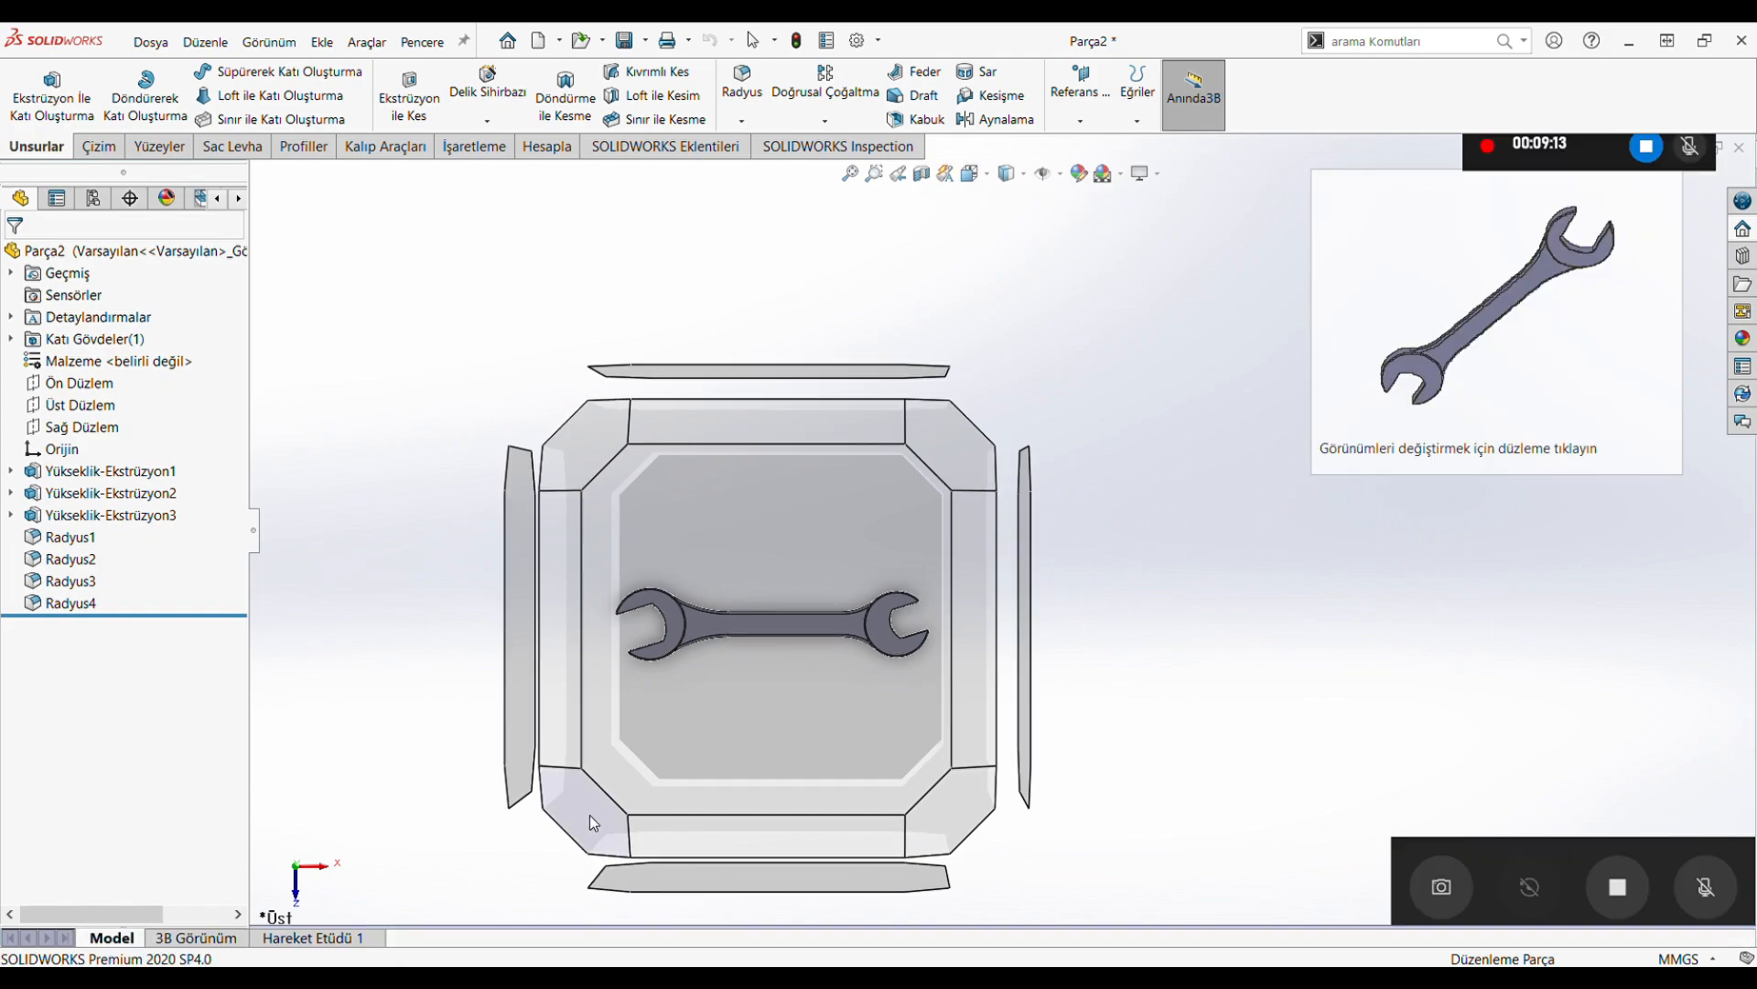
{"action": "left_click", "coordinate": [589, 815]}
{"action": "middle_click_drag", "start_coordinate": [1024, 693], "coordinate": [1040, 348]}
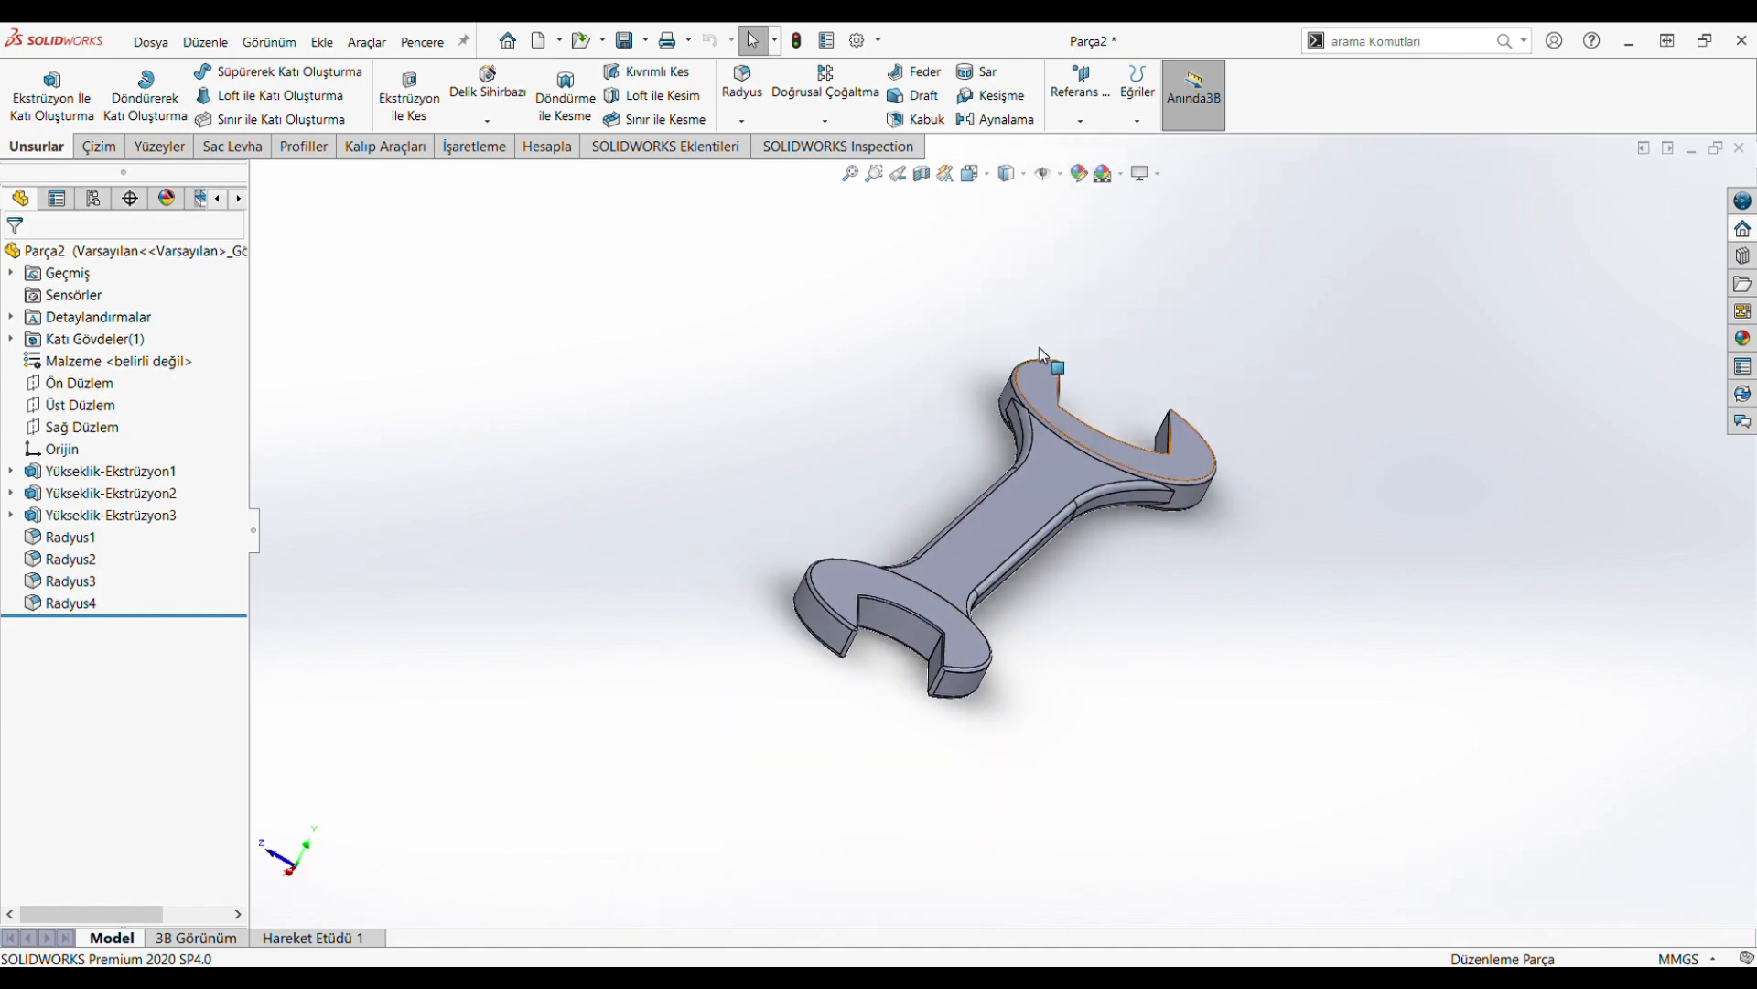
{"action": "left_click", "coordinate": [973, 173]}
{"action": "left_click", "coordinate": [891, 604]}
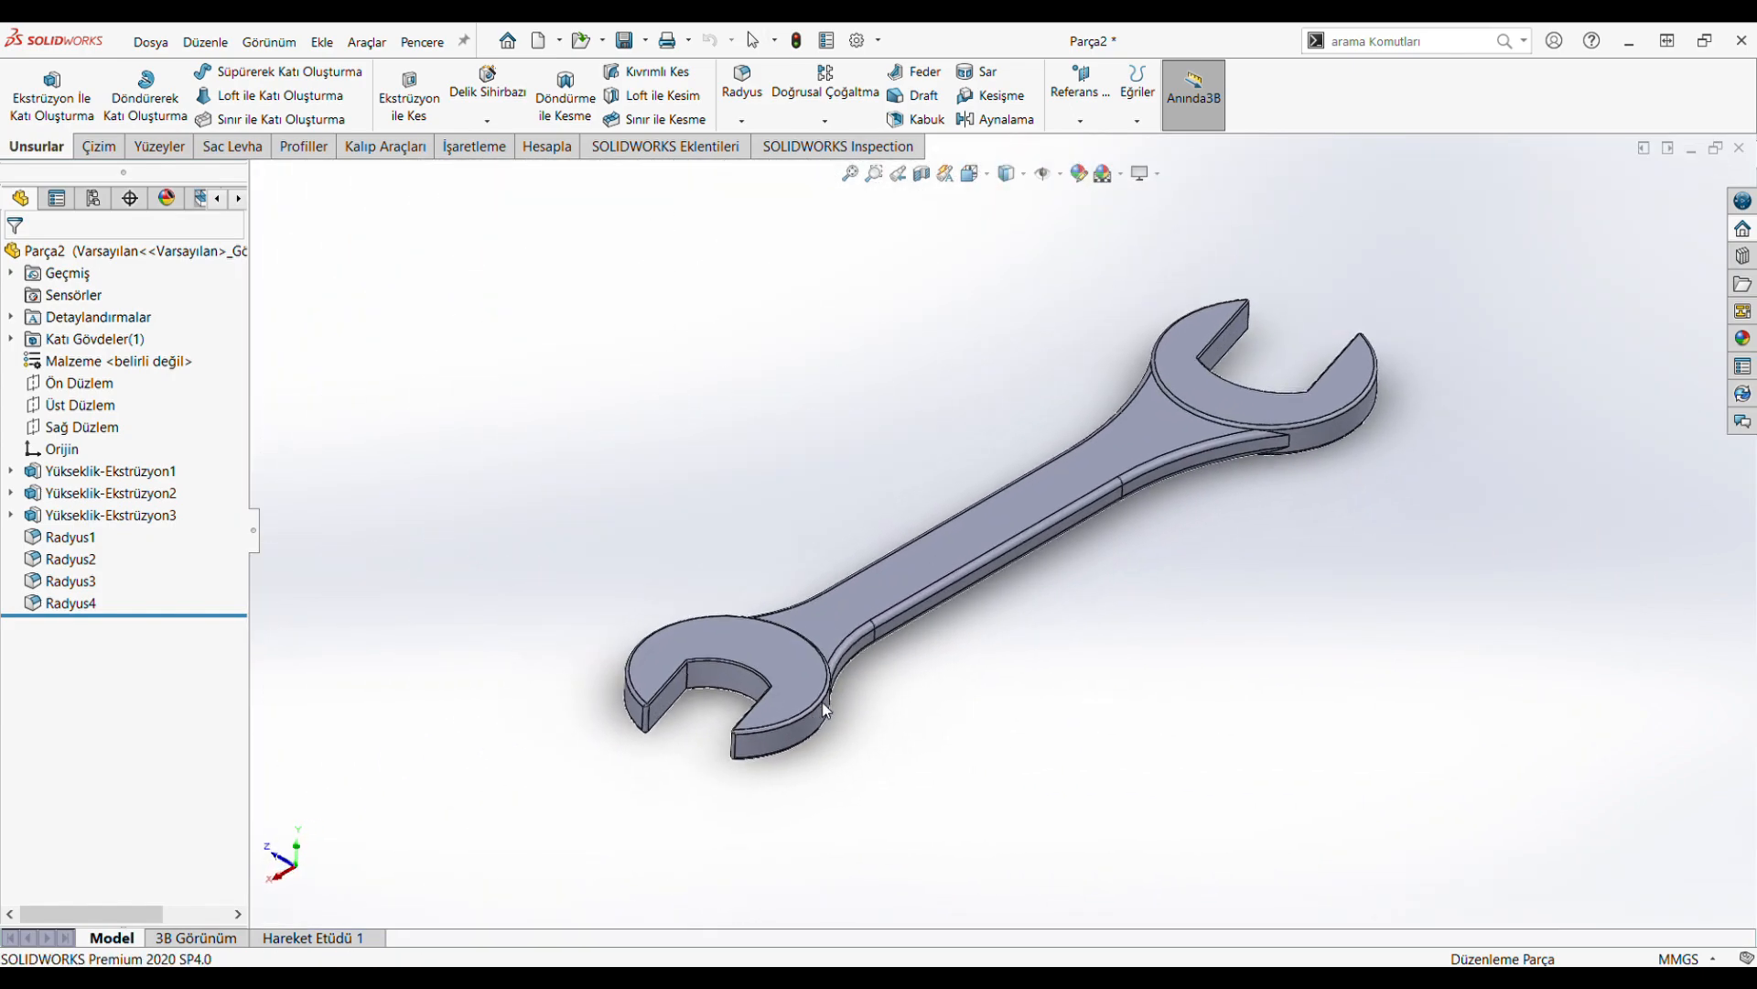
{"action": "left_click", "coordinate": [974, 173]}
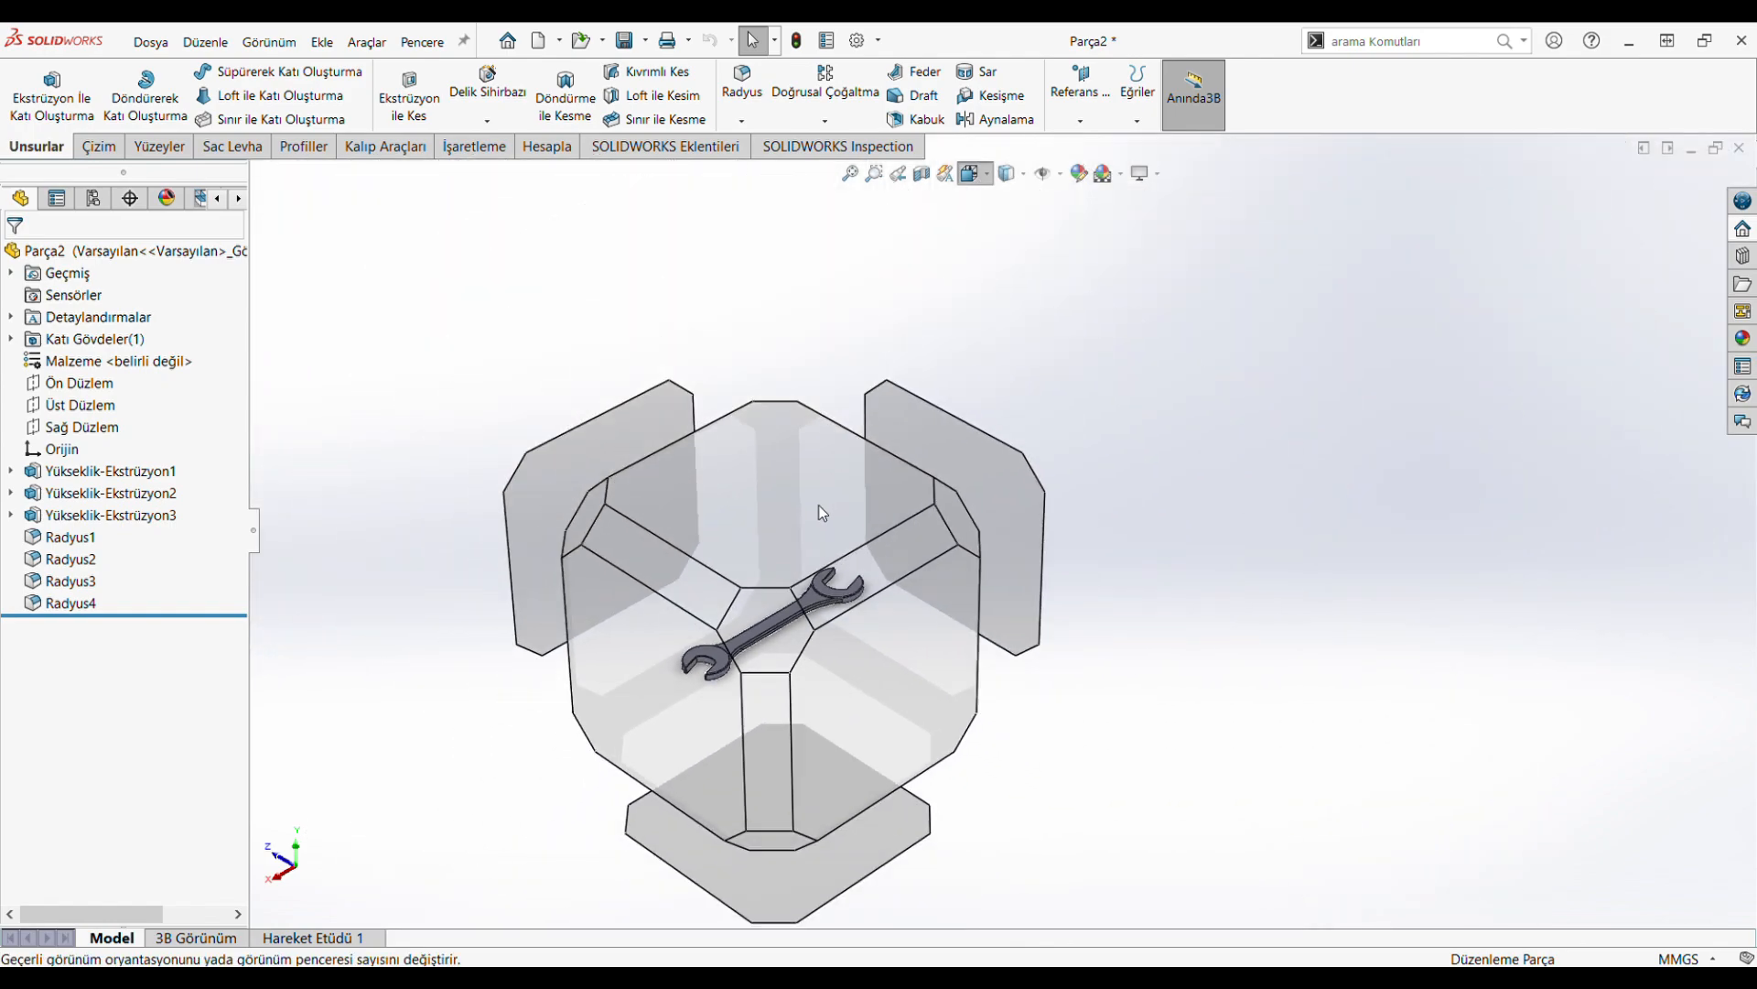
{"action": "left_click", "coordinate": [819, 506]}
{"action": "left_click", "coordinate": [1007, 175]}
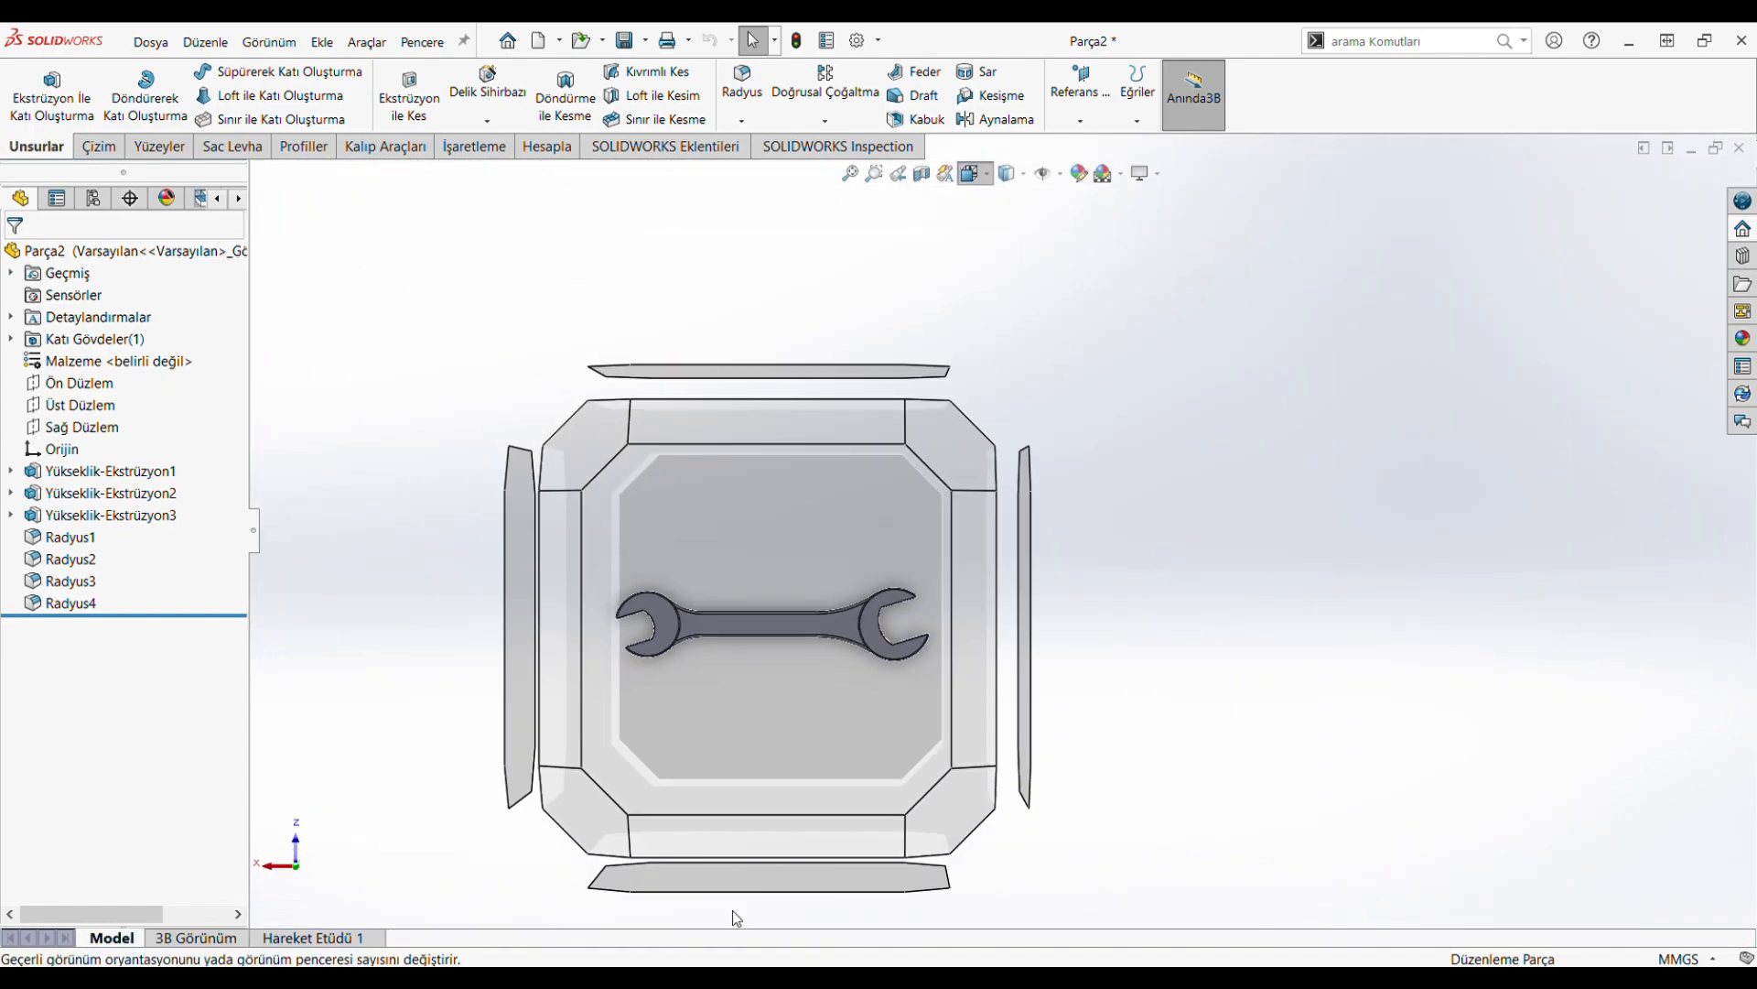
{"action": "left_click", "coordinate": [744, 886]}
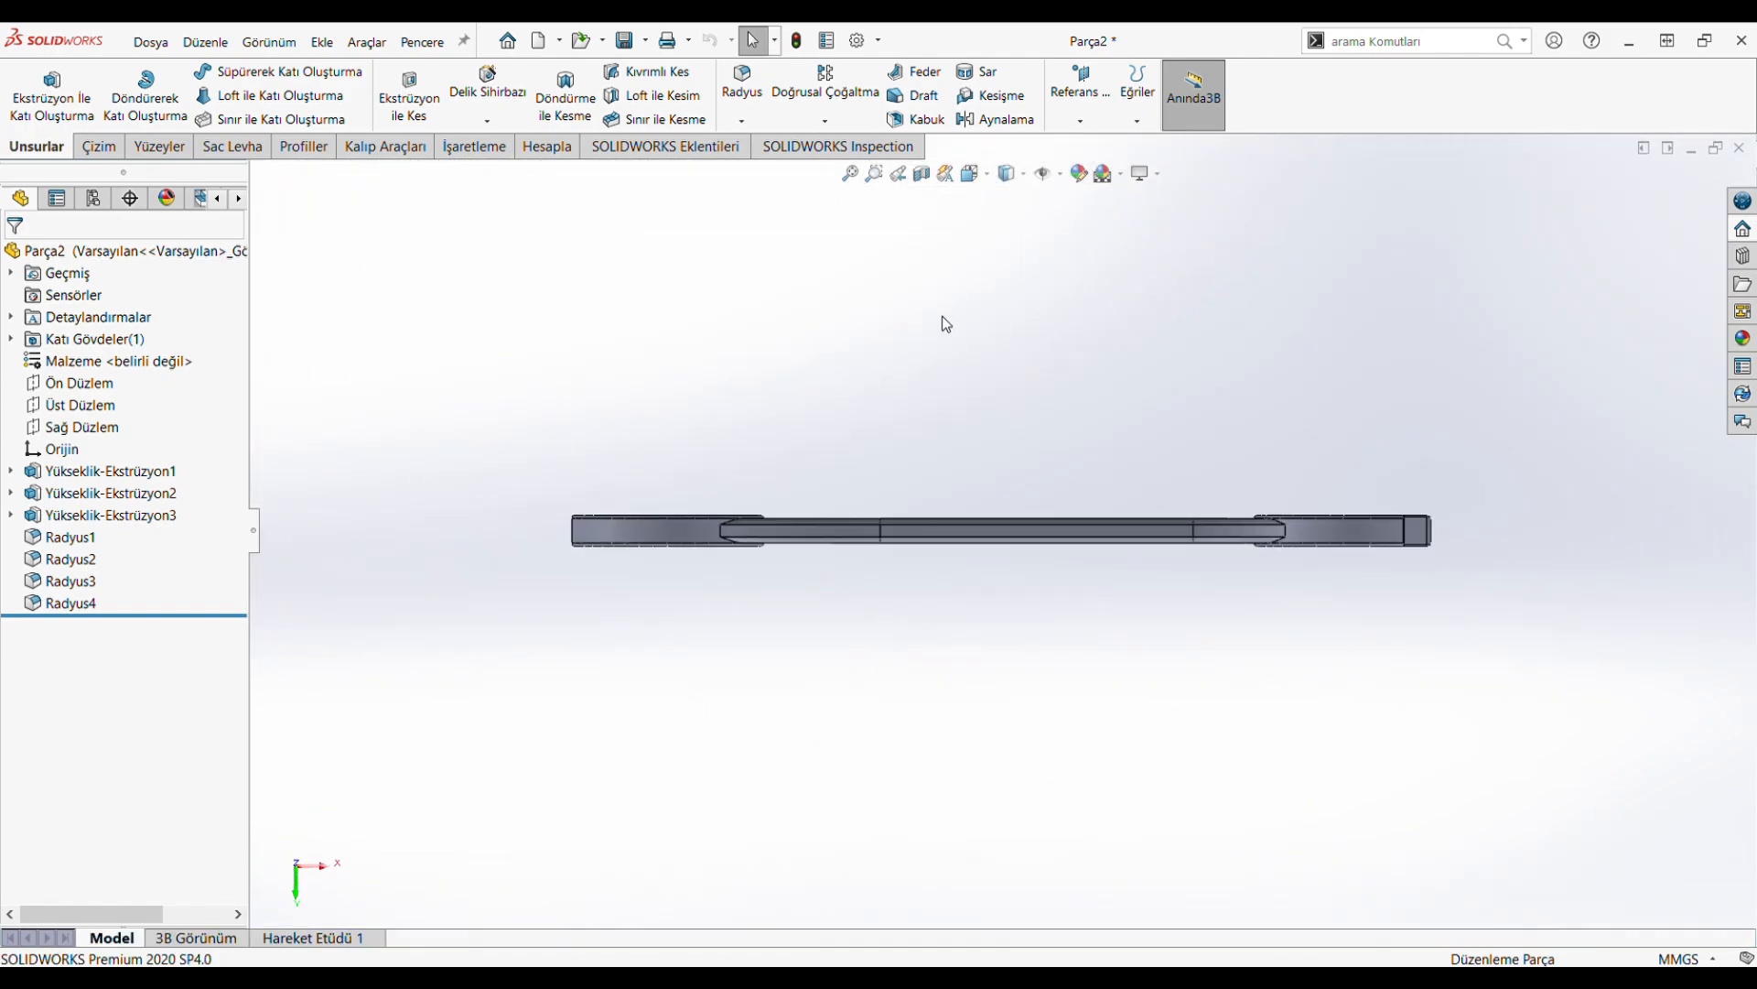
{"action": "middle_click_drag", "start_coordinate": [979, 364], "coordinate": [906, 520]}
{"action": "left_click", "coordinate": [975, 174]}
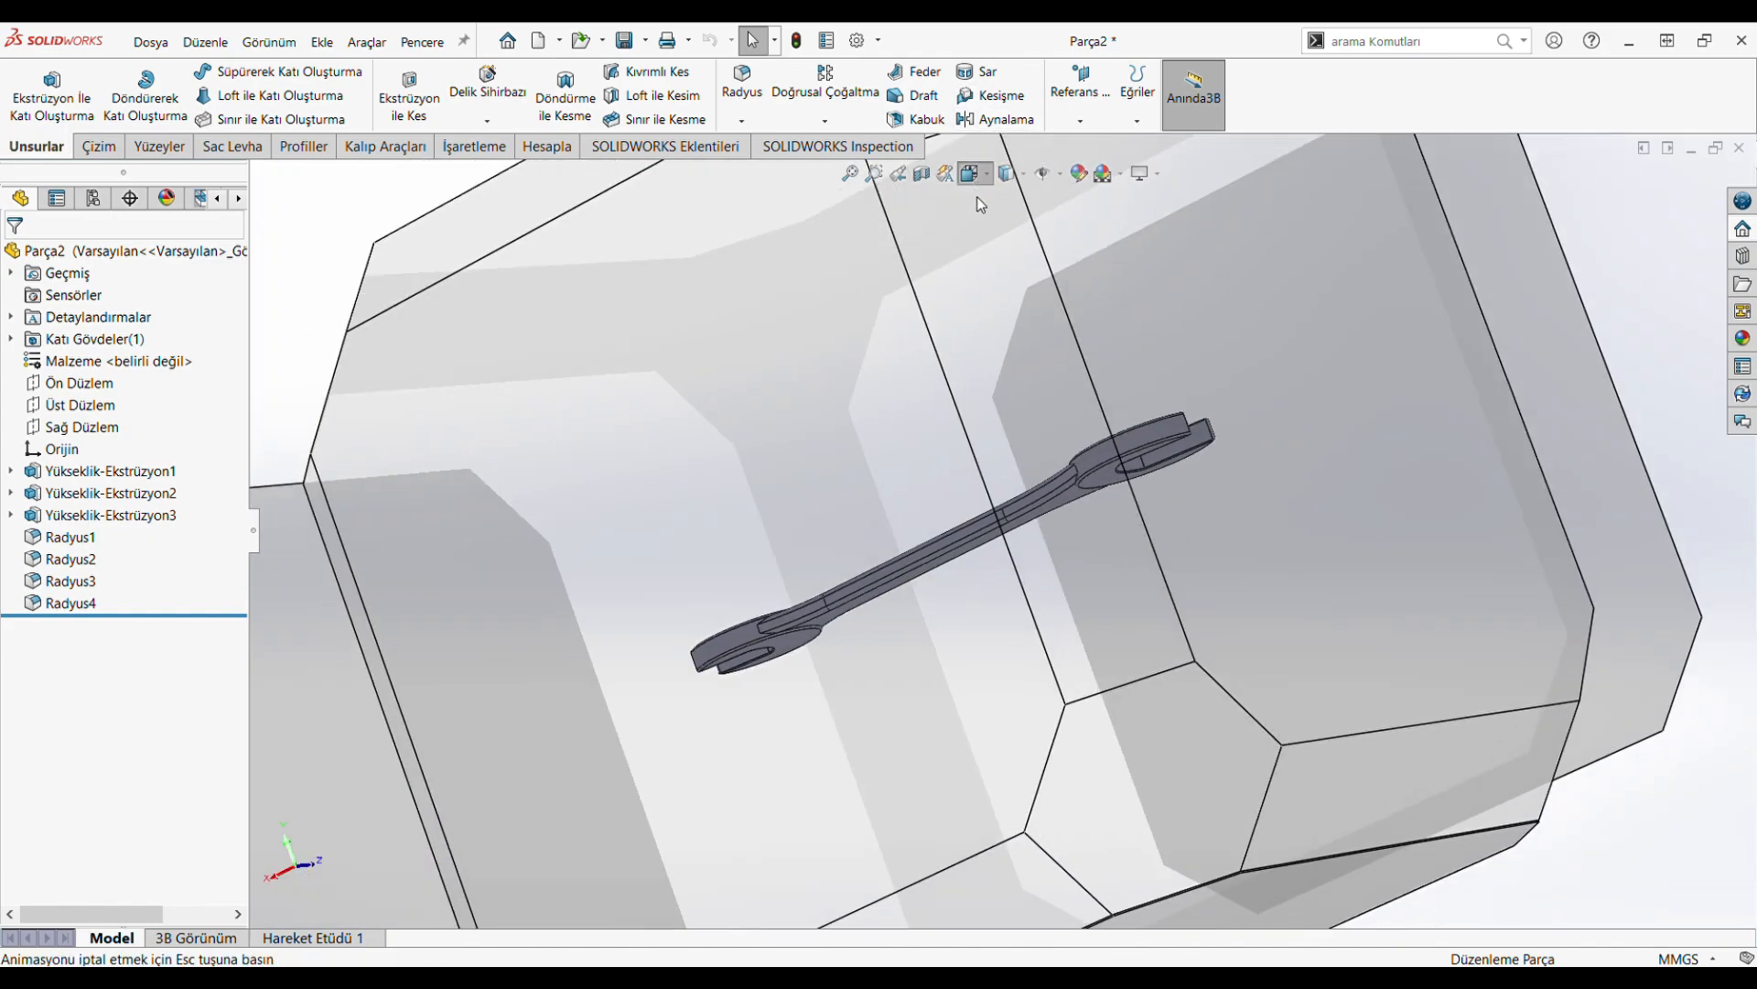
{"action": "left_click", "coordinate": [739, 443]}
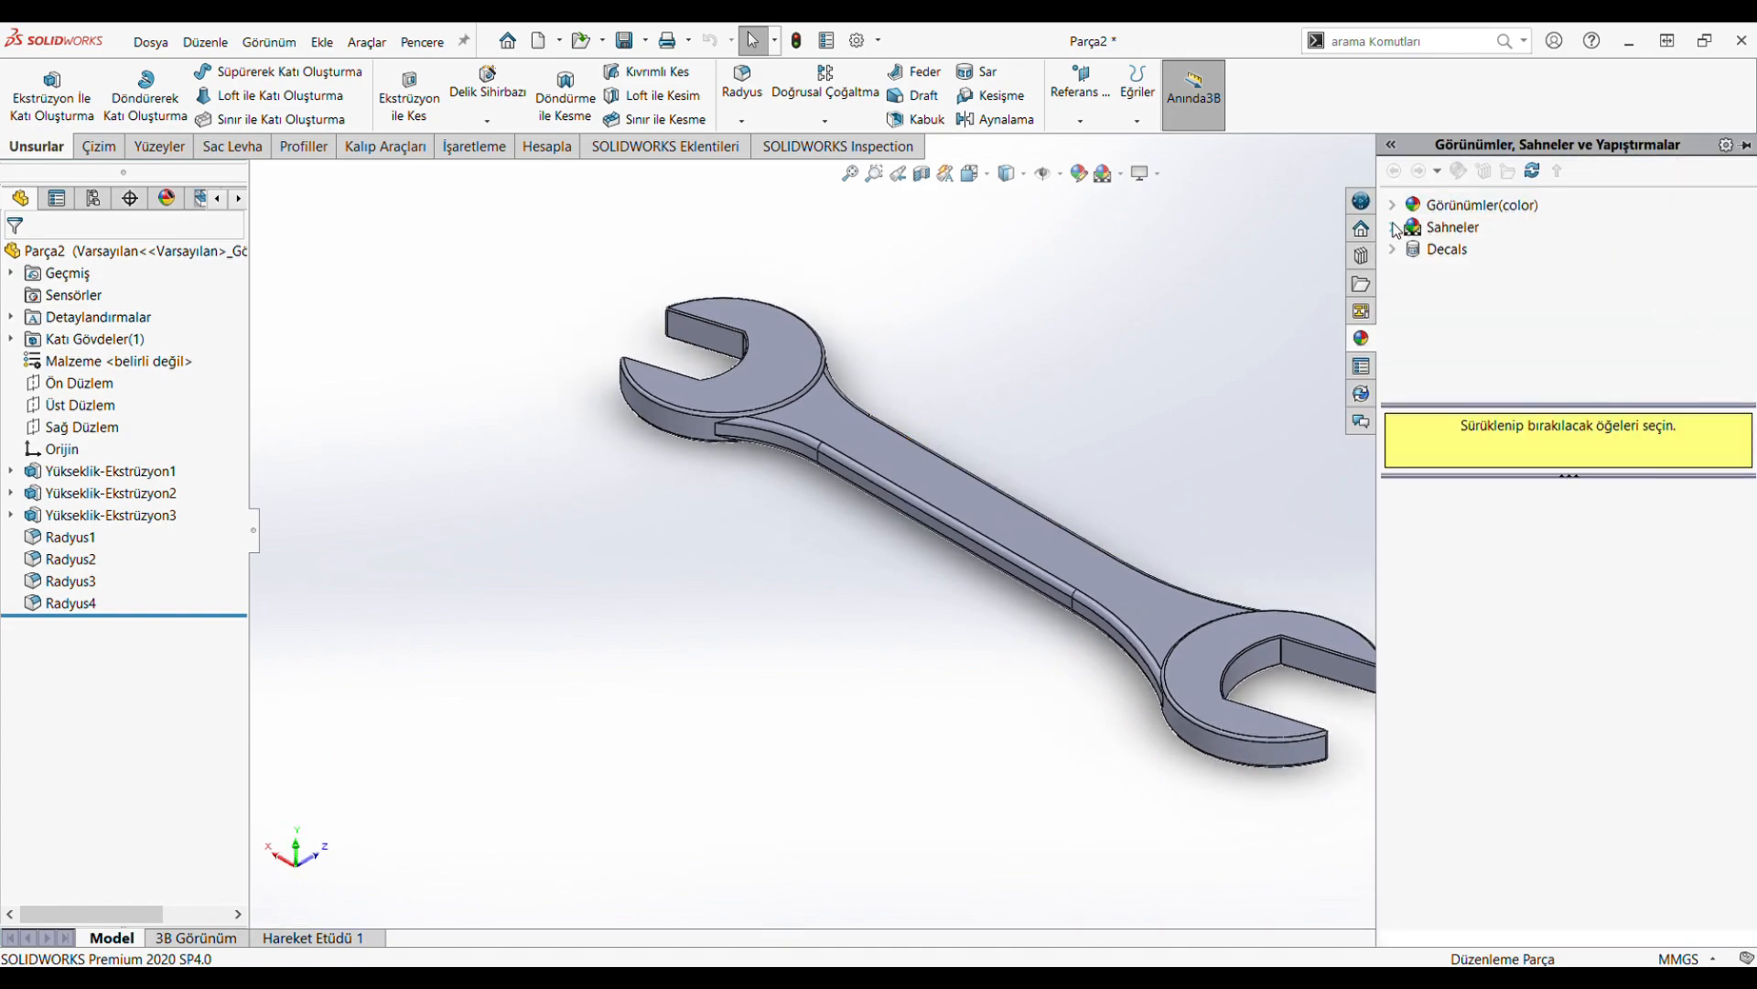
Apply the polished steel appearance from the Metal > Steel library to the whole wrench
{"action": "left_click", "coordinate": [1394, 228]}
{"action": "left_click", "coordinate": [1396, 226]}
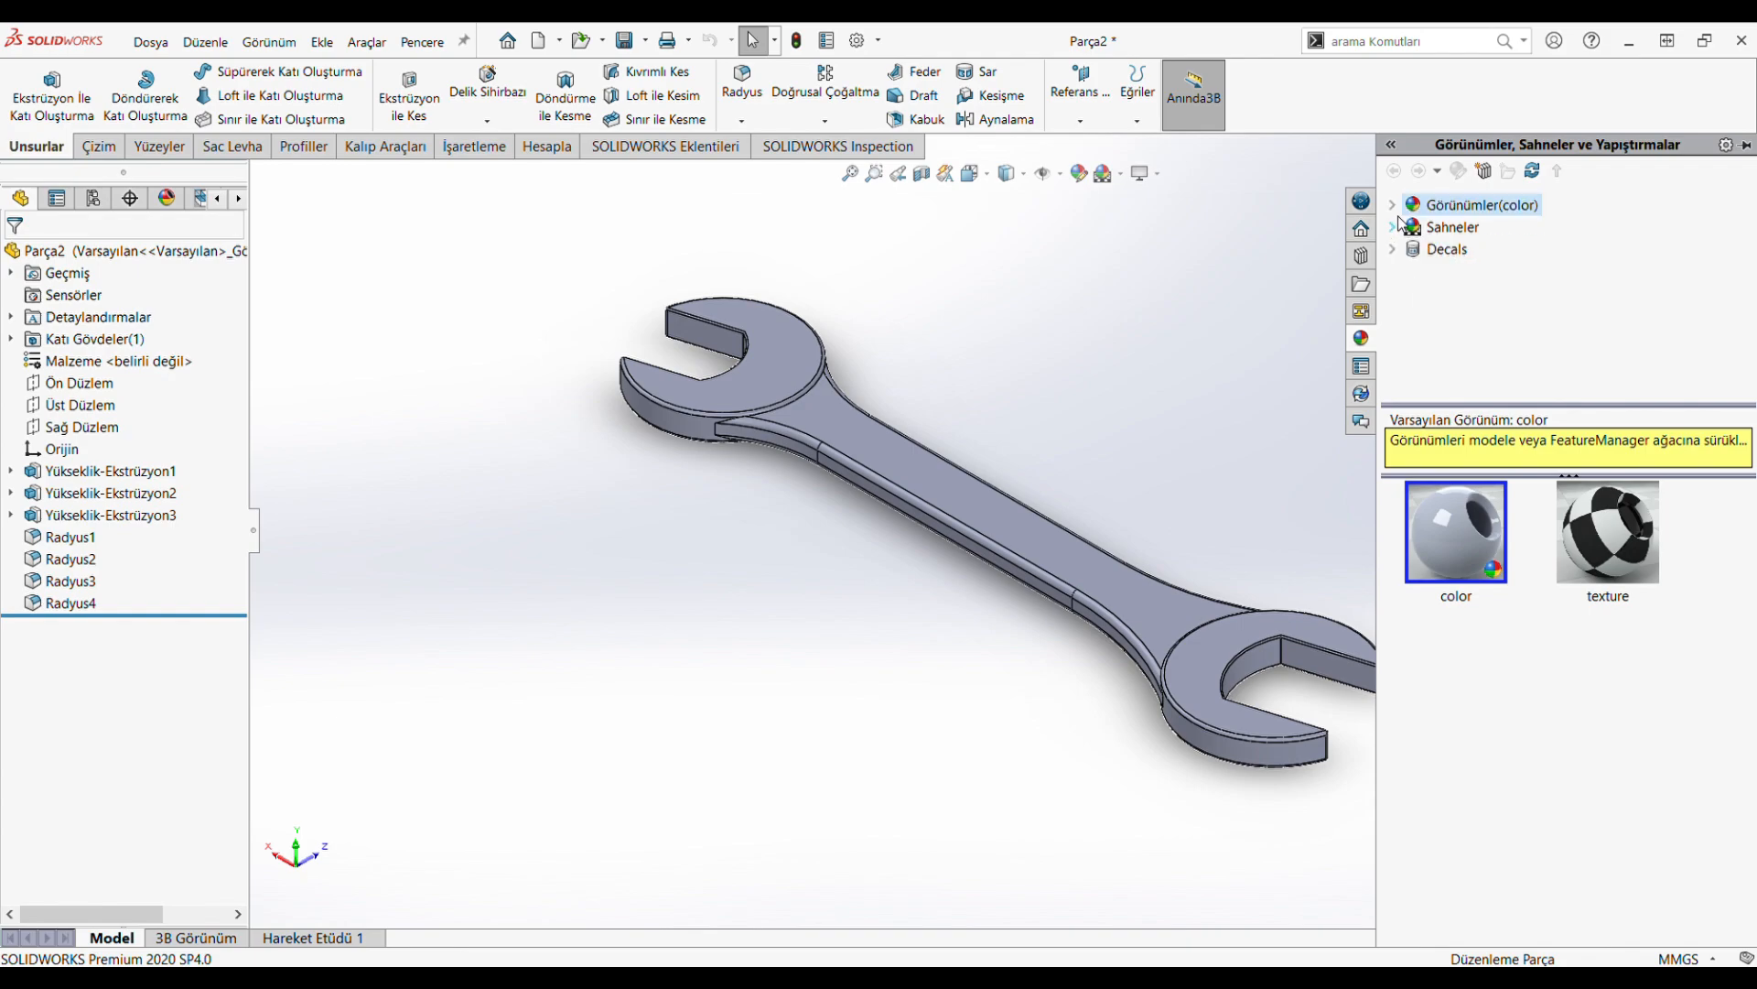
{"action": "left_click", "coordinate": [1452, 229]}
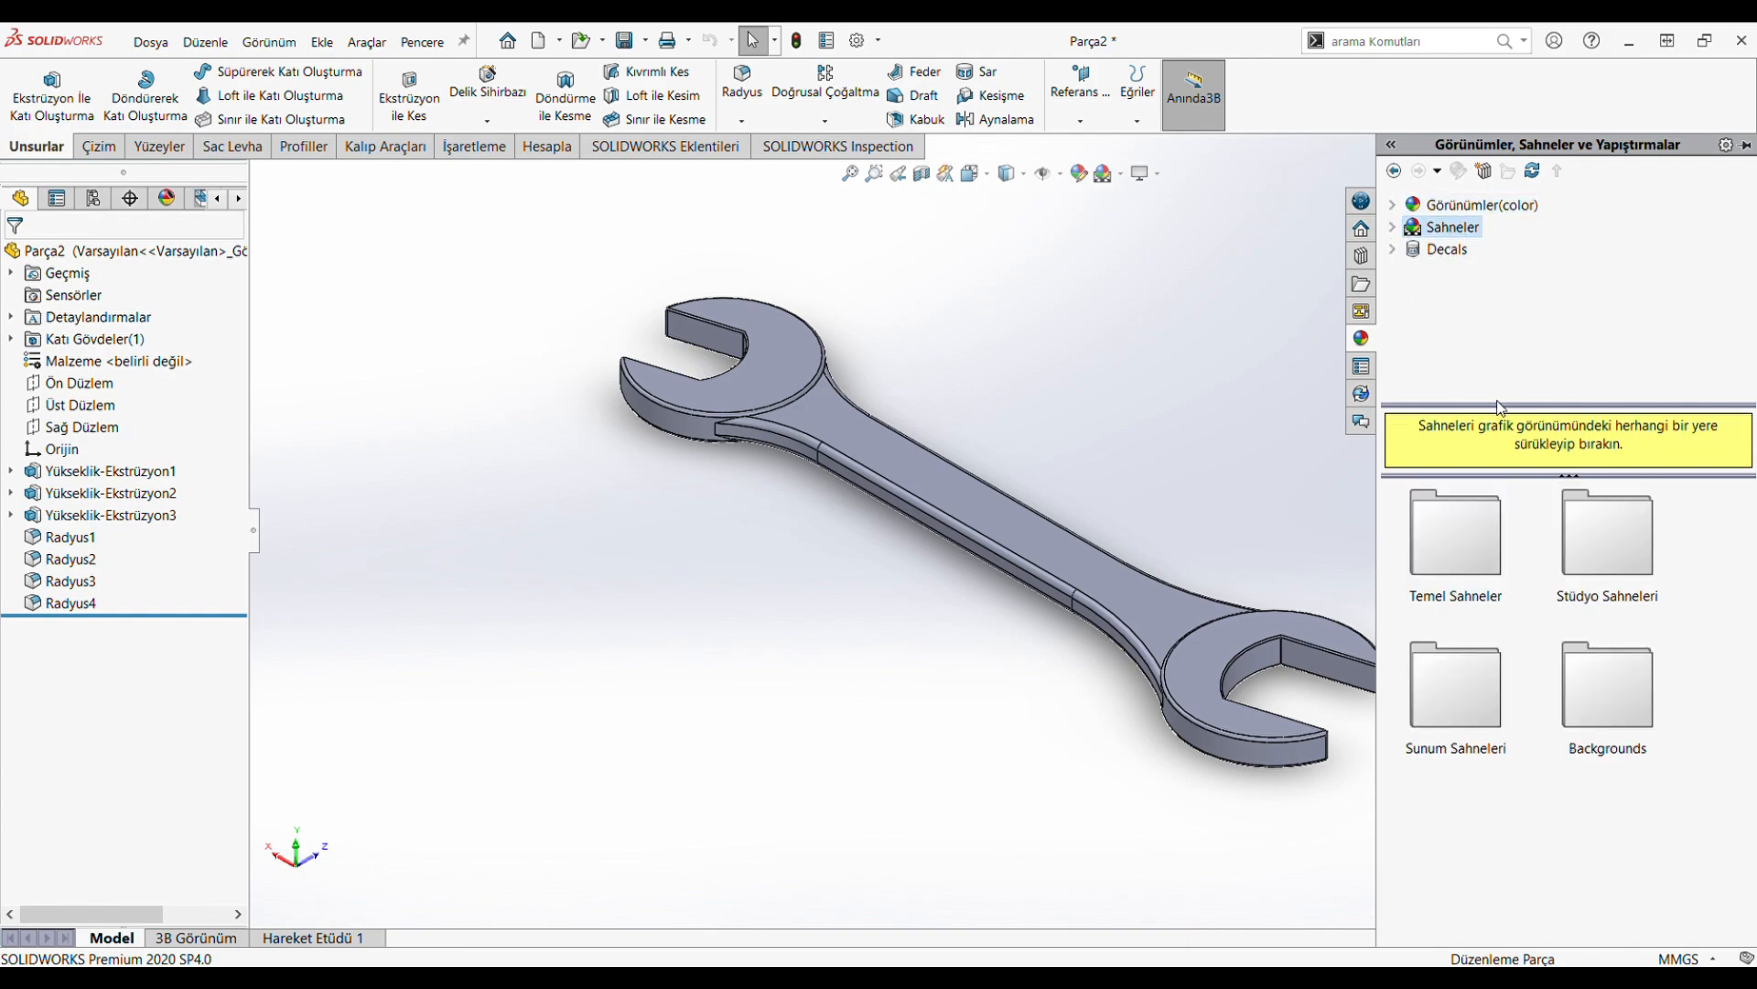
{"action": "left_click", "coordinate": [1467, 205]}
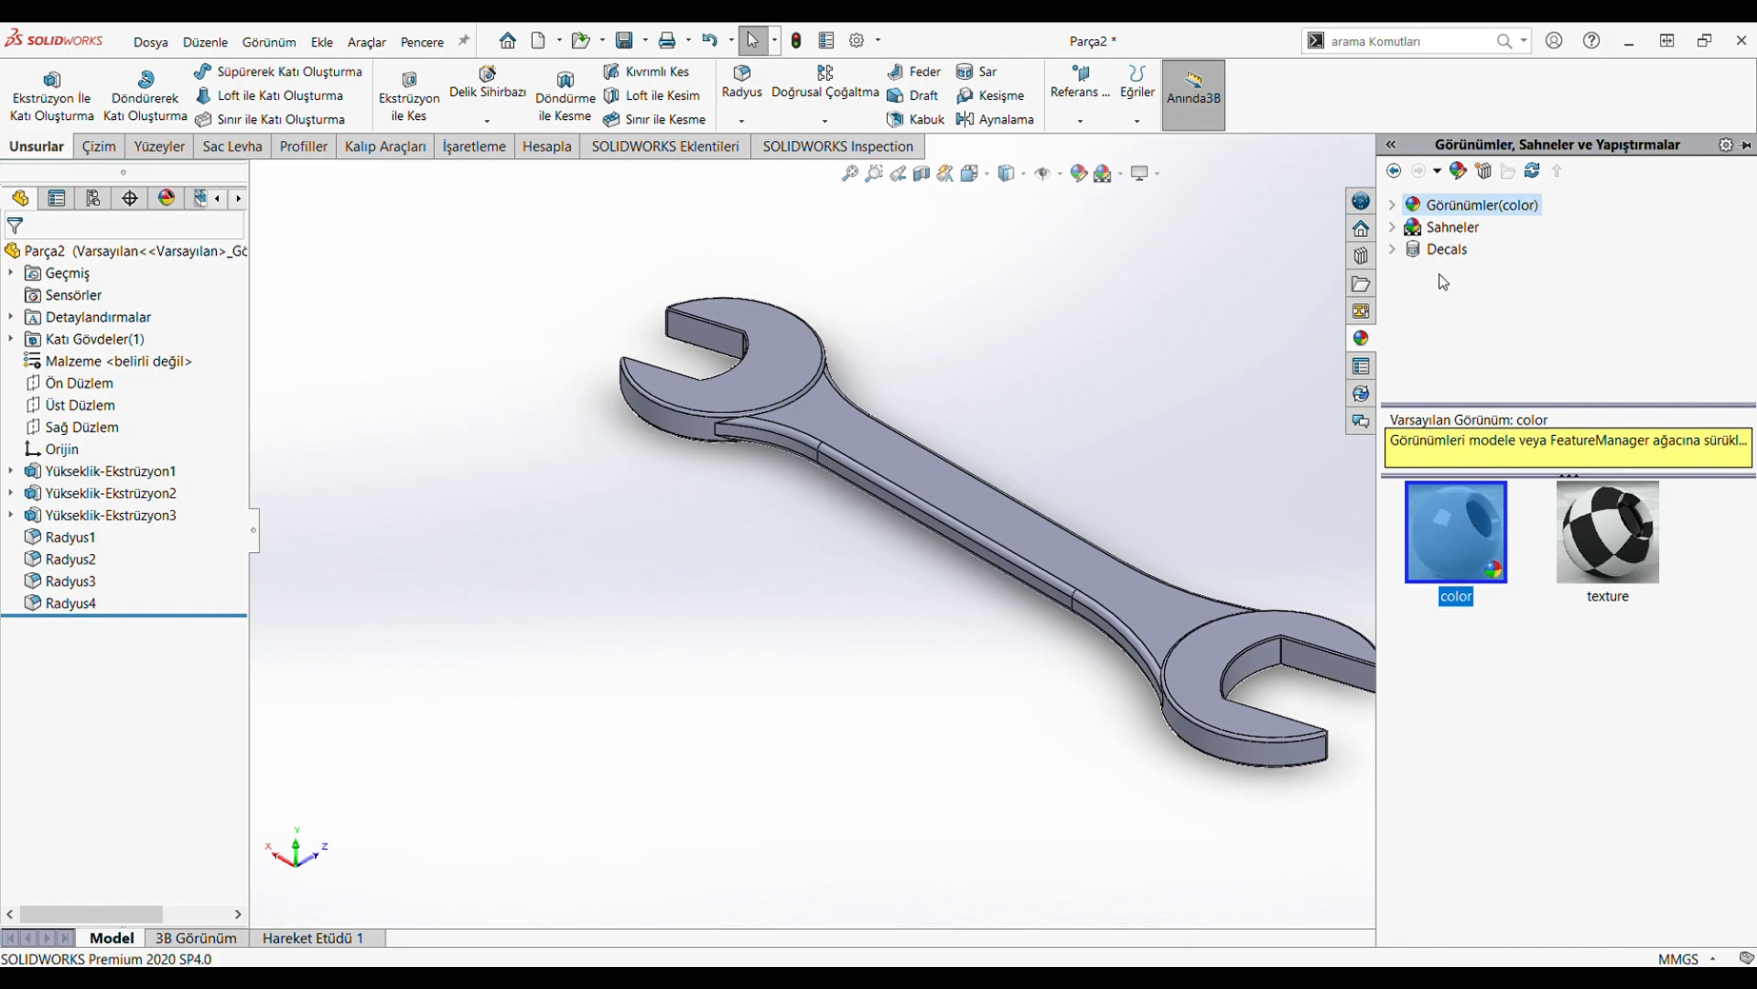
{"action": "left_click", "coordinate": [1397, 203]}
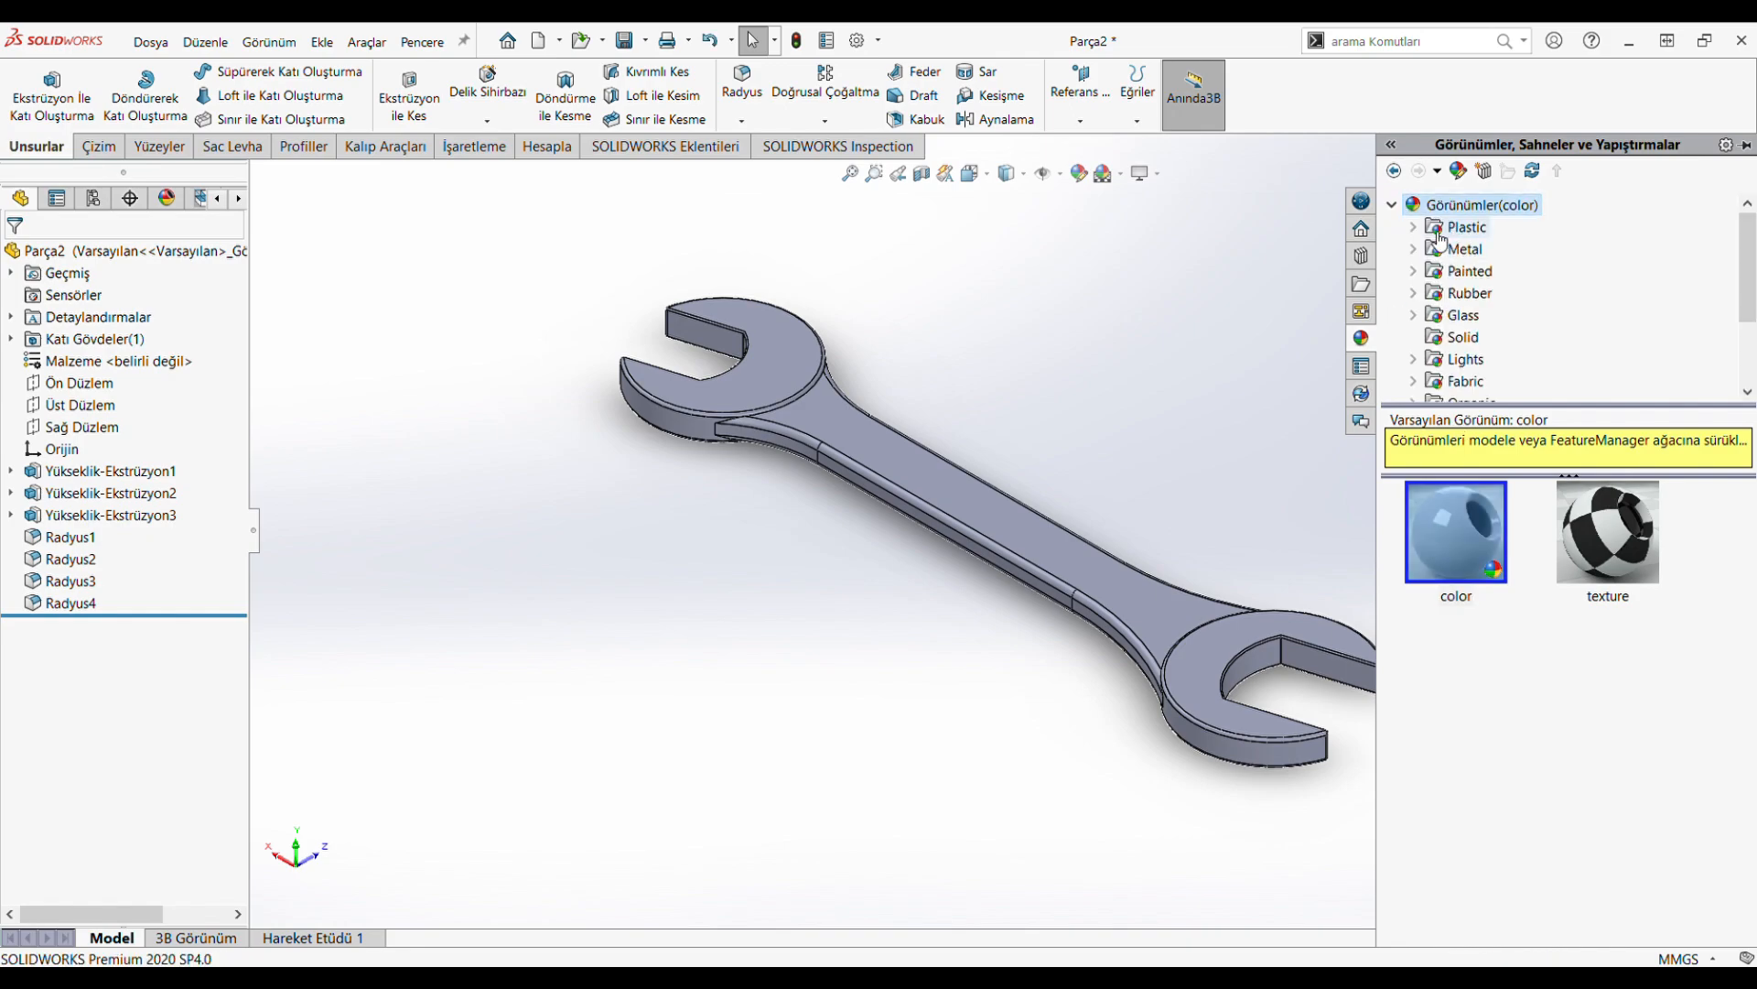
{"action": "left_click", "coordinate": [1415, 253]}
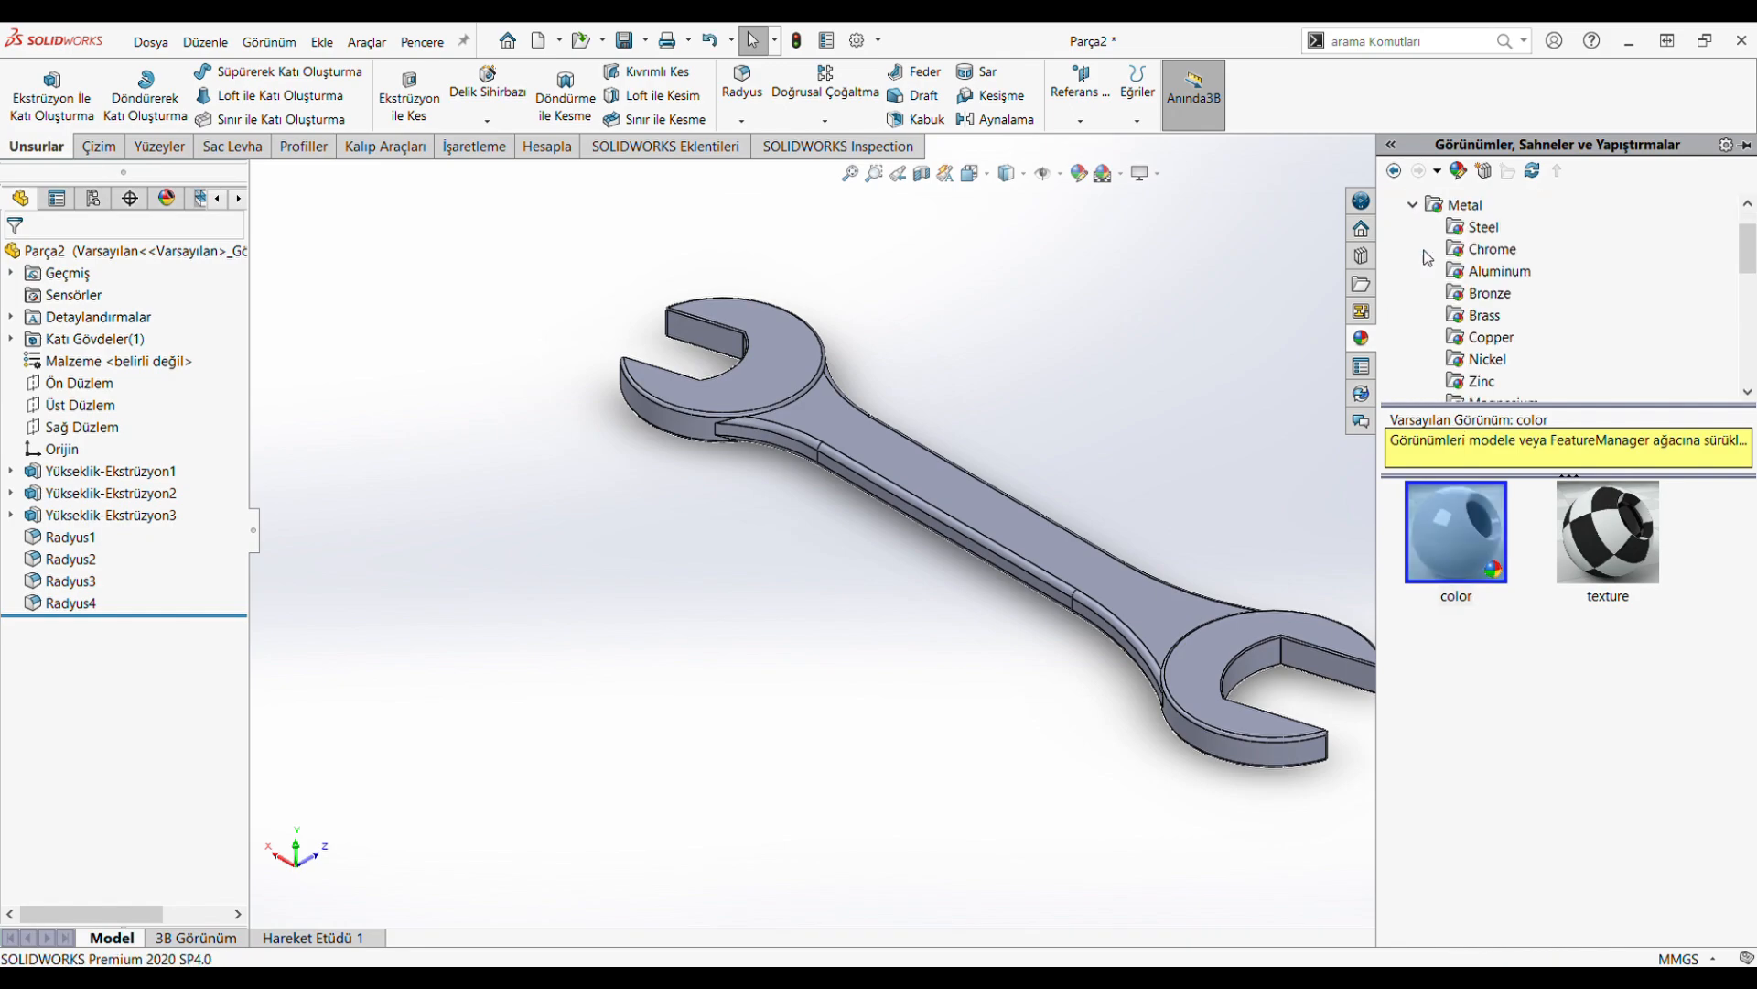
{"action": "left_click", "coordinate": [1483, 231]}
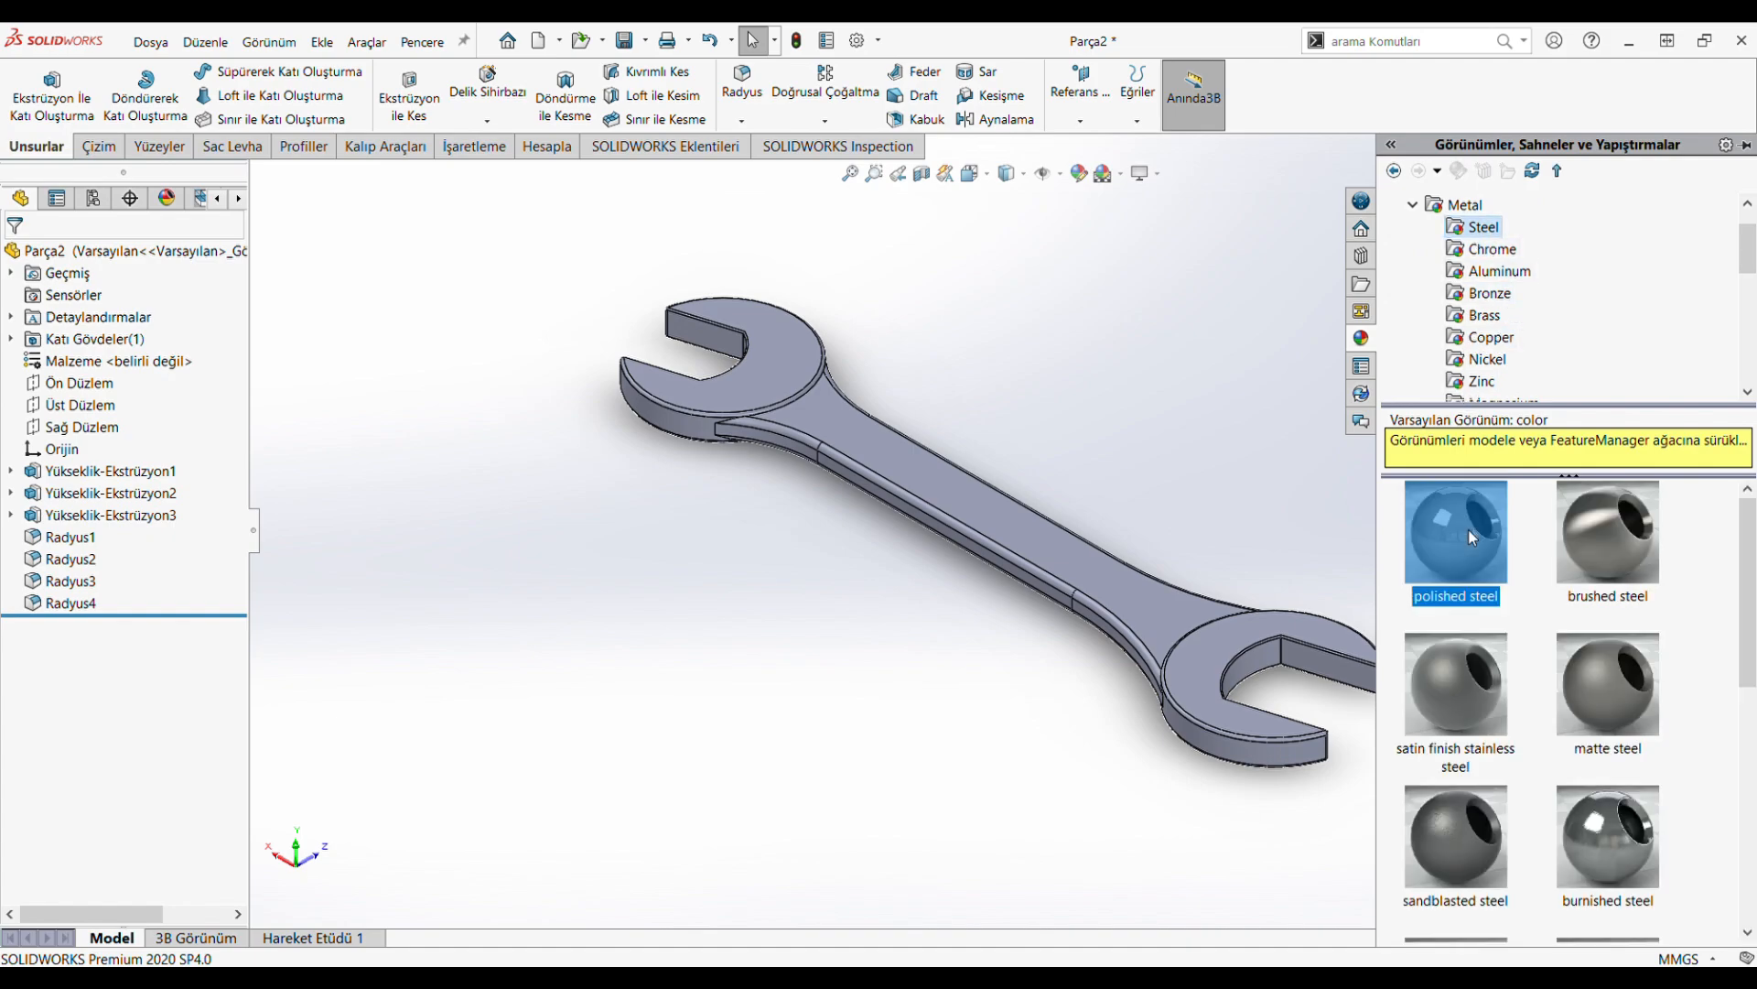
{"action": "left_click_drag", "start_coordinate": [1348, 554], "coordinate": [1059, 542]}
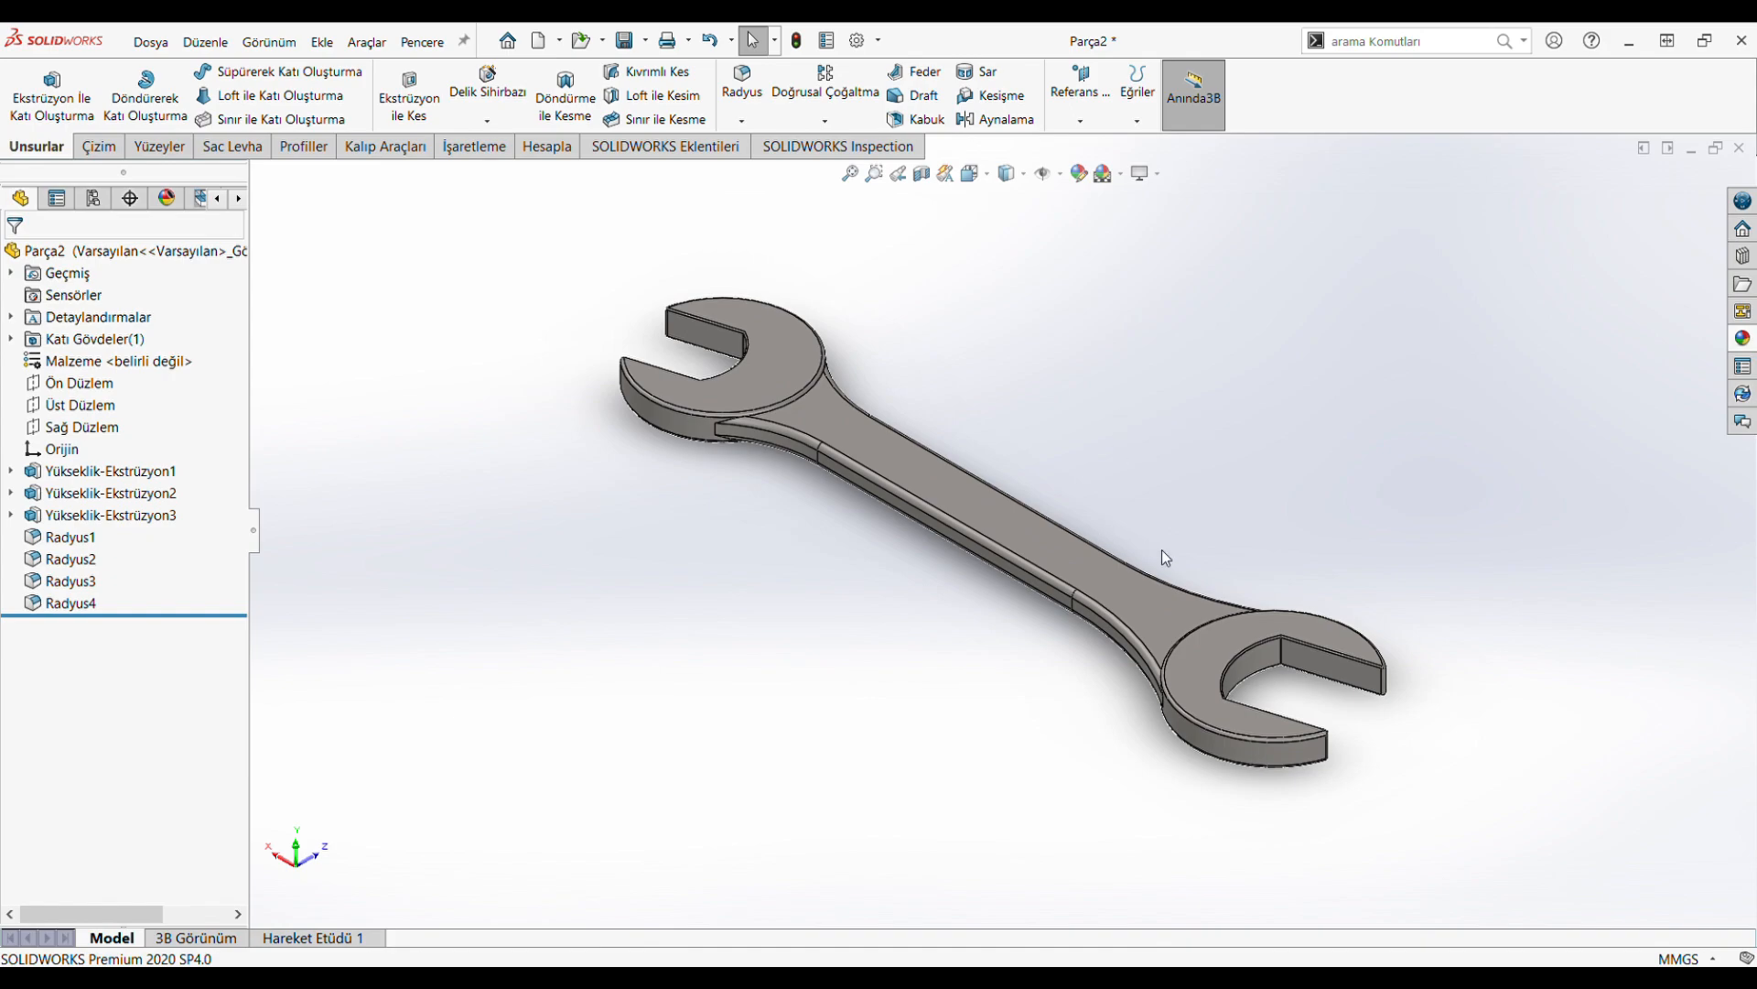
Display the feature and sketch dimensions of the handle extrusion with the wrench seen from the top
{"action": "middle_click_drag", "start_coordinate": [1163, 558], "coordinate": [1093, 467]}
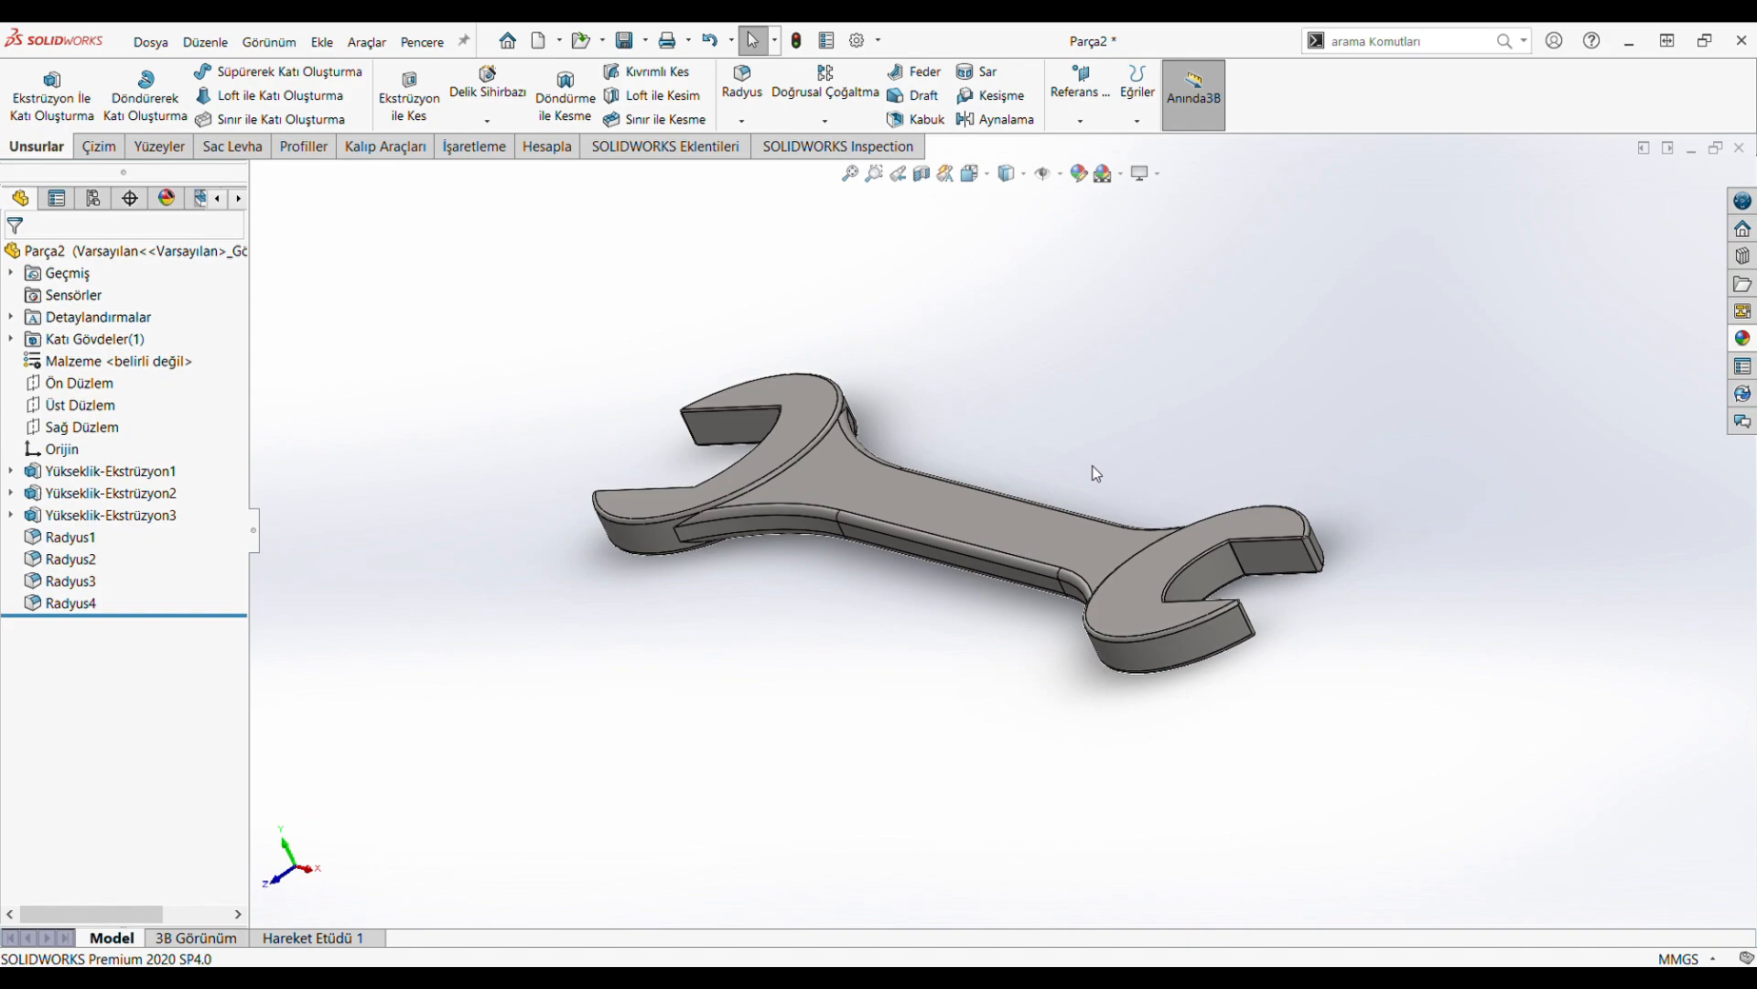
{"action": "left_click", "coordinate": [830, 478]}
{"action": "mouse_move", "coordinate": [833, 715]}
{"action": "middle_mouse_down"}
{"action": "mouse_move", "coordinate": [968, 812]}
{"action": "mouse_move", "coordinate": [948, 778]}
{"action": "middle_mouse_up"}
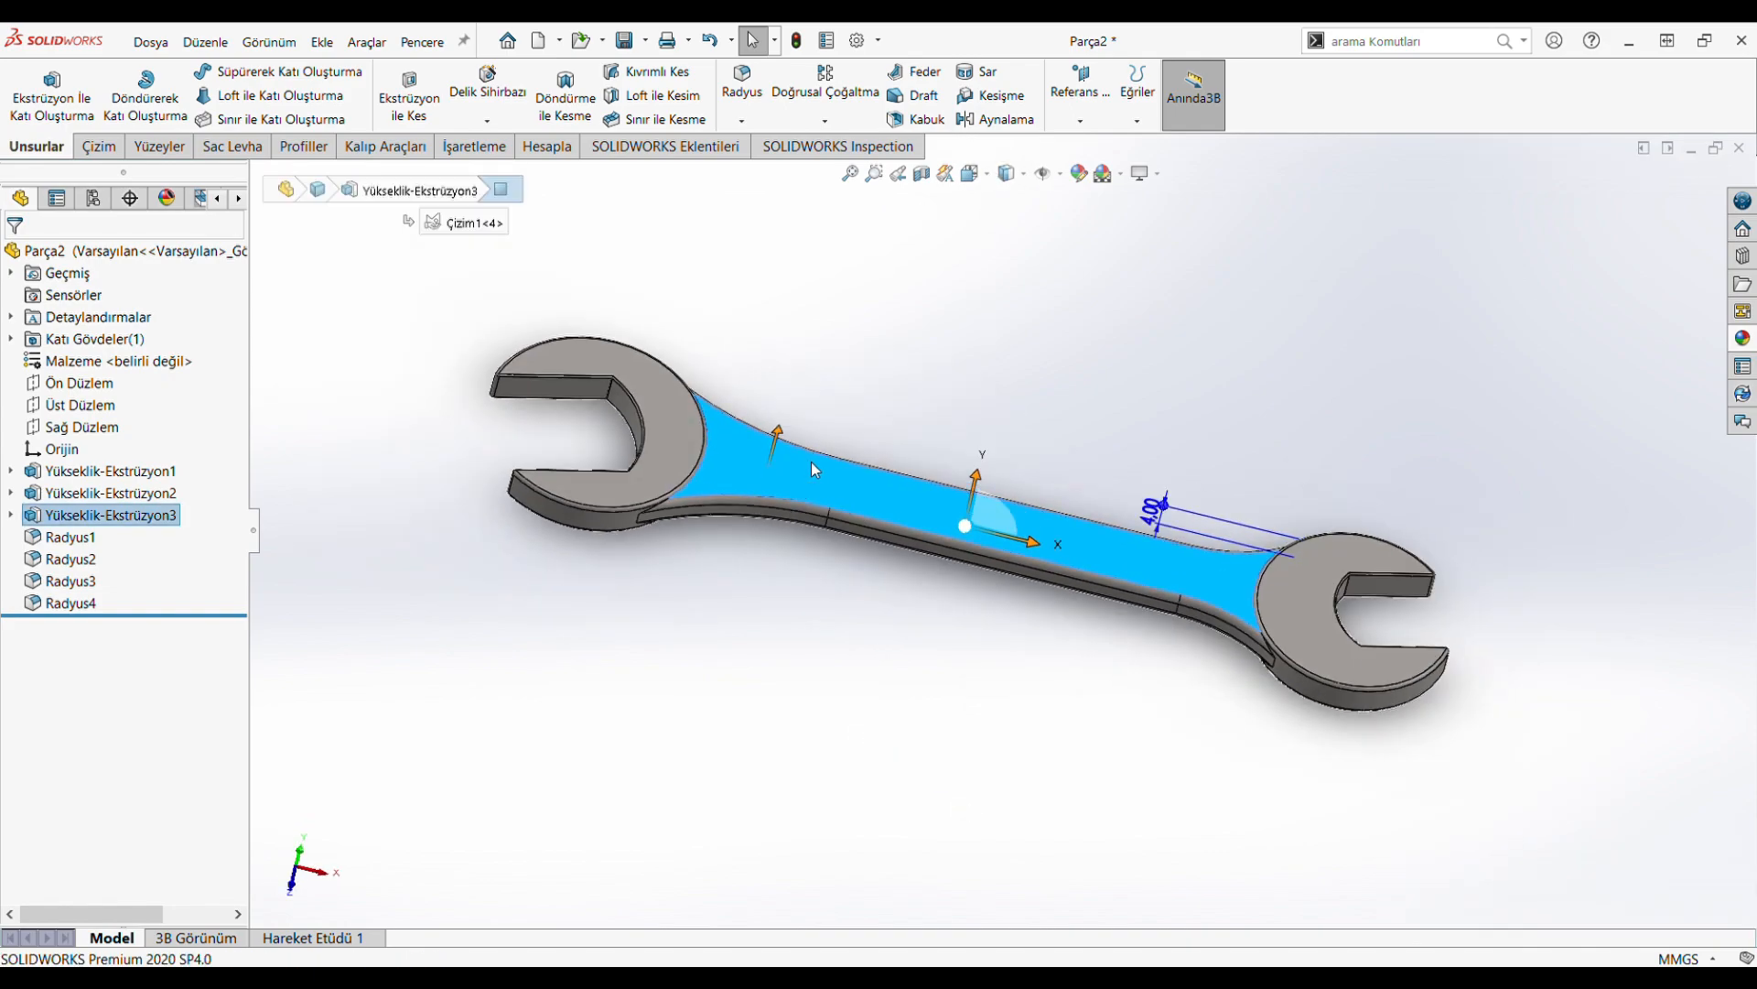
{"action": "double_click", "coordinate": [810, 470]}
{"action": "left_click", "coordinate": [975, 173]}
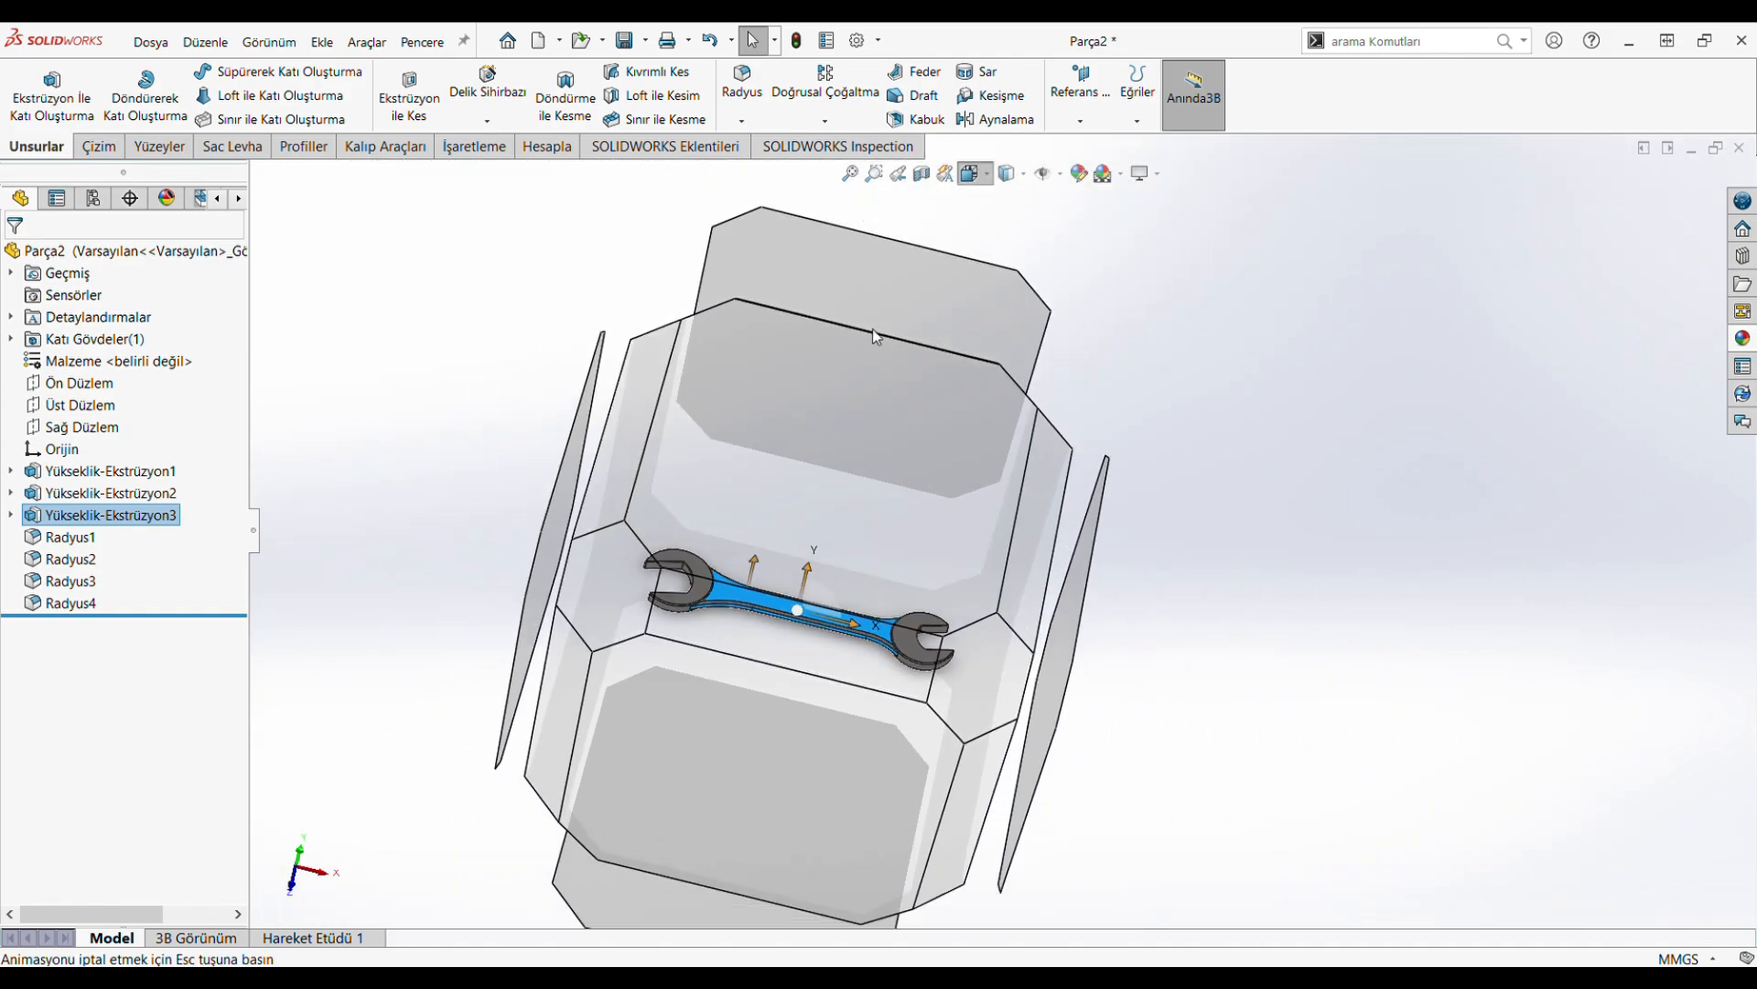
{"action": "left_click", "coordinate": [825, 475]}
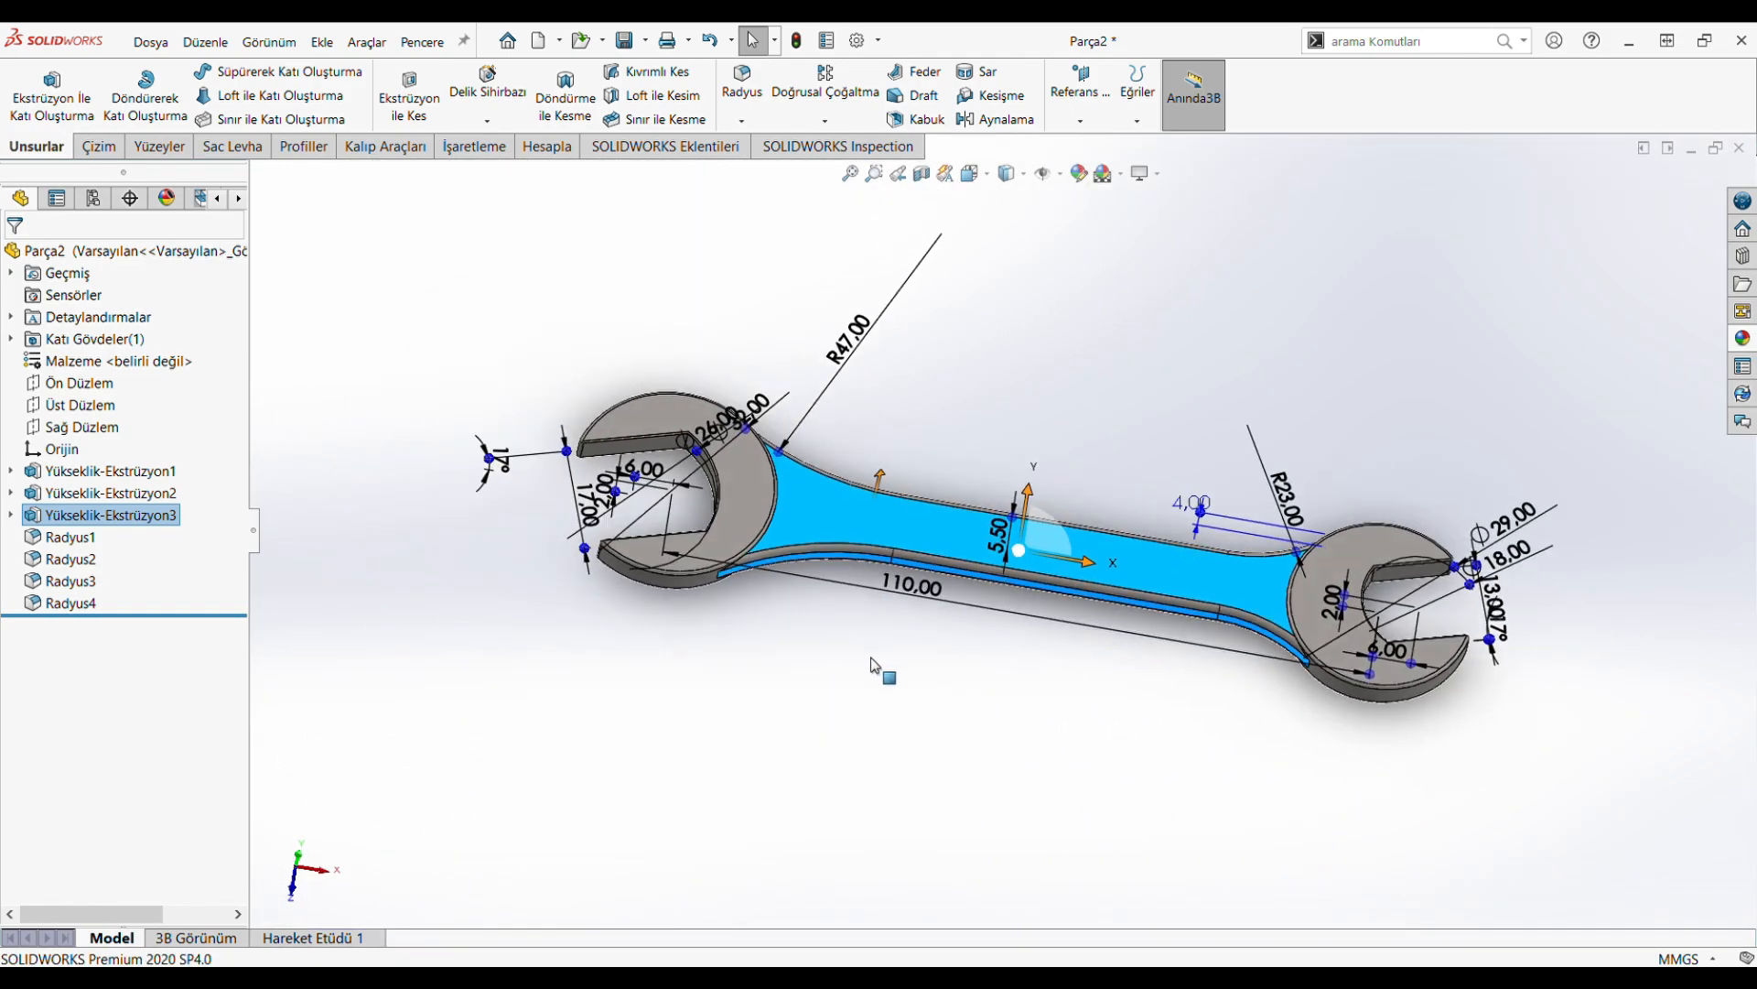
{"action": "left_click", "coordinate": [1012, 690]}
{"action": "double_click", "coordinate": [940, 591]}
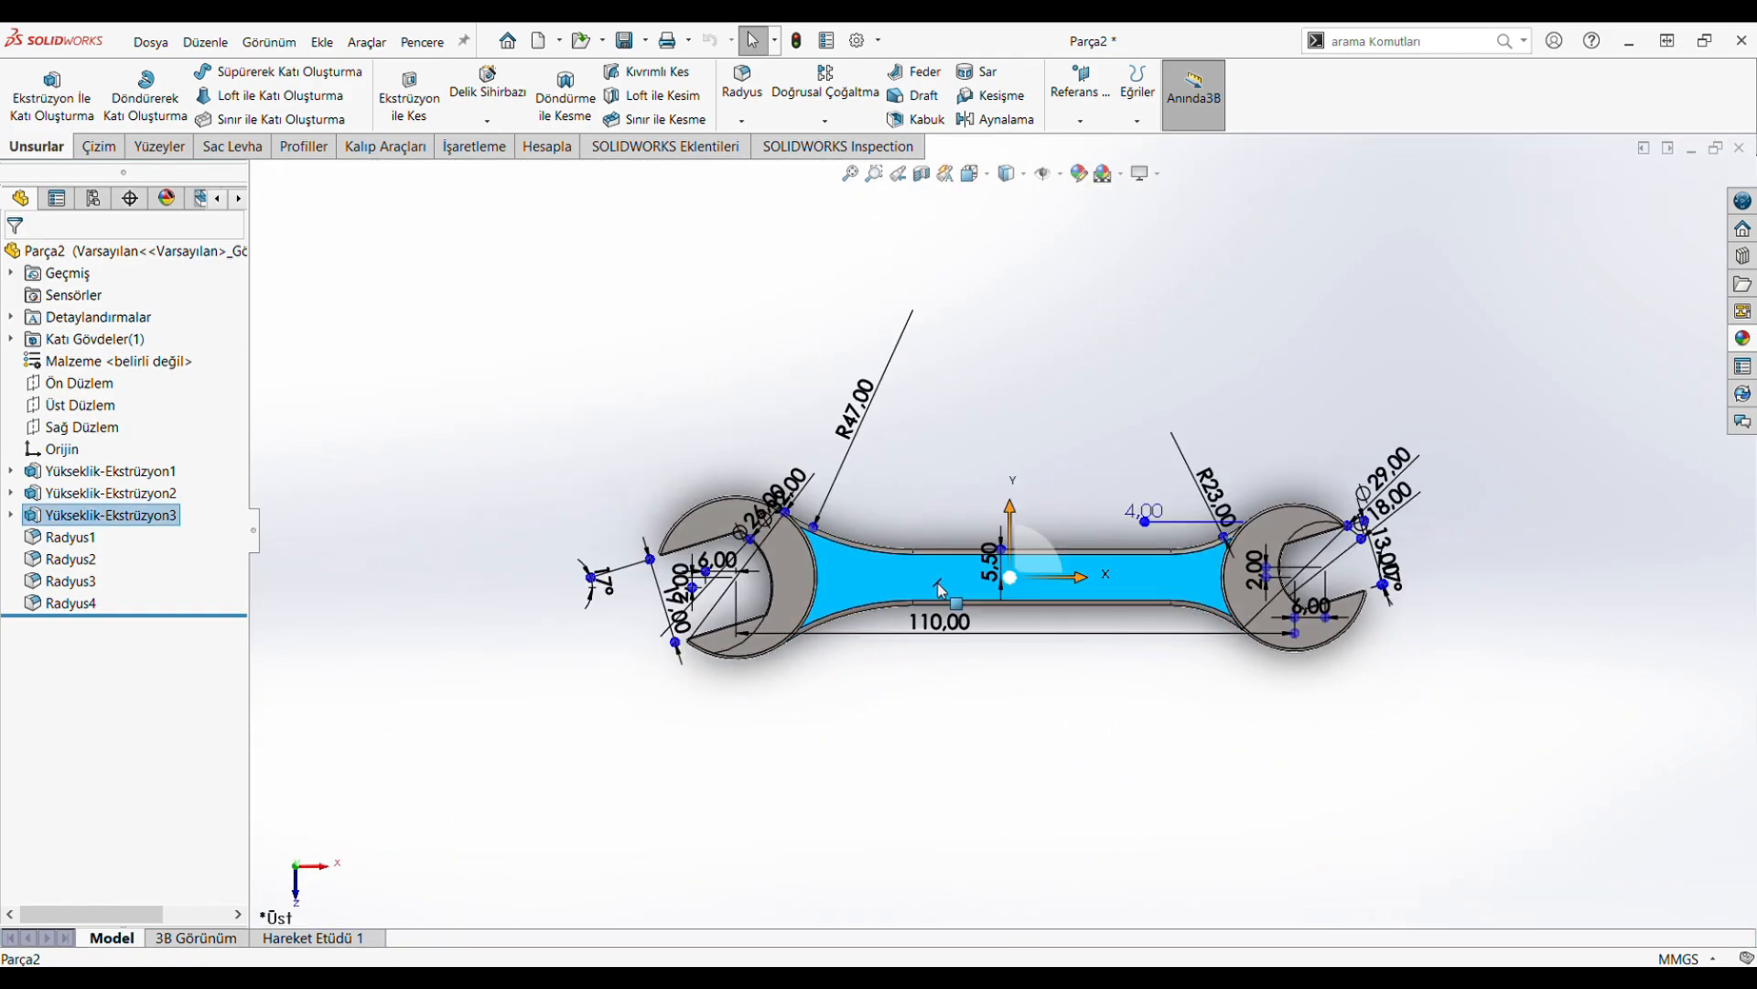
{"action": "scroll", "coordinate": [802, 519], "scroll_direction": "down", "scroll_amount": 1}
{"action": "scroll", "coordinate": [1538, 540], "scroll_direction": "down", "scroll_amount": 1}
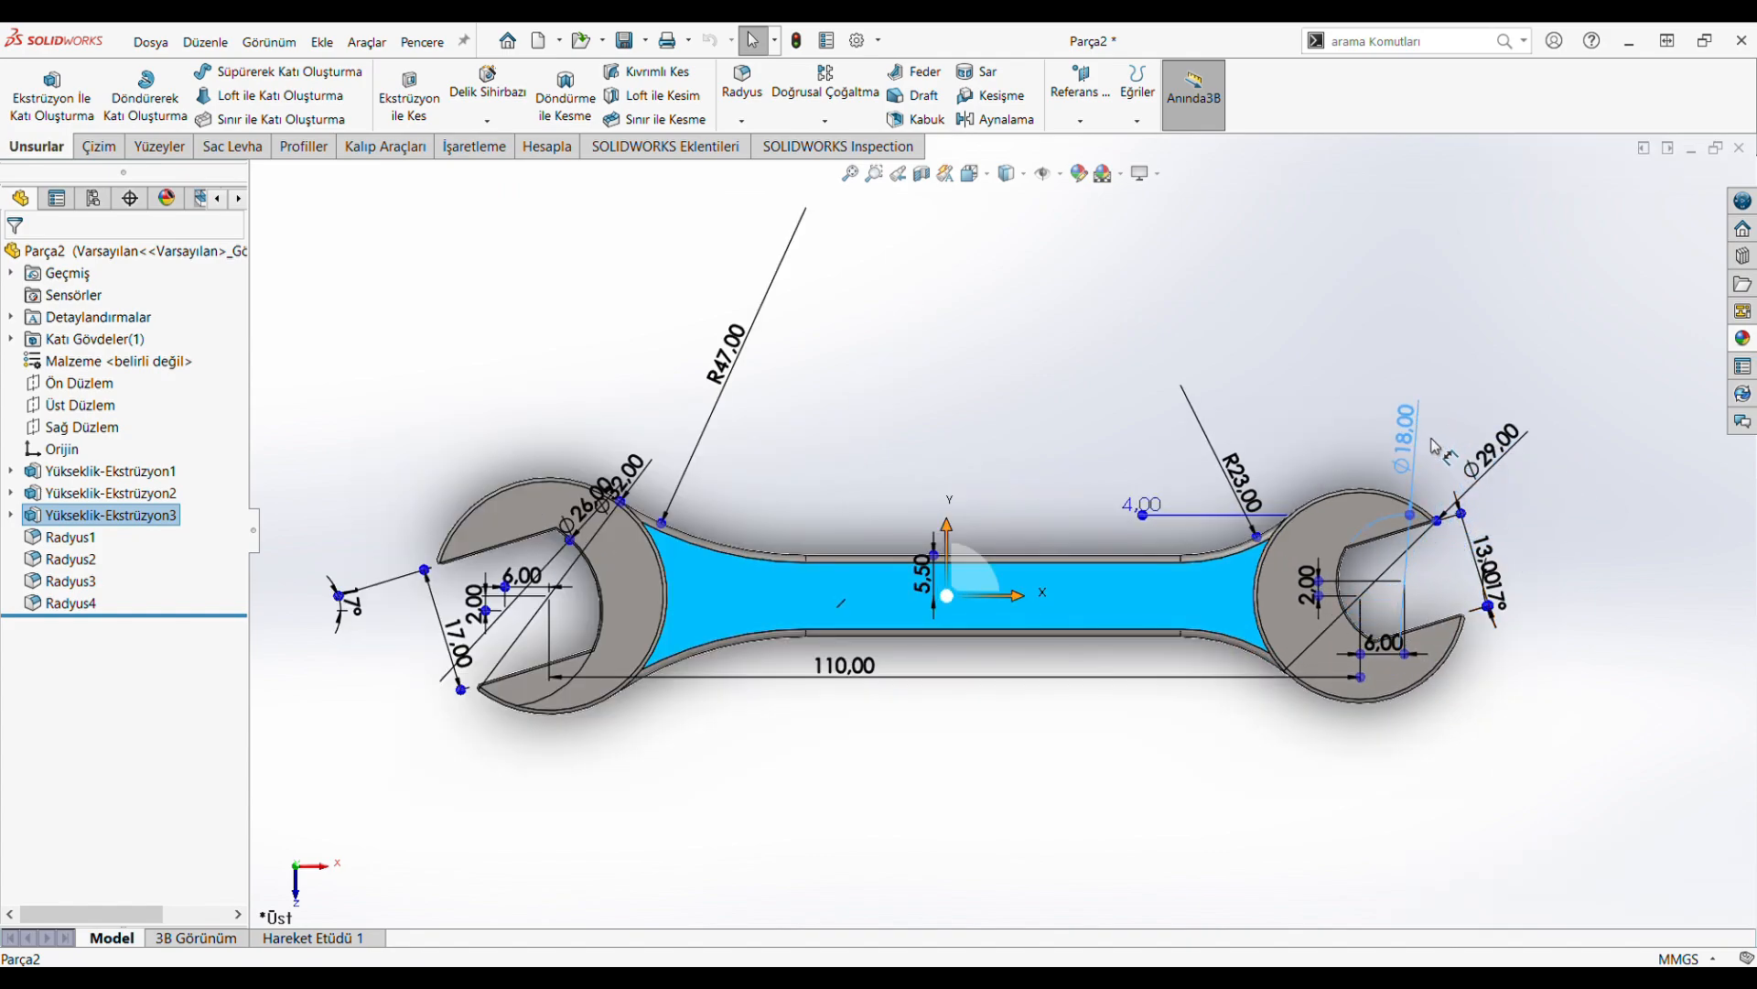
Reposition the Ø18, 13 mm and 6 mm dimensions of the 29 mm head and place the 110 mm dimension below the wrench
{"action": "left_click", "coordinate": [1404, 439]}
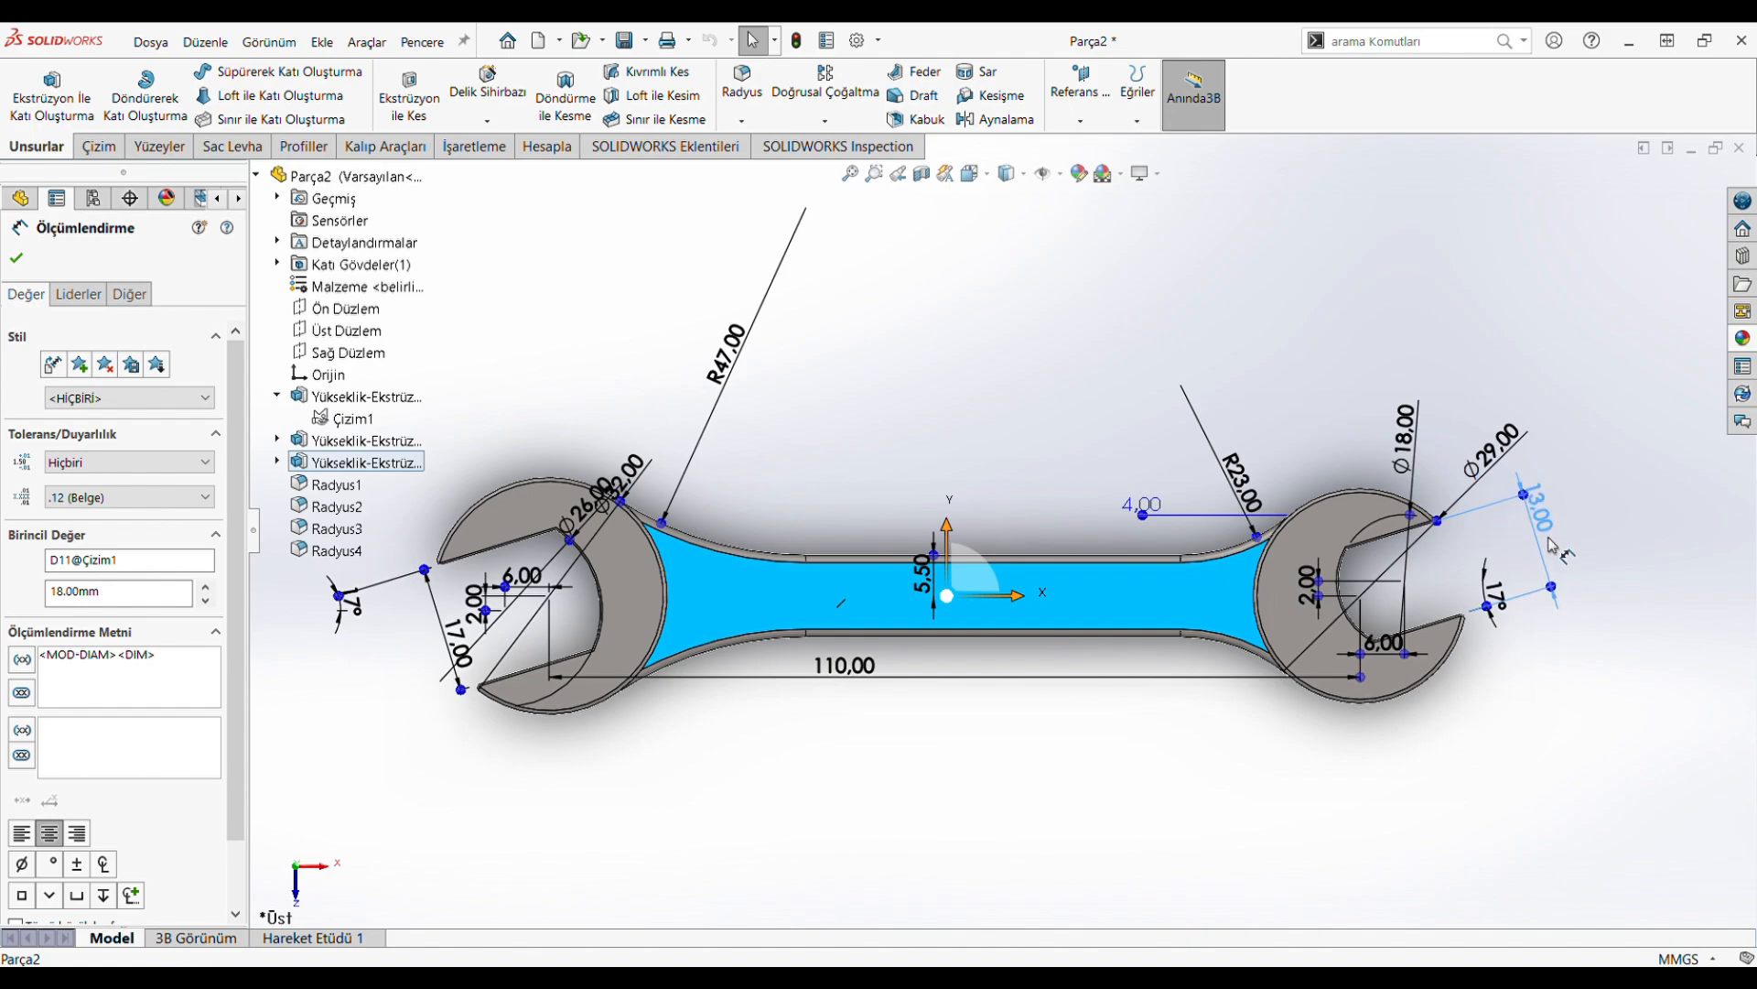
{"action": "left_click_drag", "start_coordinate": [1549, 538], "coordinate": [1545, 552]}
{"action": "left_click_drag", "start_coordinate": [1390, 661], "coordinate": [1398, 753]}
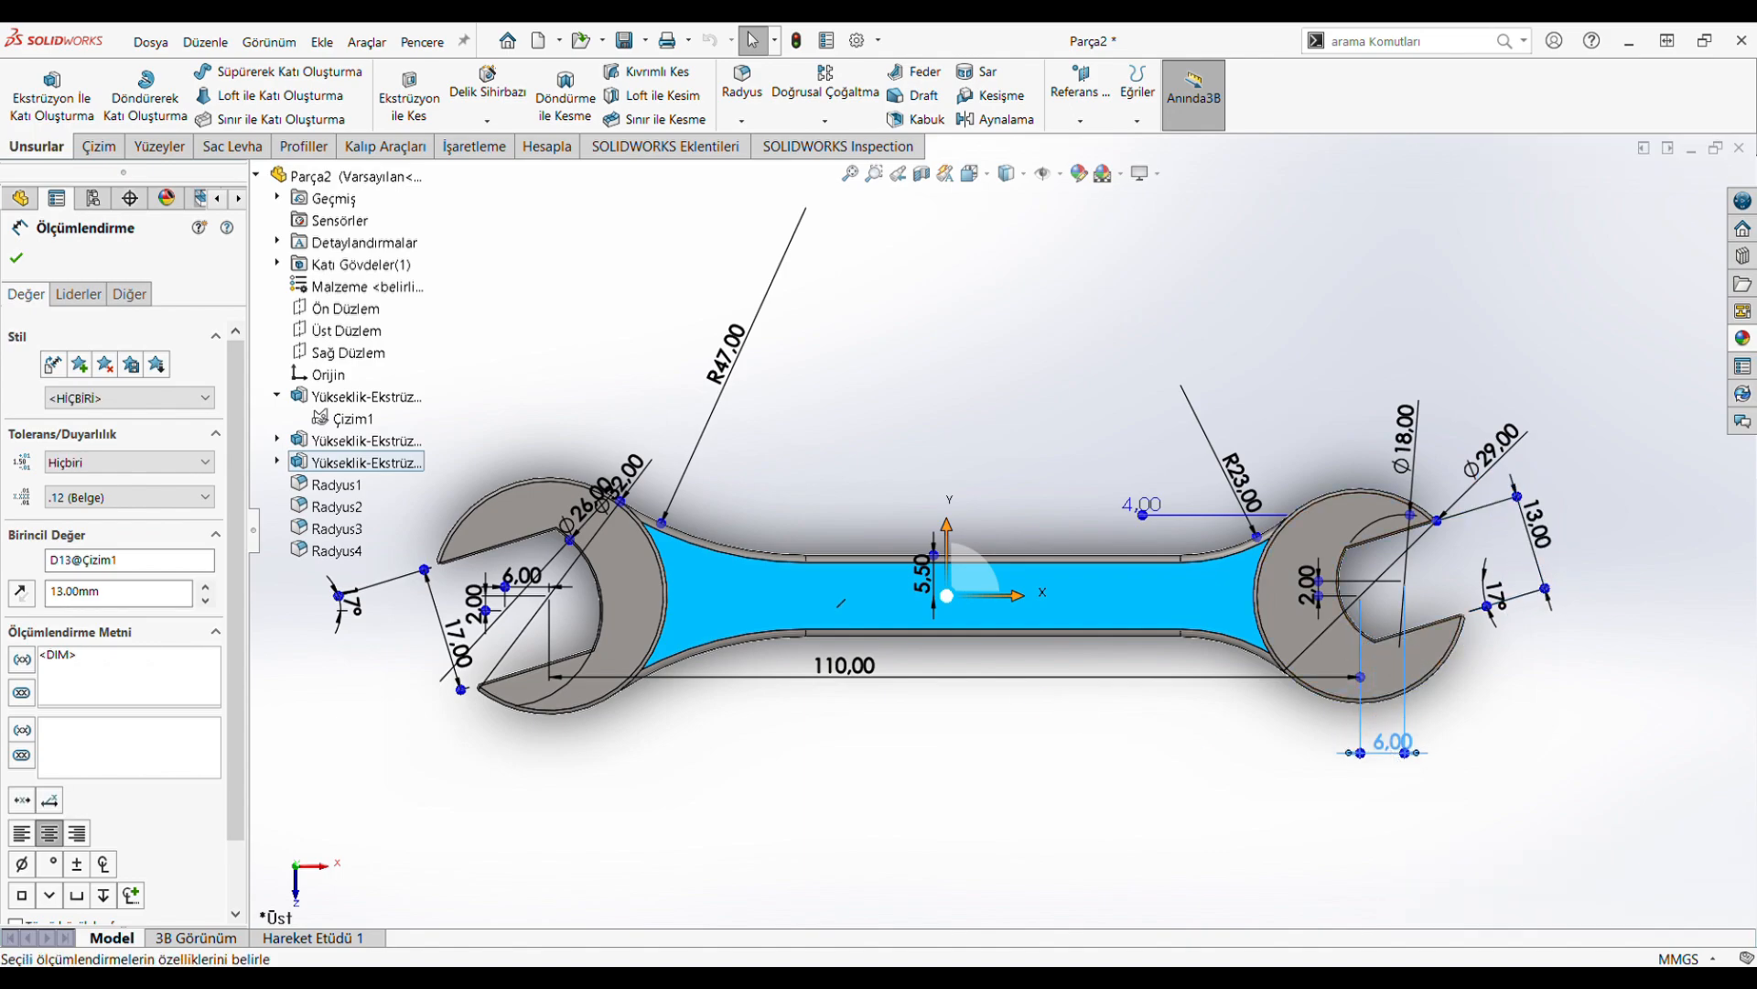
{"action": "left_click_drag", "start_coordinate": [950, 688], "coordinate": [949, 765]}
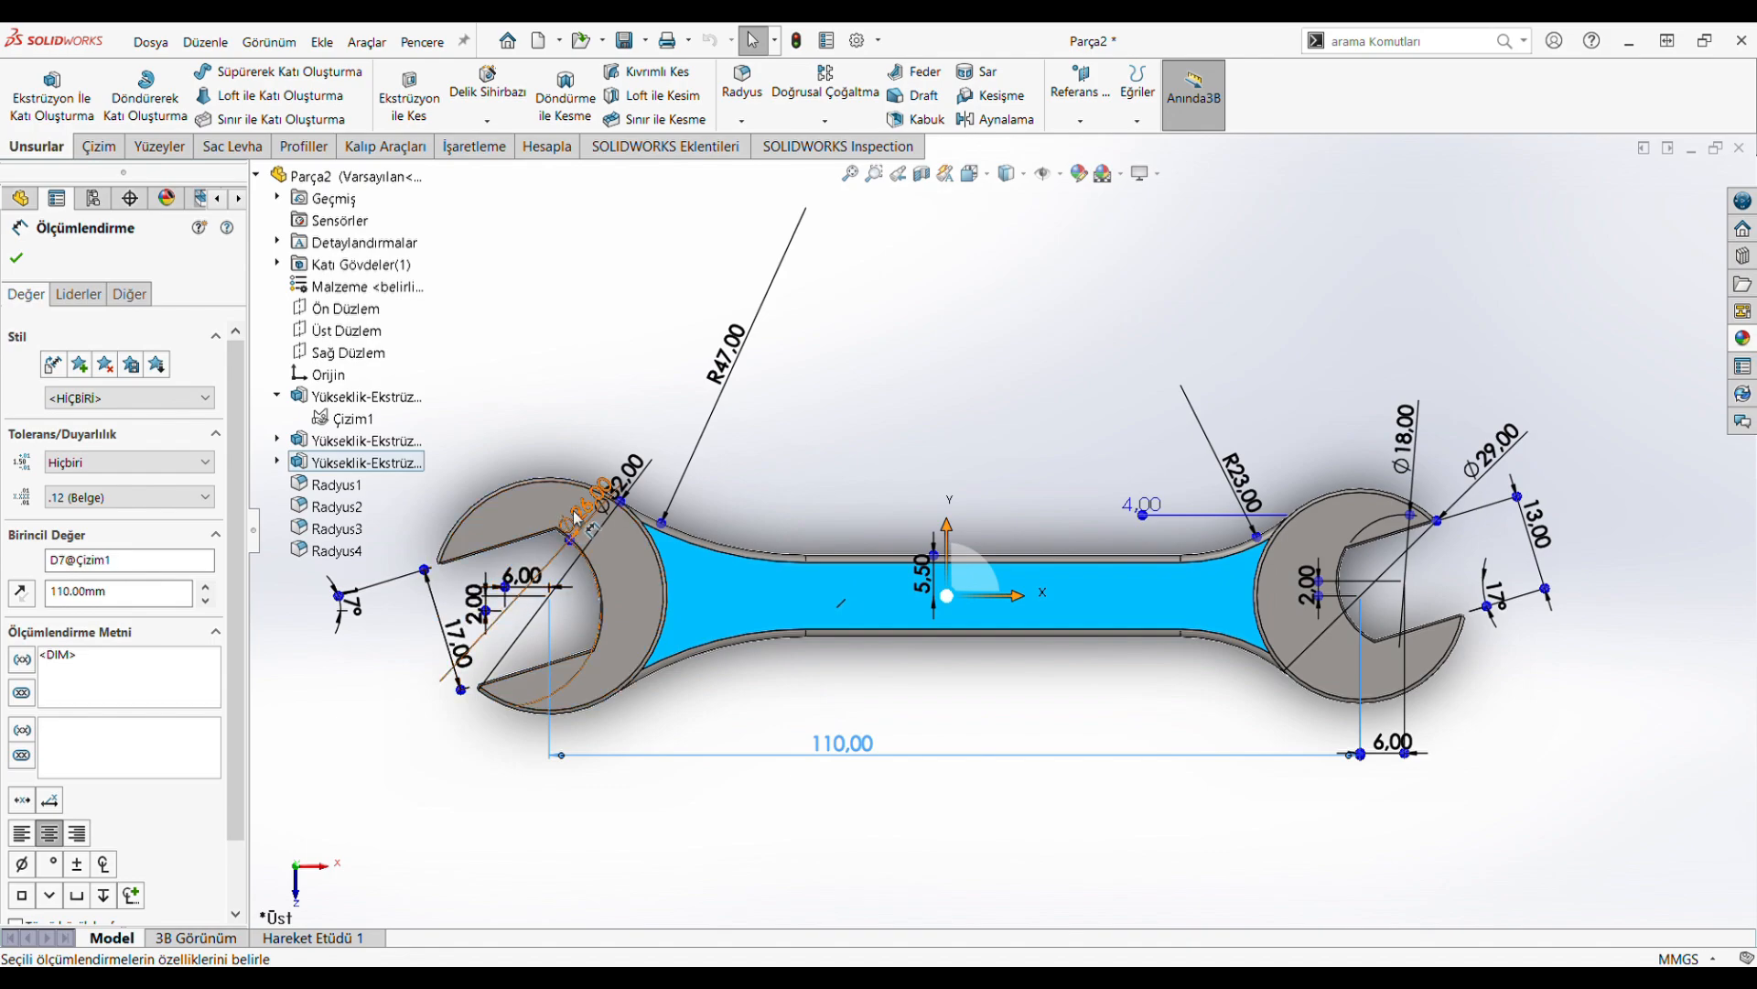
Spread out the 32 mm head's Ø26, Ø32, 17°, 2 mm and 6 mm dimensions for legibility, and clear the selection
{"action": "left_click_drag", "start_coordinate": [590, 506], "coordinate": [527, 426]}
{"action": "left_click_drag", "start_coordinate": [625, 475], "coordinate": [612, 430]}
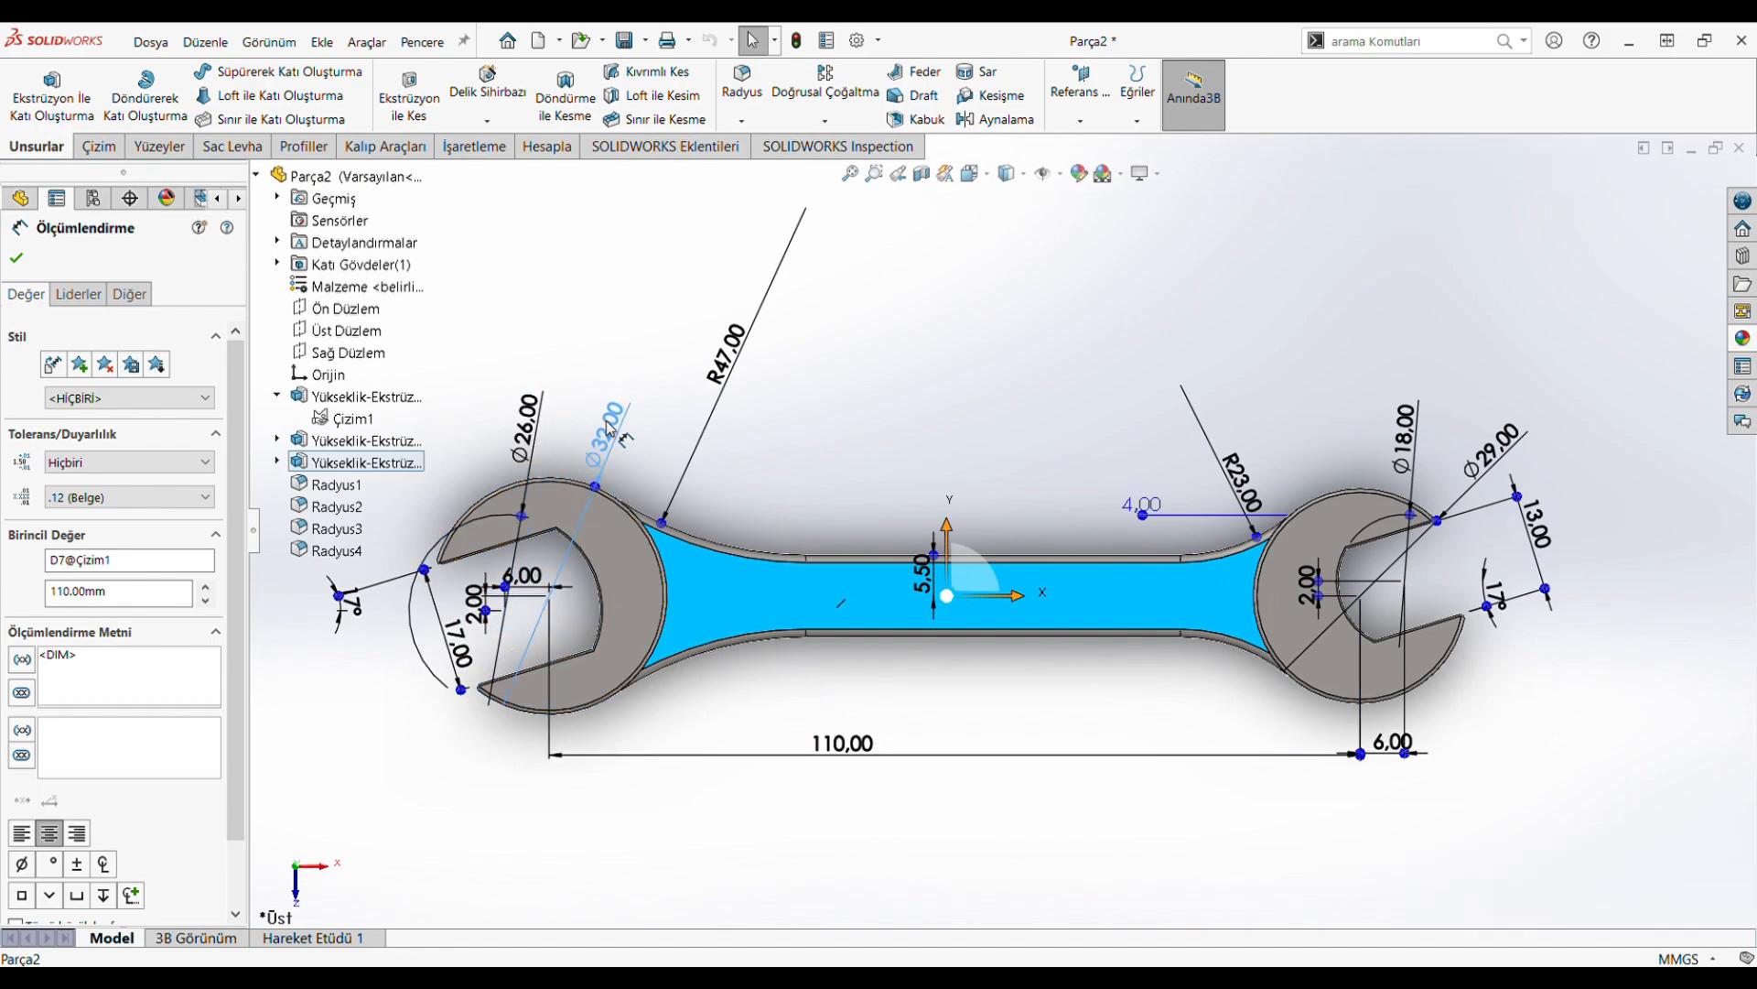
{"action": "scroll", "coordinate": [428, 586], "scroll_direction": "down", "scroll_amount": 5}
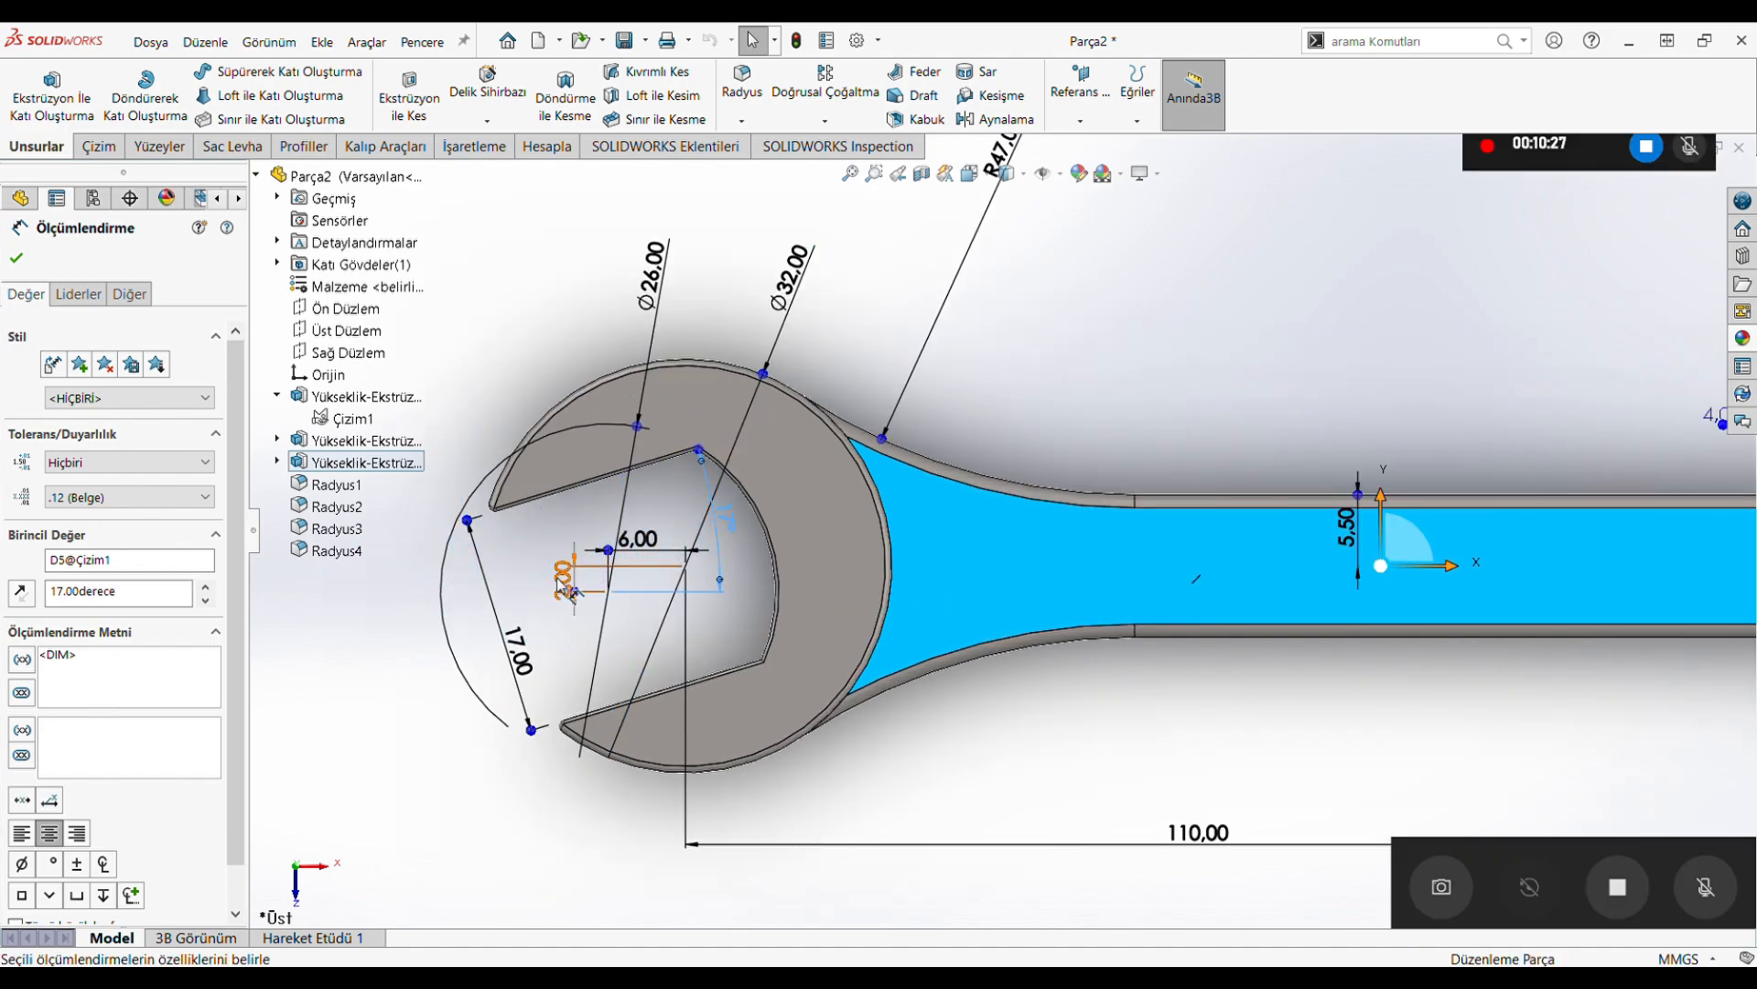
{"action": "left_click_drag", "start_coordinate": [563, 580], "coordinate": [535, 579]}
{"action": "left_click_drag", "start_coordinate": [633, 547], "coordinate": [654, 523]}
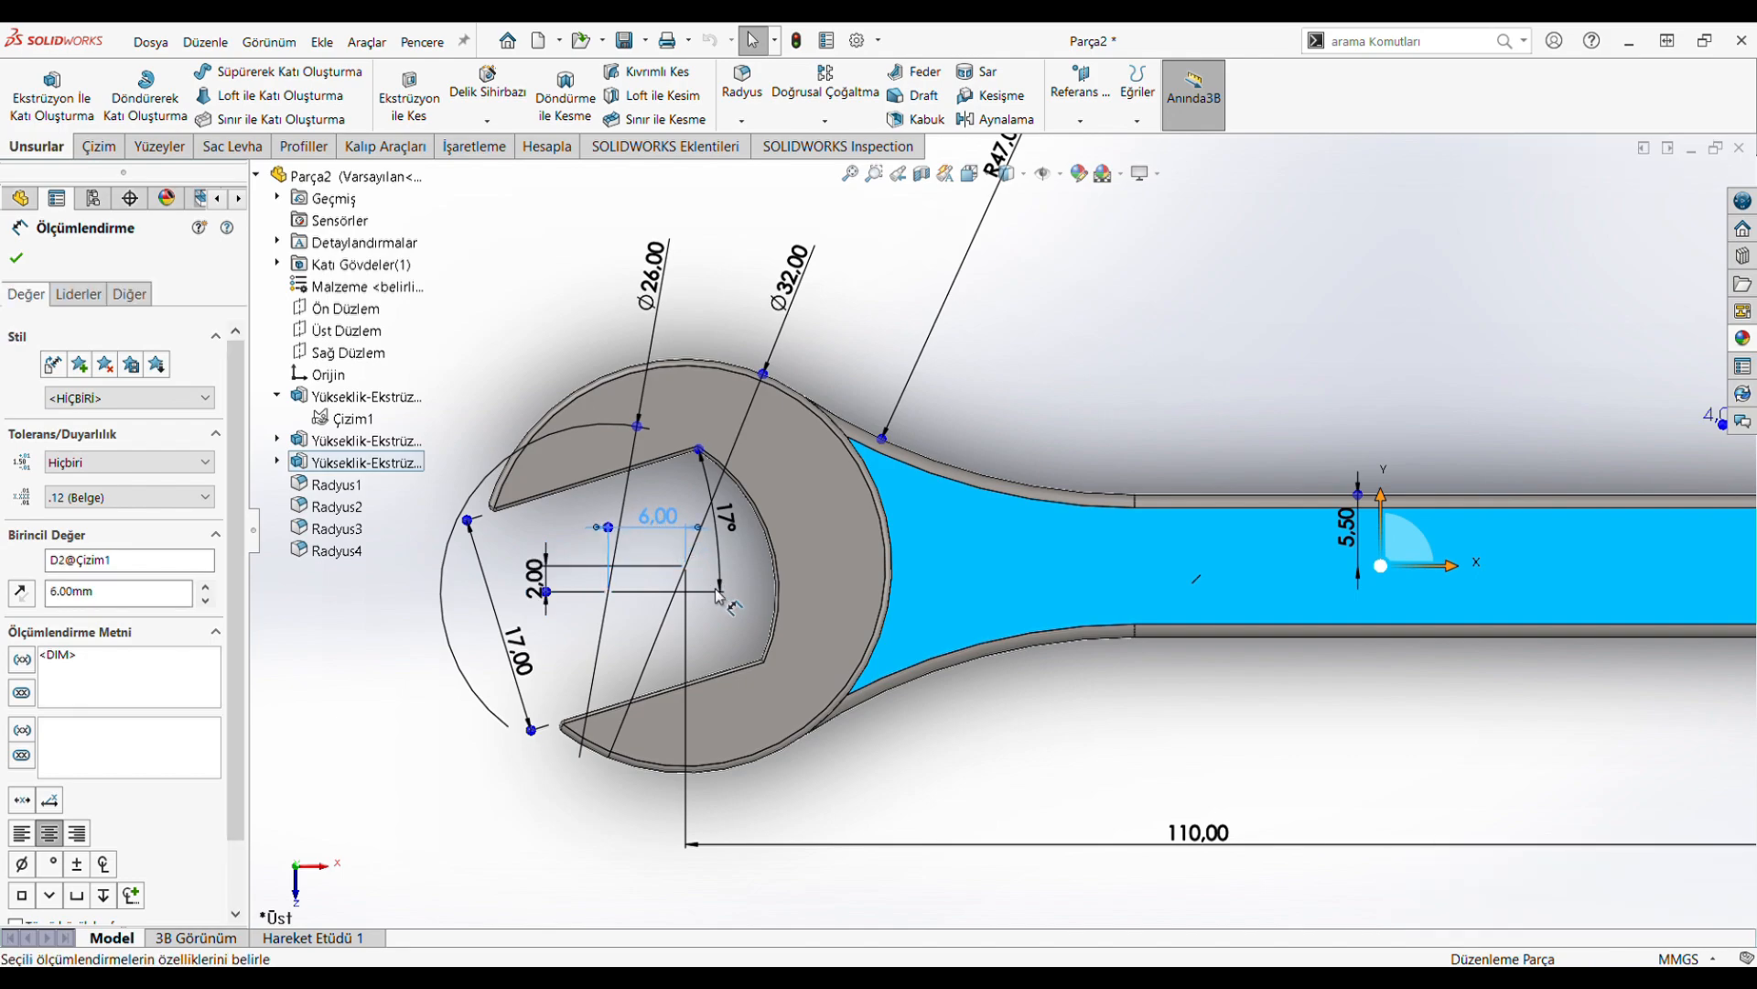
{"action": "scroll", "coordinate": [1007, 531], "scroll_direction": "up", "scroll_amount": 5}
{"action": "key", "text": "Escape"}
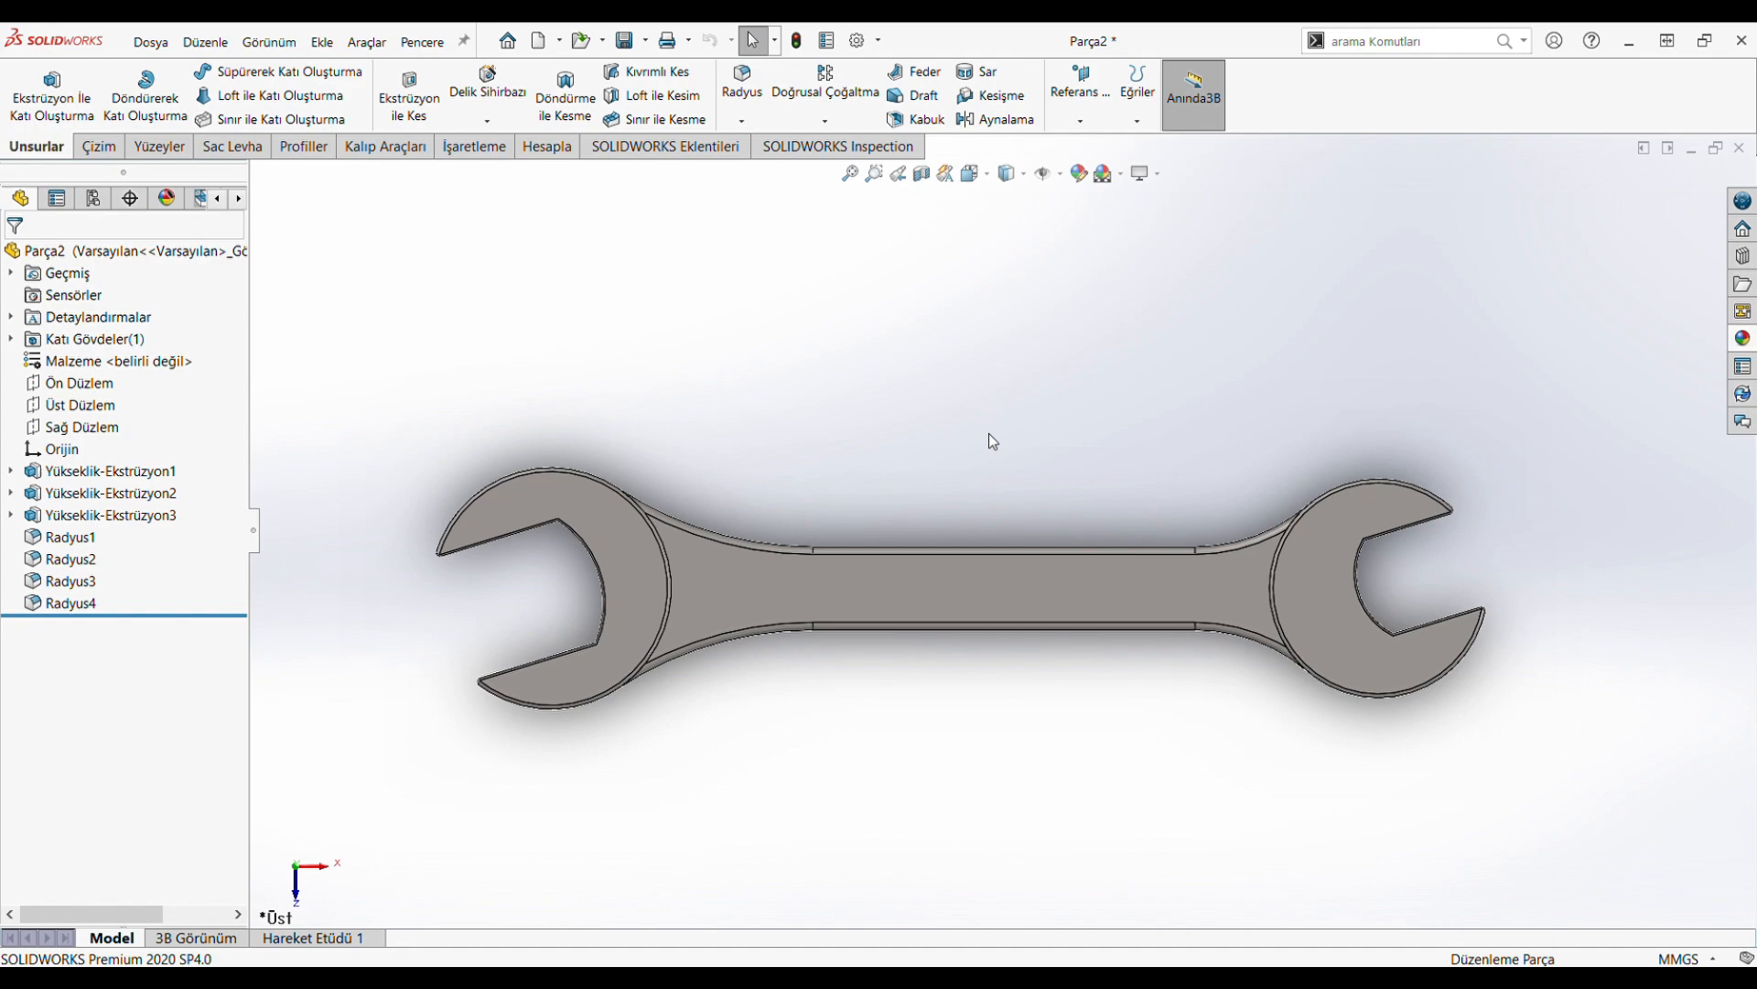
View the polished steel wrench from an oblique angle and bring up the standard view choices
{"action": "middle_click_drag", "start_coordinate": [989, 432], "coordinate": [1019, 518]}
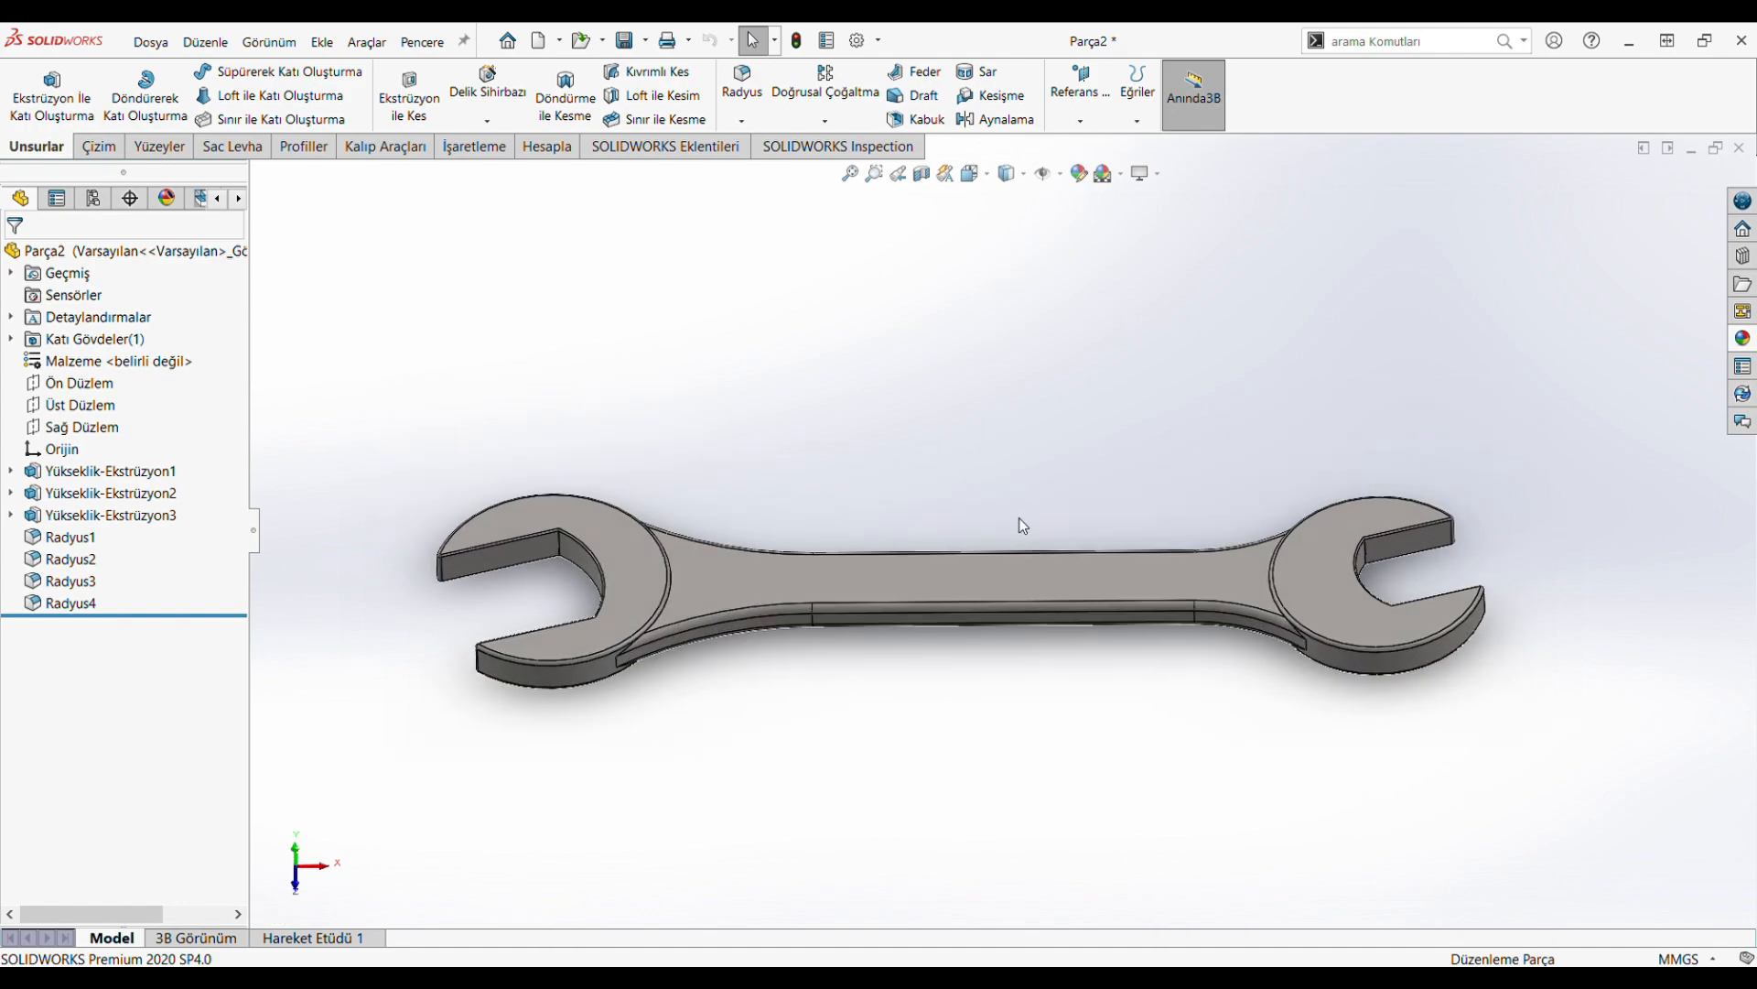
{"action": "left_click", "coordinate": [976, 175]}
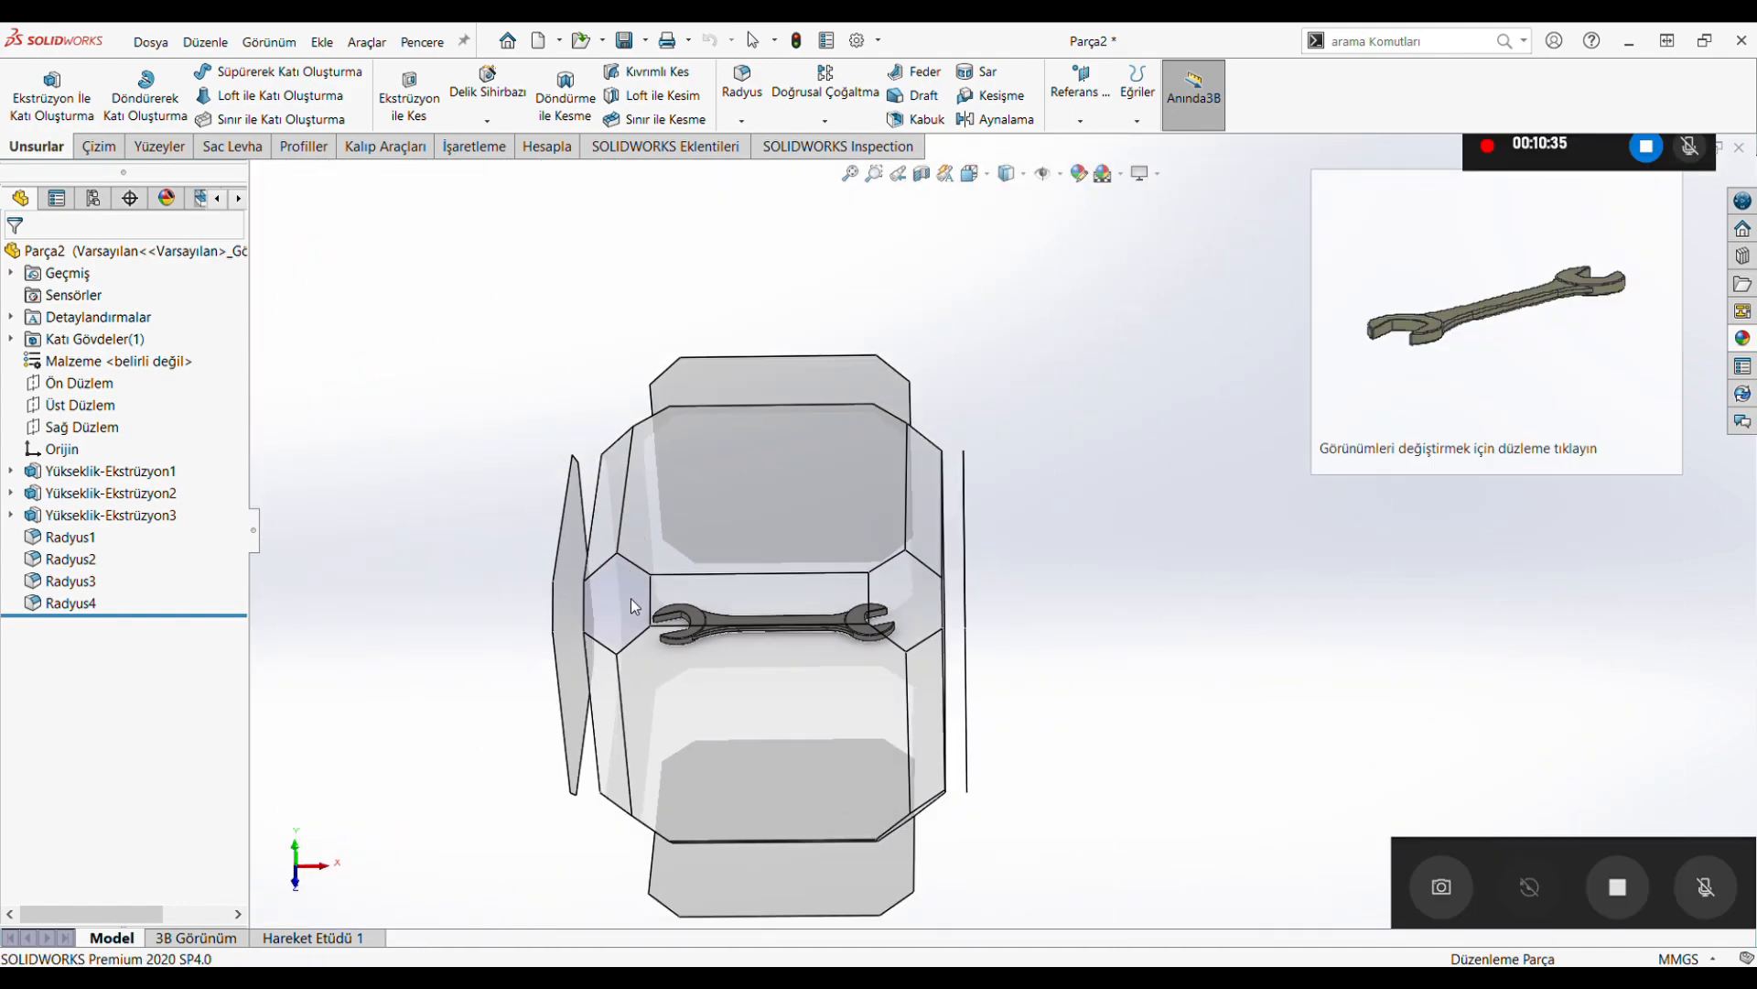